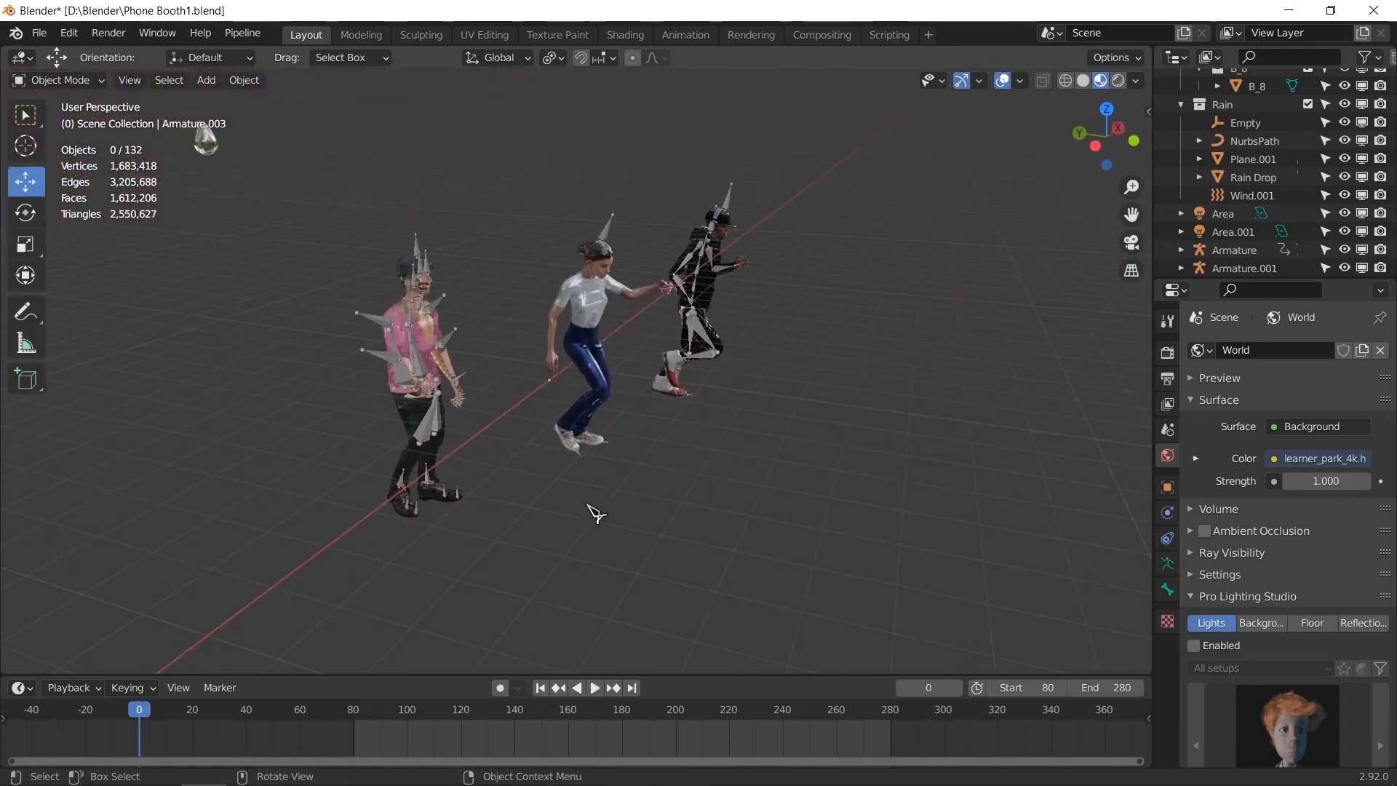
Step: Preview the animation of the three characters in the viewport
key("space")
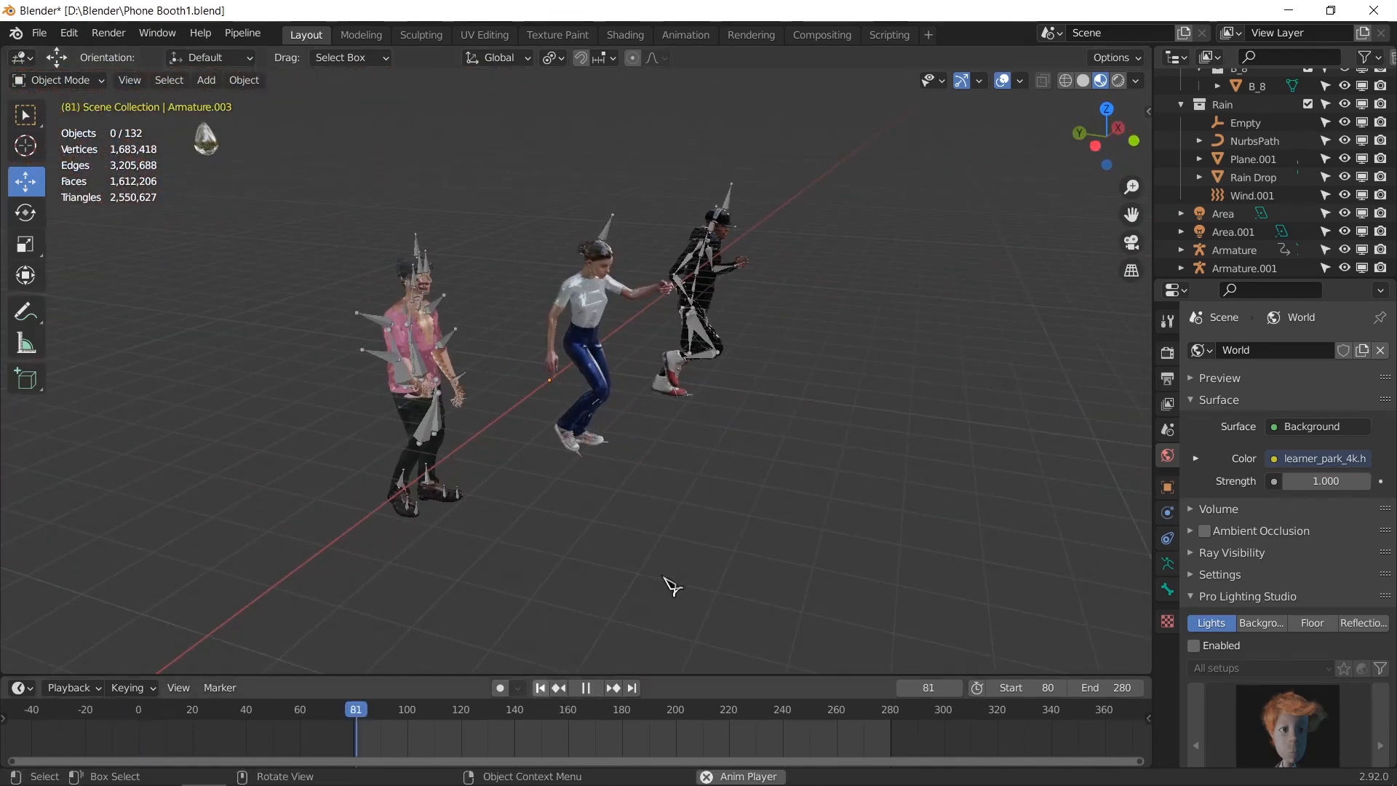
key("space")
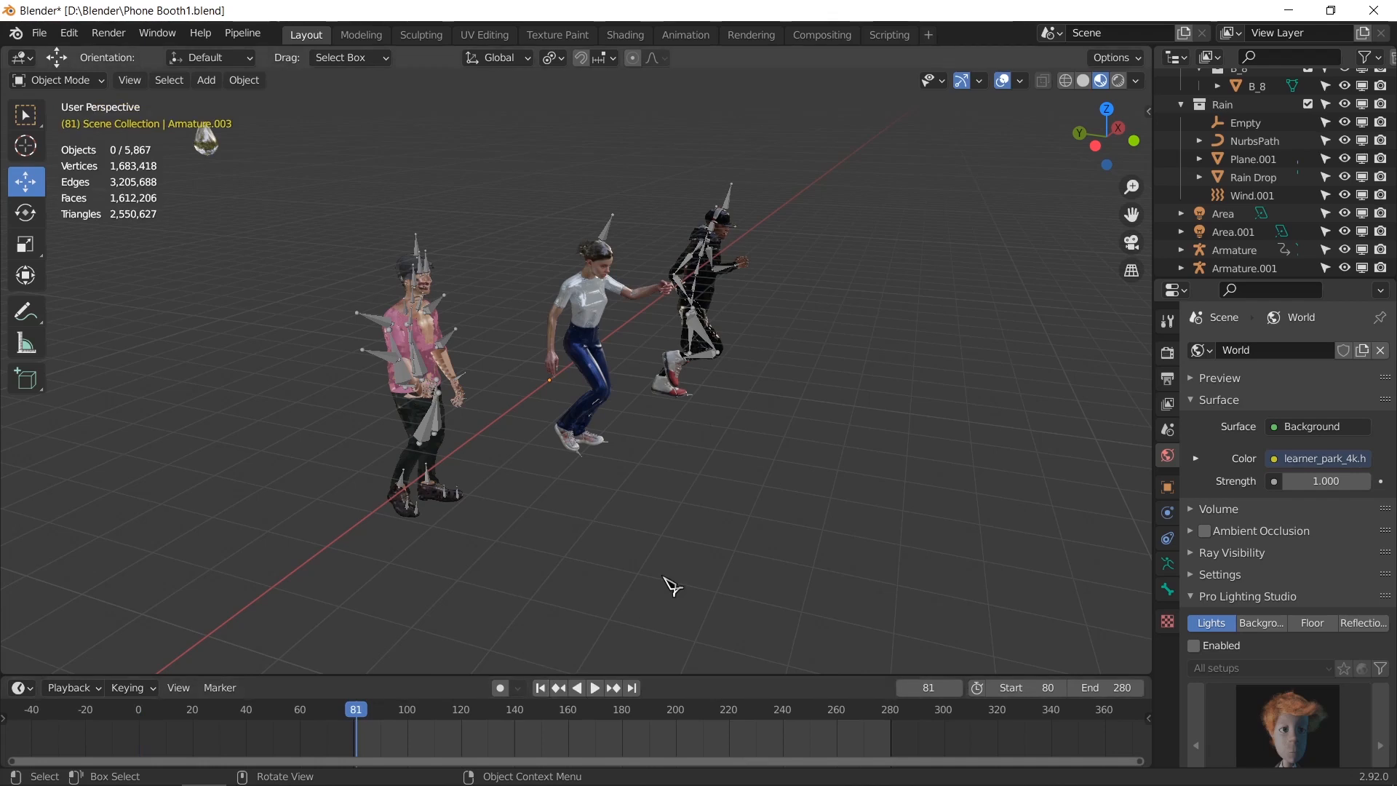
key("space")
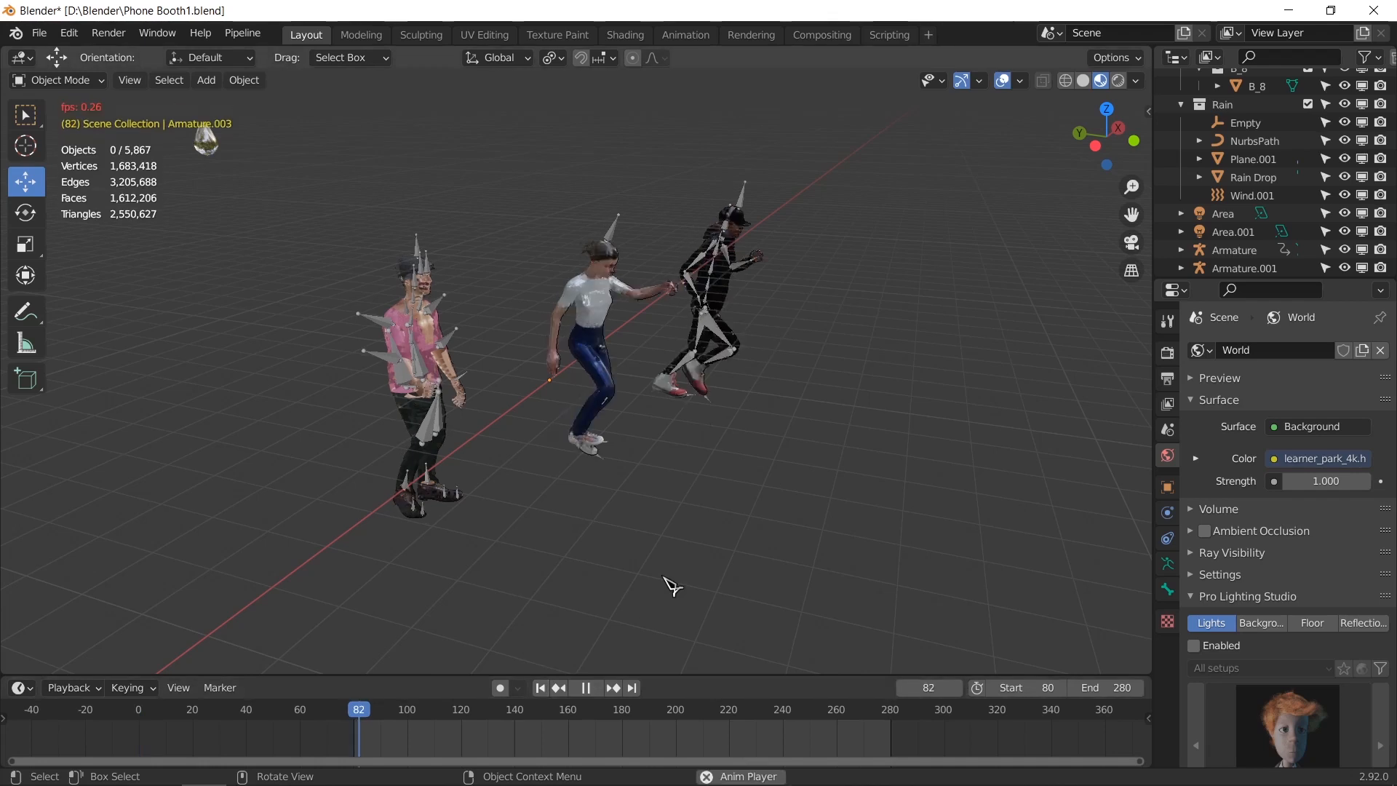
key("space")
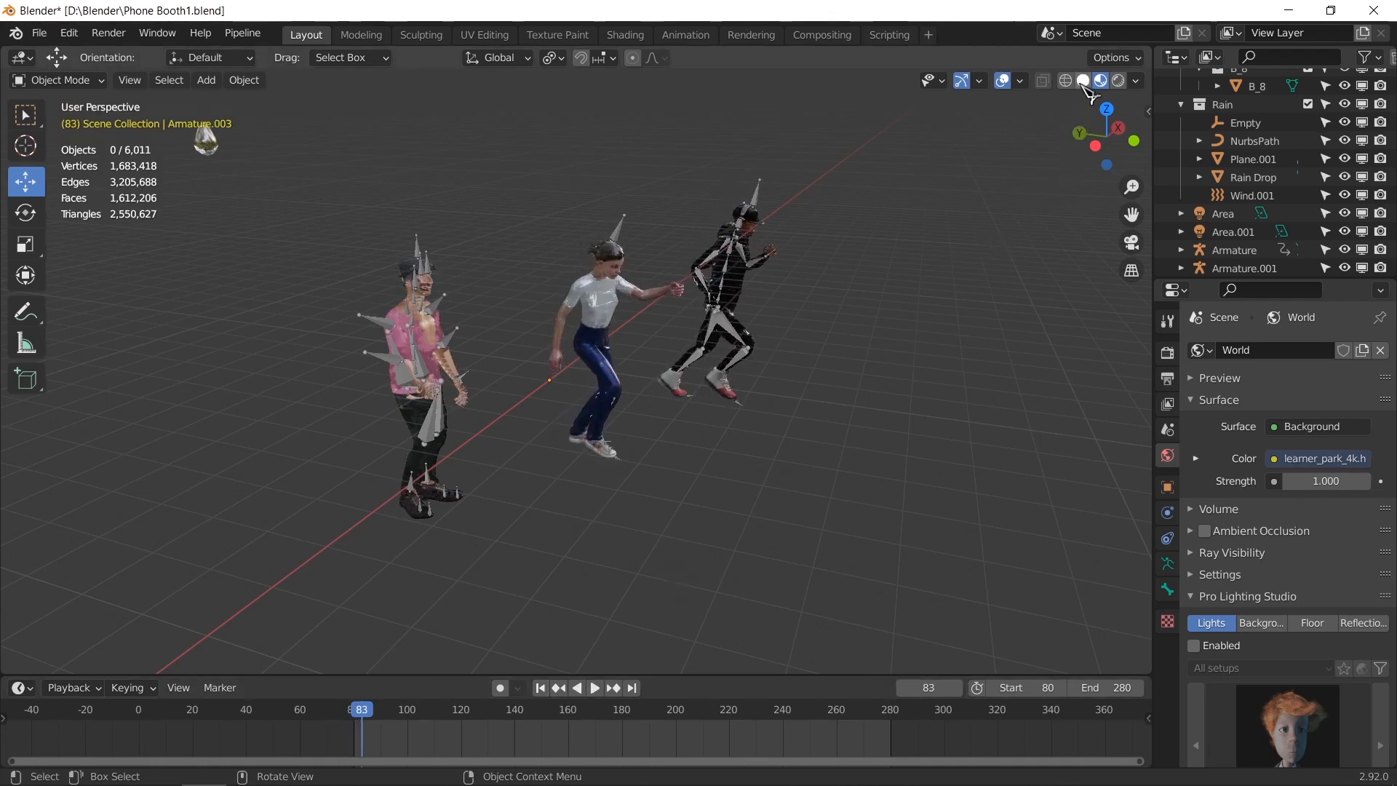
Step: Switch the viewport to solid shading and play the characters' animation up to frame 154
left_click(1083, 81)
key("space")
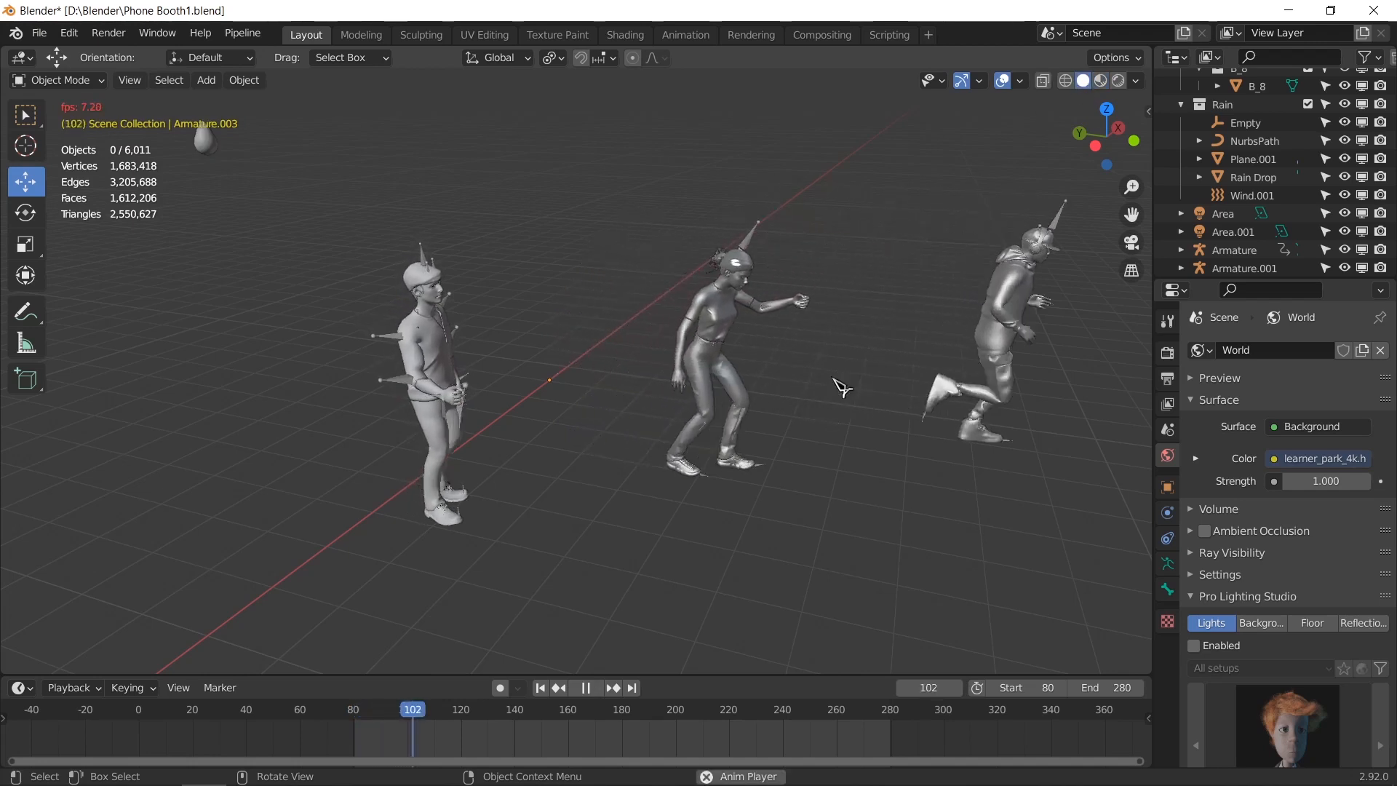
scroll(866, 389, "down", 5)
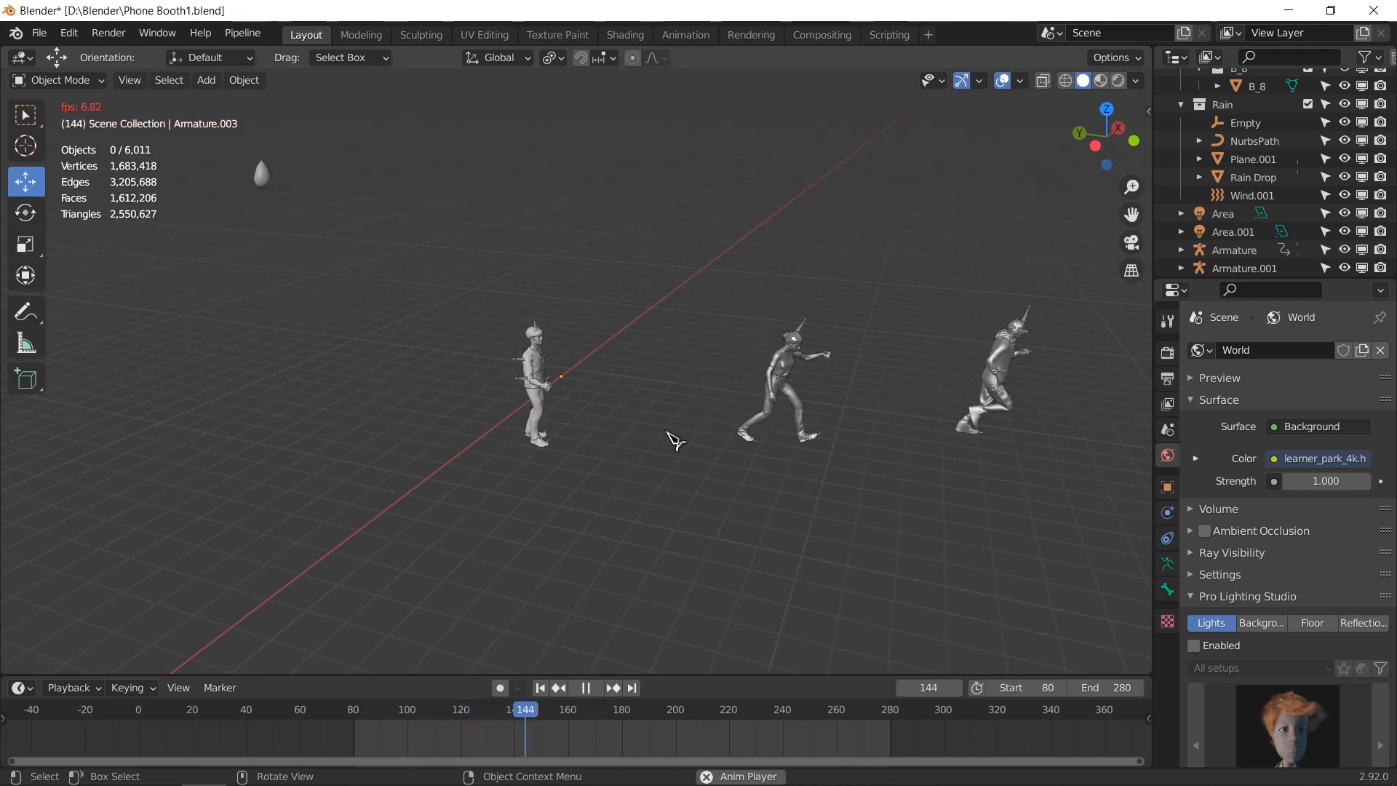
key("space")
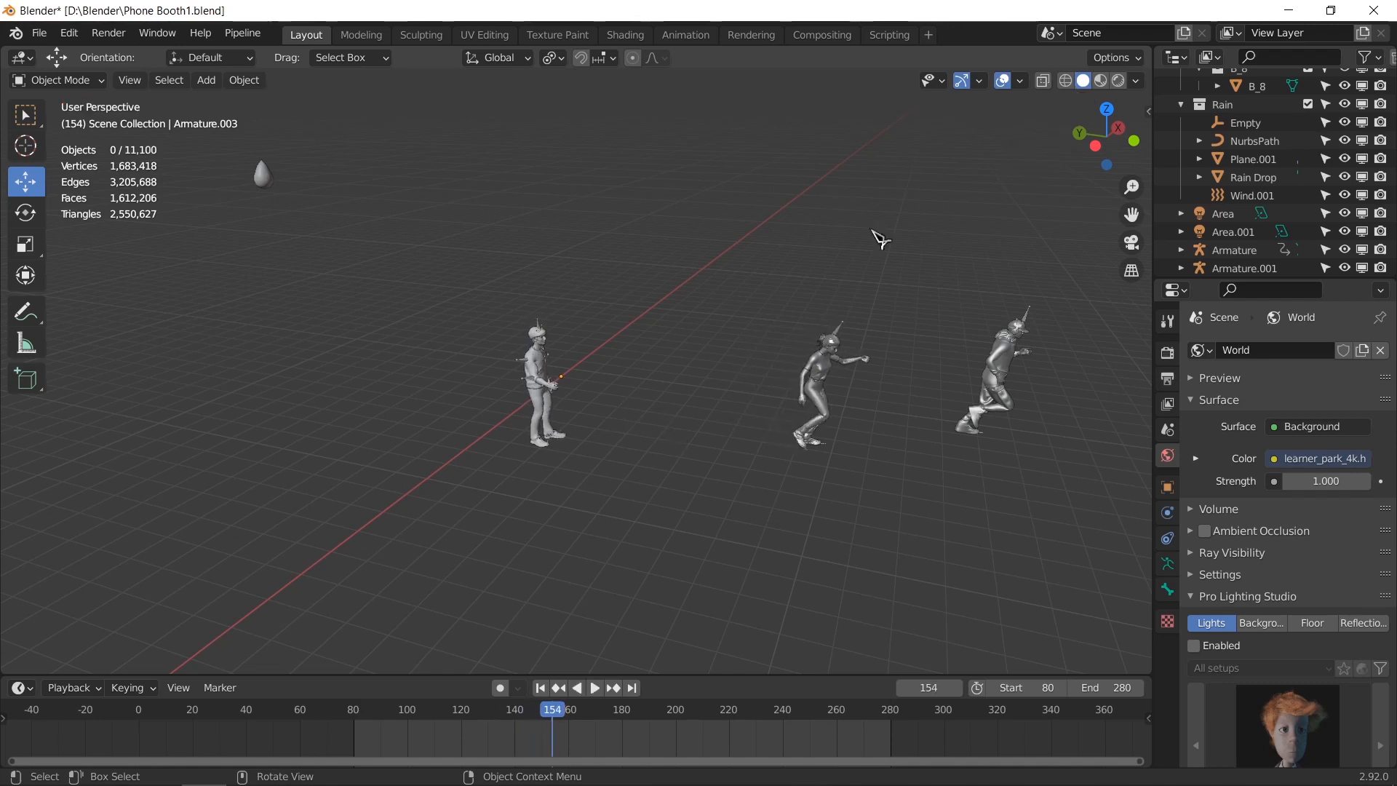
Step: Check the keyframe range of each of the three character armatures by scrubbing near the end of its keys
left_click_drag(436, 272, 1089, 507)
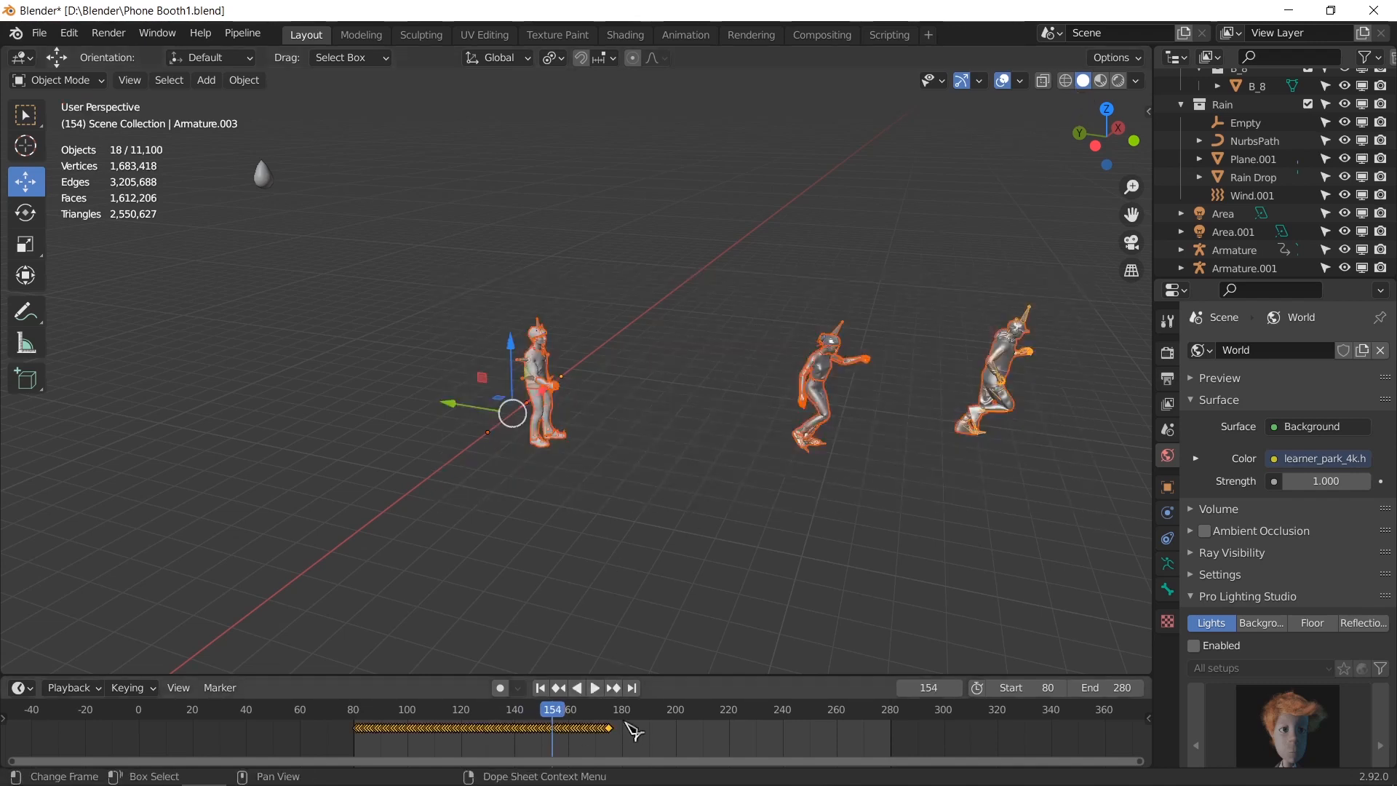
left_click(611, 499)
left_click(532, 368)
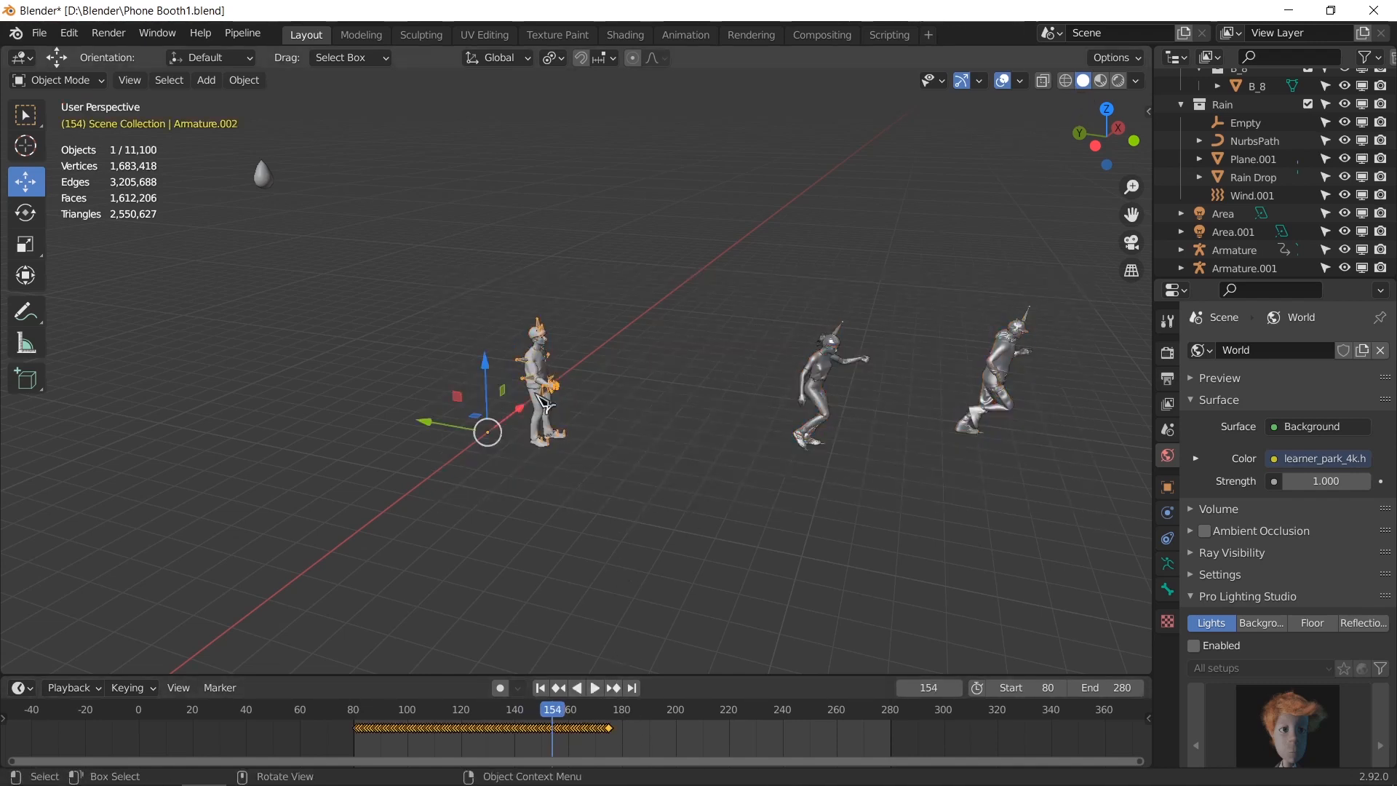
left_click(614, 719)
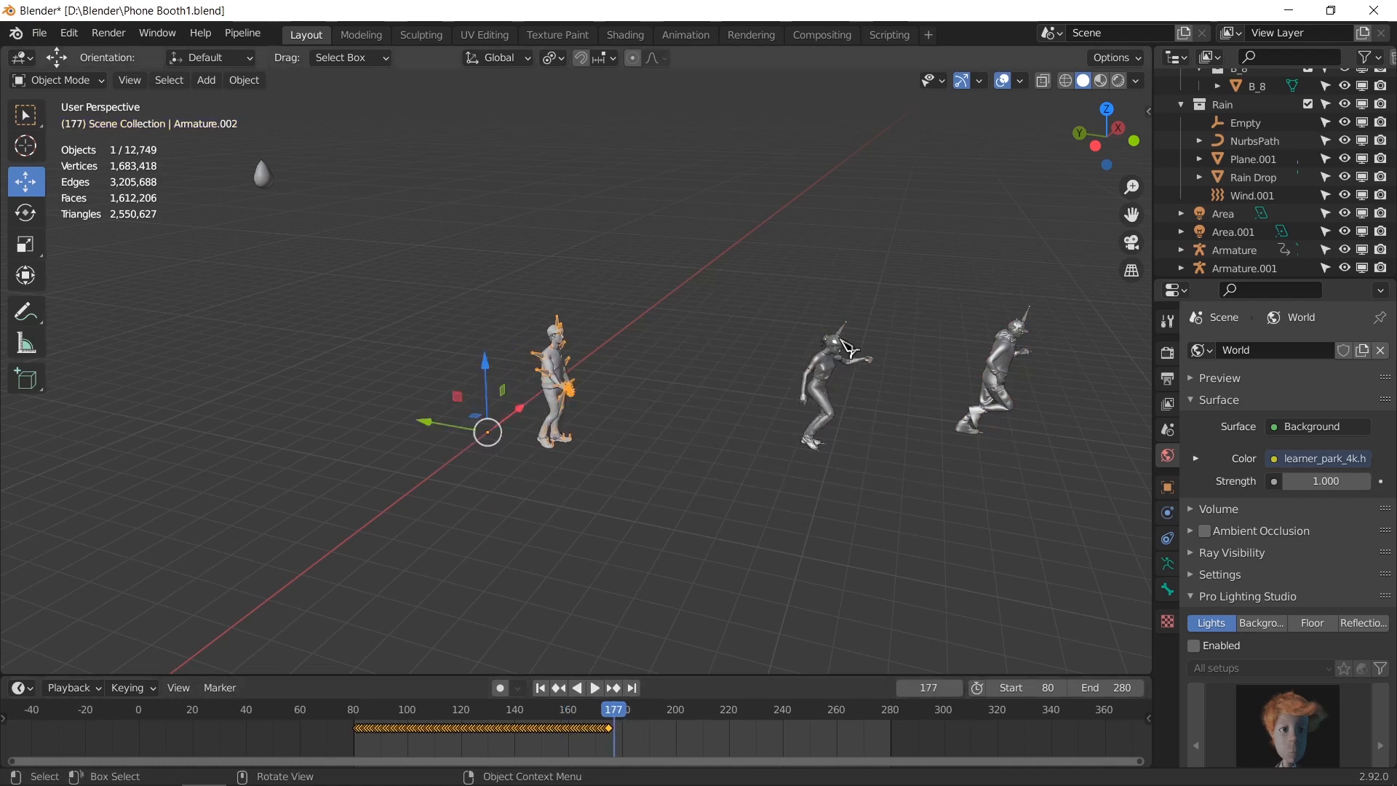
left_click(822, 378)
left_click(545, 719)
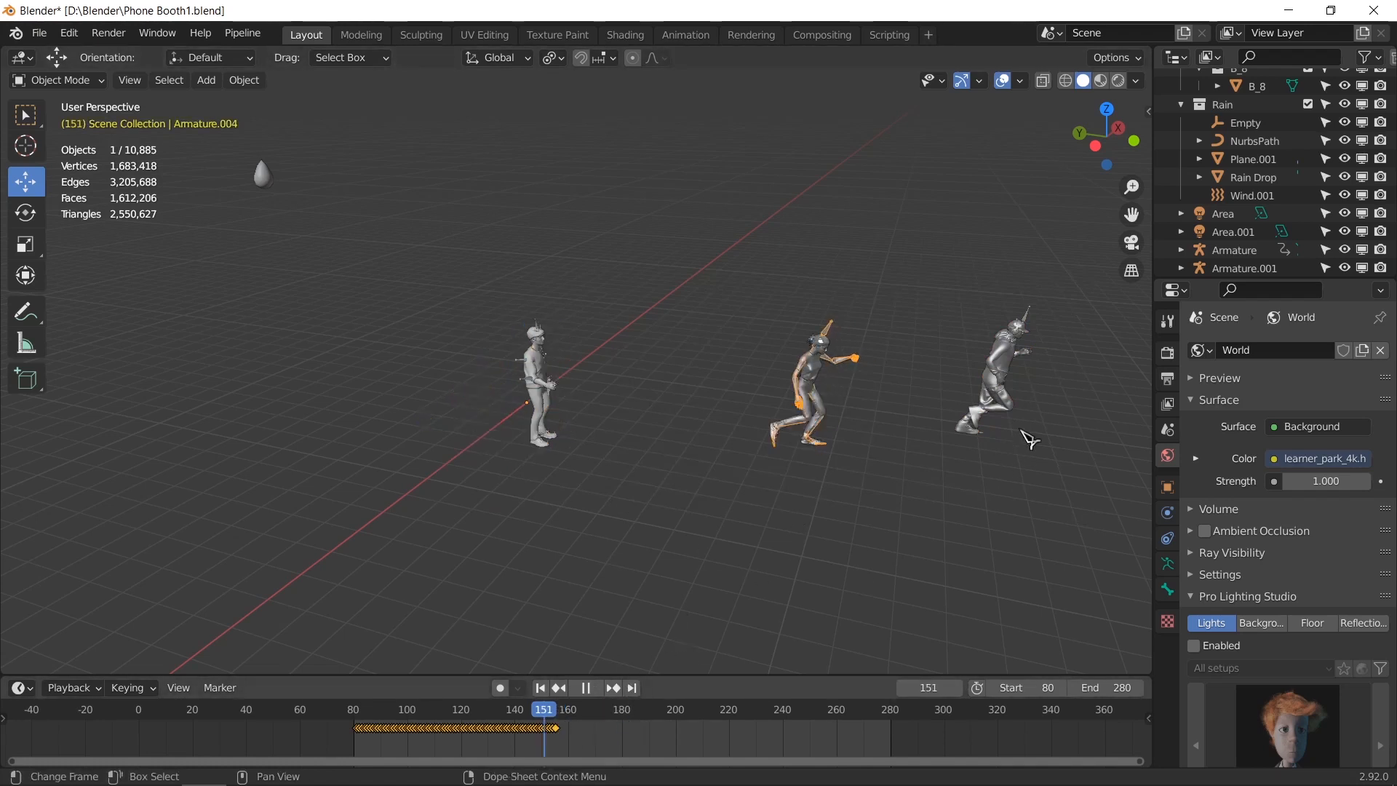
left_click(1032, 336)
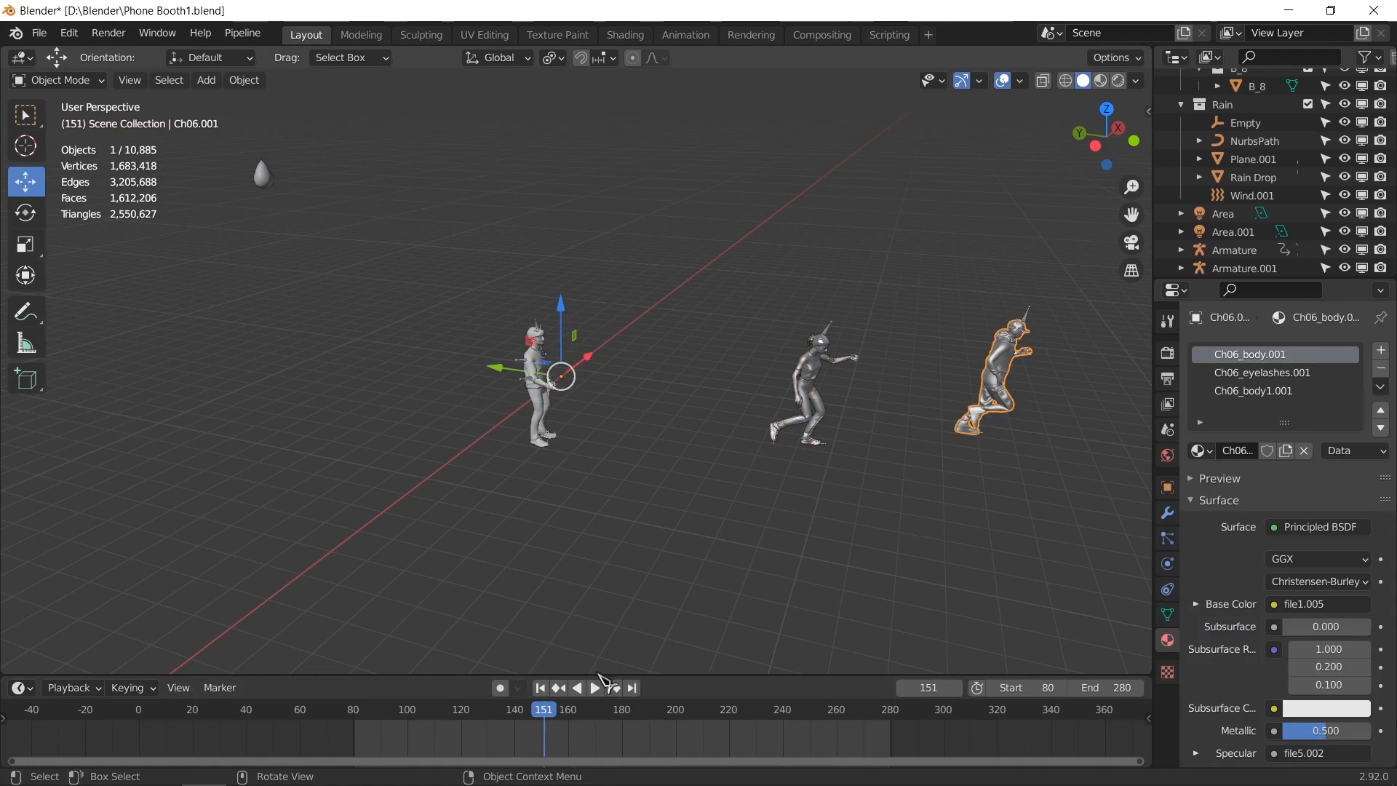
left_click(1038, 323)
left_click(480, 719)
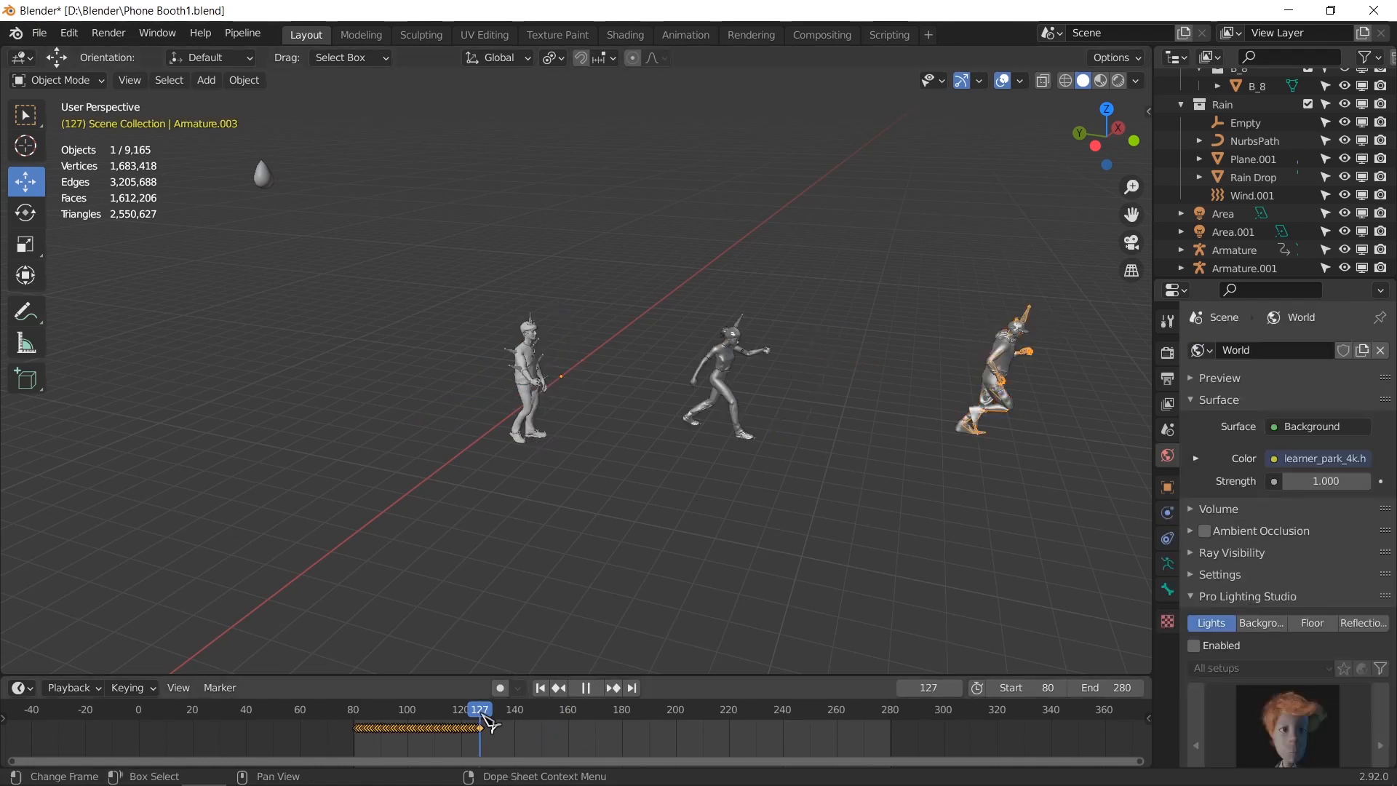
left_click_drag(477, 720, 463, 719)
Step: View the street scene through the camera and examine the two older characters at the street corner up close
left_click_drag(434, 270, 1032, 485)
key("KP_0")
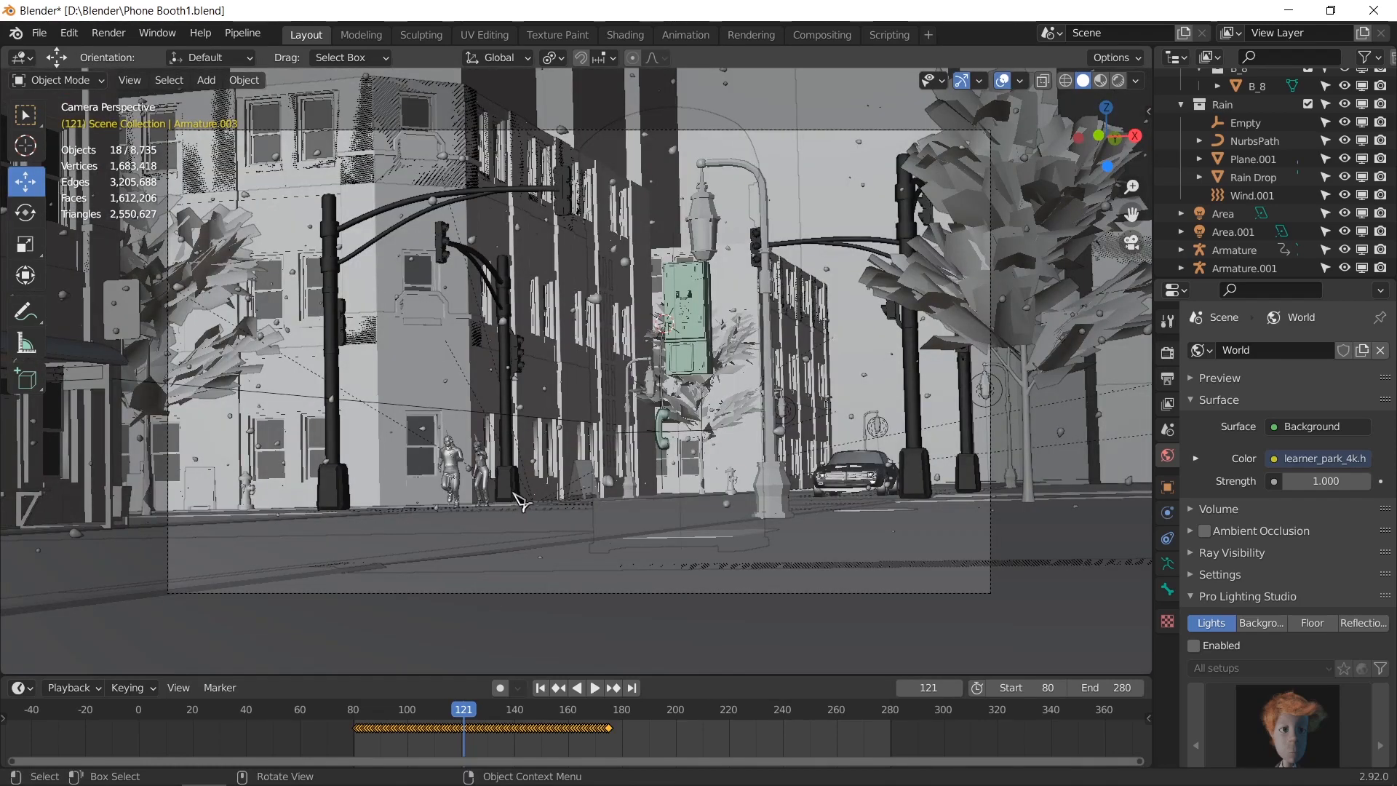
middle_click_drag(522, 502, 555, 450)
left_click(635, 290)
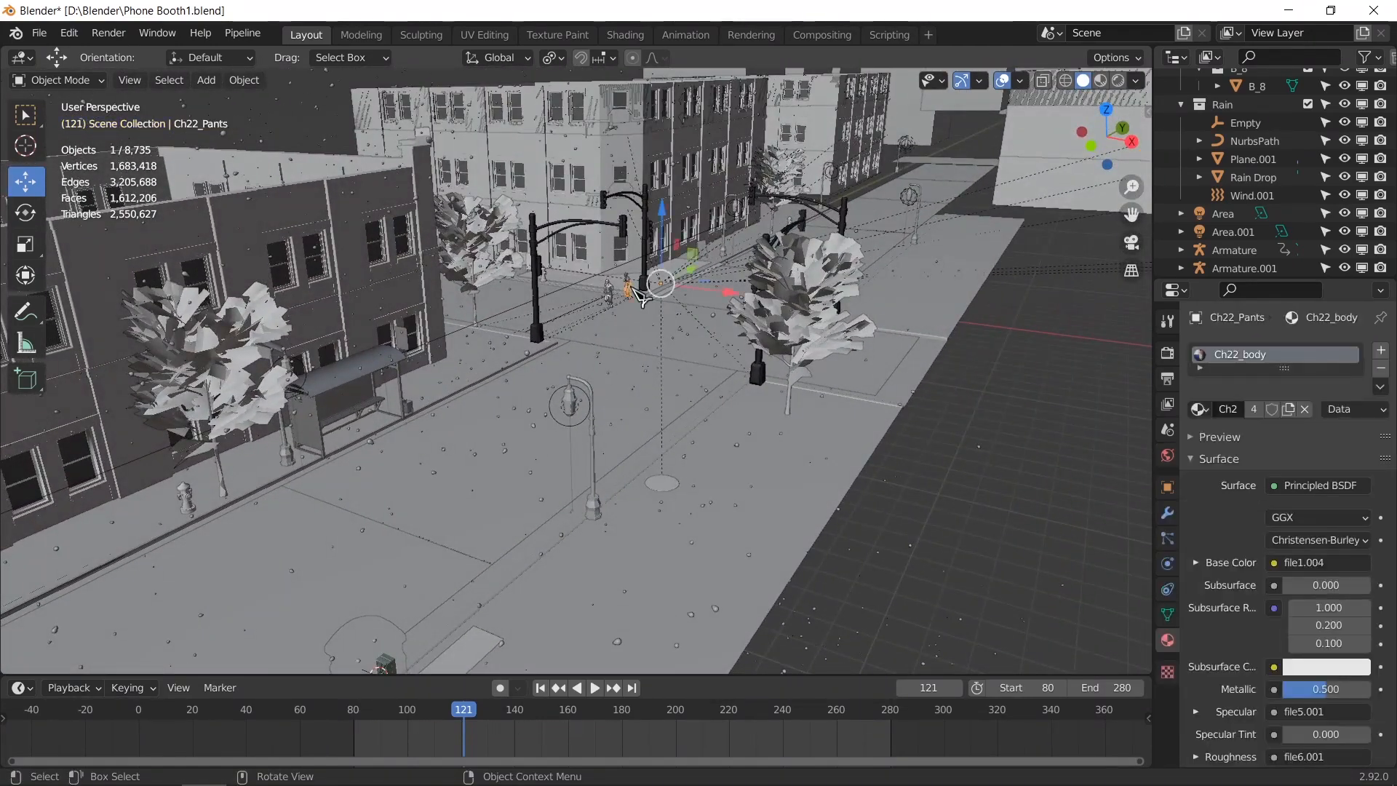
middle_click_drag(912, 431, 540, 365, "shift")
scroll(563, 384, "down", 7)
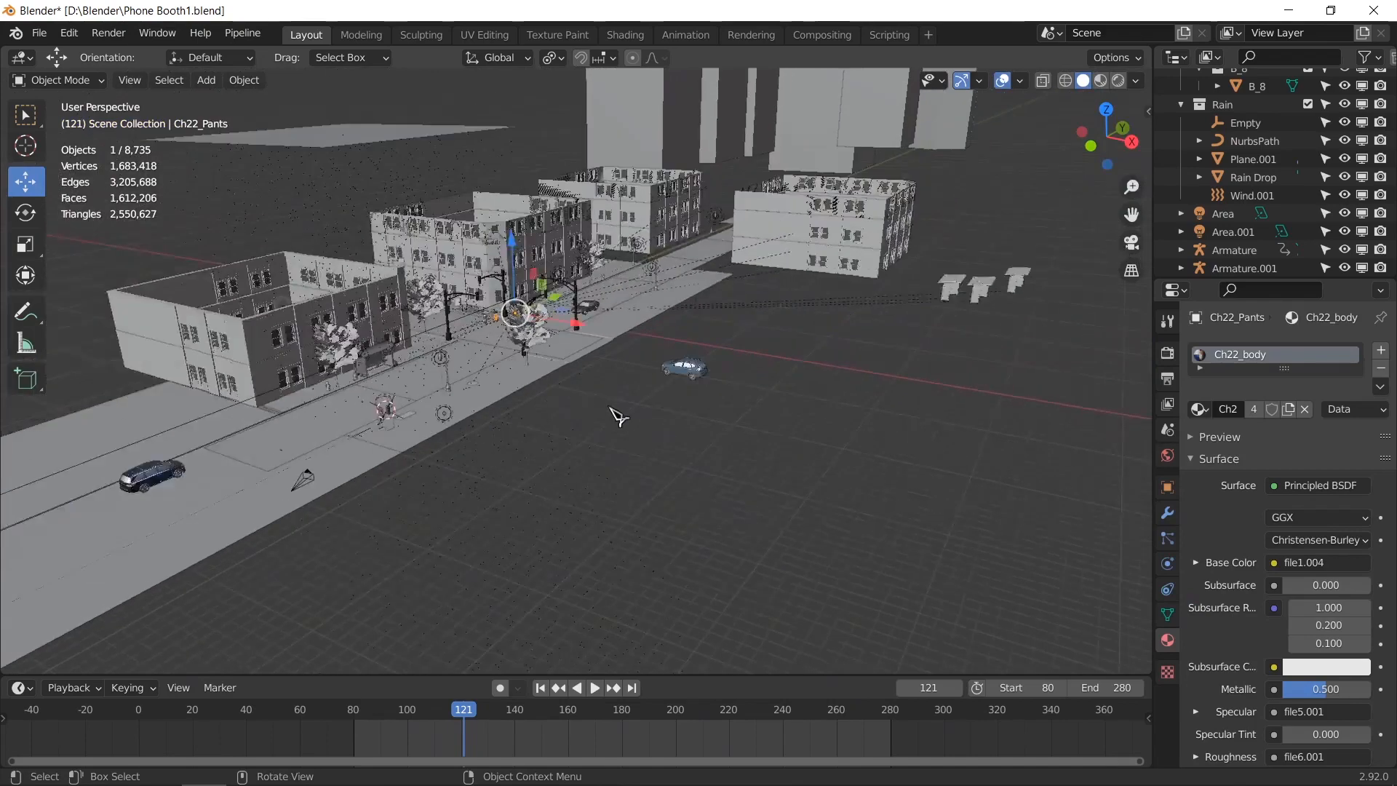
scroll(617, 417, "down", 4)
middle_click_drag(878, 435, 917, 437)
scroll(908, 380, "up", 3)
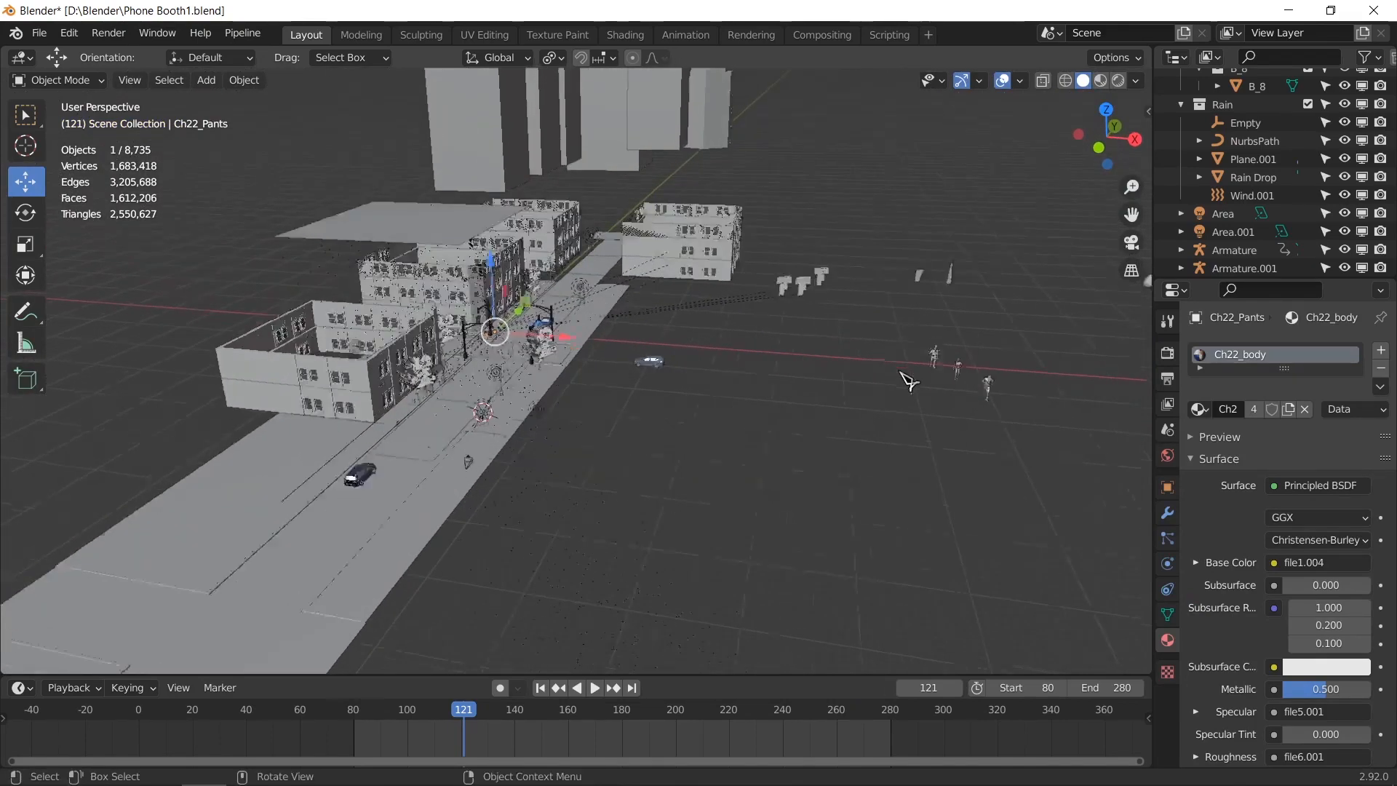
scroll(902, 383, "up", 2)
key("KP_Decimal")
middle_click_drag(705, 393, 597, 391)
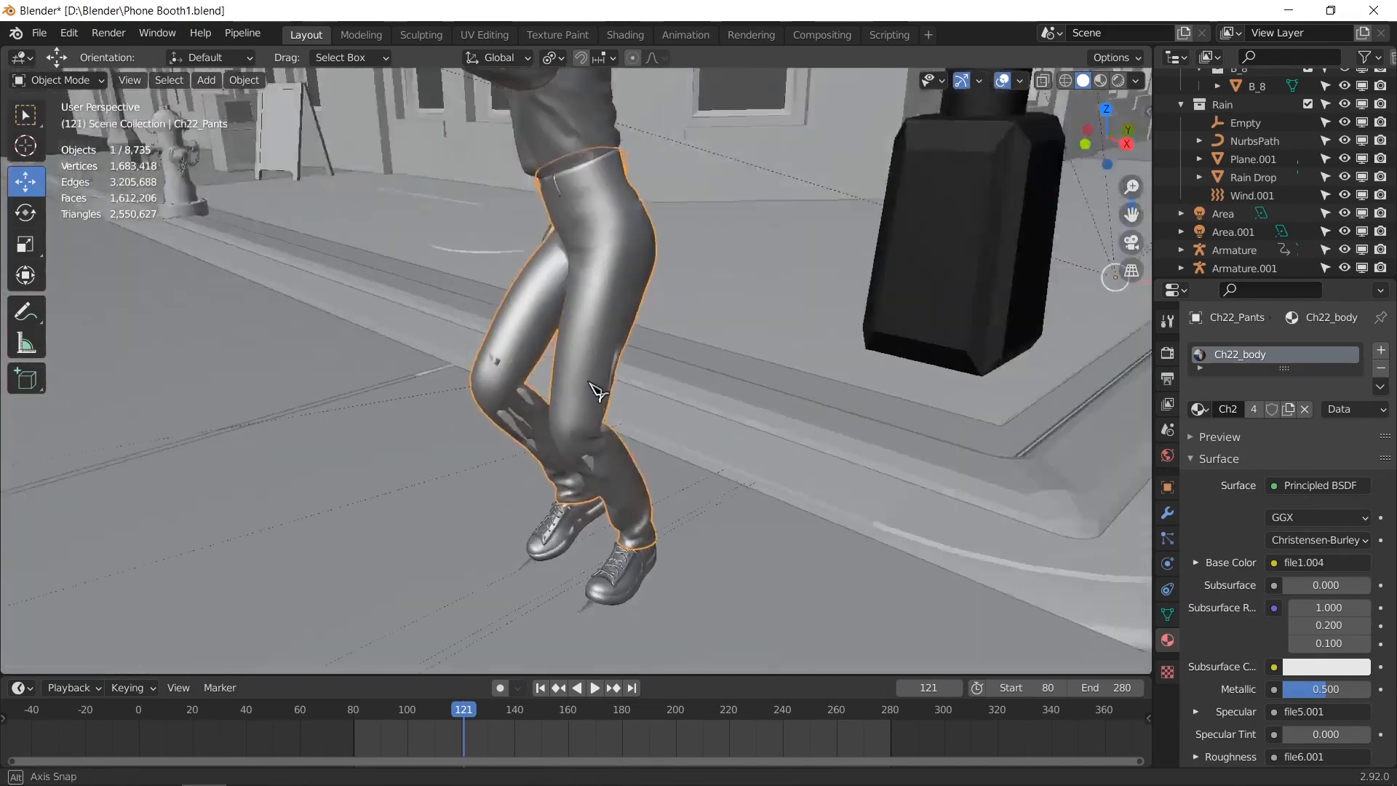
scroll(596, 393, "down", 6)
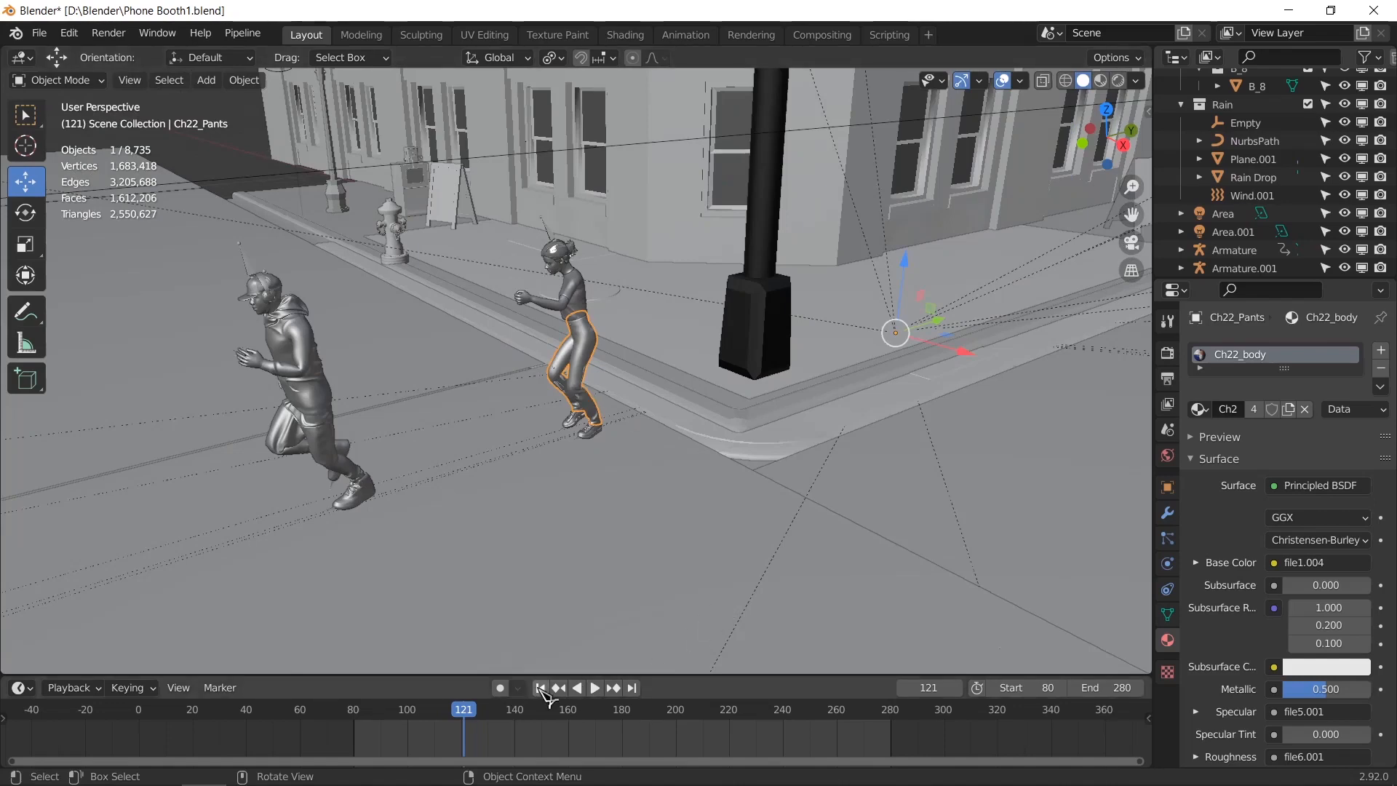
Step: Set the current animation frame to 5
left_click(540, 688)
left_click(149, 709)
key("space")
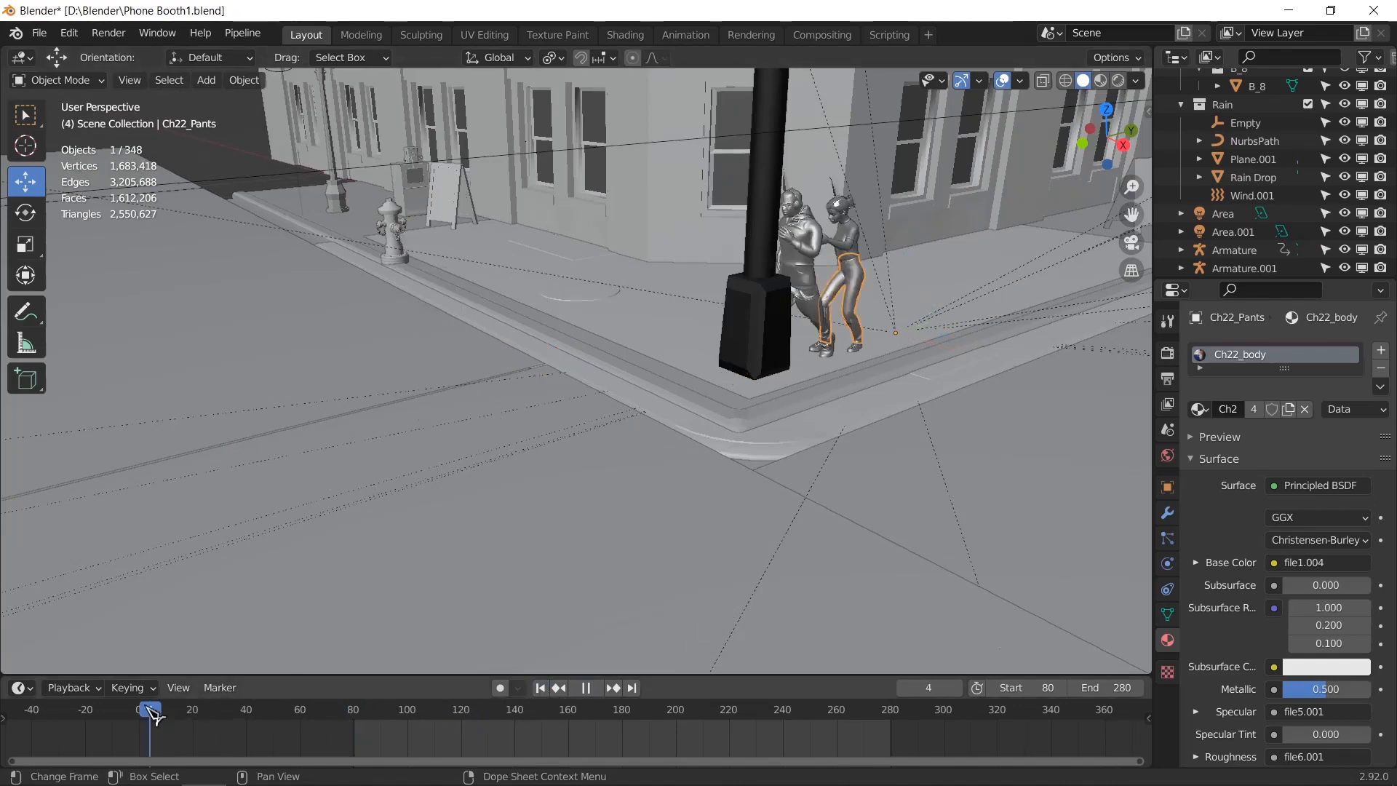
left_click_drag(145, 706, 152, 708)
Step: Select the armatures of the two older characters at the street corner, Armature and Armature.001, and delete them
middle_click_drag(902, 337, 768, 378, "shift")
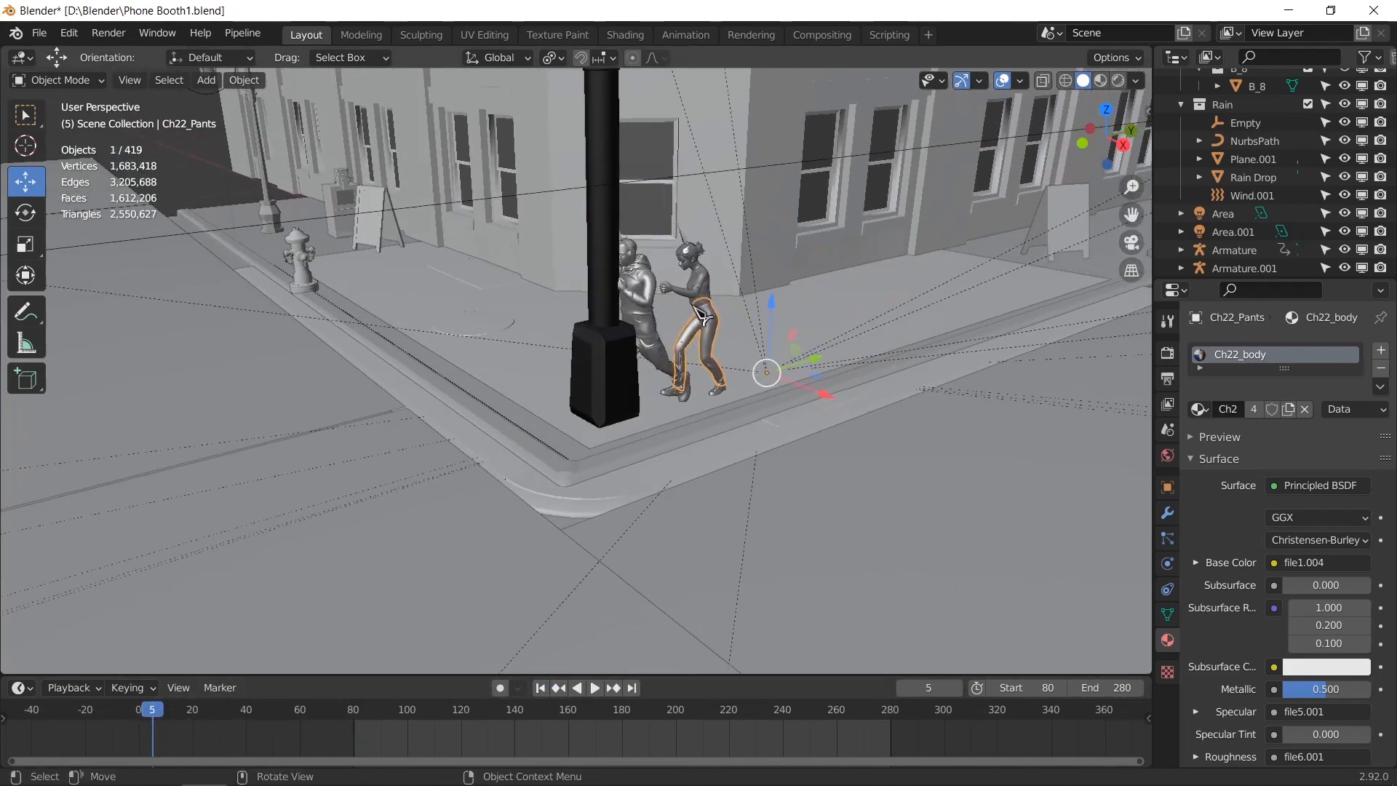
left_click(686, 238)
middle_click_drag(685, 264, 602, 270)
scroll(602, 271, "up", 1)
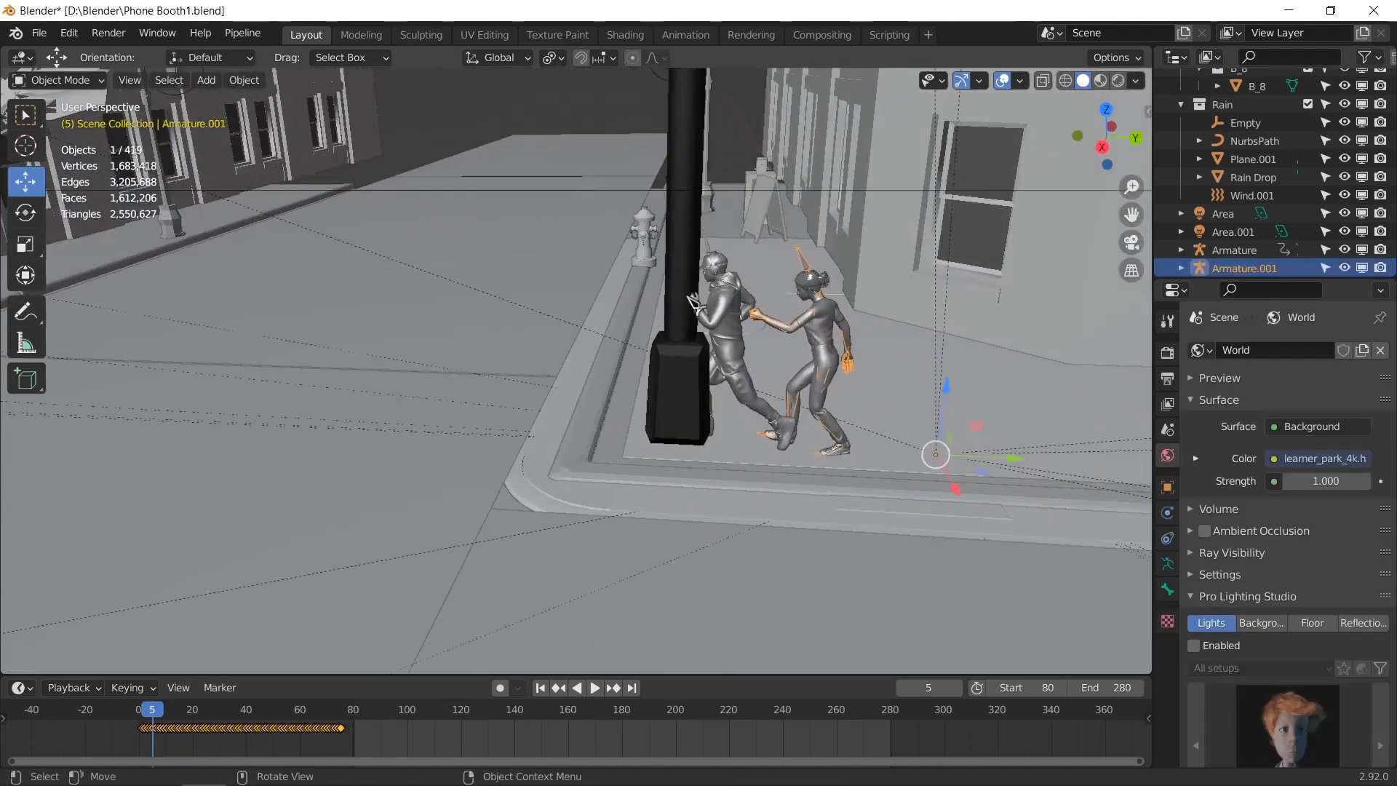
left_click(846, 356, "shift")
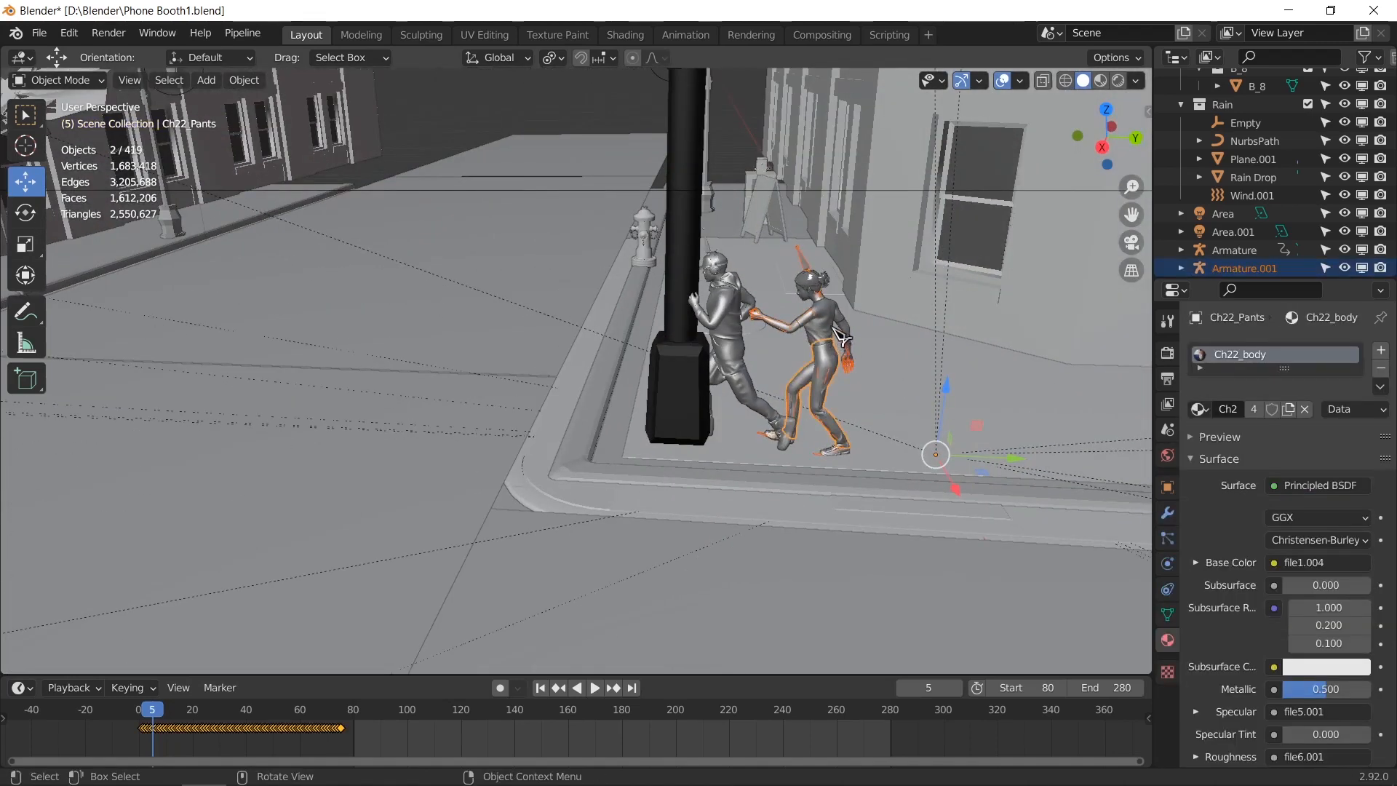
left_click(835, 317)
left_click(806, 267)
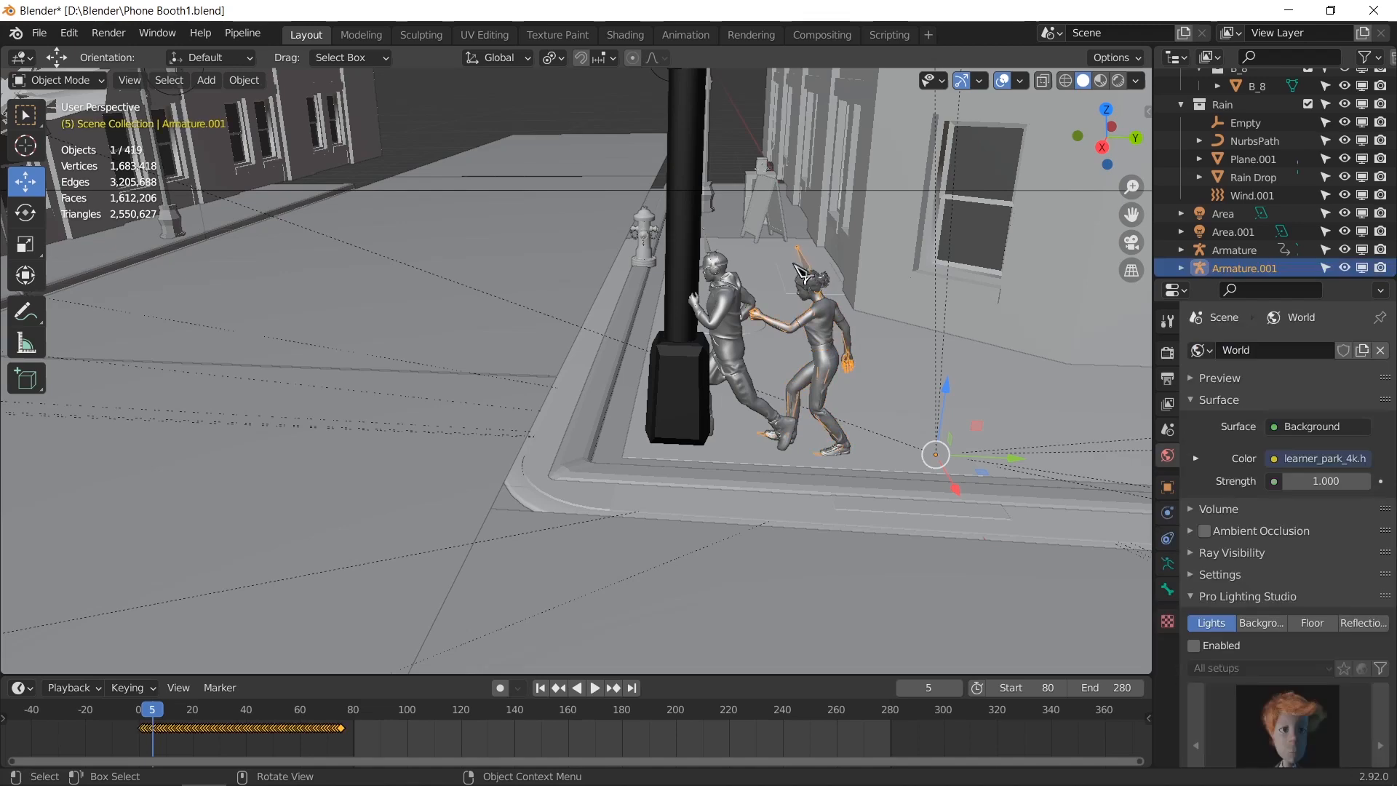
left_click(716, 258, "shift")
key("x")
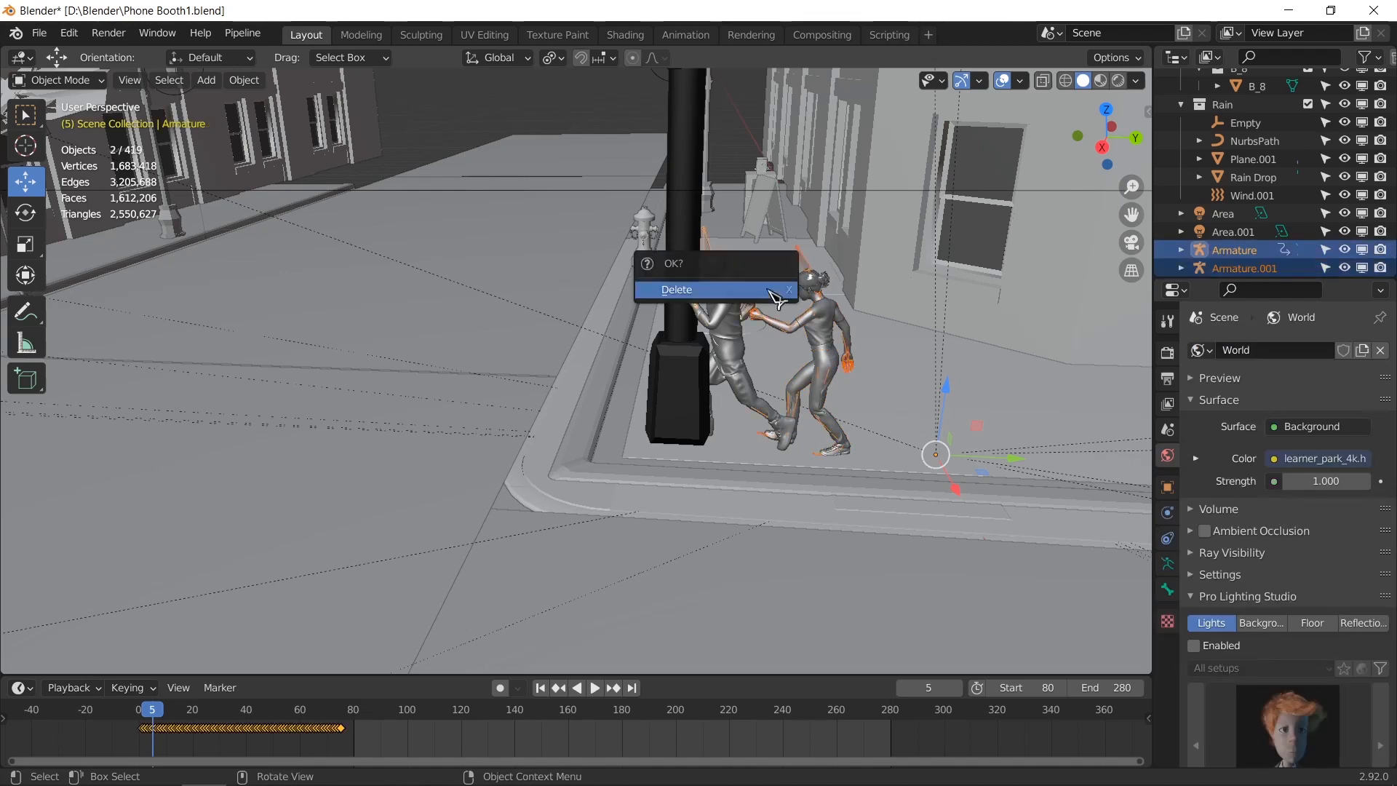
left_click(772, 295)
Step: Select the four meshes of the giant leftover character lying across the scene and delete them
key("Home")
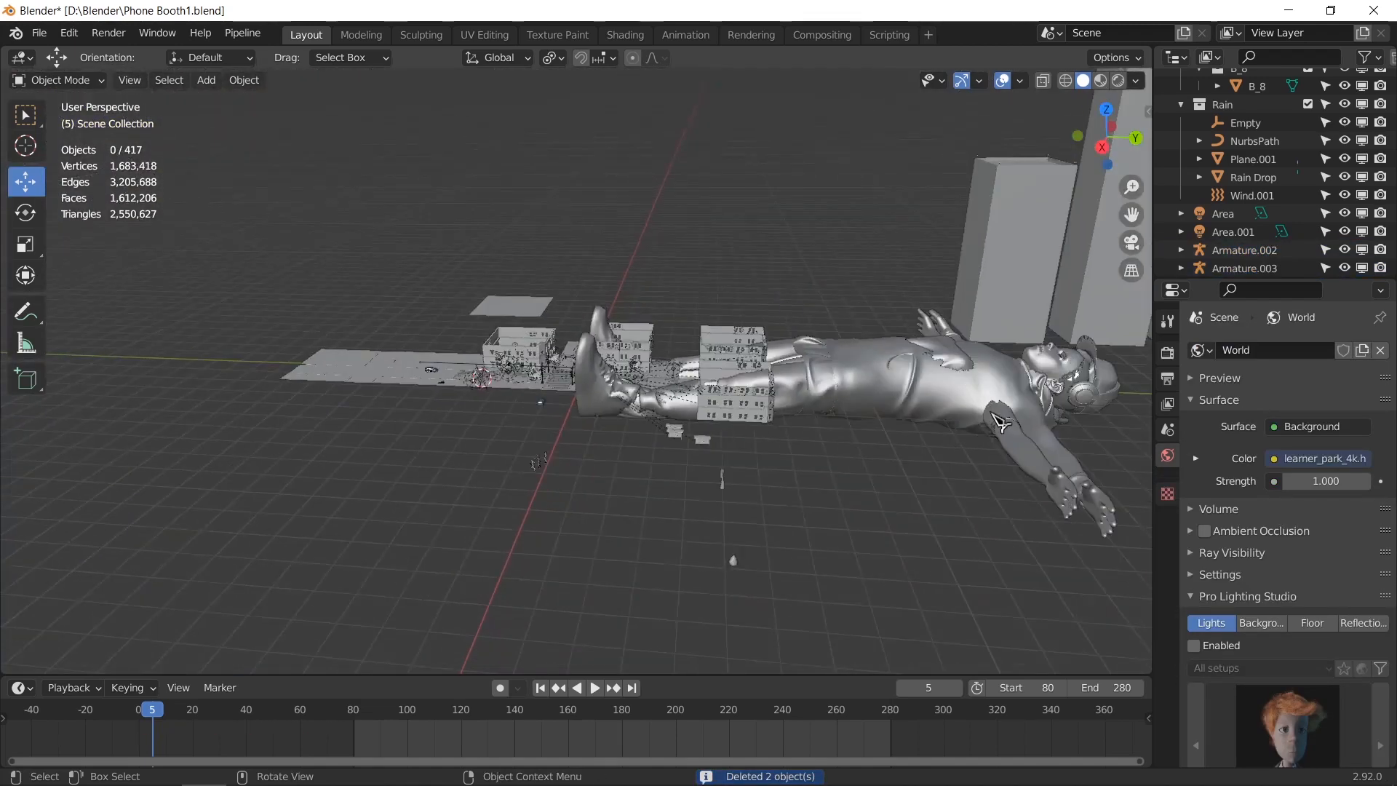
middle_click_drag(995, 416, 929, 411, "shift")
left_click_drag(814, 281, 892, 481)
middle_click_drag(899, 470, 1031, 519)
left_click_drag(629, 435, 877, 478)
scroll(877, 478, "down", 3)
left_click_drag(765, 473, 423, 324)
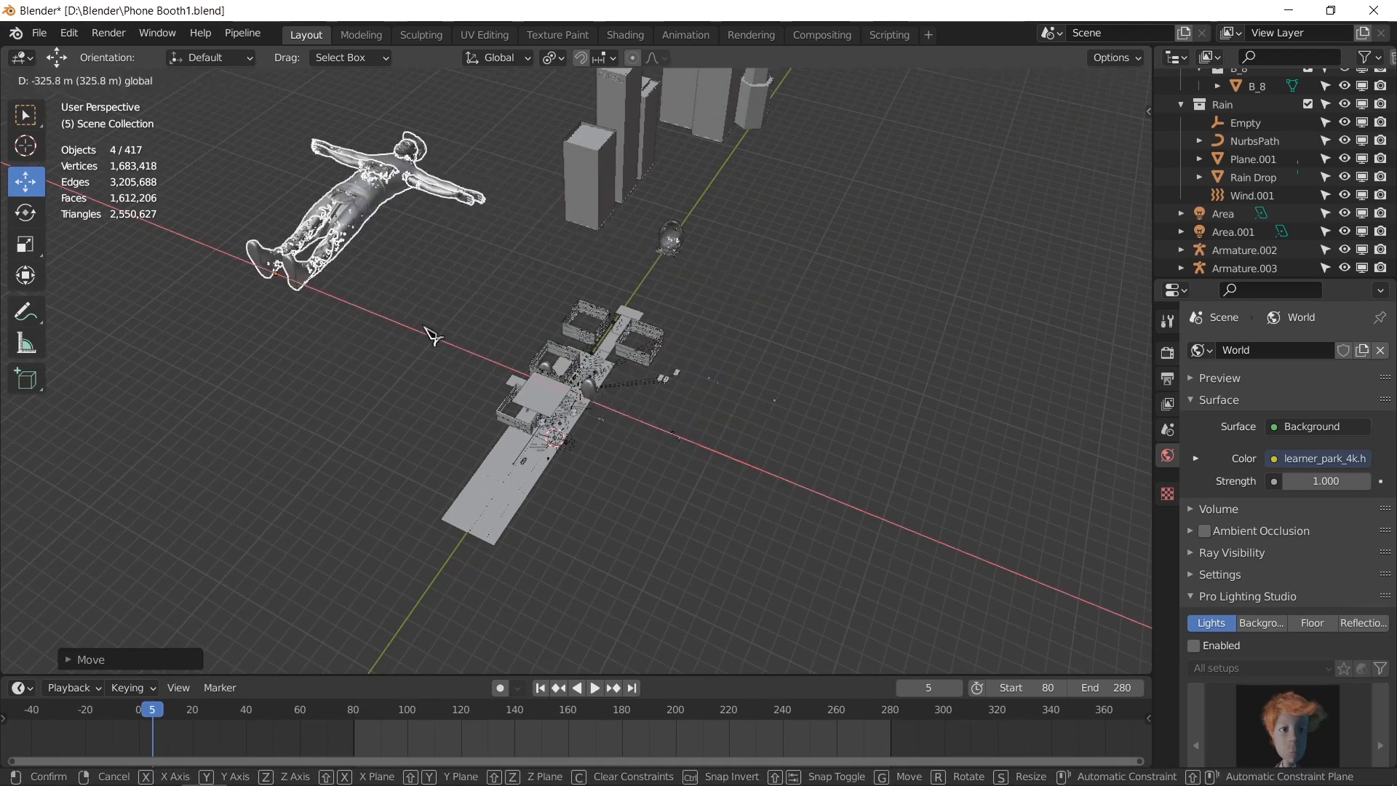
middle_click_drag(422, 325, 483, 359, "shift")
key("x")
left_click(492, 370)
Step: Delete the remaining oversized meshes of the second leftover character, including Ch22_Sneakers
left_click(742, 295)
key("x")
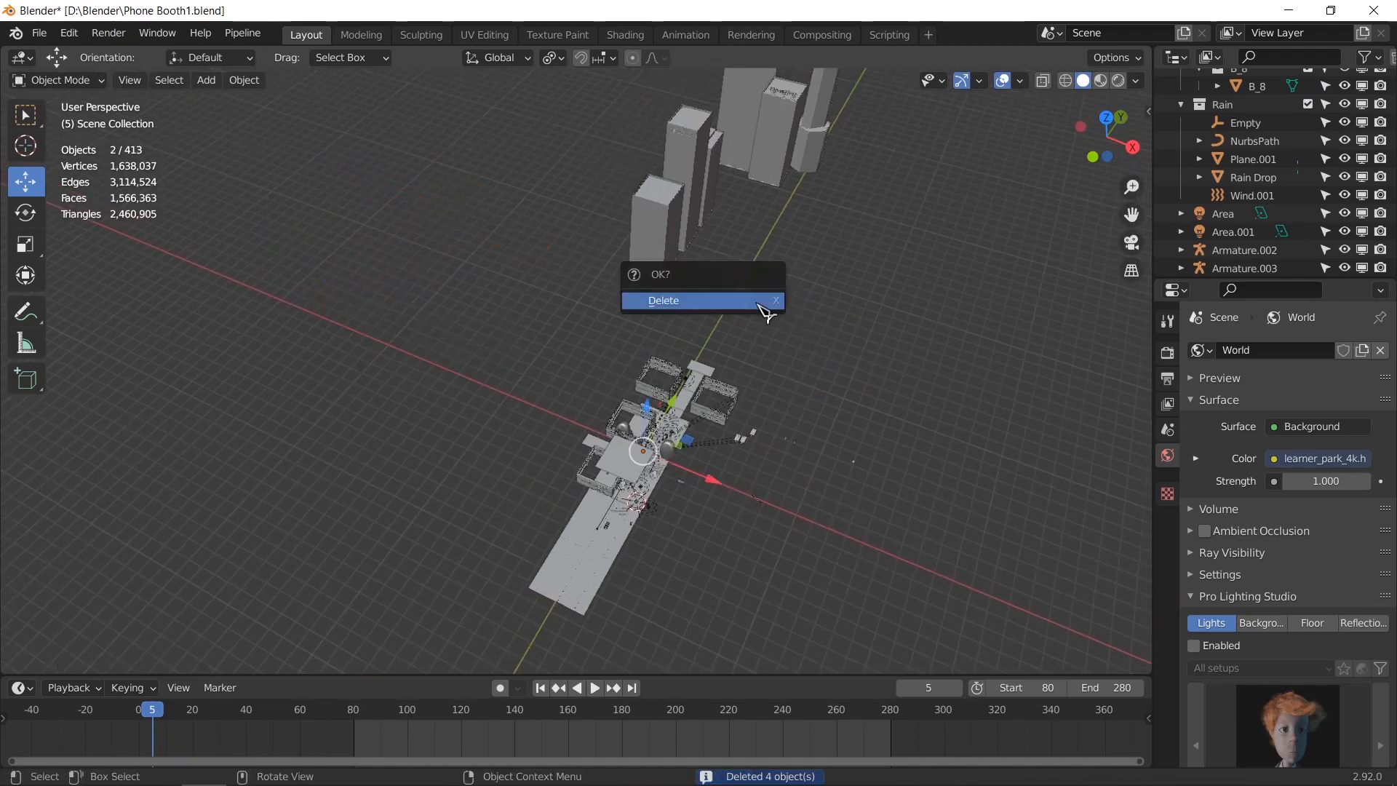
key("Return")
scroll(740, 473, "up", 4)
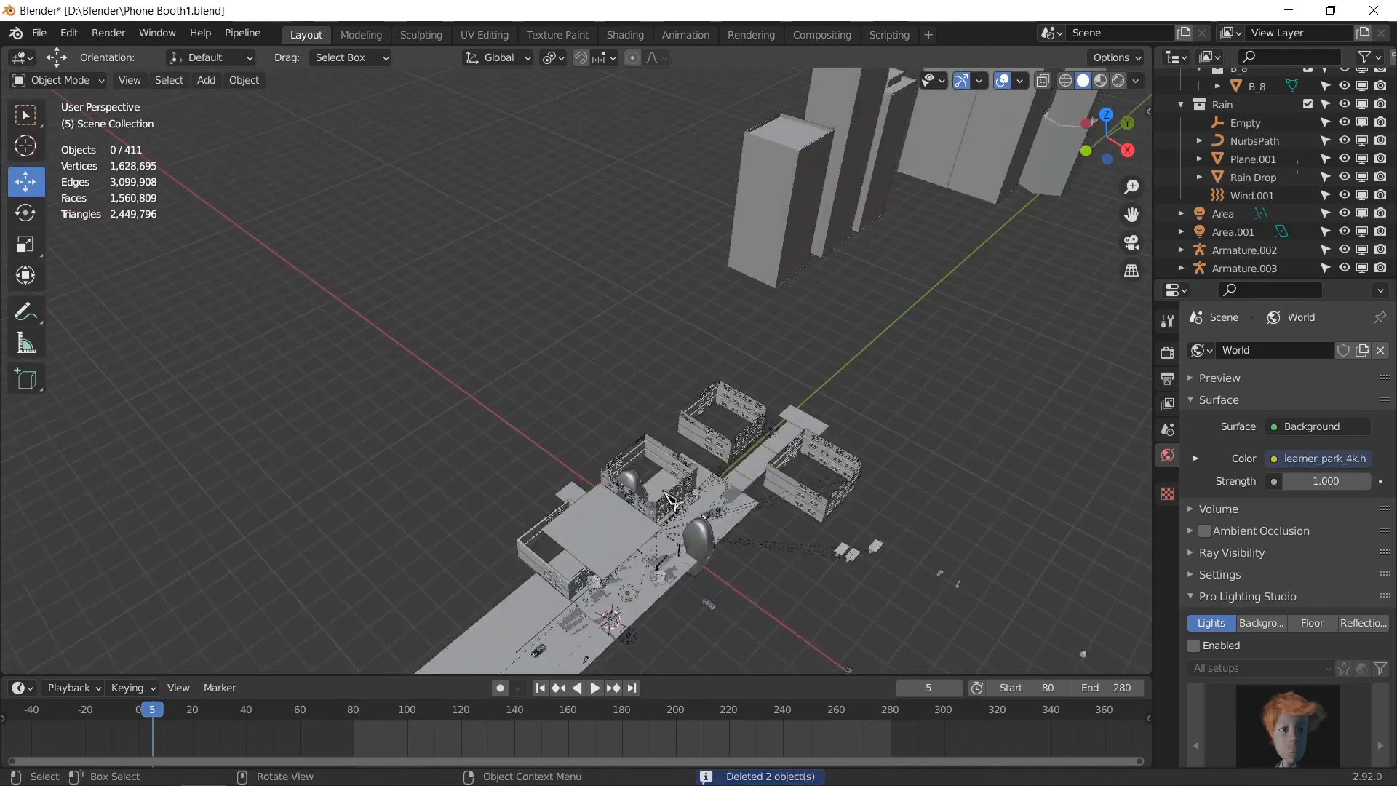
scroll(622, 409, "up", 6)
left_click(684, 435)
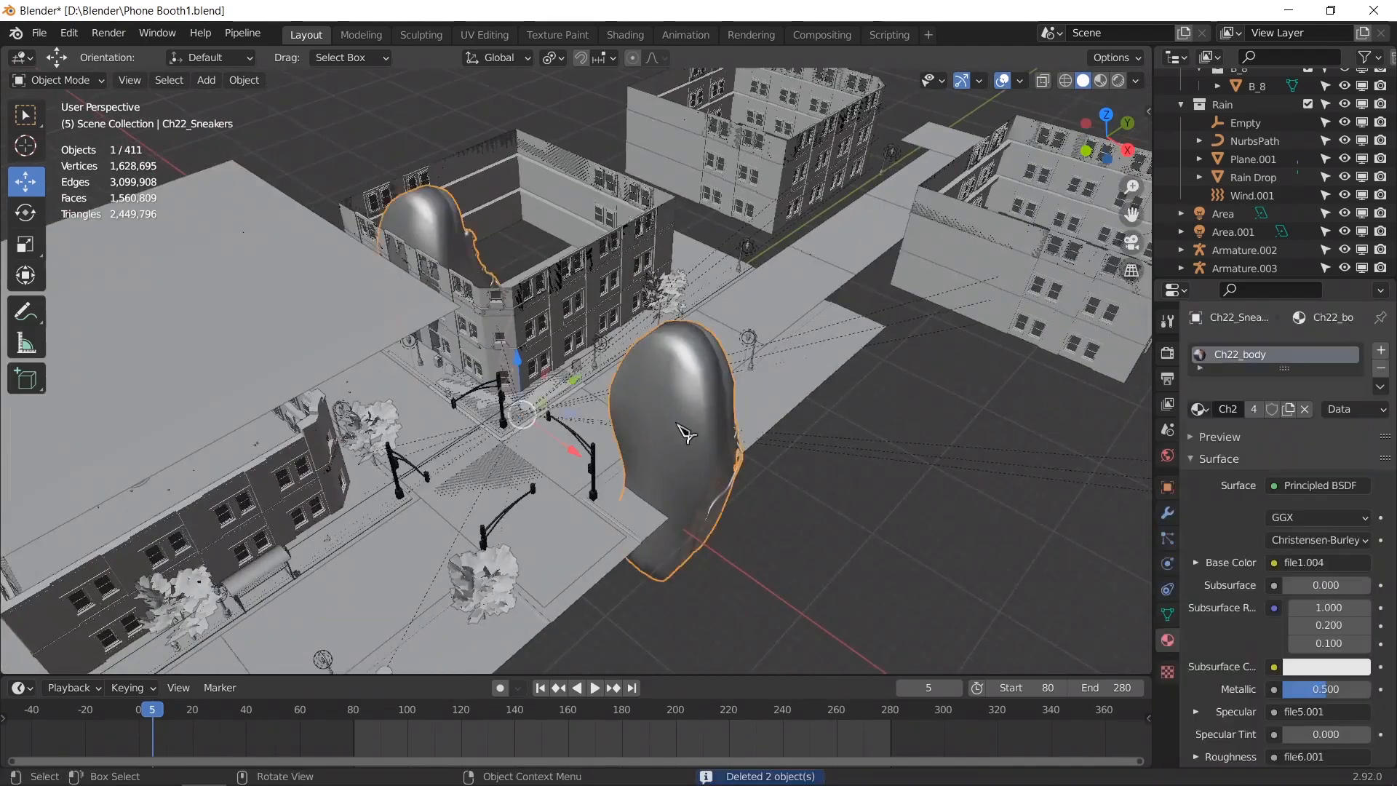
key("x")
left_click(684, 434)
Step: Select all three animated characters with their armatures and move them from the empty area onto the street near the 3D cursor, using the top view
scroll(639, 459, "up", 5)
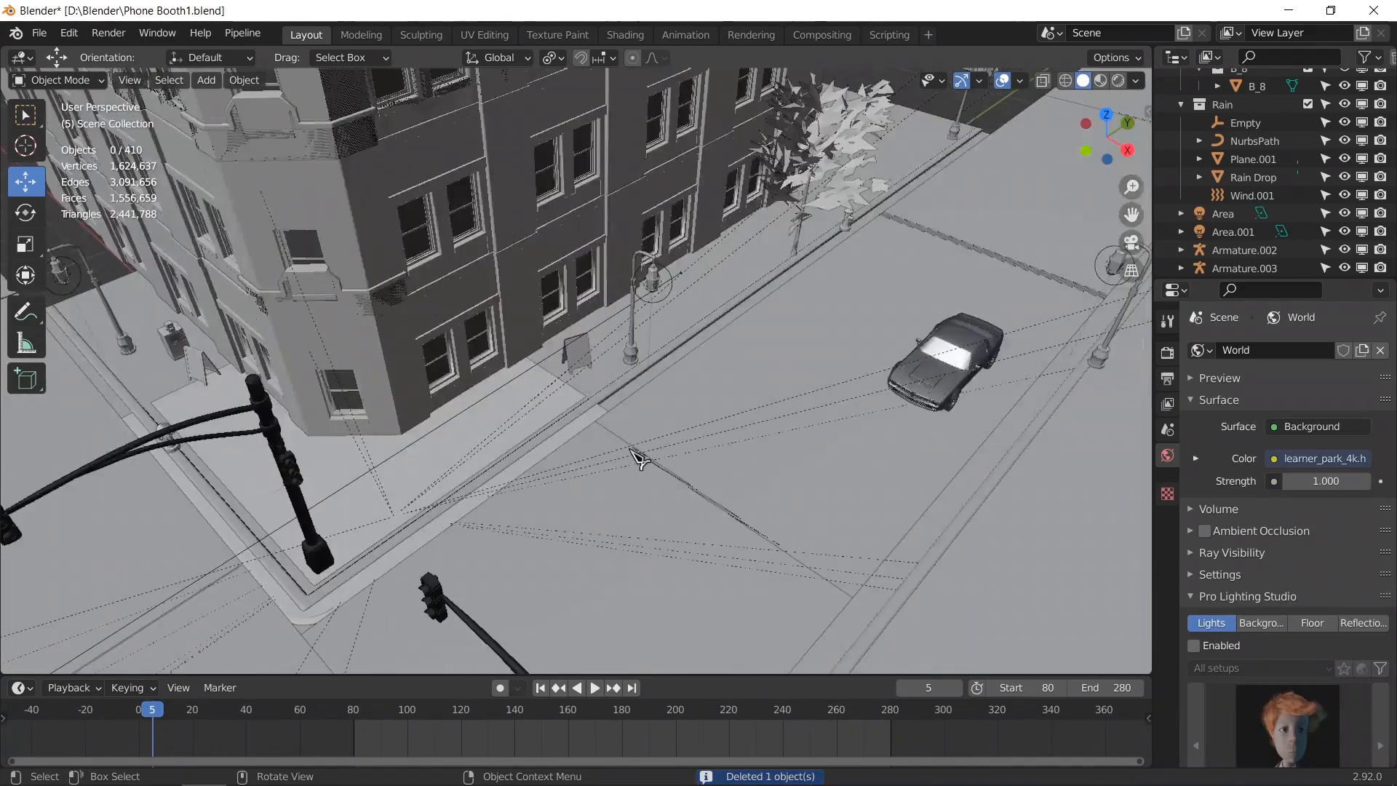
middle_click_drag(639, 459, 653, 415)
scroll(652, 415, "down", 4)
middle_click_drag(859, 350, 667, 446, "shift")
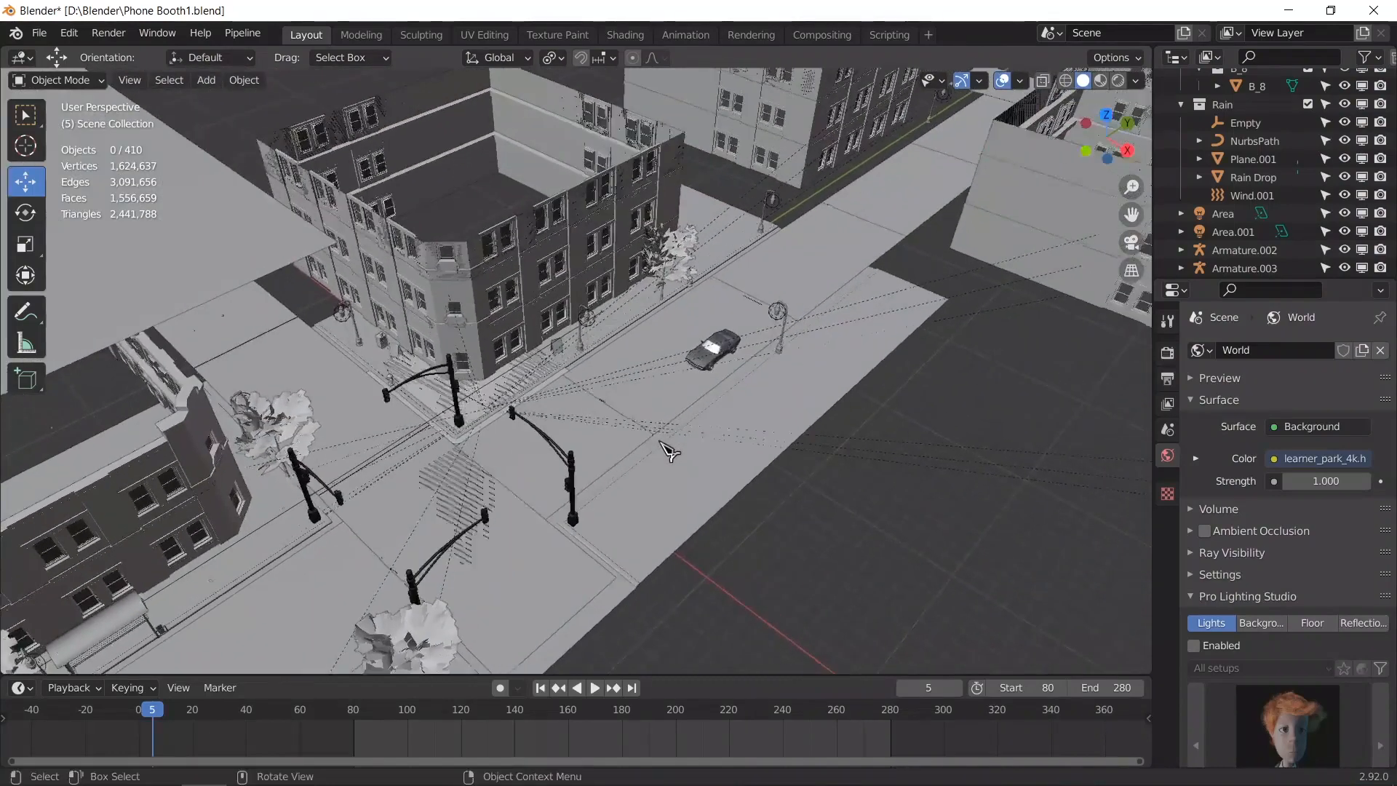
scroll(669, 447, "down", 4)
middle_click_drag(746, 506, 929, 368)
scroll(928, 372, "up", 5)
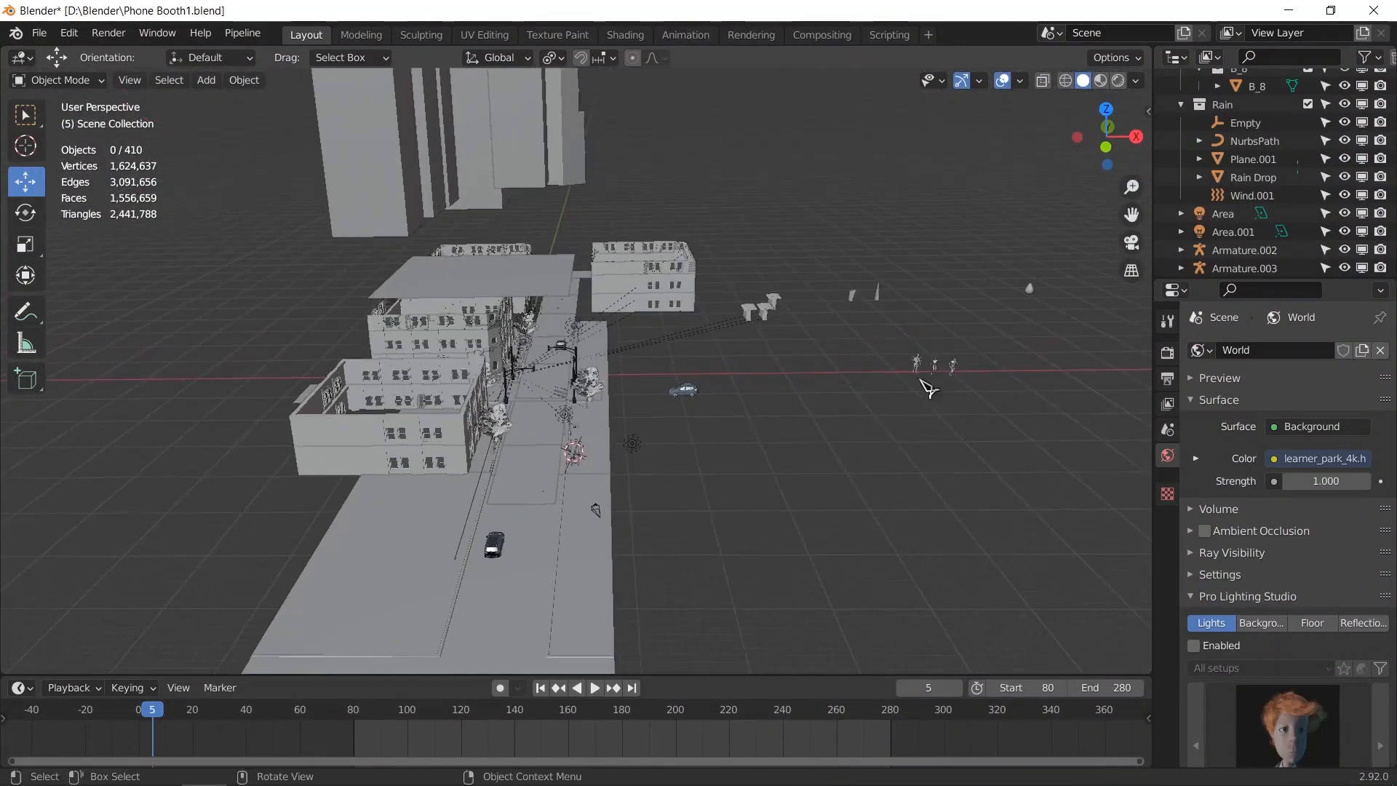
left_click_drag(890, 334, 1021, 411)
key("KP_7")
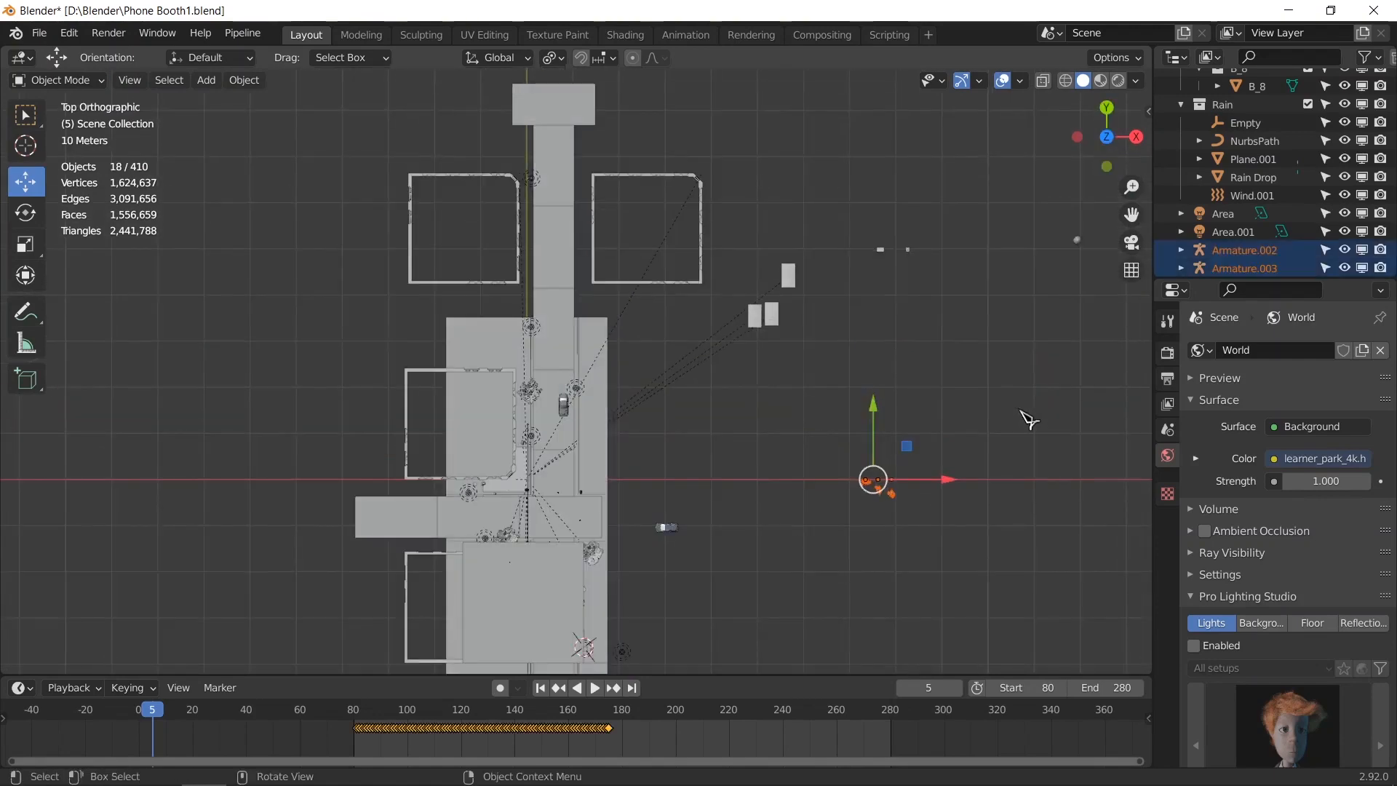
left_click_drag(908, 447, 645, 526)
middle_click_drag(711, 523, 790, 402, "shift")
left_click_drag(723, 405, 704, 504)
Step: Scale the three selected characters and their armatures uniformly to suit the street scene
middle_click_drag(728, 557, 823, 434)
key("KP_Decimal")
left_click(556, 59)
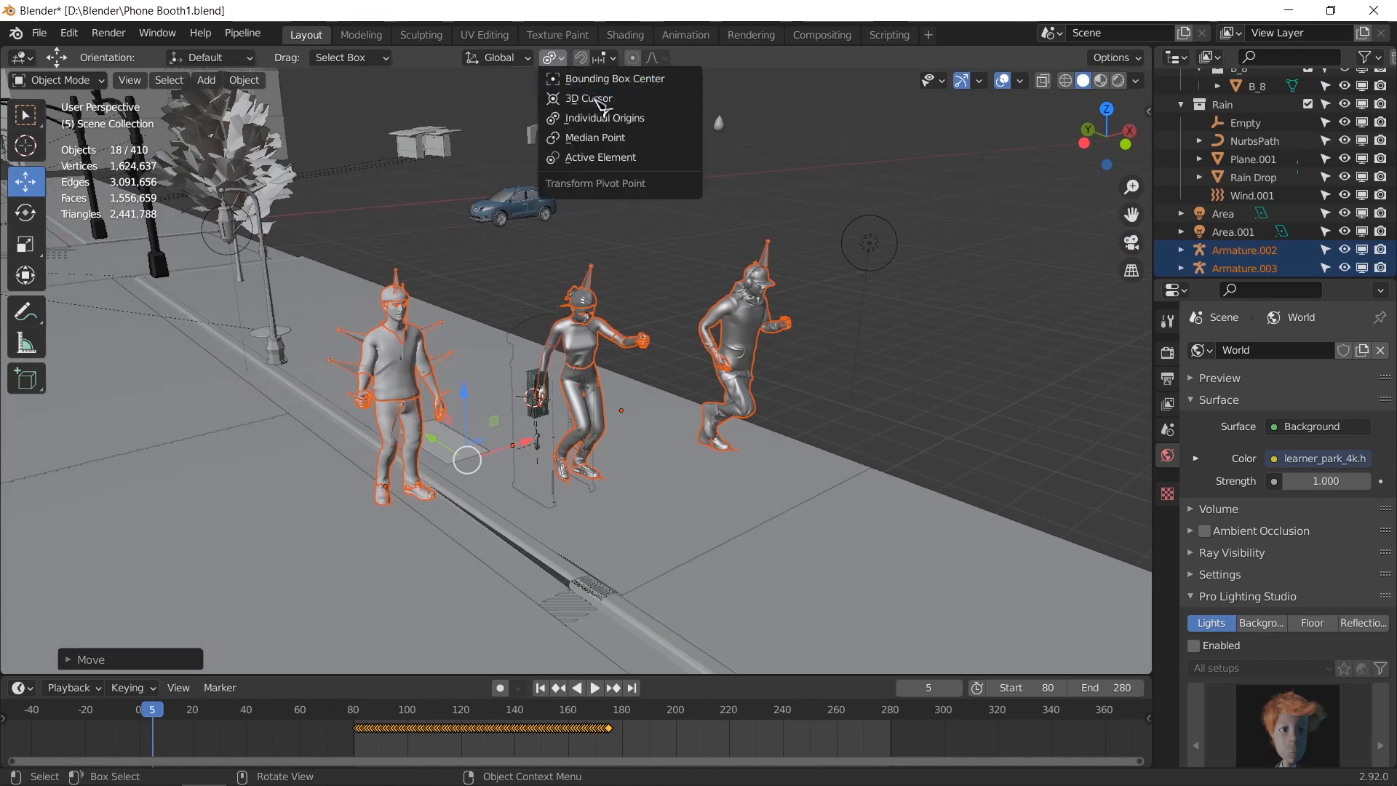
key("shift+space")
key("s")
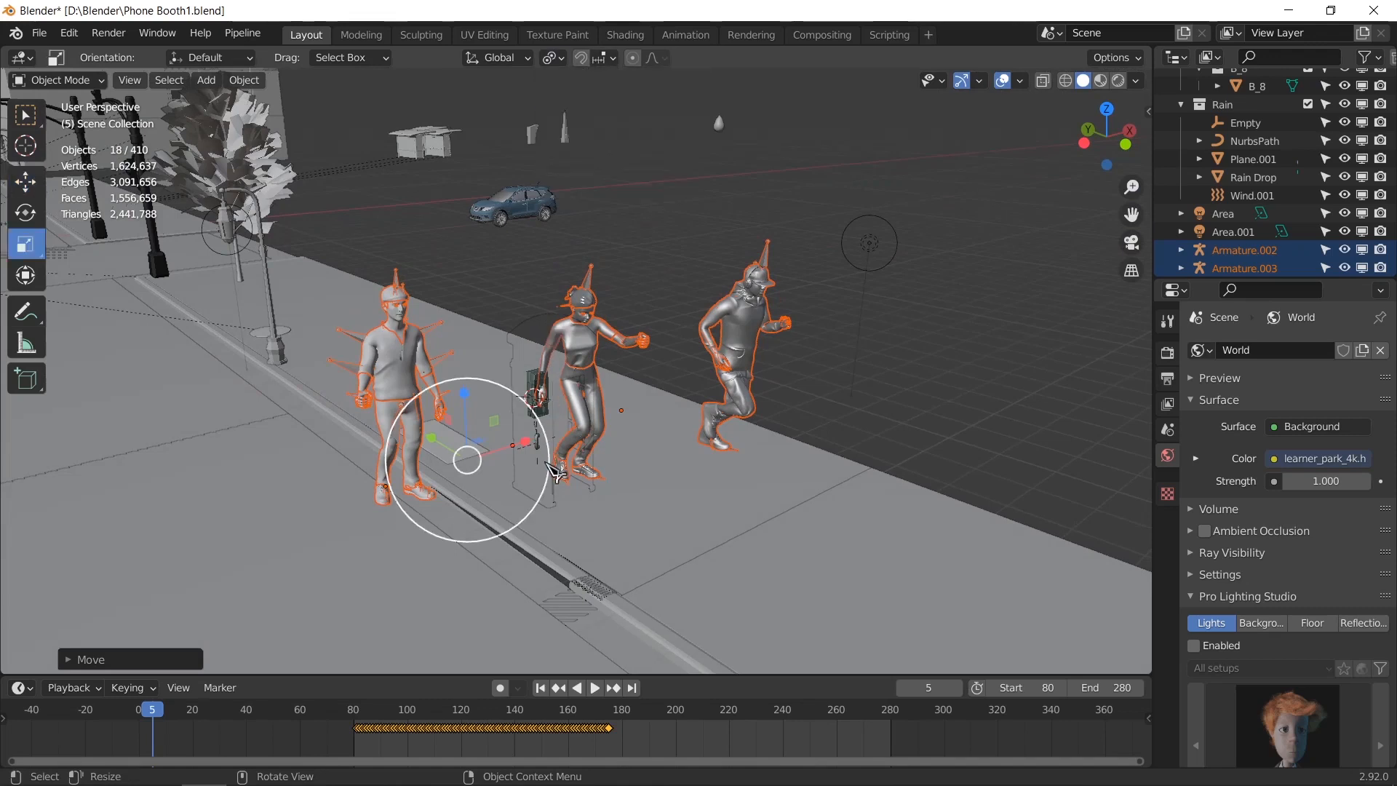
left_click_drag(533, 512, 491, 486)
middle_click_drag(555, 491, 458, 441)
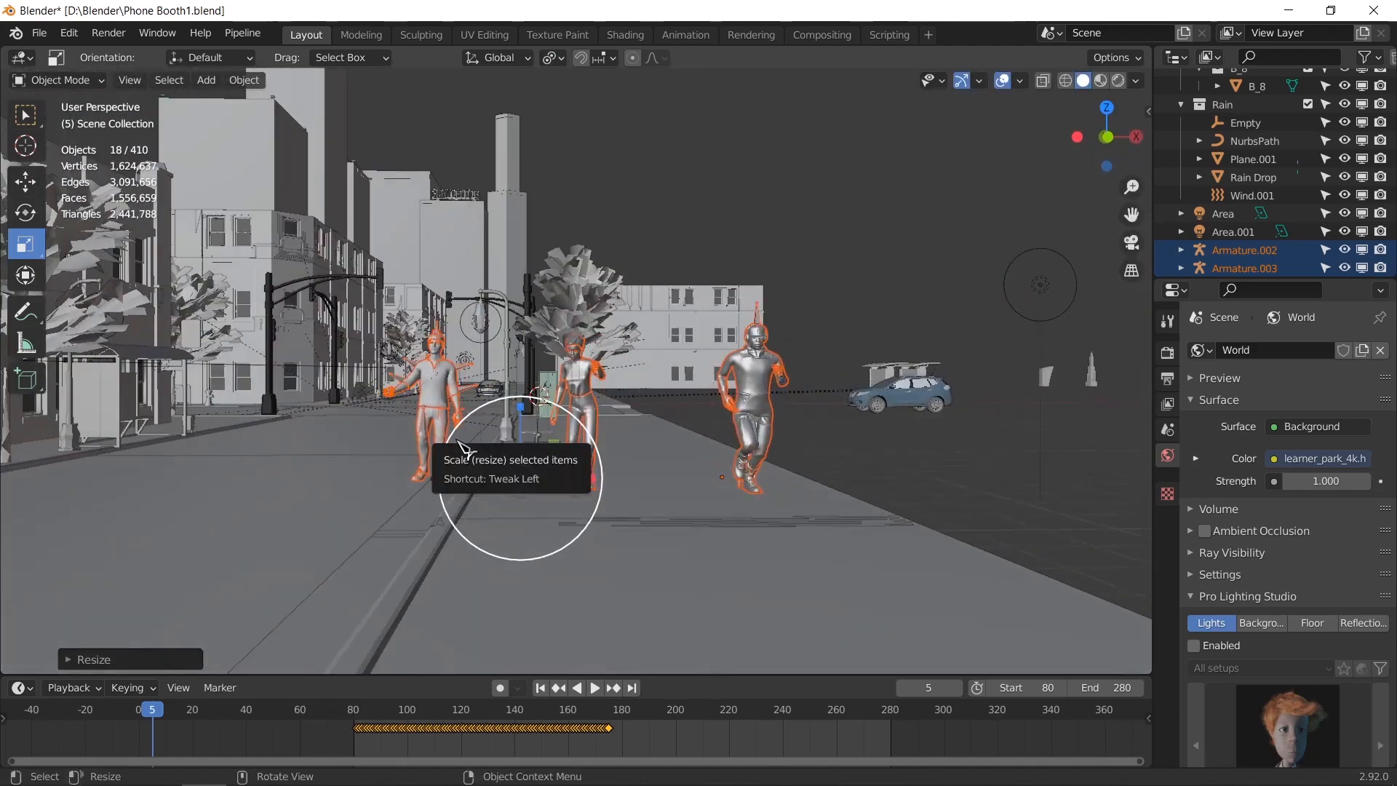
scroll(466, 451, "up", 5)
scroll(457, 440, "down", 3)
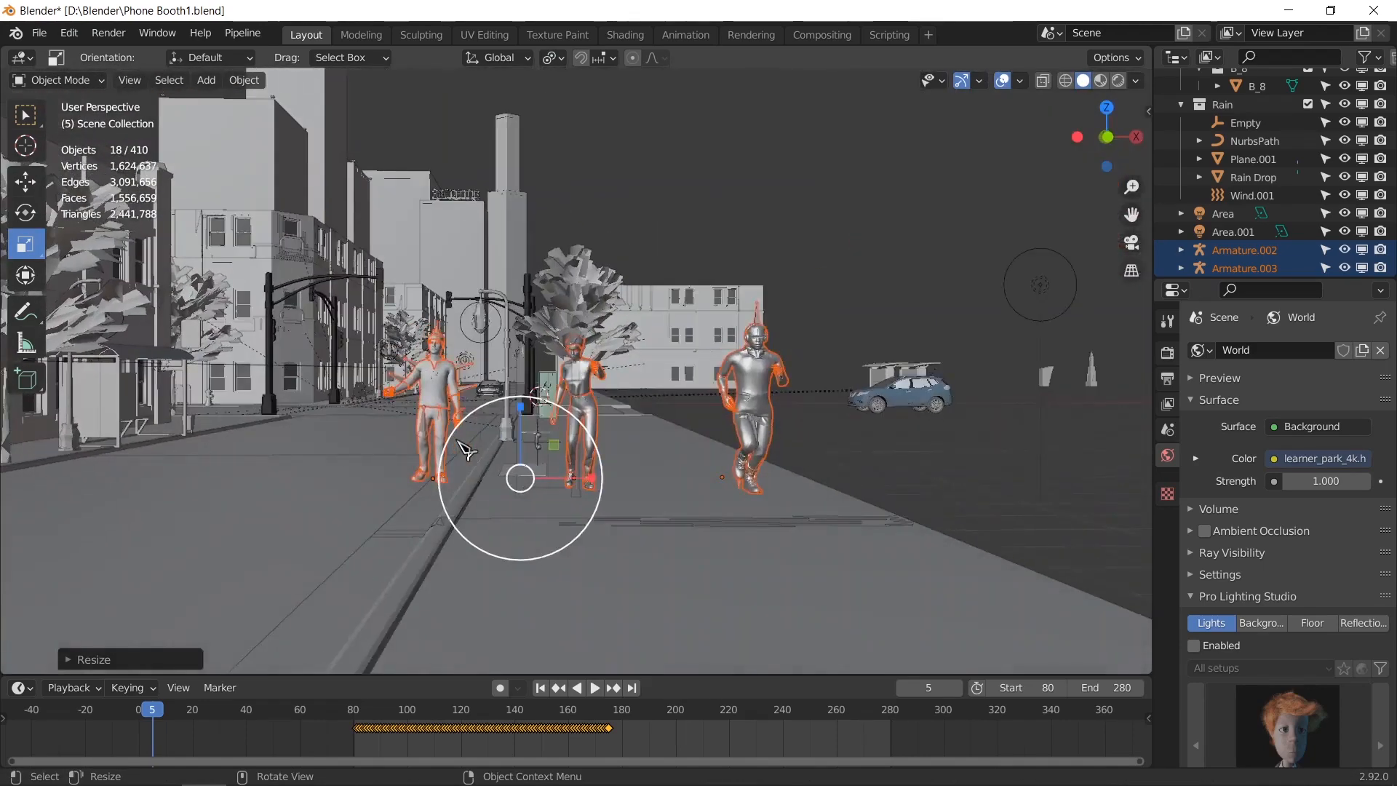
Step: In the right side view, scale the three selected characters down further to about 0.78 of their size
key("KP_3")
key("KP_1")
key("KP_3")
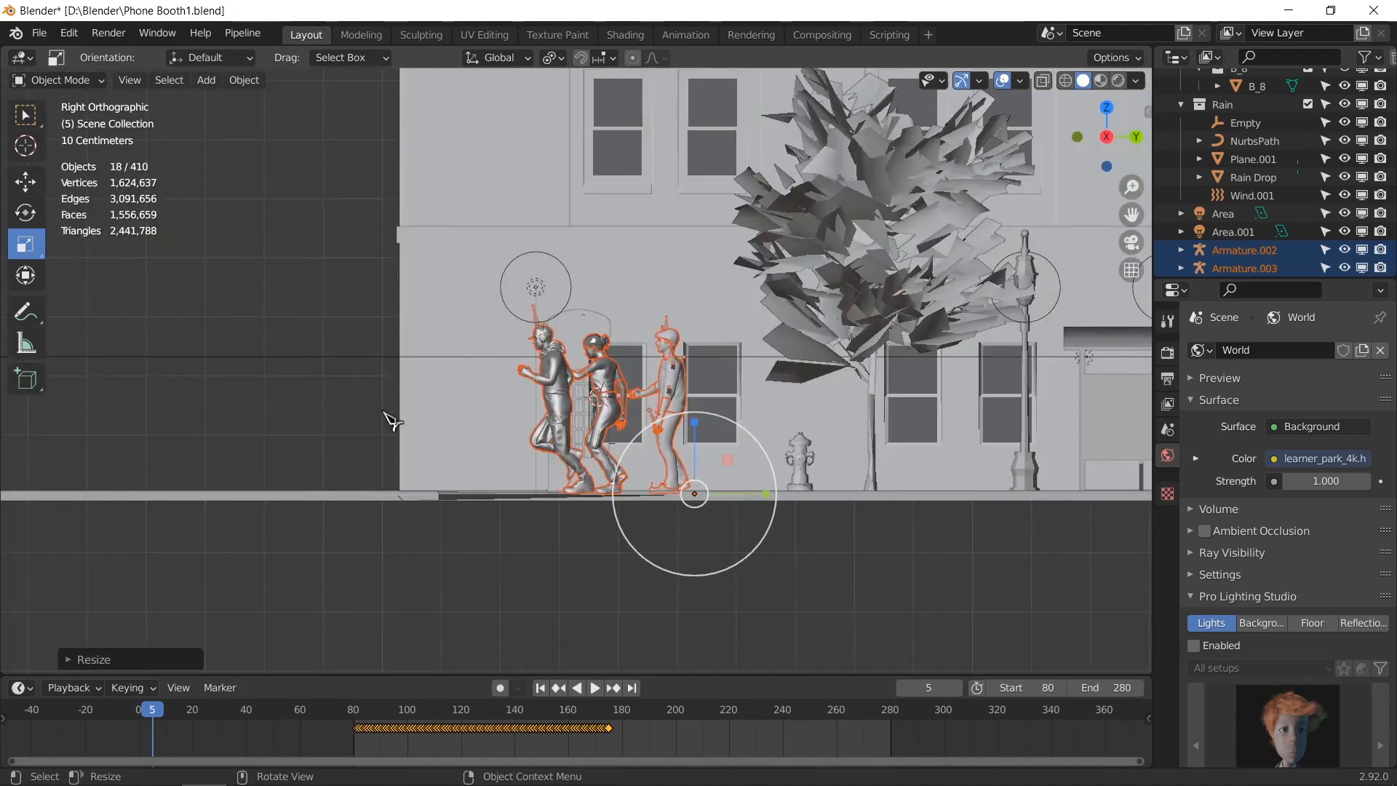
scroll(391, 420, "up", 4)
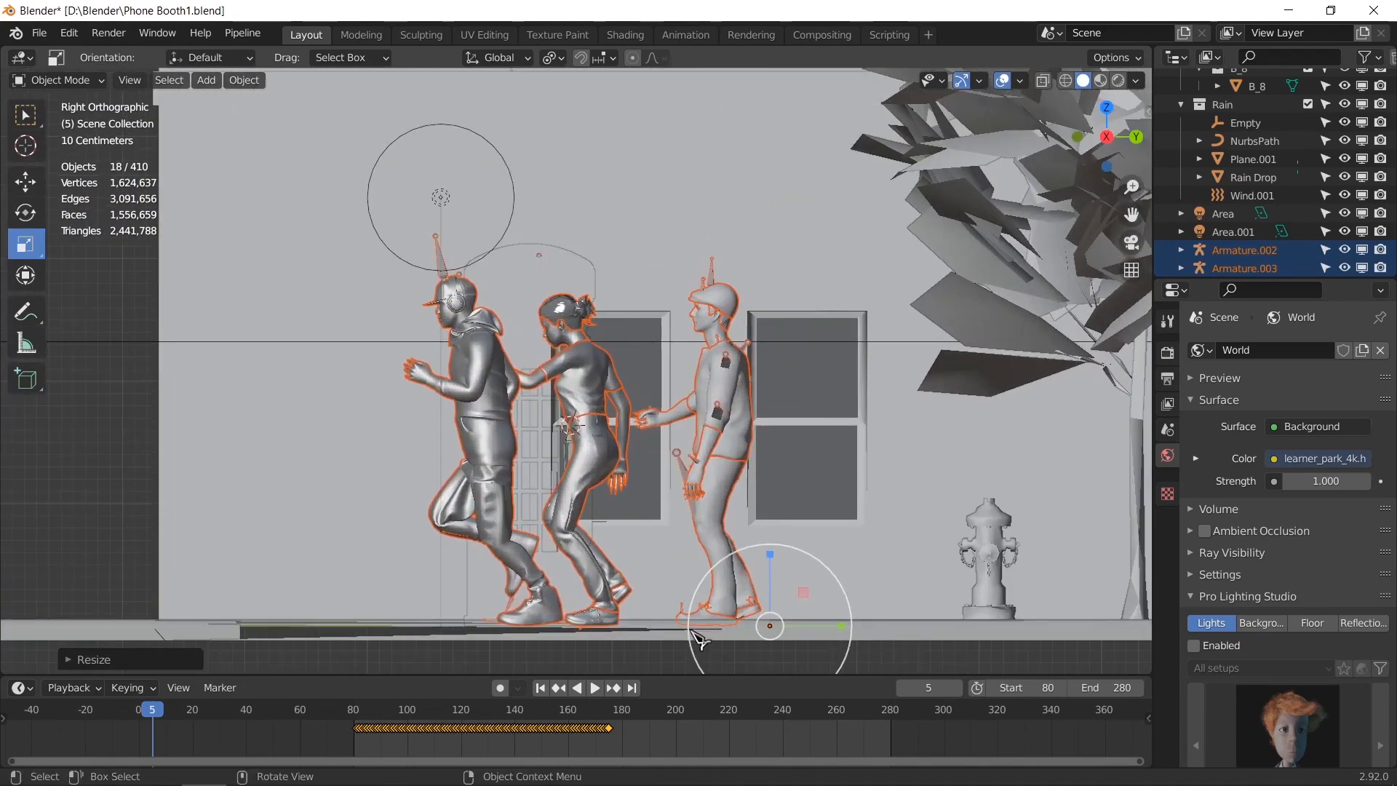
key("s")
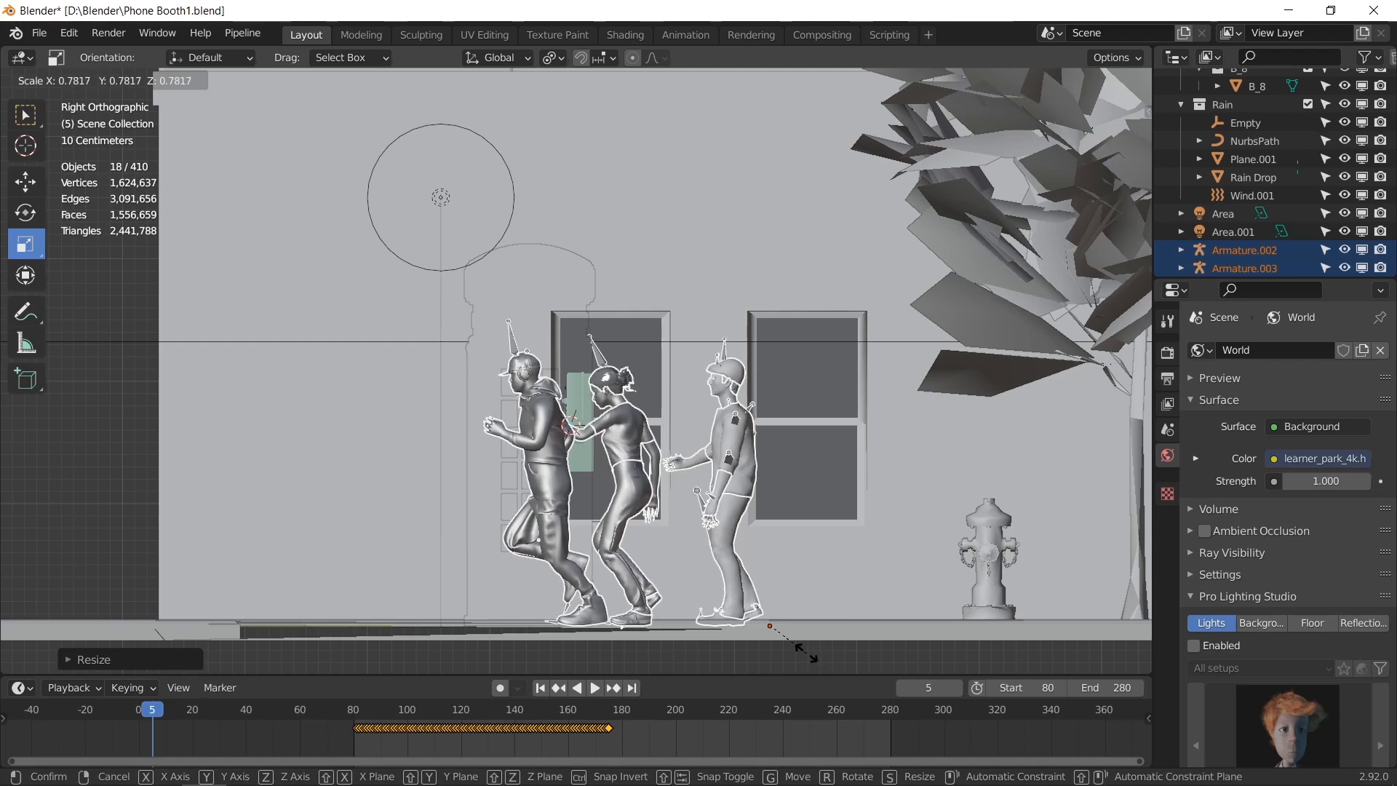
left_click(788, 593)
middle_click_drag(741, 504, 858, 515)
scroll(858, 515, "down", 3)
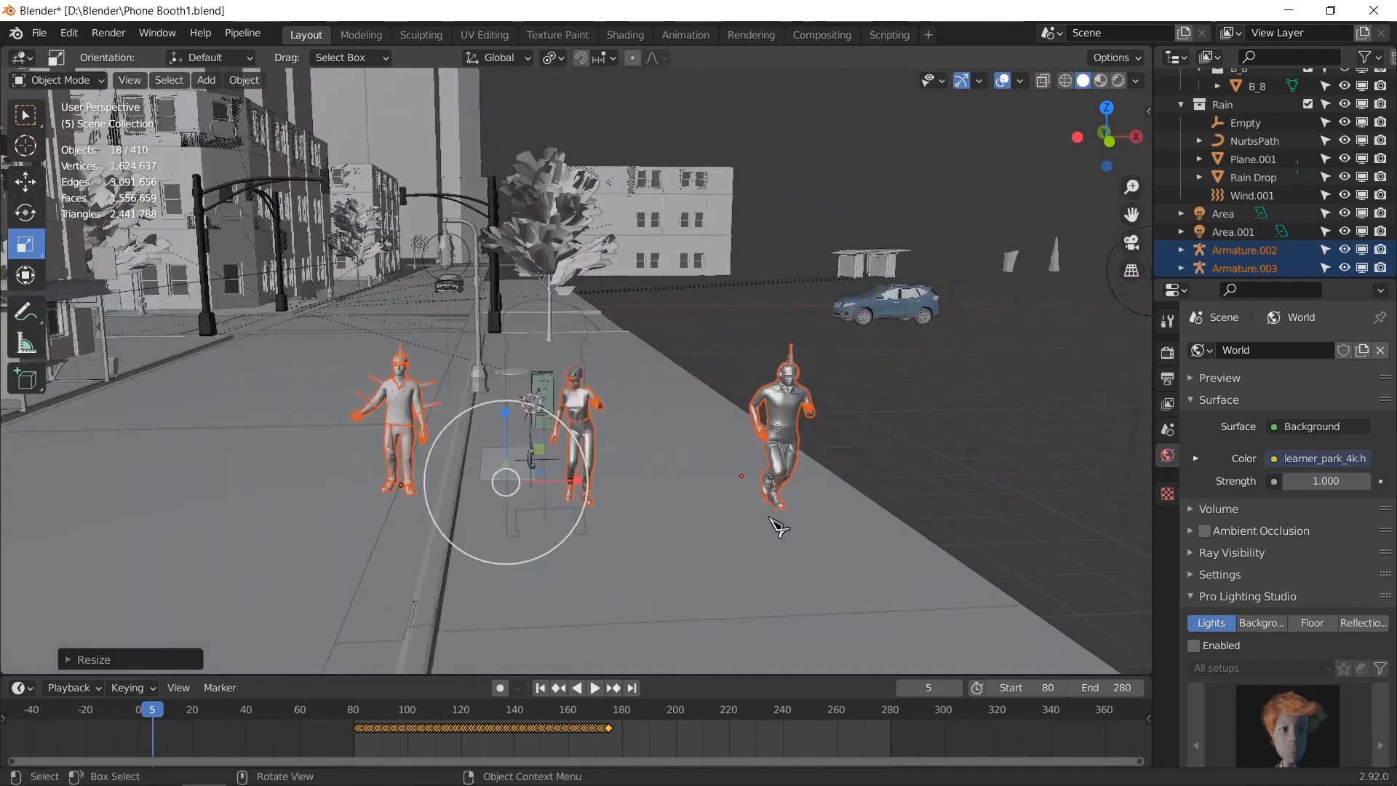
Step: Select the running character's armature, Armature.003, and rotate it to face up the street, away from the camera
left_click(798, 355)
left_click(405, 359)
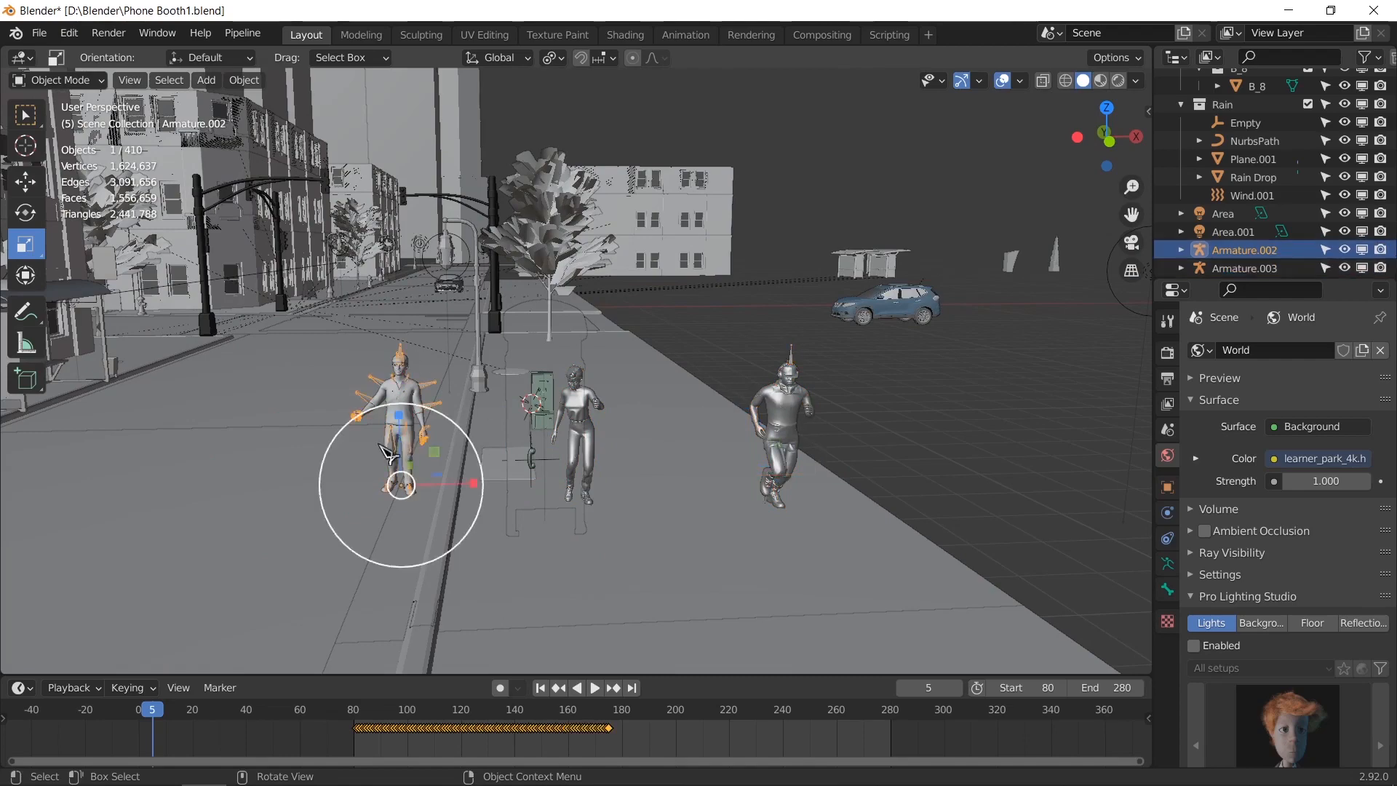
middle_click_drag(405, 358, 661, 430)
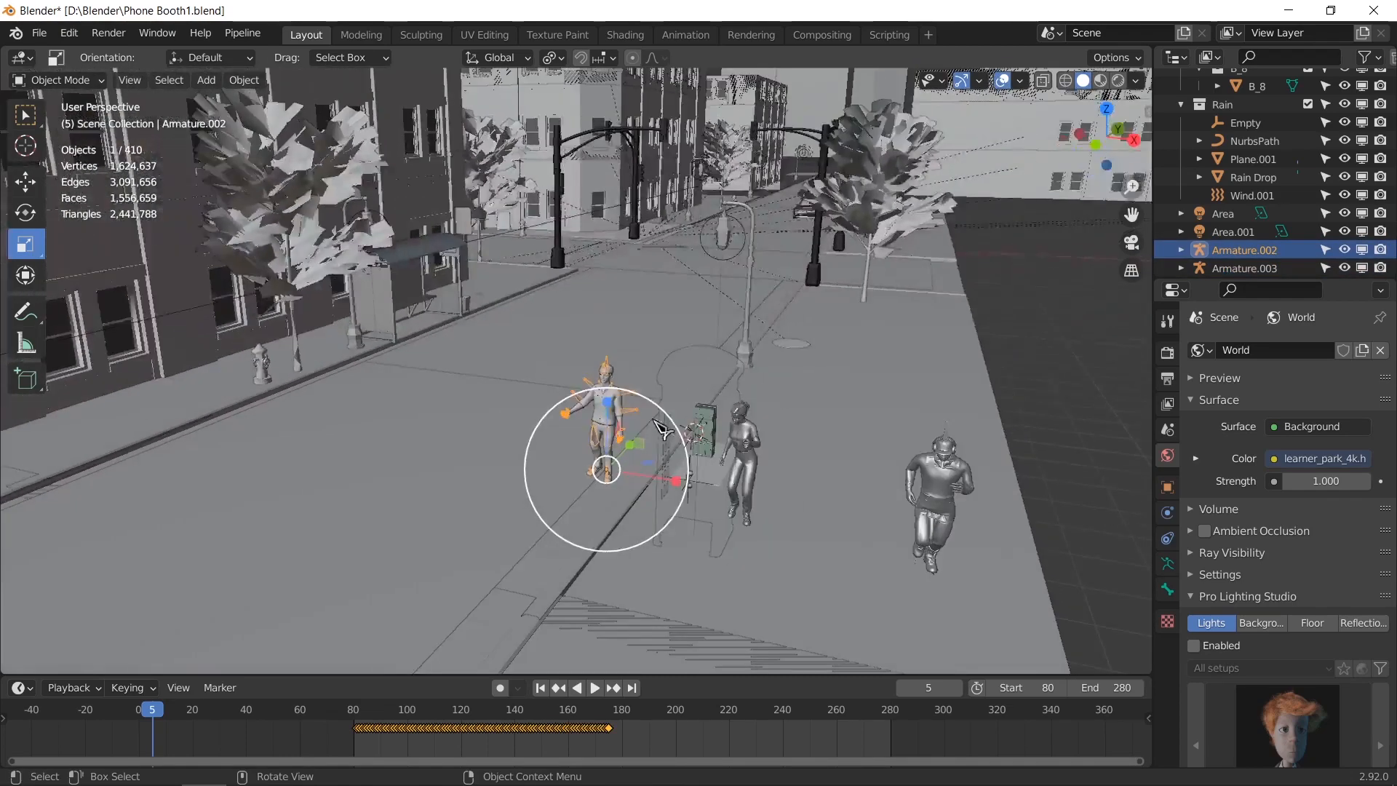
key("KP_0")
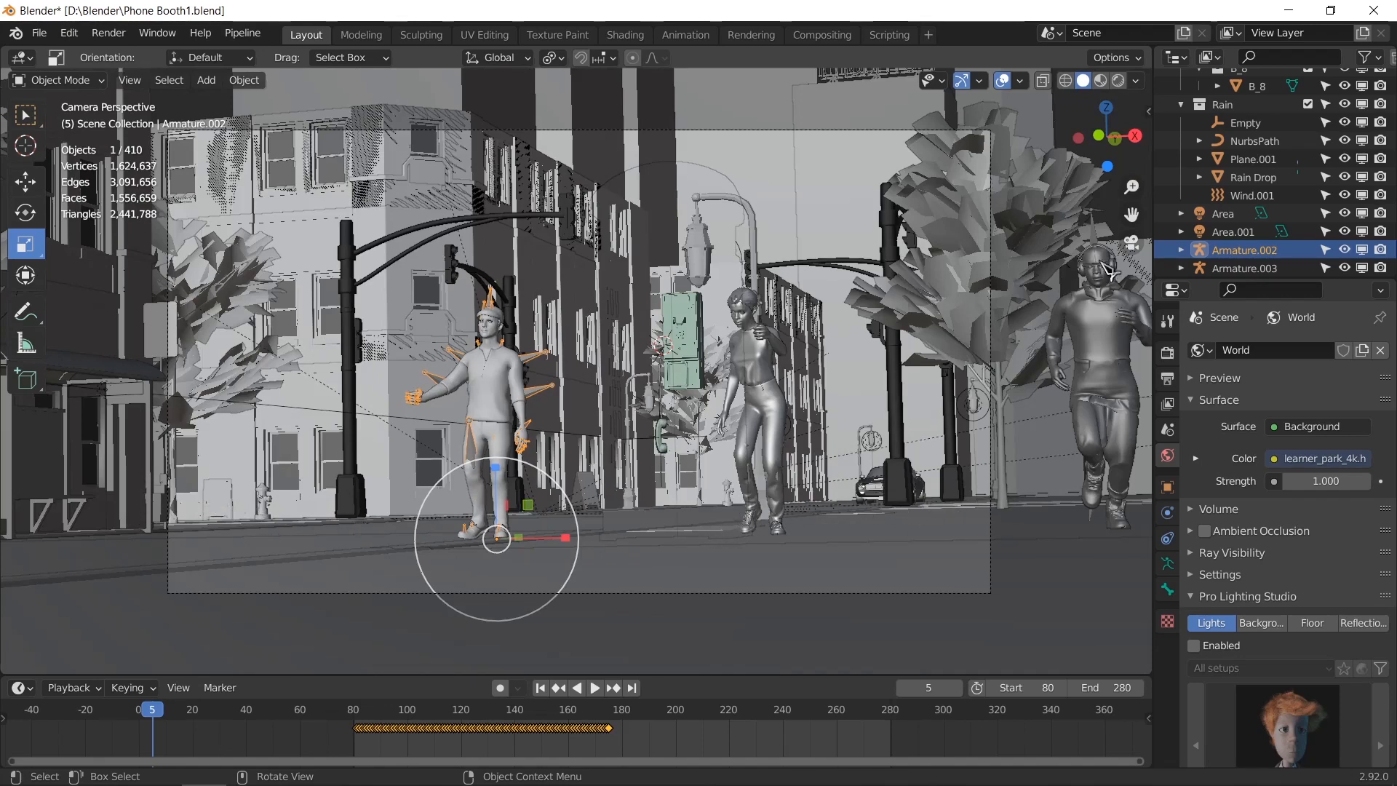
left_click(1062, 297)
key("KP_0")
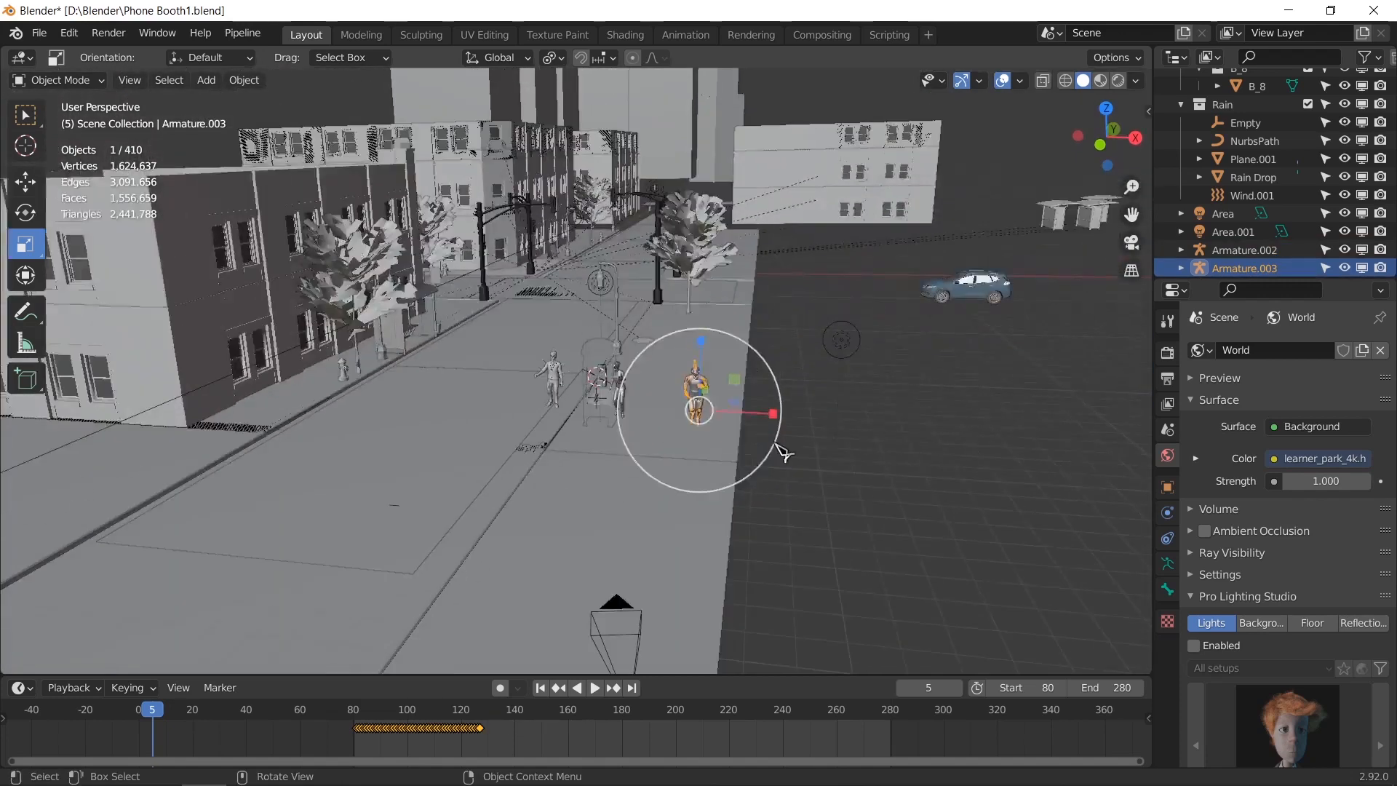
middle_click_drag(777, 447, 750, 475)
key("r")
left_click_drag(712, 467, 760, 444)
Step: In the top view, move Armature.003 far up the street onto the sidewalk beside the building
key("KP_7")
key("g")
scroll(709, 342, "down", 4)
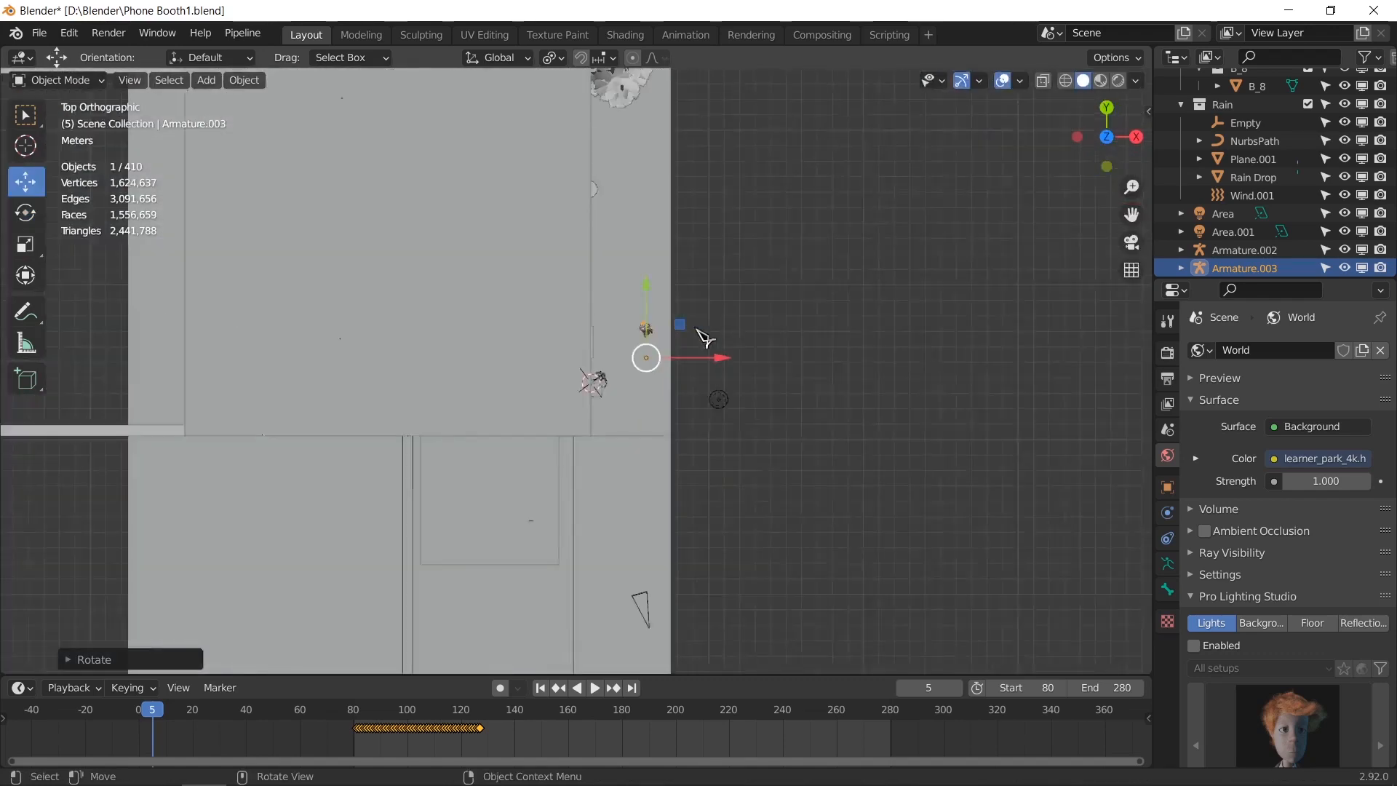
key("alt+z")
middle_click_drag(608, 301, 672, 529, "shift")
left_click_drag(724, 554, 511, 165)
middle_click_drag(547, 182, 556, 411, "shift")
left_click_drag(507, 387, 521, 208)
scroll(522, 211, "up", 9)
middle_click_drag(534, 239, 661, 355)
key("alt+z")
key("KP_3")
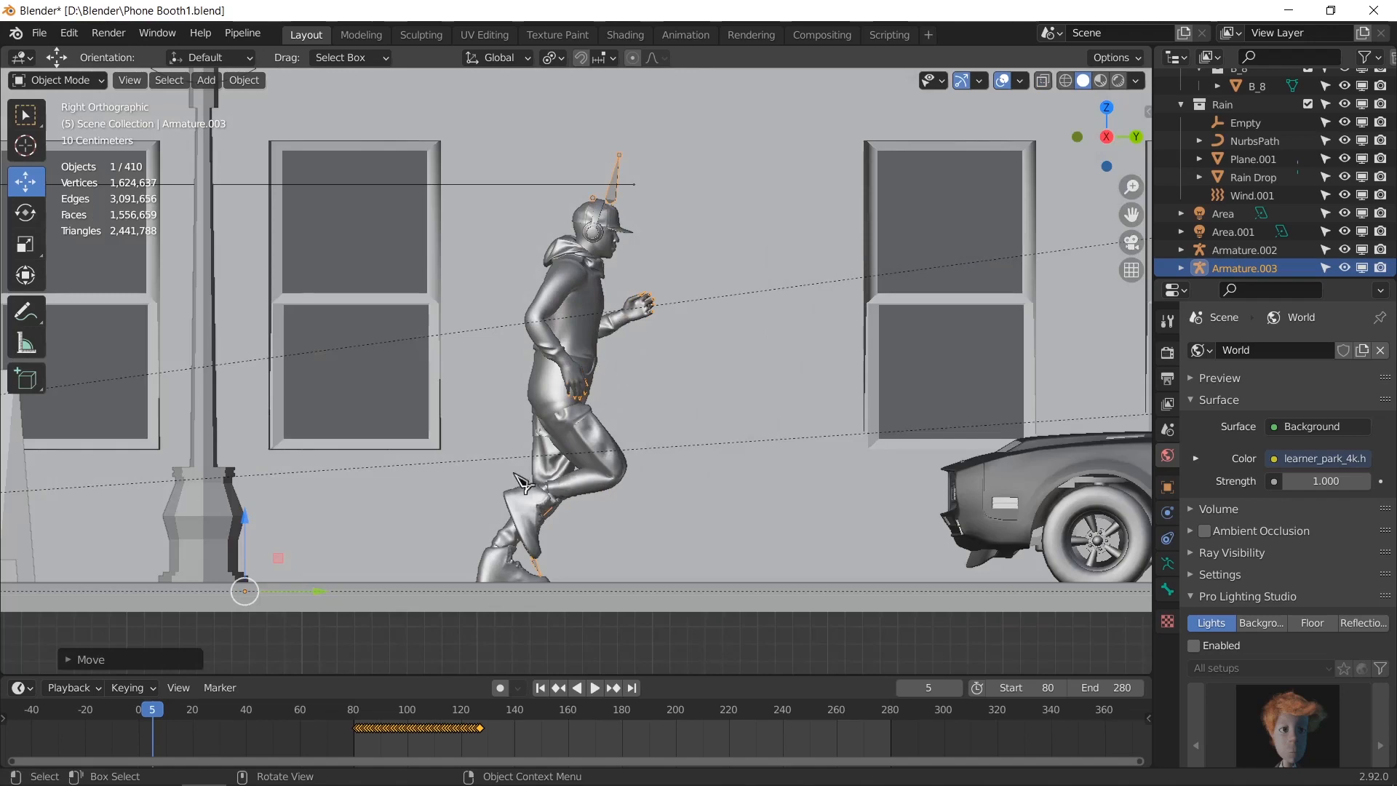
Step: Move the running character's Armature.003 farther up the street in the top view, comparing its placement through the scene camera
middle_click_drag(522, 482, 303, 604)
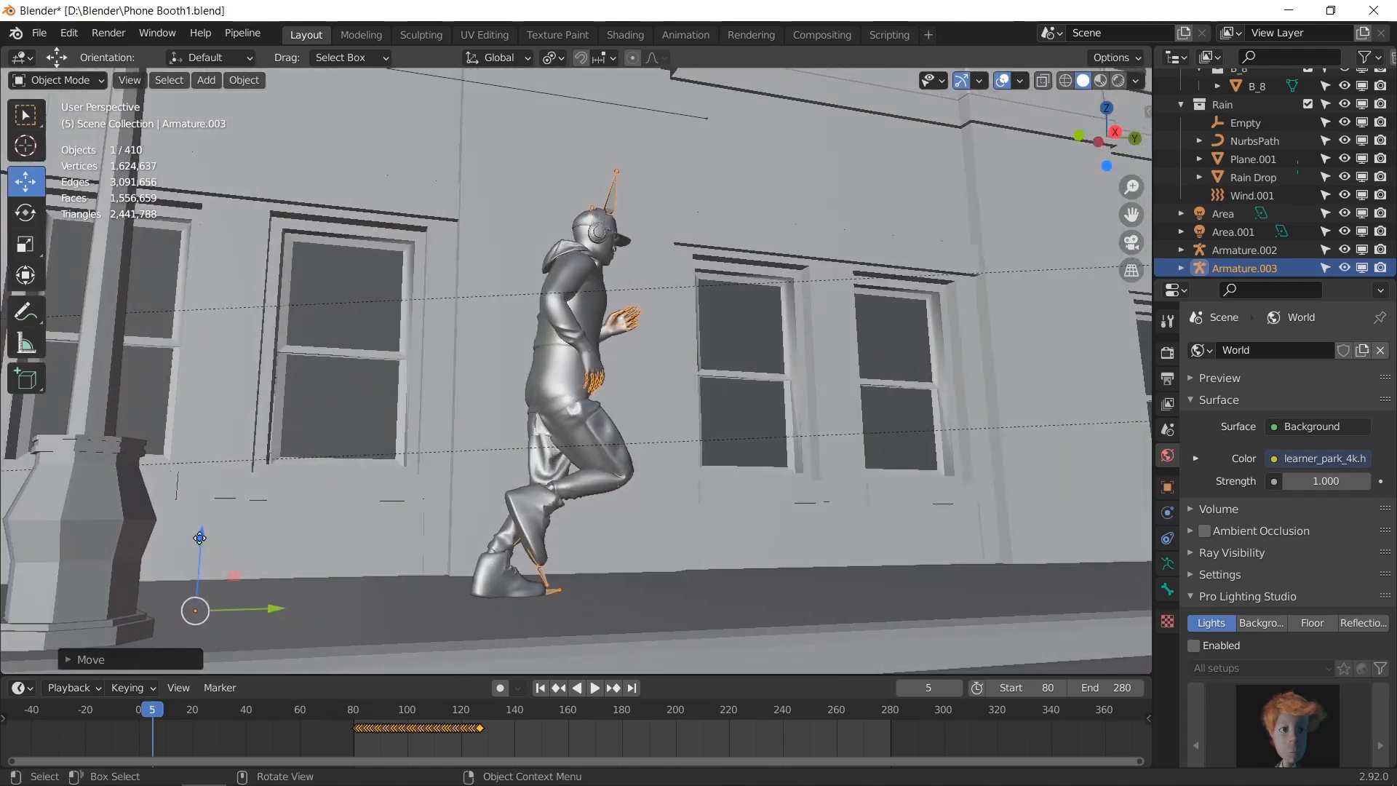
key("space")
key("Escape")
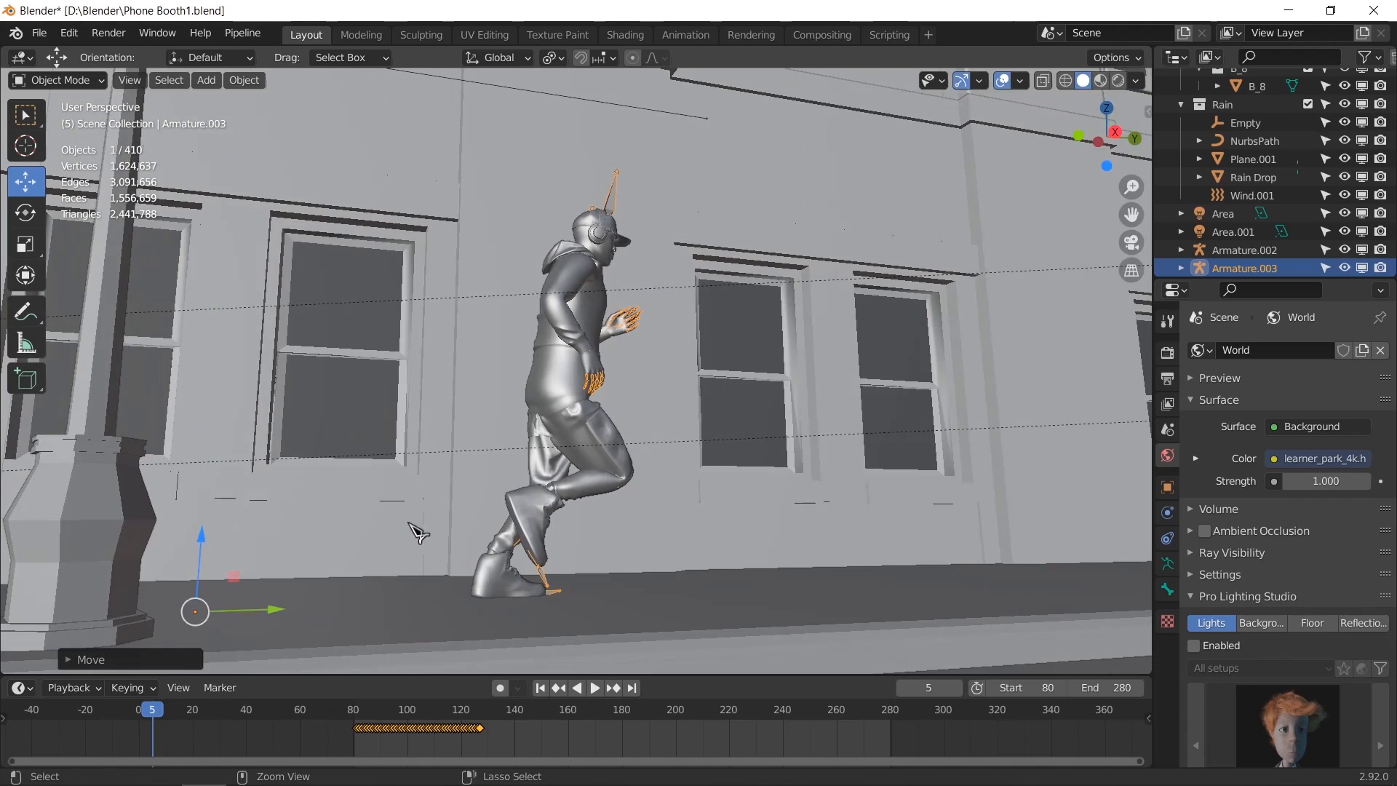
middle_click_drag(427, 493, 433, 500, "ctrl")
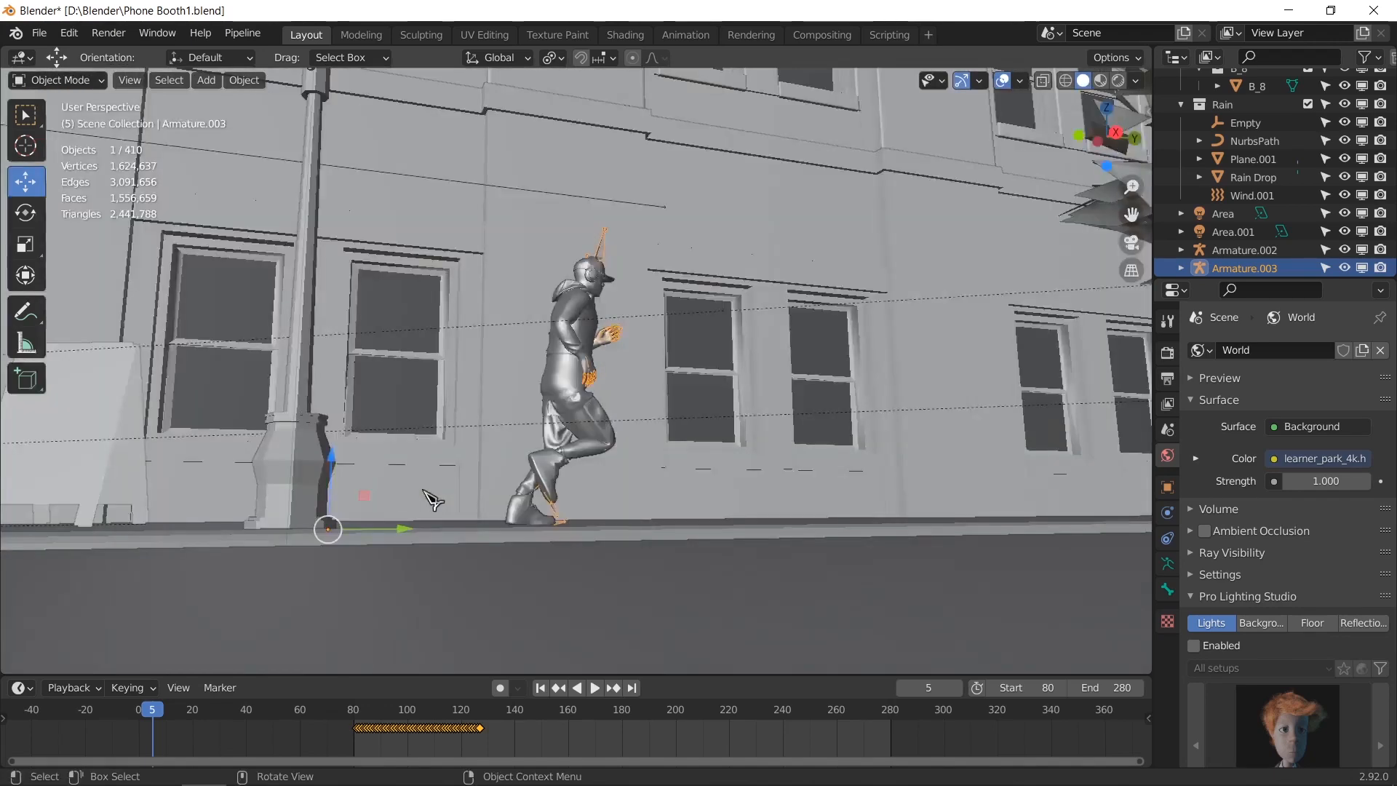
key("KP_0")
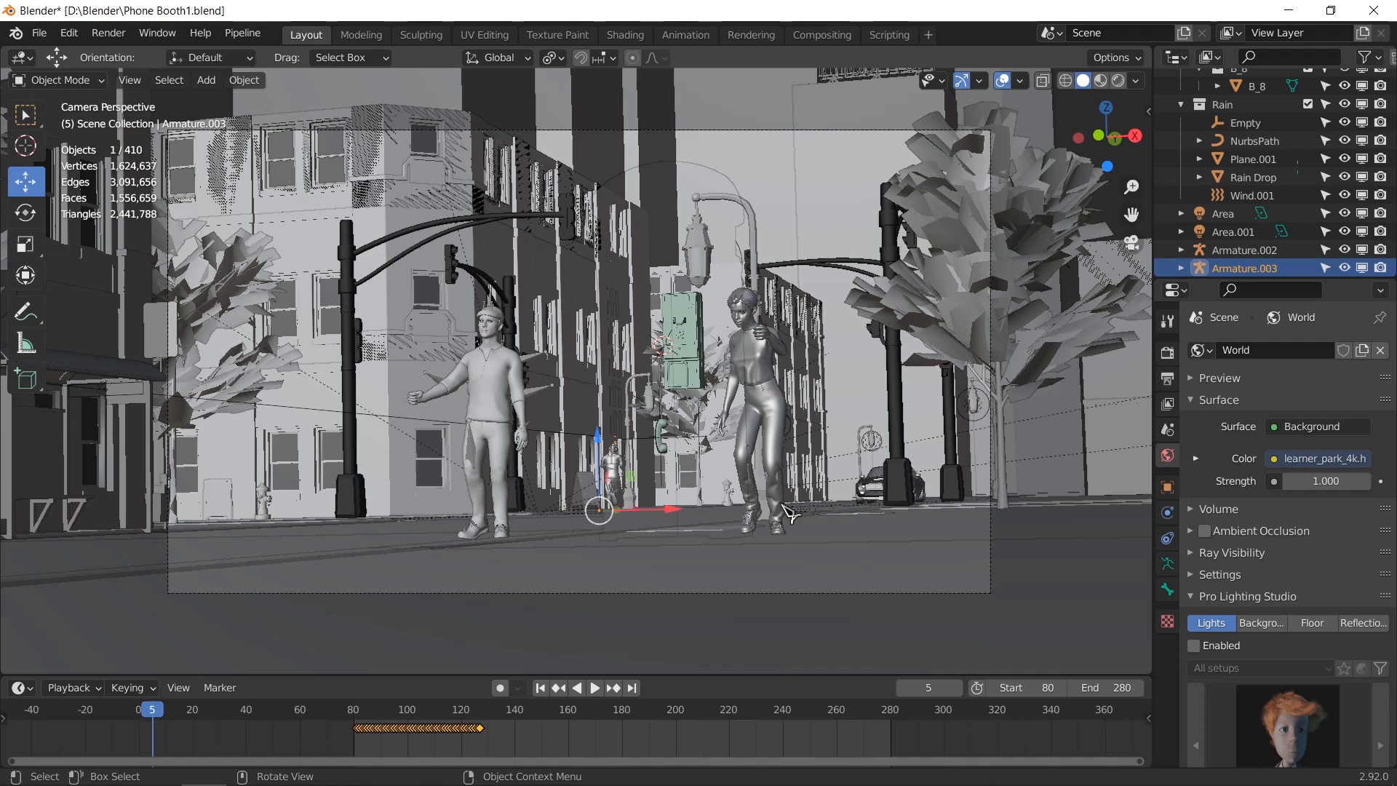
key("KP_0")
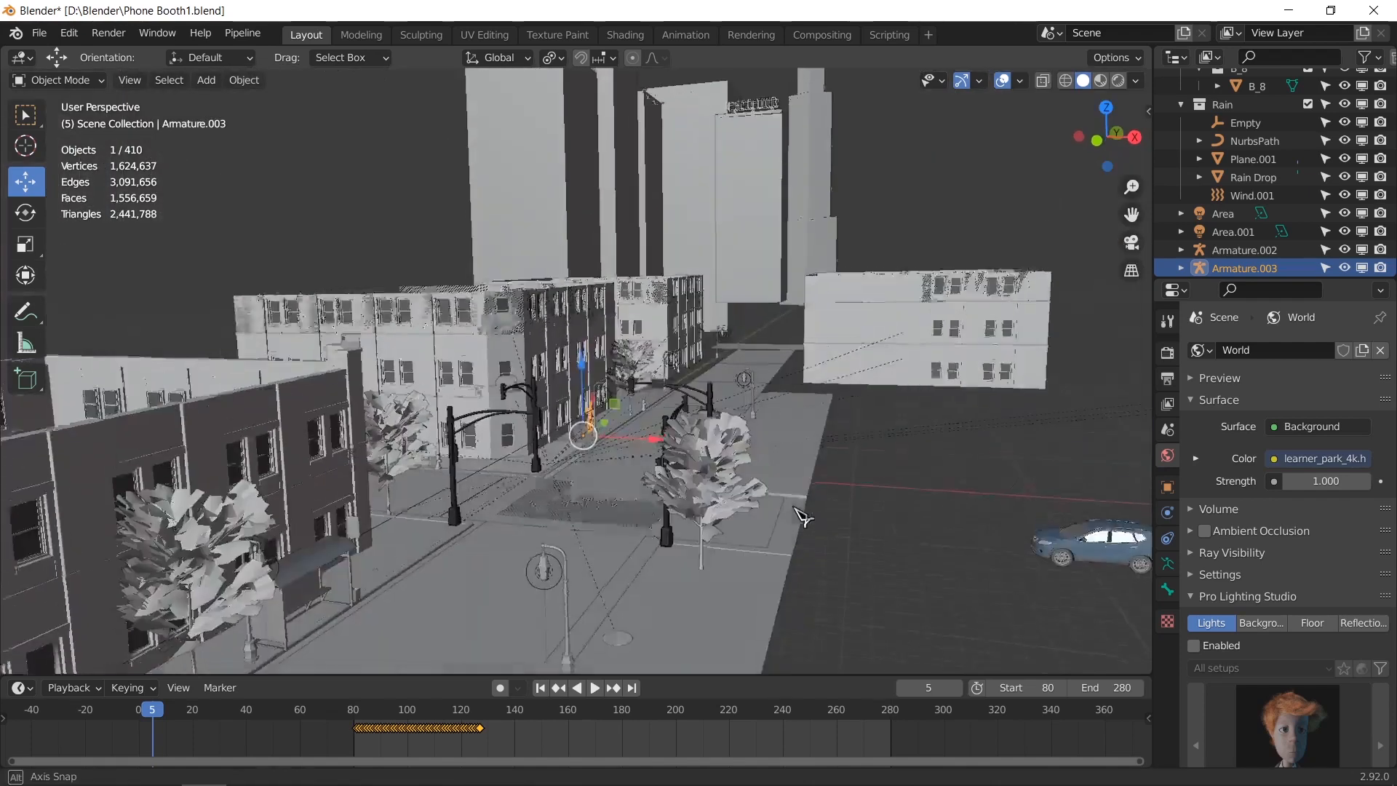
key("KP_7")
scroll(696, 352, "down", 2)
middle_click_drag(653, 297, 663, 566, "shift")
left_click_drag(609, 602, 615, 286)
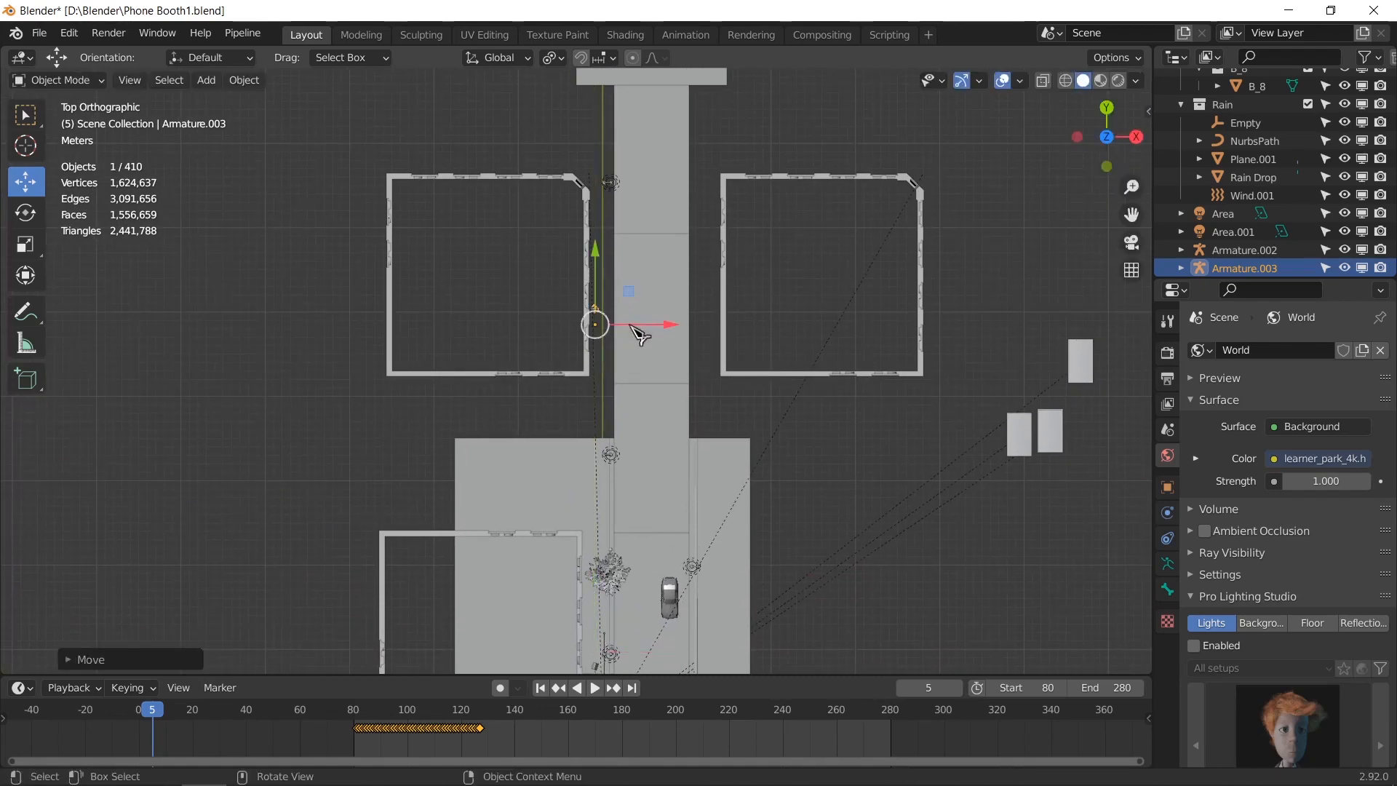
key("KP_0")
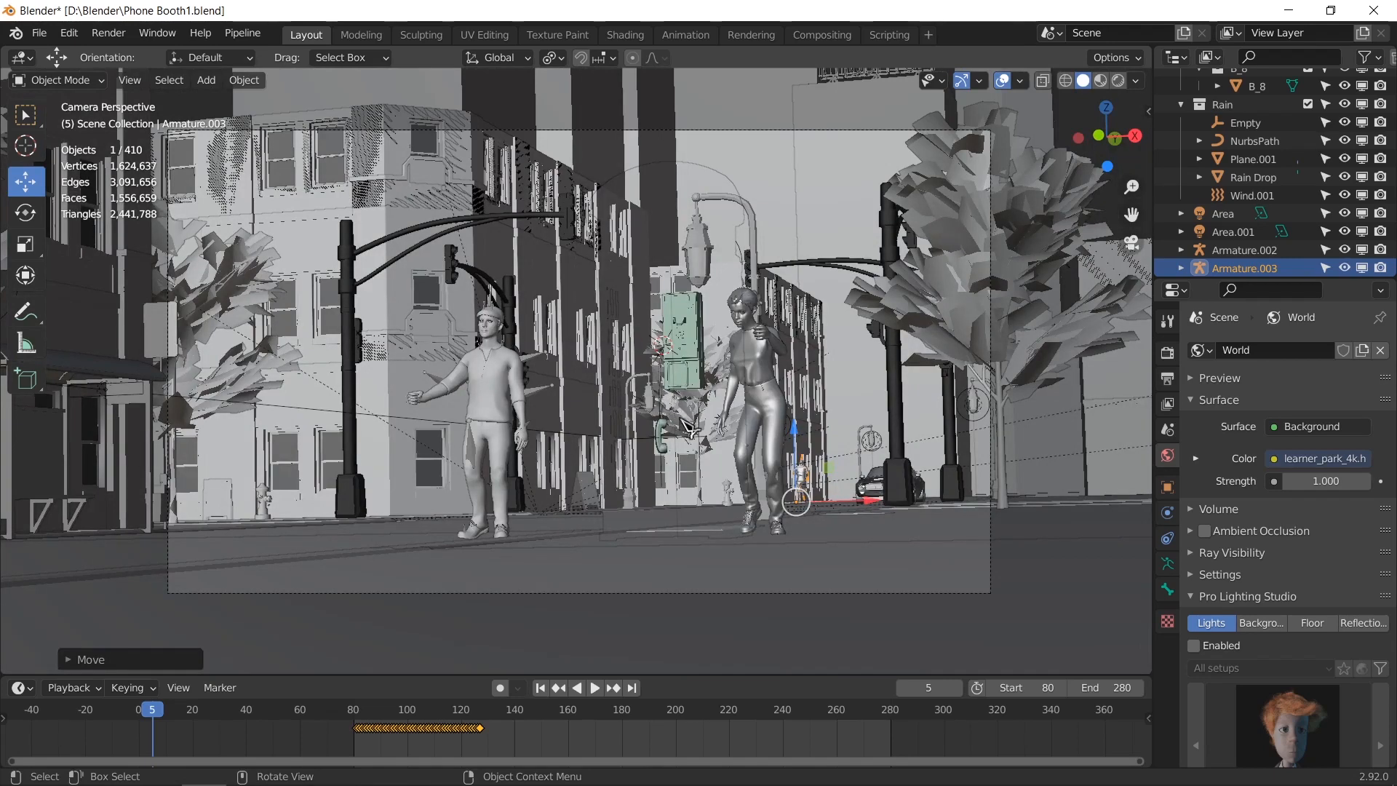
Step: Select the standing man's armature, Armature.002, and set the current frame to 73
middle_click_drag(690, 429, 757, 433)
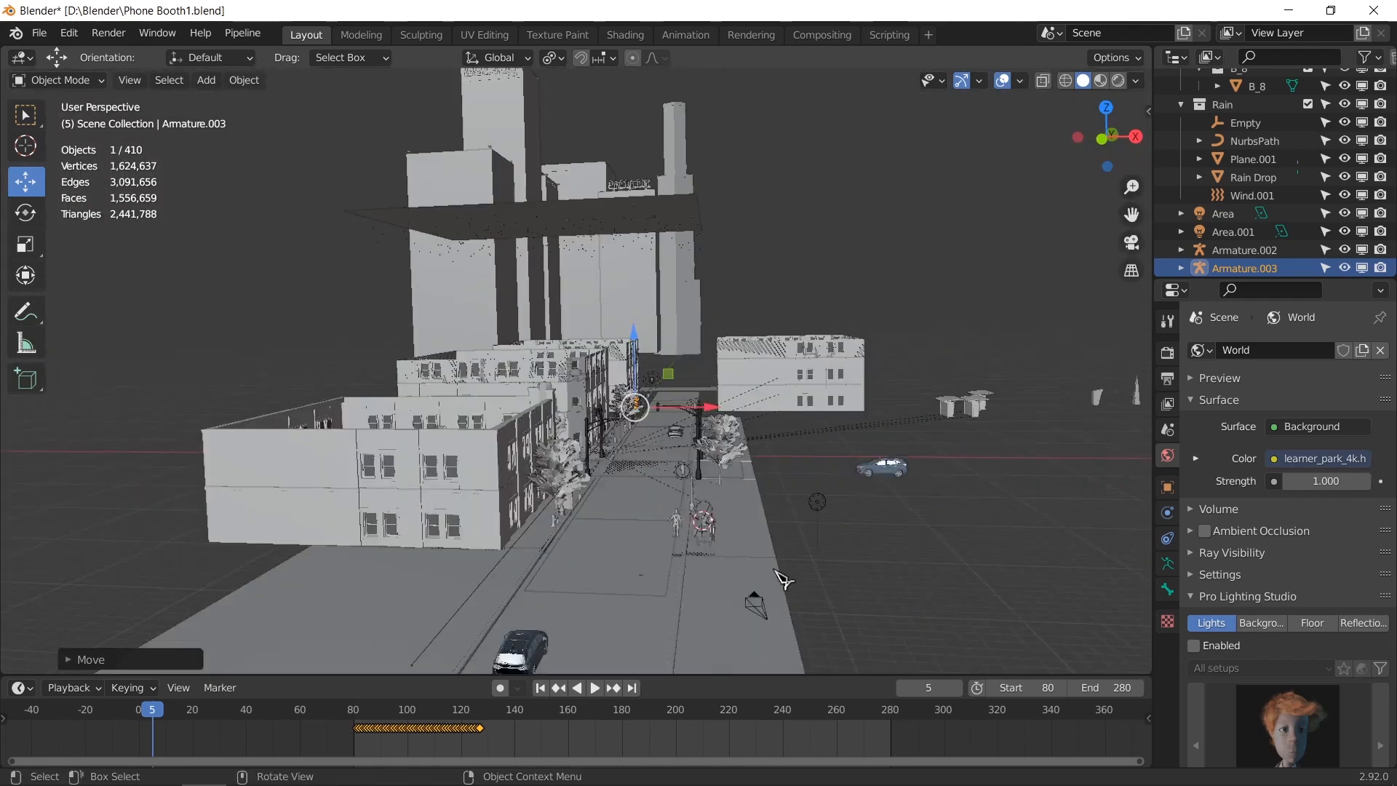
left_click(689, 525)
key("KP_Decimal")
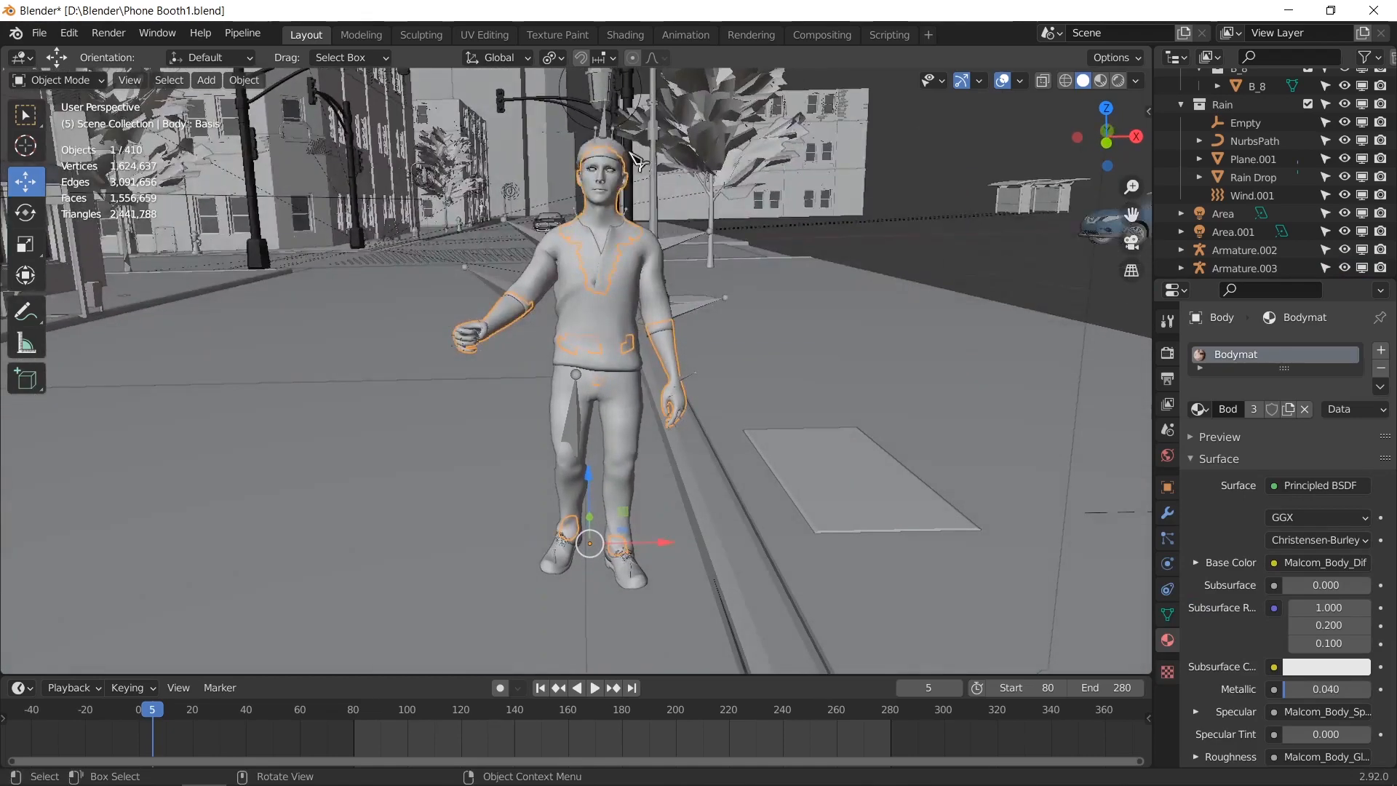
left_click(615, 177)
key("KP_0")
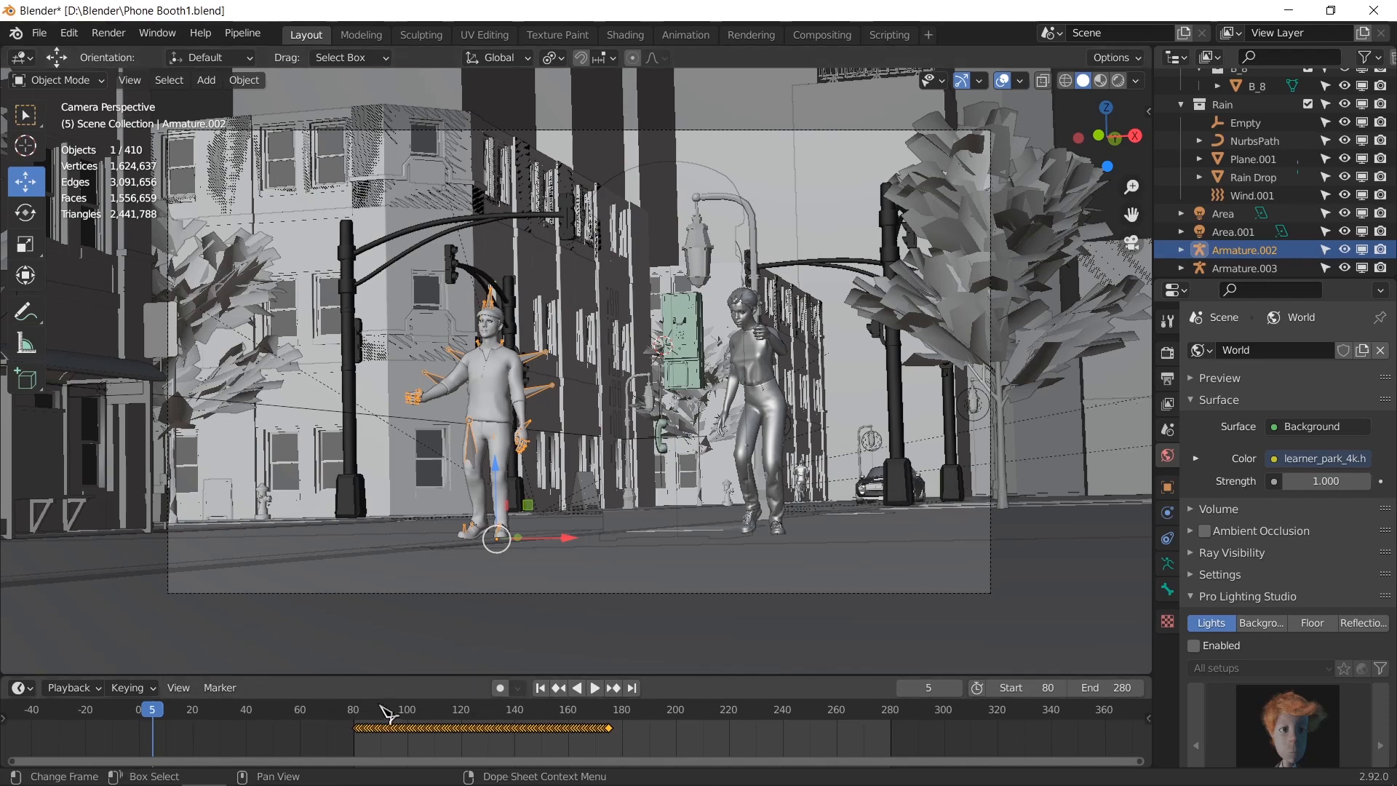
left_click_drag(425, 711, 346, 726)
Step: In the top view, move Armature.002 across the street onto the sidewalk at the far building corner
middle_click_drag(553, 497, 601, 531)
key("KP_7")
scroll(577, 466, "up", 5)
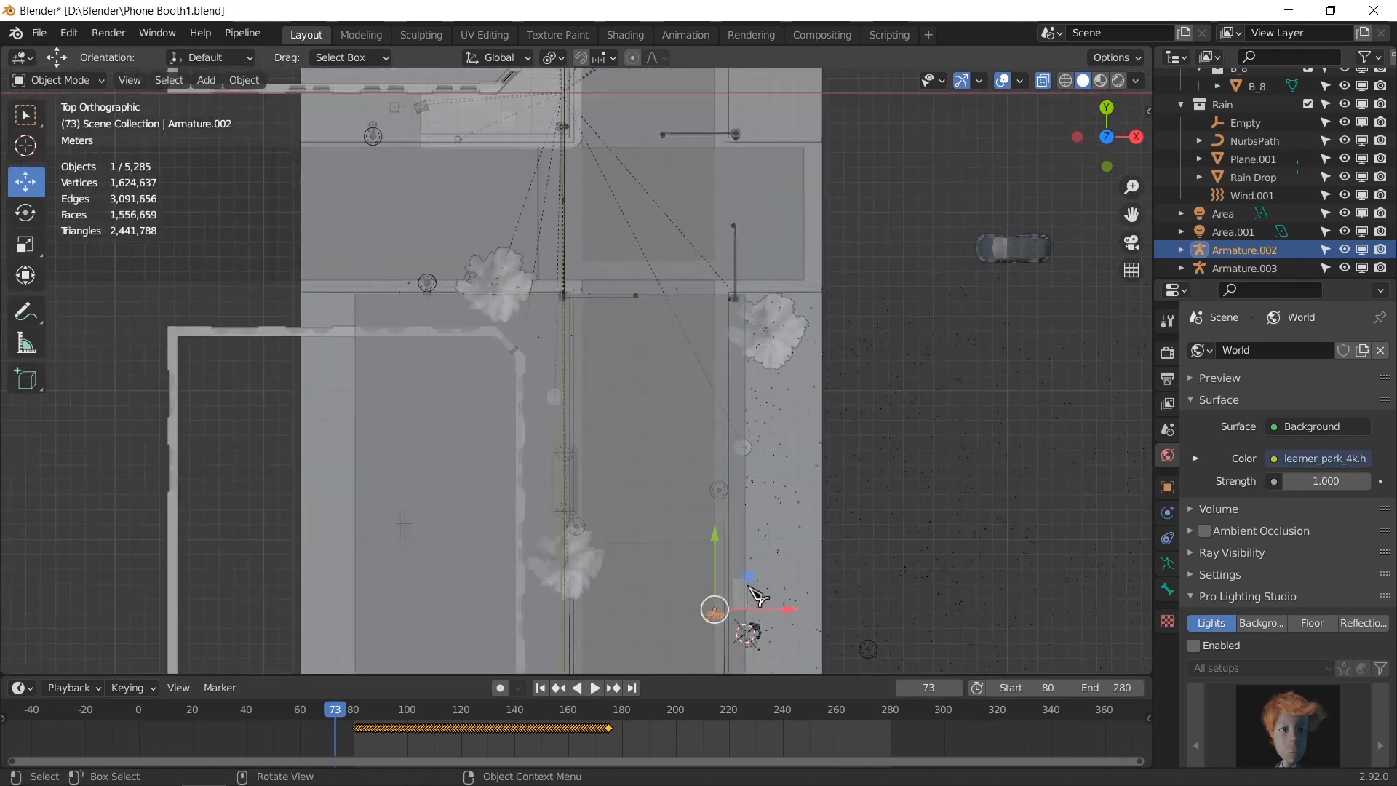
left_click_drag(749, 577, 591, 253)
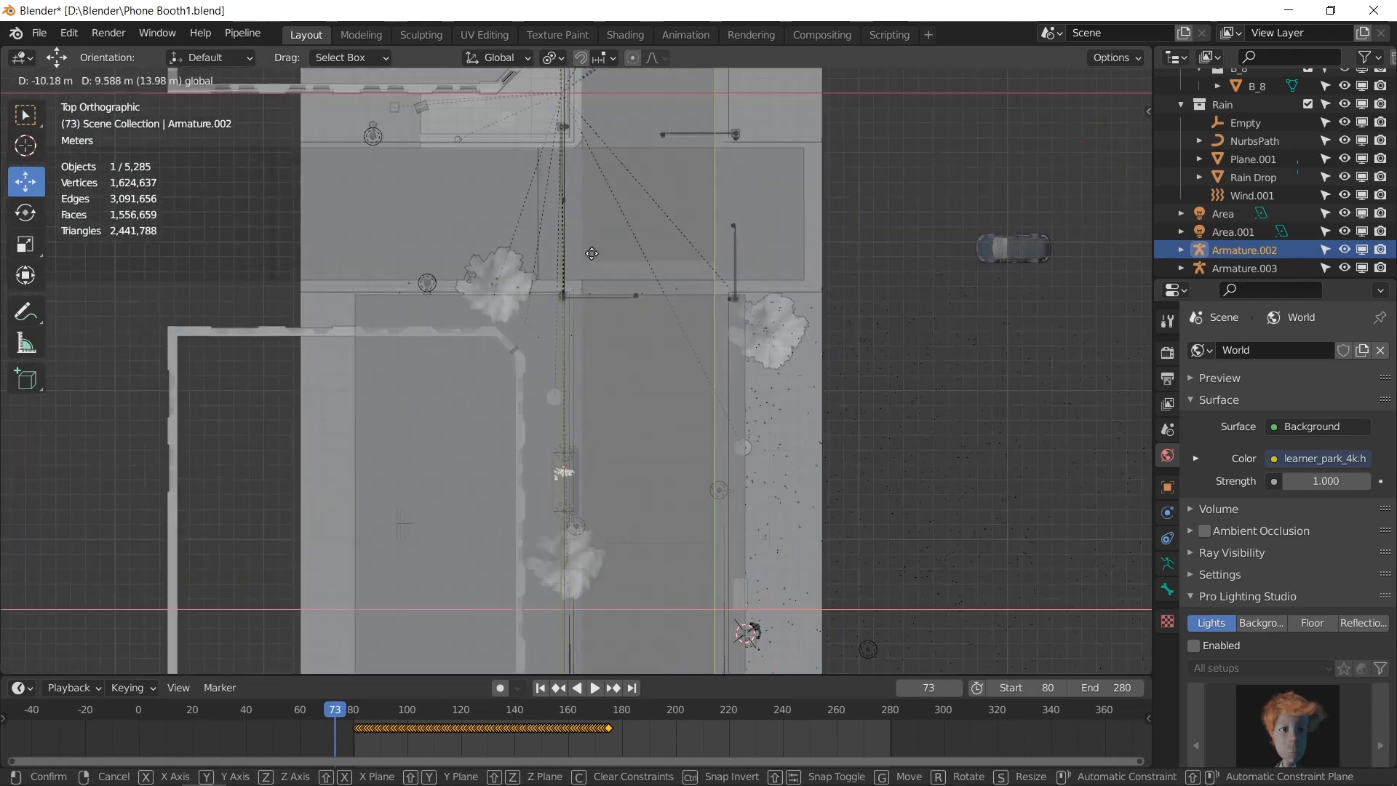
left_click_drag(580, 131, 580, 131)
middle_click_drag(582, 131, 604, 318, "shift")
scroll(615, 318, "up", 5)
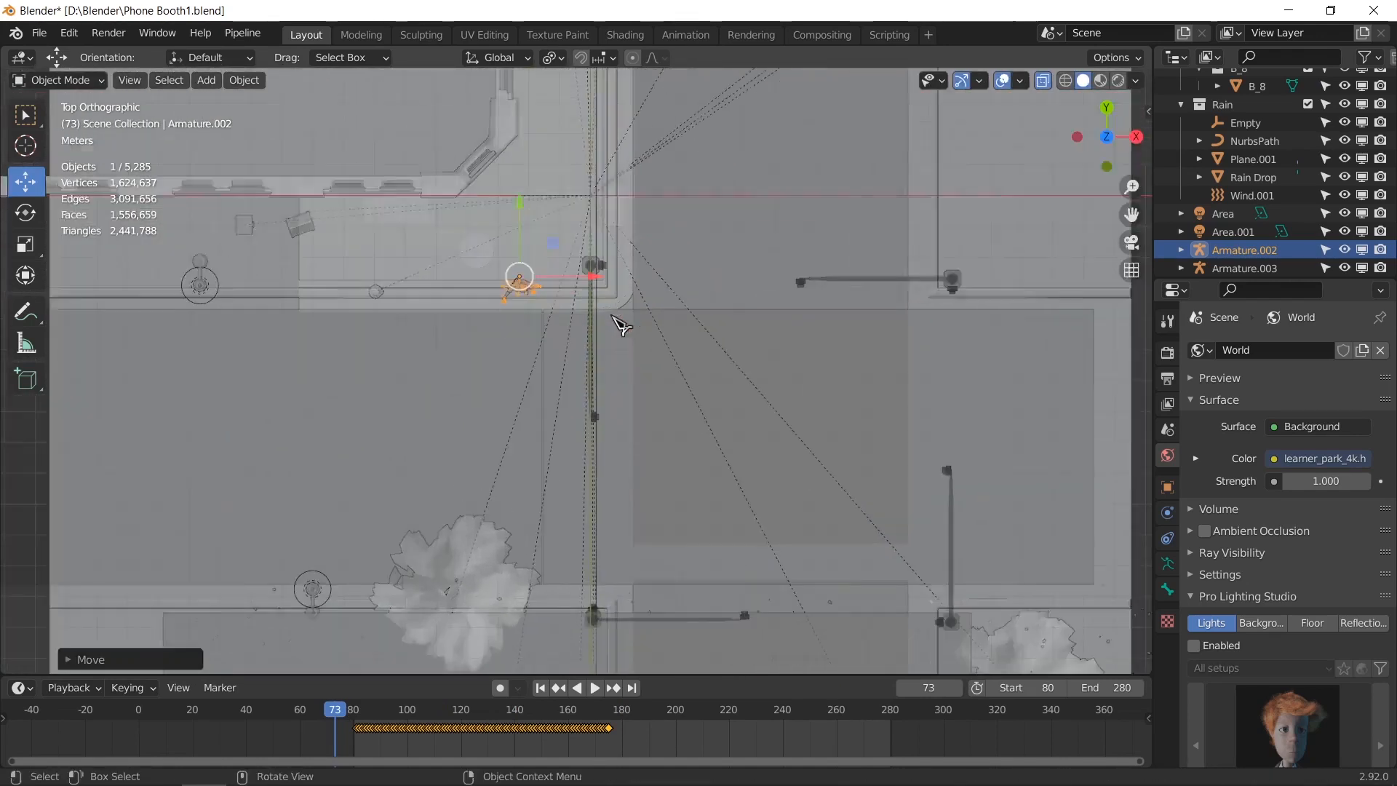
Step: Rotate Armature.002 to face along the sidewalk, away from the corner, and adjust its position using the top and camera views
key("r")
mouse_move(556, 320)
left_mouse_down()
mouse_move(511, 312)
mouse_move(546, 316)
left_mouse_up()
type("180g")
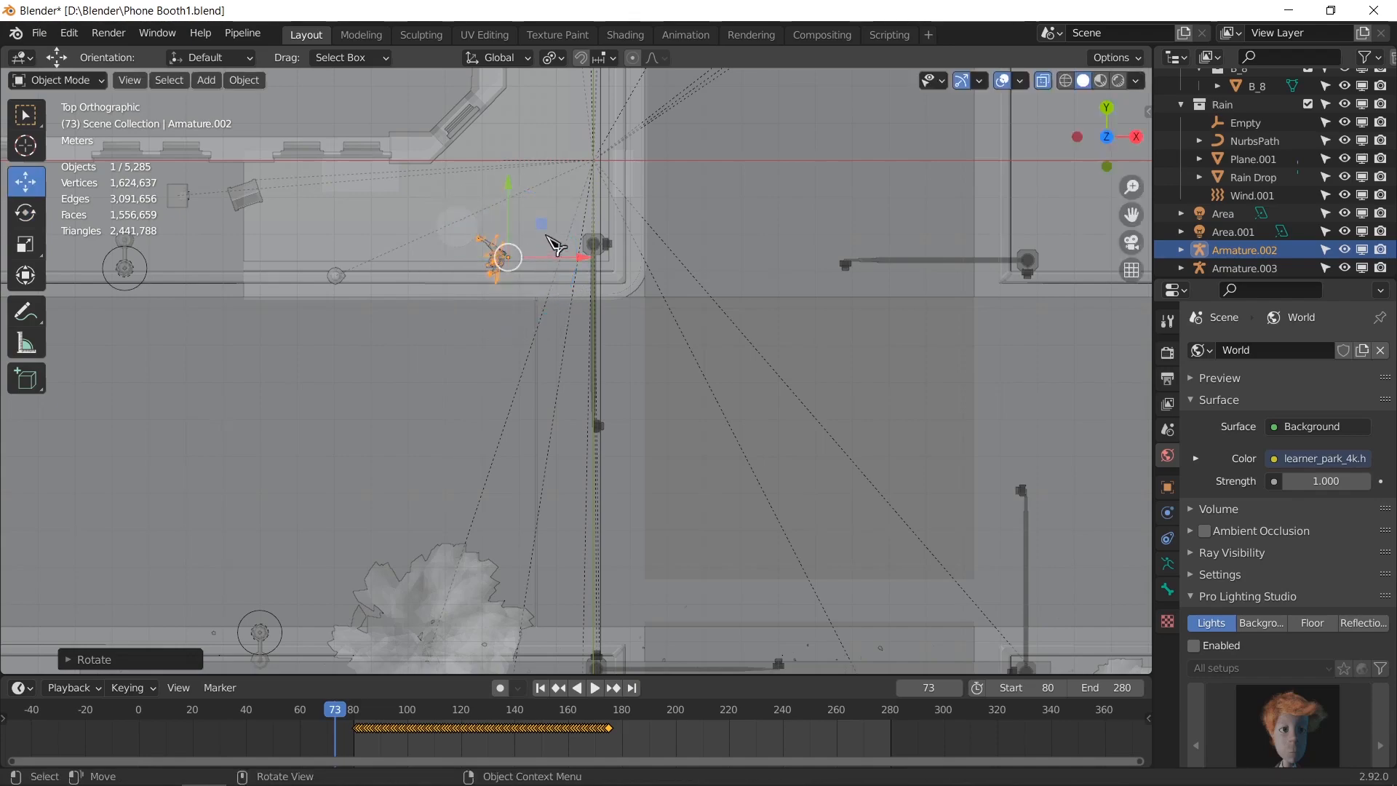
type("g")
left_click(538, 222)
middle_click_drag(539, 222, 566, 354)
key("KP_0")
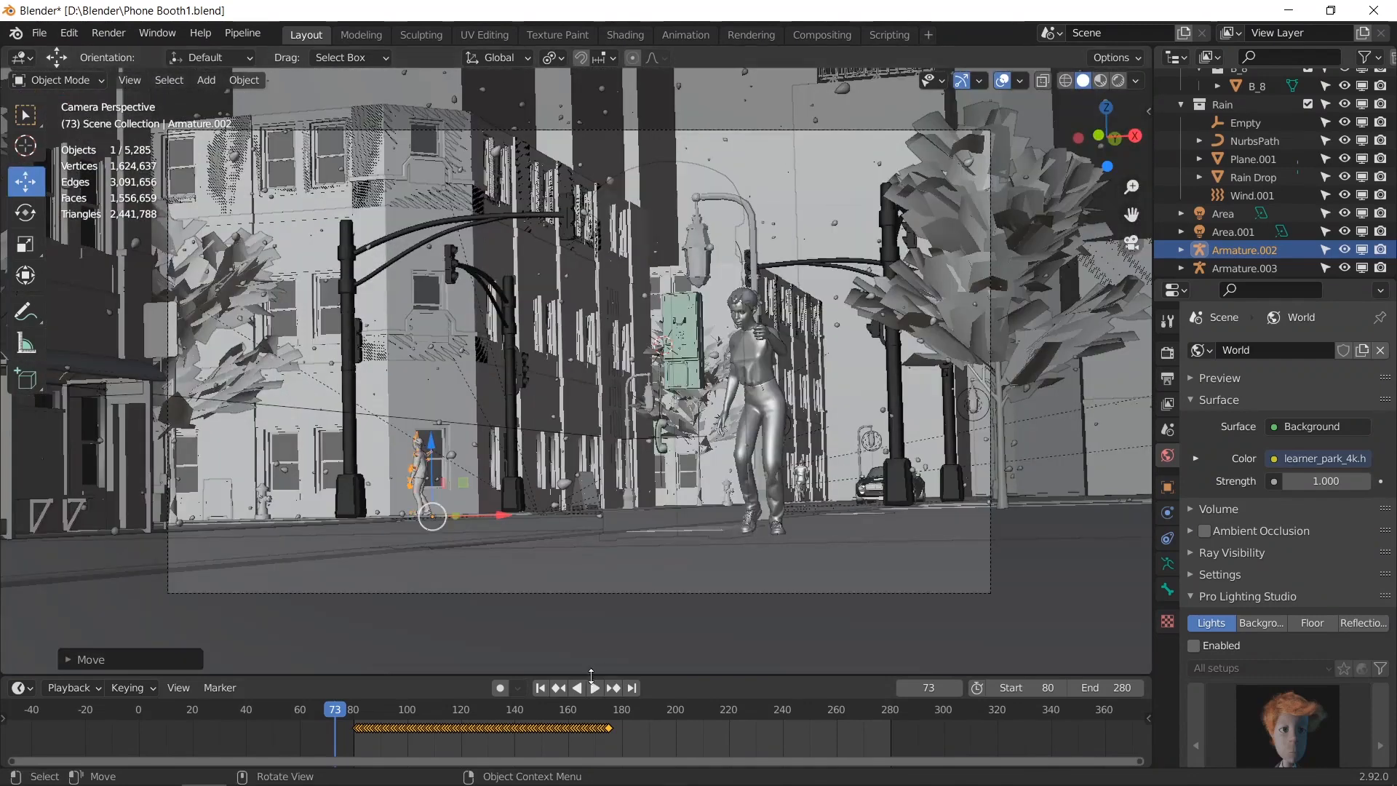
key("g")
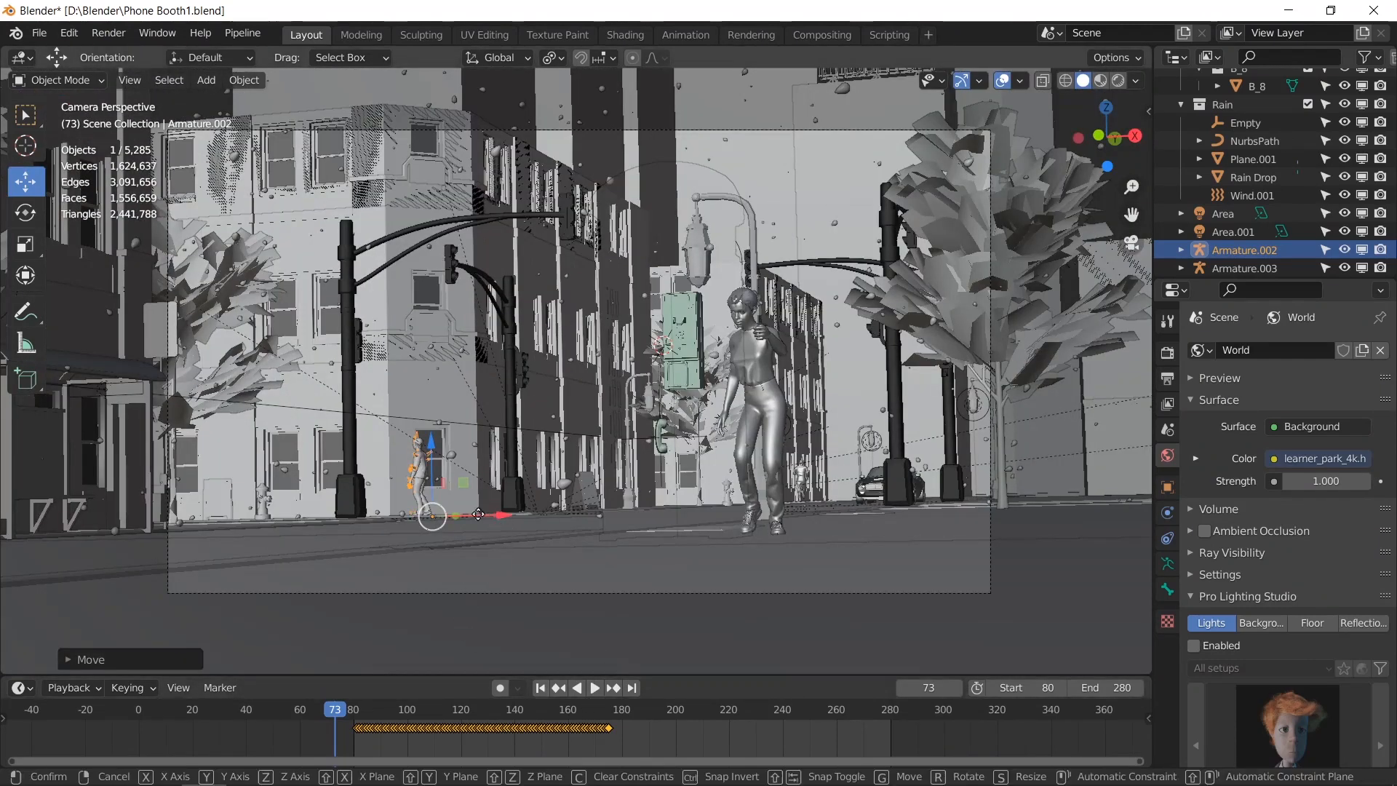
left_click(406, 534)
Step: Play the animation to examine the man's walk along the sidewalk, first up close and again through the scene camera
key("KP_0")
key("KP_Decimal")
middle_click_drag(455, 493, 598, 425)
scroll(460, 526, "down", 5)
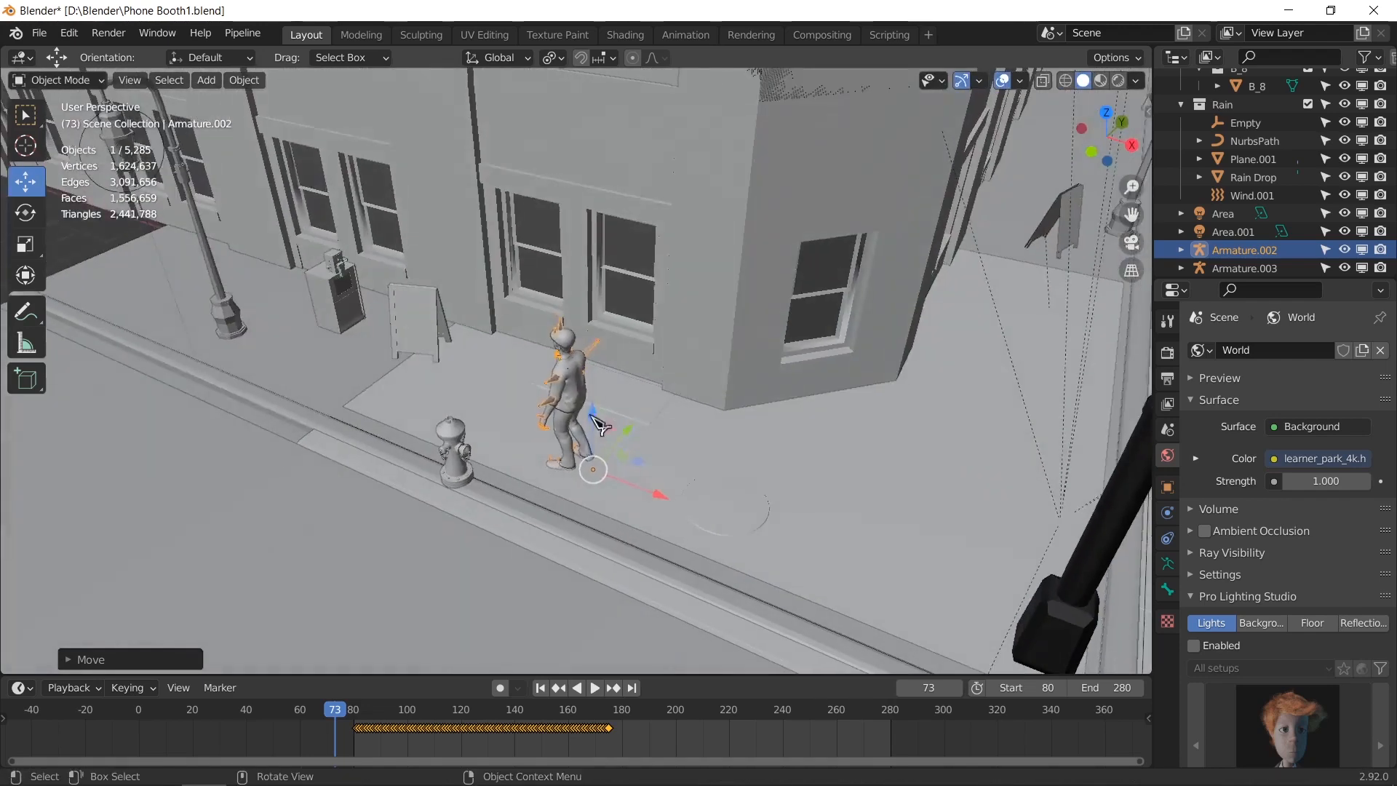
key("space")
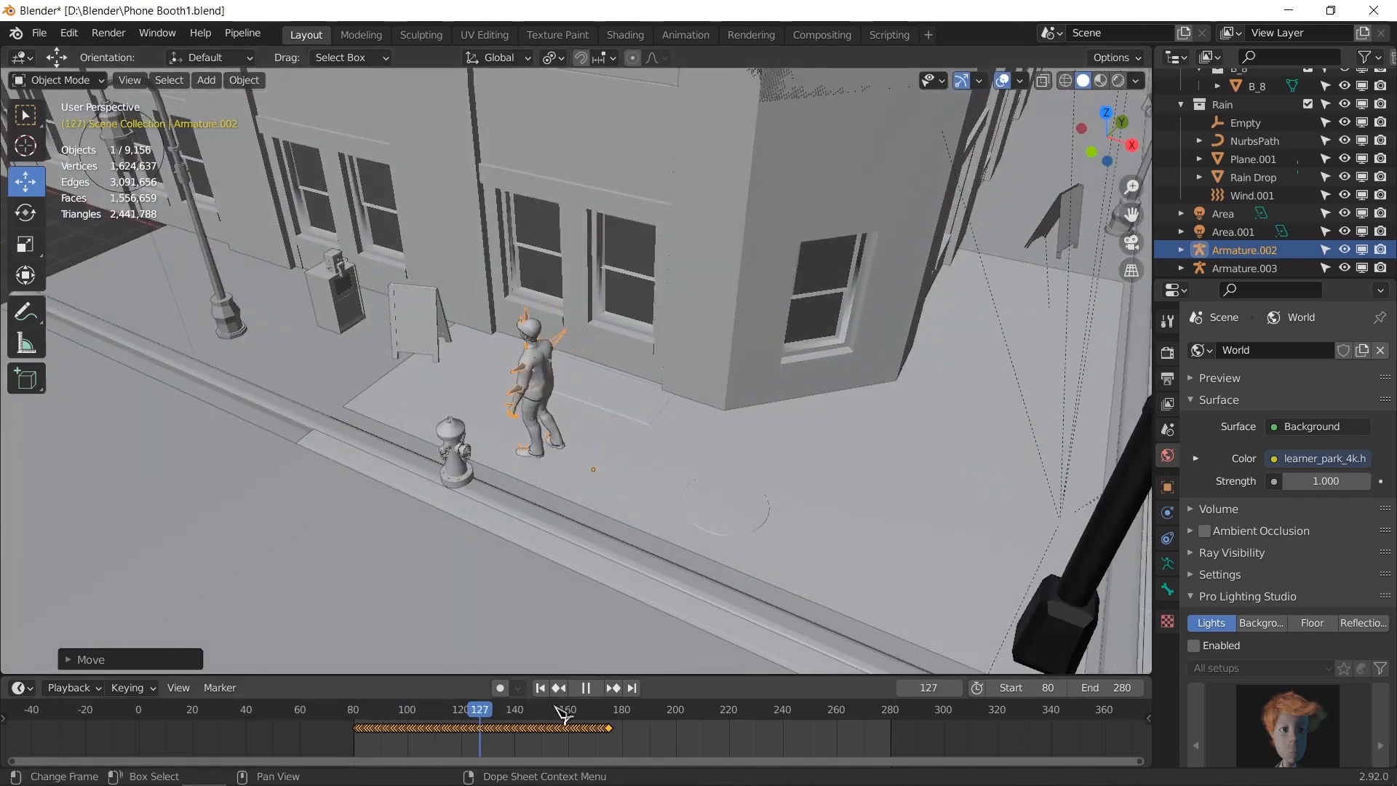
left_click_drag(601, 717, 365, 700)
key("space")
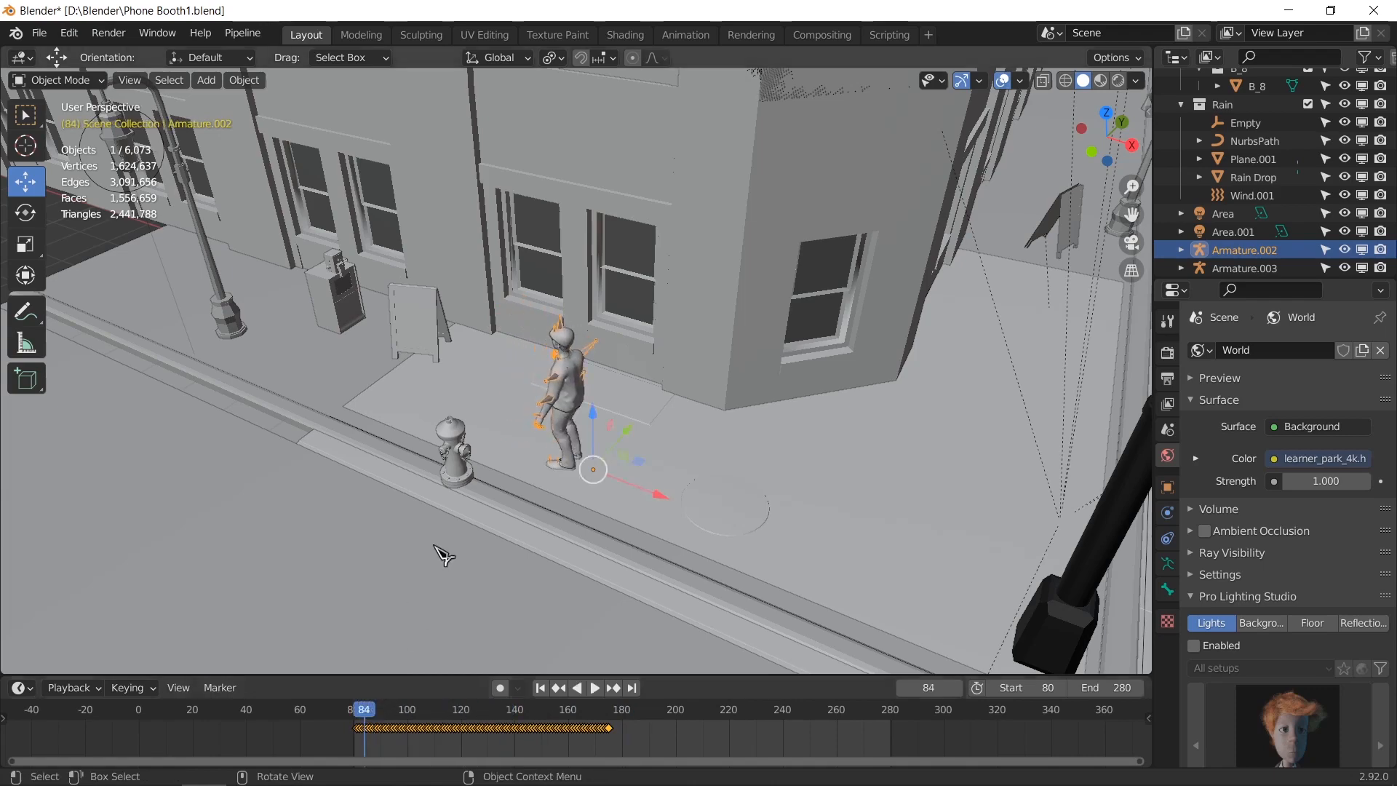
key("KP_0")
key("space")
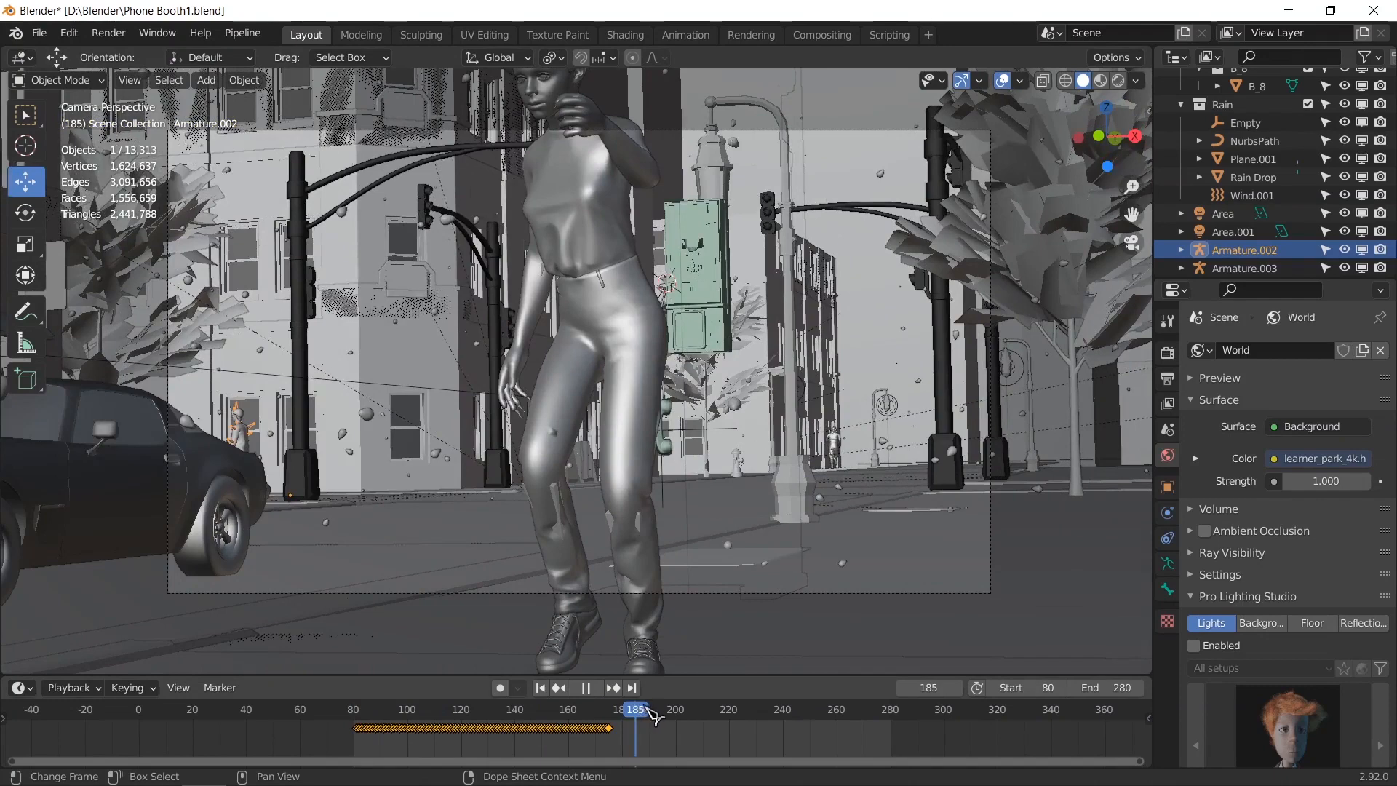
key("space")
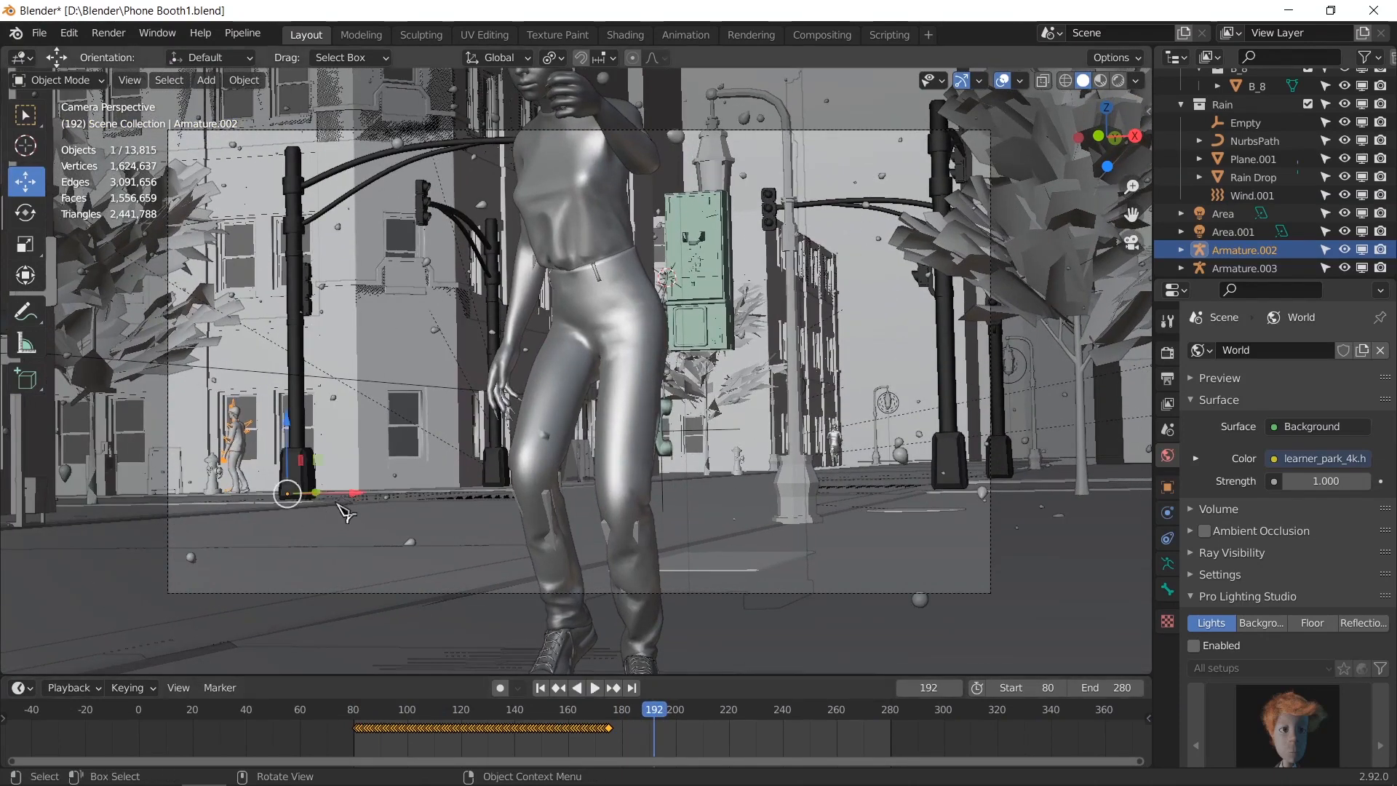
Step: Move Armature.002 along the X axis farther from the traffic light pole and set the current frame to 75
left_click_drag(362, 502, 269, 486)
left_click(622, 716)
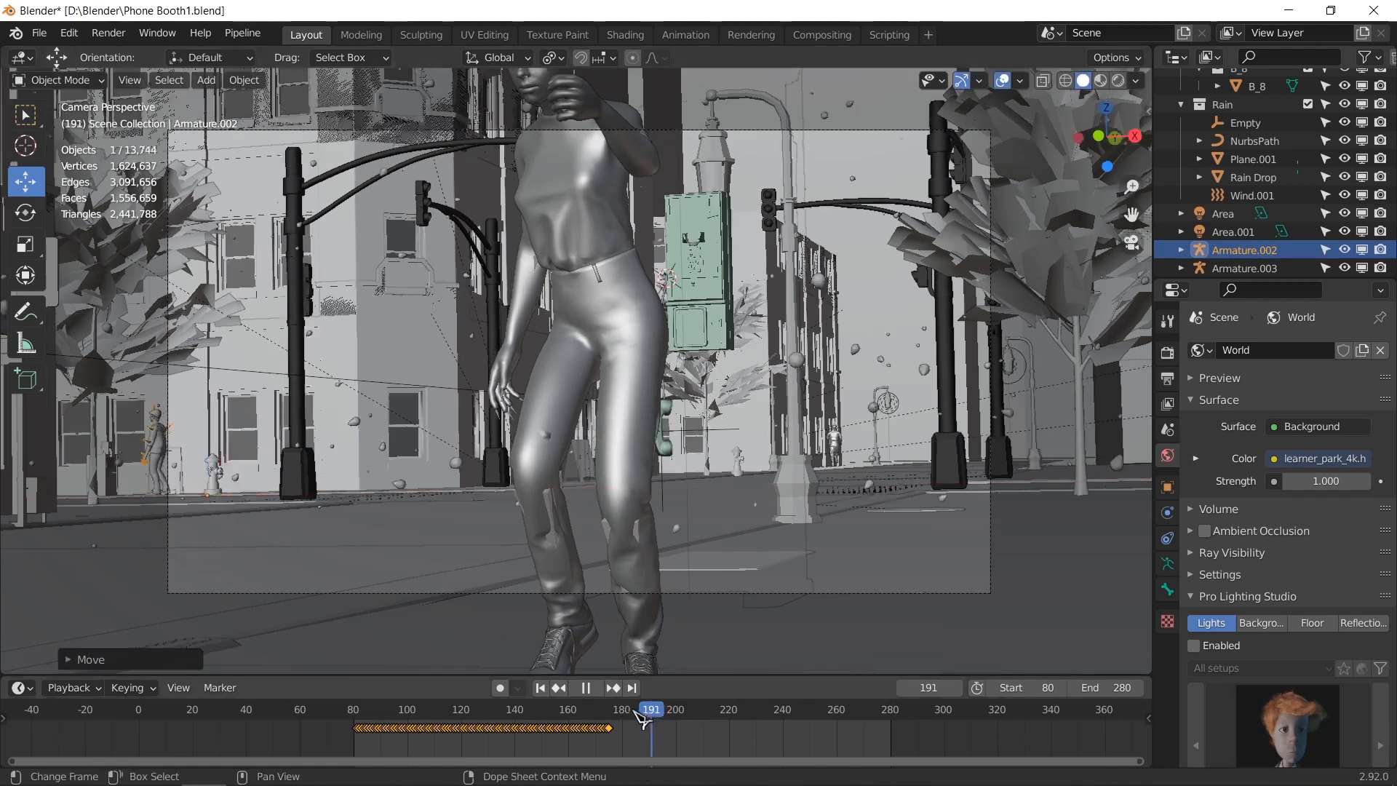
key("space")
left_click_drag(622, 717, 402, 702)
key("Escape")
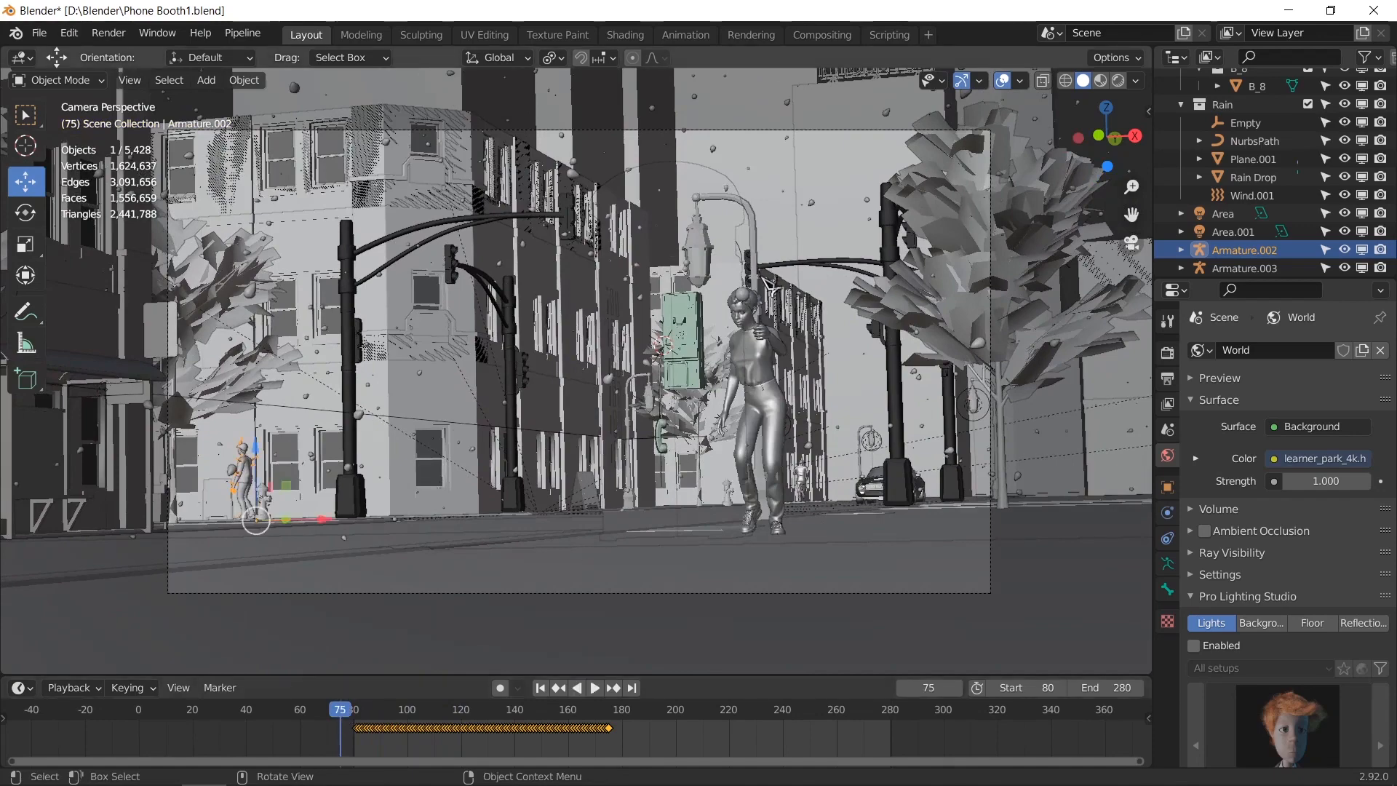
Step: Select Armature.004, the armature of the woman standing beside the phone booth
middle_click_drag(754, 368, 715, 608)
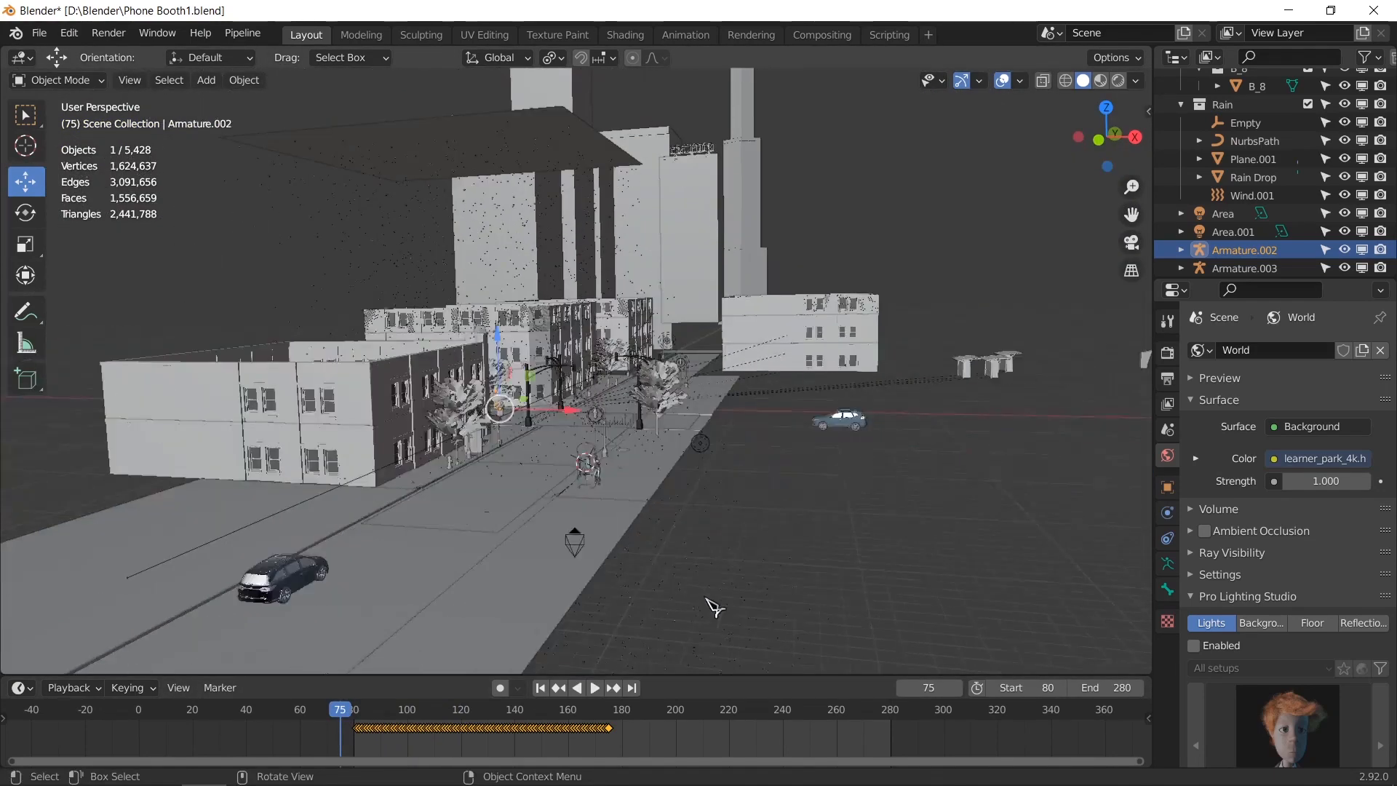
left_click(594, 480)
scroll(607, 504, "up", 3)
scroll(612, 522, "down", 2)
left_click(597, 514)
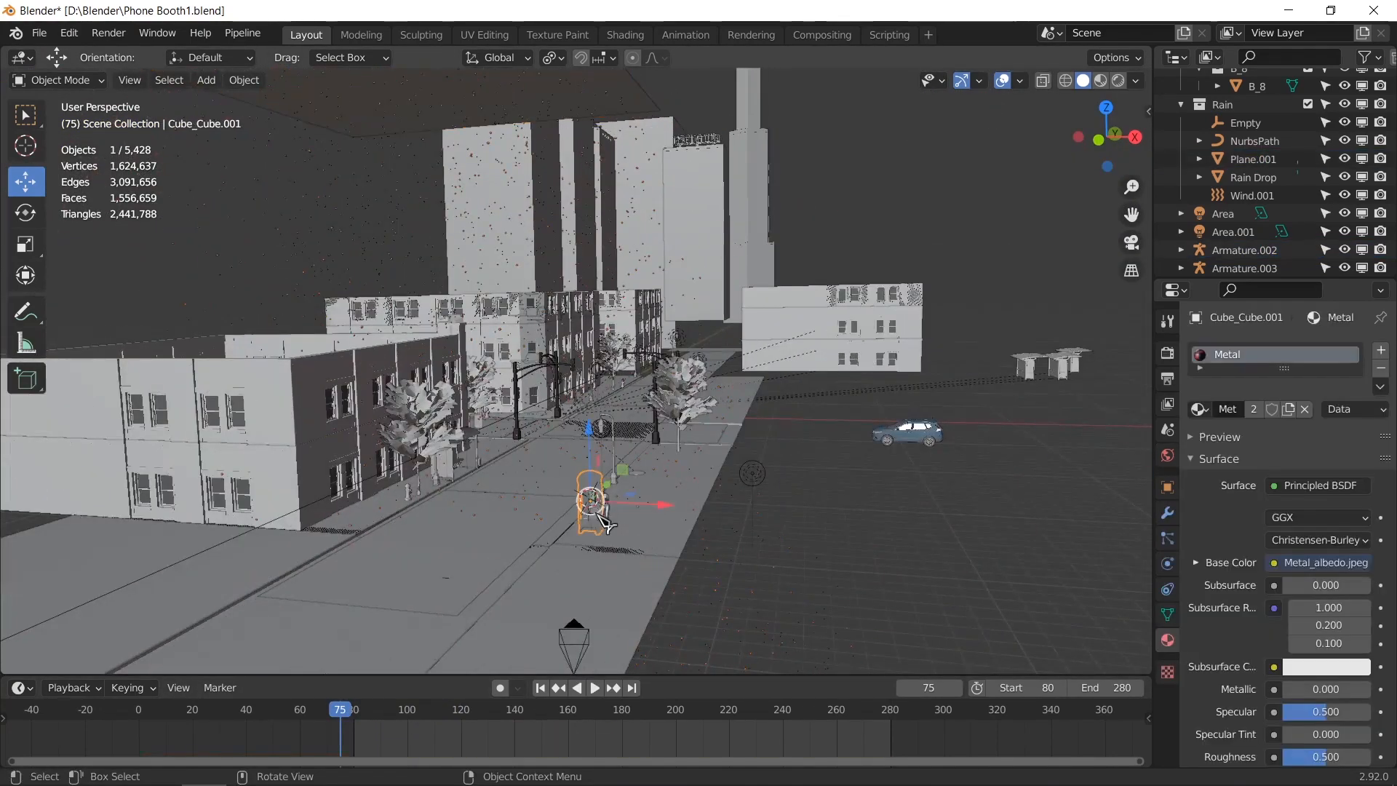
key("KP_Decimal")
left_click(667, 413)
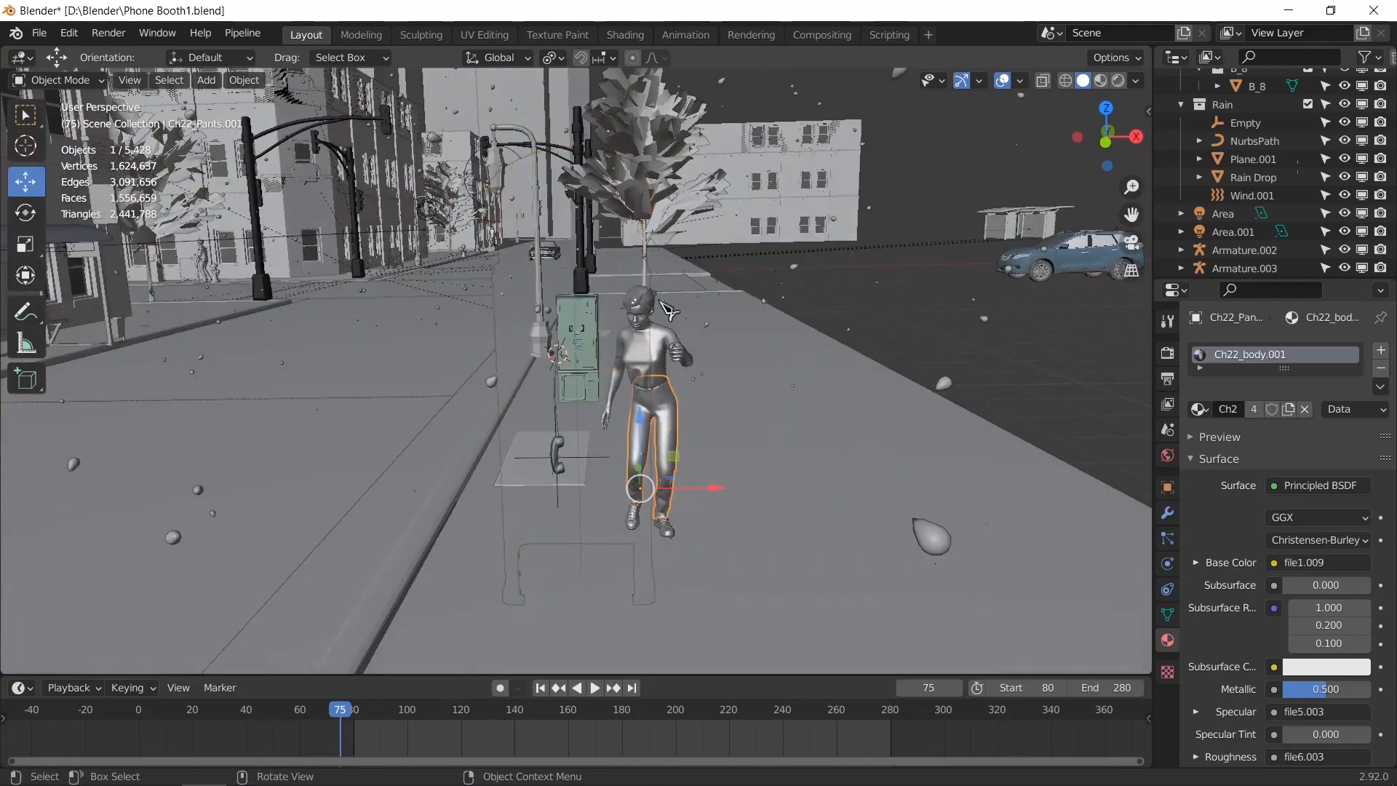
left_click(644, 299)
left_click(644, 300)
middle_click_drag(689, 382, 575, 386)
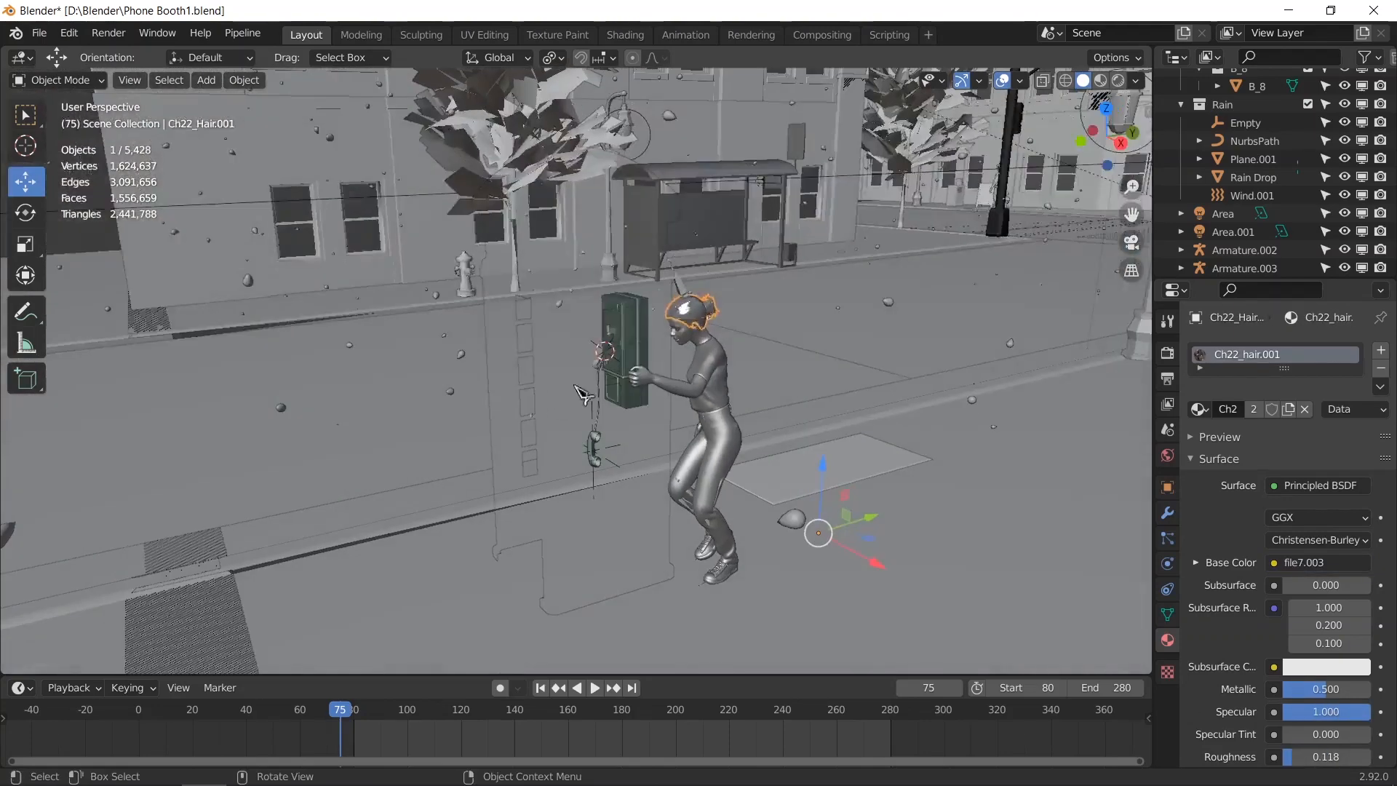
left_click(689, 296)
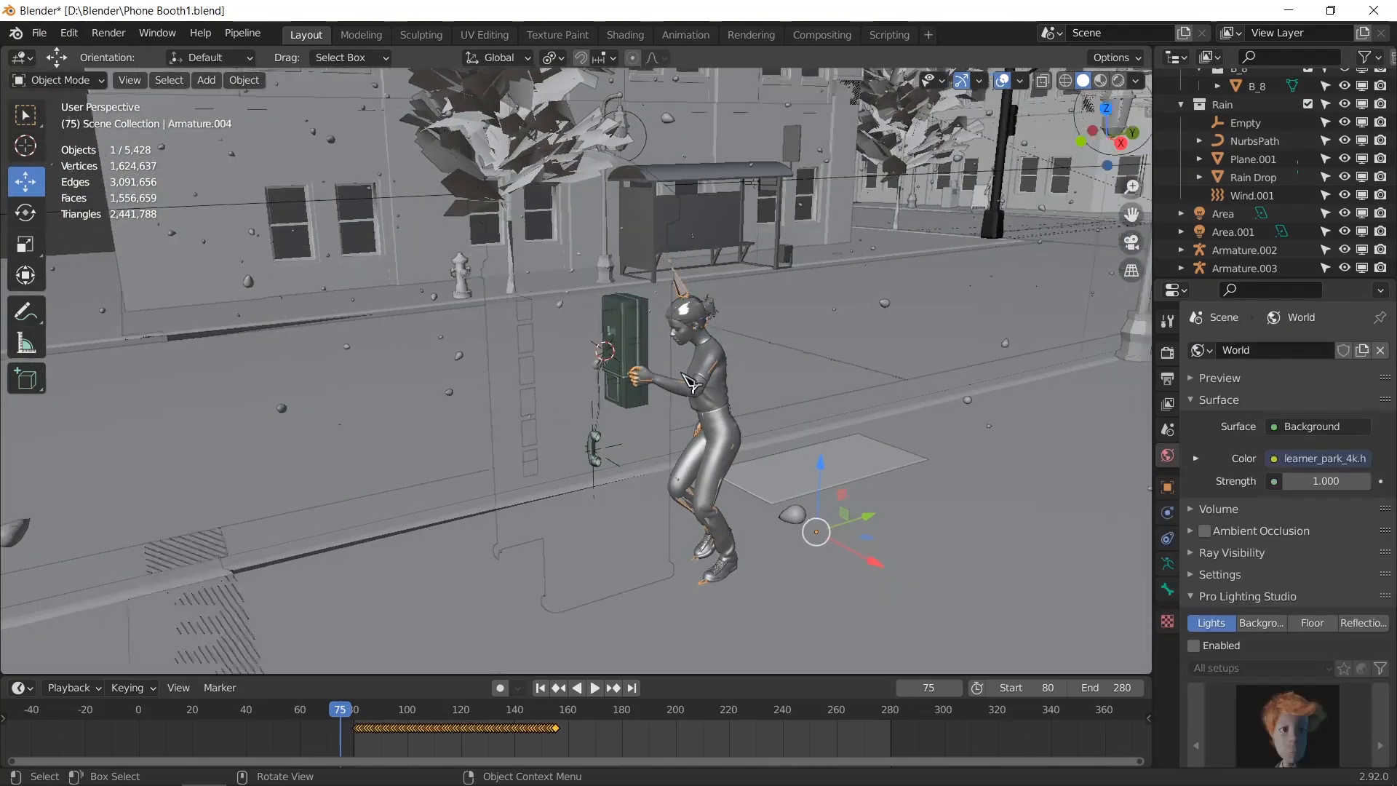
Step: Play and scrub the woman's animation through the scene camera, and set the current frame to 85
key("KP_0")
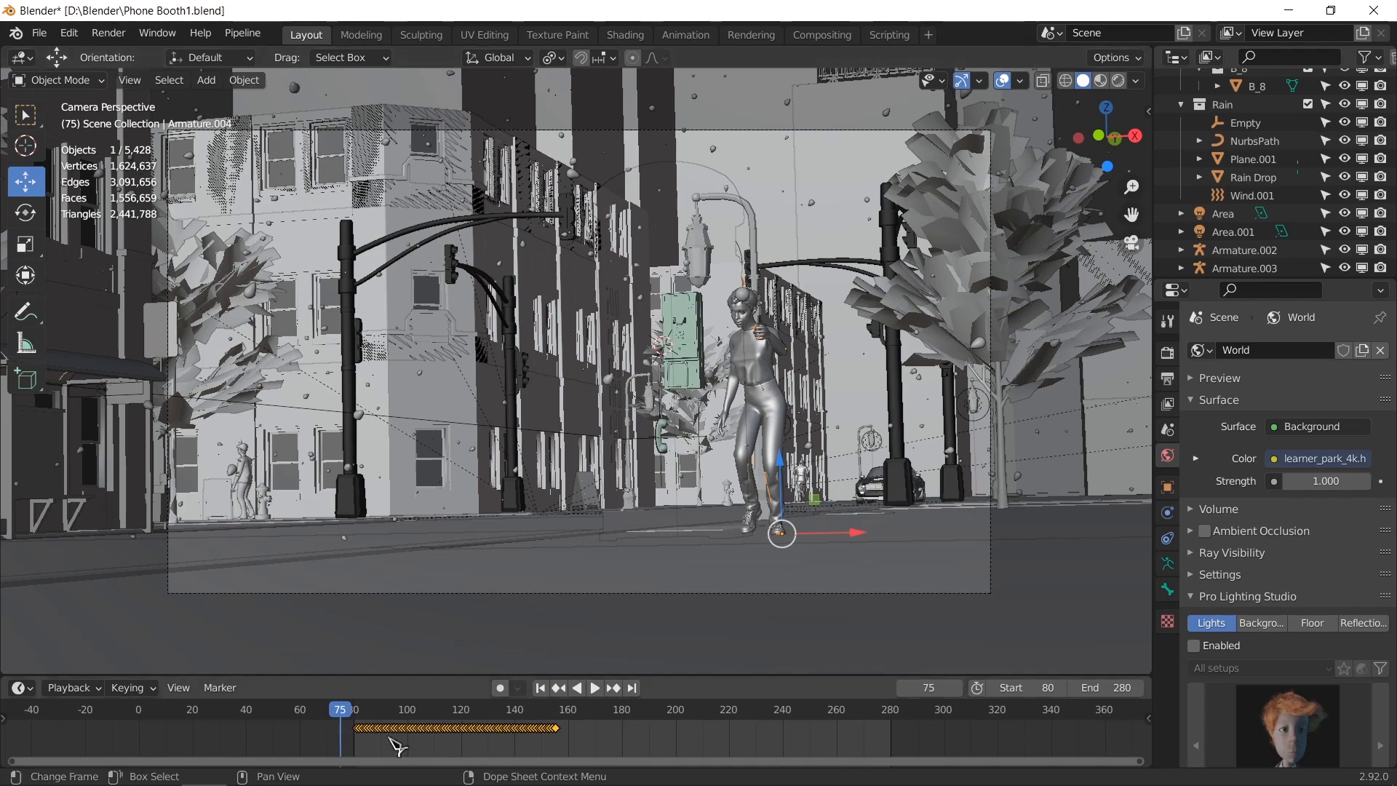
key("space")
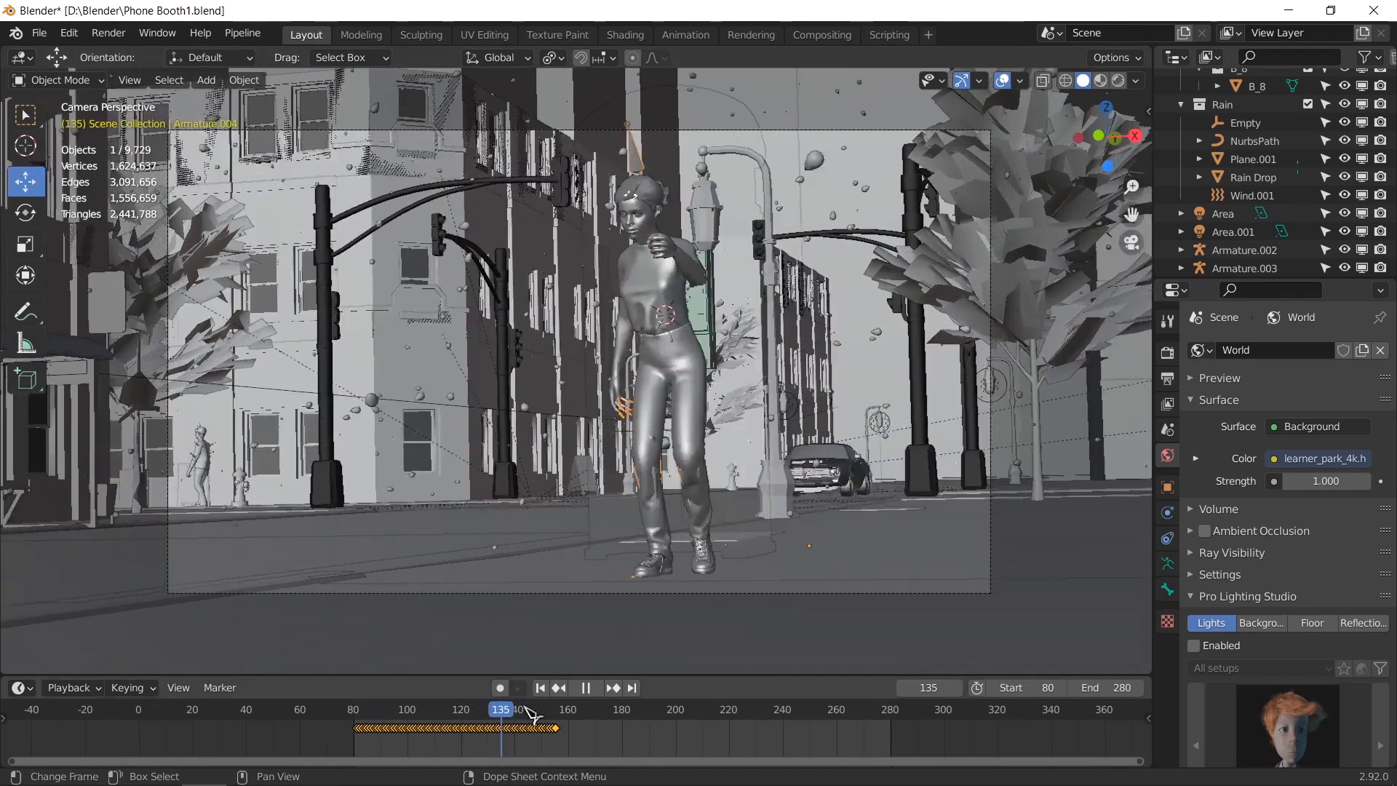
left_click_drag(553, 719, 421, 711)
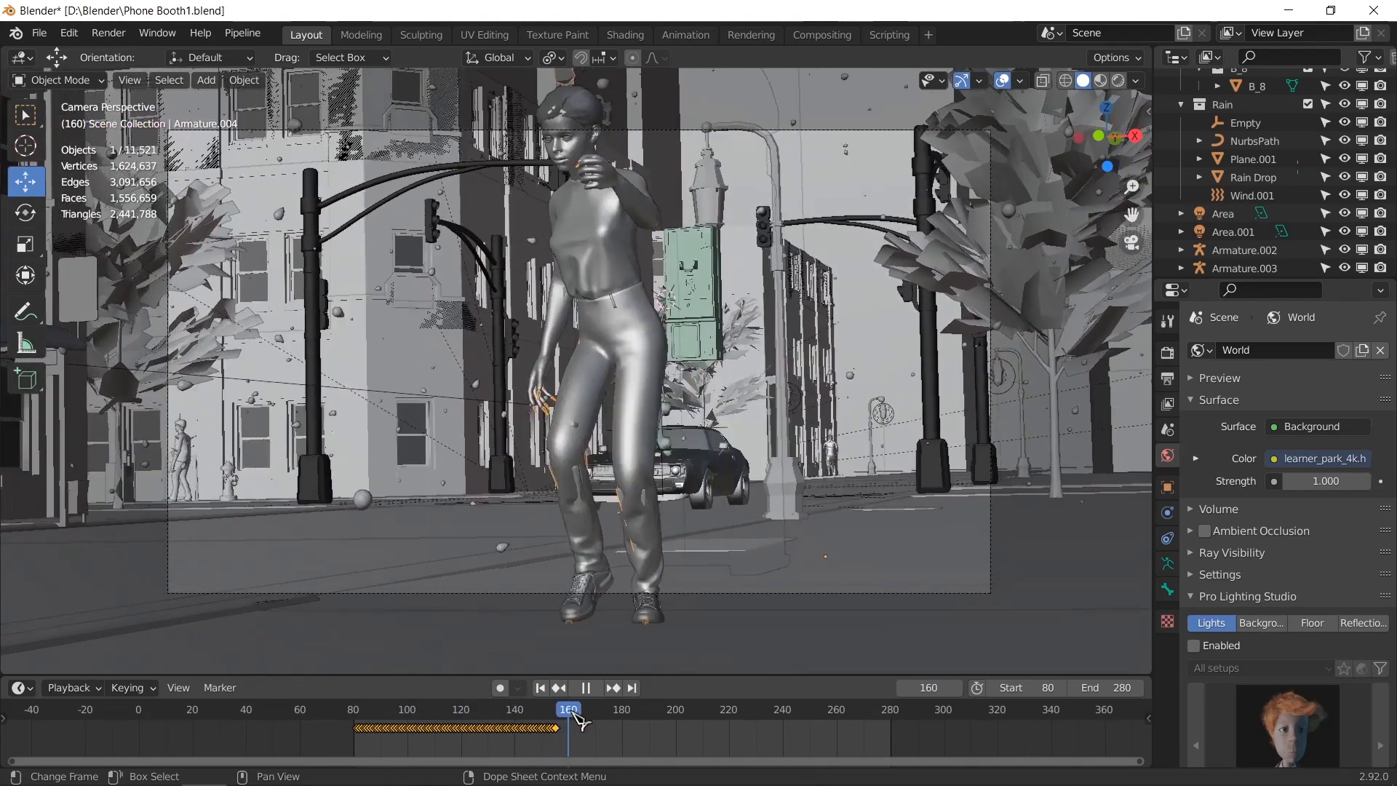
left_click_drag(530, 719, 404, 715)
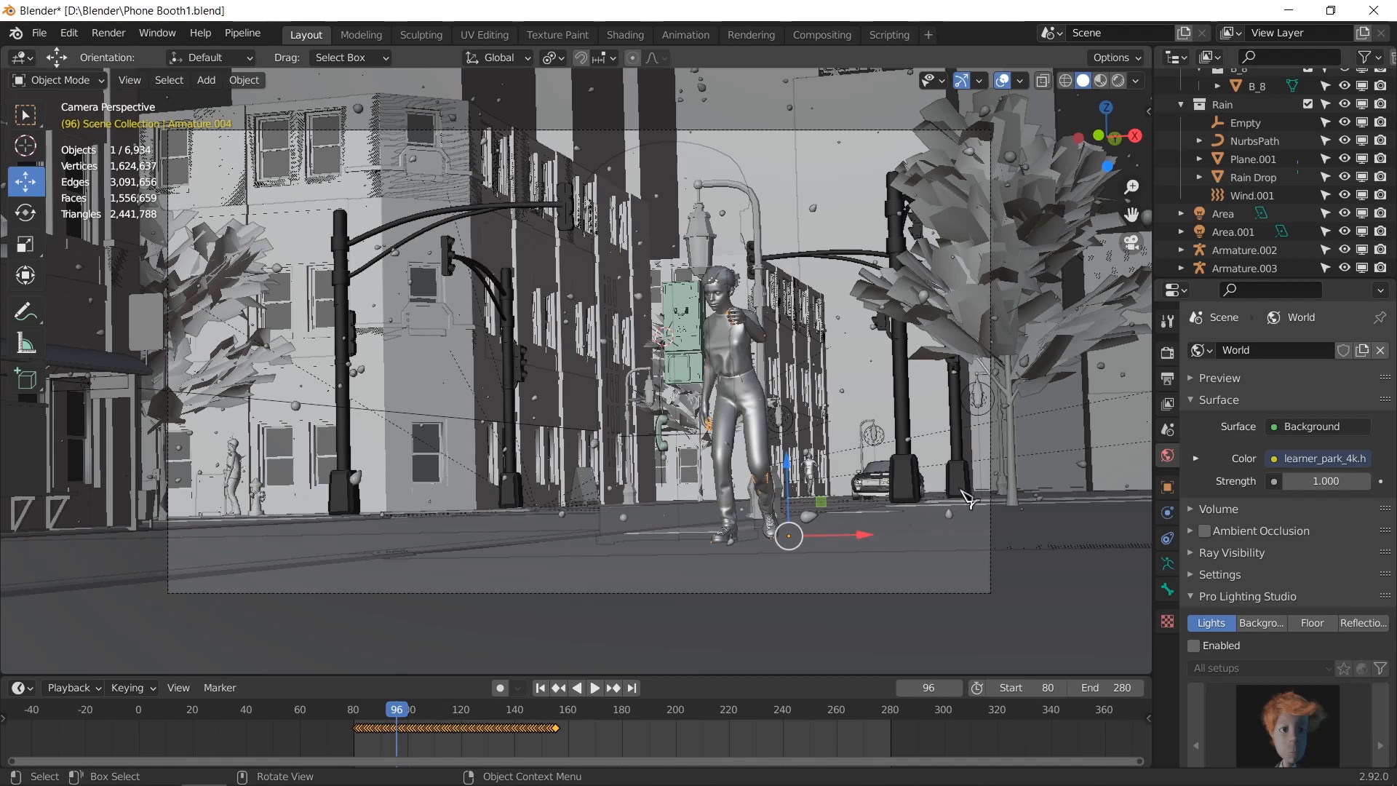
left_click_drag(403, 705, 362, 703)
key("space")
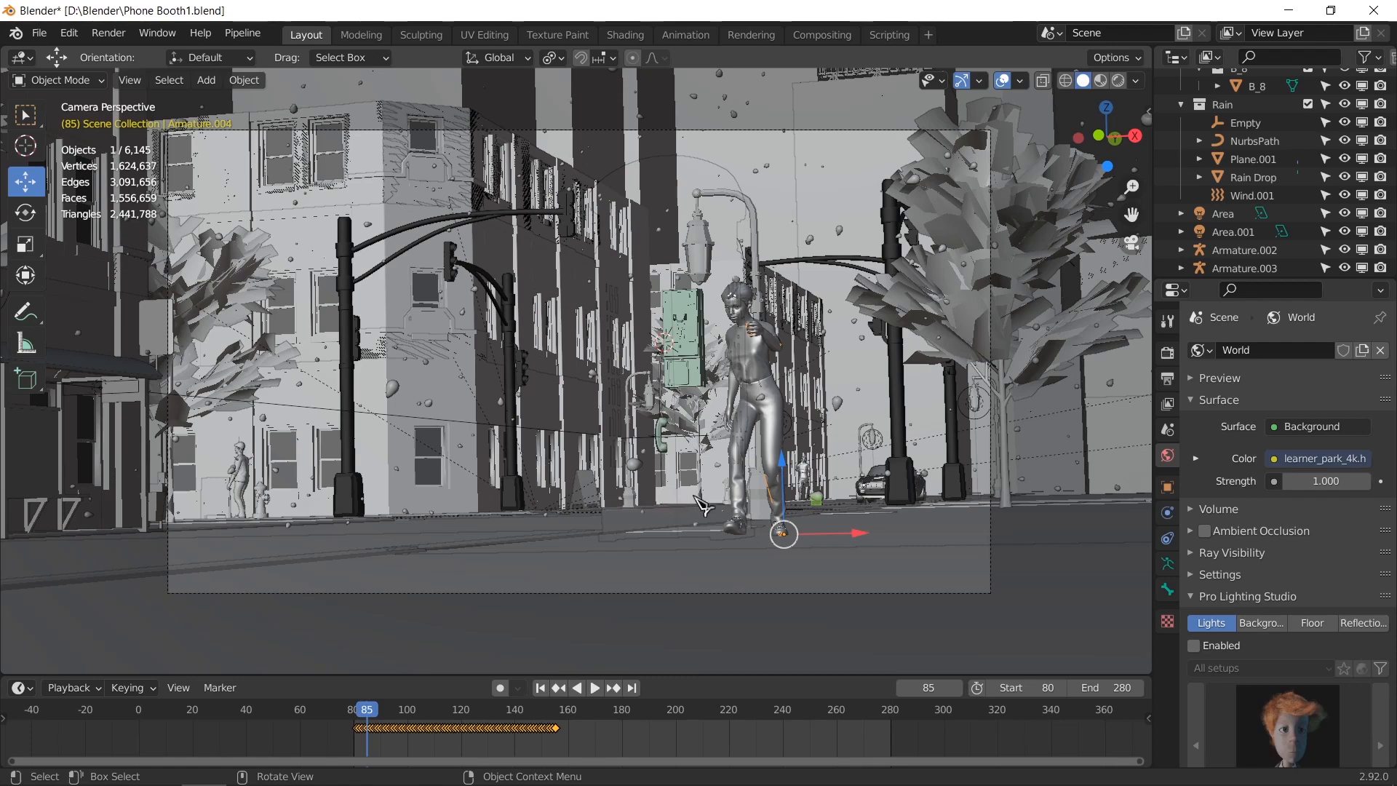
Step: In the top view with X-ray enabled, move Armature.004 up the street to the sidewalk at the far corner
key("KP_7")
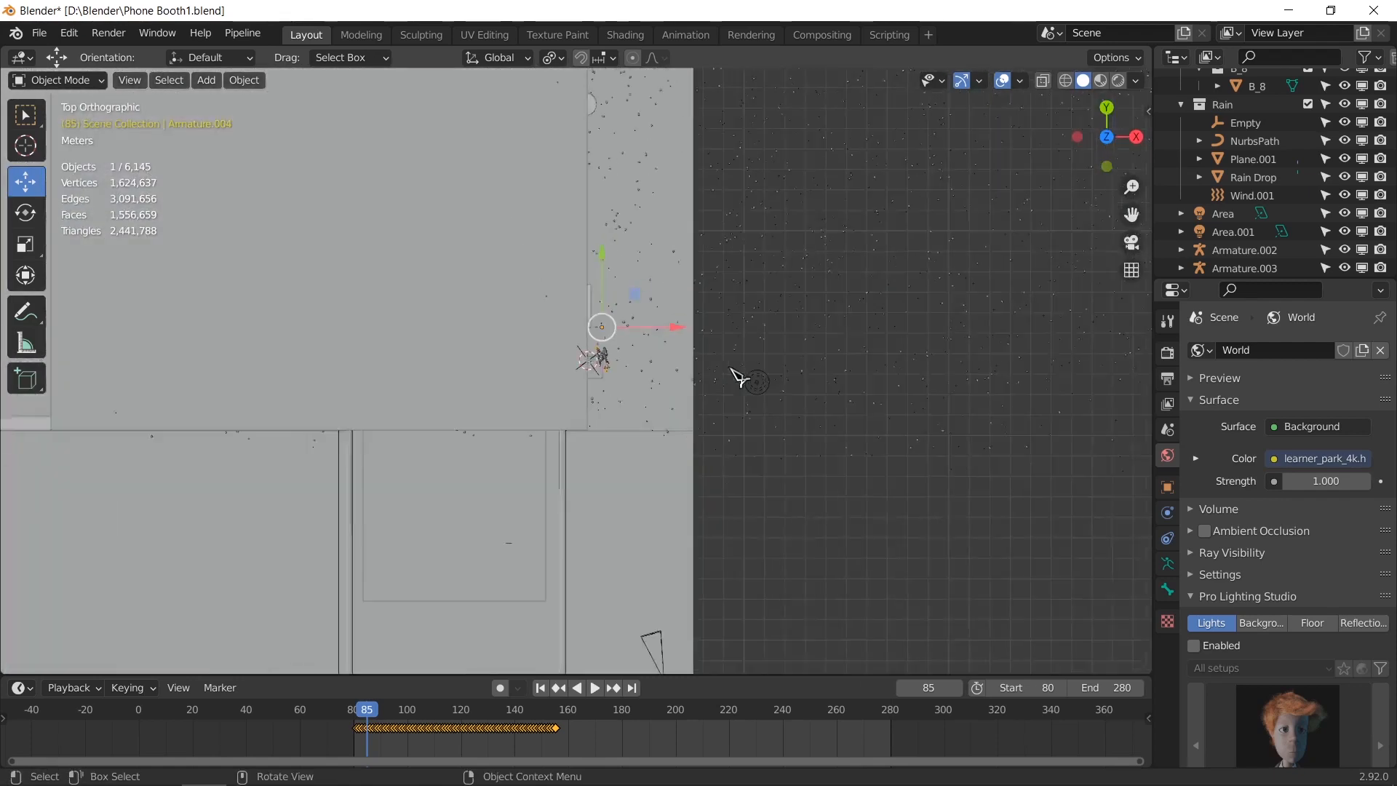
key("alt+z")
middle_click_drag(673, 324, 683, 618, "shift")
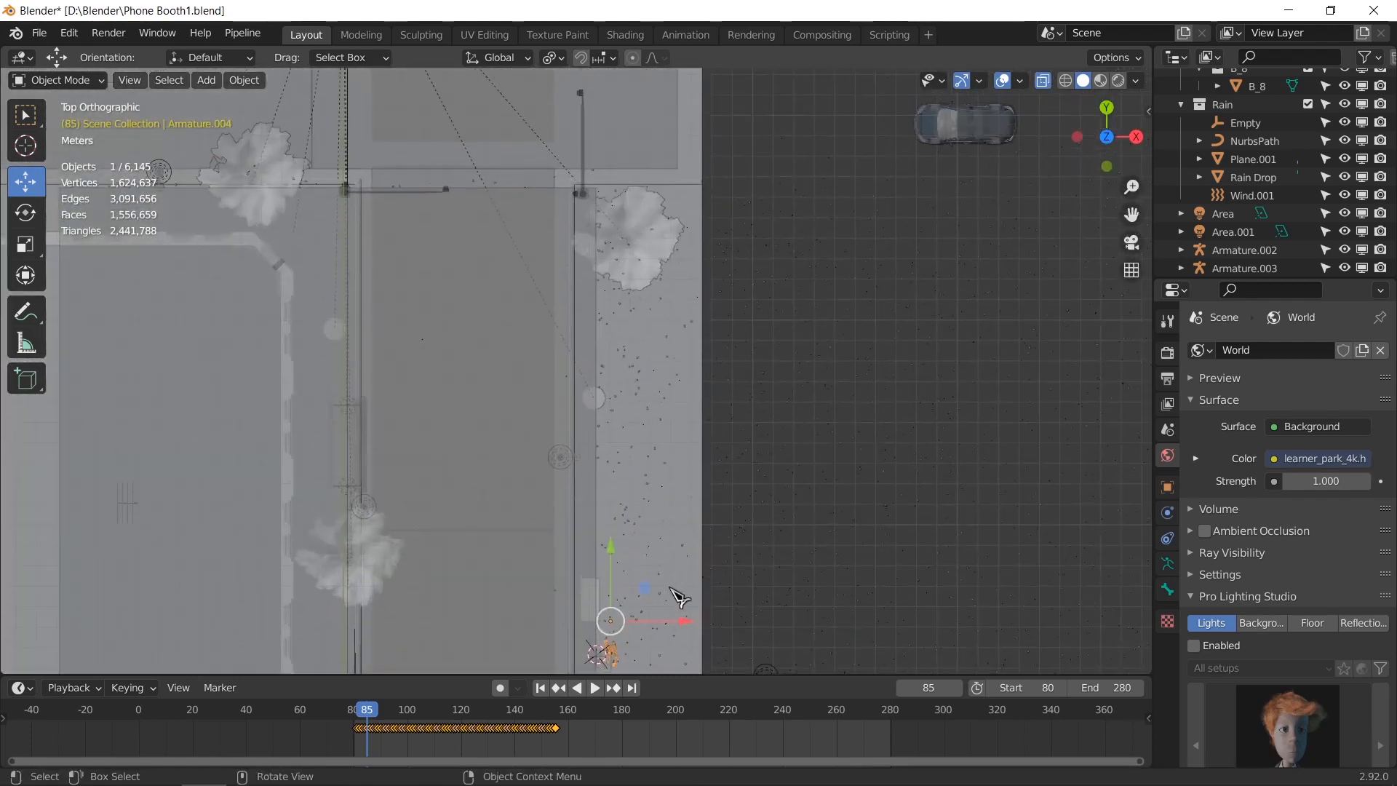
left_click_drag(643, 590, 641, 193)
middle_click_drag(641, 219, 649, 377, "shift")
left_click_drag(649, 349, 622, 87)
middle_click_drag(632, 152, 629, 341, "shift")
left_click_drag(618, 275, 606, 223)
Step: Rotate Armature.004 by 90 degrees in the top view and check its placement in the perspective and camera views
key("r")
left_click_drag(619, 321, 629, 297)
type("90")
scroll(631, 294, "up", 6)
middle_click_drag(678, 225, 641, 446, "shift")
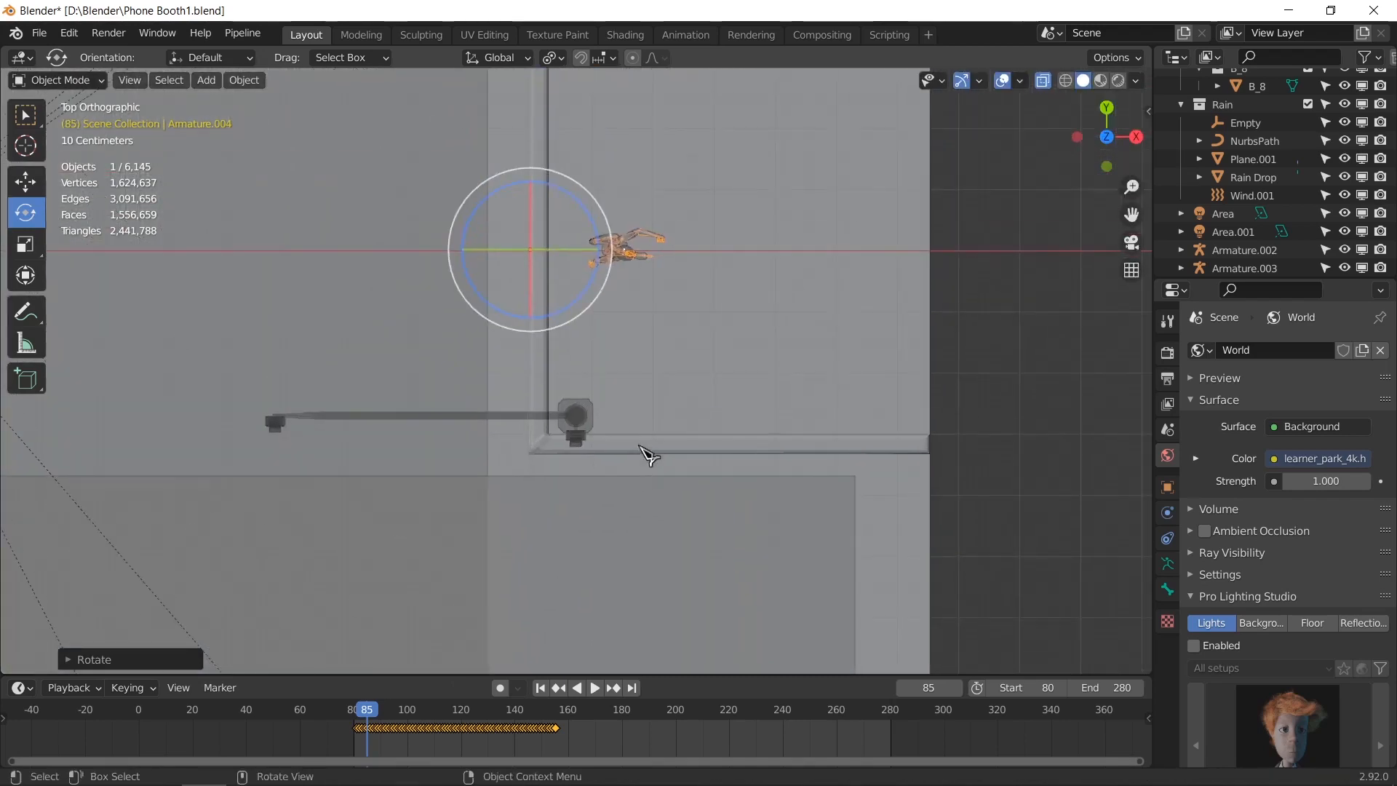
key("g")
middle_click_drag(623, 337, 634, 384)
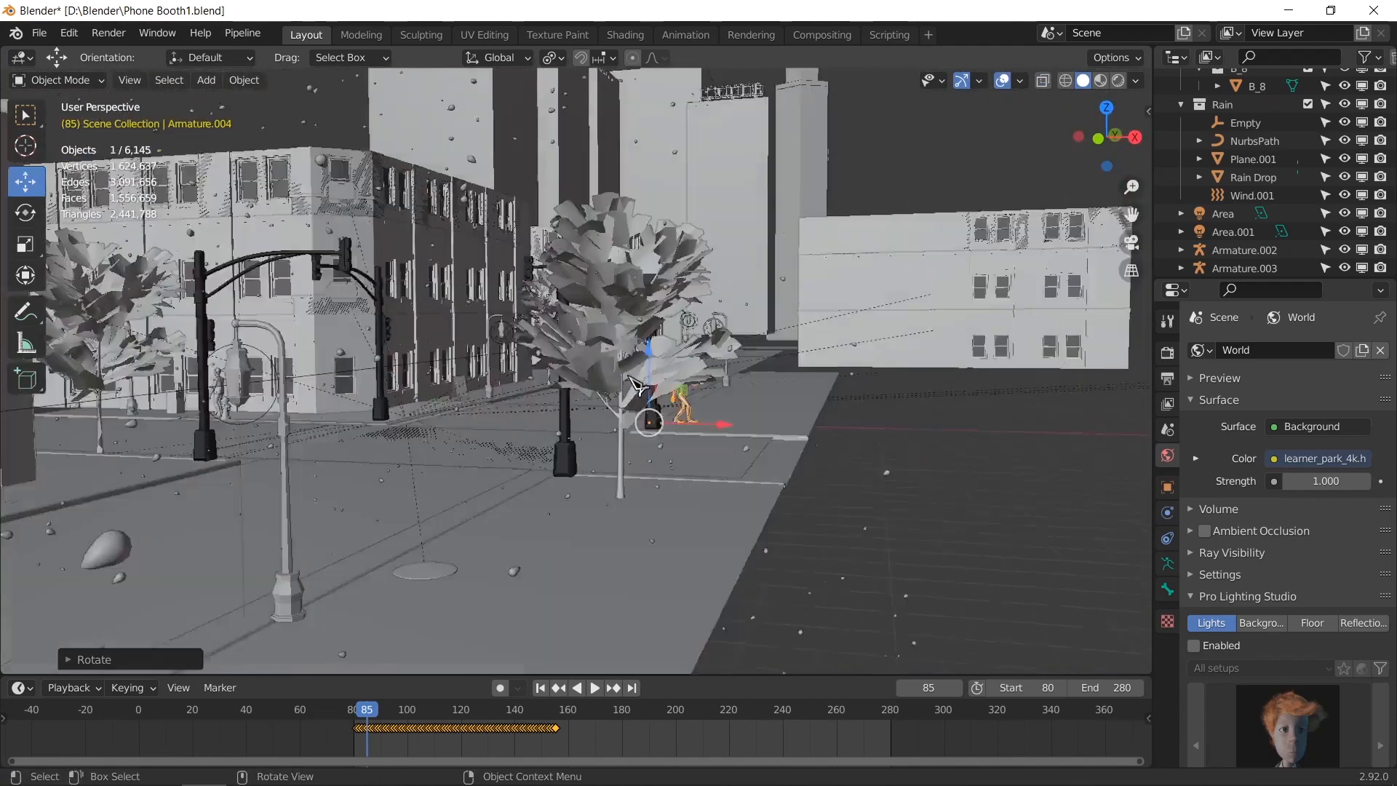
key("KP_0")
key("KP_0")
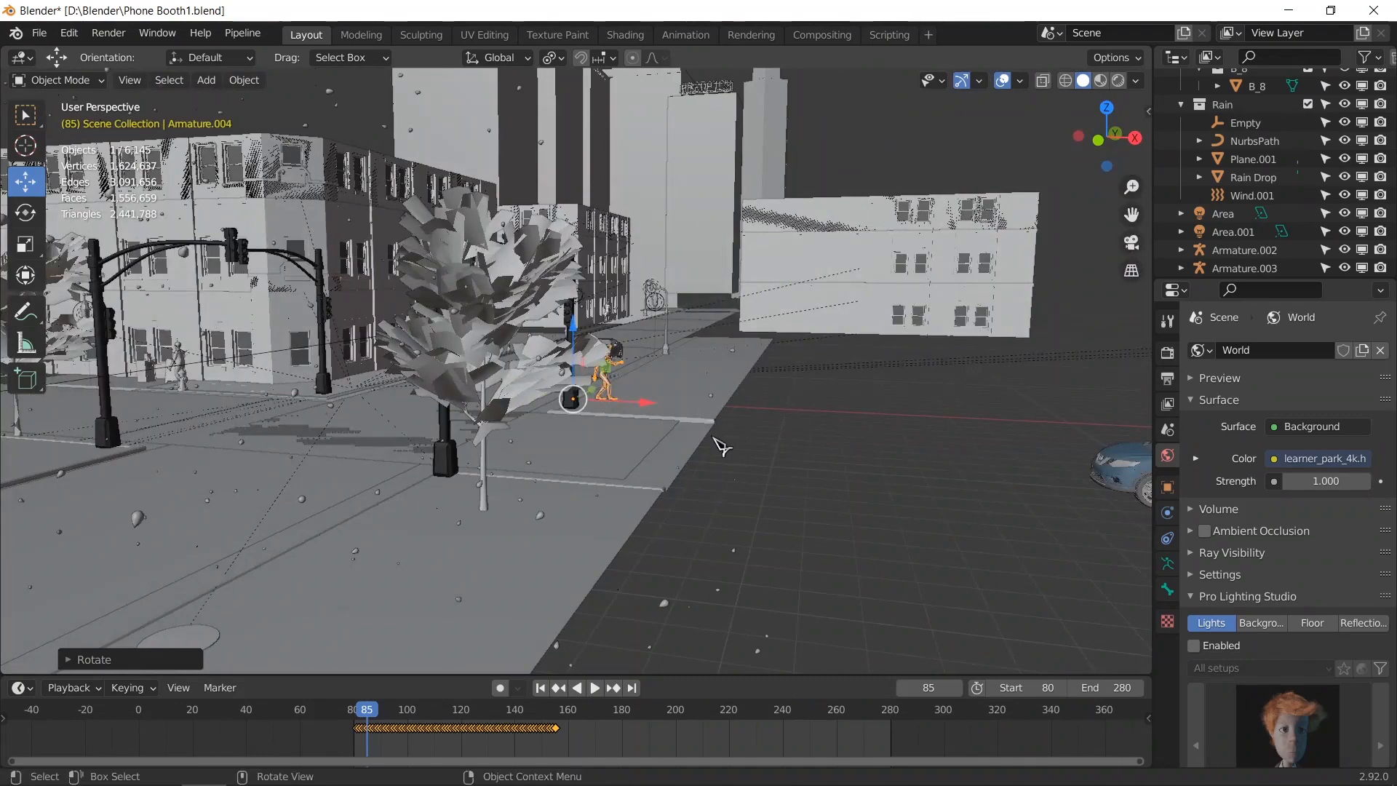
Step: Move Armature.004 along the Y and X axes to the curb beside the corner traffic light pole
middle_click_drag(613, 415, 676, 452)
scroll(610, 411, "up", 4)
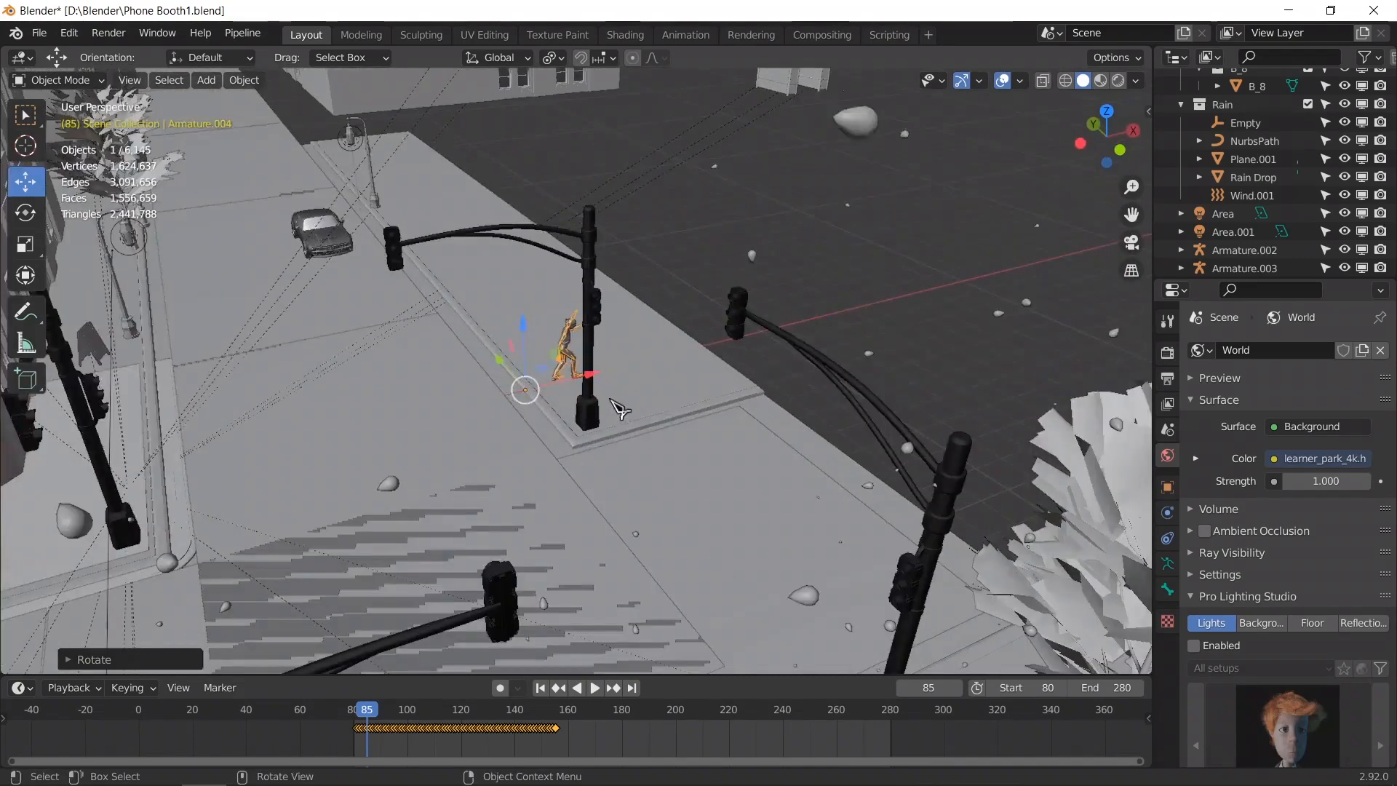
middle_click_drag(623, 409, 515, 431)
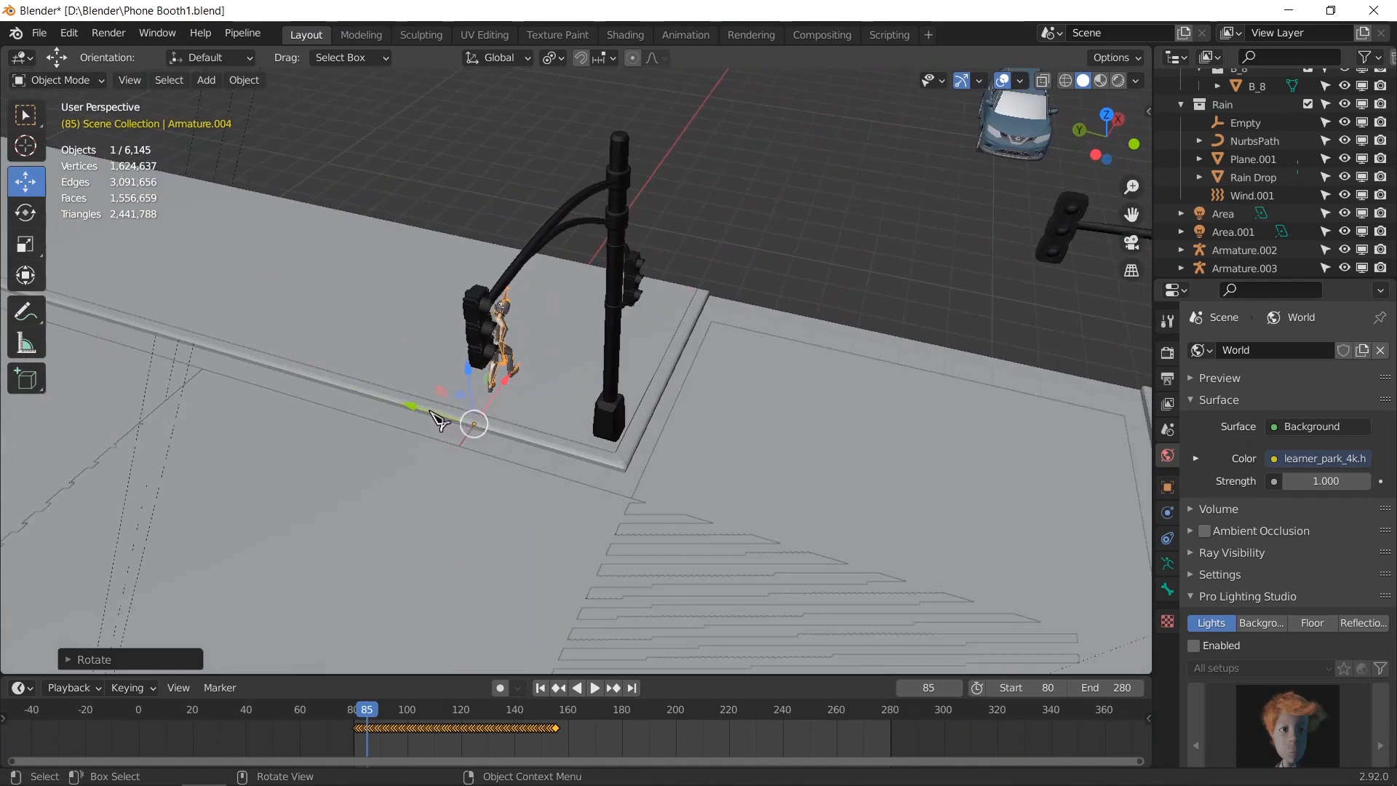
left_click_drag(439, 420, 520, 444)
middle_click_drag(520, 443, 431, 431)
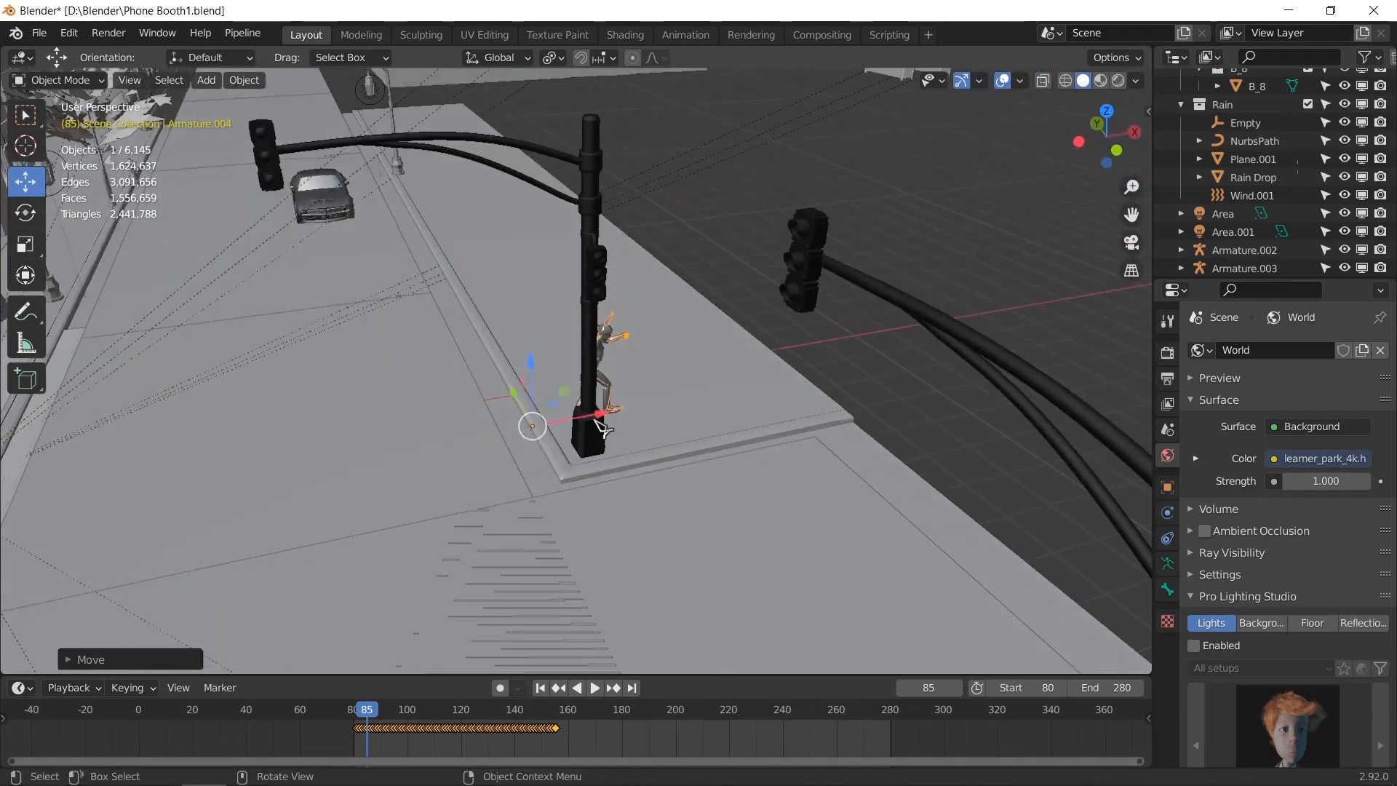
left_click_drag(602, 420, 499, 429)
Step: Play the animation to examine the woman's path from the corner, first up close and again through the scene camera
key("space")
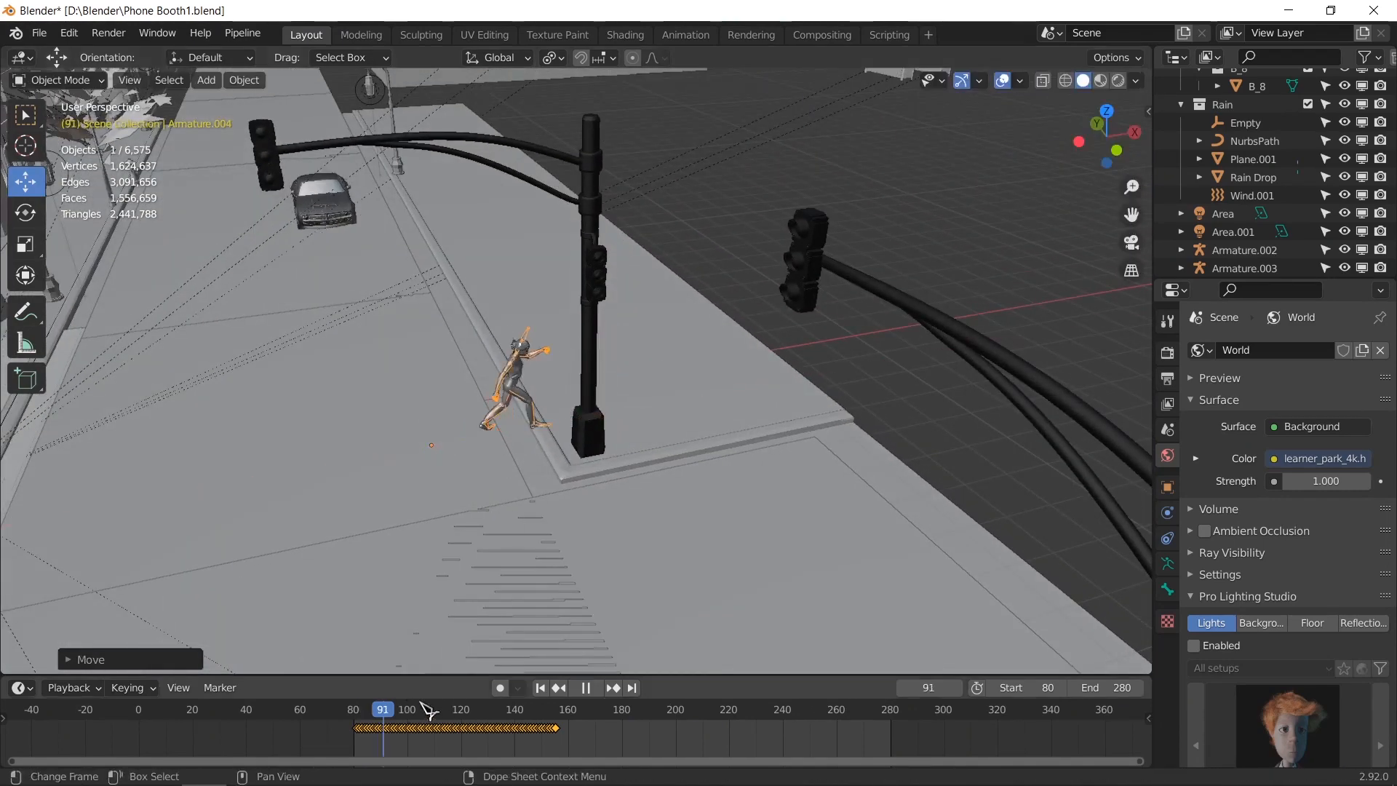
left_click(565, 707)
key("space")
key("KP_0")
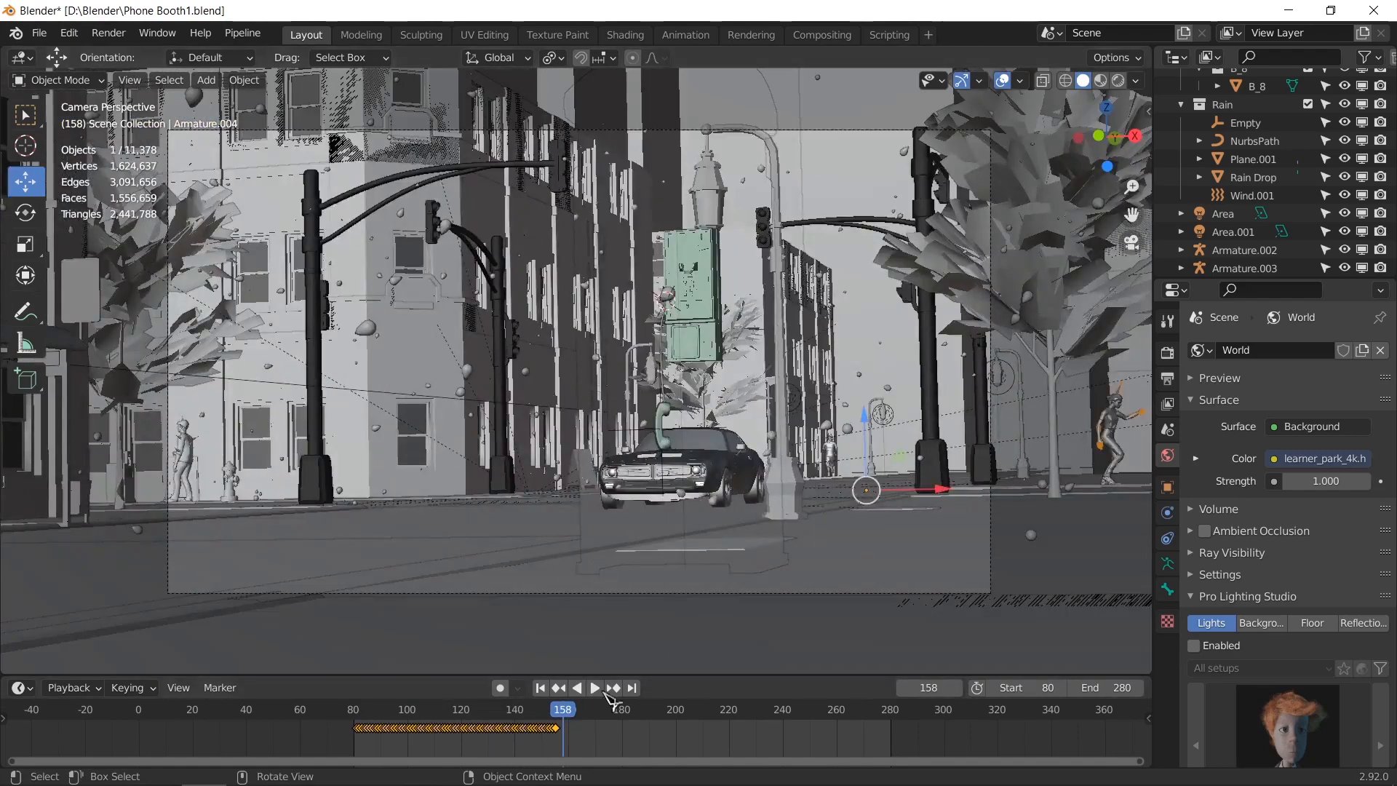
left_click_drag(566, 711, 332, 706)
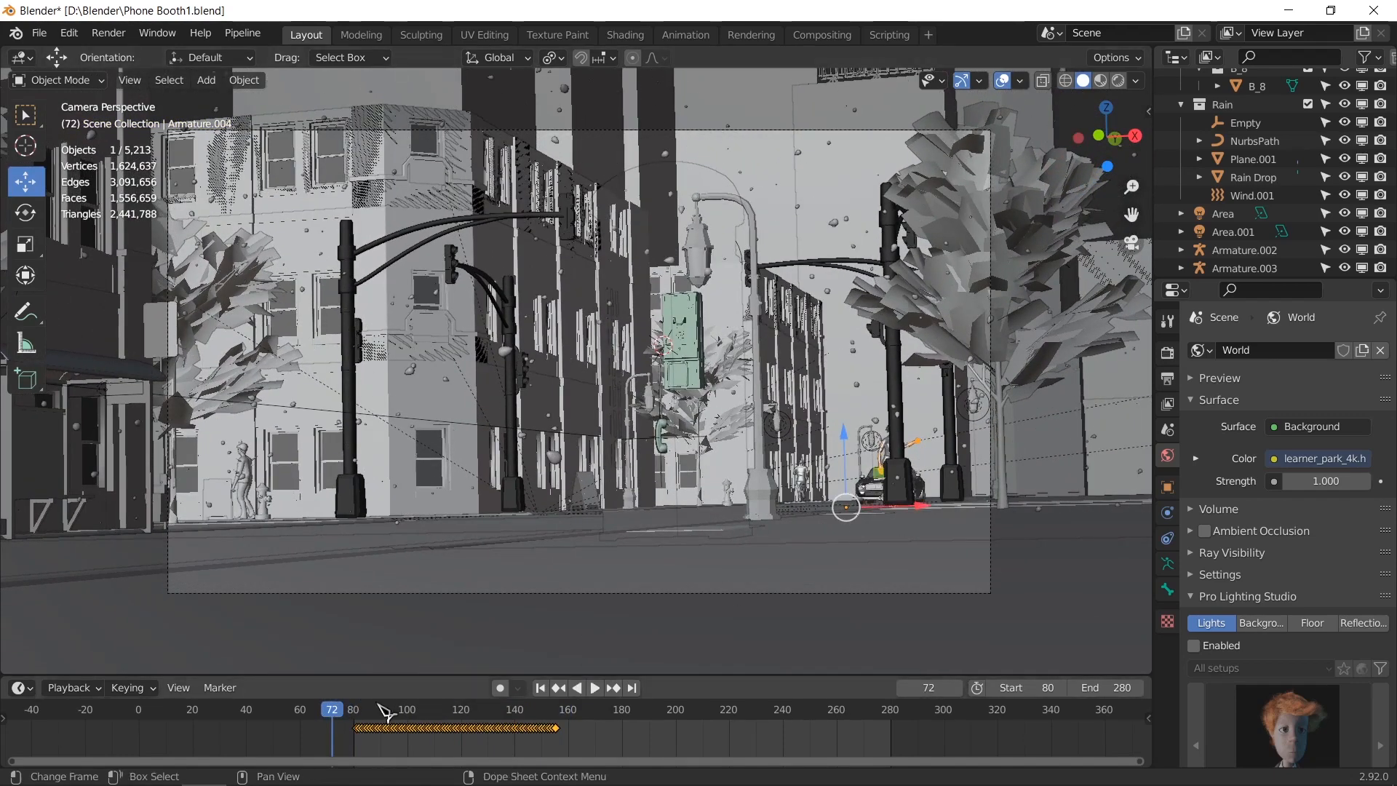
key("space")
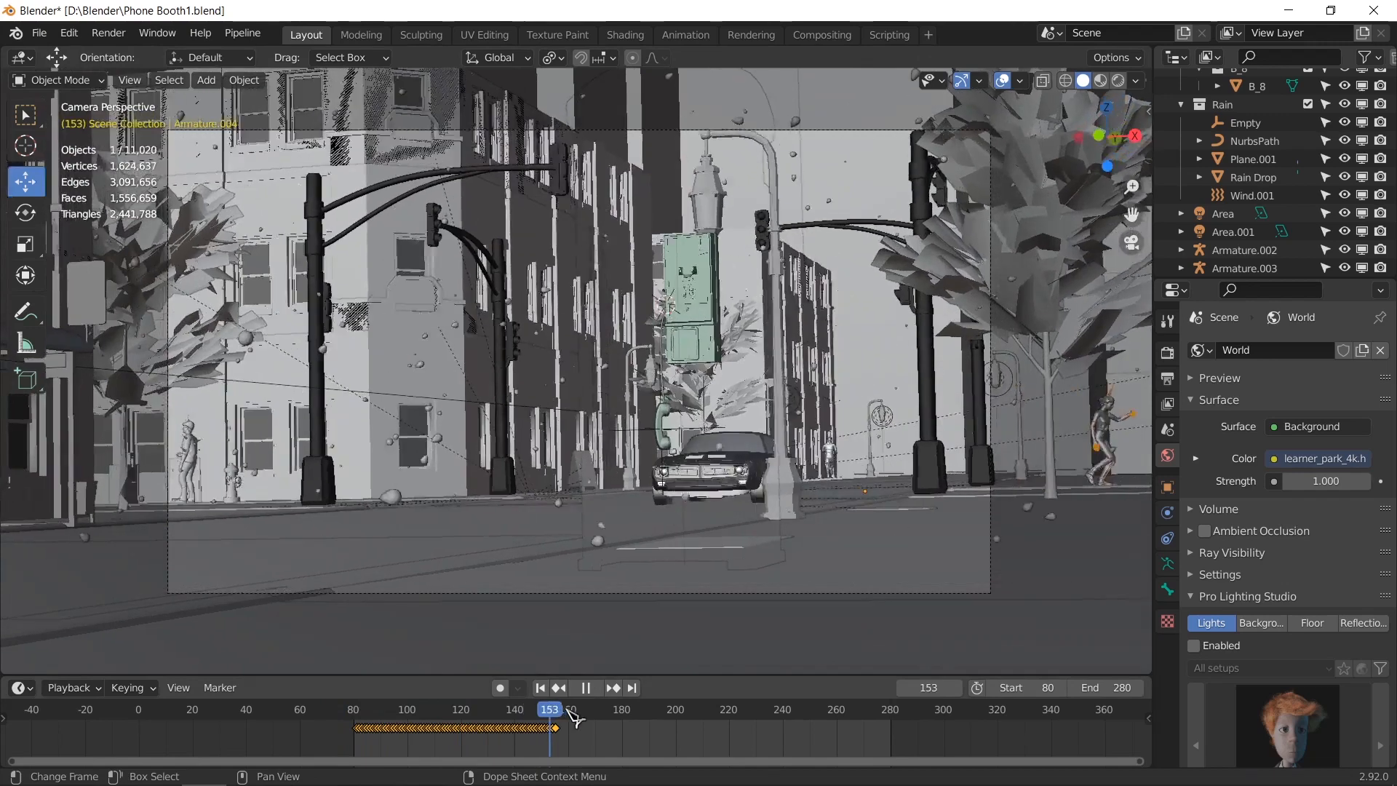
key("space")
Step: Move Armature.004 about 2.7 m along negative X and replay the animation through the scene camera
left_click_drag(941, 504, 829, 484)
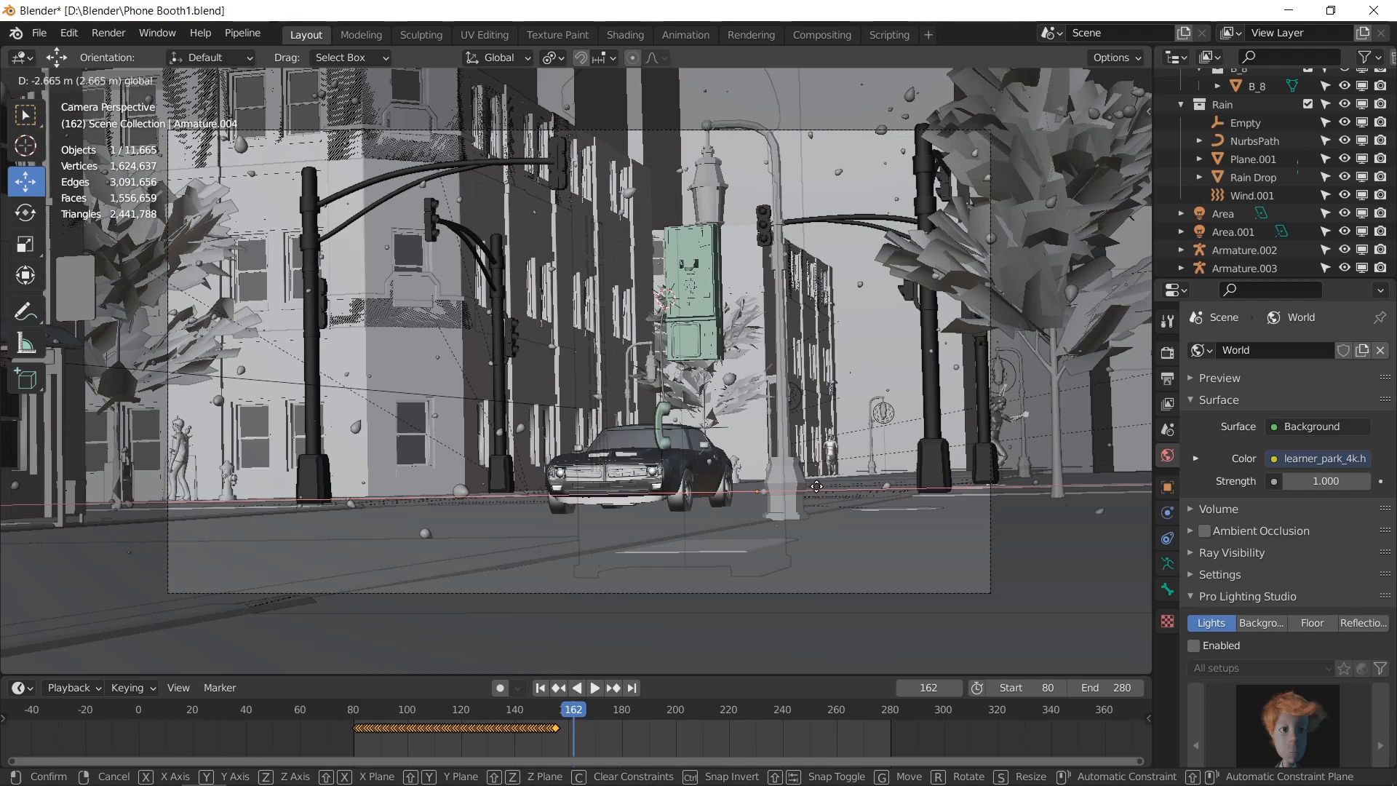
left_click_drag(820, 486, 819, 486)
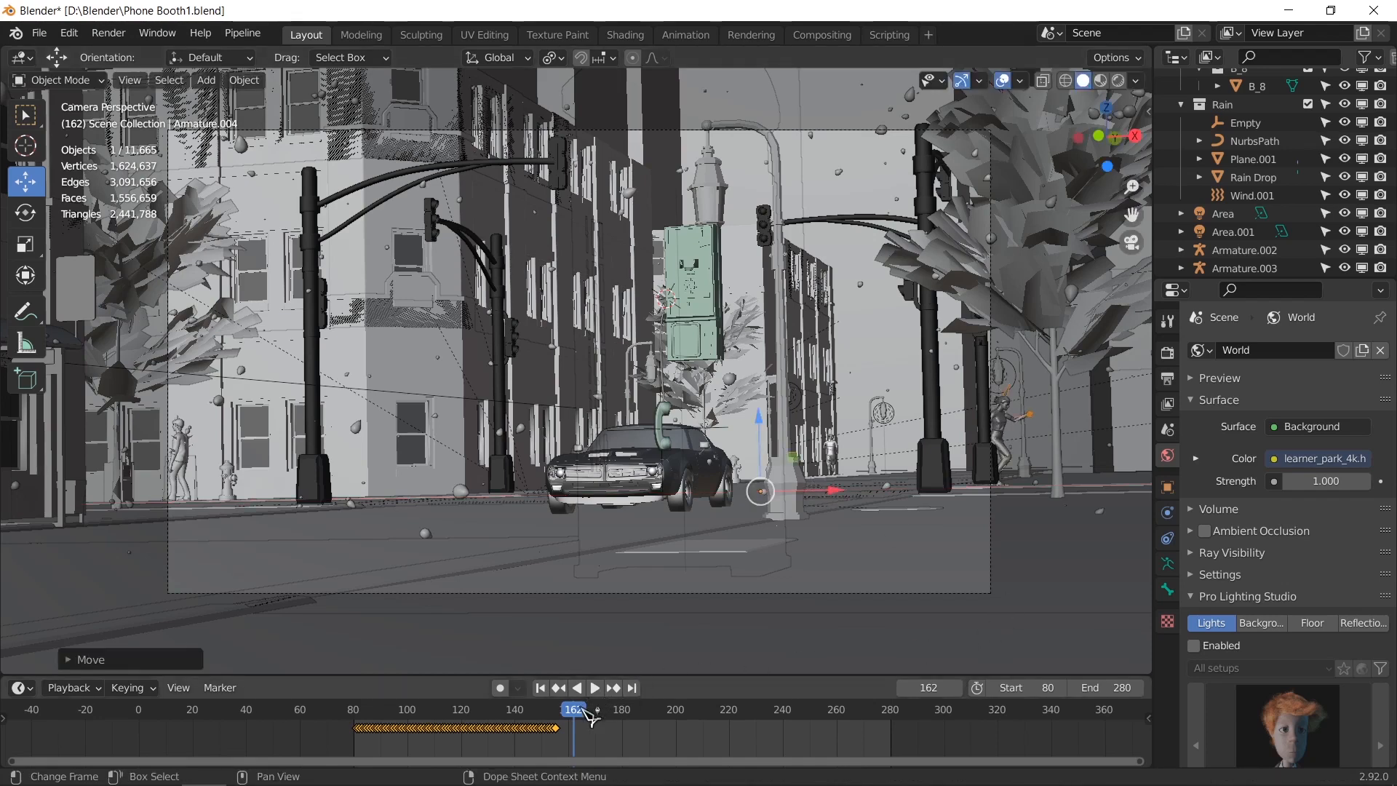
key("space")
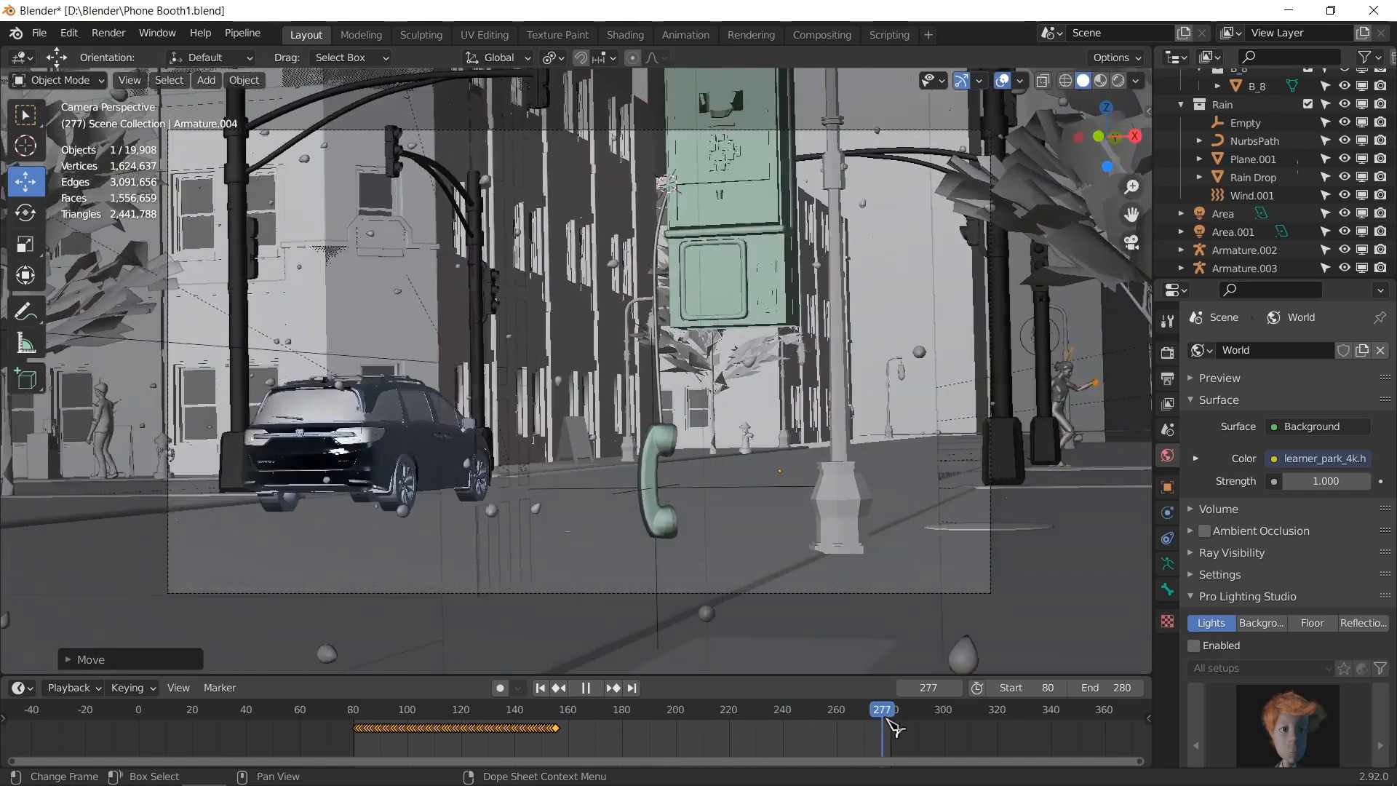
left_click_drag(734, 714, 355, 711)
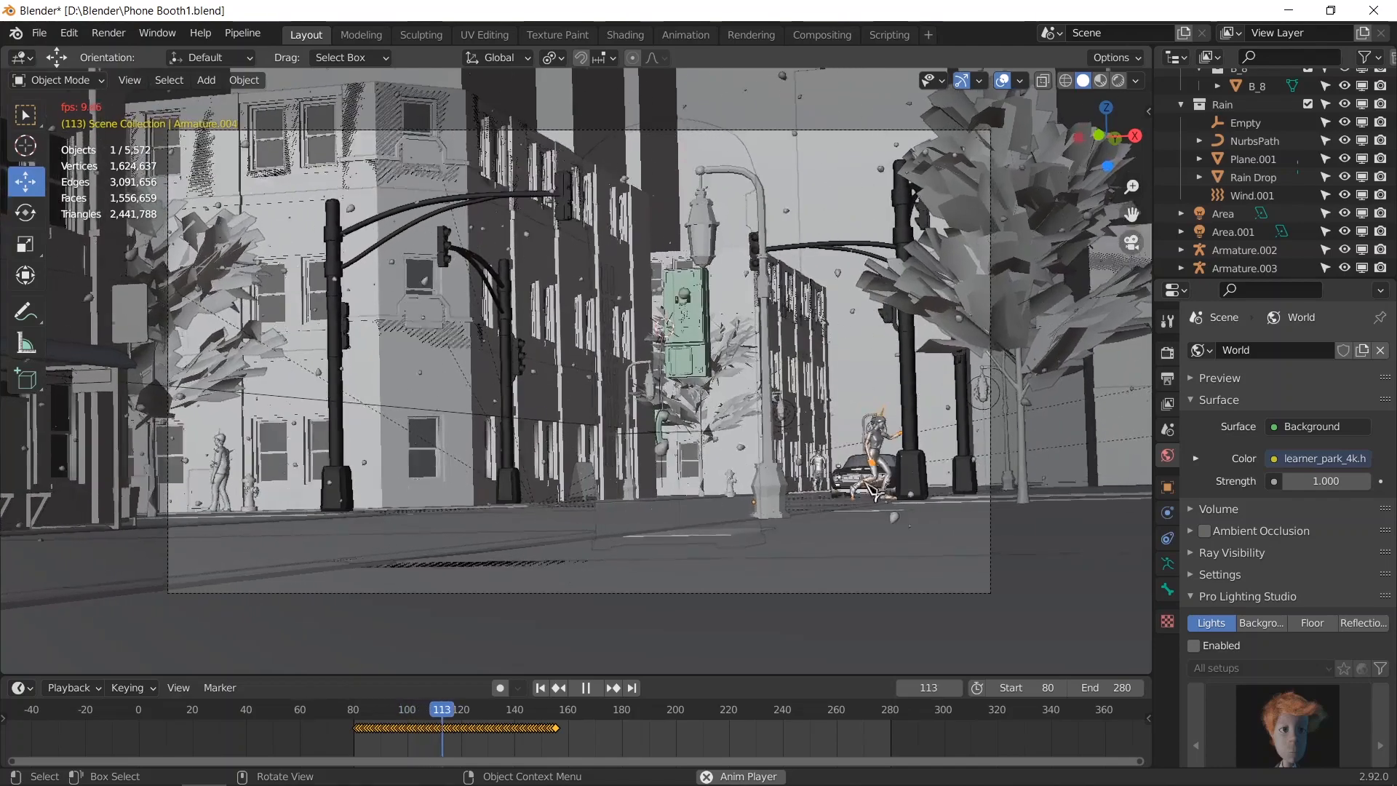
left_click(360, 713)
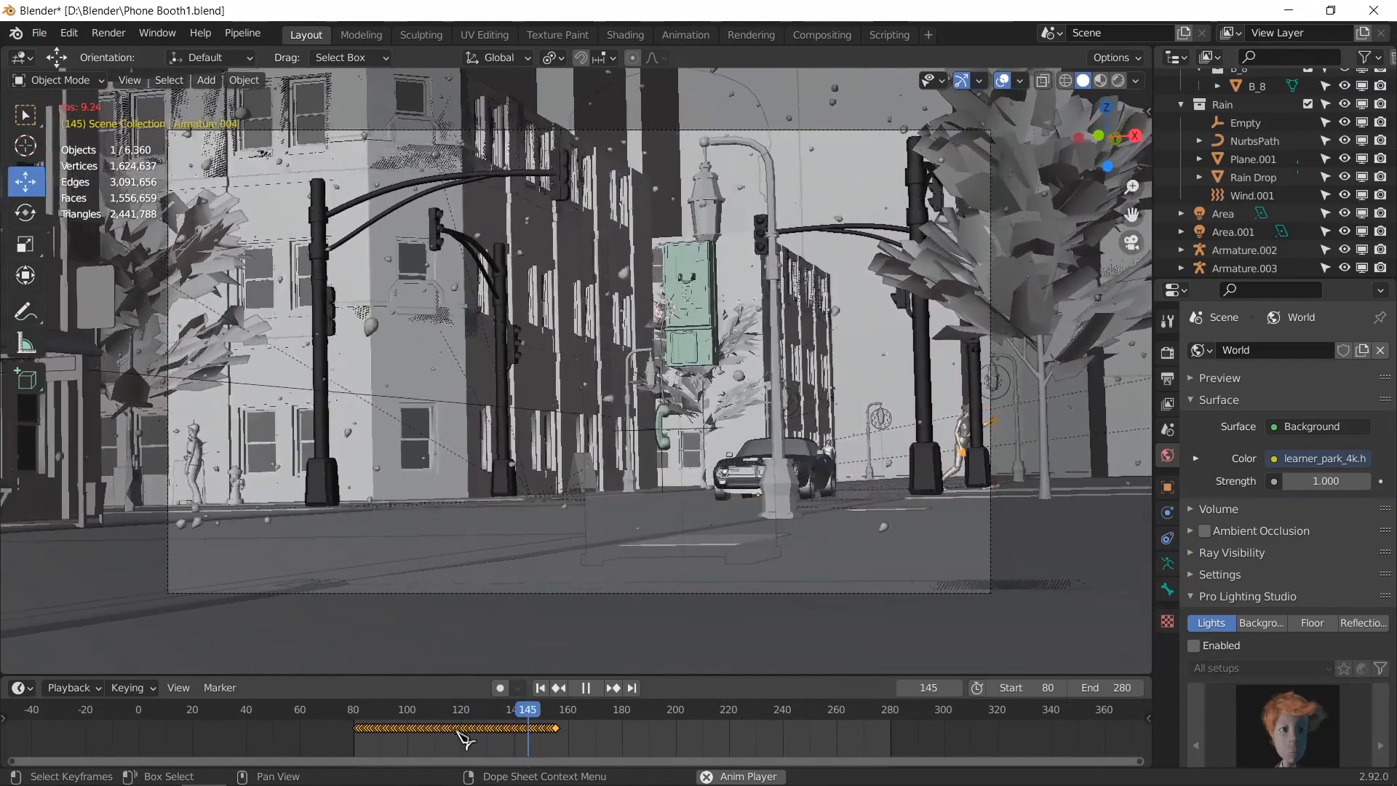
key("space")
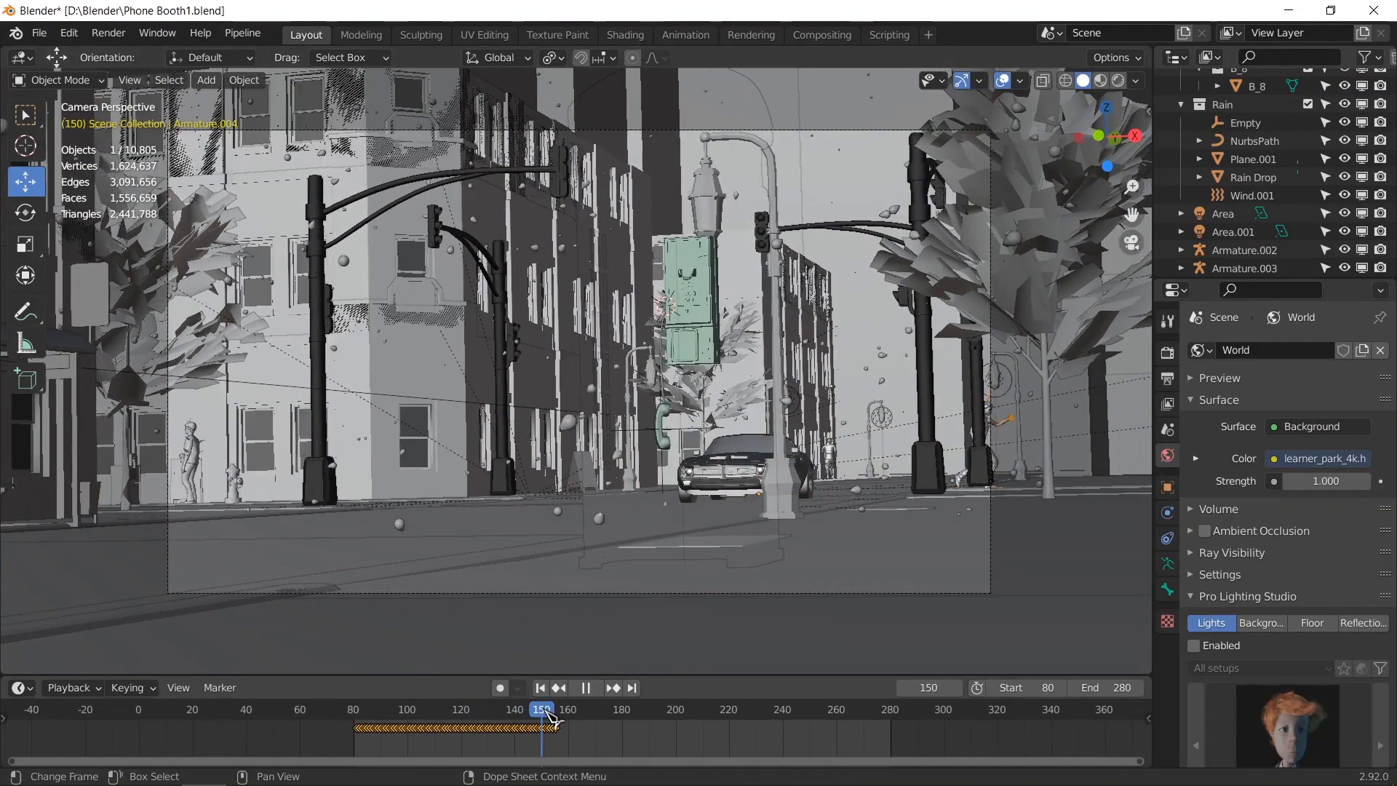
key("space")
Step: Select the black car on the street, move its first keyframe to frame 150, and check its position along the road
key("KP_0")
middle_click_drag(801, 524, 790, 572)
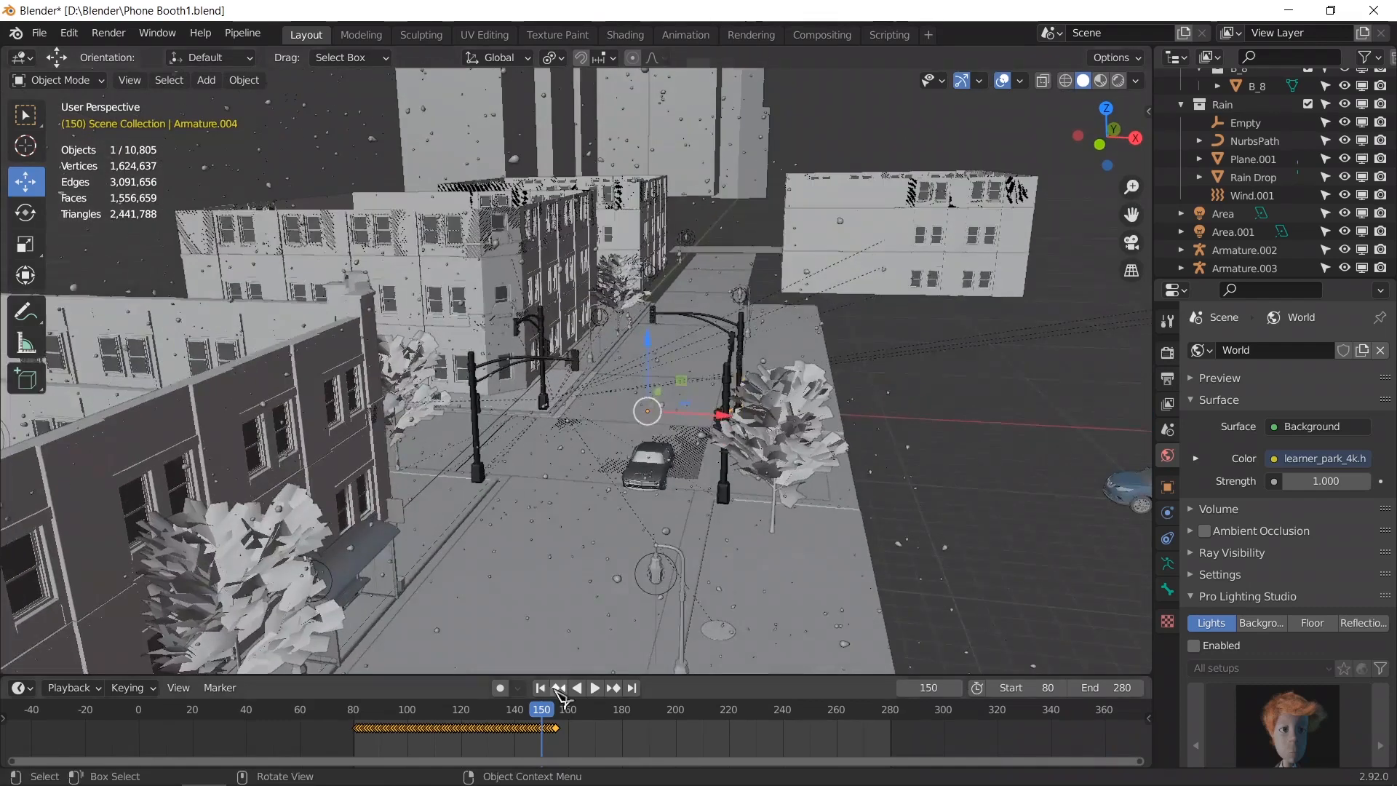
left_click(647, 489)
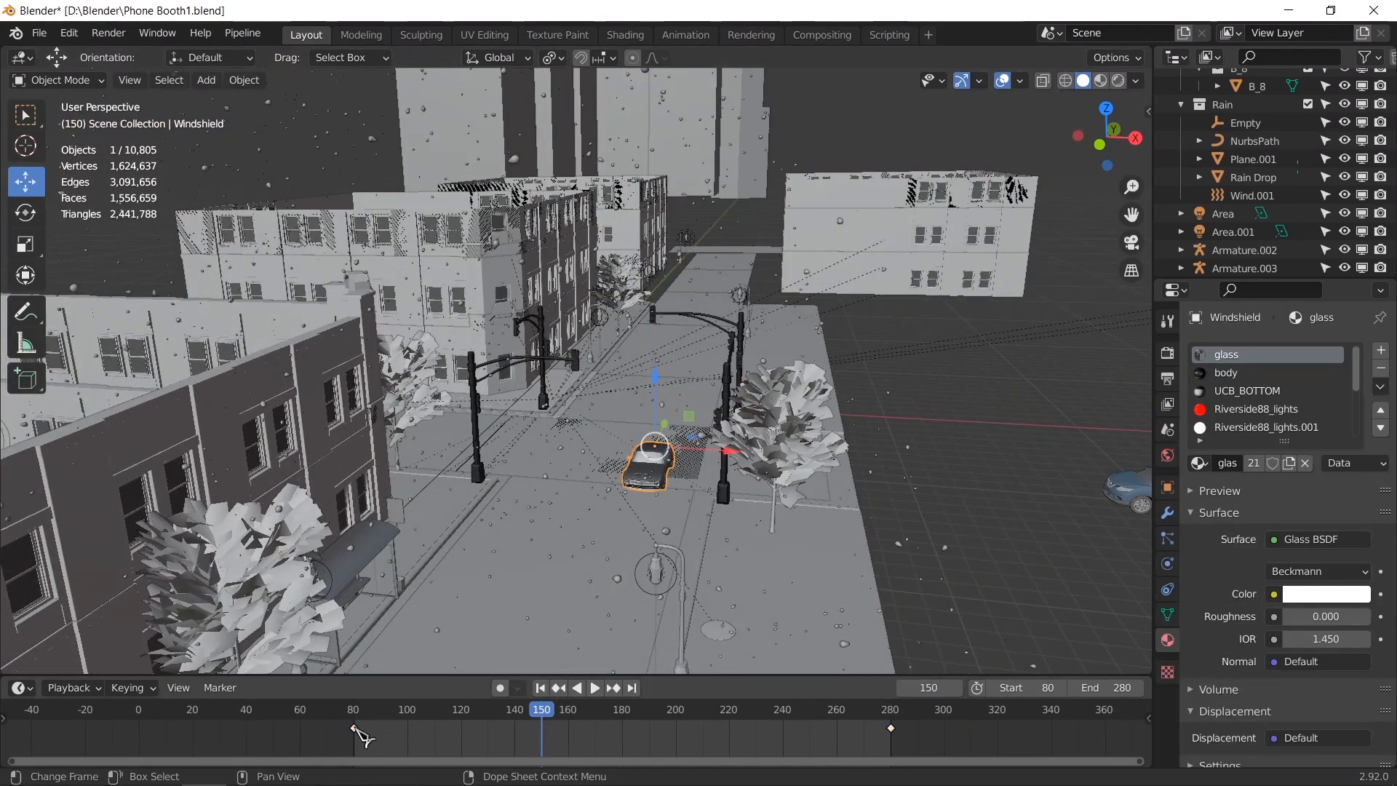
left_click_drag(355, 727, 540, 730)
key("KP_0")
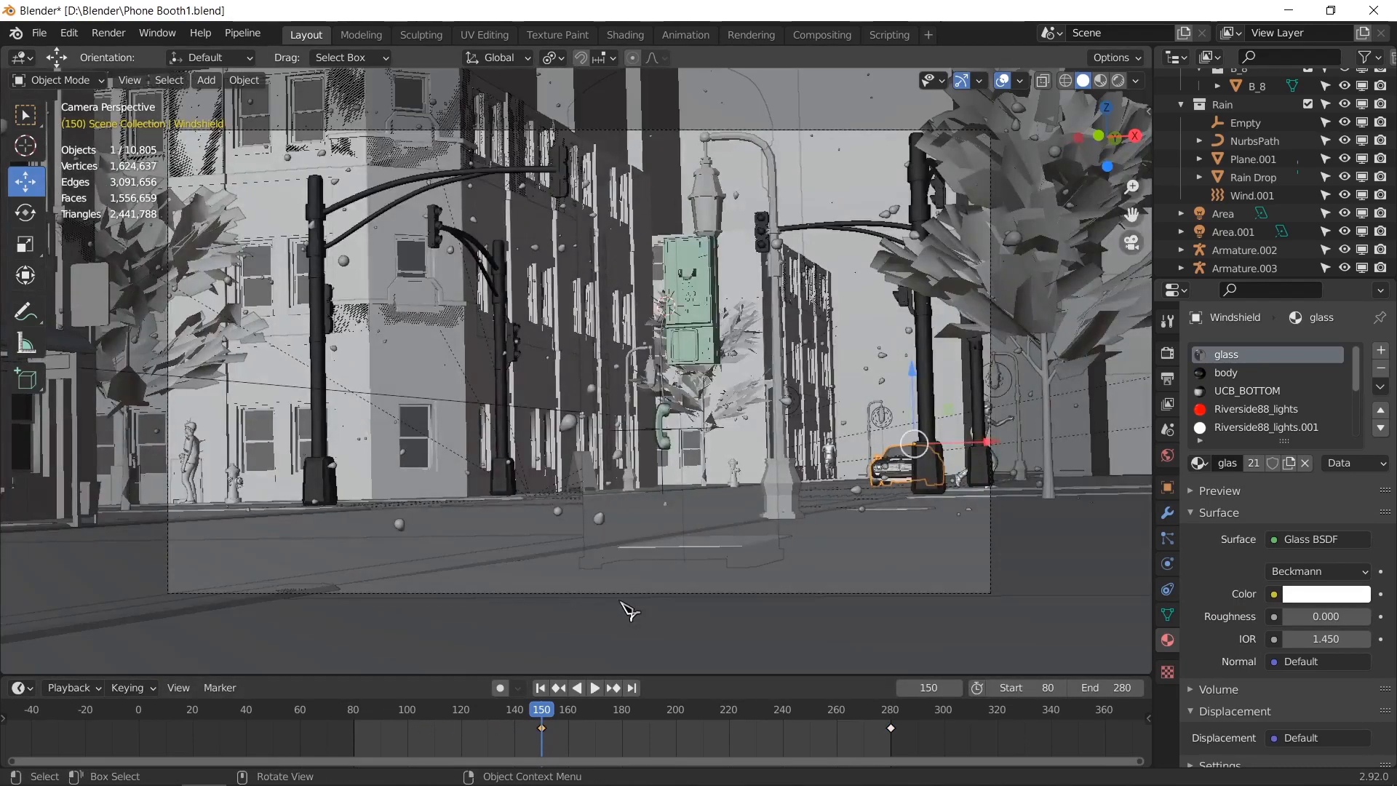
middle_click_drag(628, 610, 633, 535)
middle_click_drag(813, 484, 645, 518, "shift")
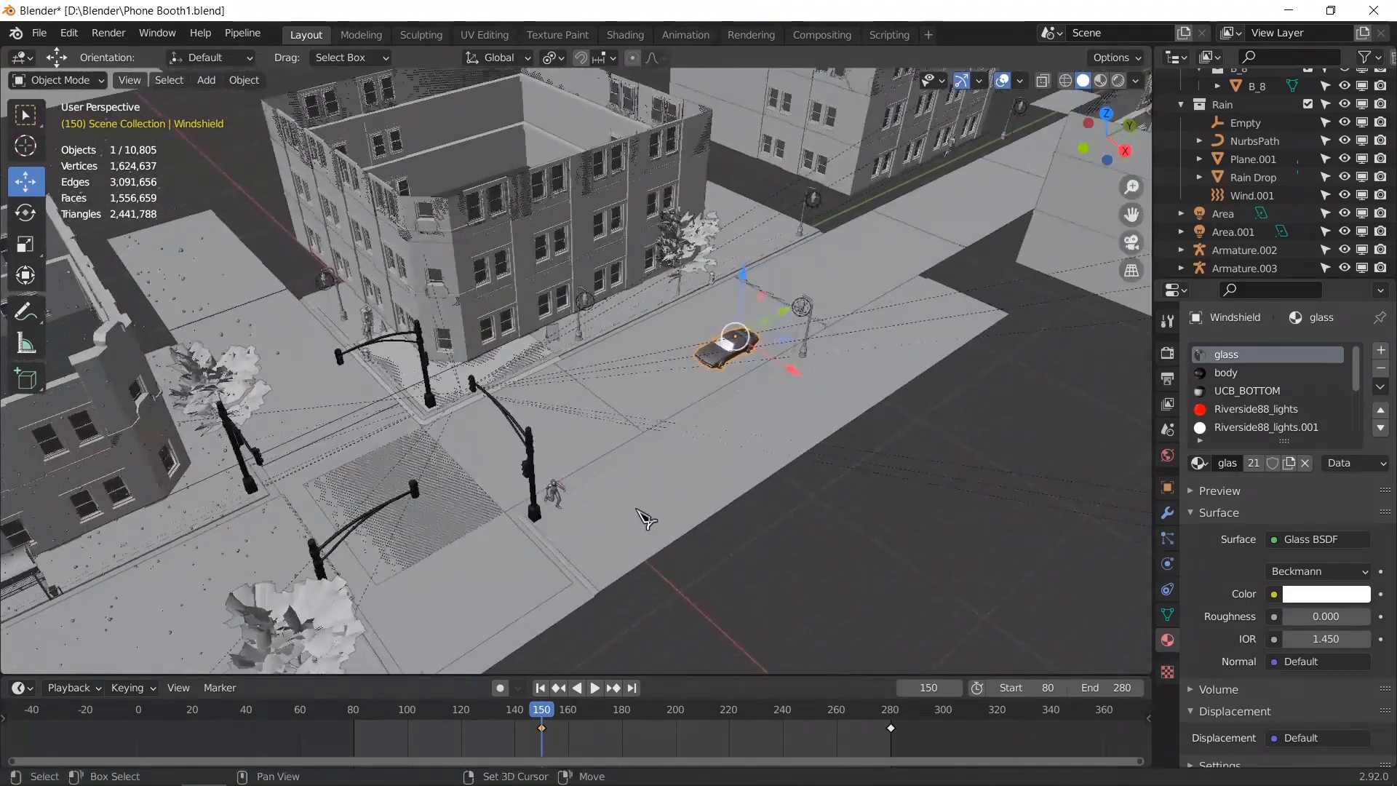
key("KP_0")
middle_click_drag(950, 485, 750, 505)
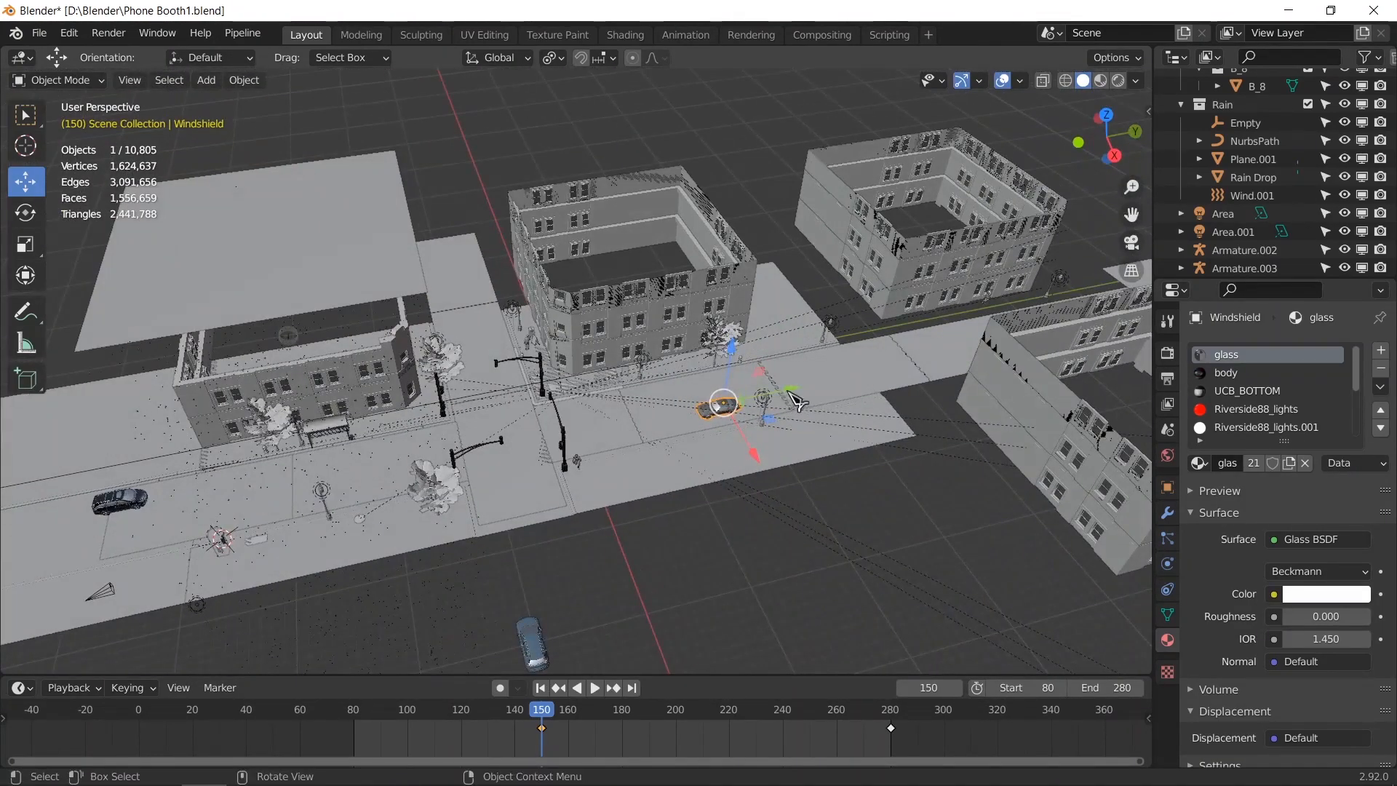
Step: Move the black car along positive Y farther up the street at frame 150 and check it through the scene camera
key("b")
left_click_drag(985, 351, 958, 358)
left_click(725, 412)
key("g")
left_click(990, 364)
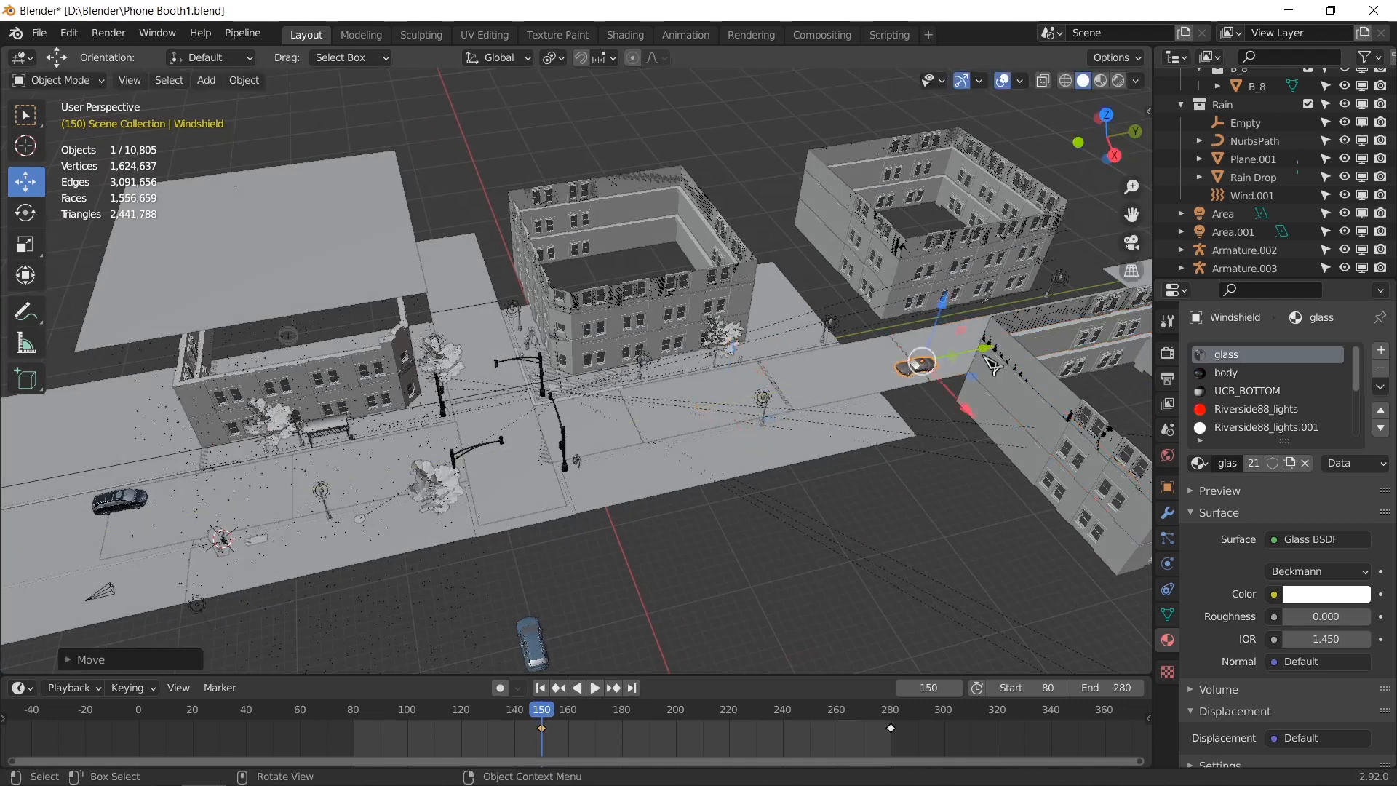
key("KP_0")
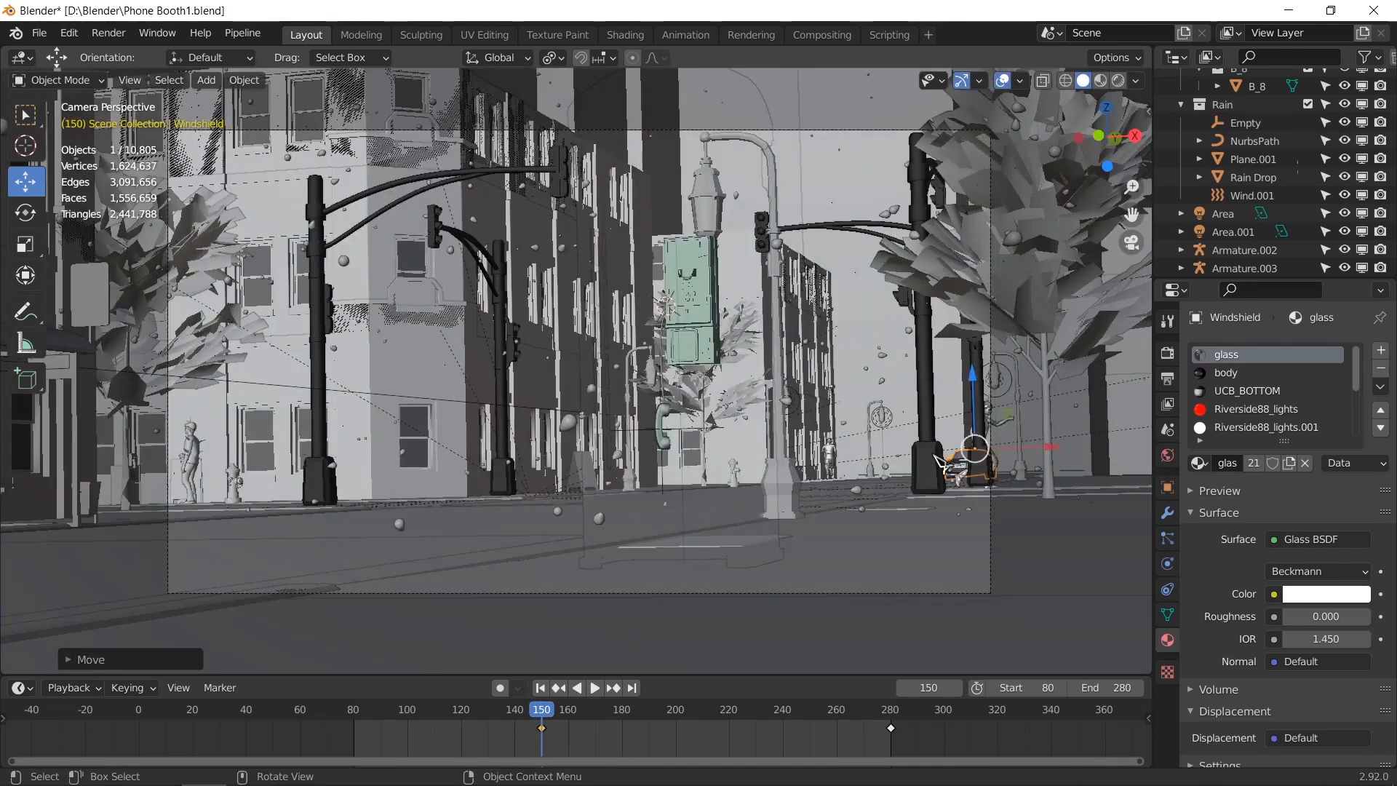
middle_click_drag(936, 458, 780, 521)
middle_click_drag(1020, 412, 836, 452, "shift")
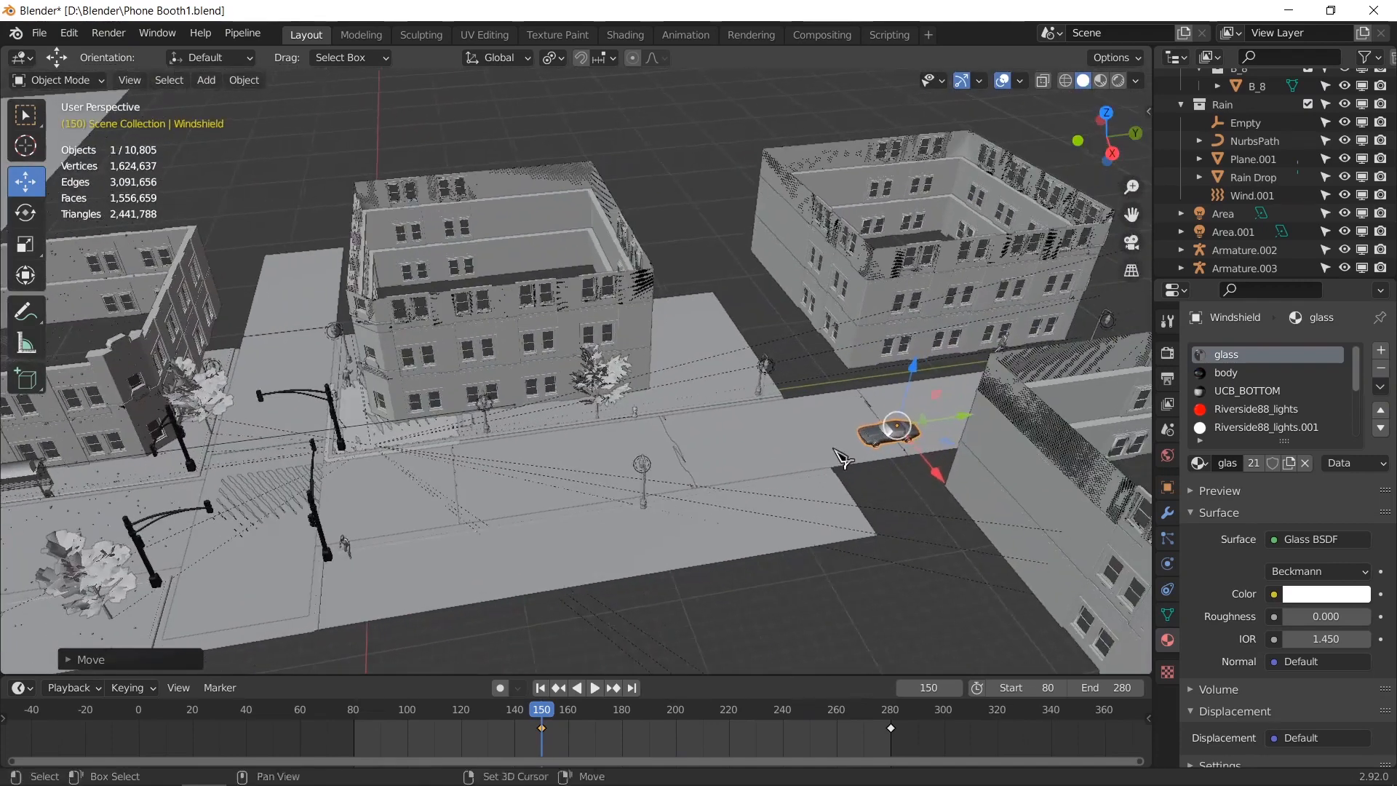
Step: Move the black car farther along positive Y beside the far building's corner and insert a keyframe at frame 150
key("g")
left_click(1057, 414)
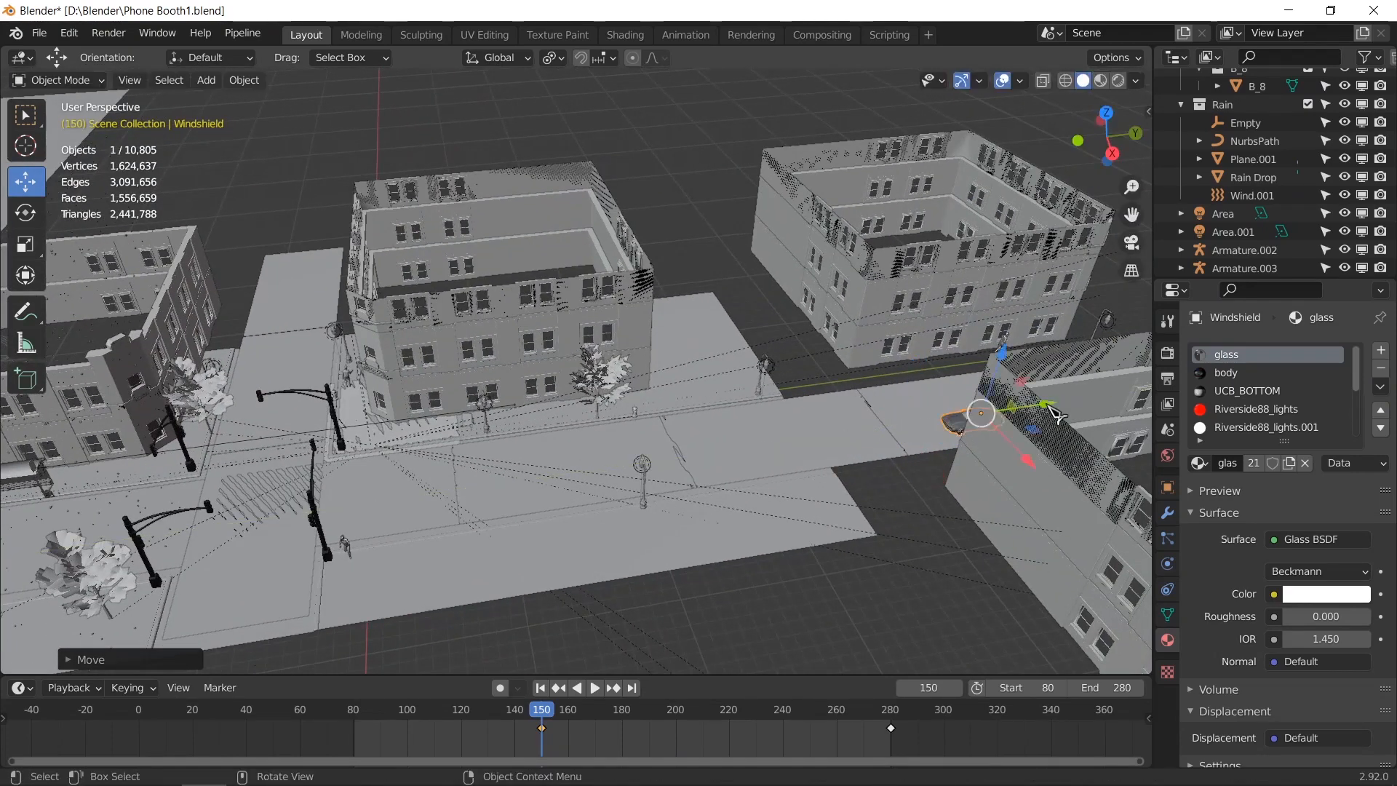
key("i")
left_click(1055, 405)
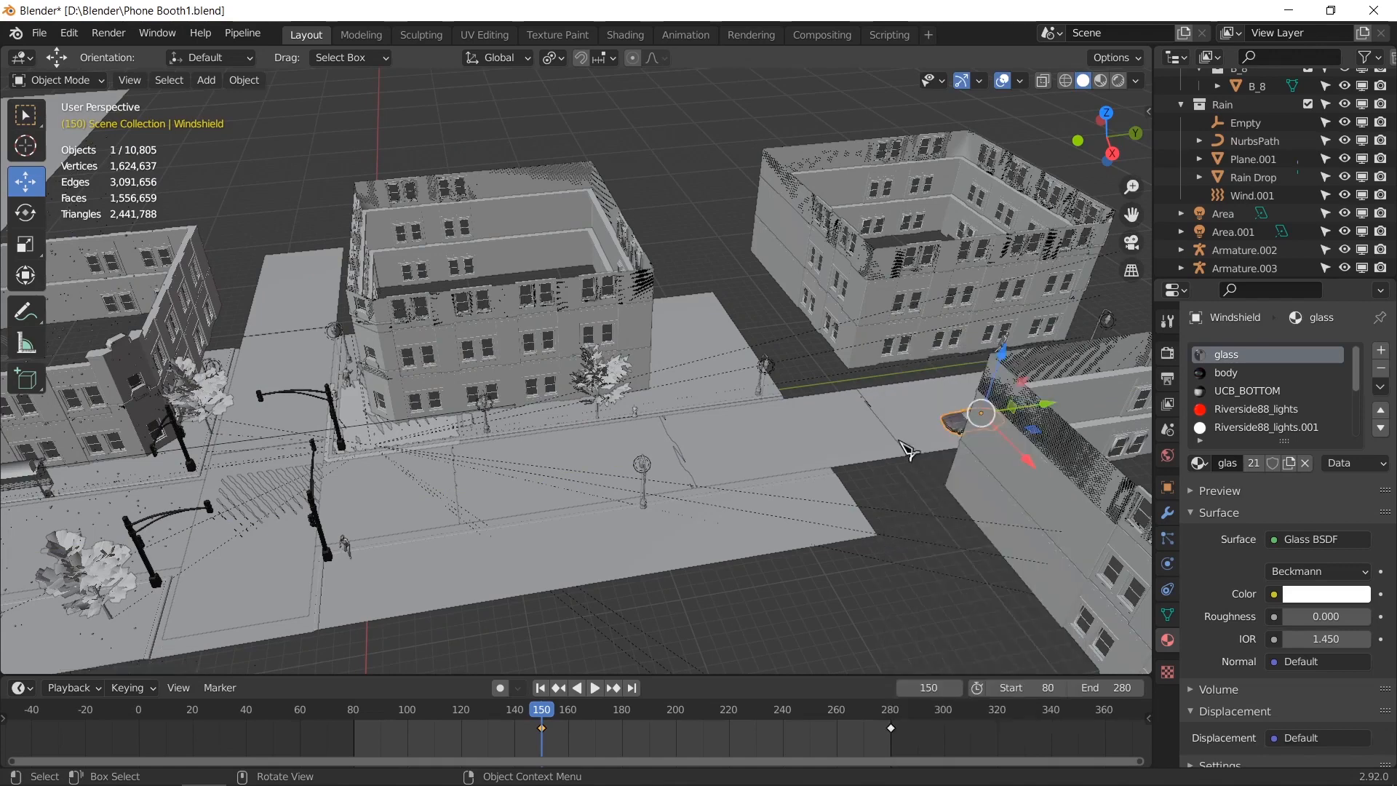
key("KP_0")
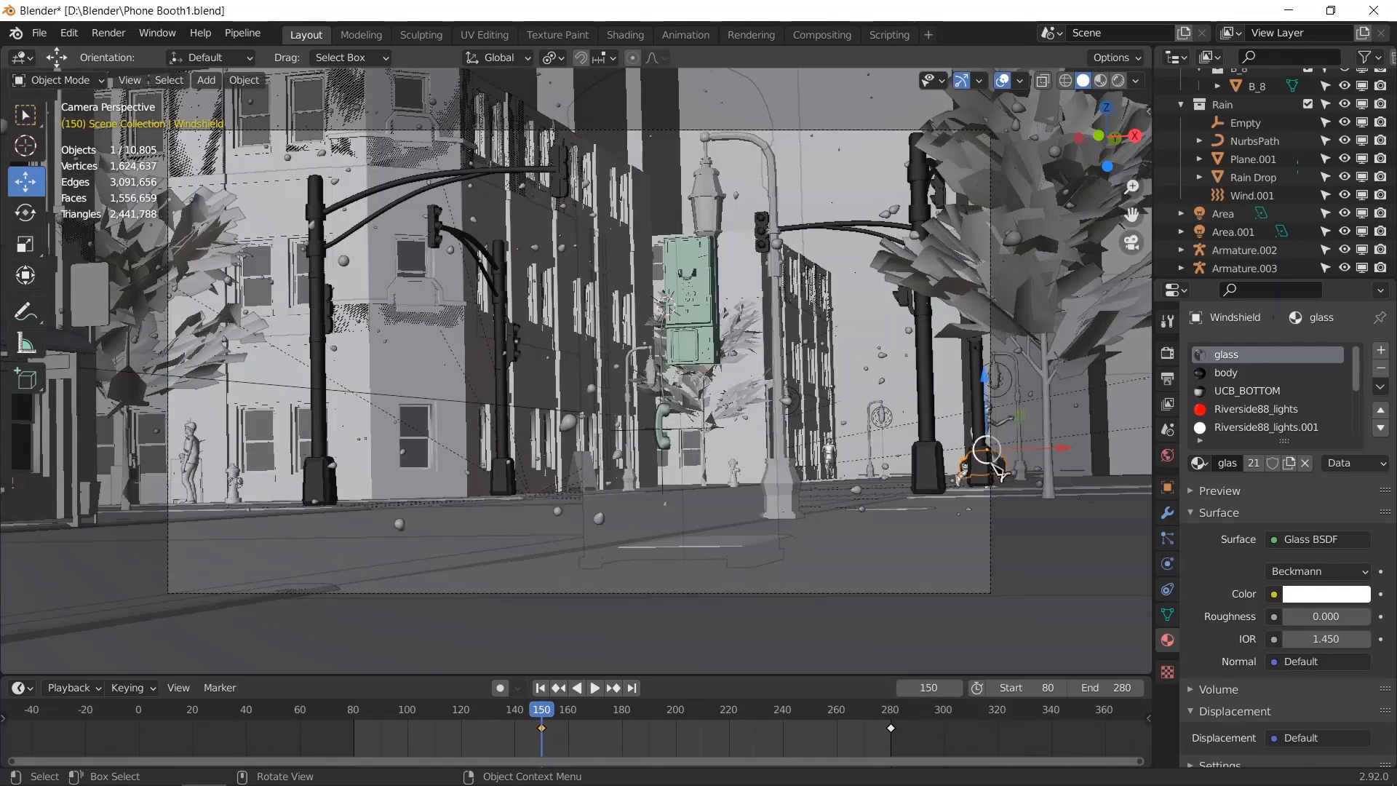
Step: Move the black car's first keyframe from frame 150 to frame 80 and replay its drive through the scene camera
left_click_drag(543, 732, 358, 745)
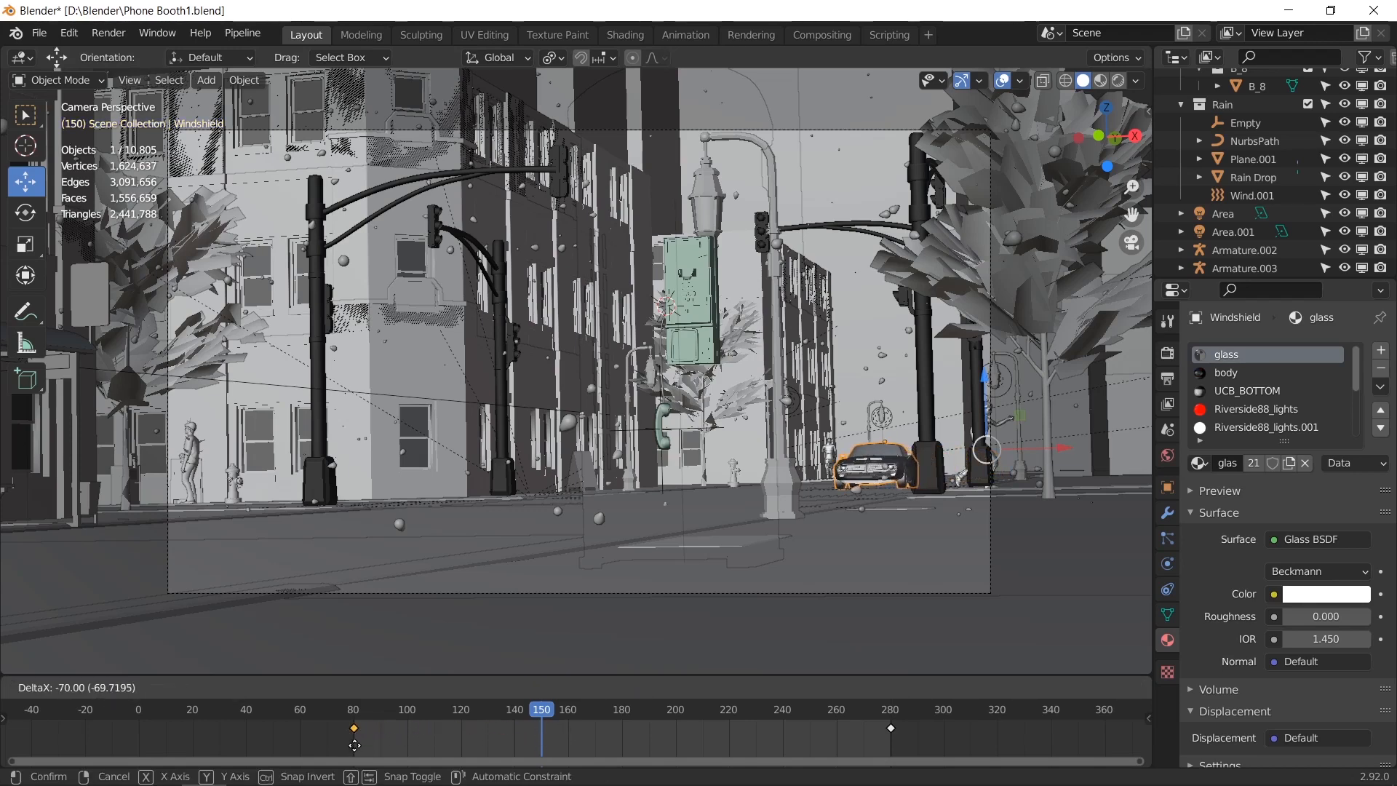
left_click_drag(354, 745, 354, 745)
left_click(354, 718)
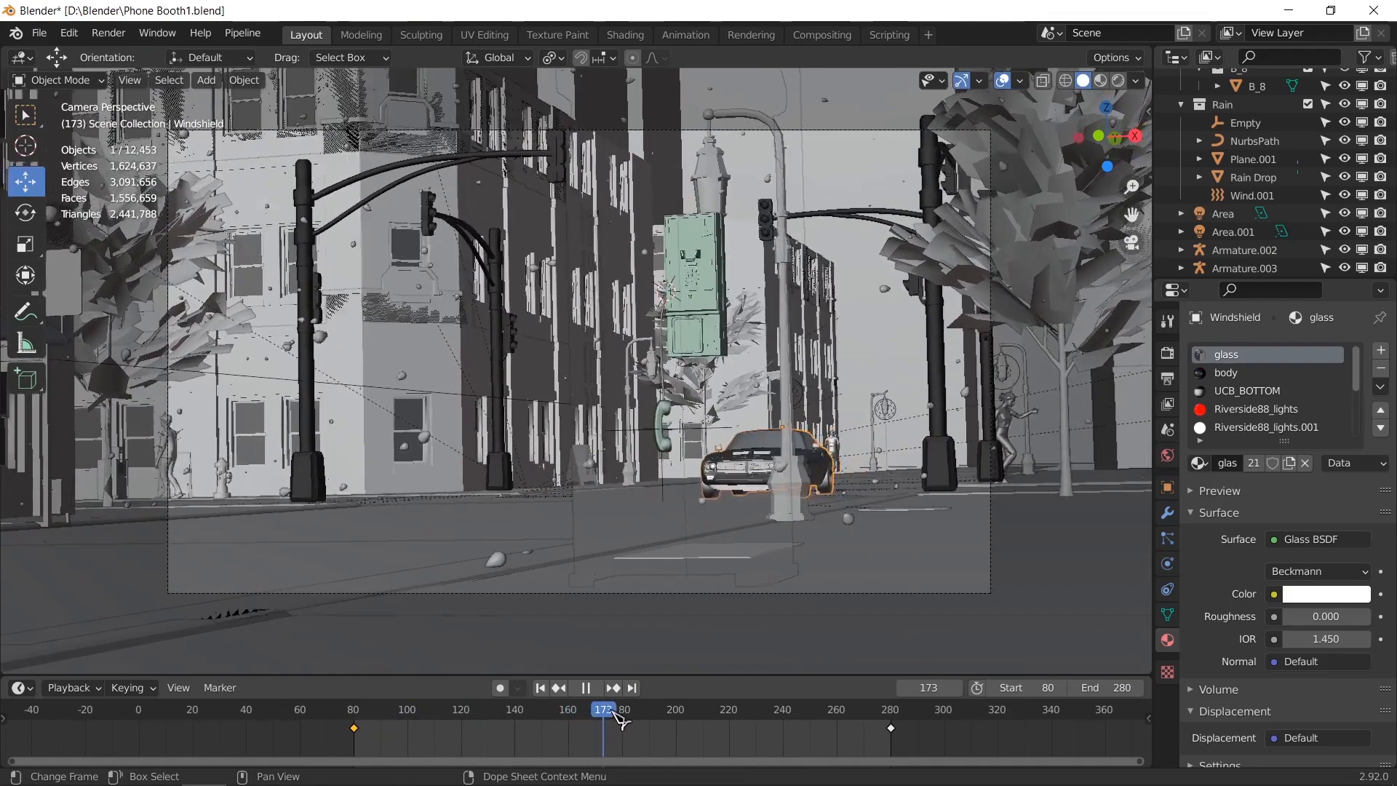
left_click(383, 720)
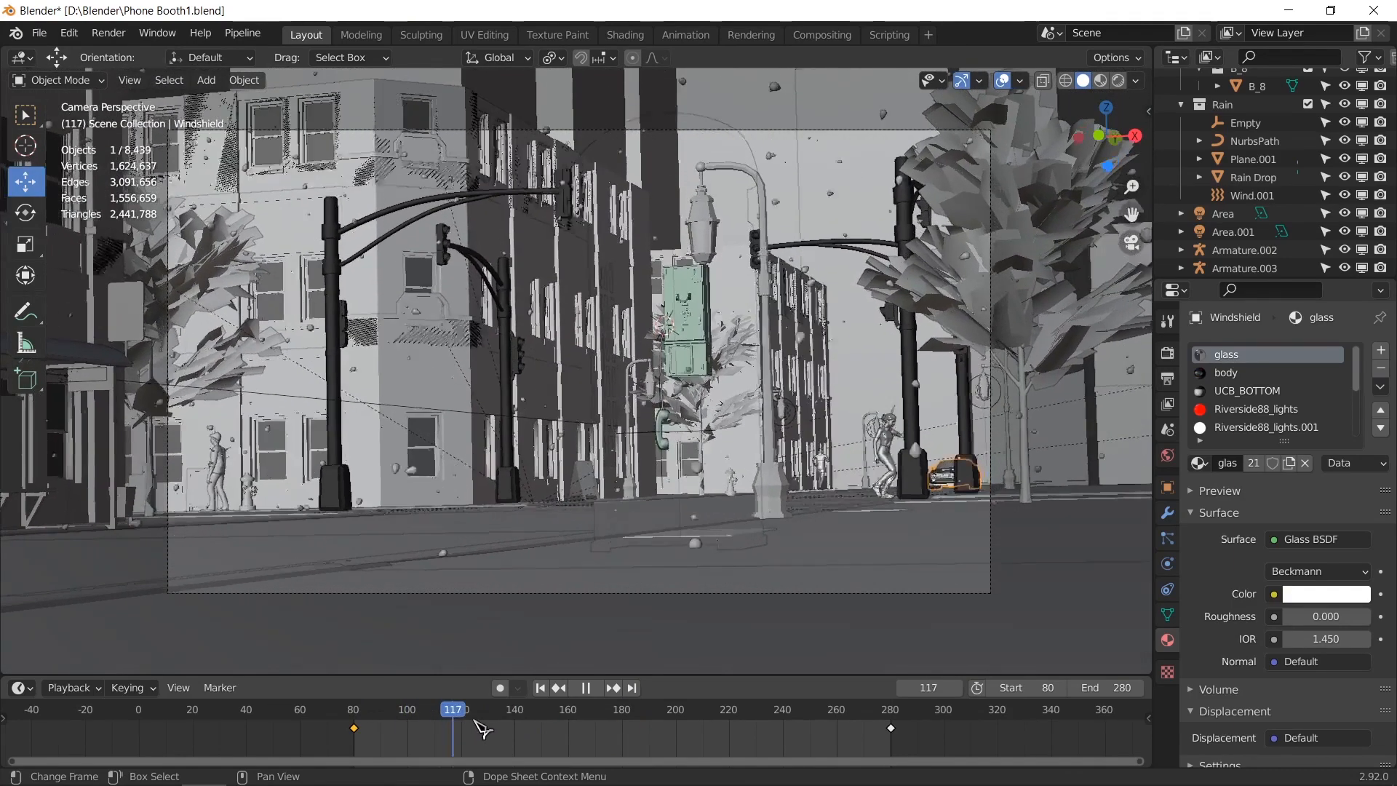
left_click_drag(542, 723, 744, 724)
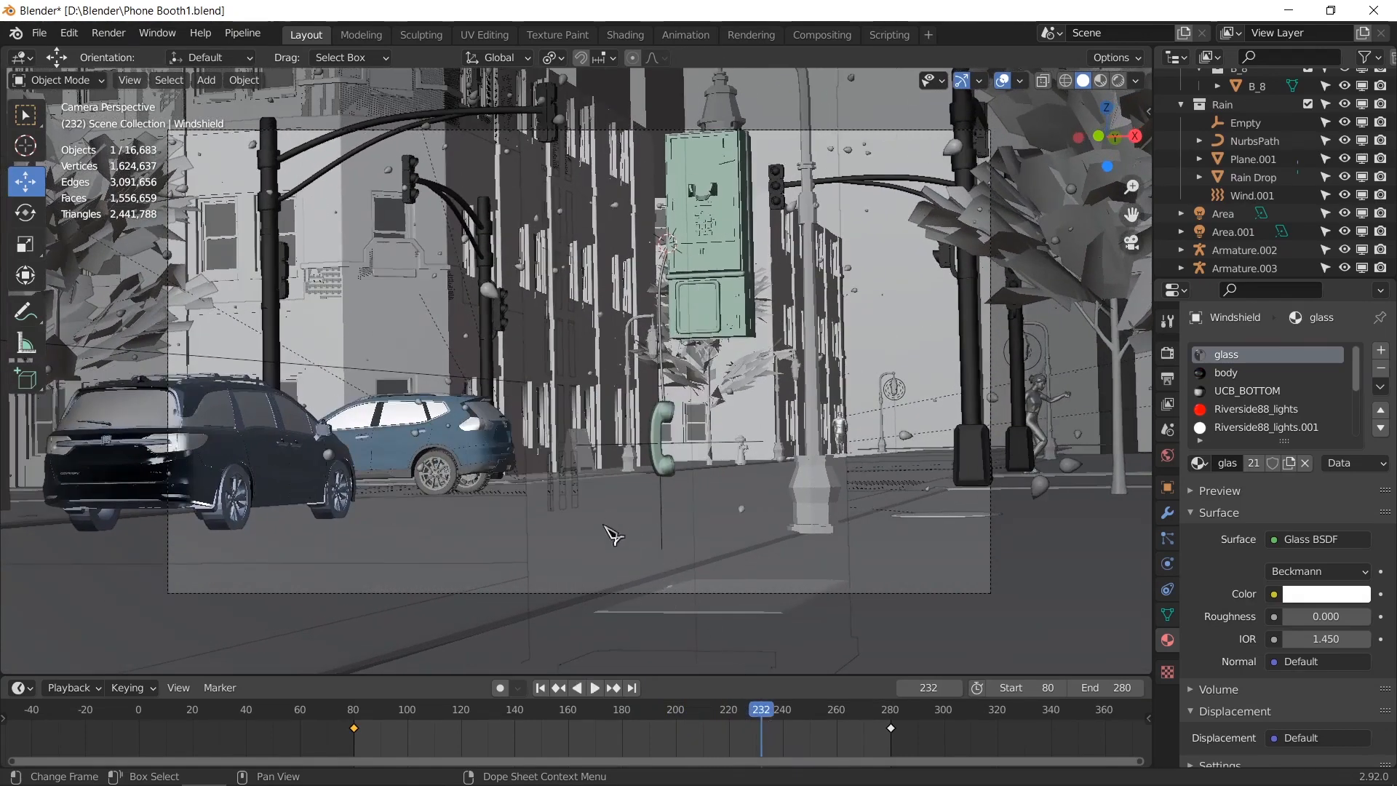
Step: Play the traffic animation from above the intersection and save the file
key("KP_0")
scroll(561, 545, "down", 3)
middle_click_drag(544, 547, 569, 570)
mouse_move(780, 711)
left_mouse_down()
mouse_move(903, 714)
mouse_move(732, 697)
mouse_move(797, 692)
left_mouse_up()
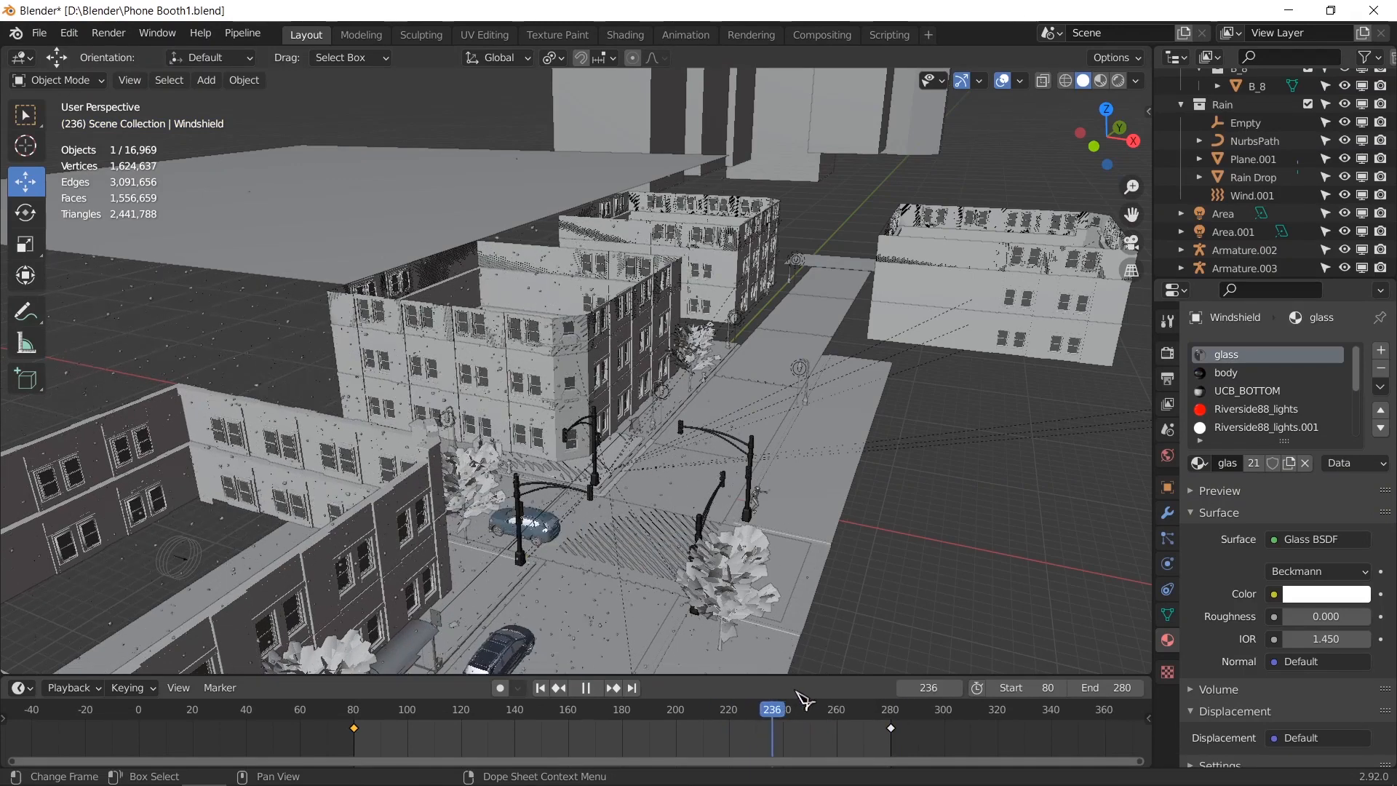
key("space")
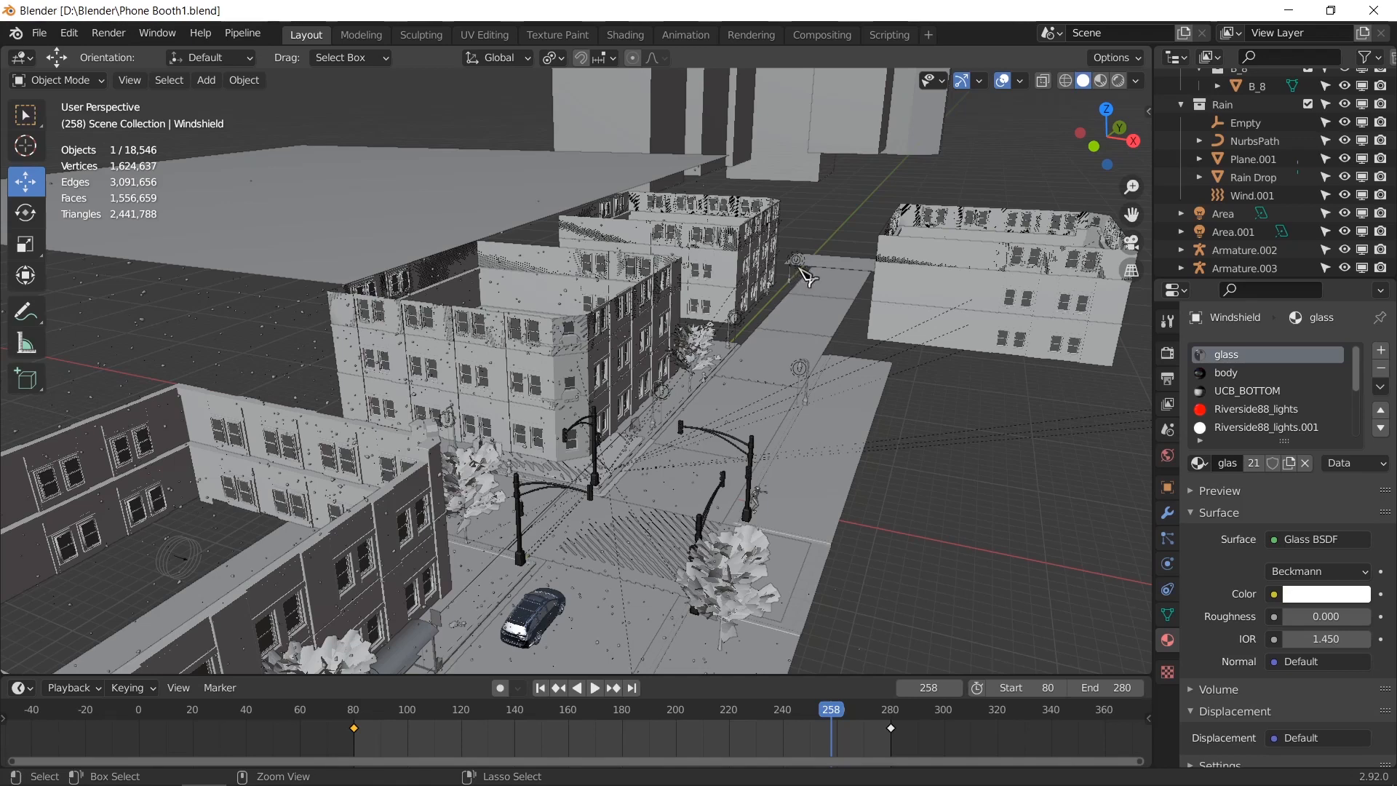
Step: Delete the street lamp at the far end of the street together with its point light
left_click(799, 268)
left_click(804, 274)
key("KP_Decimal")
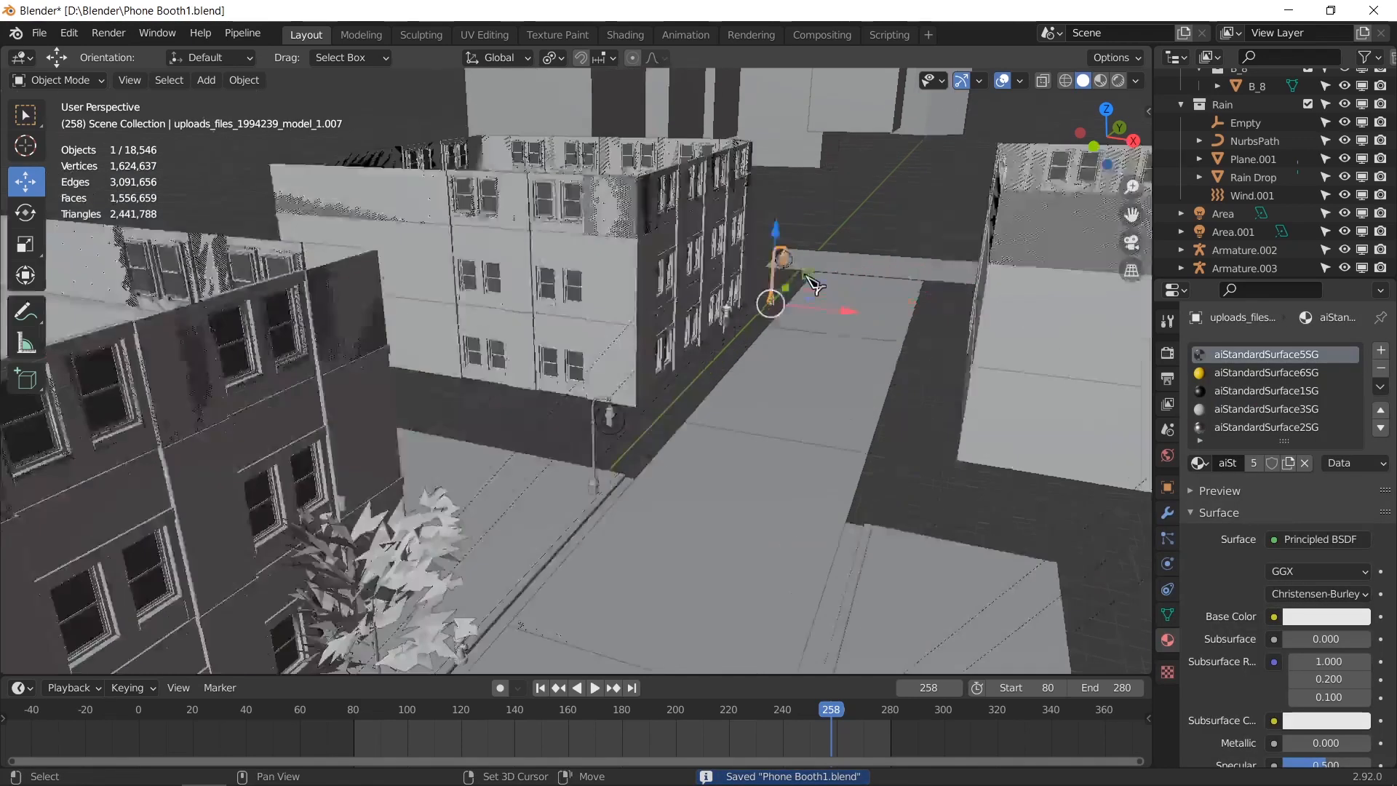
key("x")
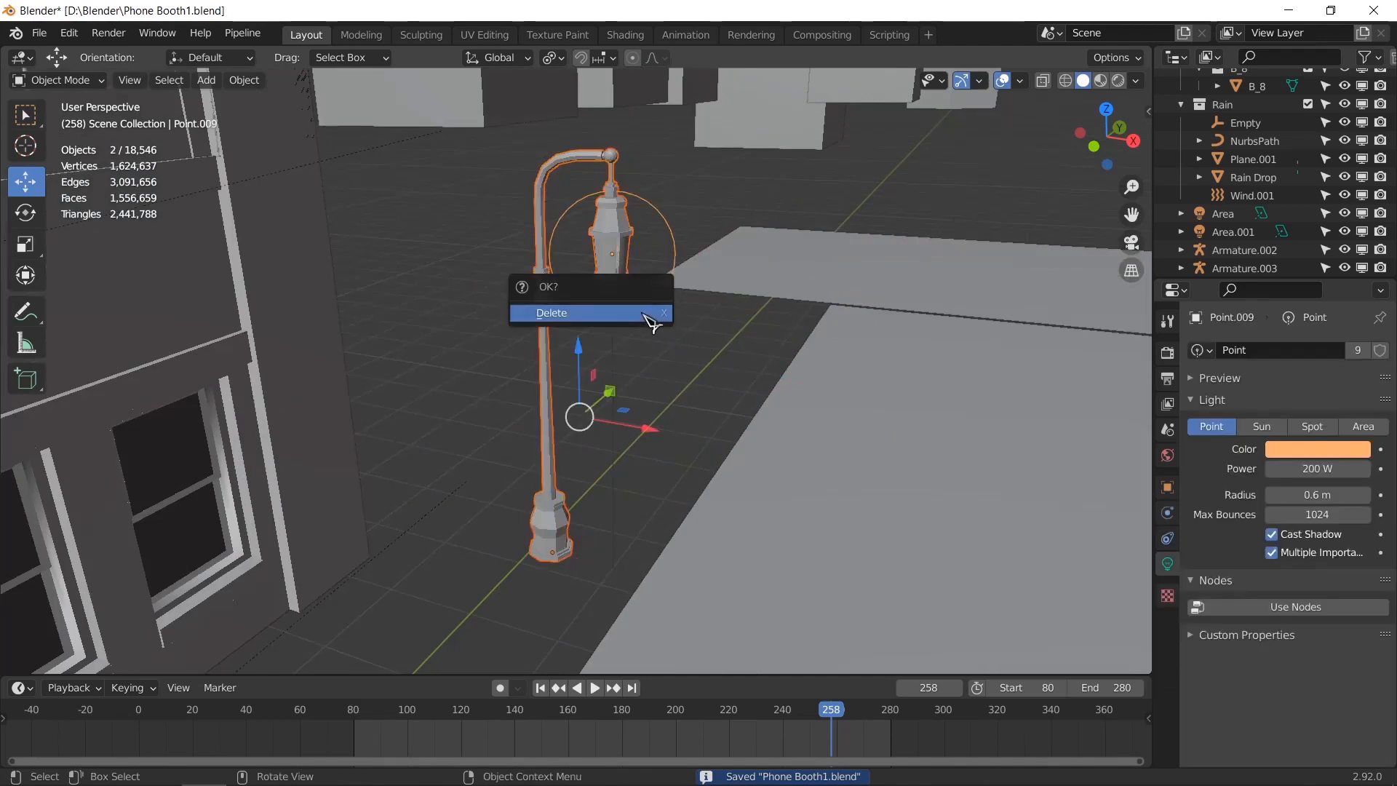
left_click(648, 323)
Step: Move Armature.003, the figure walking beside the far building, a short distance along positive X toward the road
scroll(640, 371, "down", 5)
middle_click_drag(460, 493, 518, 481)
left_click(518, 478)
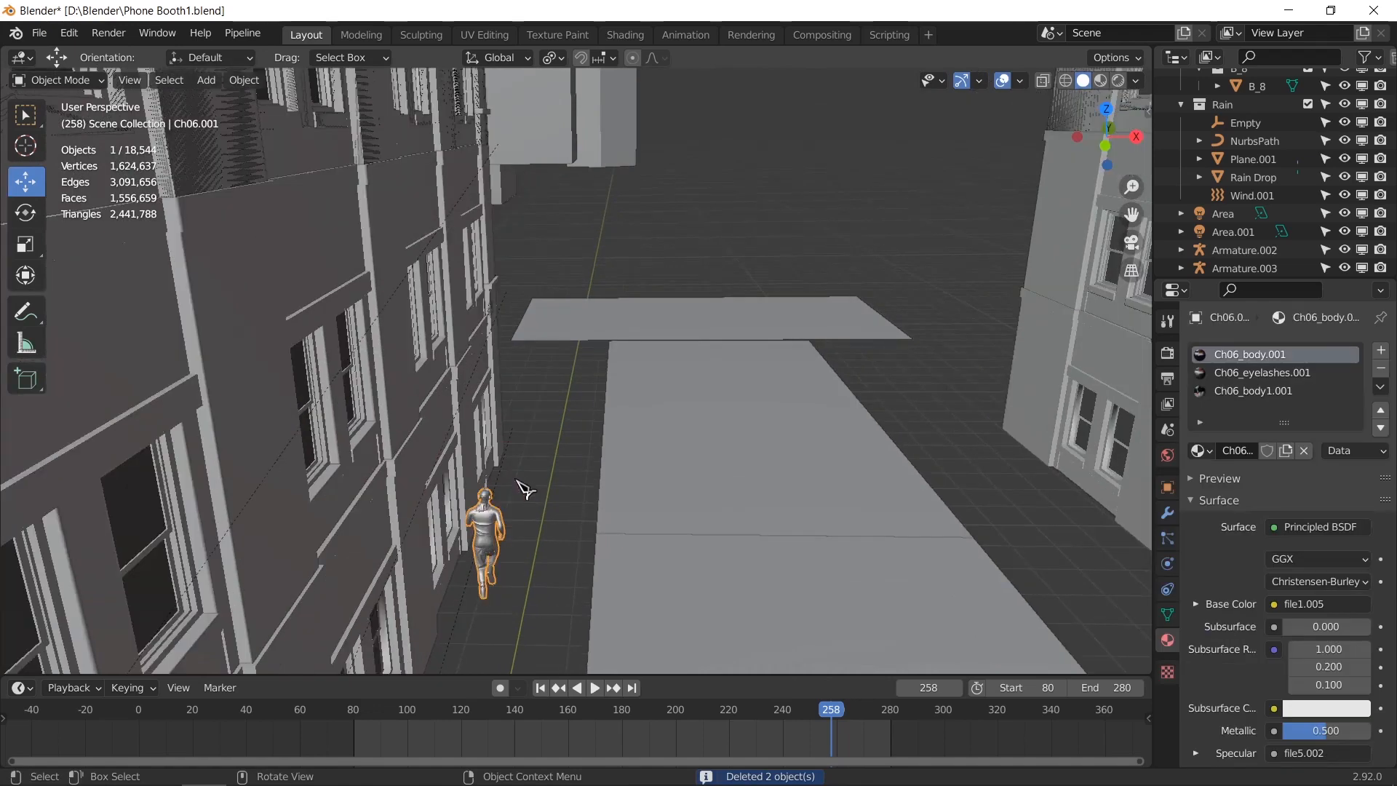
left_click(512, 502)
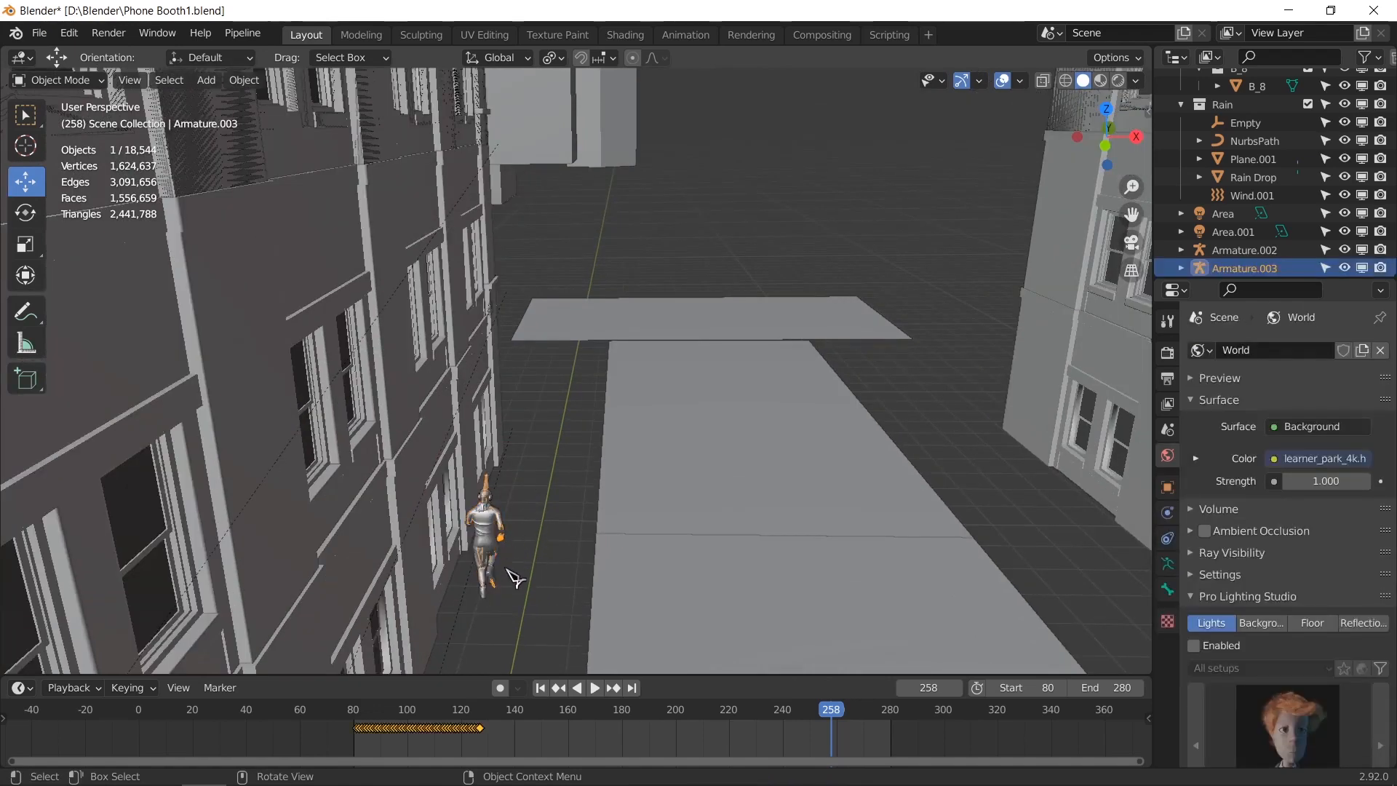
scroll(515, 579, "down", 4)
left_click_drag(544, 587, 583, 586)
key("KP_0")
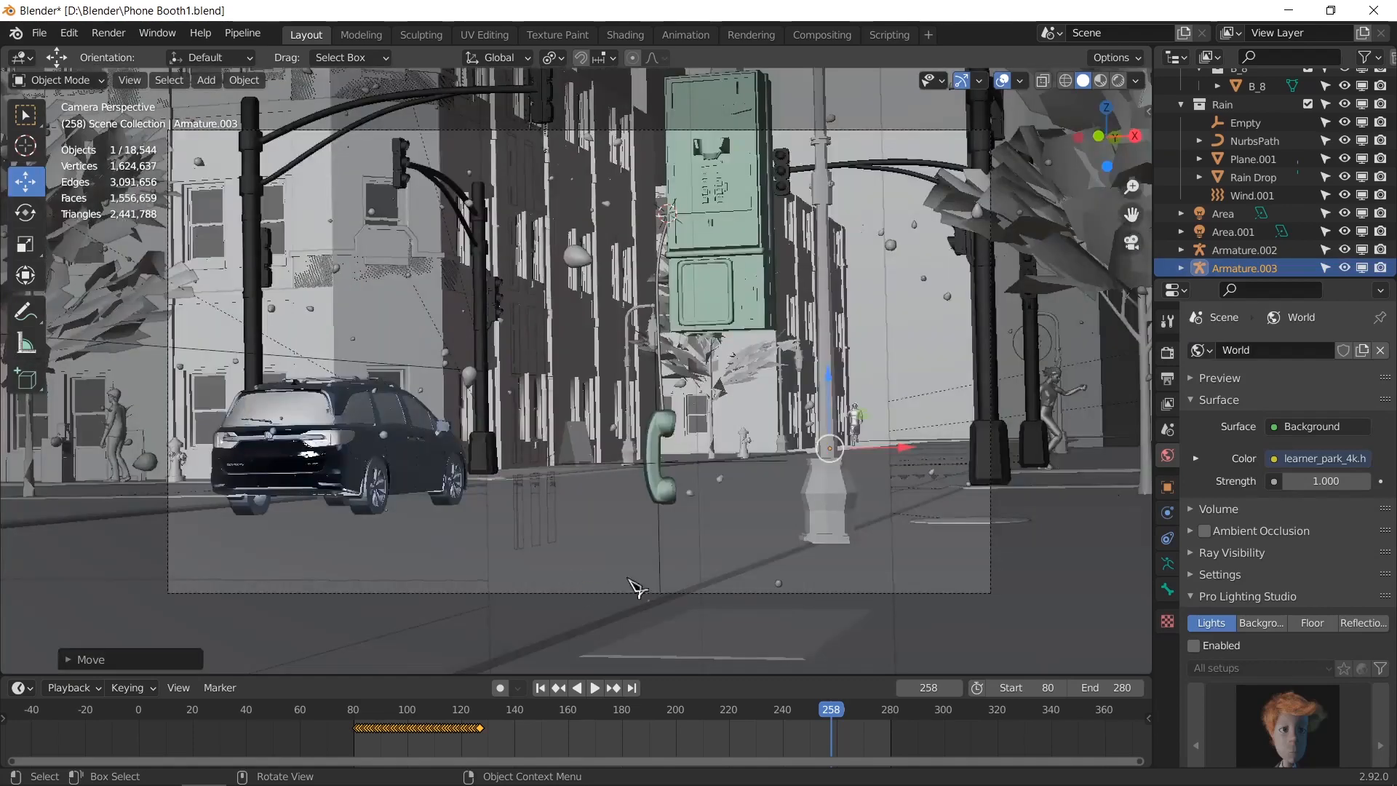
Step: Check the walking figure's placement from above and through the scene camera, and save the file
middle_click_drag(959, 442, 907, 466)
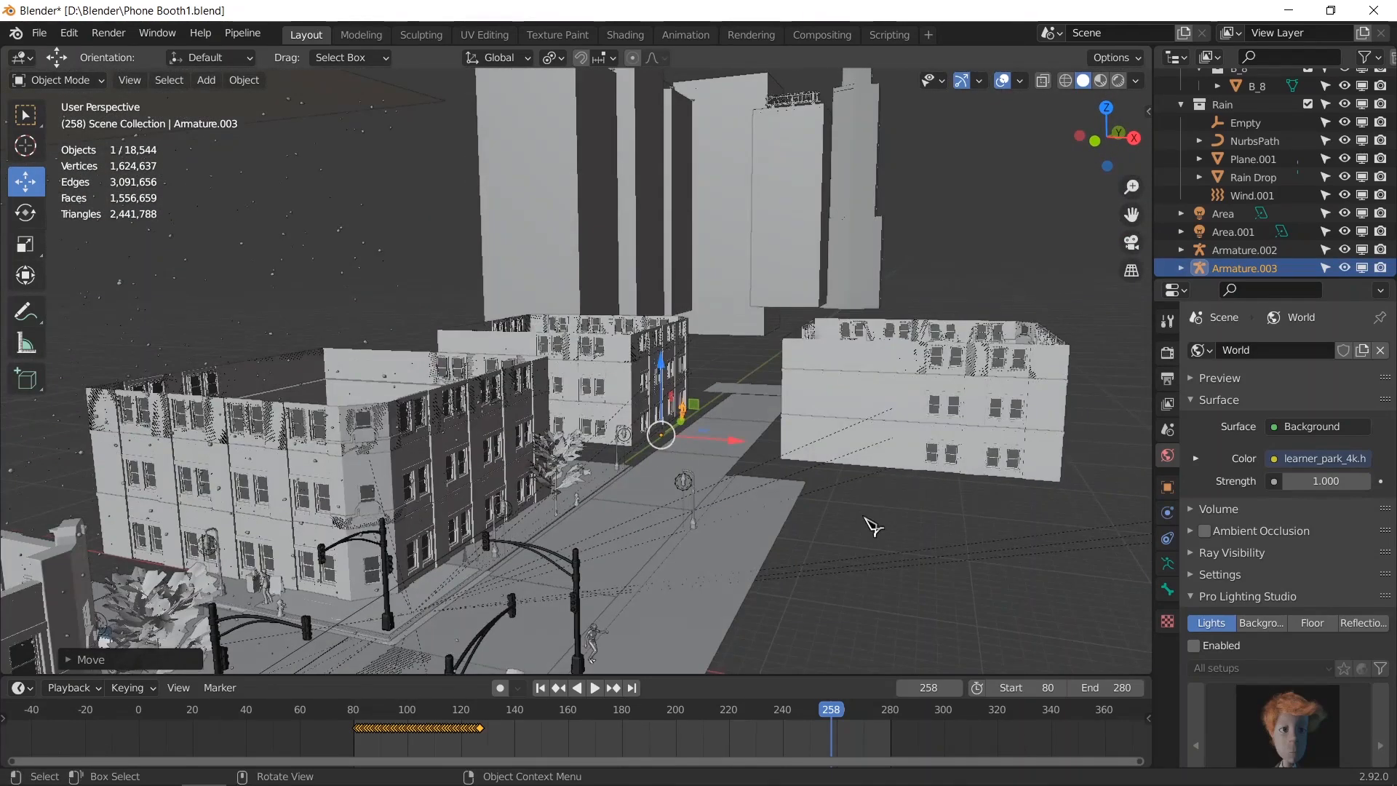
key("KP_0")
left_click(919, 420)
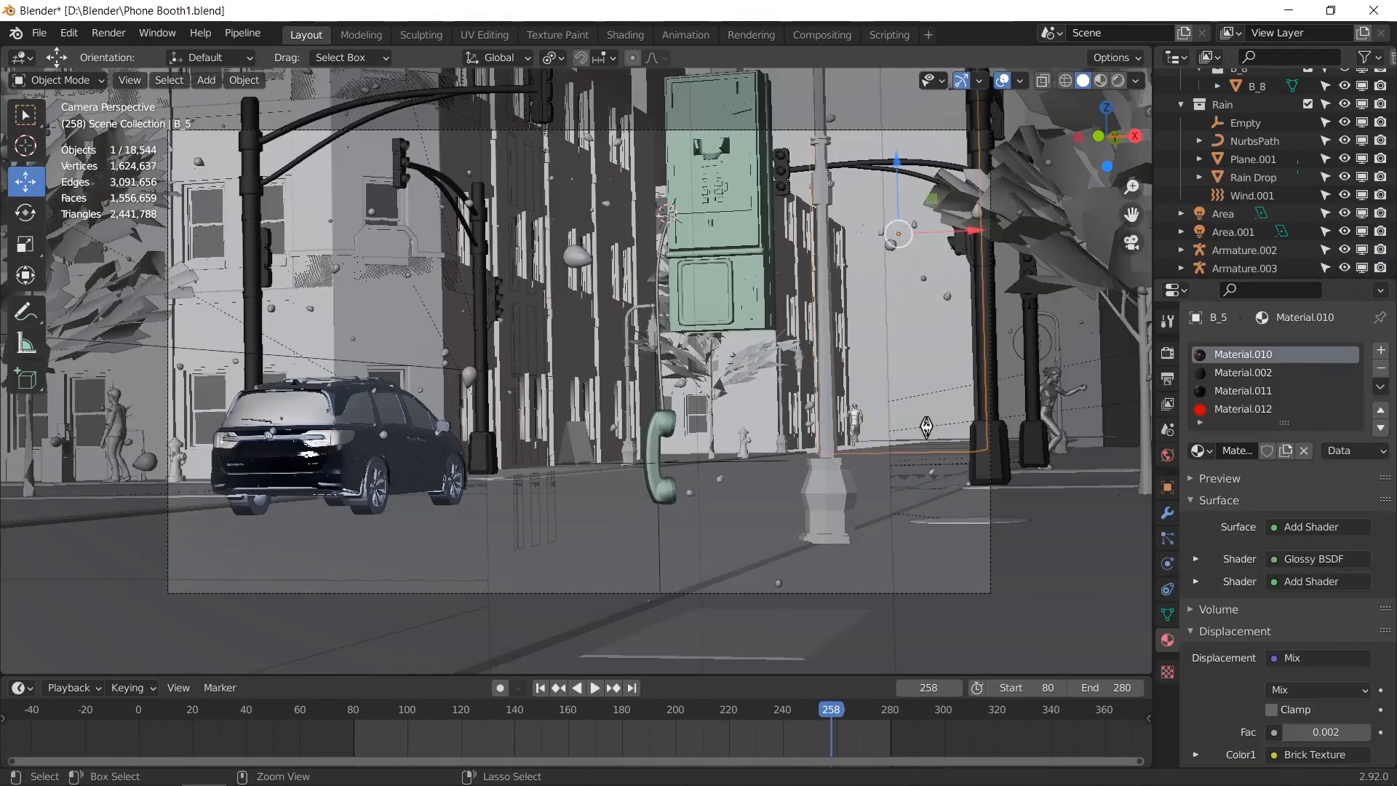
key("ctrl+s")
Step: Play and scrub the animation between frames 80 and 280 through the scene camera to examine the characters and cars
left_click(379, 713)
key("space")
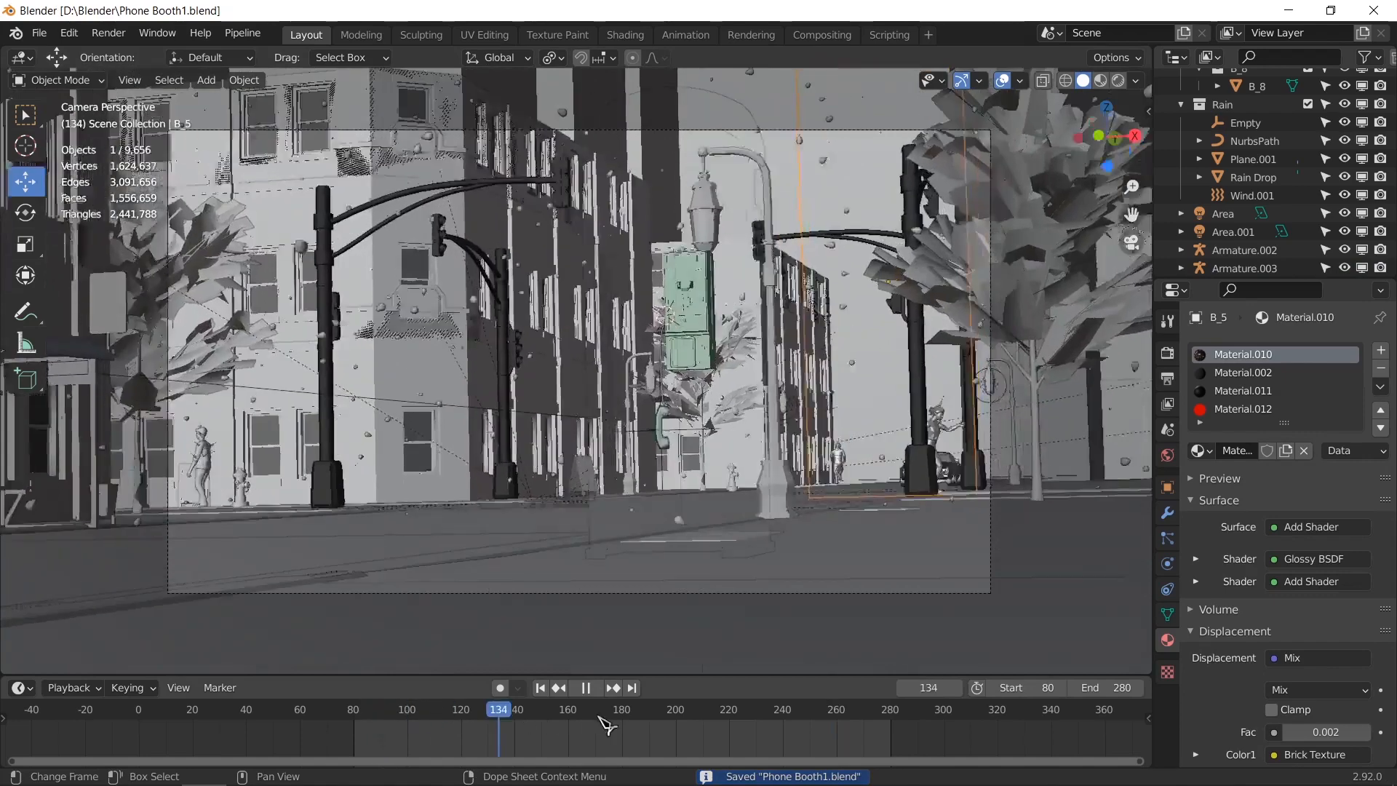
left_click_drag(607, 724, 882, 727)
key("space")
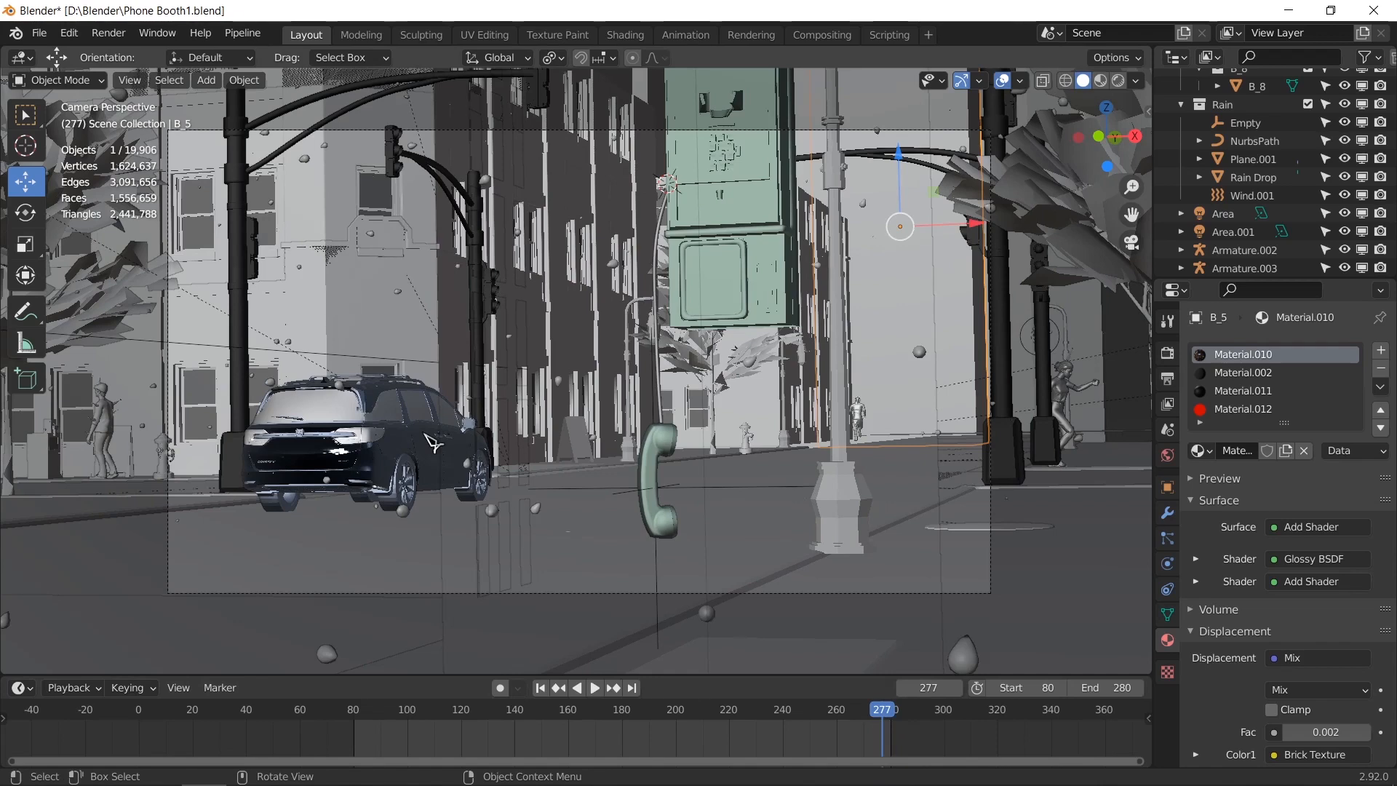
left_click(679, 717)
key("space")
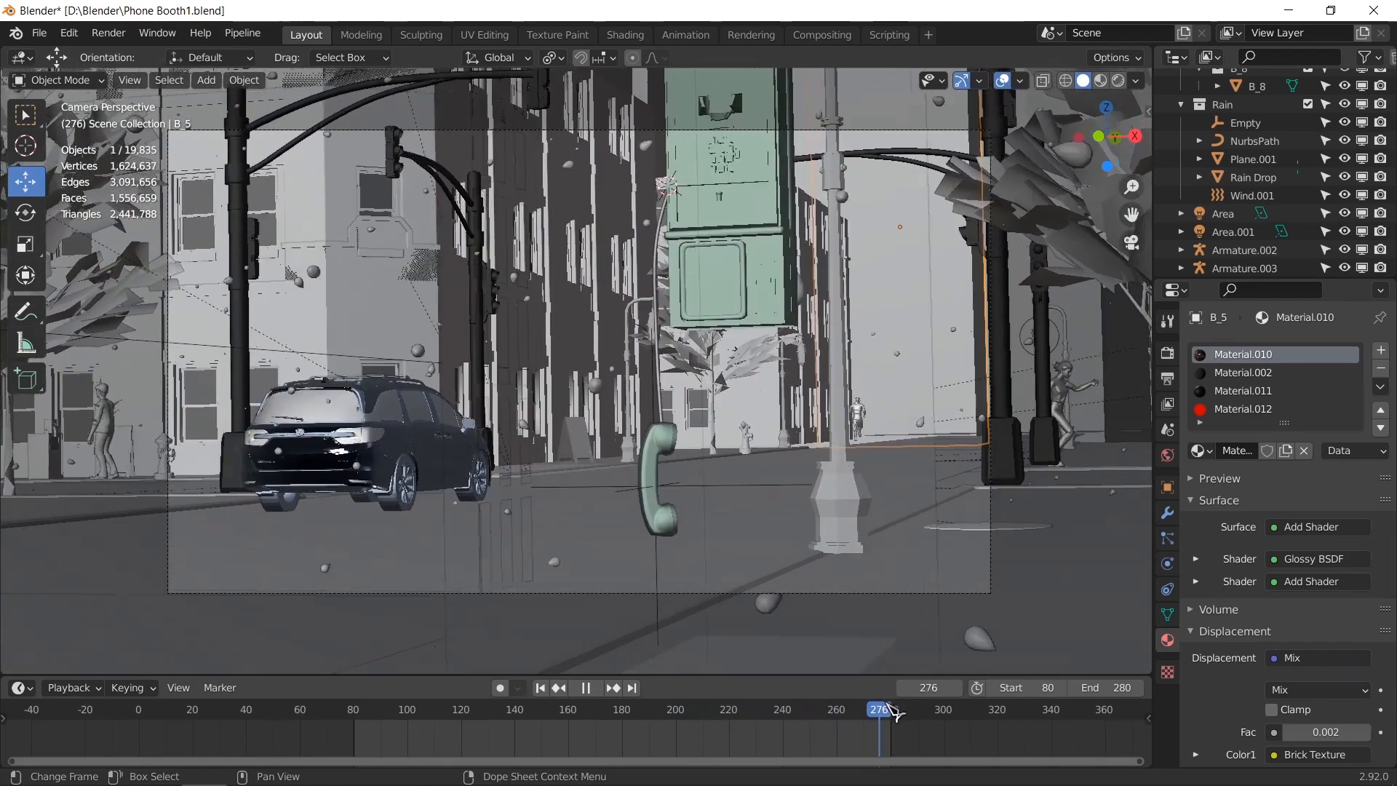
left_click_drag(837, 713, 756, 709)
left_click_drag(424, 707, 621, 710)
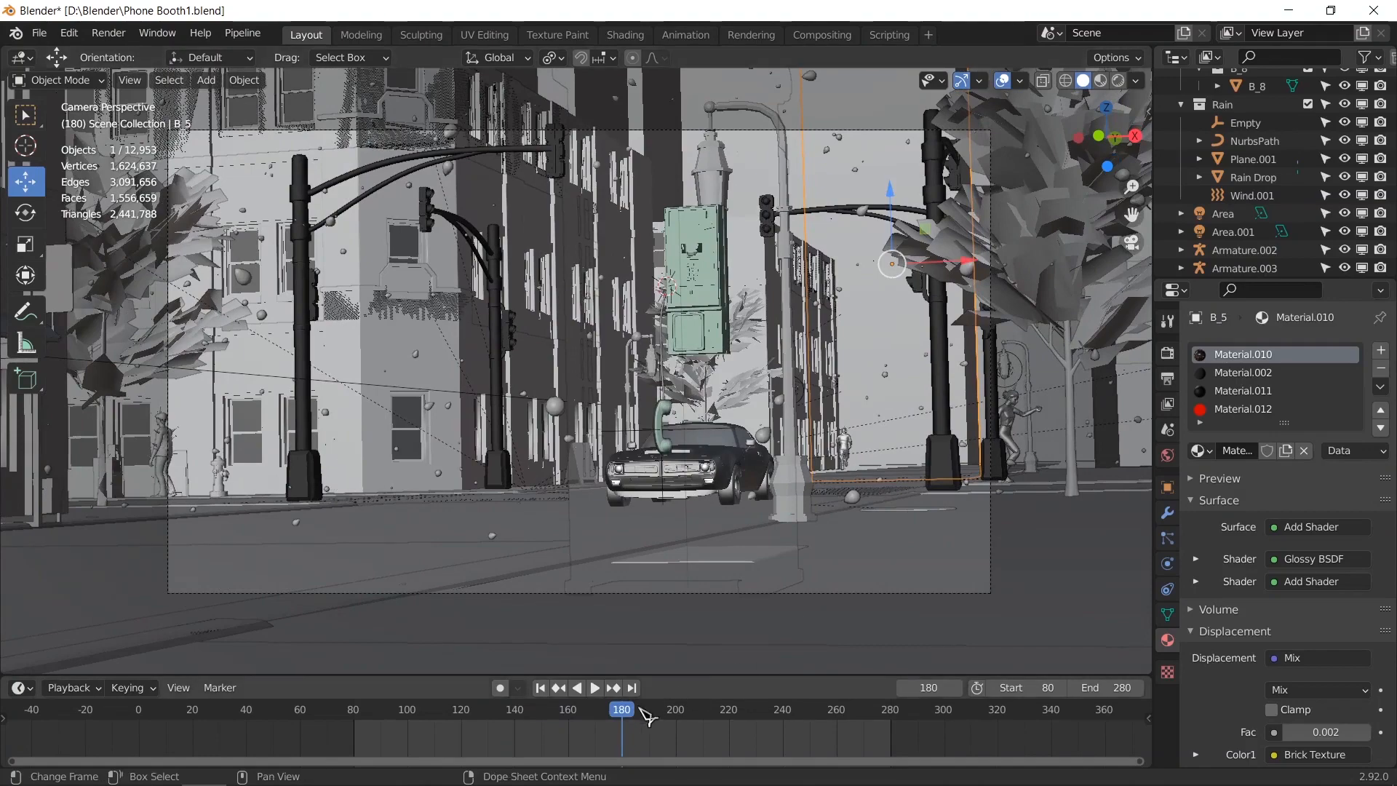
key("space")
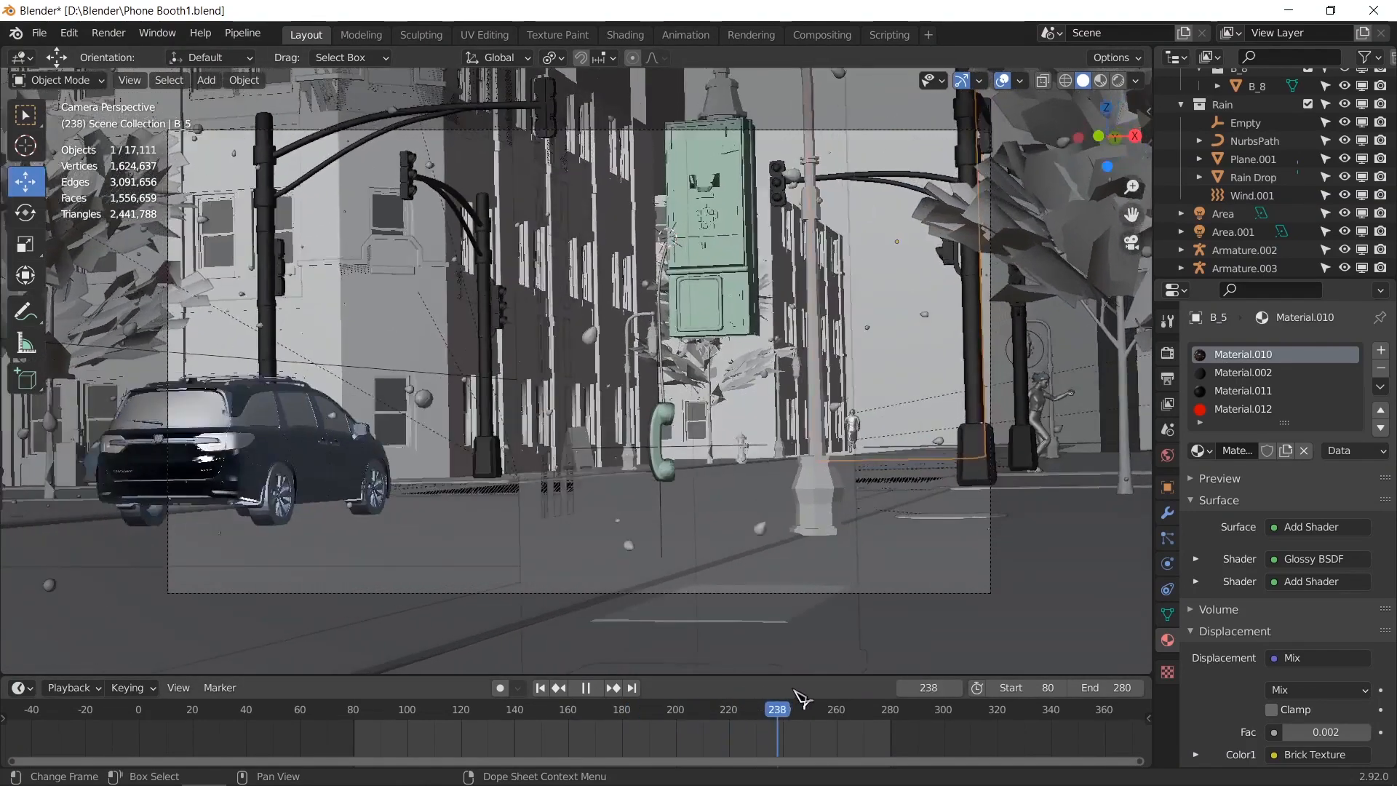
left_click_drag(919, 693, 364, 713)
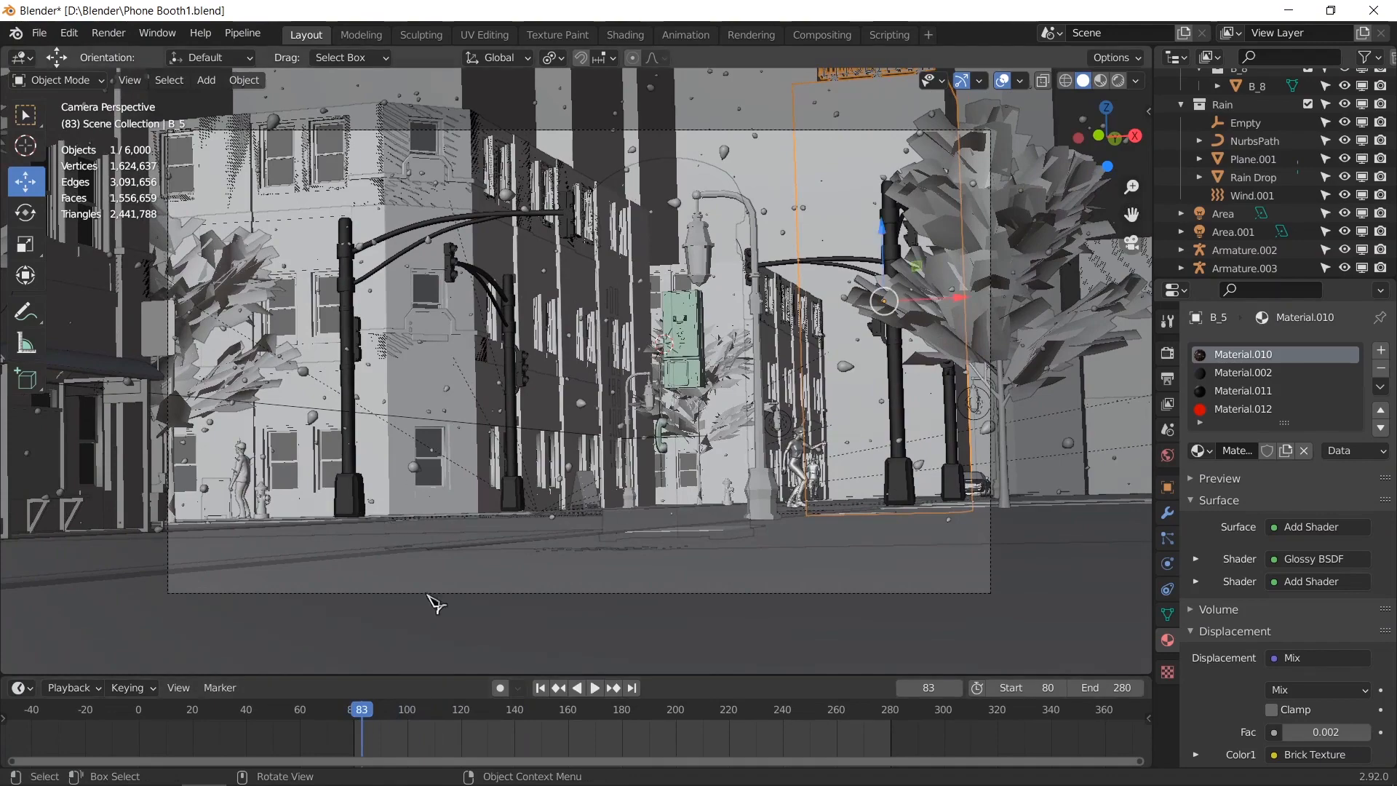
Step: Select the blue car standing off the road beside the intersection and view the scene from directly above
mouse_move(361, 713)
left_mouse_down()
mouse_move(639, 721)
mouse_move(385, 713)
left_mouse_up()
key("KP_0")
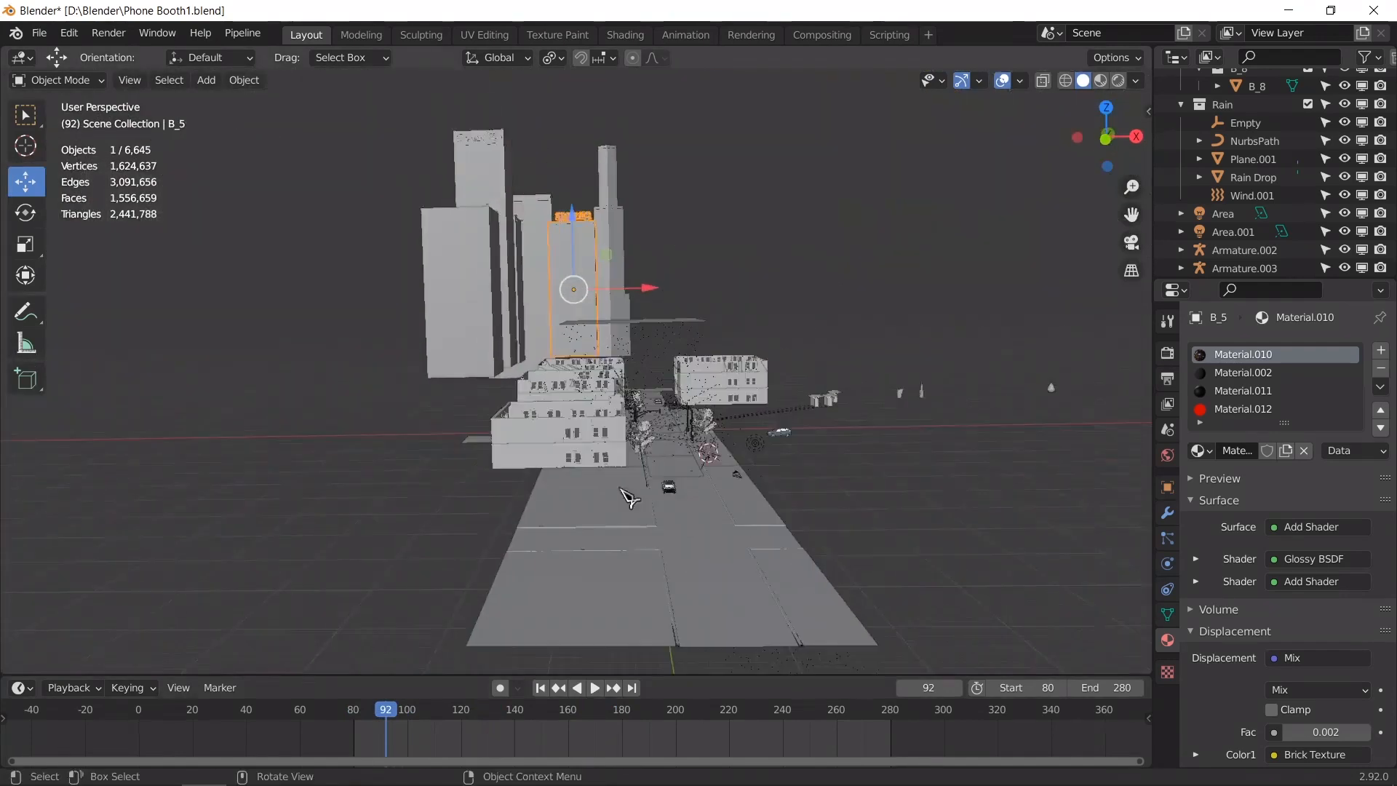
middle_click_drag(686, 466, 703, 509)
scroll(702, 502, "up", 3)
middle_click_drag(703, 429, 560, 291, "shift")
scroll(694, 464, "up", 4)
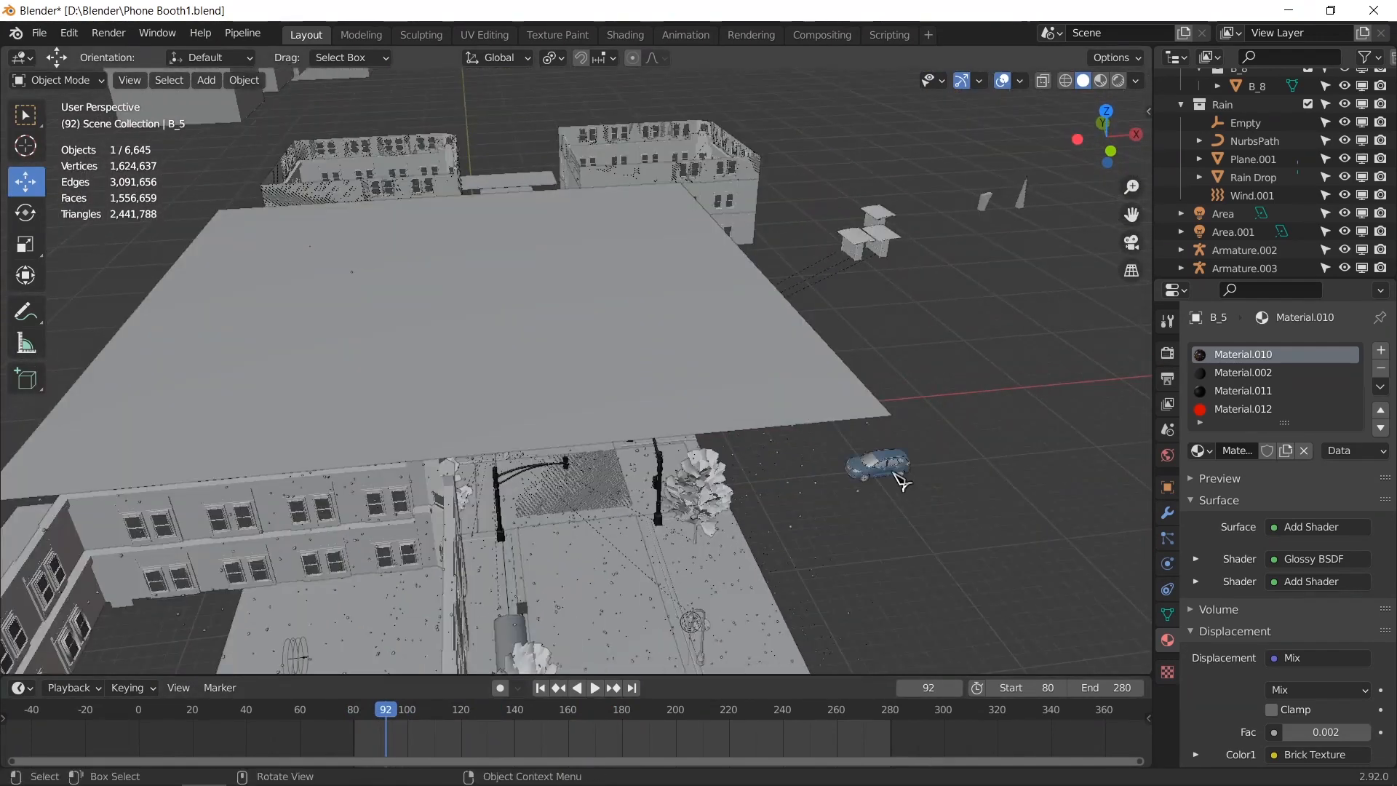
left_click(901, 480)
middle_click_drag(901, 481, 800, 534)
key("KP_7")
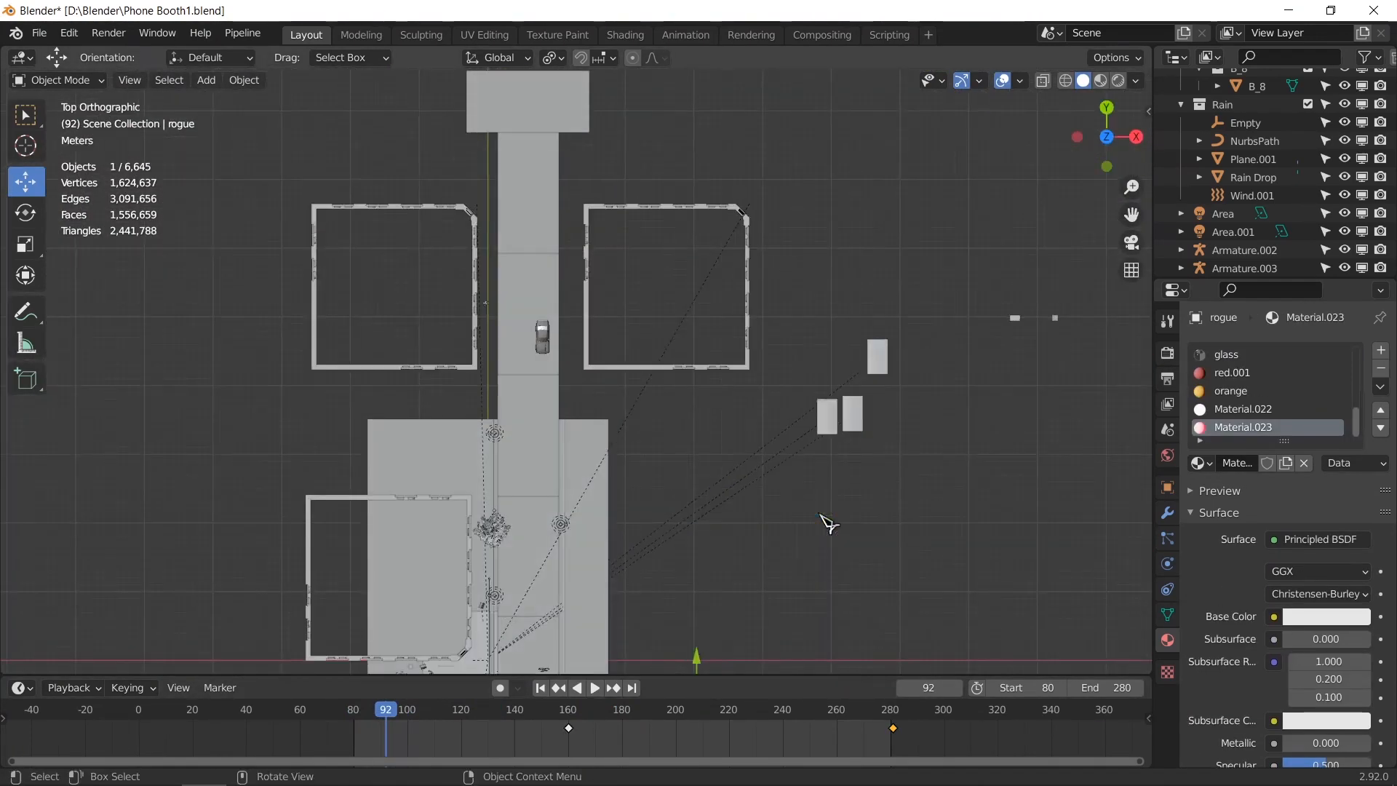
Step: Rotate the blue car 180 degrees about the Z axis
scroll(815, 512, "down", 1)
middle_click_drag(766, 486, 729, 311, "shift")
key("r")
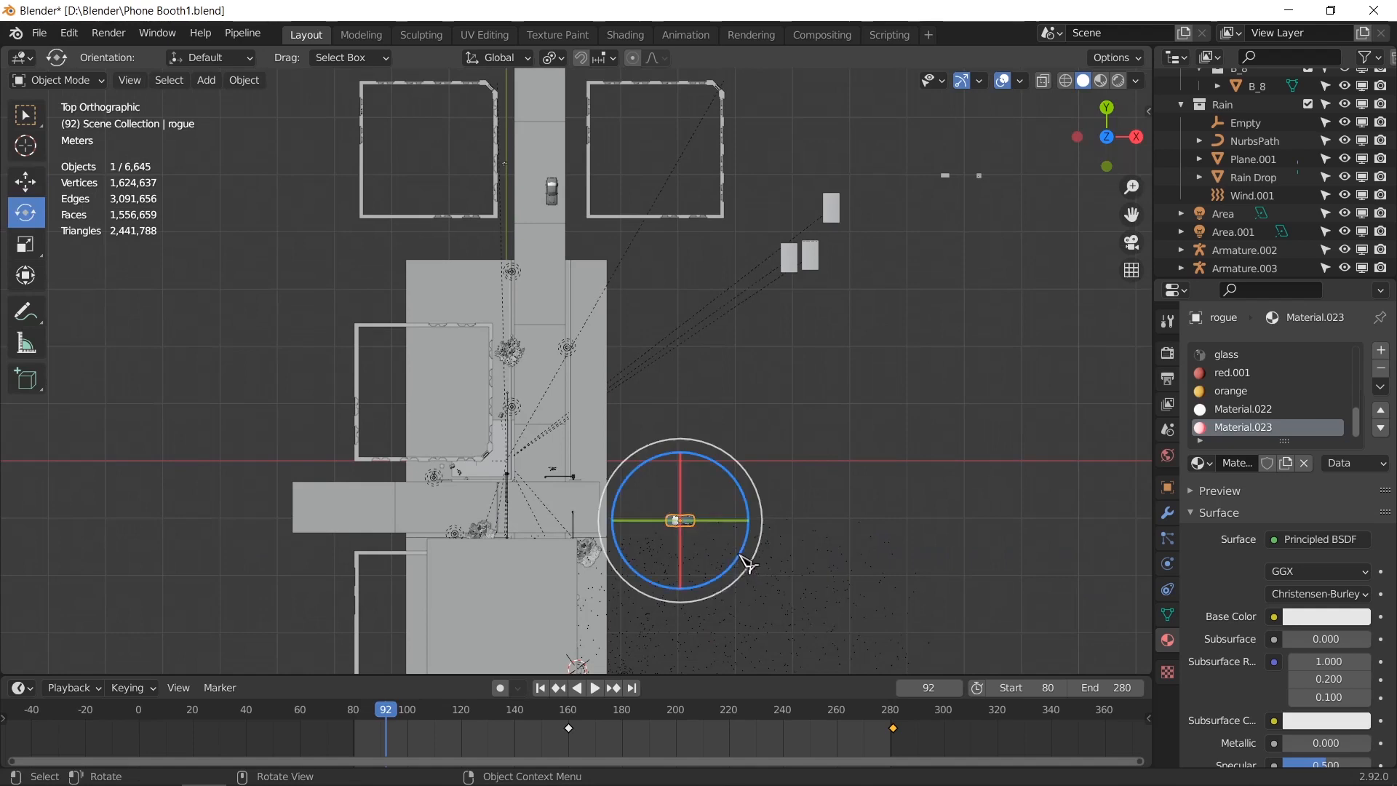
left_click_drag(747, 563, 739, 538)
type("180")
key("Return")
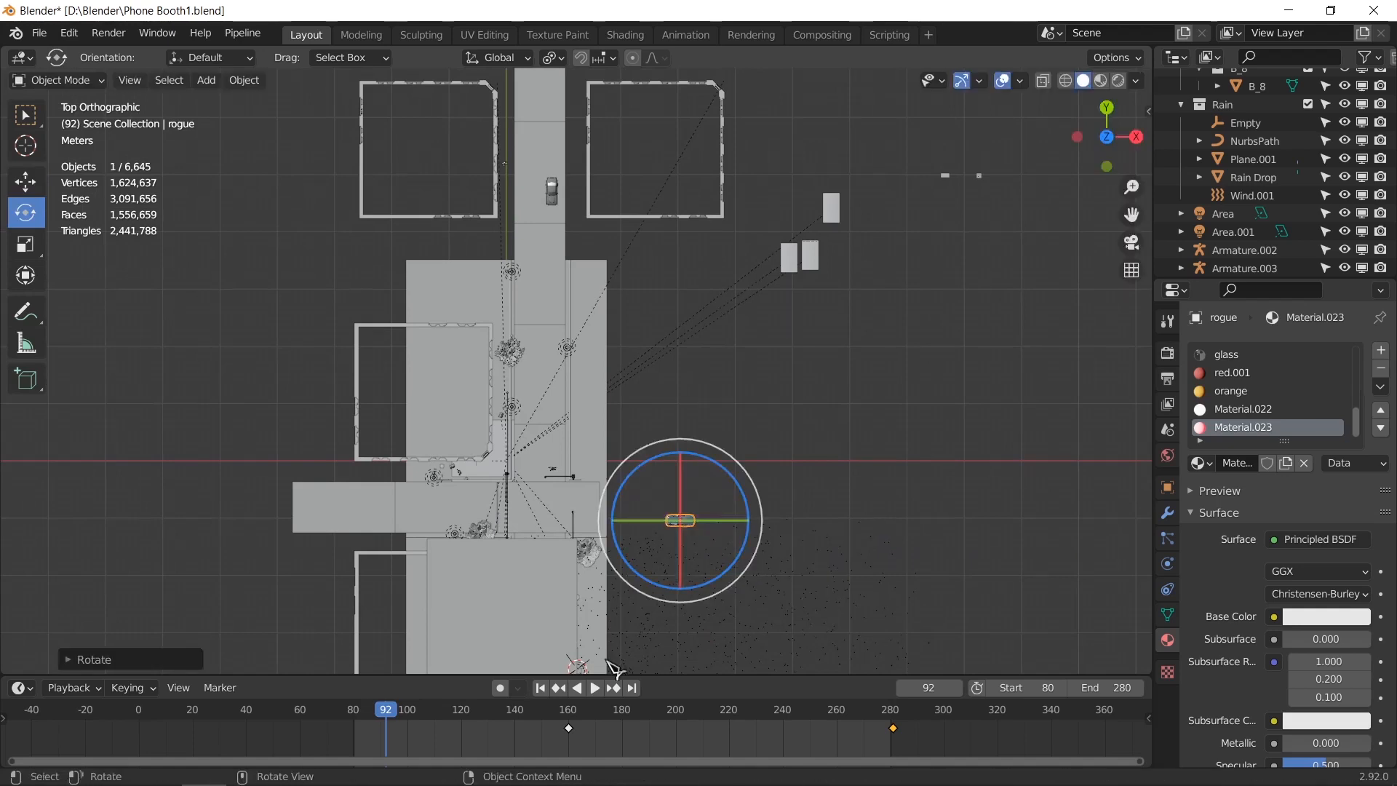
Step: Go to frame 159 and delete the blue car's keyframes
left_click_drag(582, 719, 566, 720)
key("x")
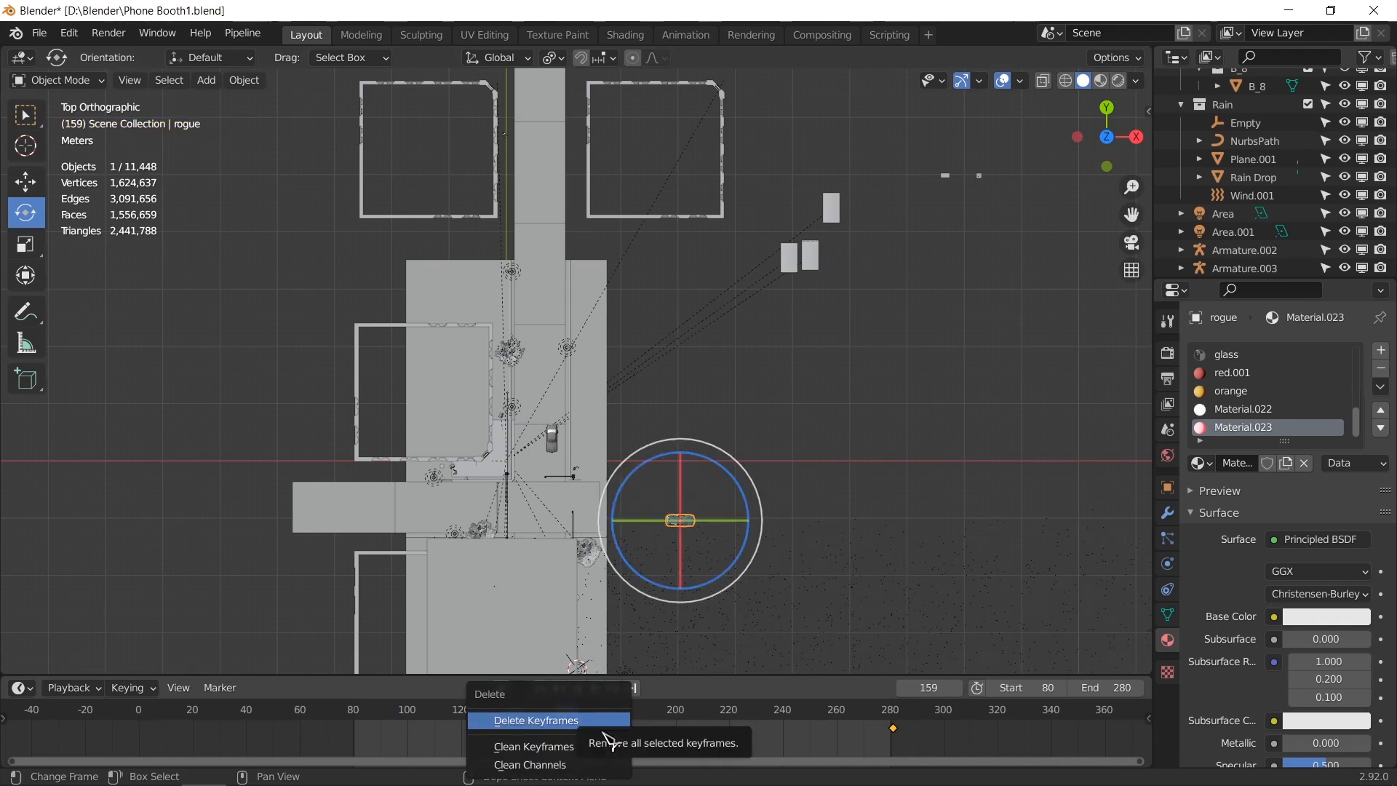
left_click(604, 733)
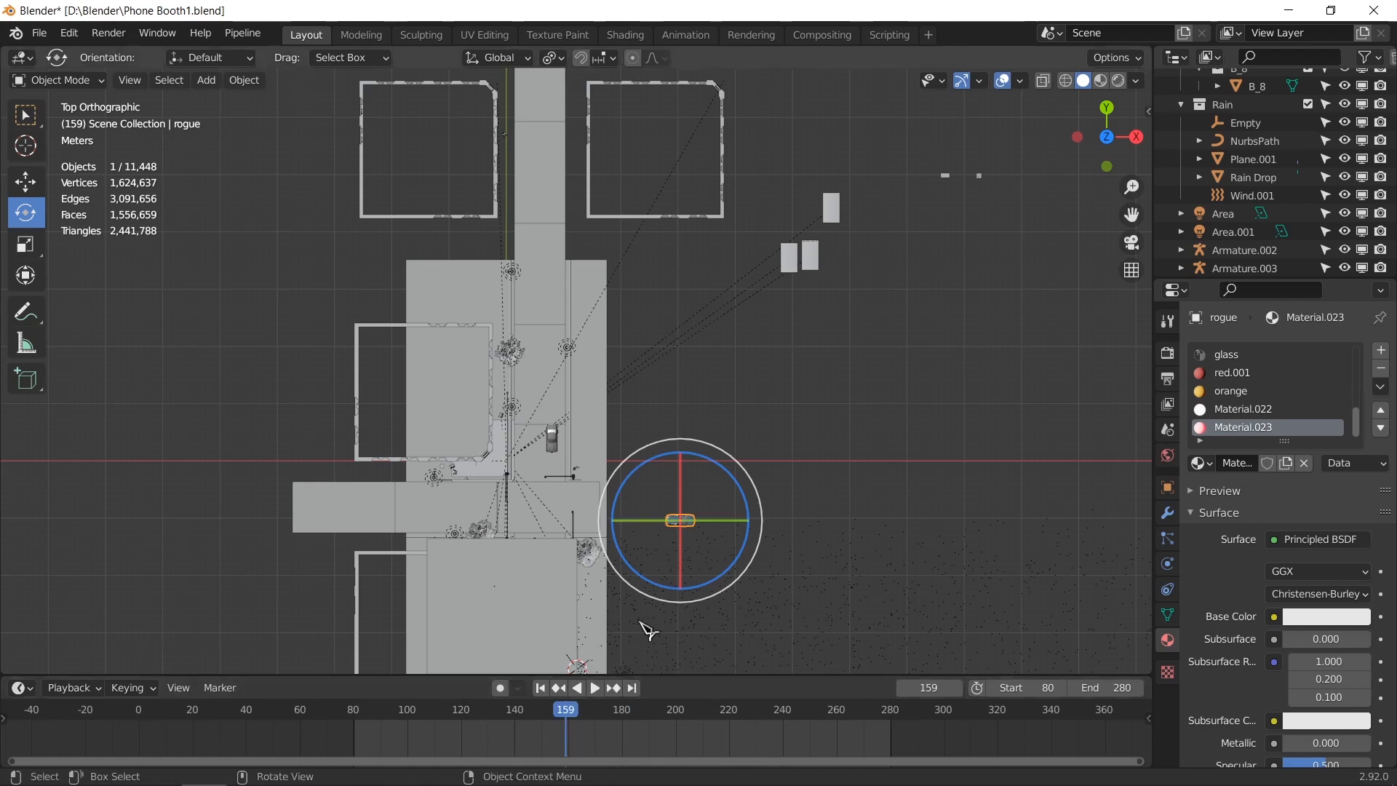
Step: Move the blue car along negative X across the intersection onto the side street and check it through the scene camera
scroll(650, 582, "up", 3)
middle_click_drag(656, 563, 700, 414, "shift")
scroll(711, 476, "down", 1)
key("shift+space")
key("g")
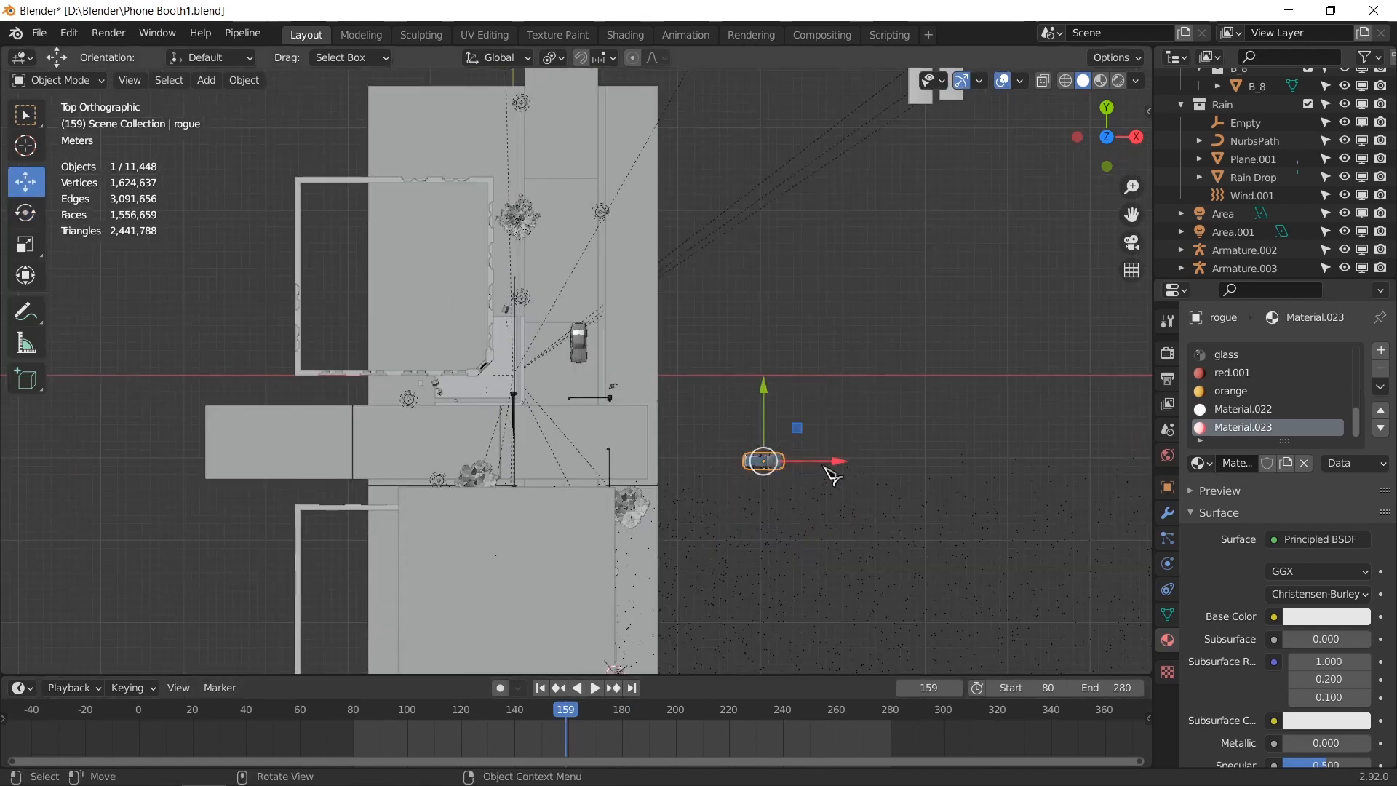
left_click_drag(809, 461, 510, 495)
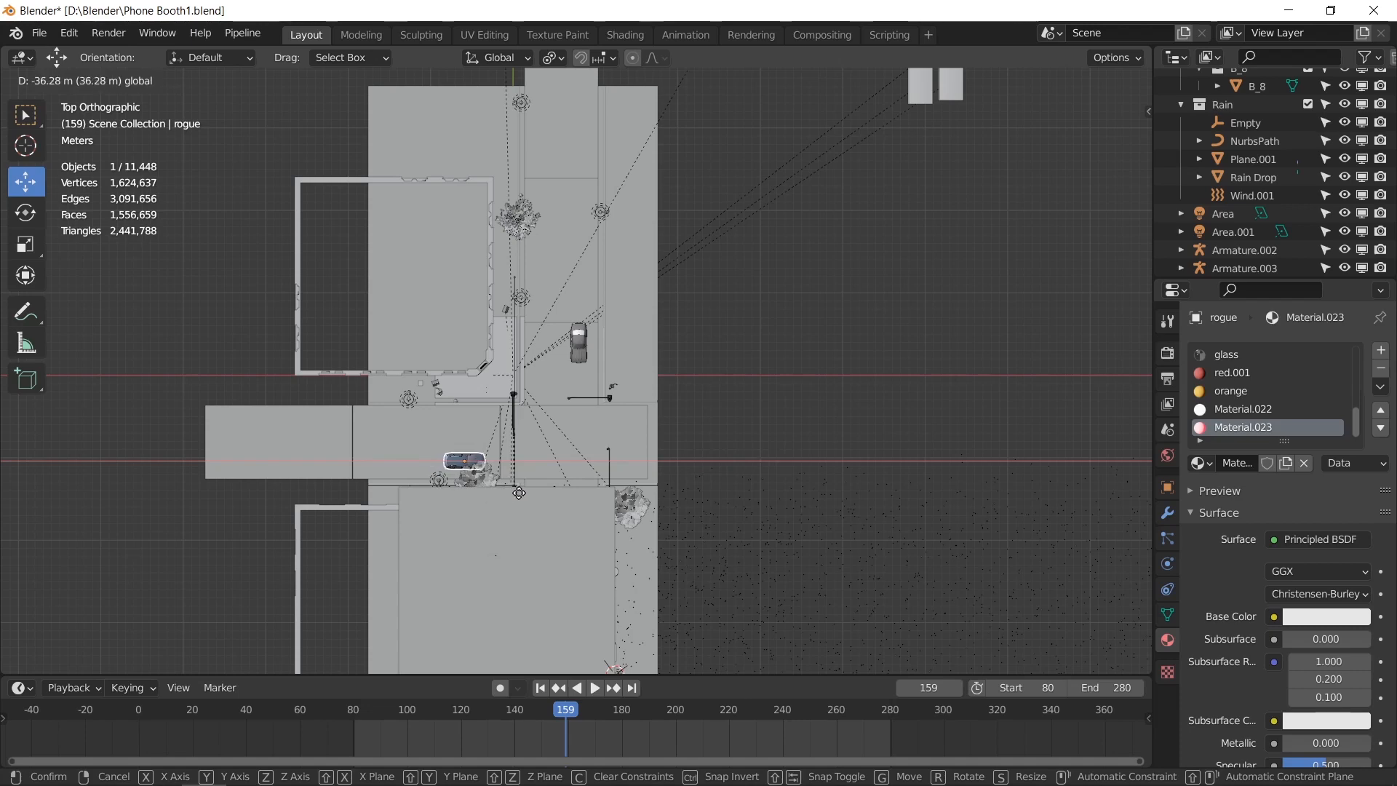
left_click_drag(518, 493, 443, 501)
key("KP_0")
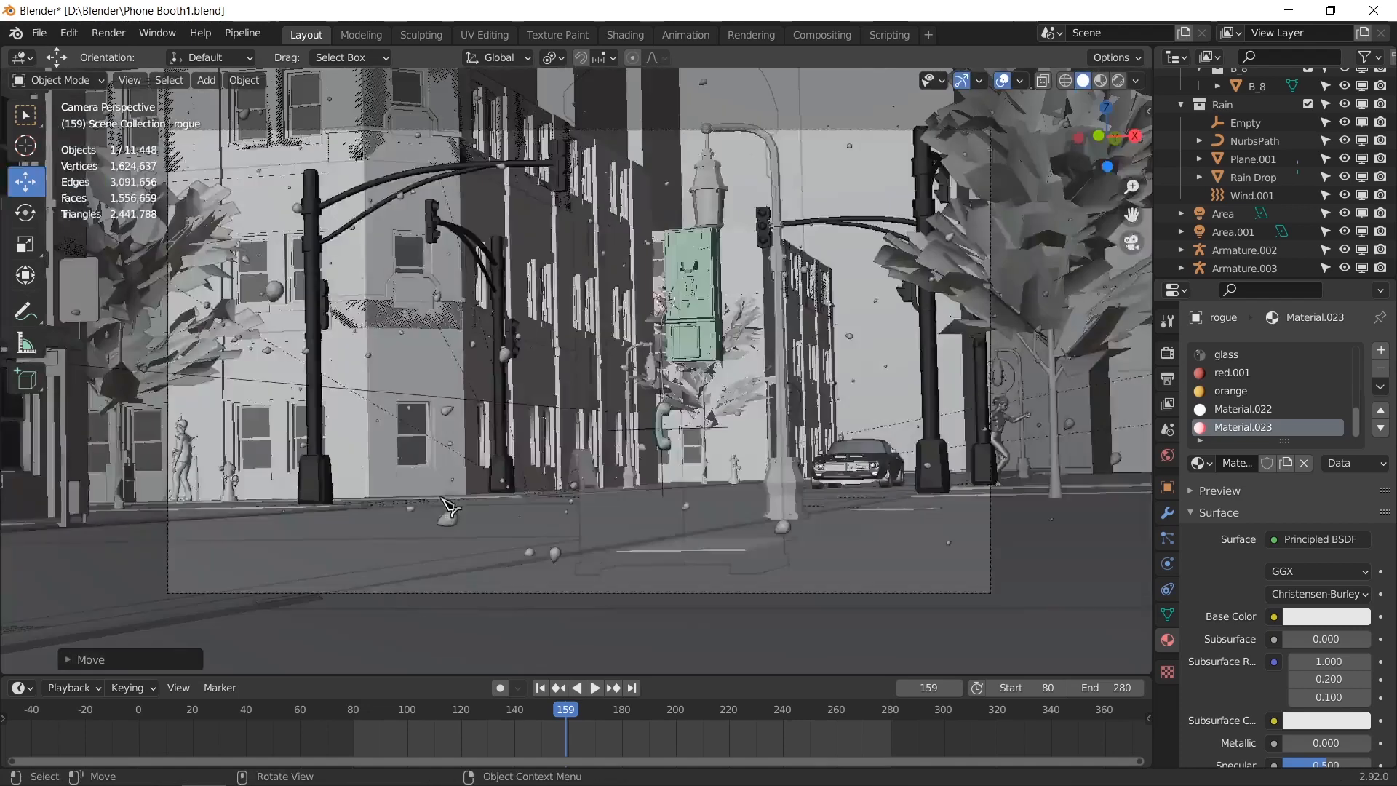
Step: At frame 80, move the blue car along positive X on the side street and check it through the scene camera
key("KP_0")
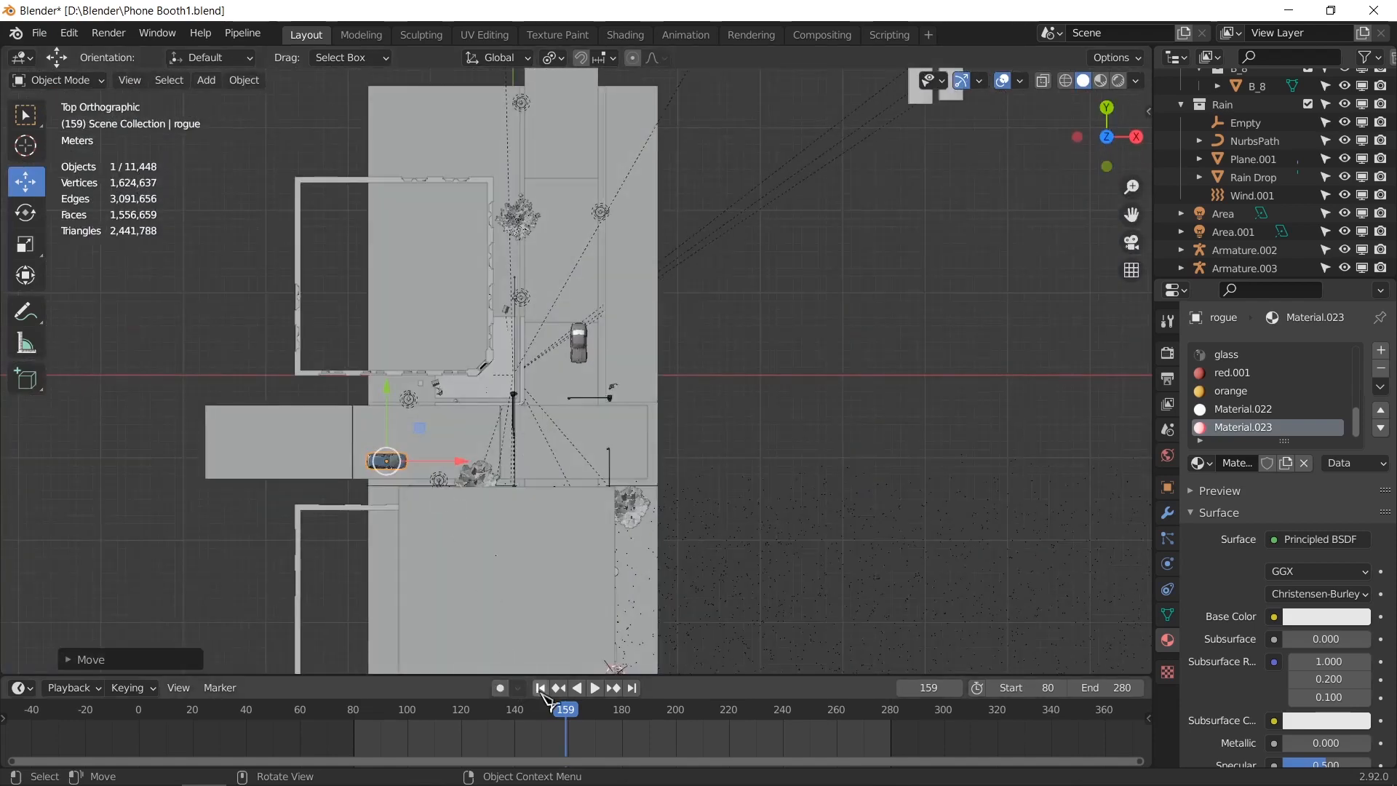
left_click(541, 688)
key("KP_0")
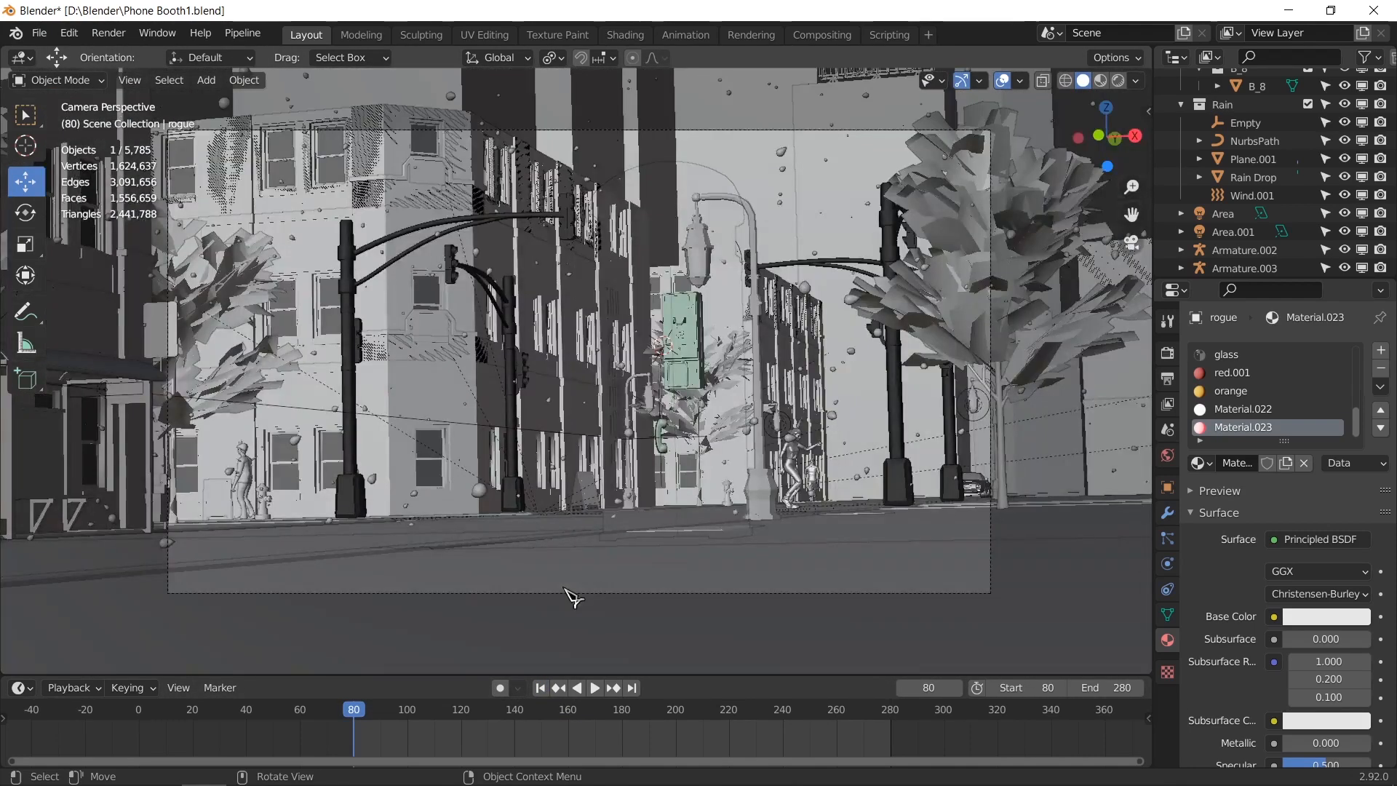
key("KP_0")
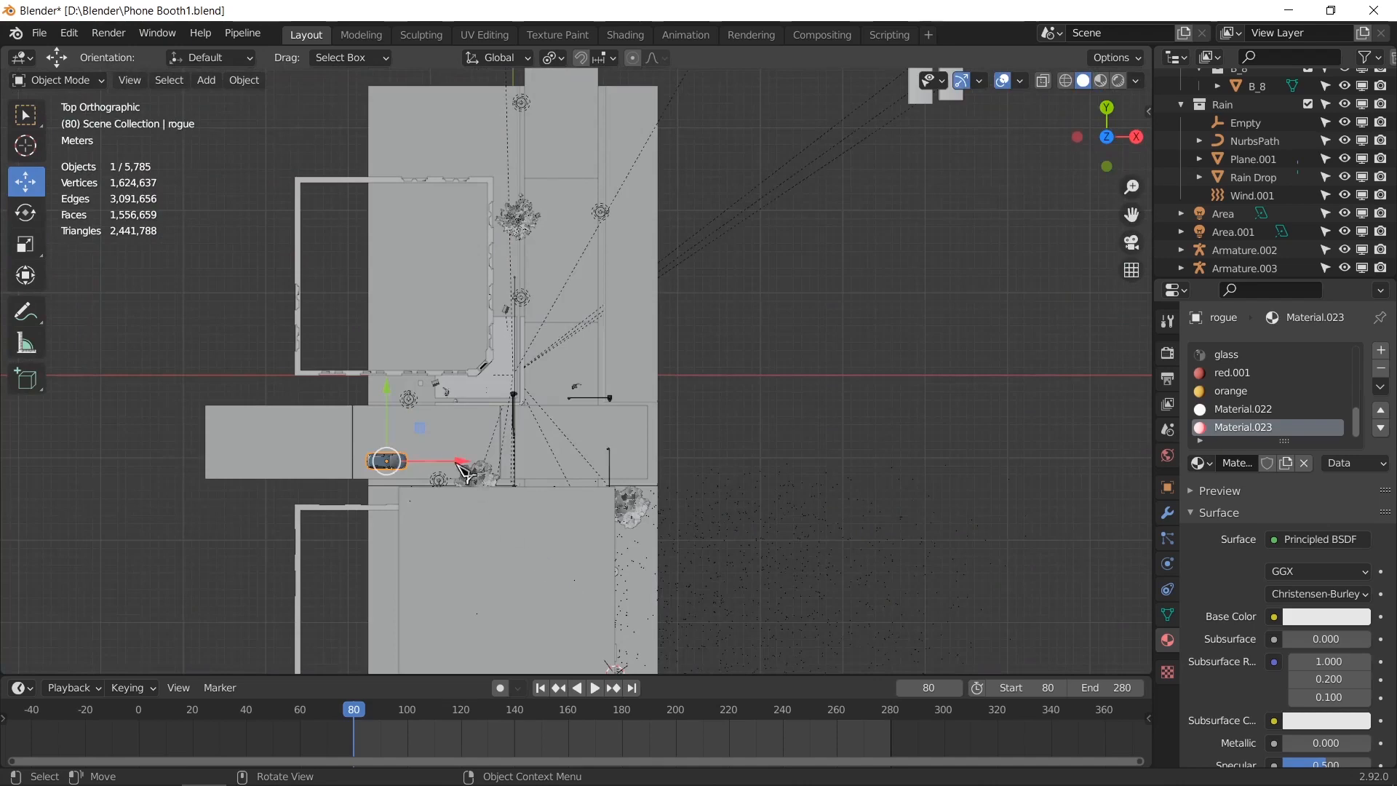
left_click_drag(457, 461, 510, 461)
key("KP_0")
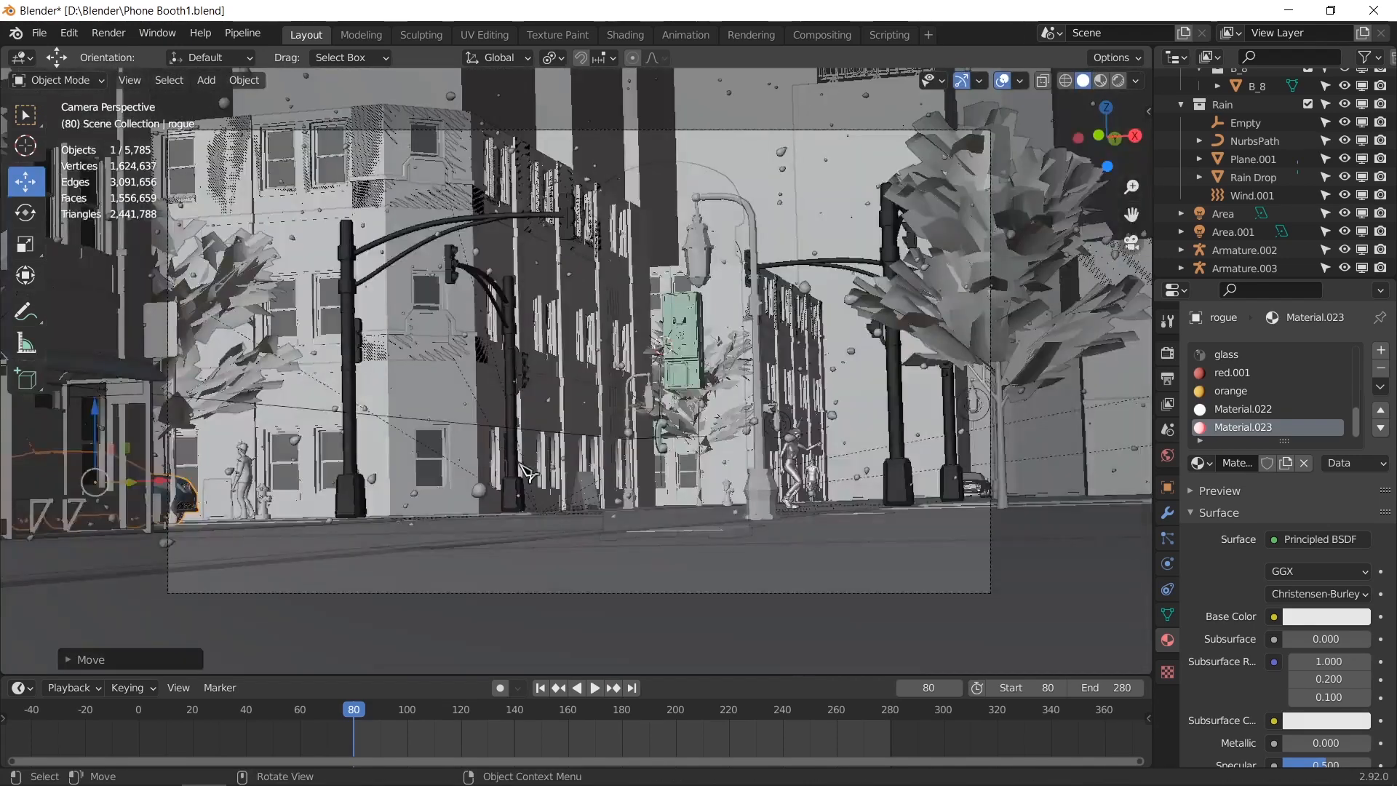
key("KP_0")
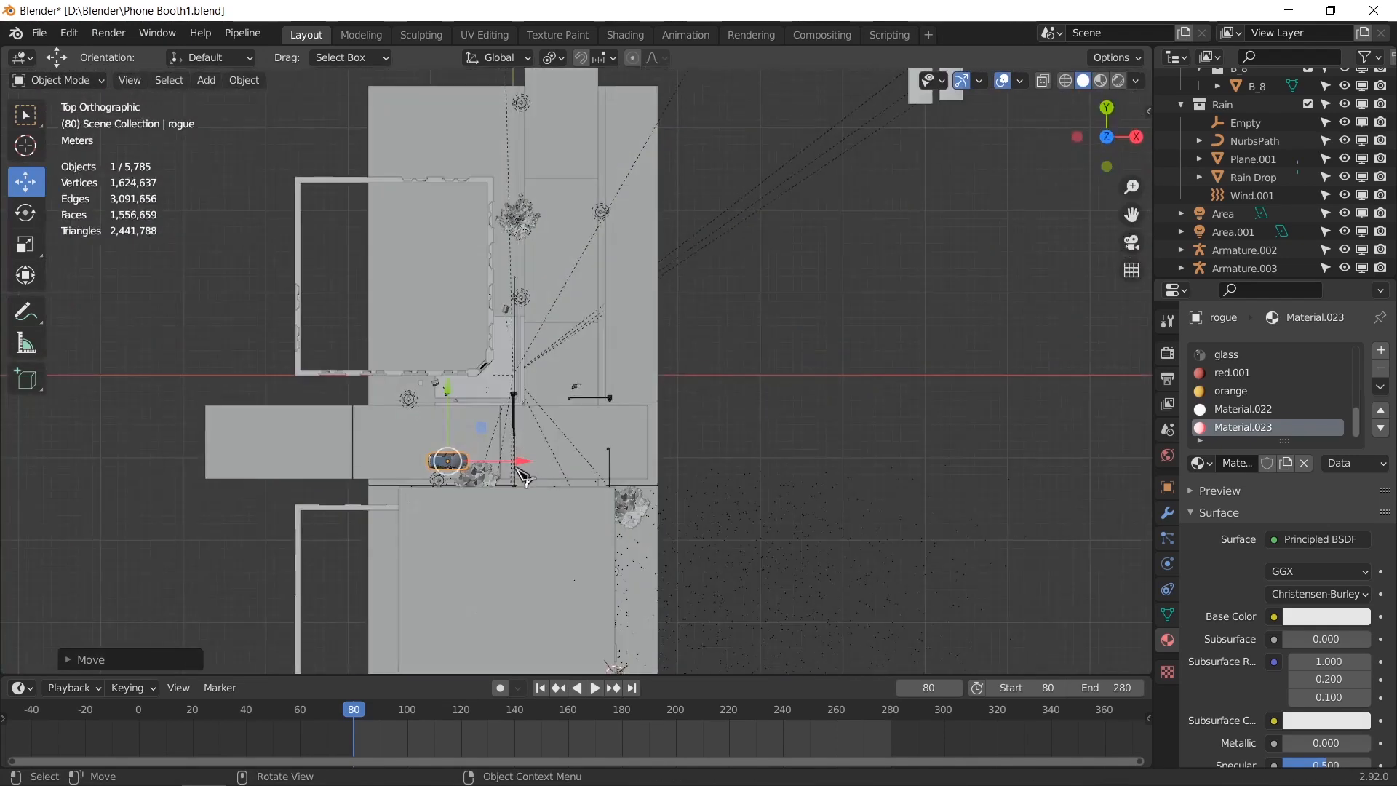
Step: Shift the blue car slightly back along negative X and insert a location keyframe at frame 80
key("g")
left_click(466, 459)
key("i")
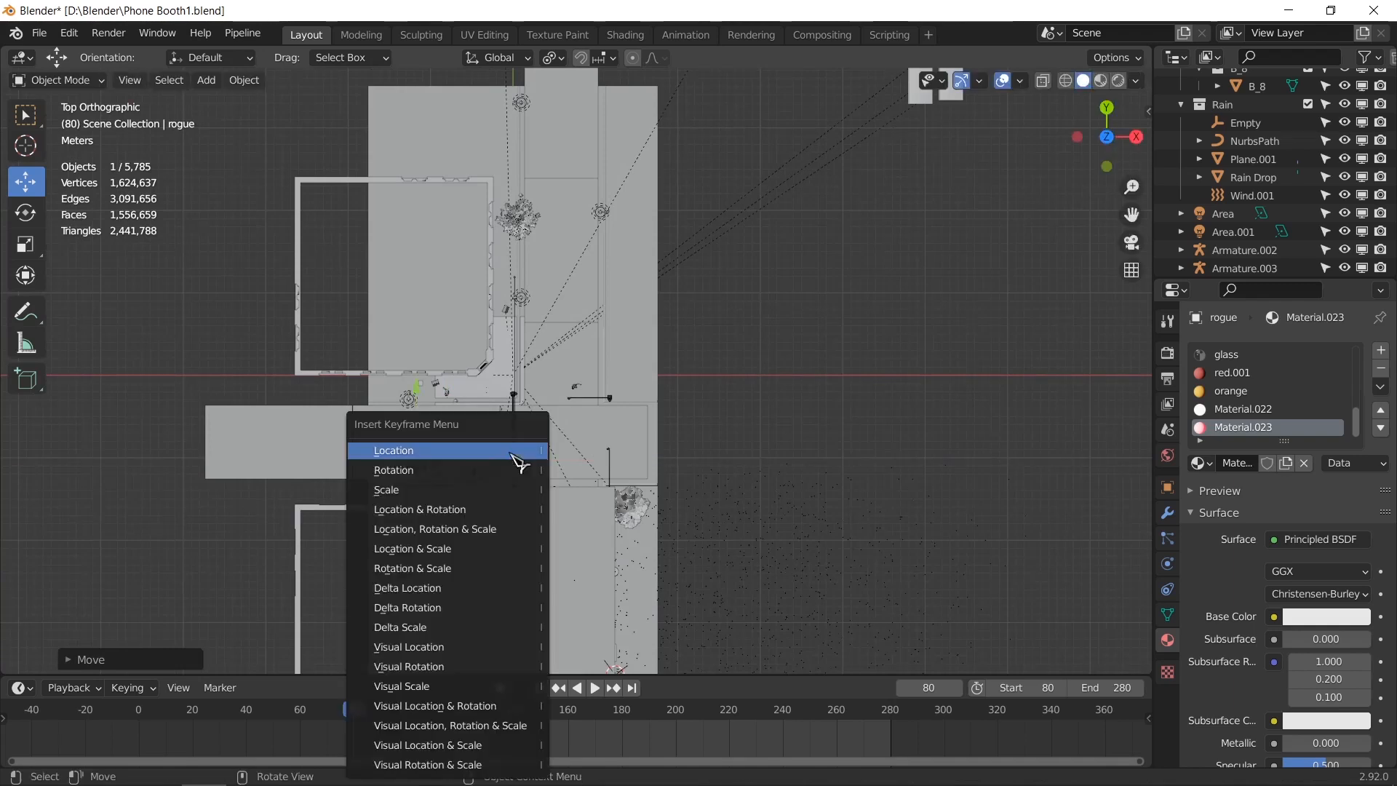
left_click(378, 725)
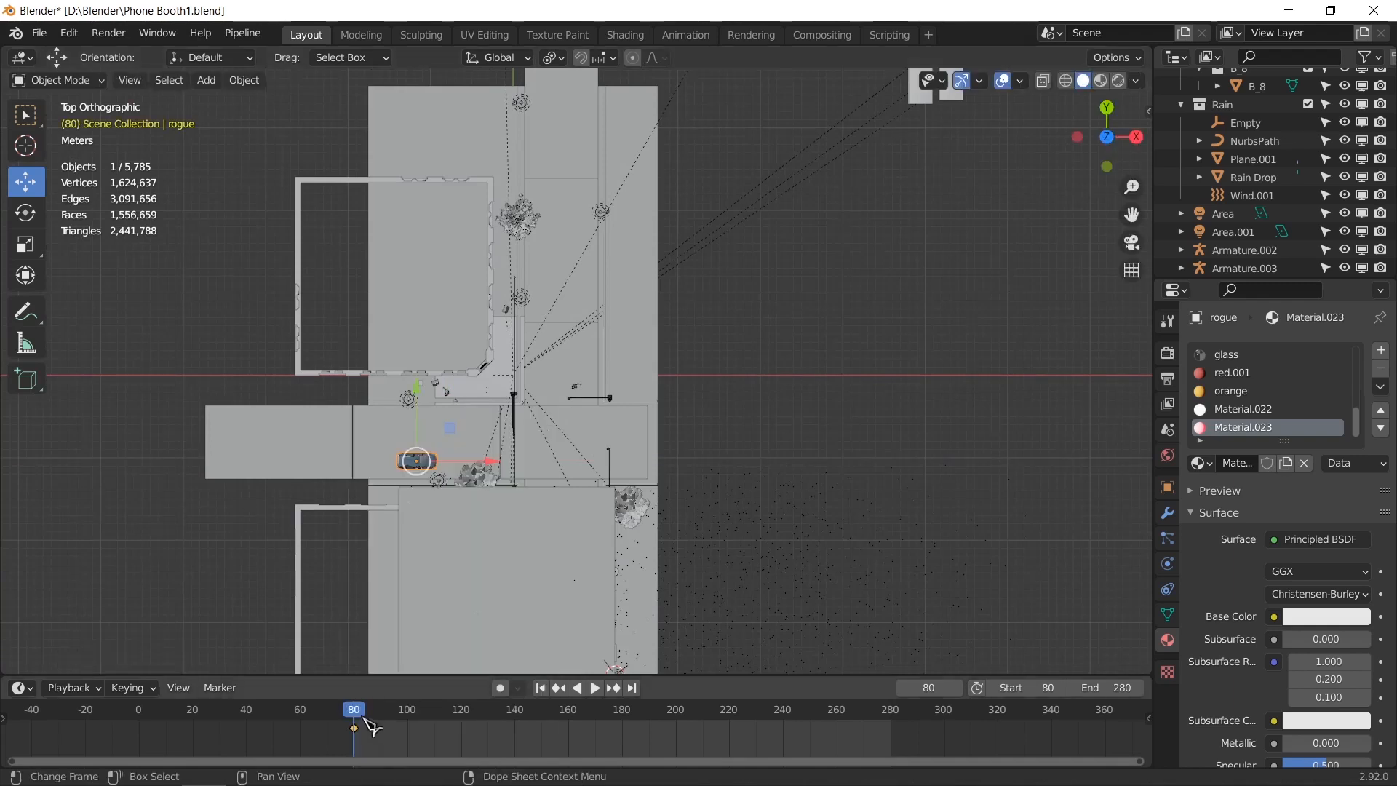
Step: Keyframe the blue car's location at frame 280 well past the intersection along positive X and play back the drive
left_click_drag(367, 721, 887, 737)
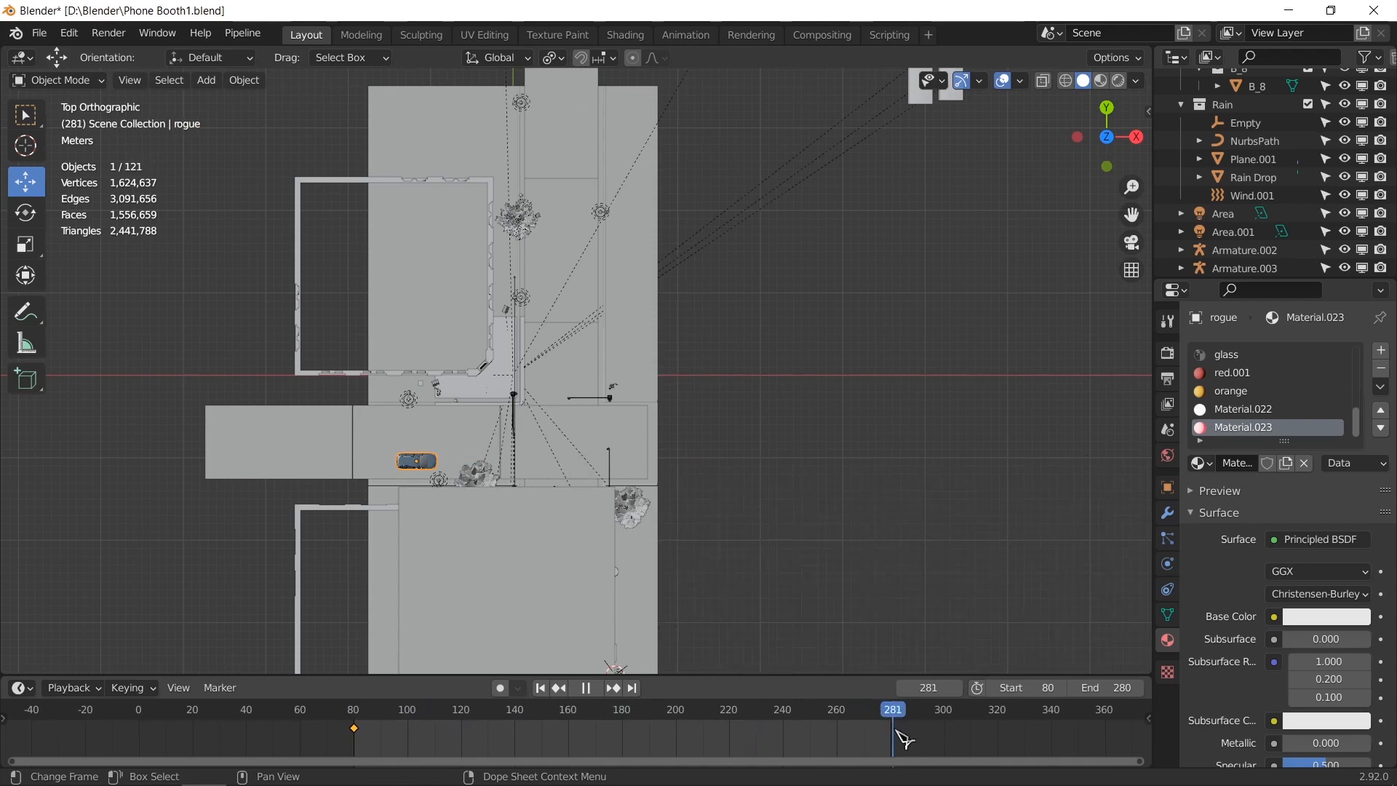
key("g")
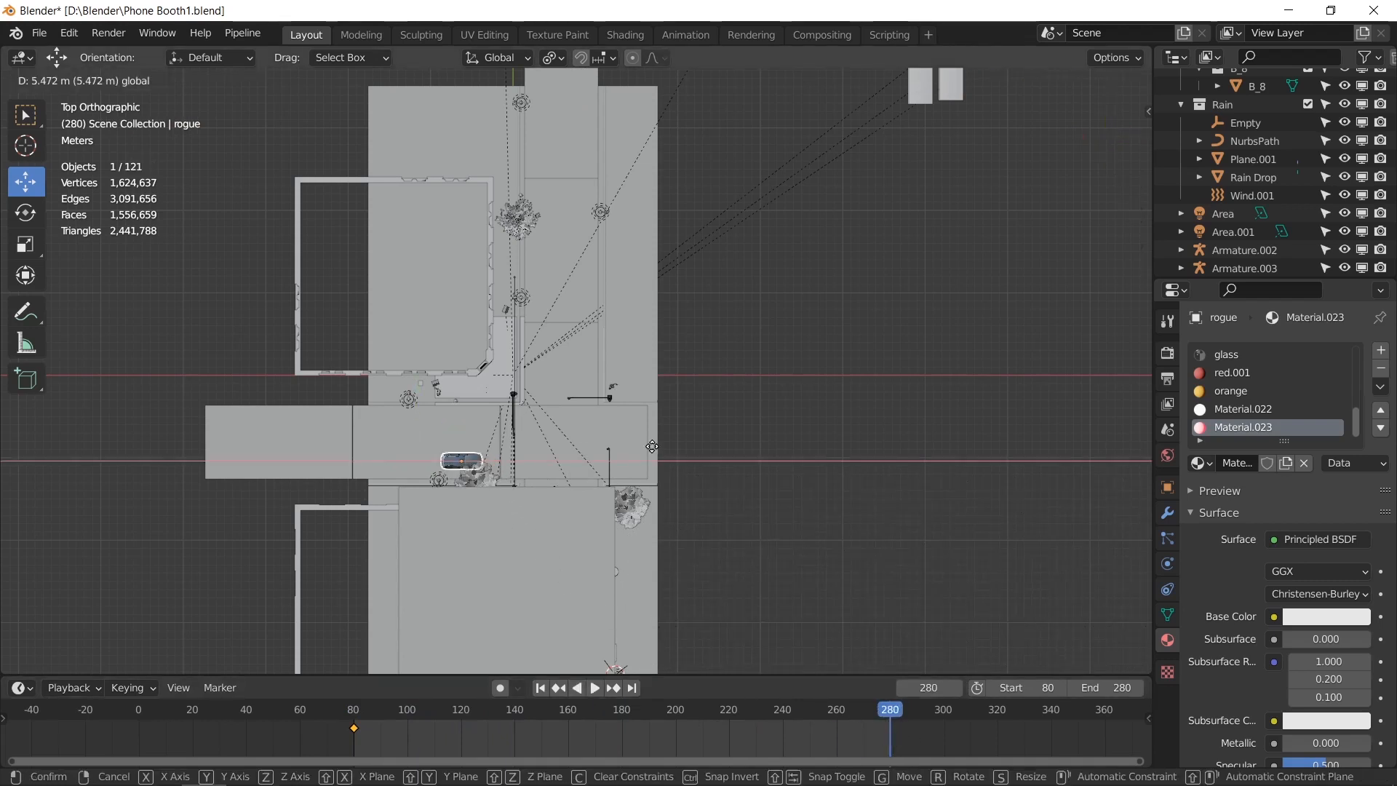
left_click(884, 446)
key("i")
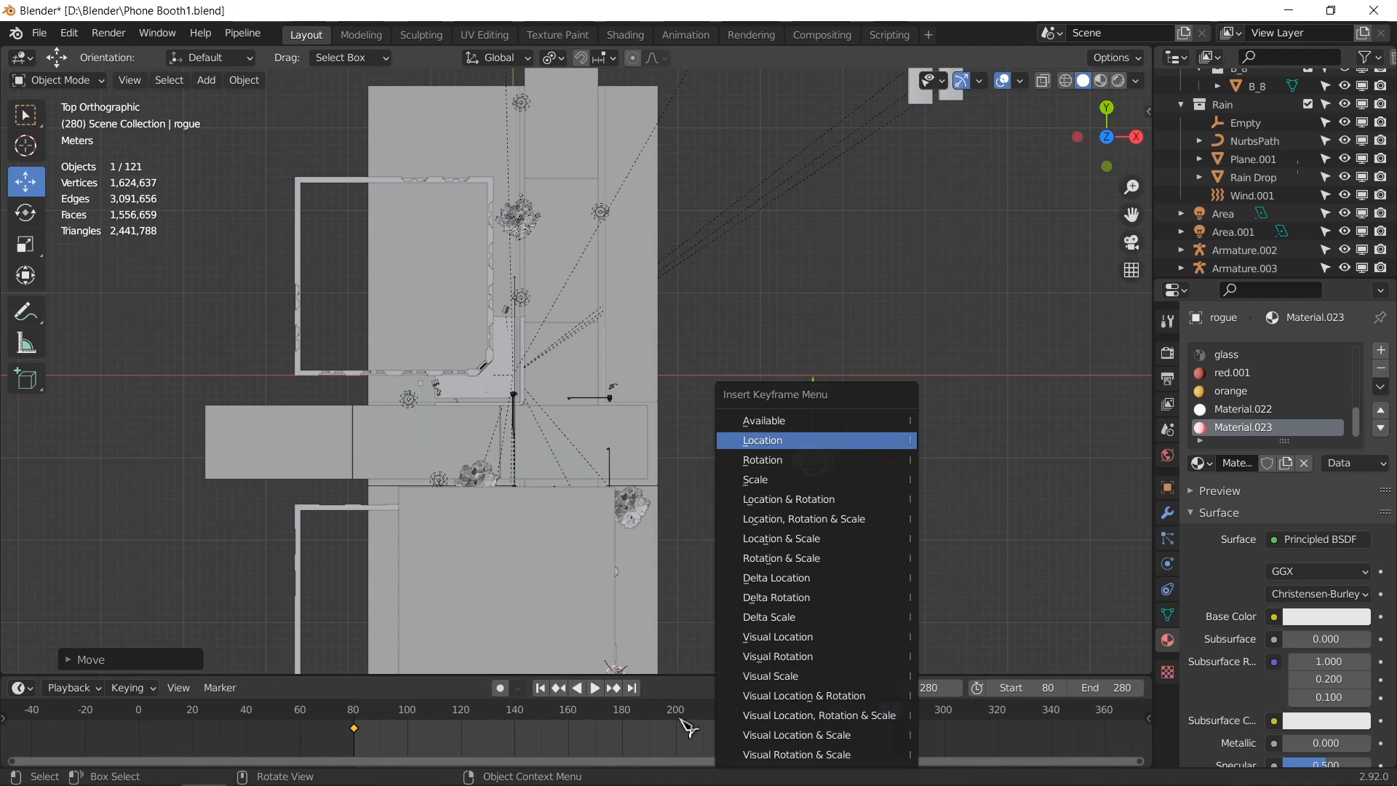
key("Return")
left_click(540, 687)
key("space")
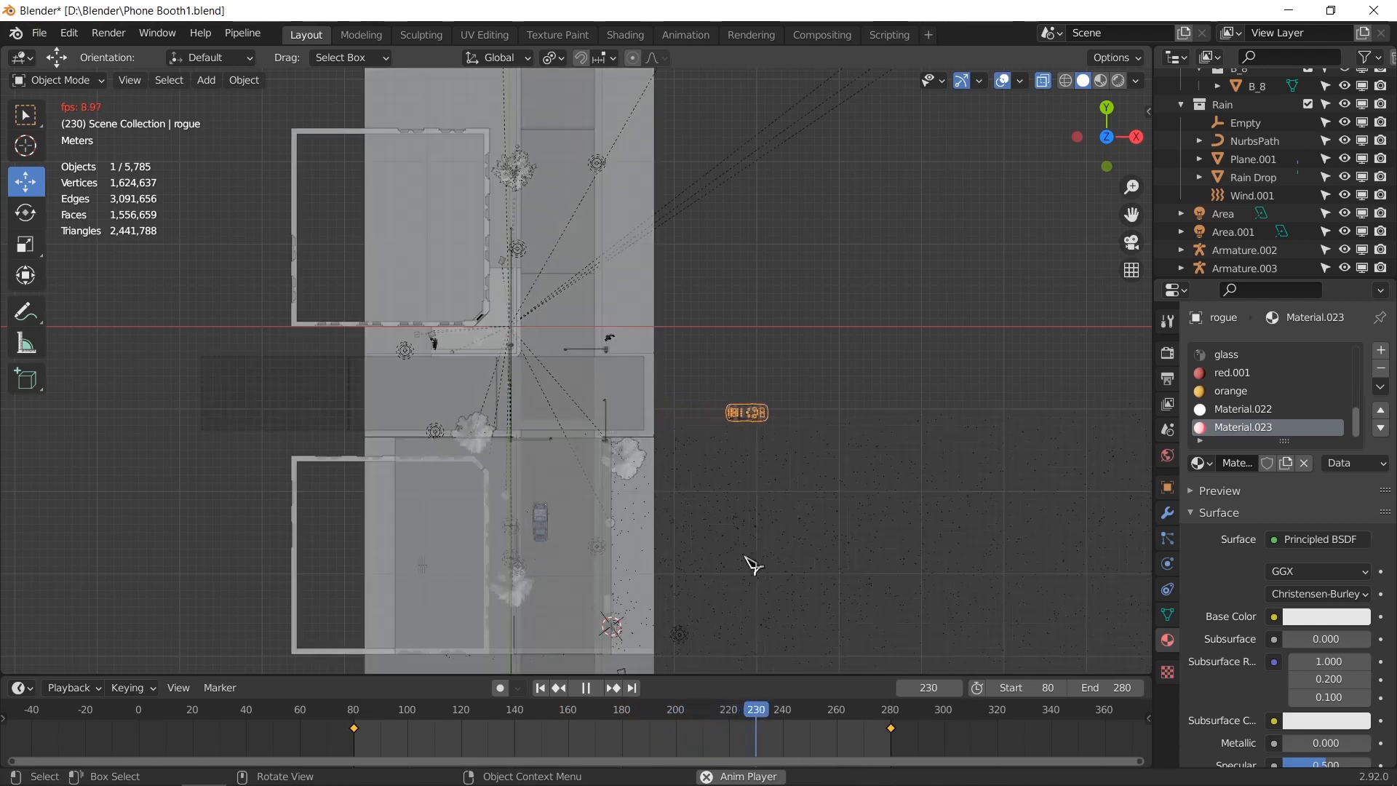
key("space")
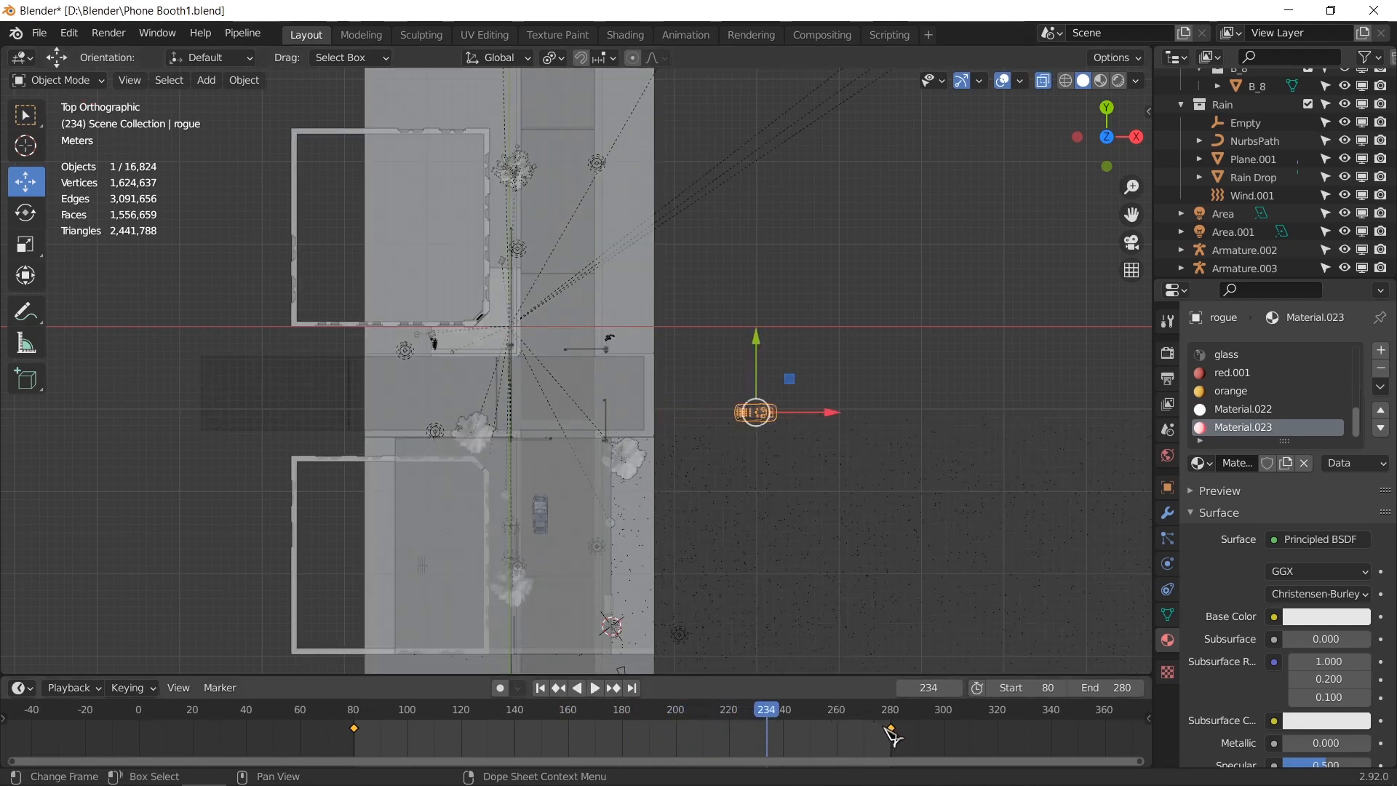
Step: Try the blue car's end keyframe at frame 140 and play back the faster drive from above
left_click_drag(891, 727, 664, 733)
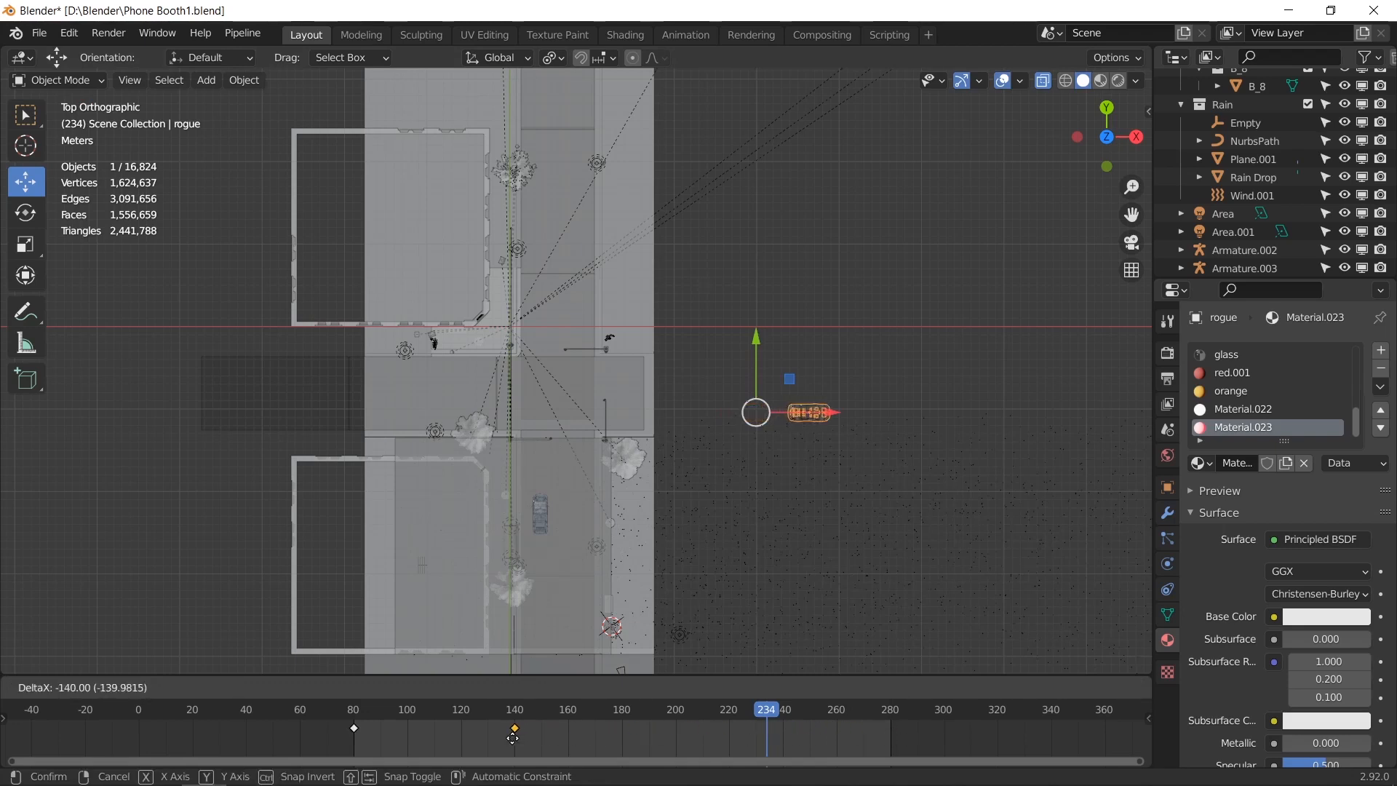
left_click_drag(502, 748, 502, 747)
left_click(357, 712)
key("space")
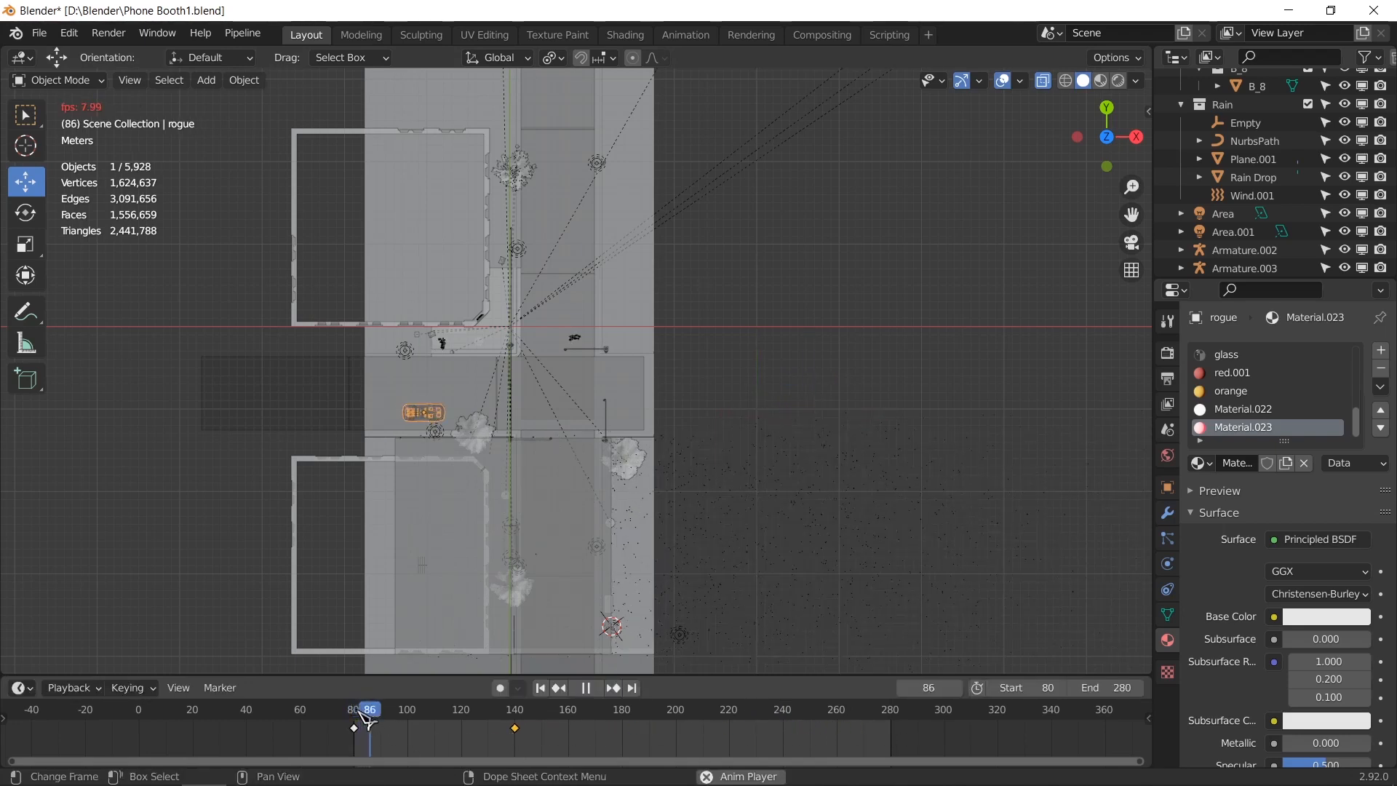
scroll(599, 518, "down", 1)
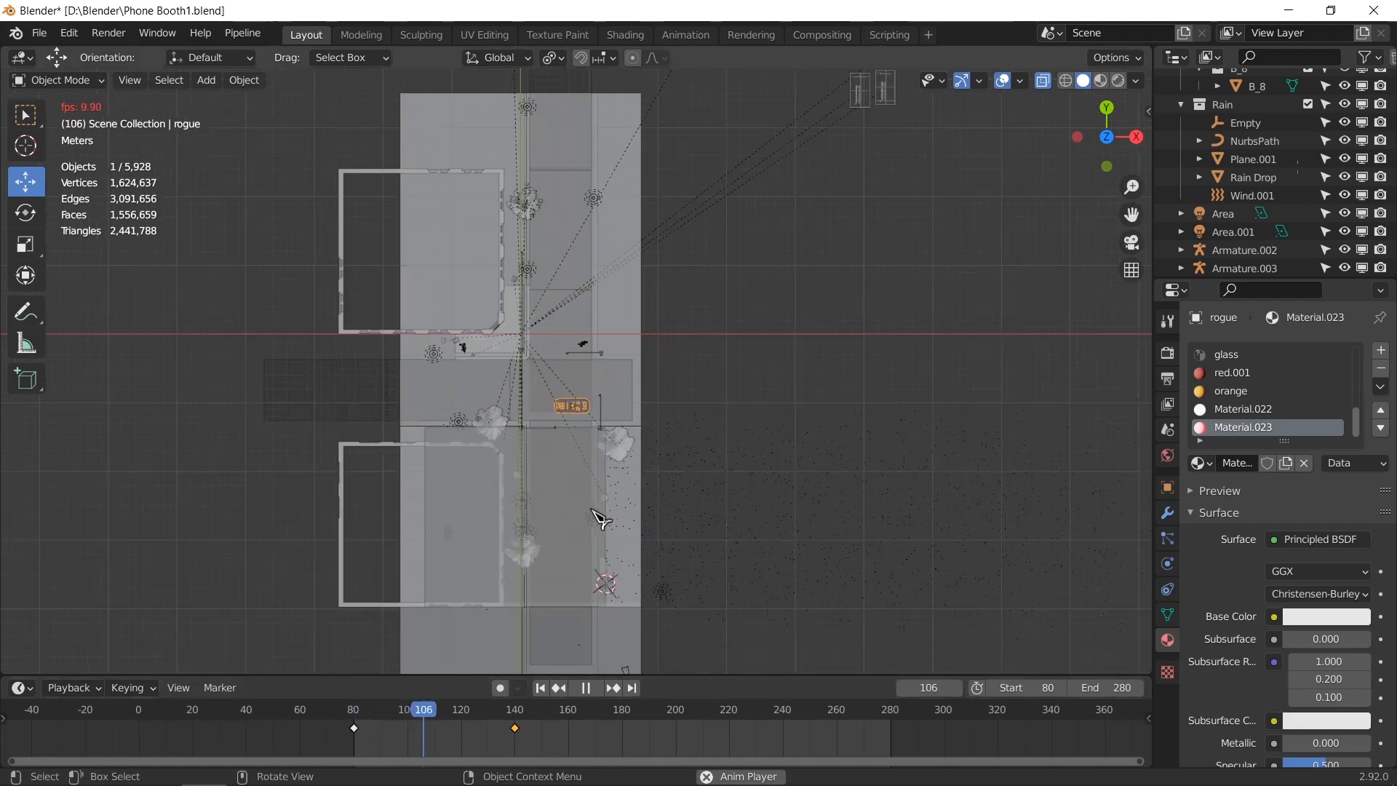
key("space")
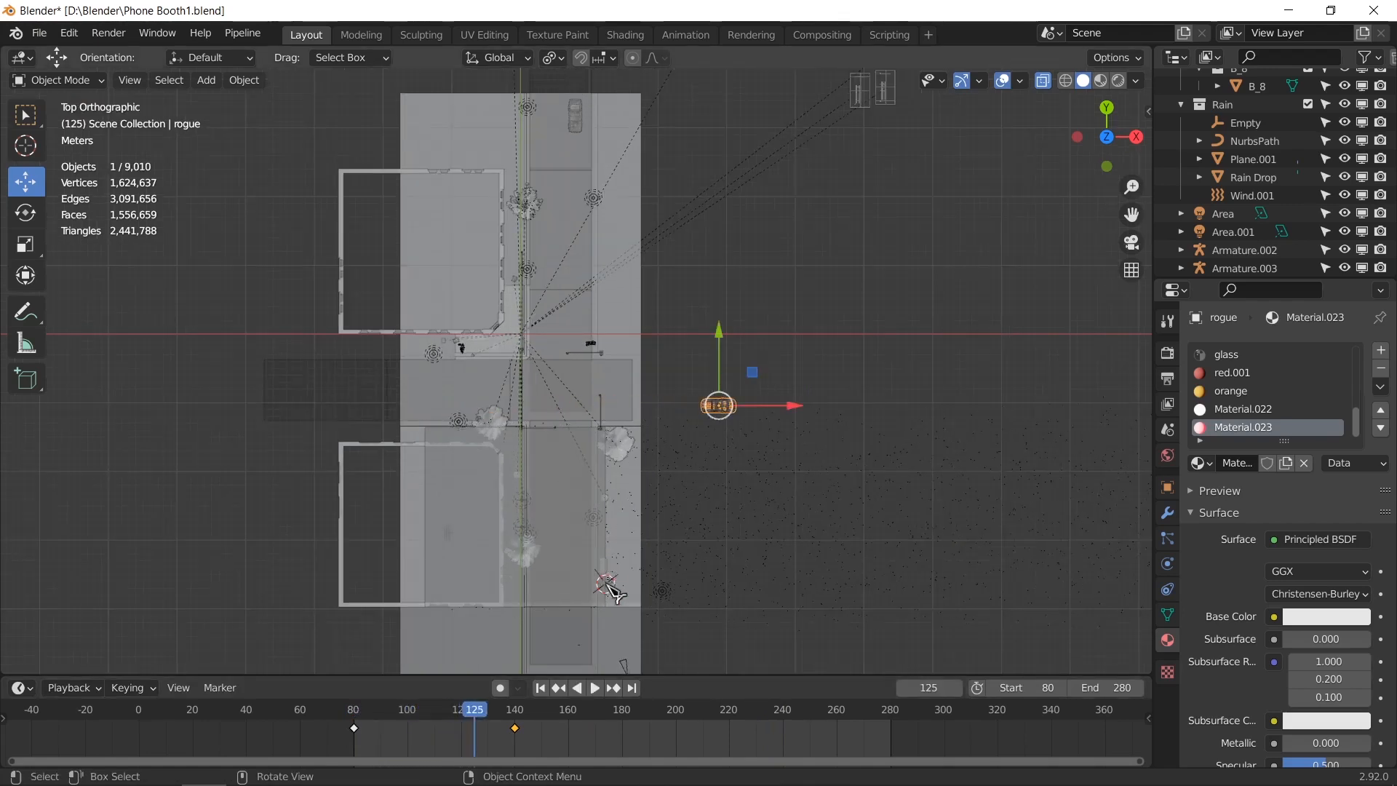
Step: Place the blue car's end keyframe at frame 160 and play back the drive
left_click_drag(520, 727, 560, 737)
left_click(365, 711)
key("space")
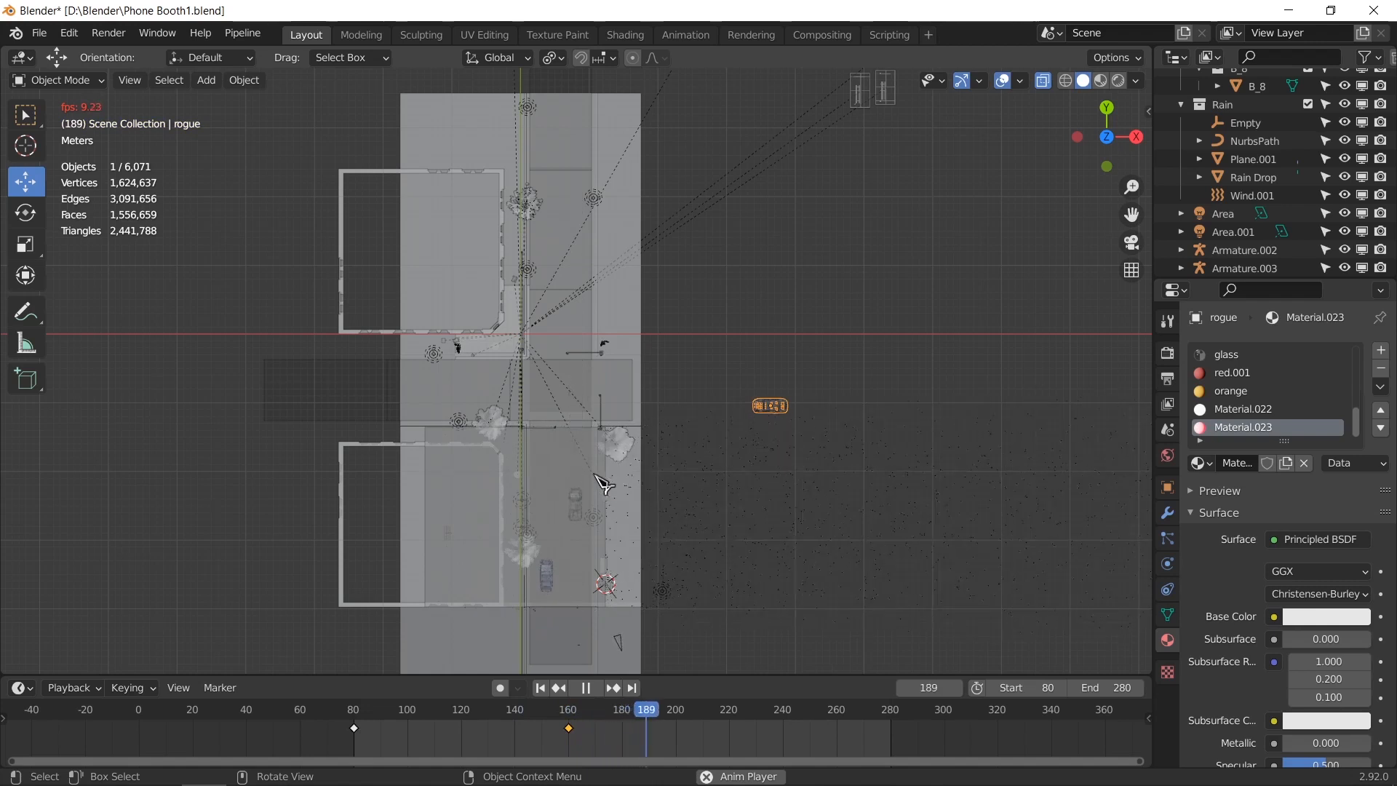
Step: Select the moving bodyshell car on the main road south of the intersection and stop playback
left_click(553, 569)
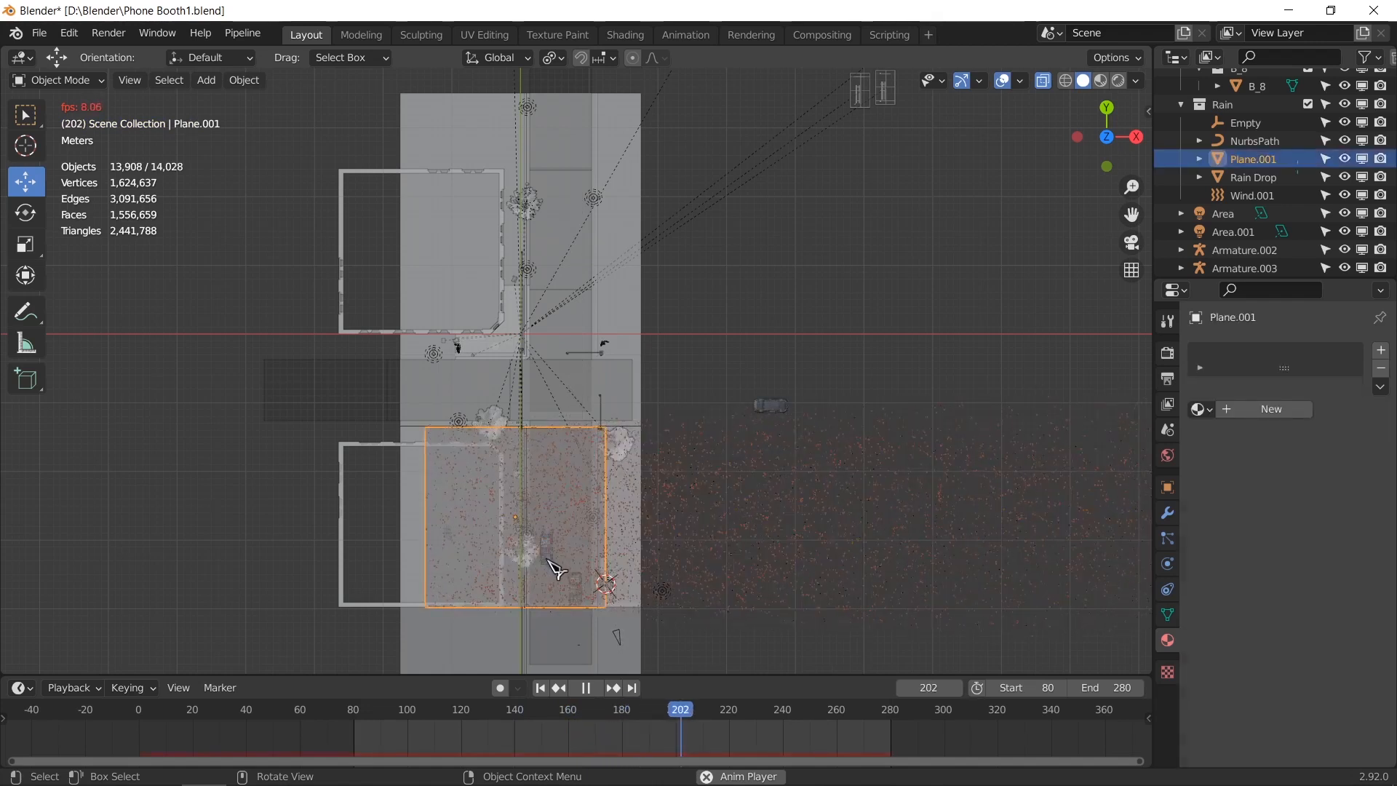
left_click(556, 564)
left_click(551, 542)
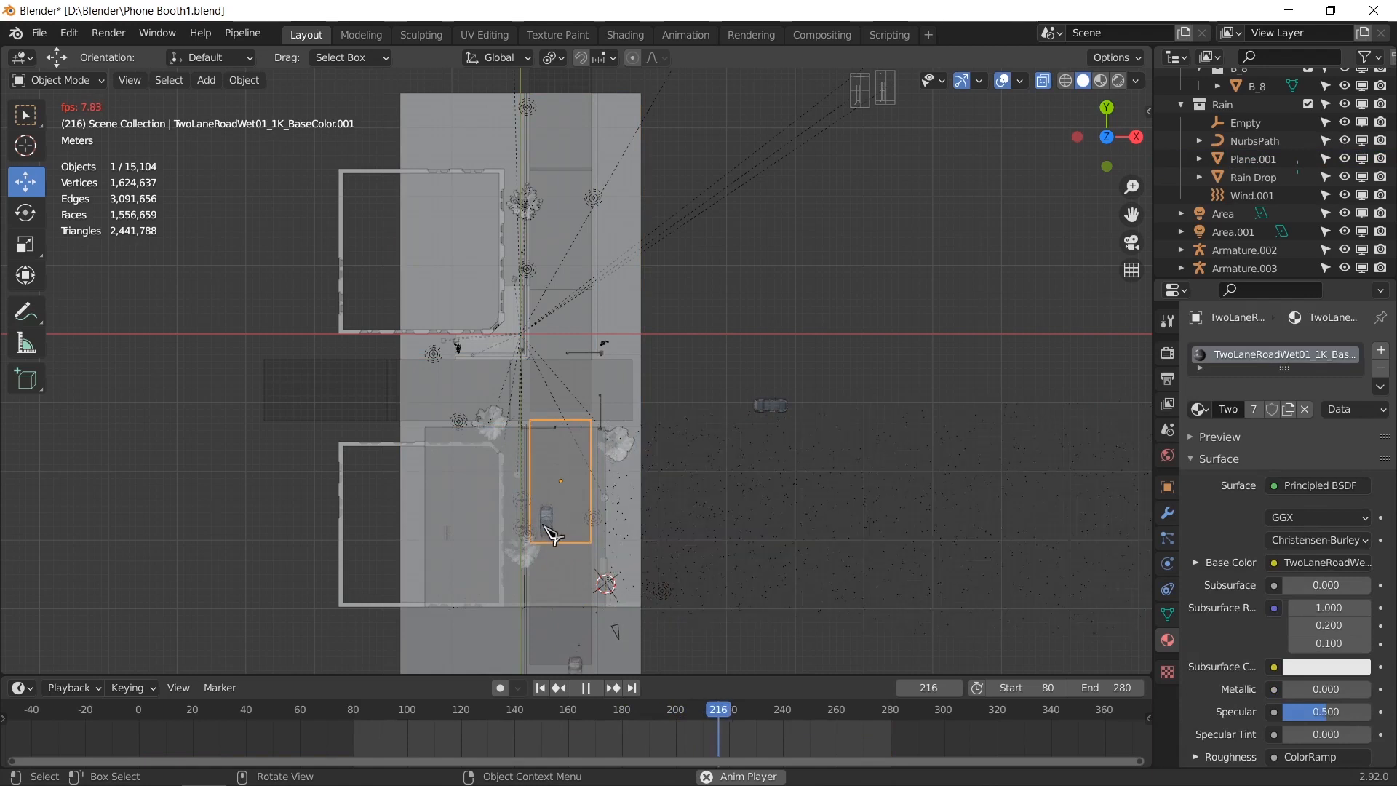
left_click(553, 522)
left_click(553, 516)
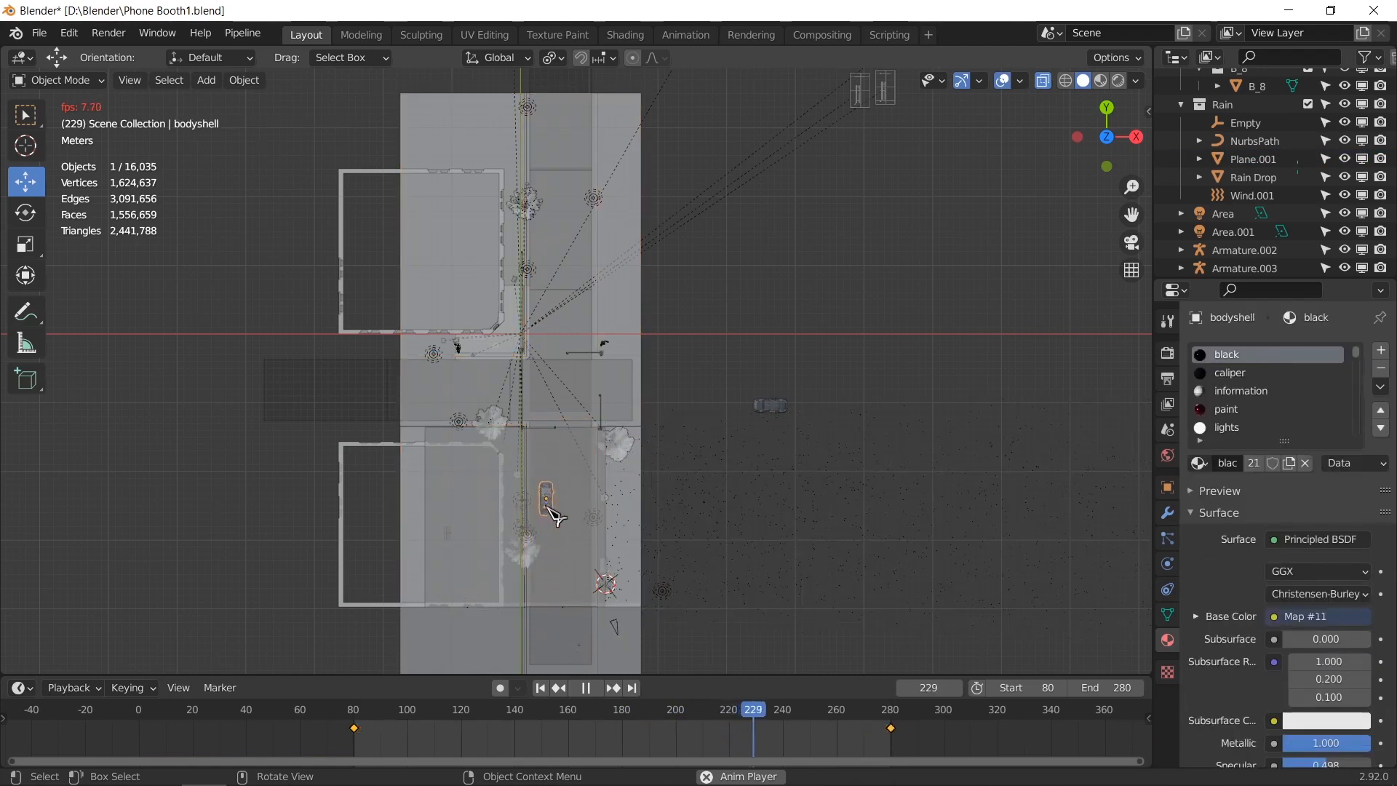
key("space")
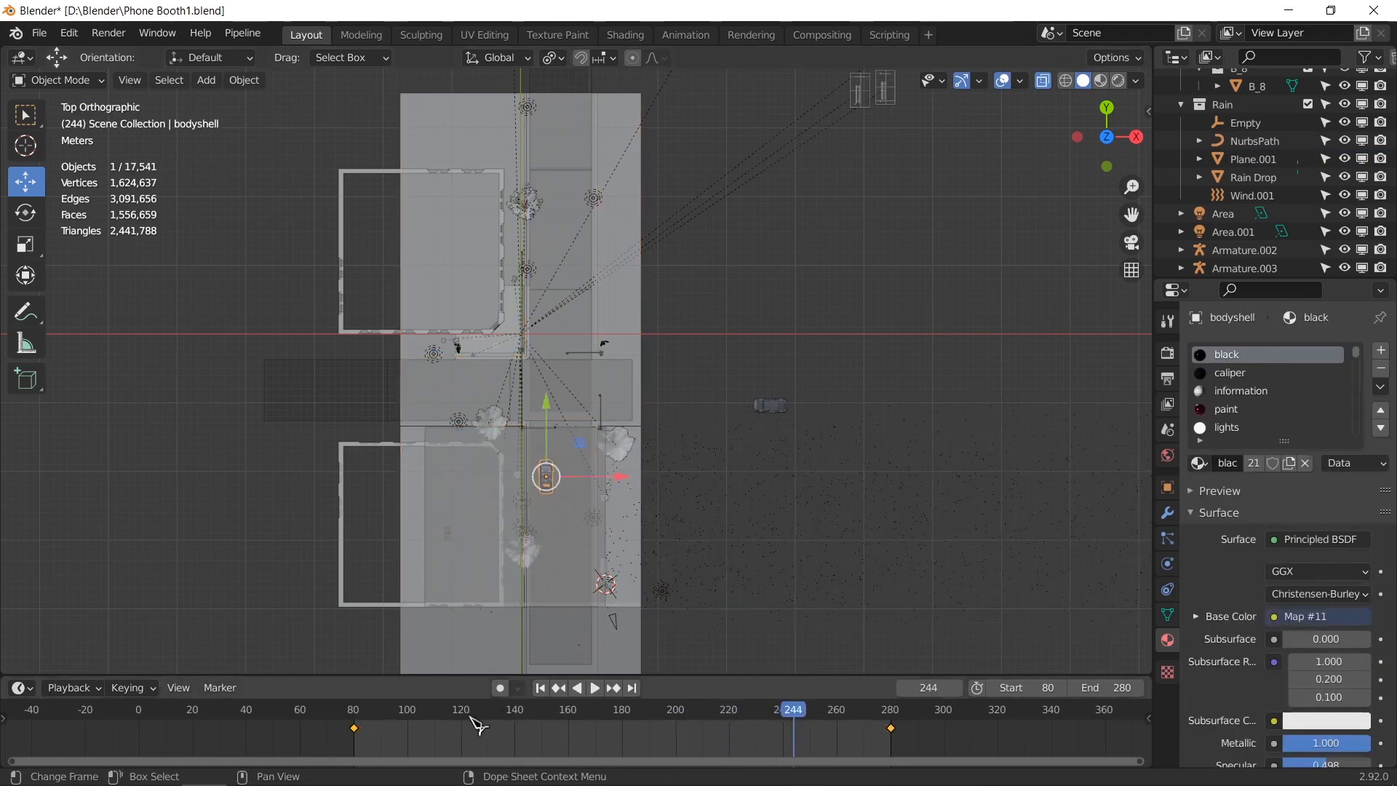
Step: Play the bodyshell car's drive along the main road from the start, viewed from above
middle_click_drag(641, 527, 622, 414, "shift")
scroll(617, 429, "down", 1)
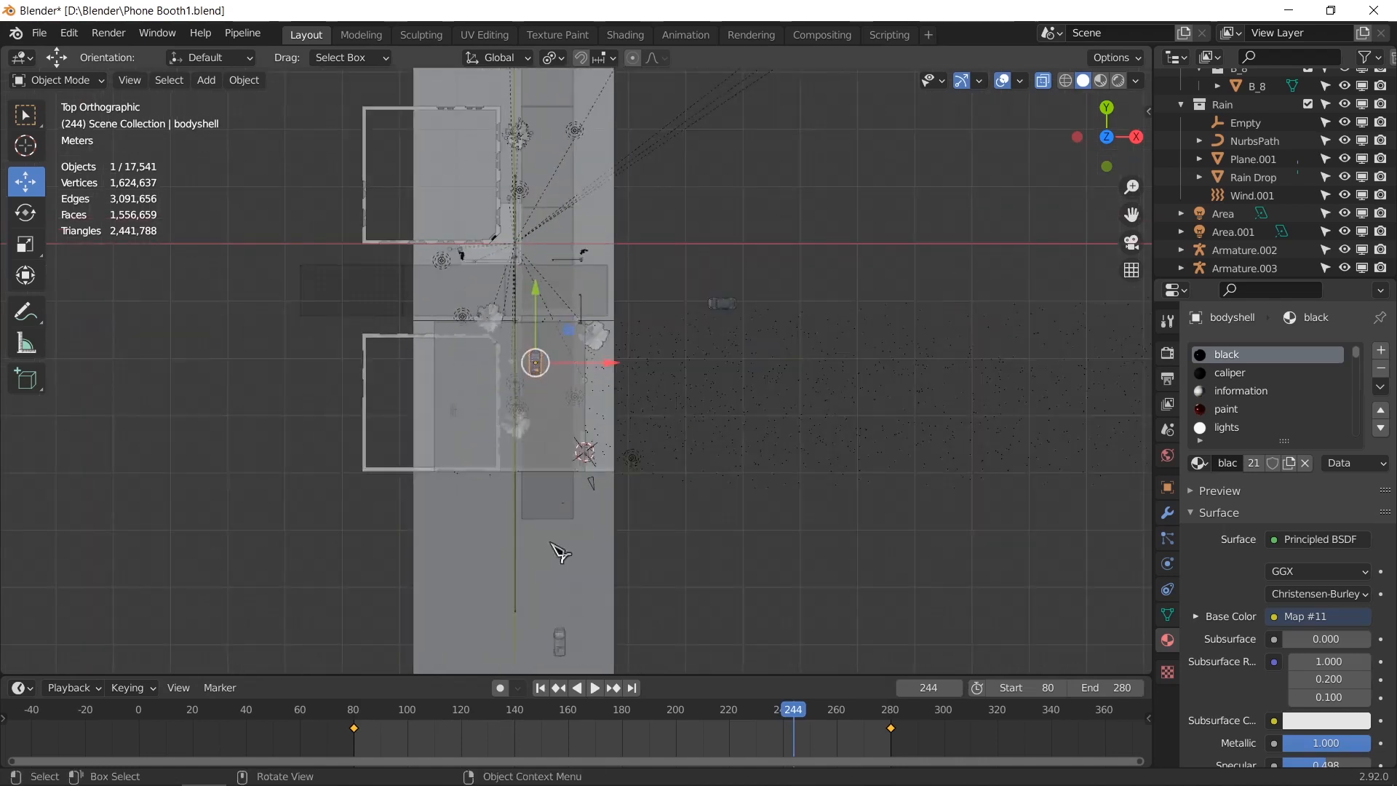
left_click(361, 714)
key("space")
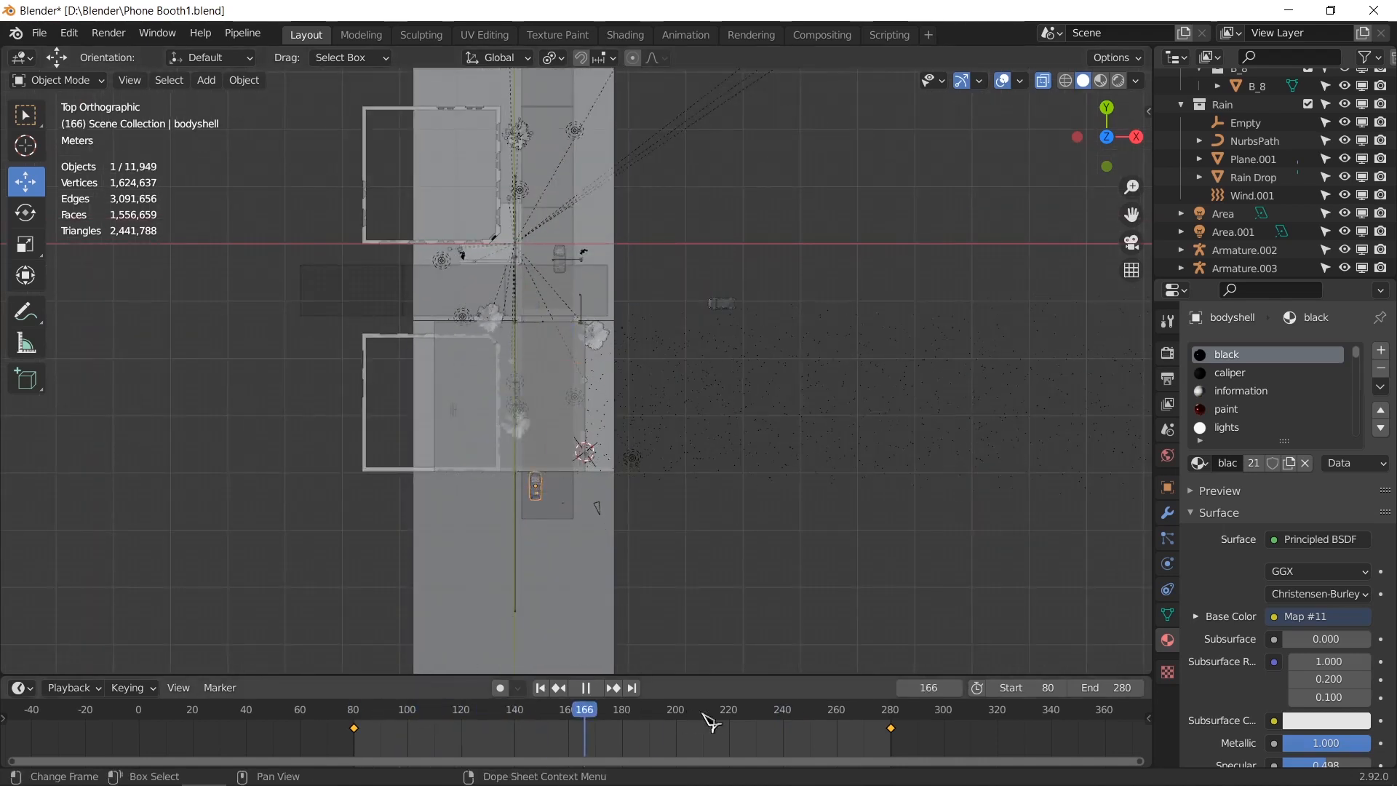
key("space")
middle_click_drag(620, 440, 640, 521, "shift")
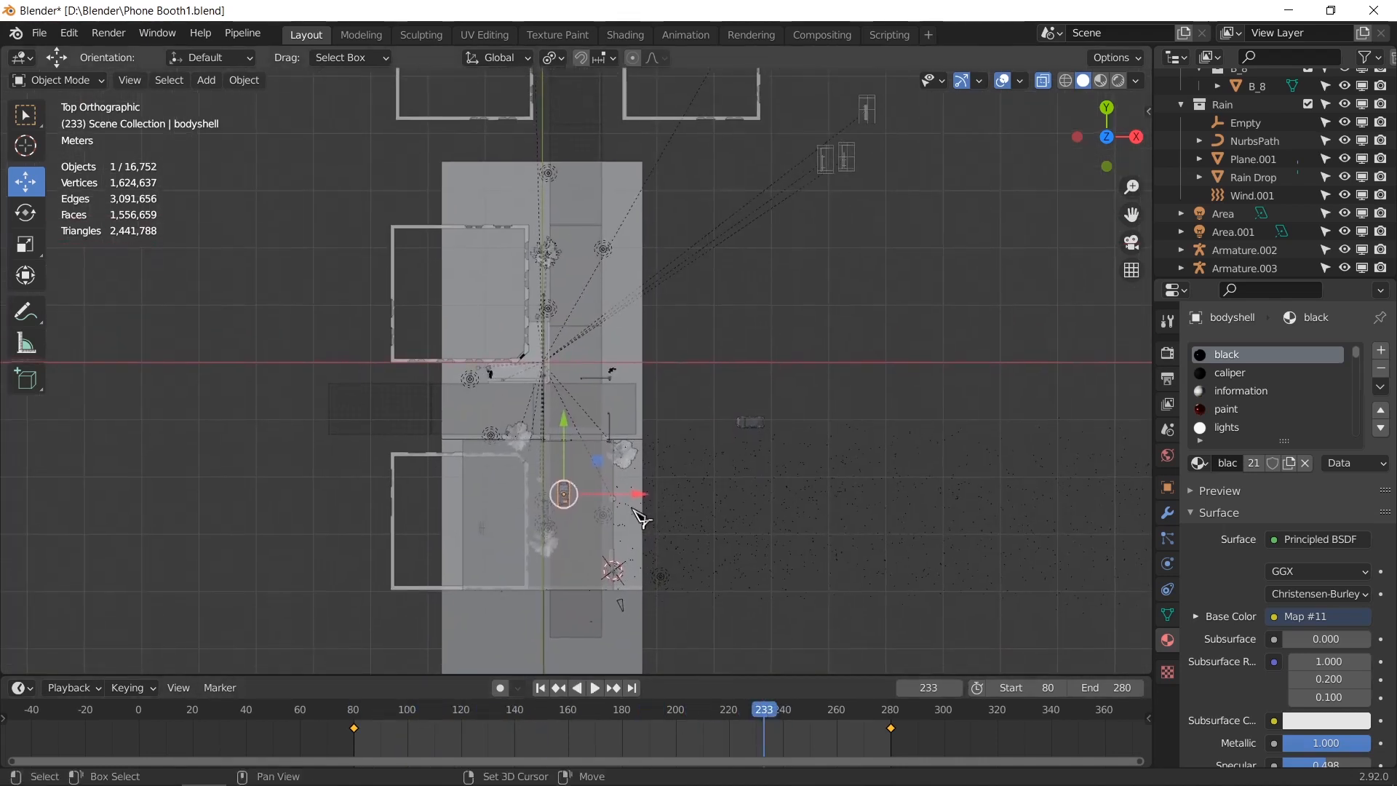
Step: At frame 280, move the bodyshell car along positive Y to between the far buildings and insert a location keyframe
left_click(890, 719)
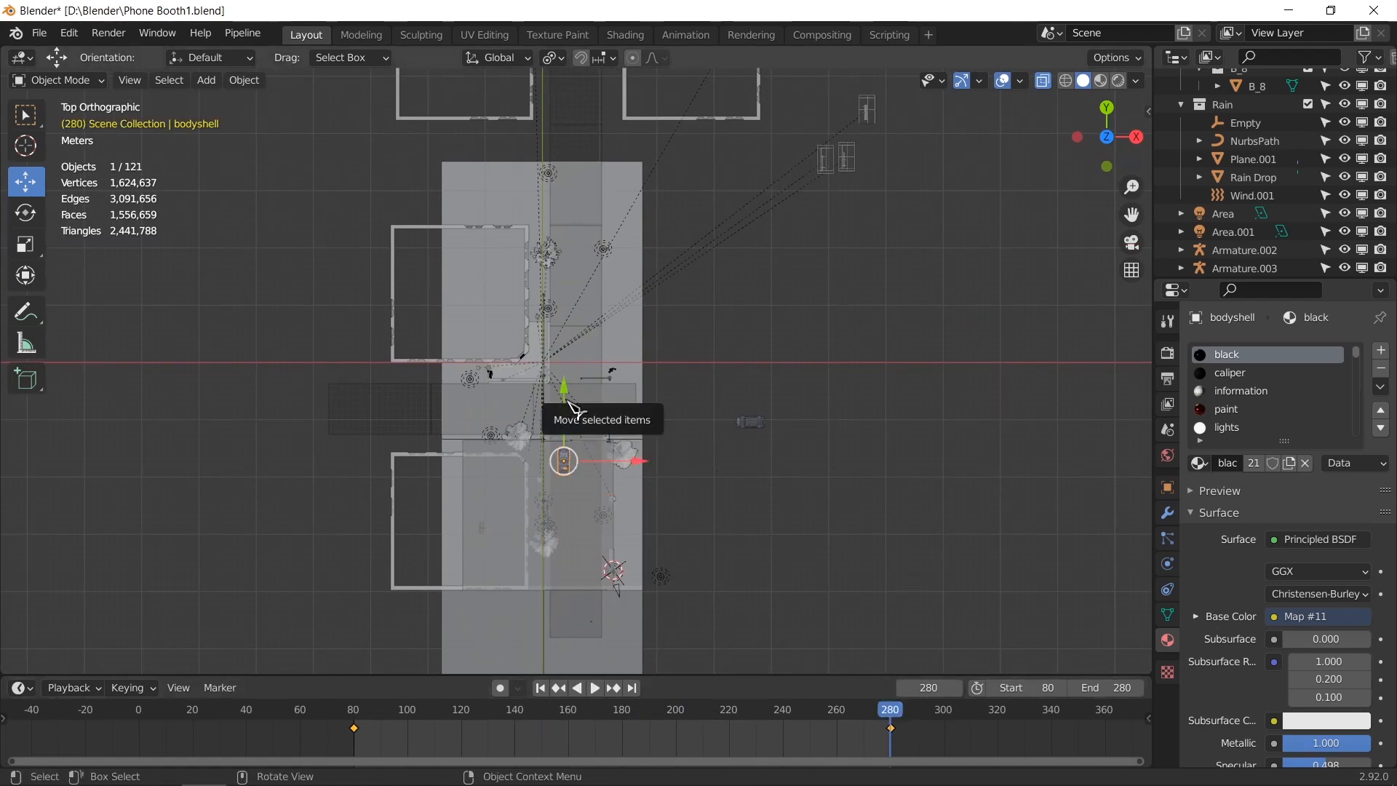
left_click_drag(574, 407, 560, 599)
middle_click_drag(646, 357, 651, 496, "shift")
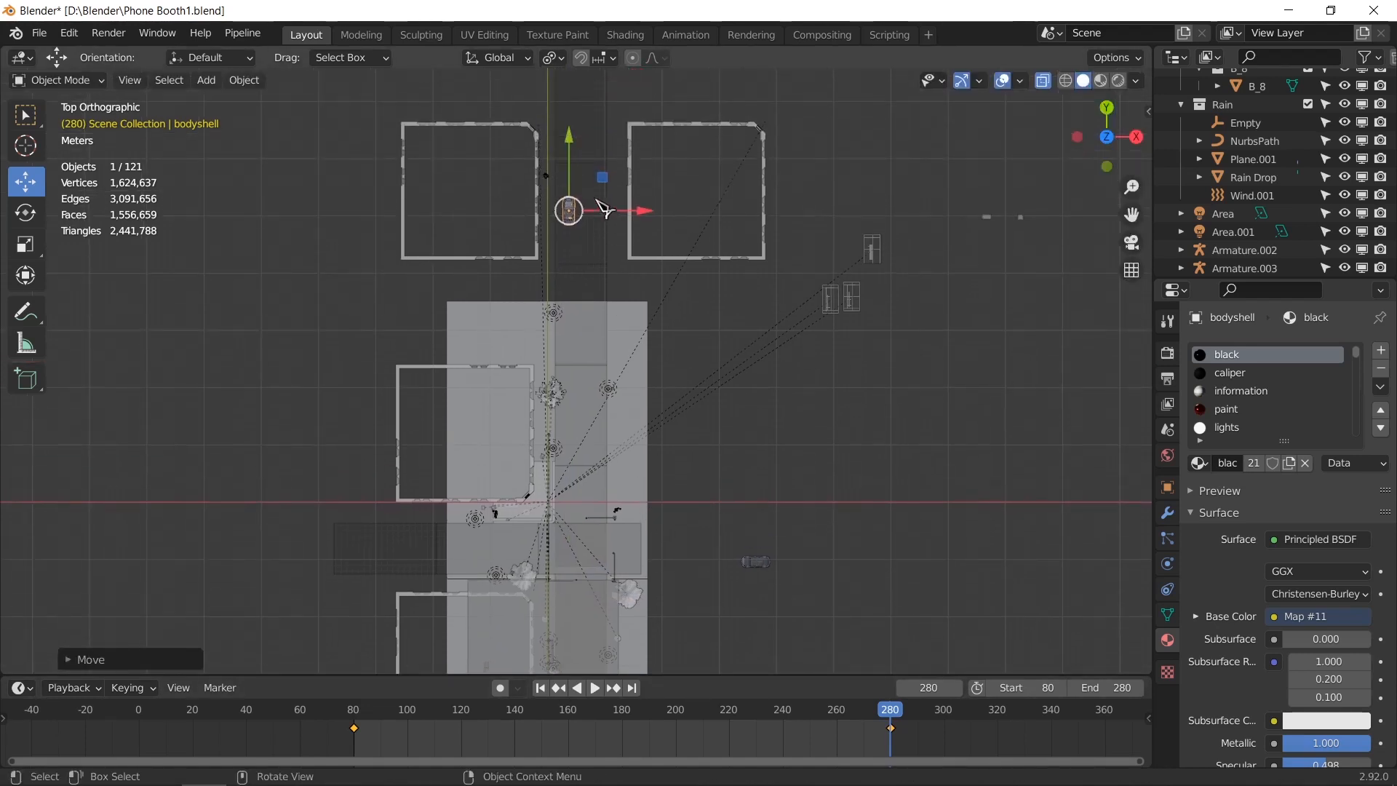
left_click_drag(577, 173, 574, 93)
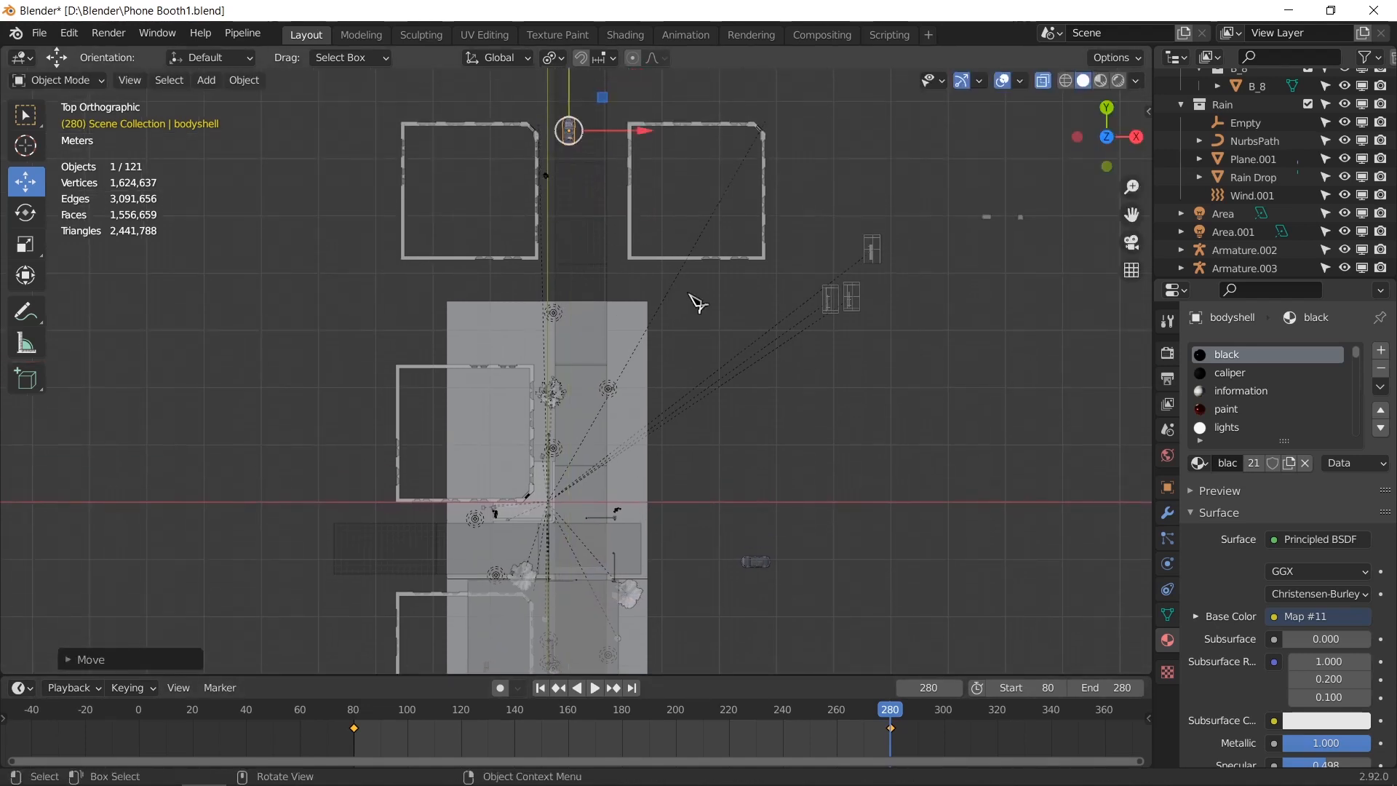
key("i")
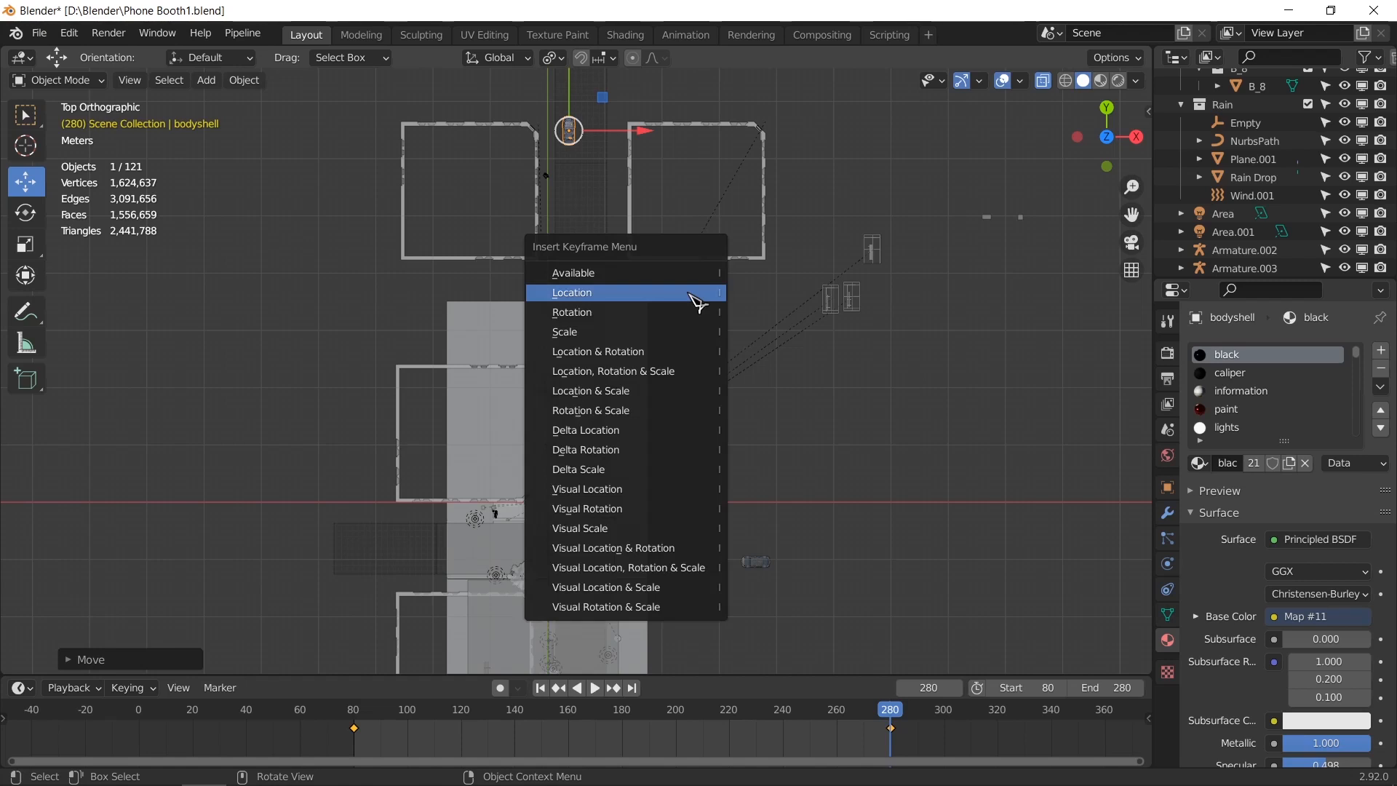
left_click(693, 294)
Step: Play the animation from frame 80 in top view to check the bodyshell car's extended drive
left_click(547, 689)
key("space")
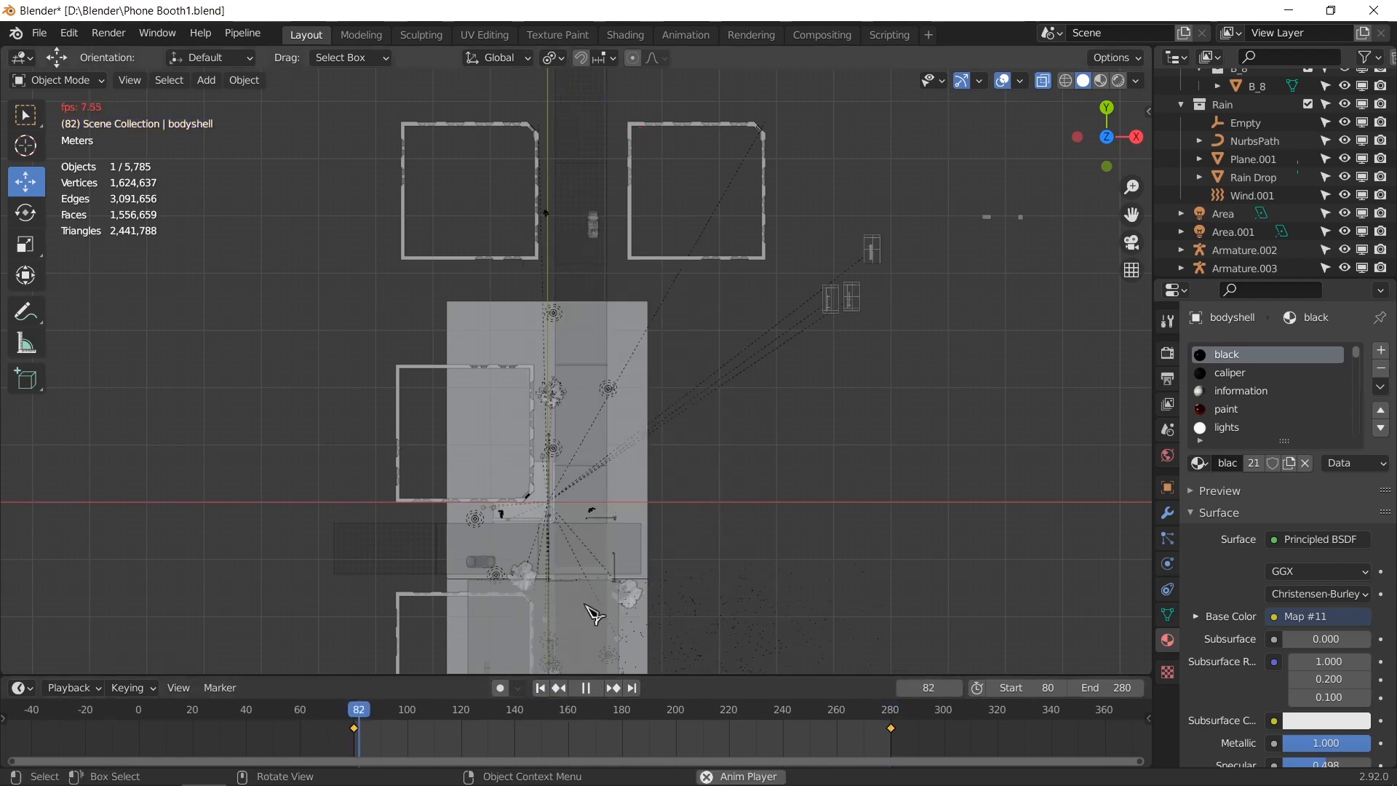
middle_click_drag(654, 496, 654, 400, "shift")
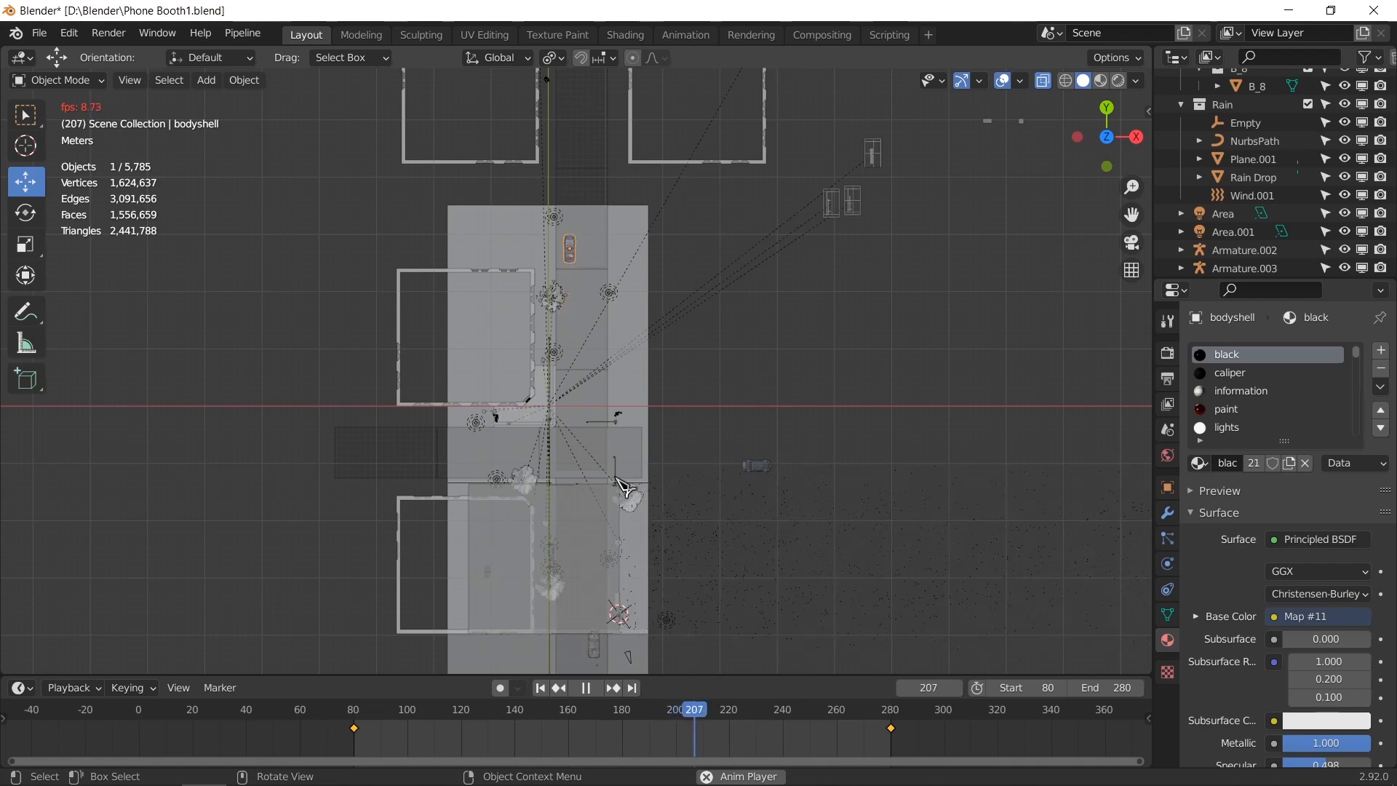
key("space")
Step: Turn off X-ray and play the animation from frame 80 through the scene camera
left_click(542, 687)
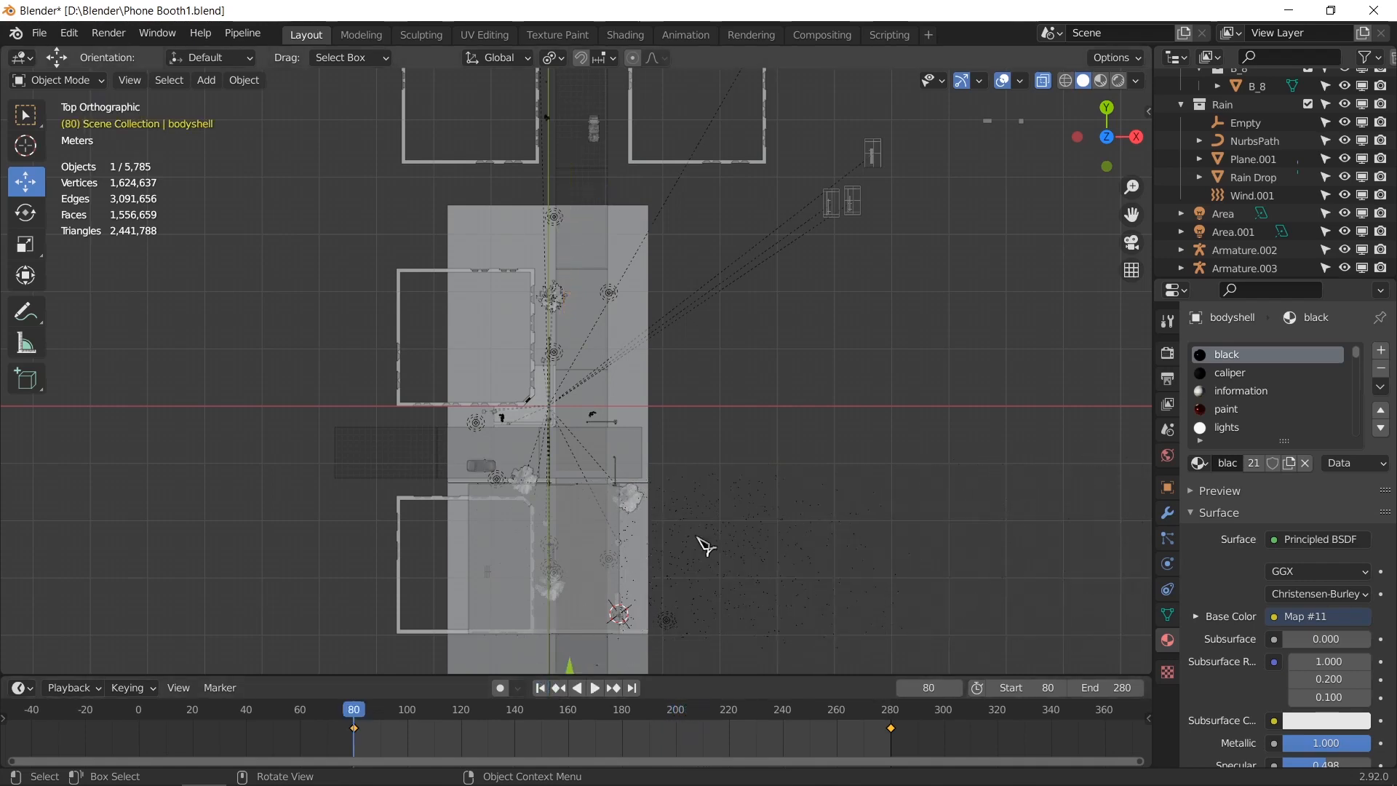
key("alt+z")
middle_click_drag(711, 544, 686, 509)
key("KP_0")
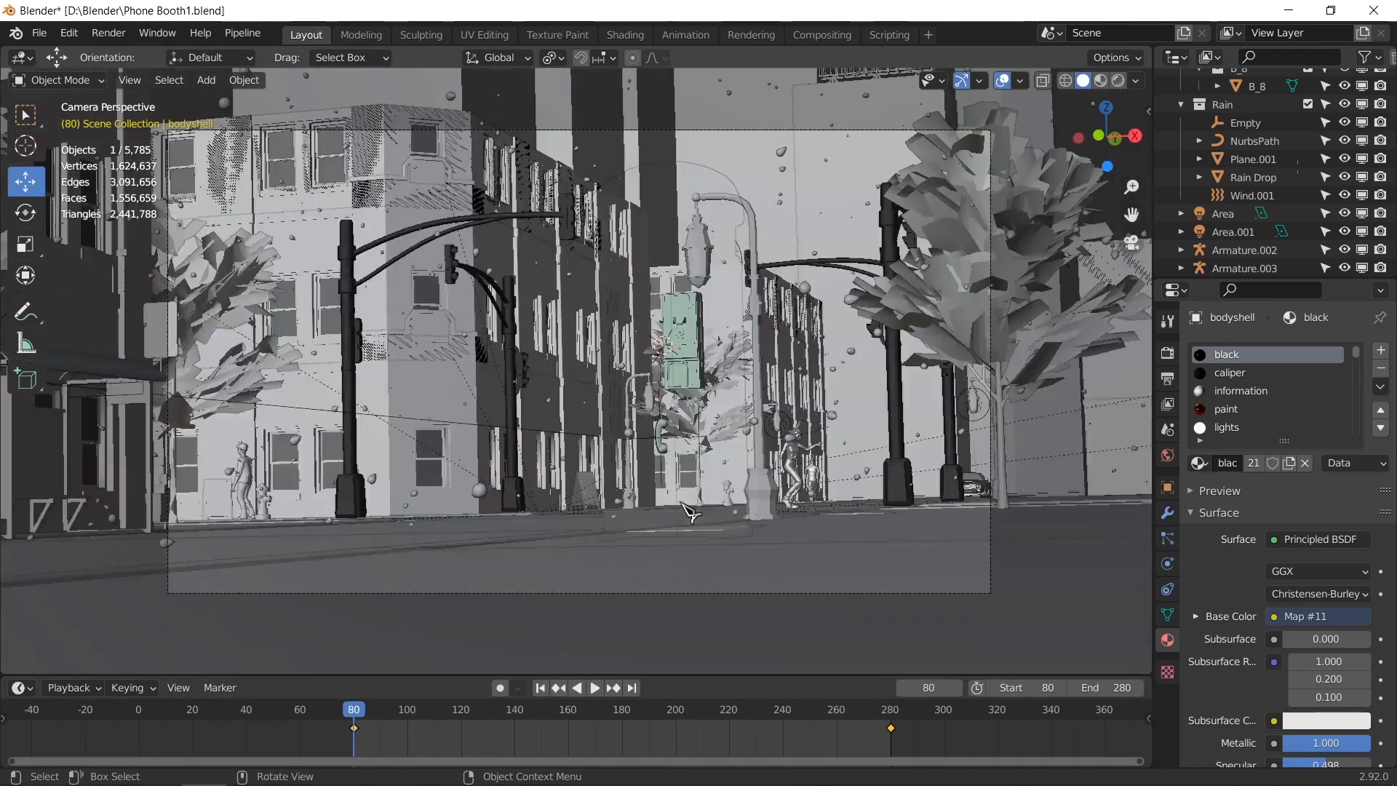
key("space")
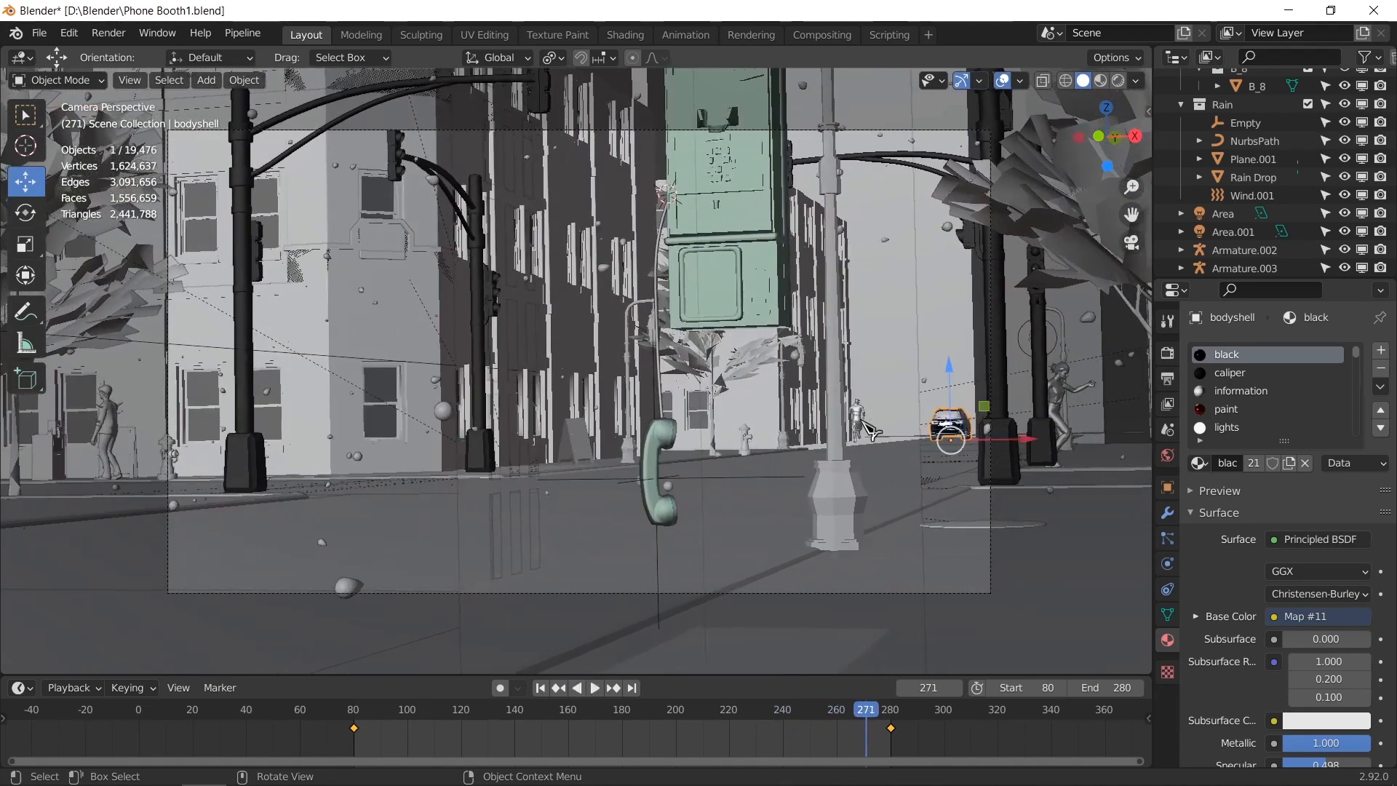
key("space")
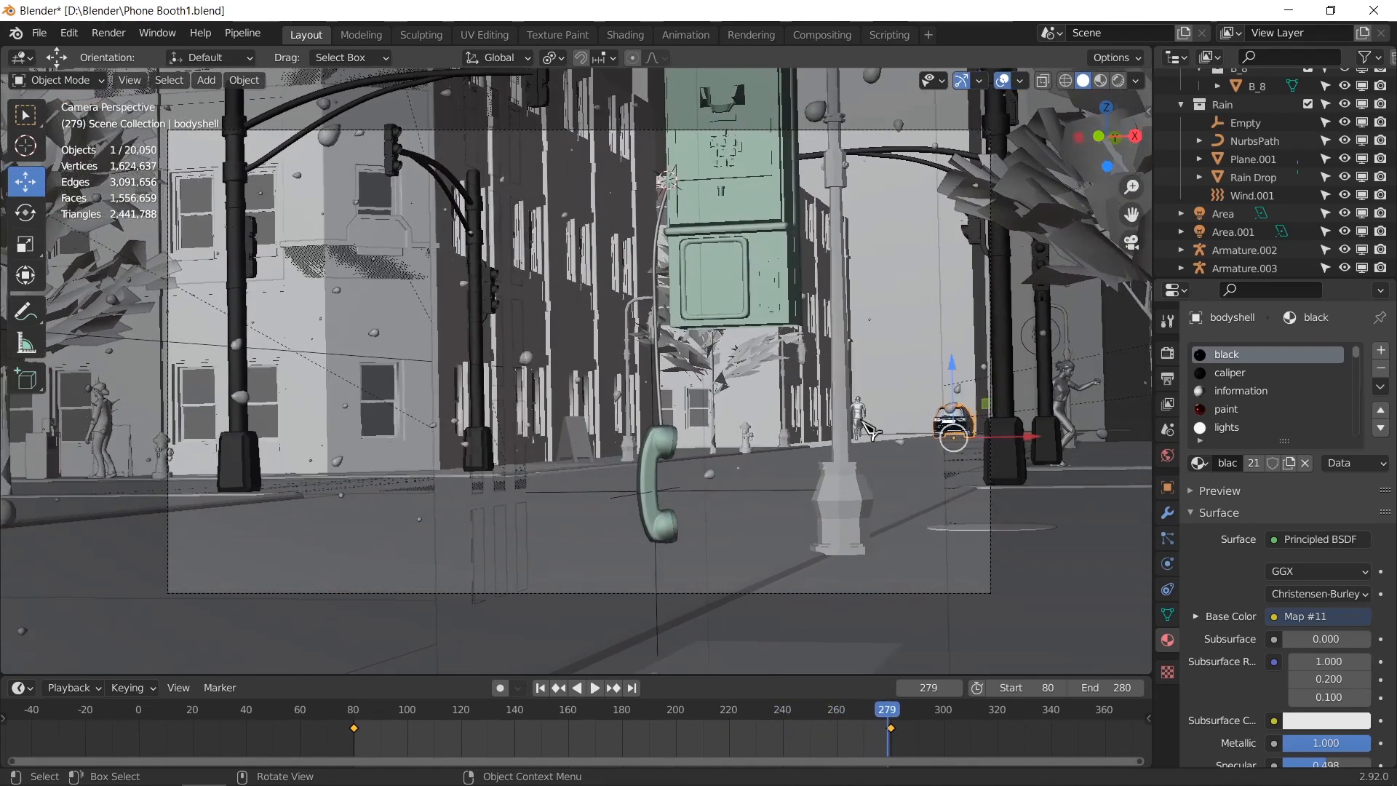
left_click(938, 286)
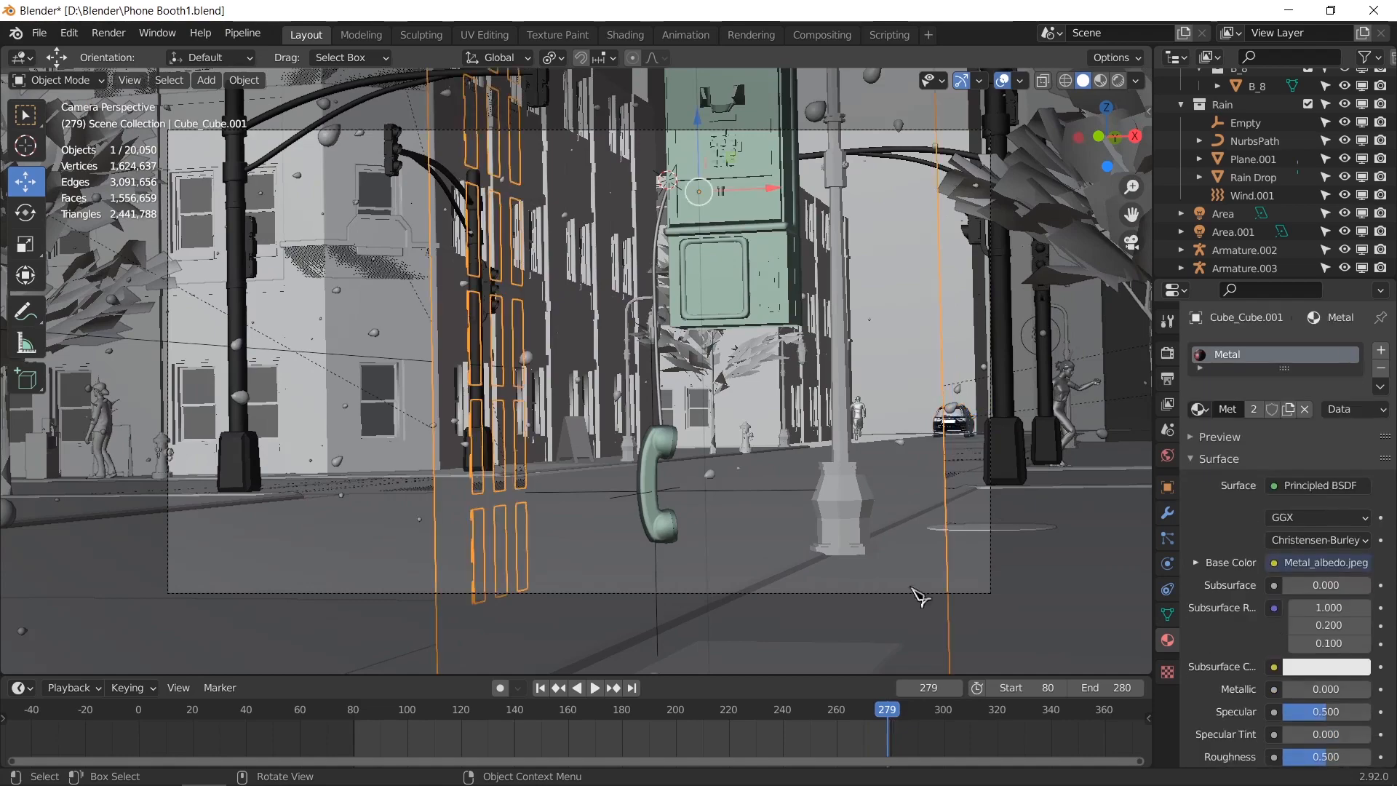
Step: Select the distant running character's armature, Armature.003, and set the current frame to 141
left_click_drag(887, 710, 680, 699)
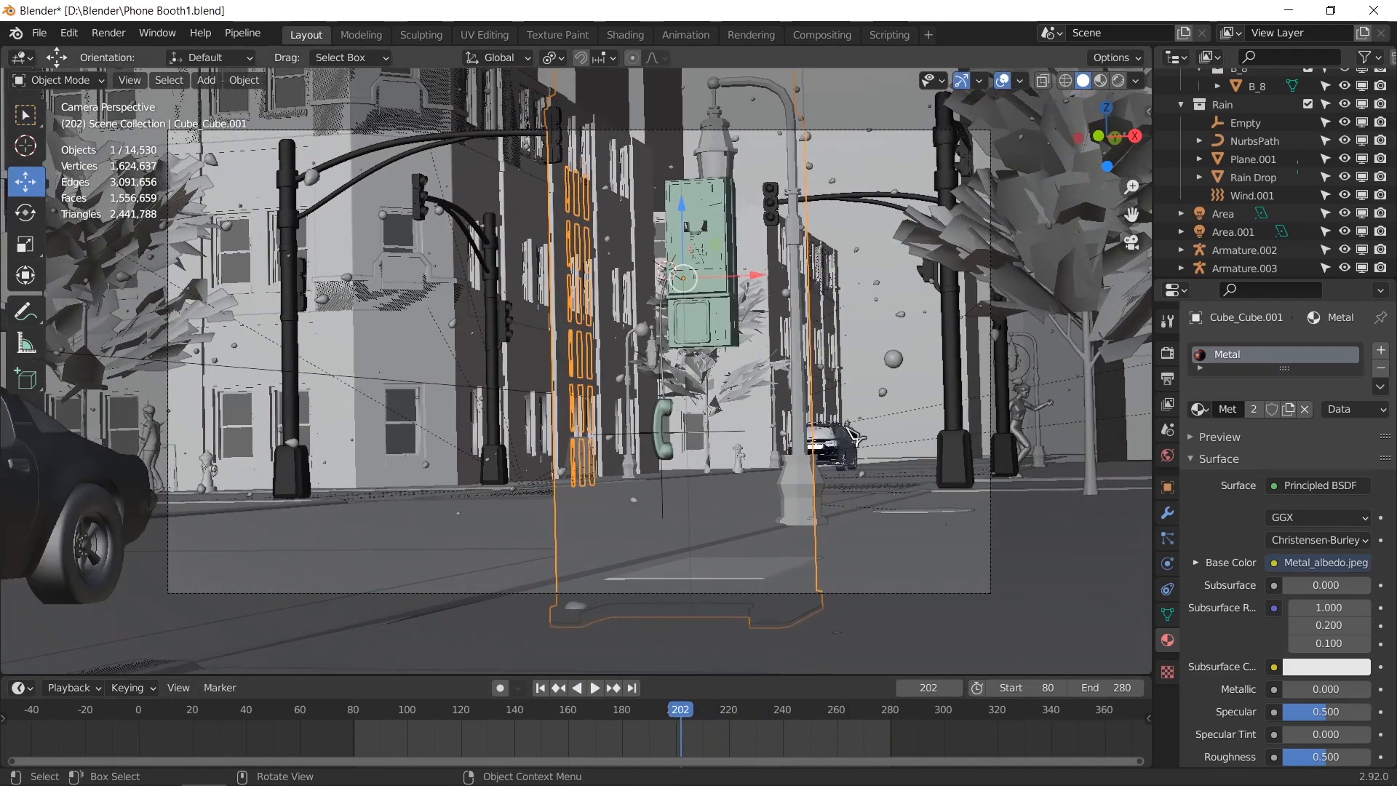
left_click(857, 438)
left_click(857, 435)
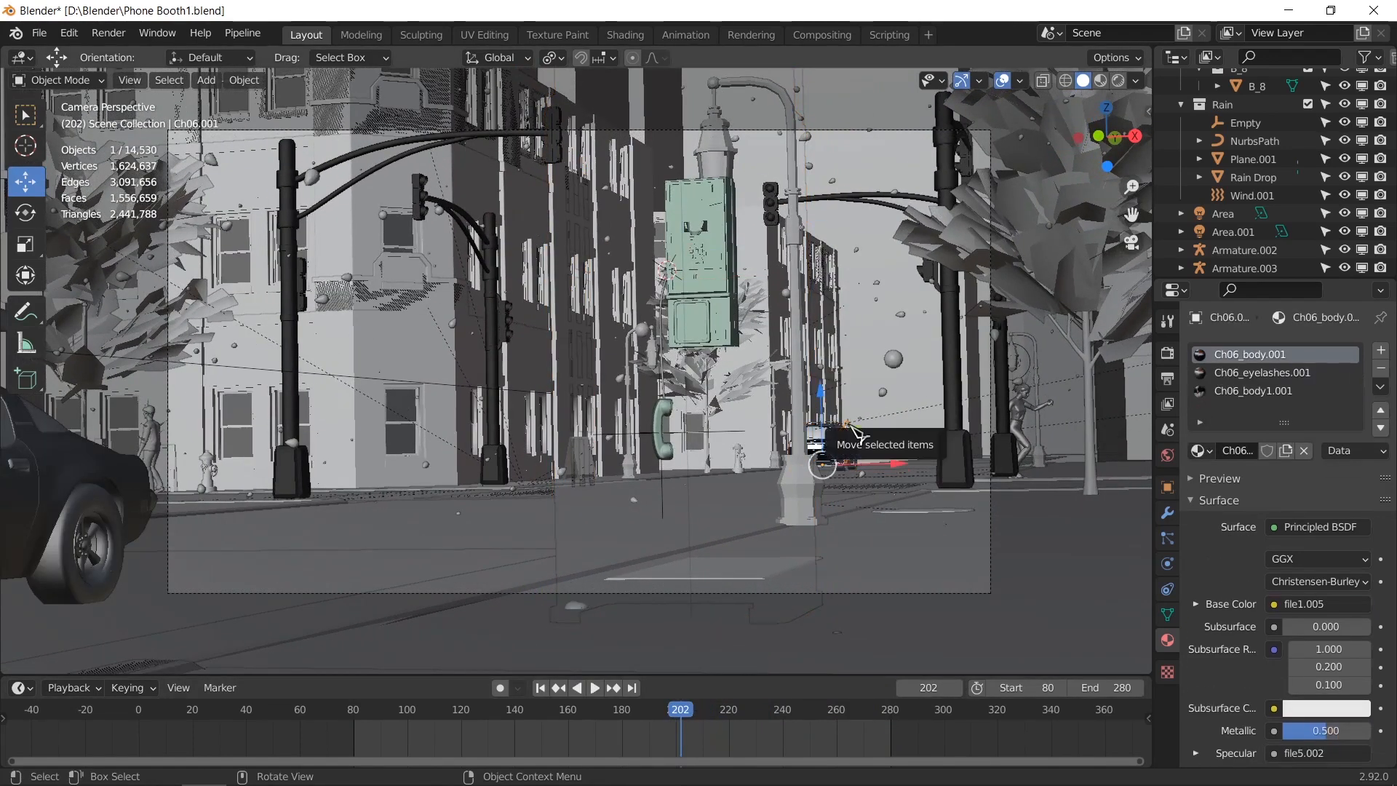
left_click(857, 436)
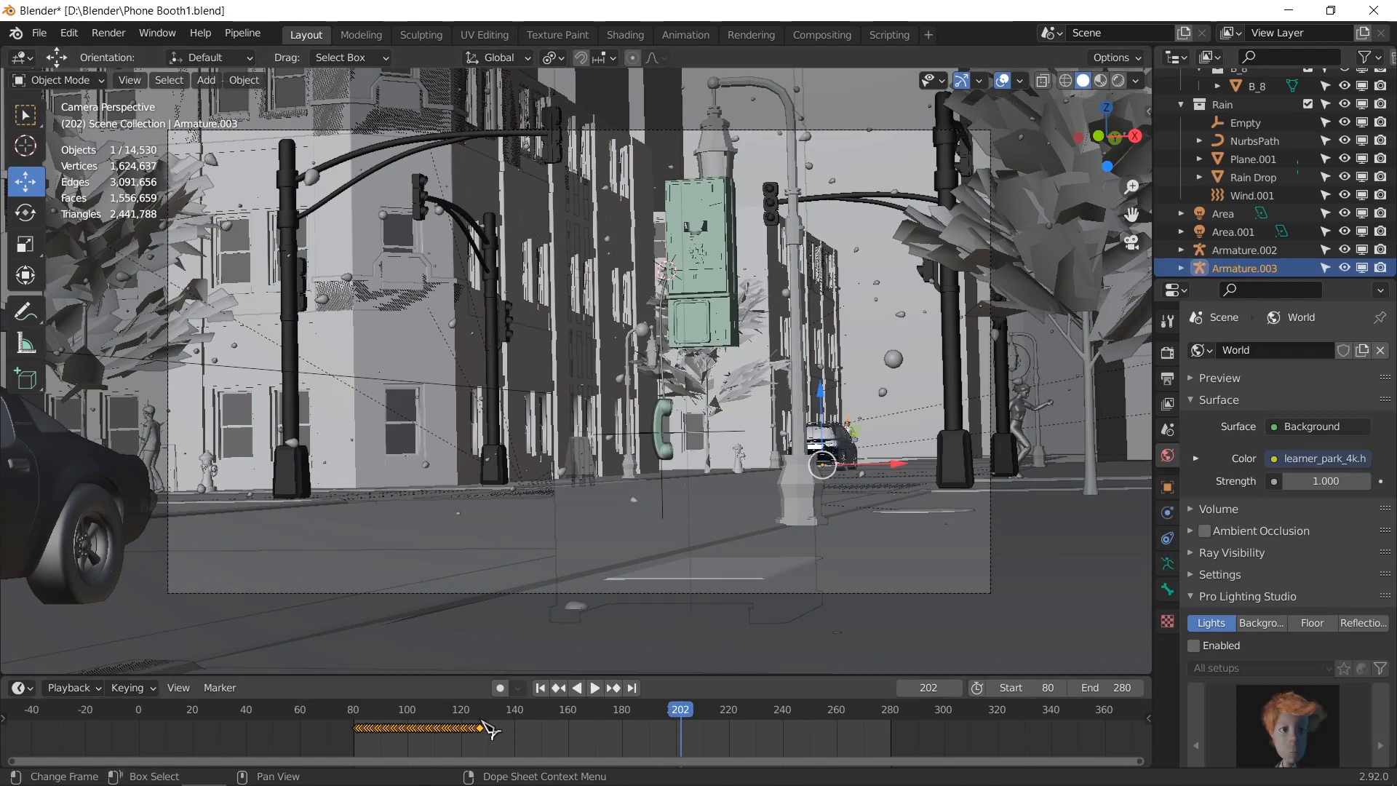
left_click_drag(680, 720, 539, 720)
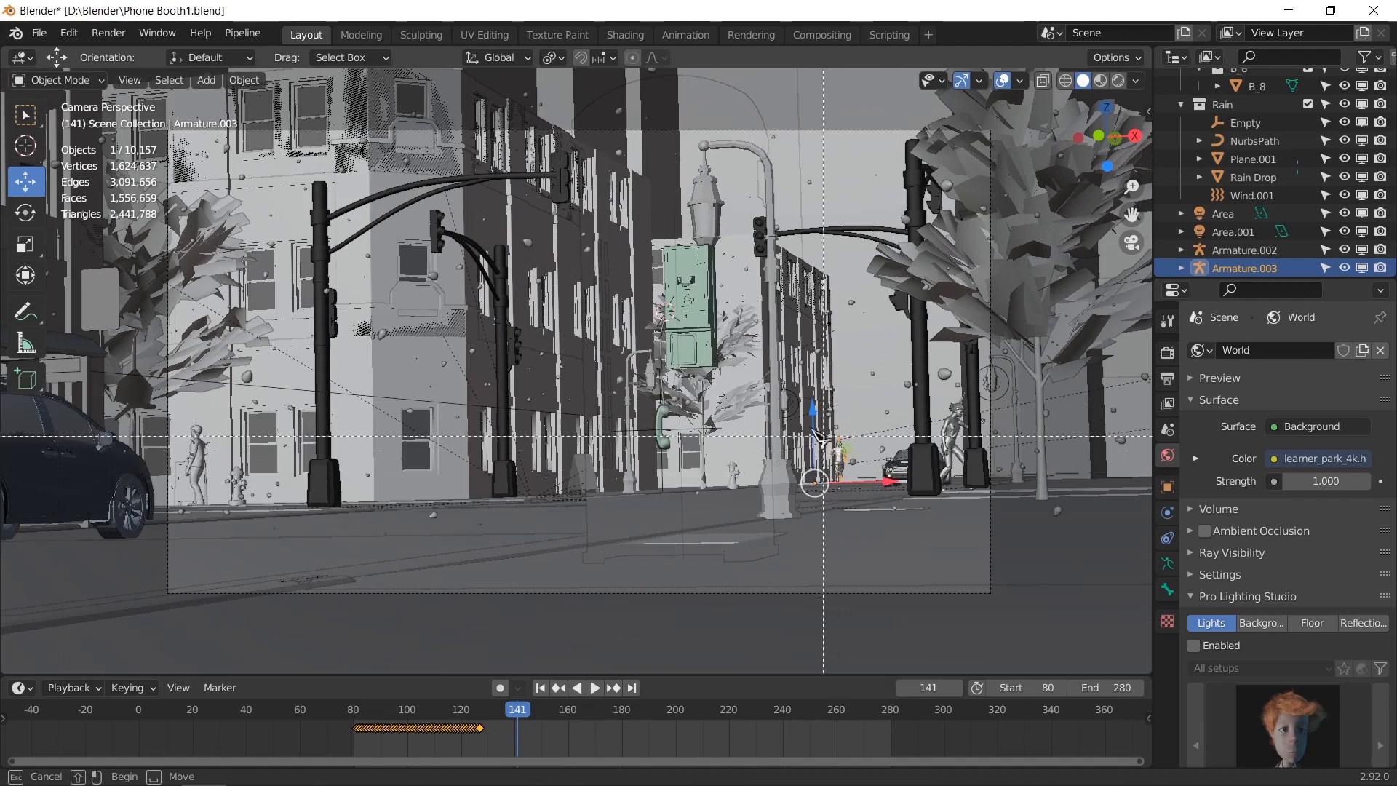
Step: Set a render region around the distant runner in the camera view and save the file
left_click_drag(791, 414, 878, 522)
scroll(878, 522, "up", 3)
middle_click_drag(887, 502, 604, 437, "shift")
scroll(603, 437, "up", 1)
scroll(946, 407, "up", 1)
middle_click_drag(960, 396, 860, 318, "shift")
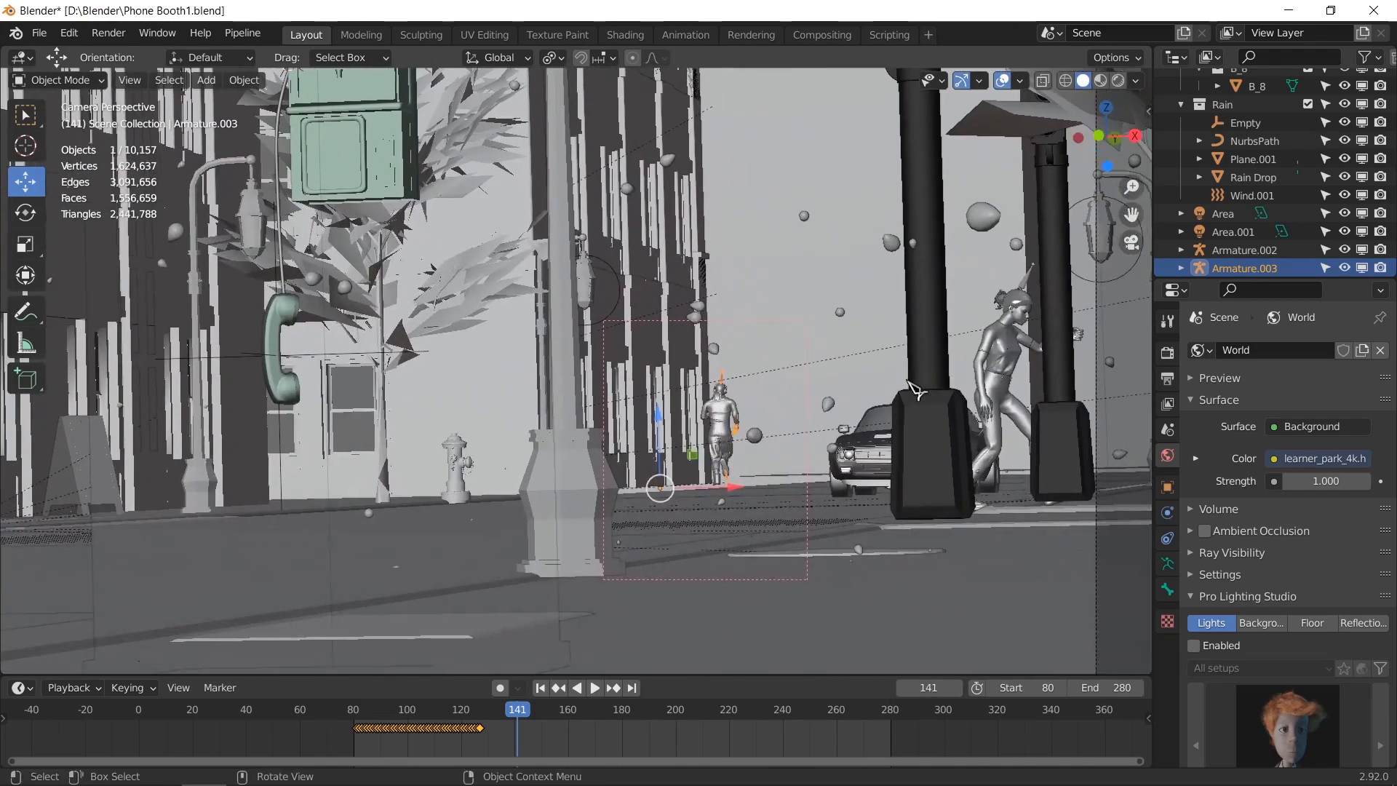
key("ctrl+s")
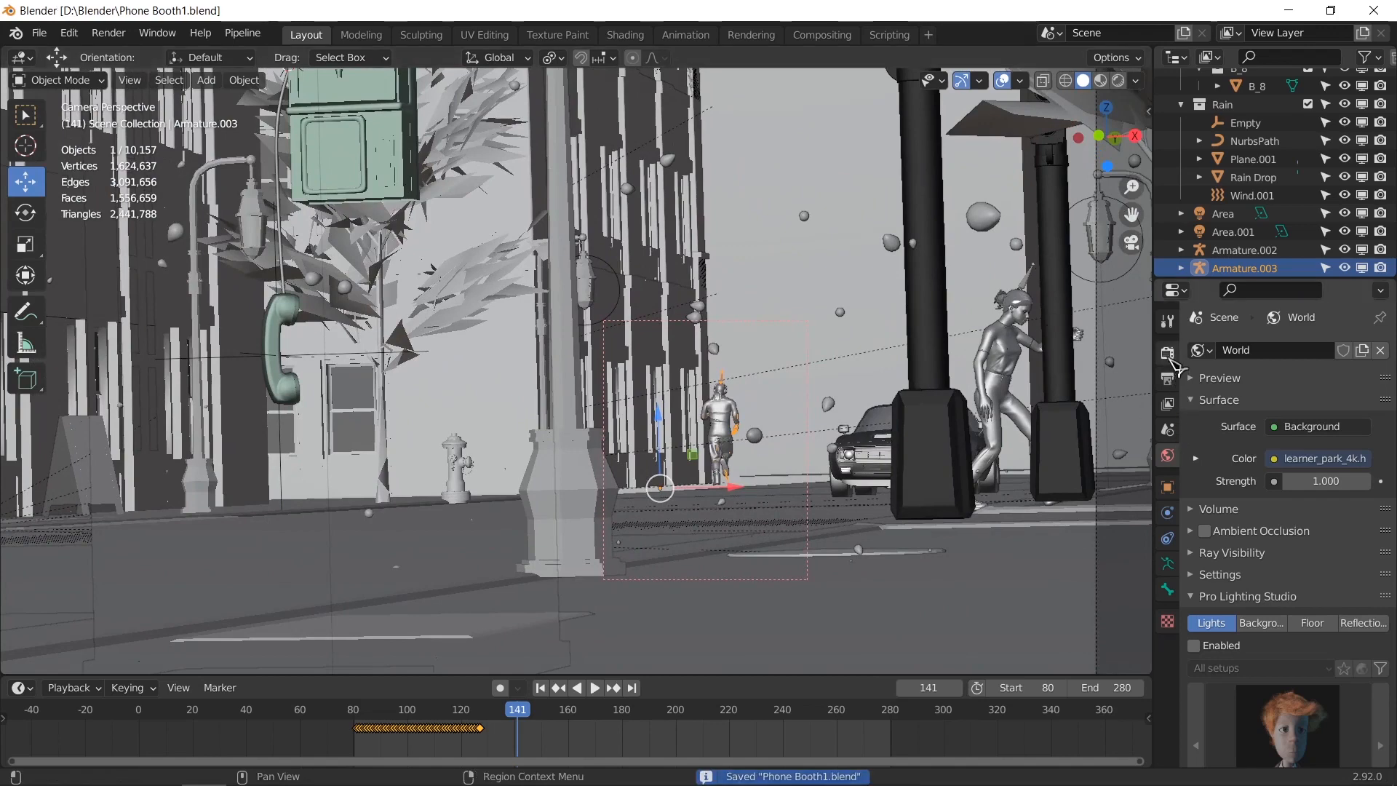
Step: Show the render settings, preview the runner's region in rendered shading, and return to solid shading
left_click(1167, 353)
left_click(1118, 80)
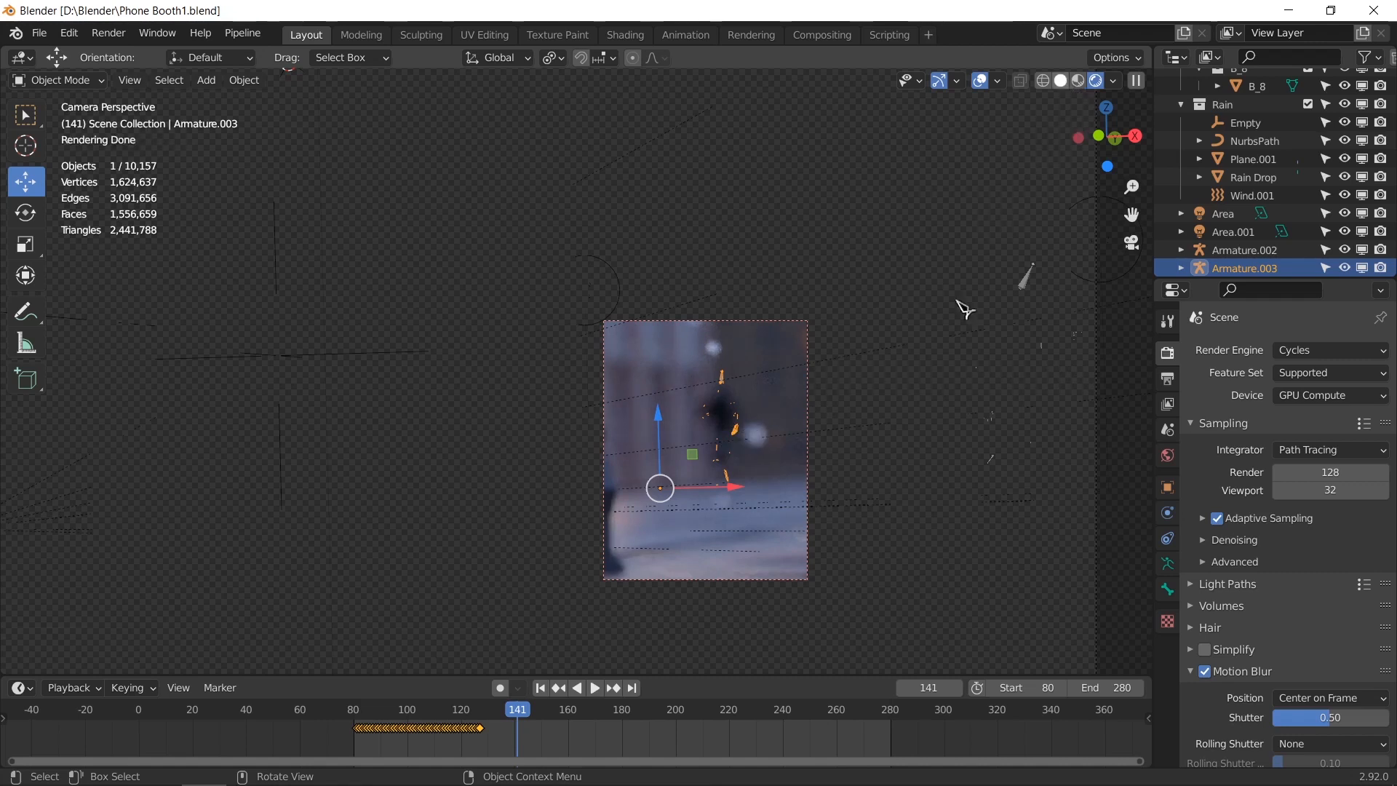
key("z")
key("6")
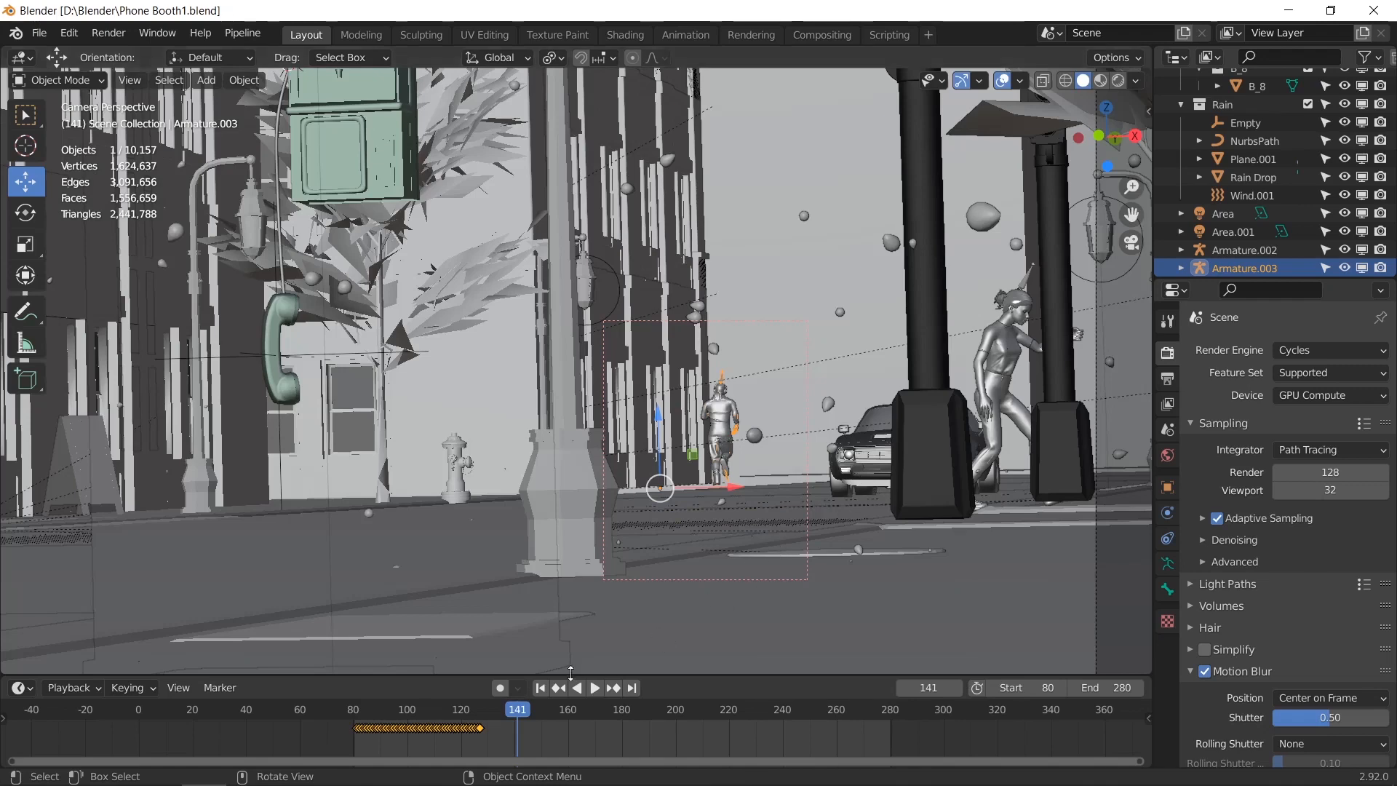
Step: At frame 127, where the runner's existing keyframes end, insert a location keyframe on its armature
left_click(478, 724)
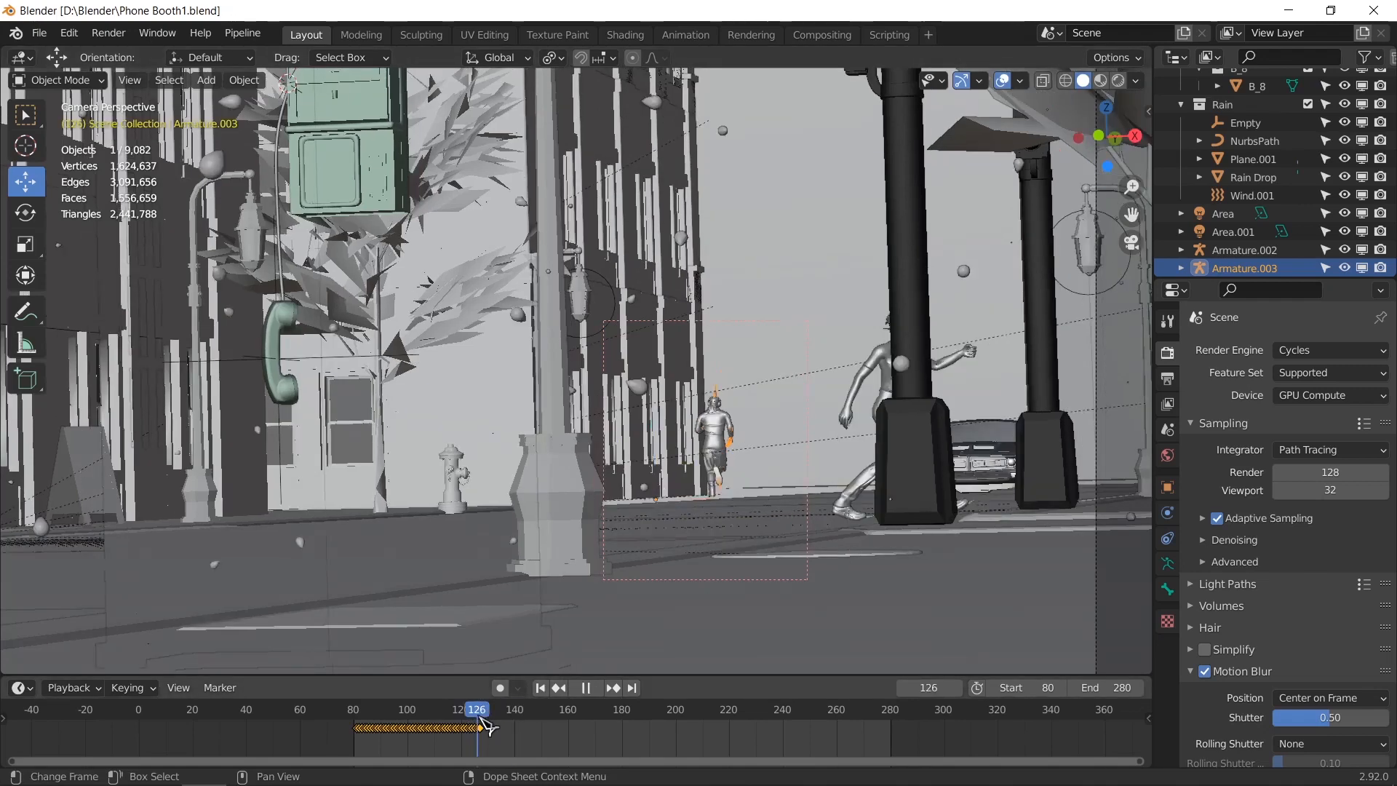
key("space")
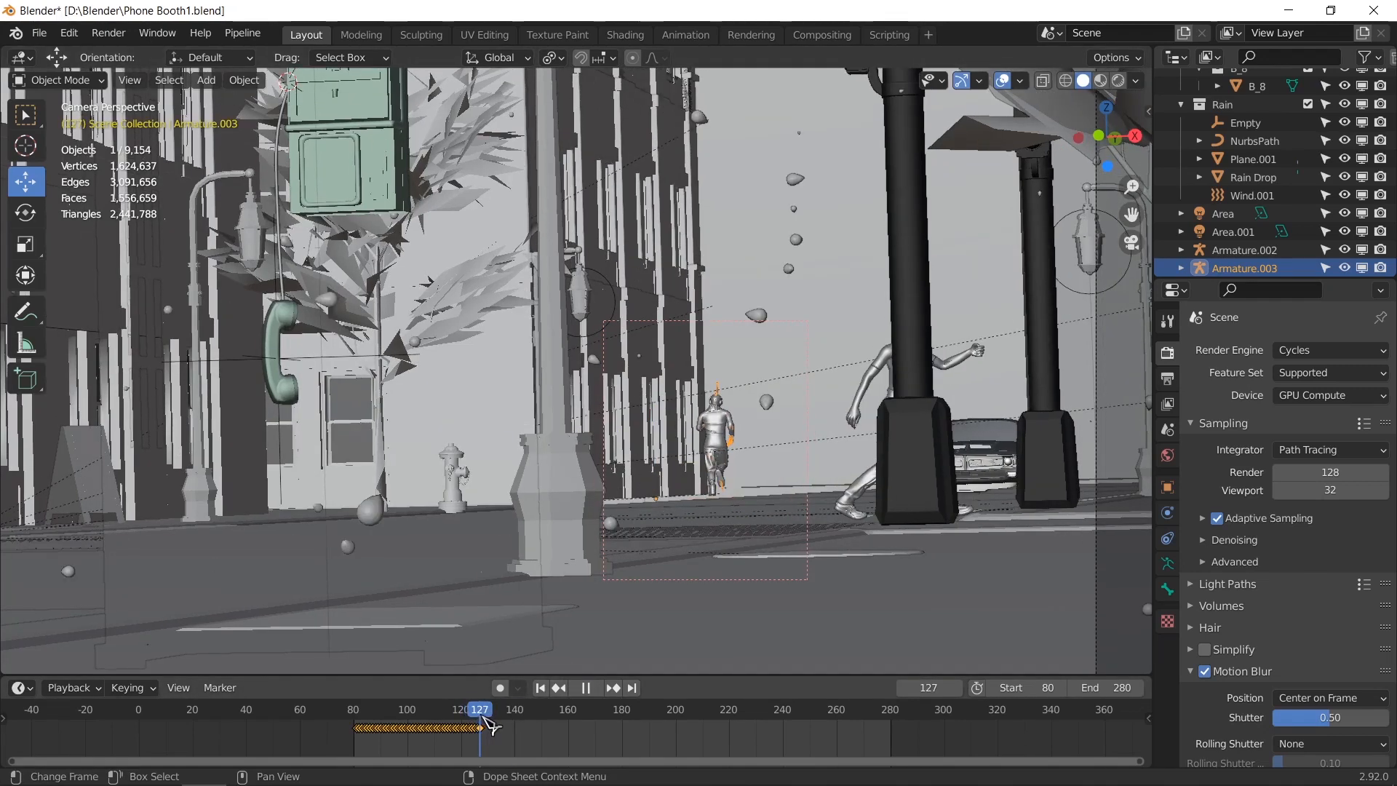
key("space")
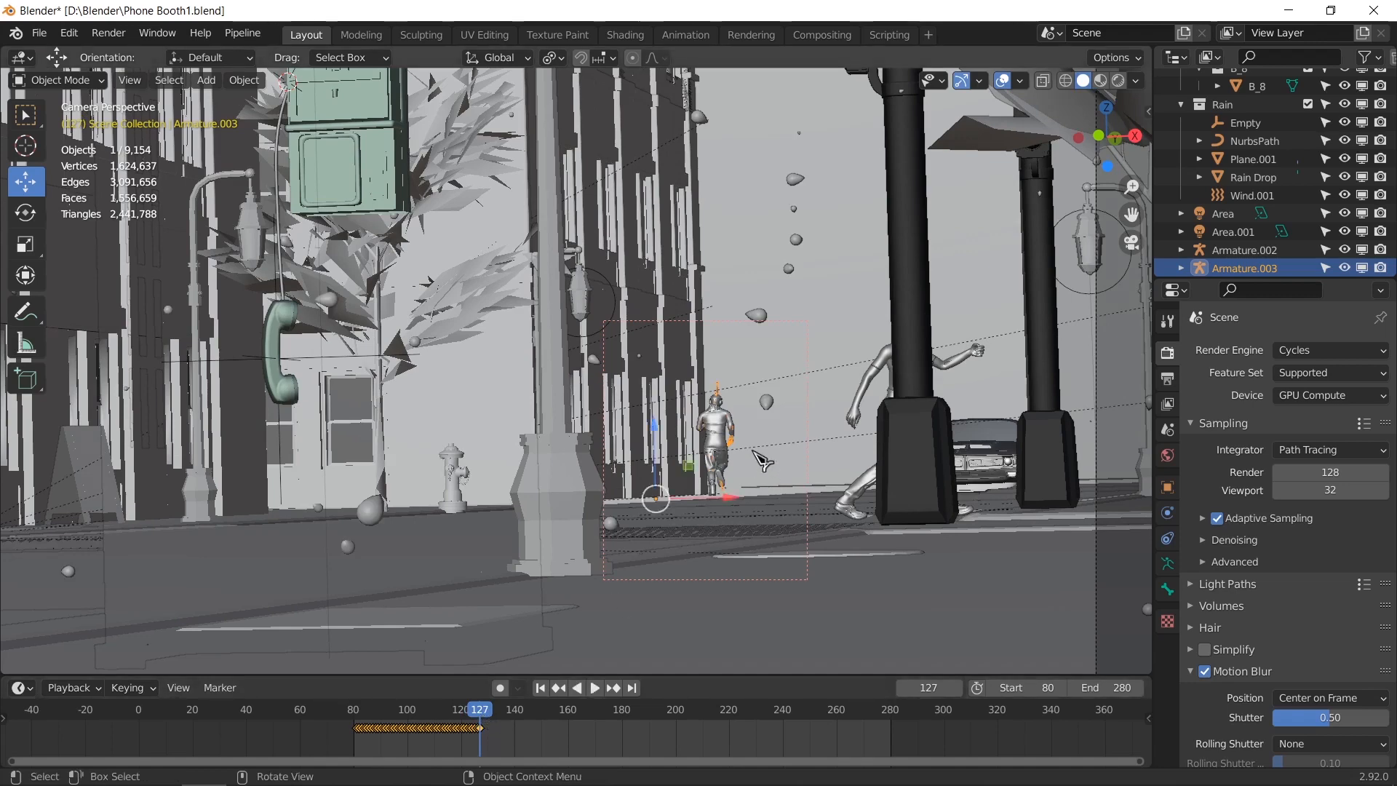
key("KP_Decimal")
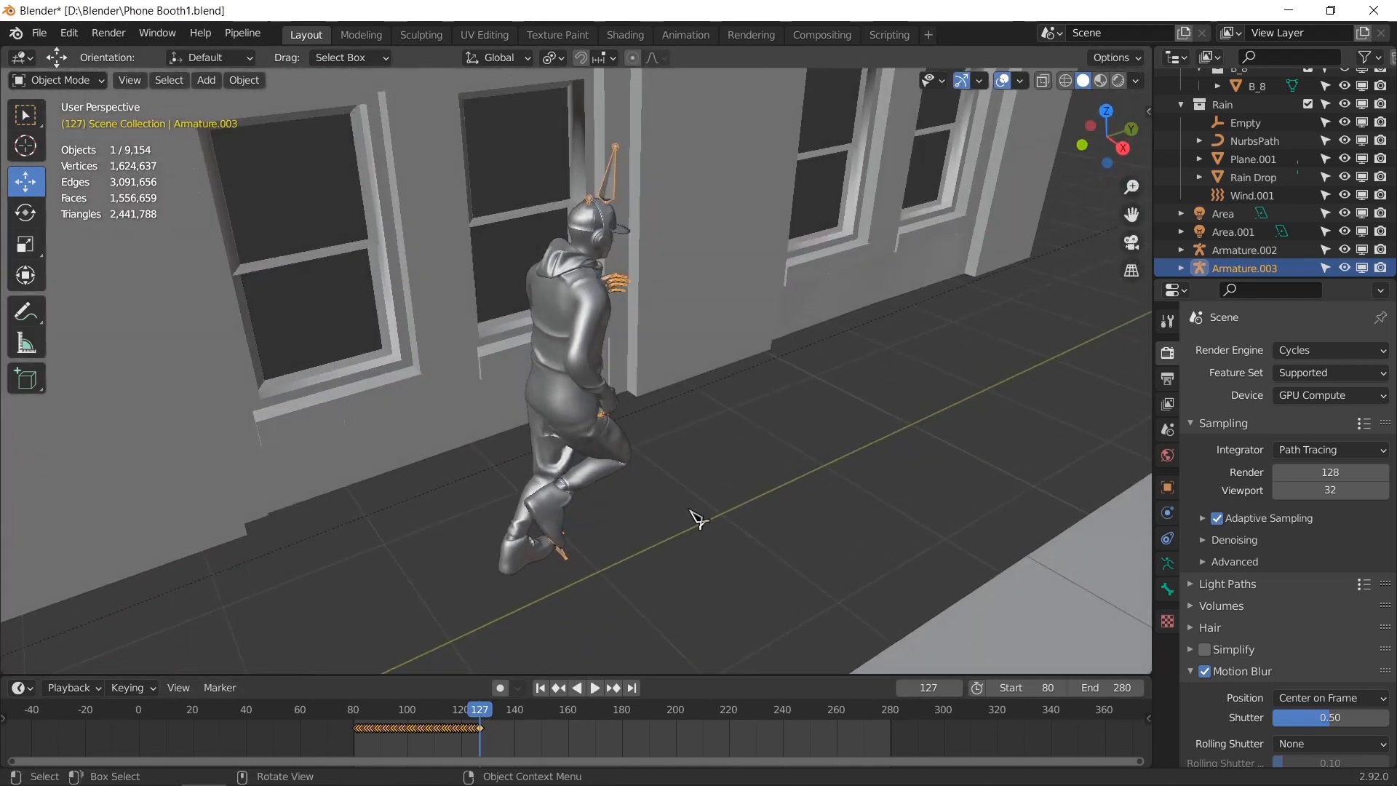
key("i")
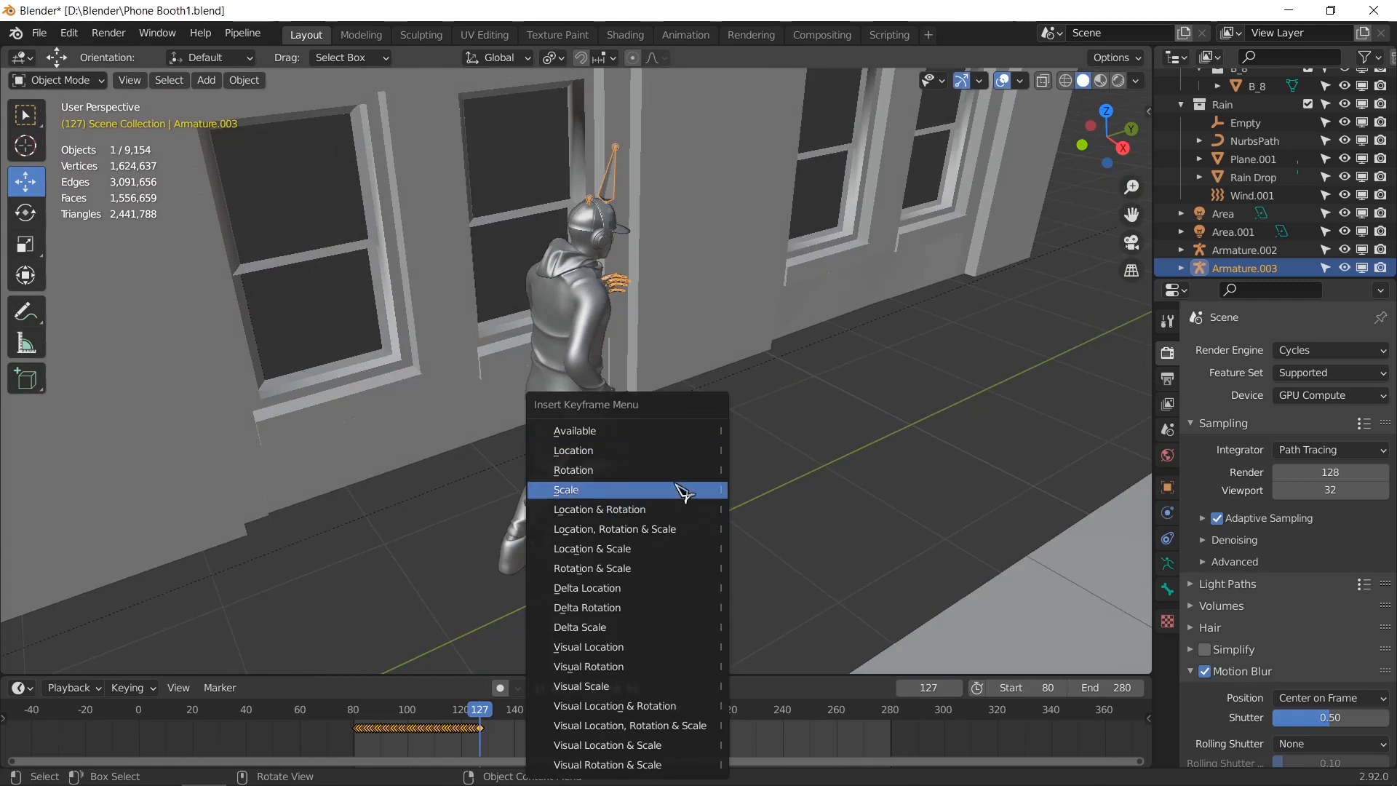
left_click(629, 456)
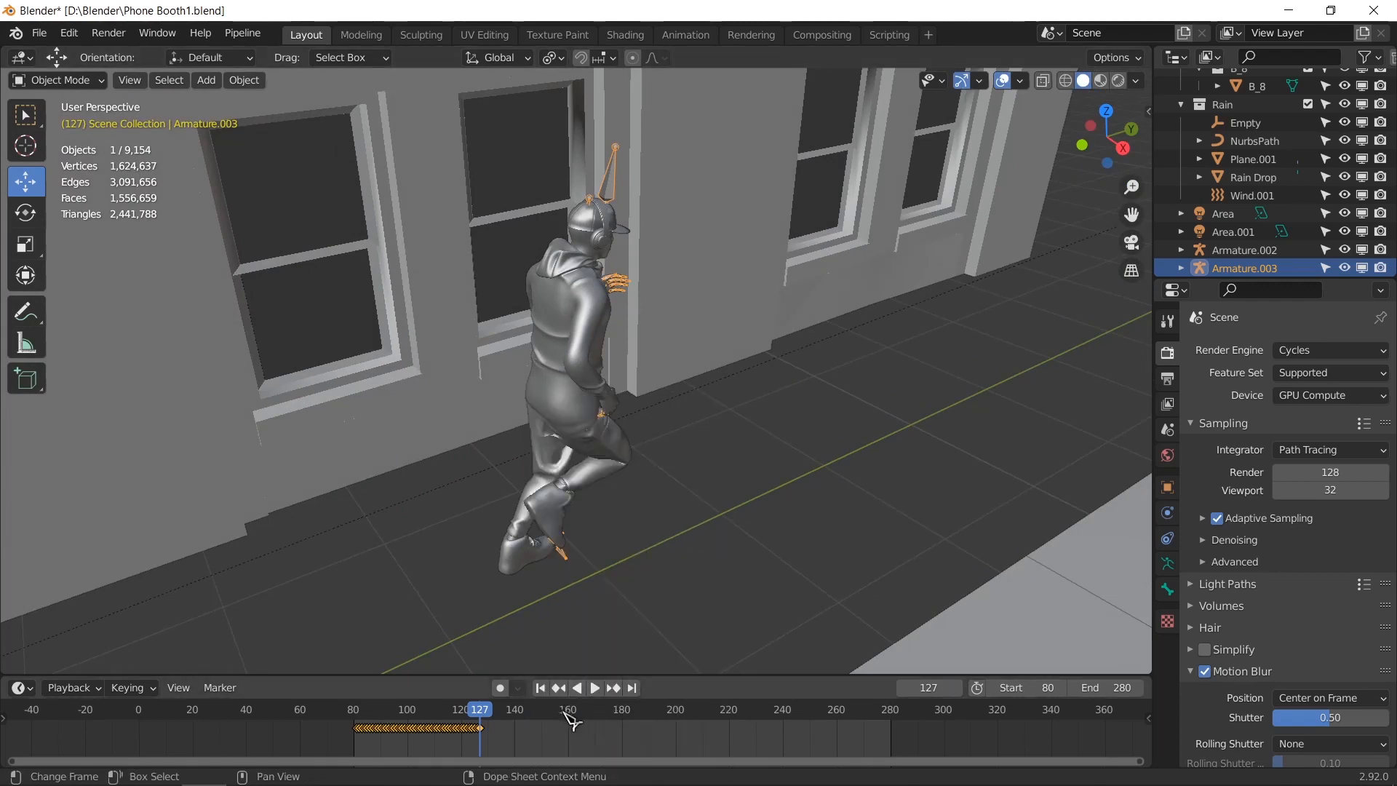
Step: At frame 160, move the runner's armature along positive Y towards the far end of the road and insert a location keyframe
left_click_drag(566, 713, 578, 721)
key("KP_0")
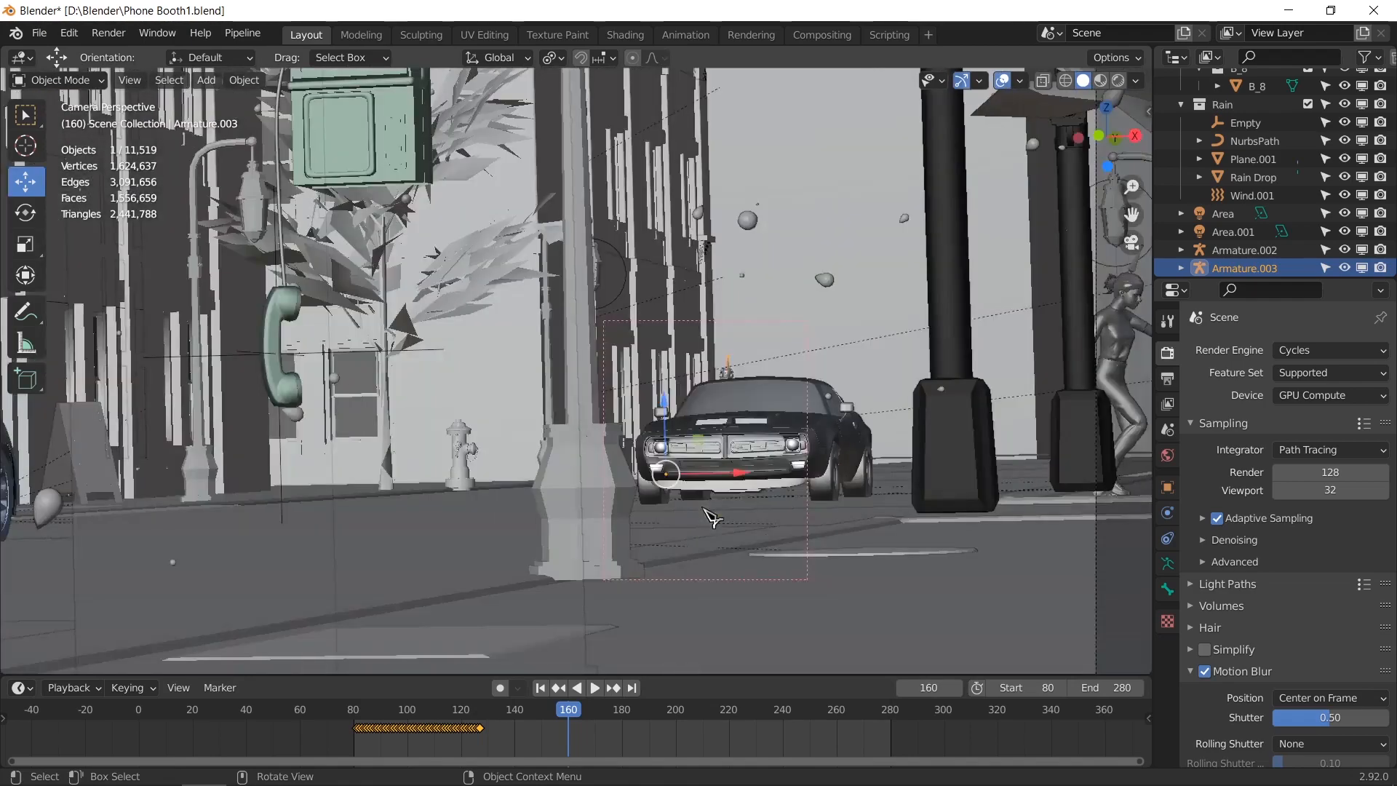
middle_click_drag(748, 456, 670, 528)
middle_click_drag(669, 480, 676, 528)
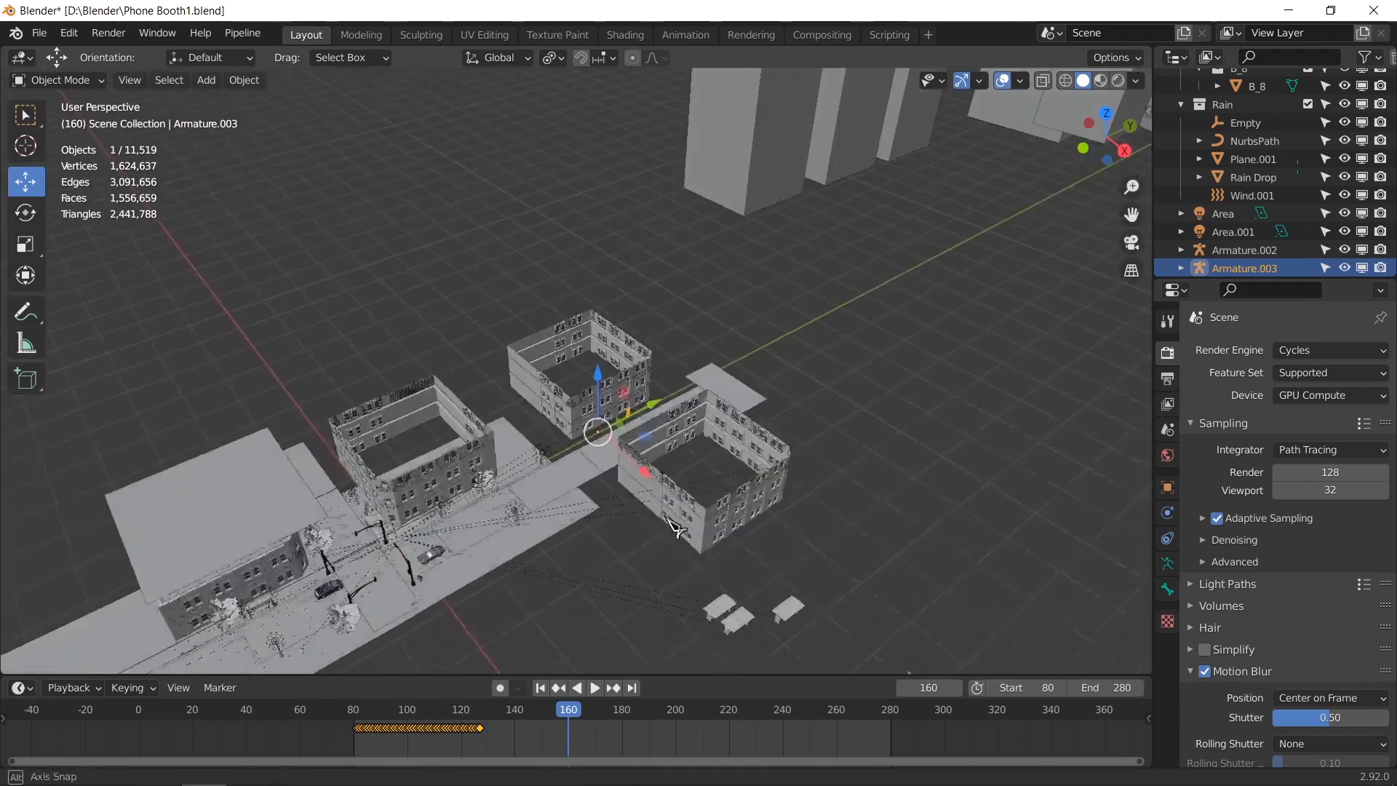
scroll(675, 513, "up", 4)
left_click_drag(684, 494, 754, 445)
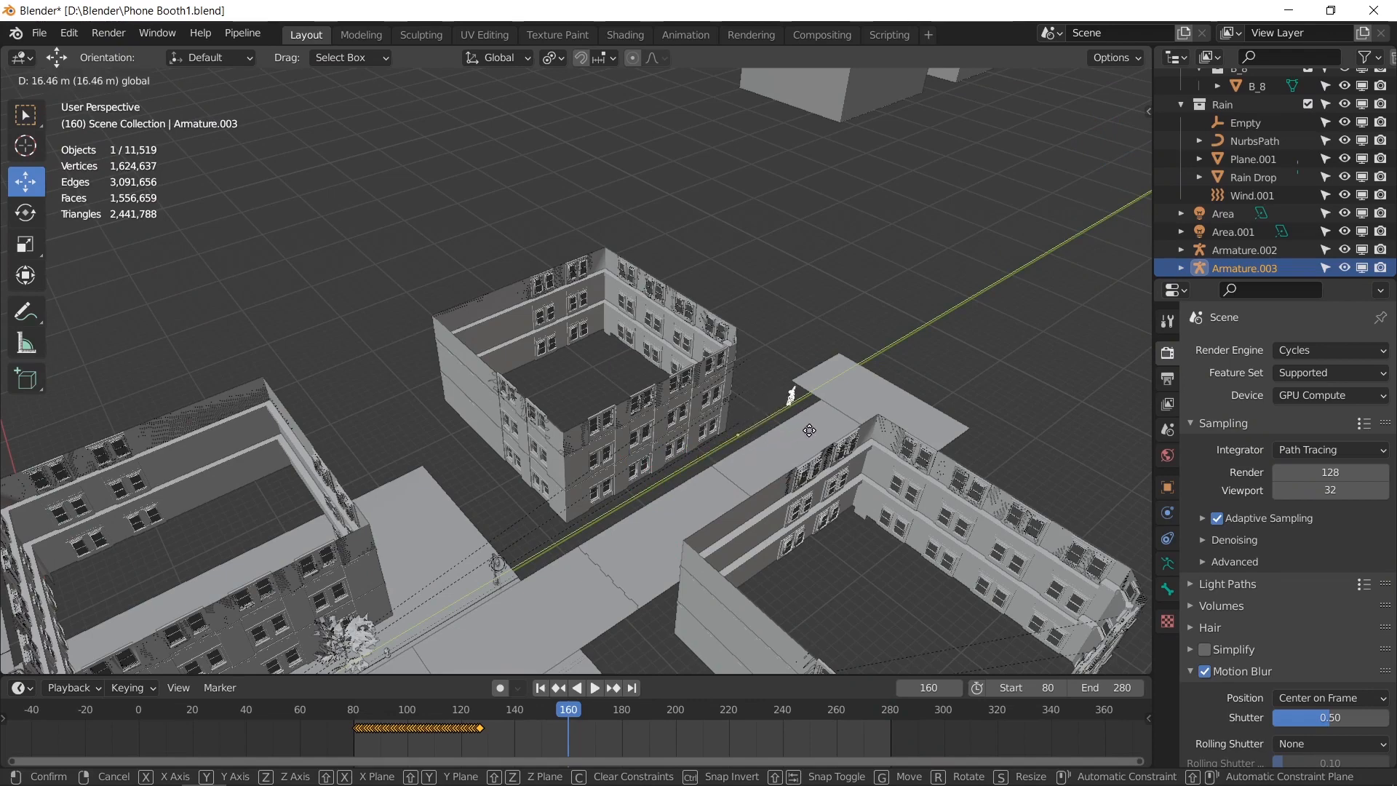
left_click_drag(837, 433, 837, 433)
key("i")
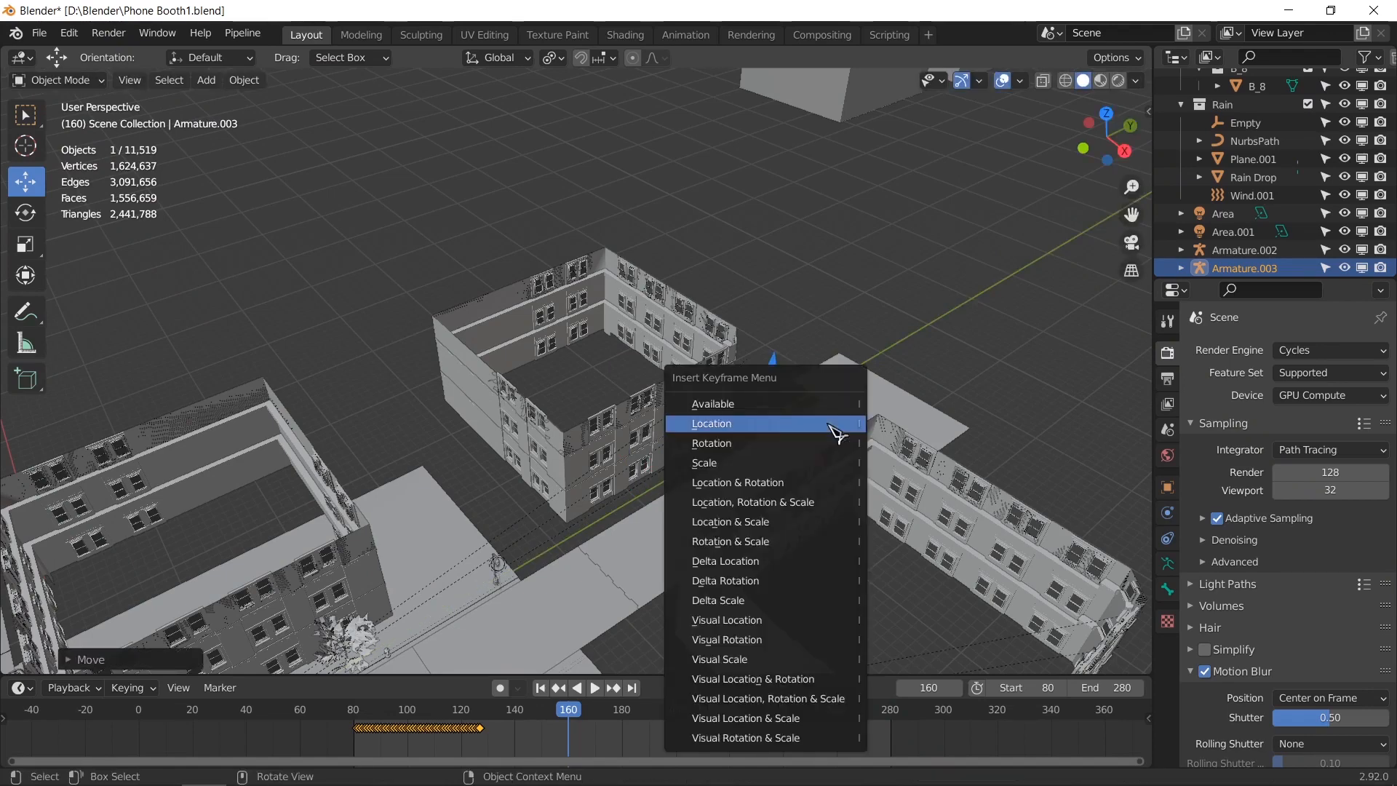
left_click(831, 424)
Step: Play back the runner's new movement through the scene camera and go to frame 131
key("KP_0")
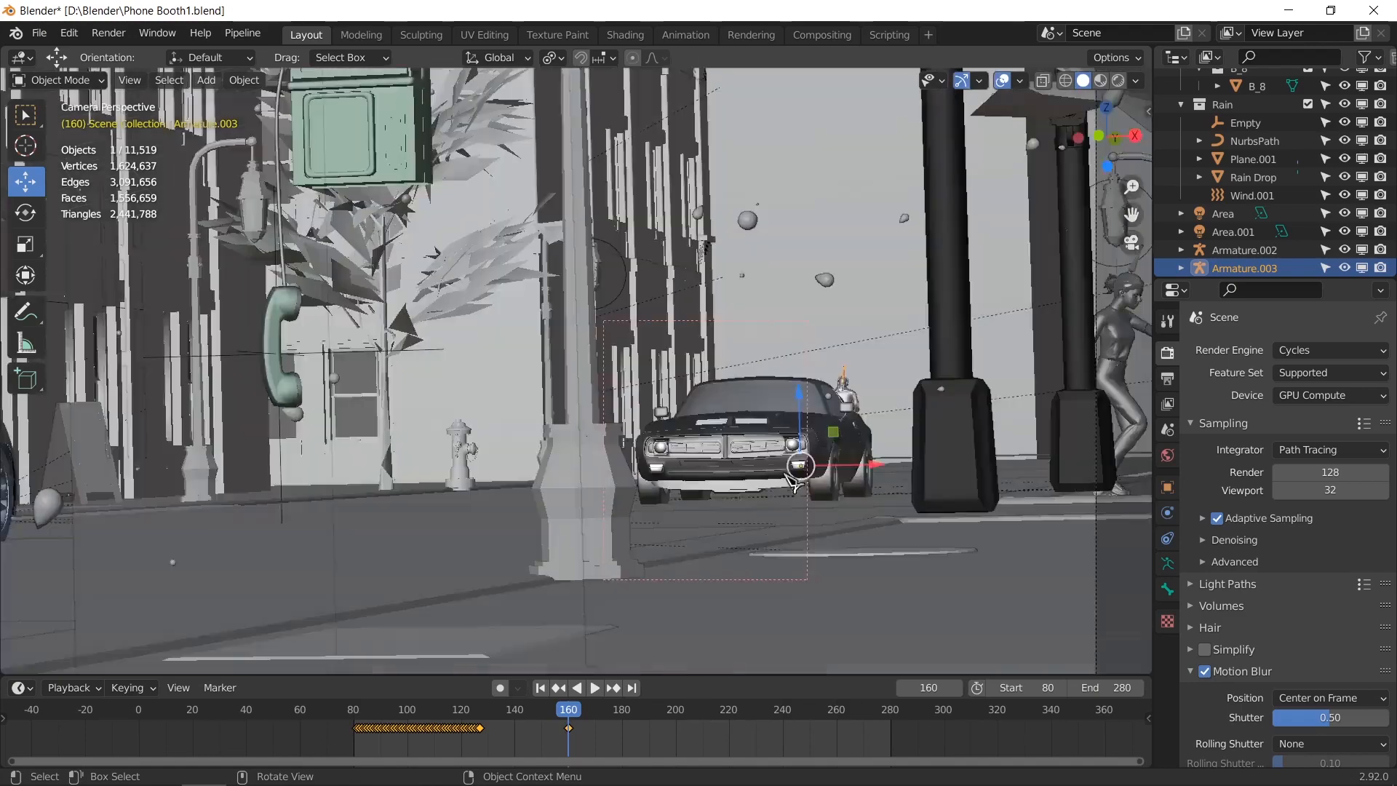
left_click(577, 687)
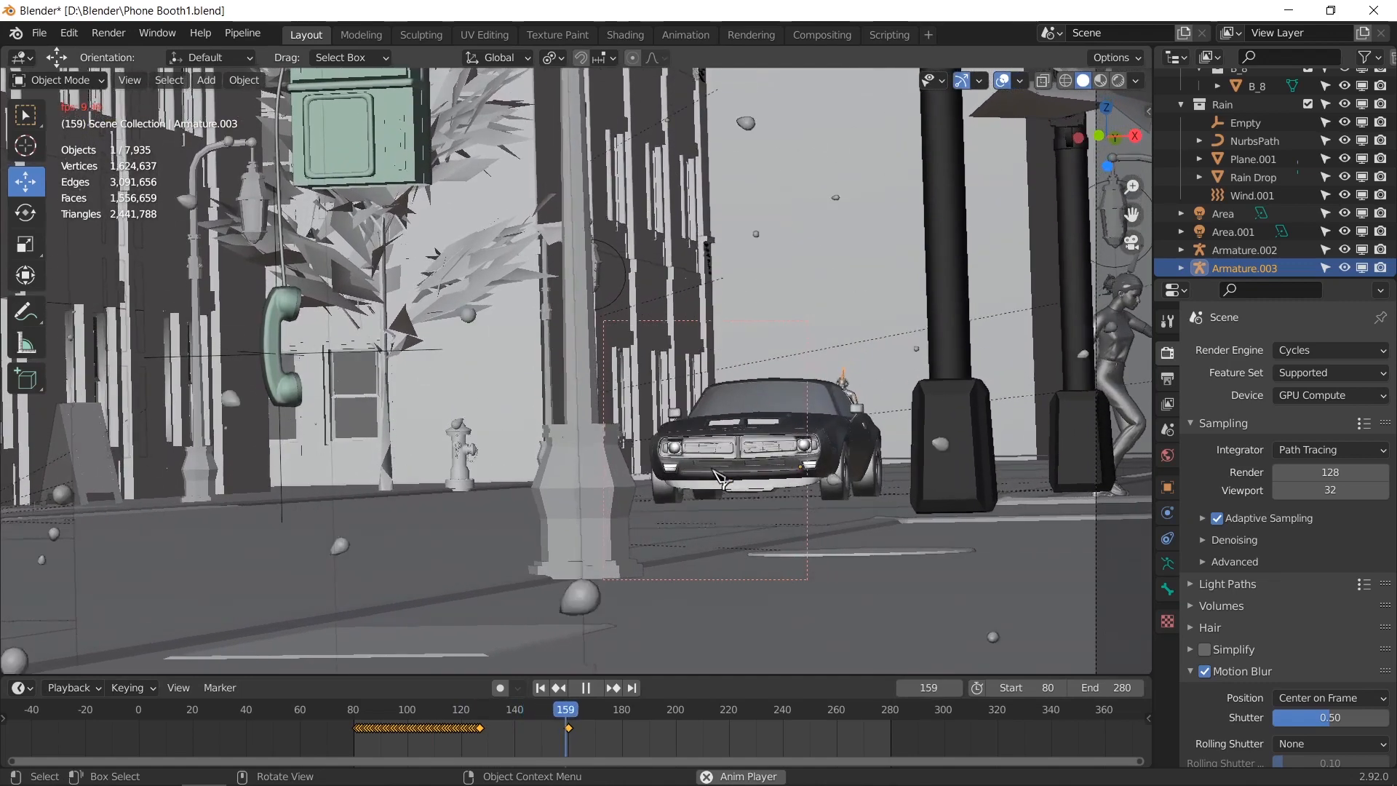
key("space")
left_click(491, 712)
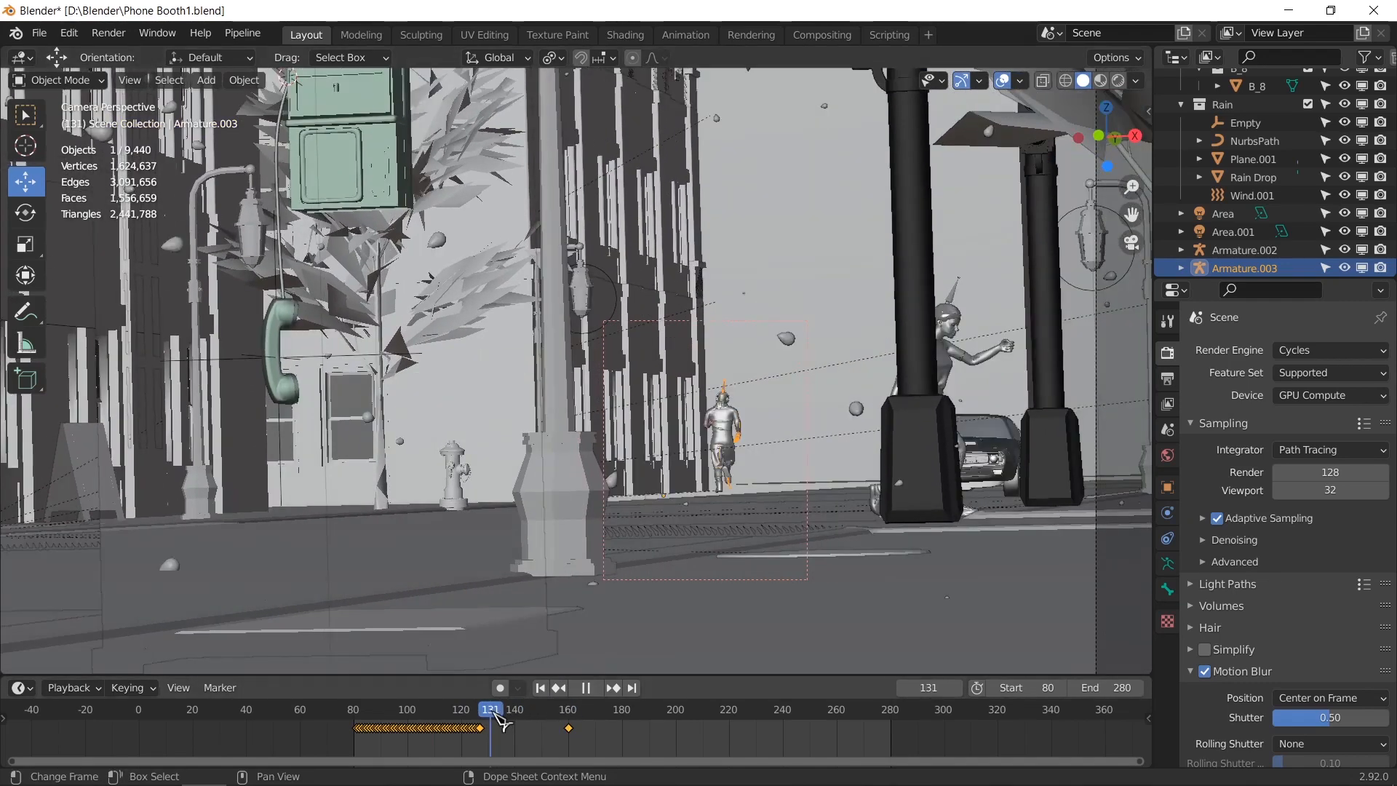
scroll(557, 524, "down", 2)
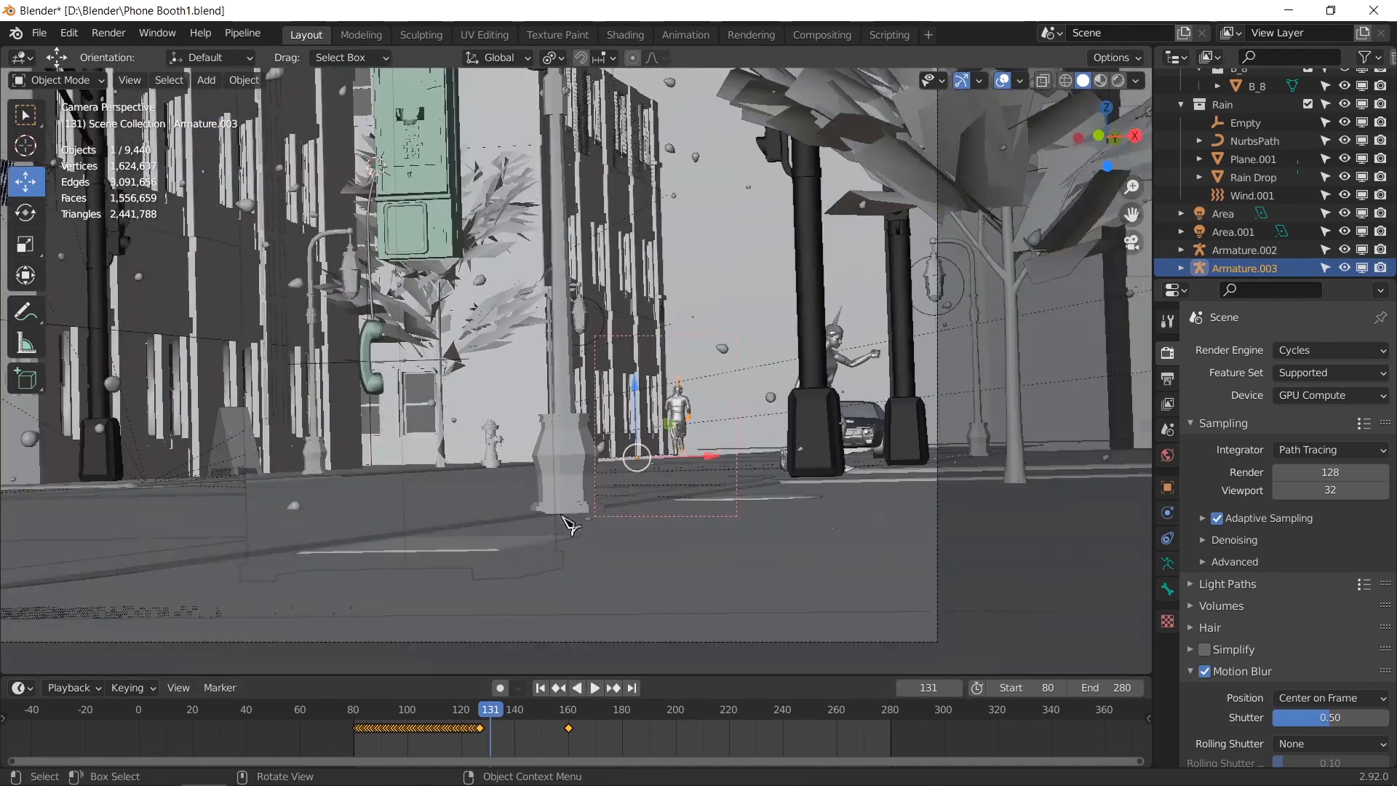
Step: Scrub the timeline through the scene camera to check the runner against the passing cars, ending at frame 206
left_click(560, 518)
key("space")
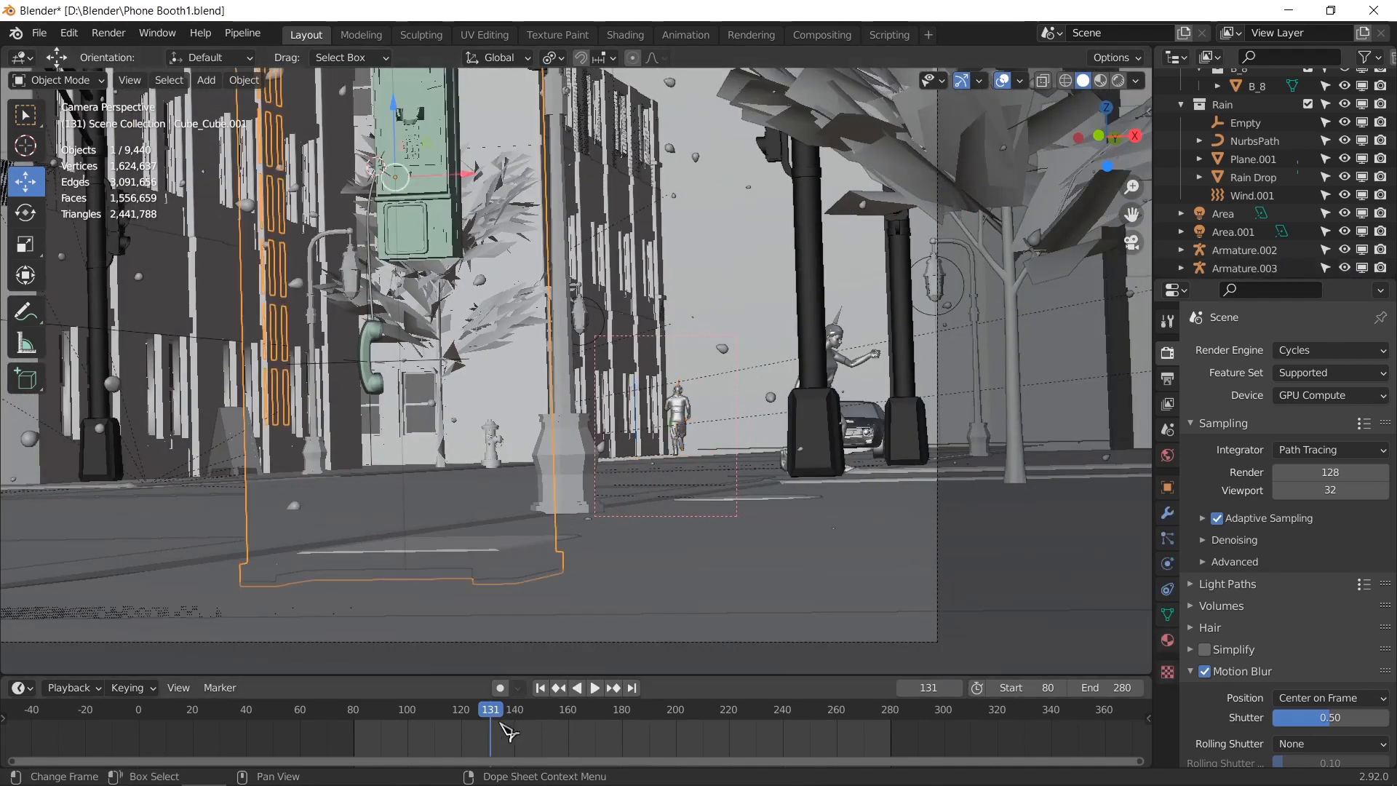
left_click_drag(538, 720, 398, 716)
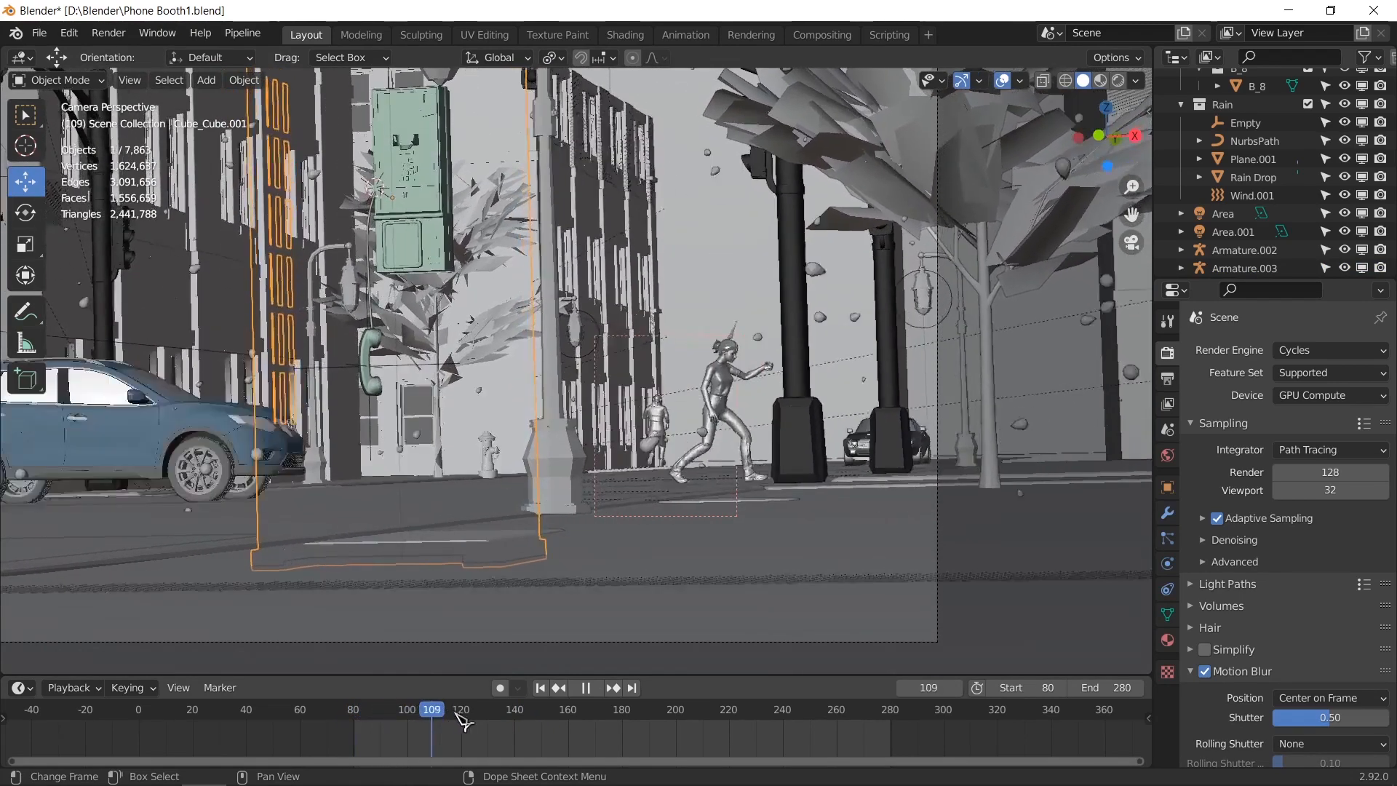
left_click_drag(557, 720, 661, 702)
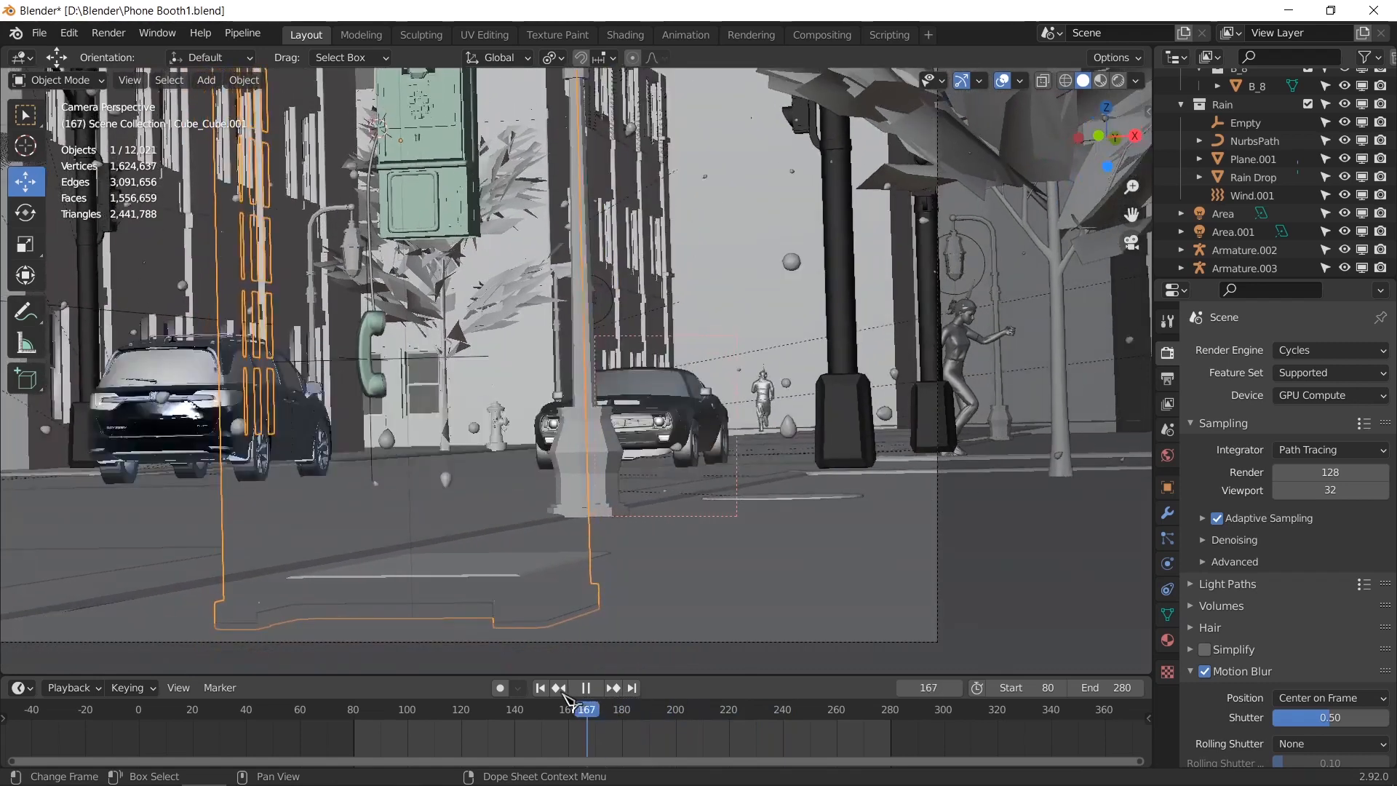
left_click(681, 709)
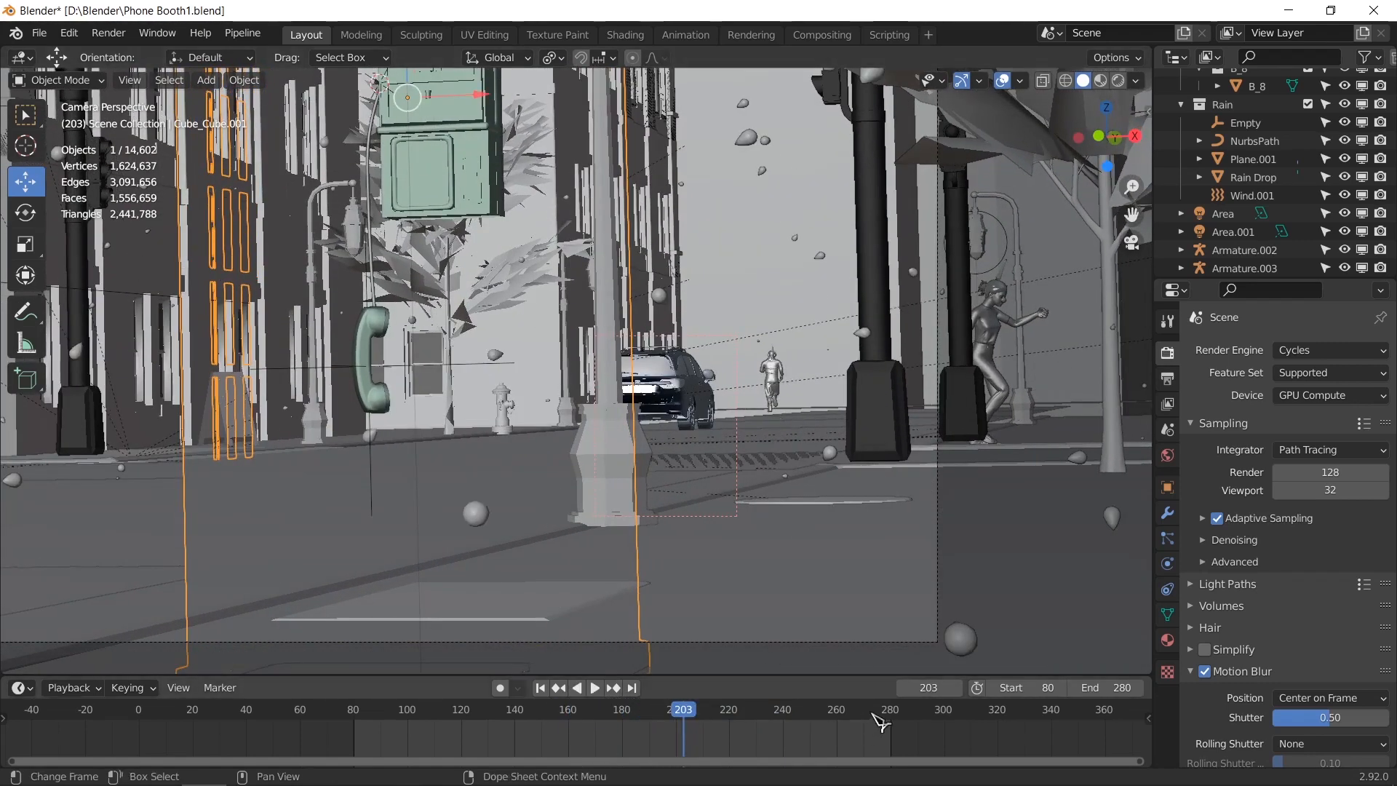
left_click_drag(883, 714, 687, 717)
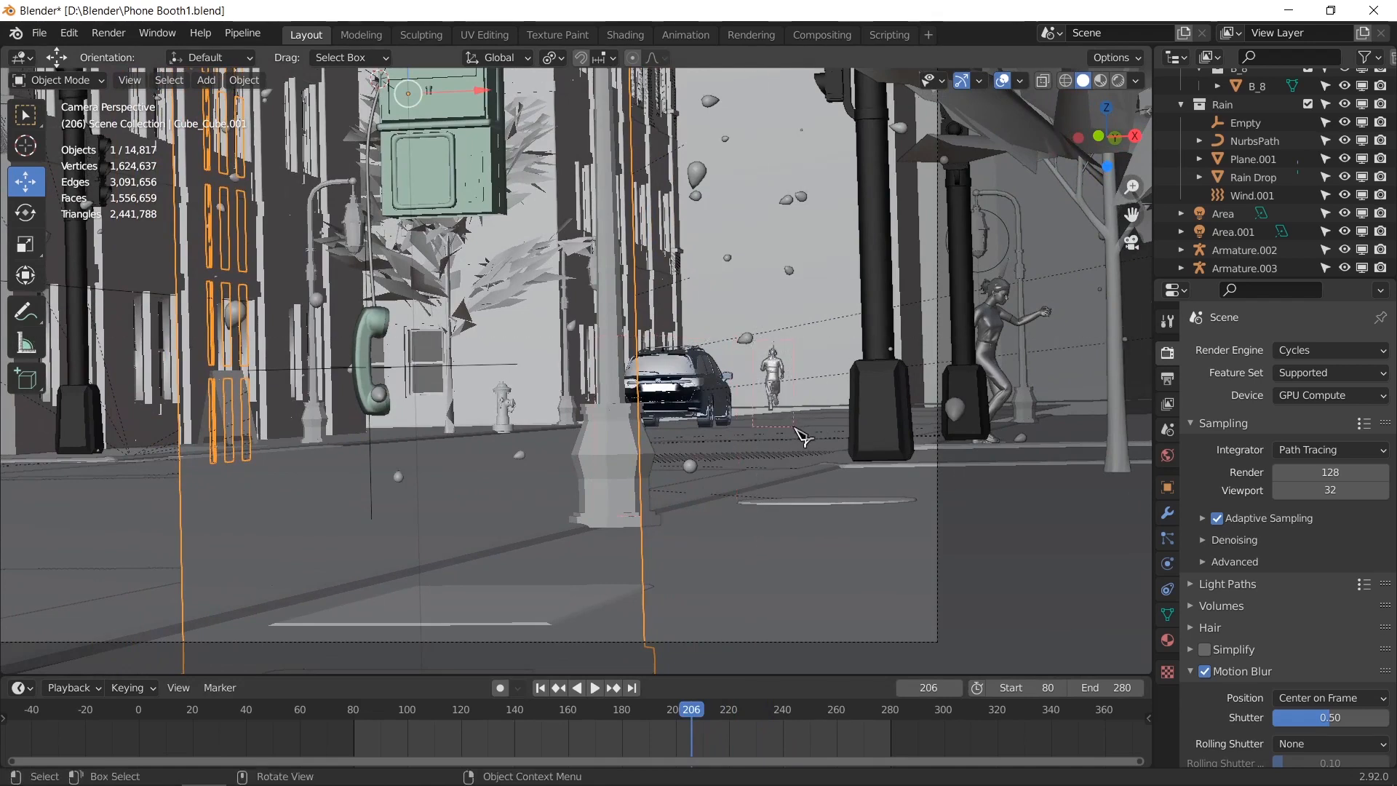
Step: Preview a small render region around the runner at frame 206 in rendered shading, and return to solid shading
scroll(802, 435, "up", 10)
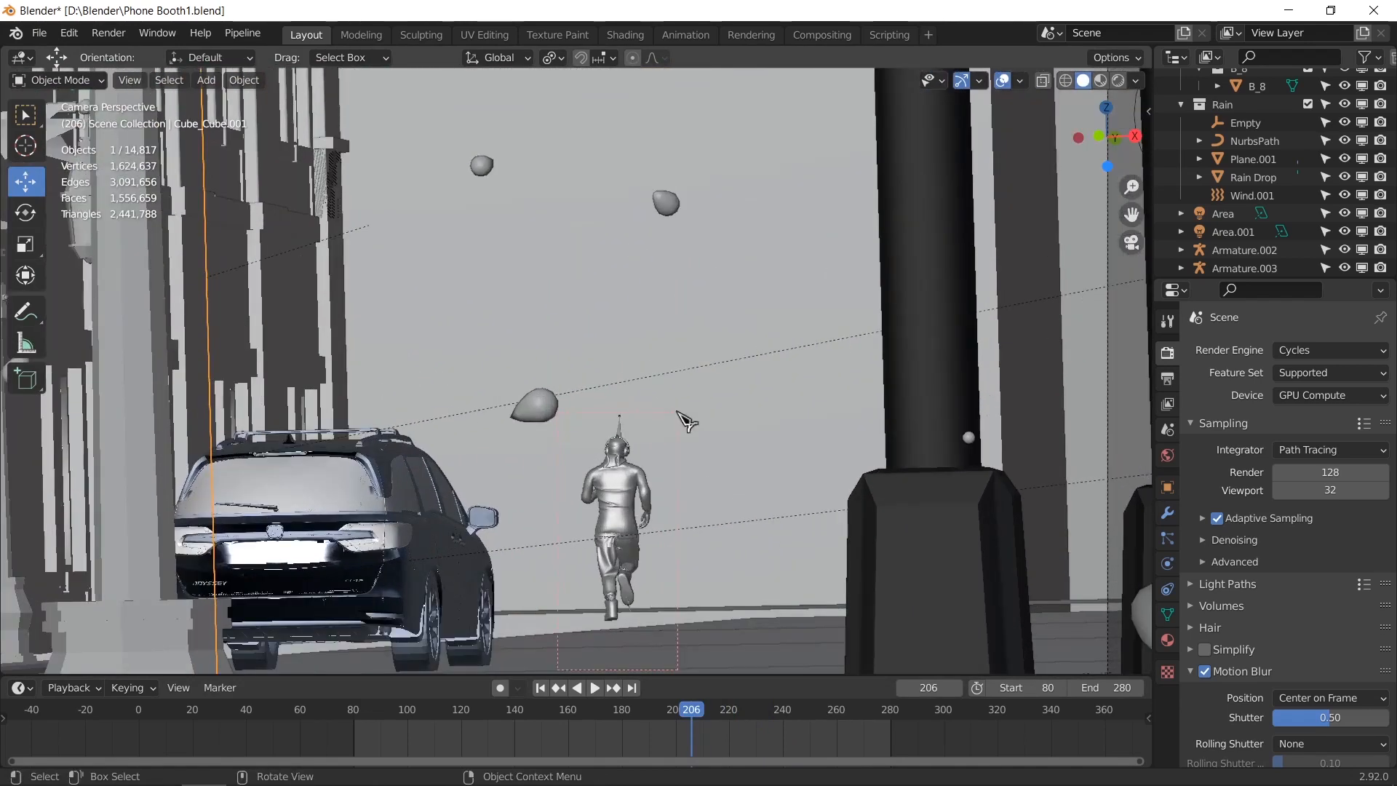
left_click(1119, 80)
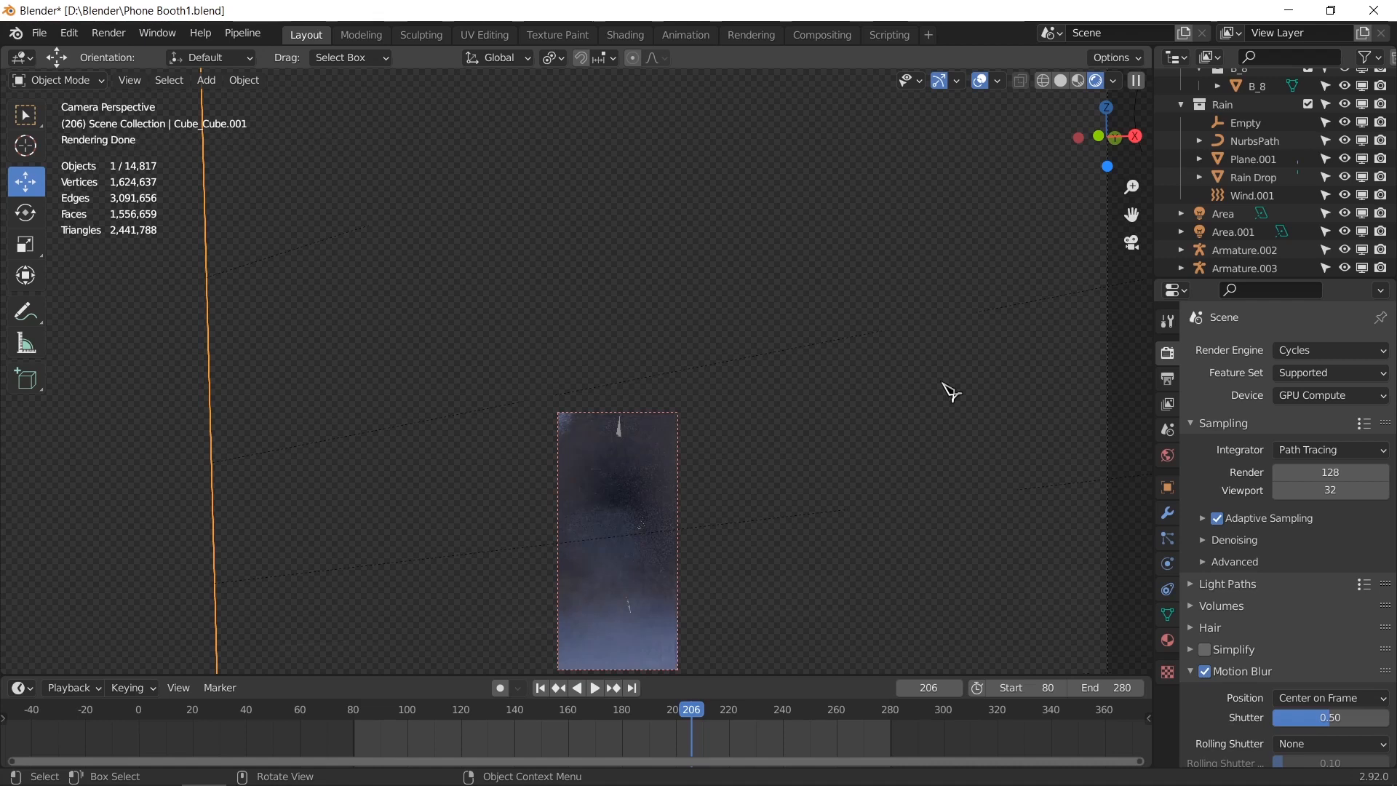
scroll(949, 391, "down", 2)
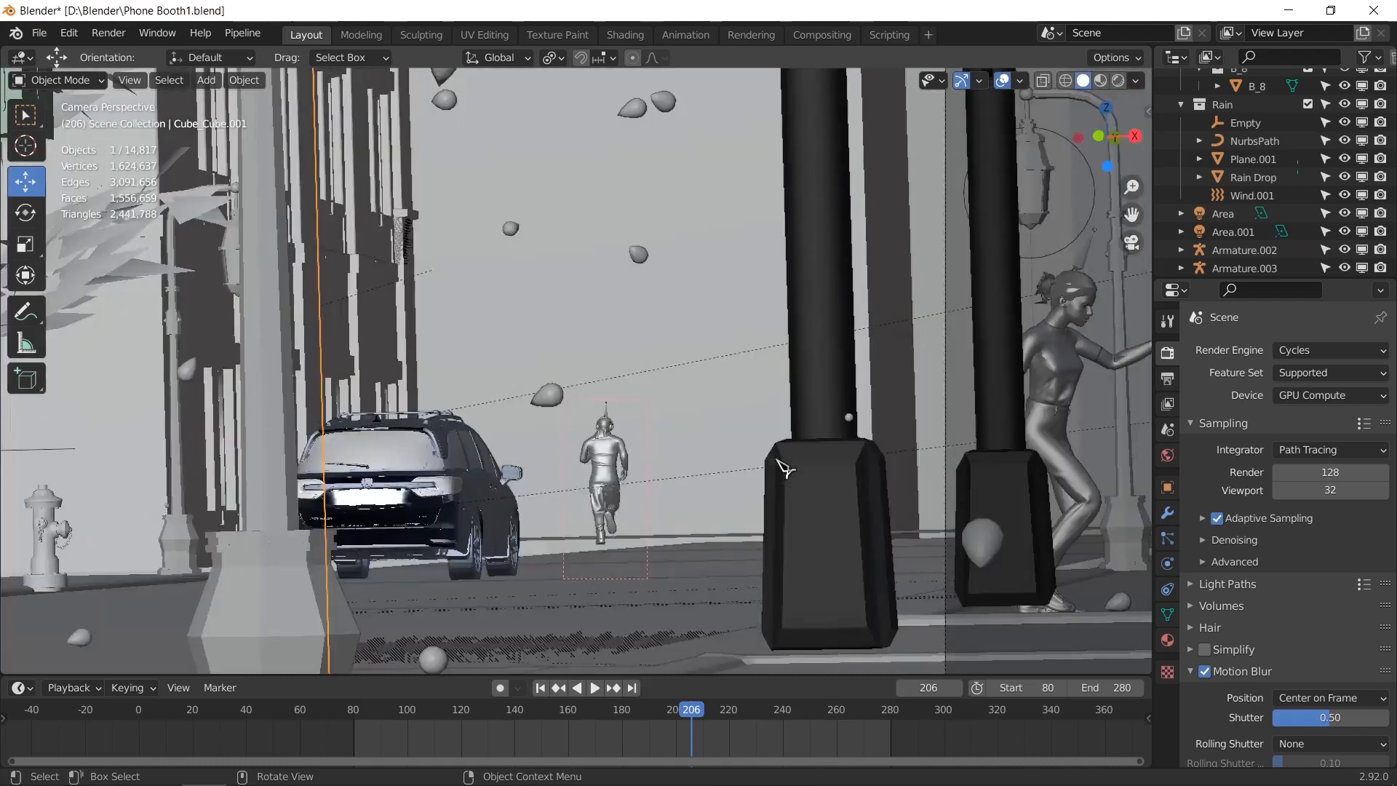
scroll(776, 463, "down", 6)
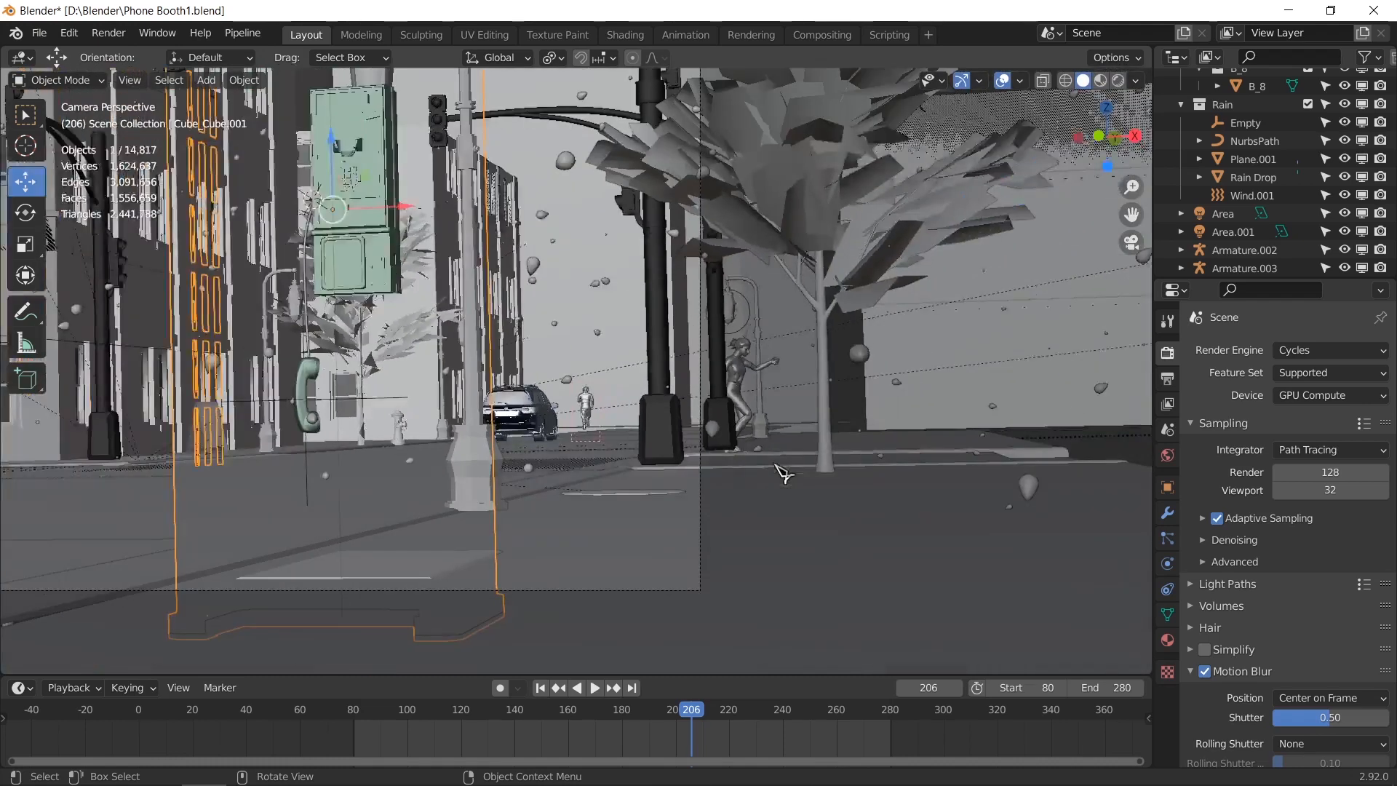
scroll(721, 488, "down", 5)
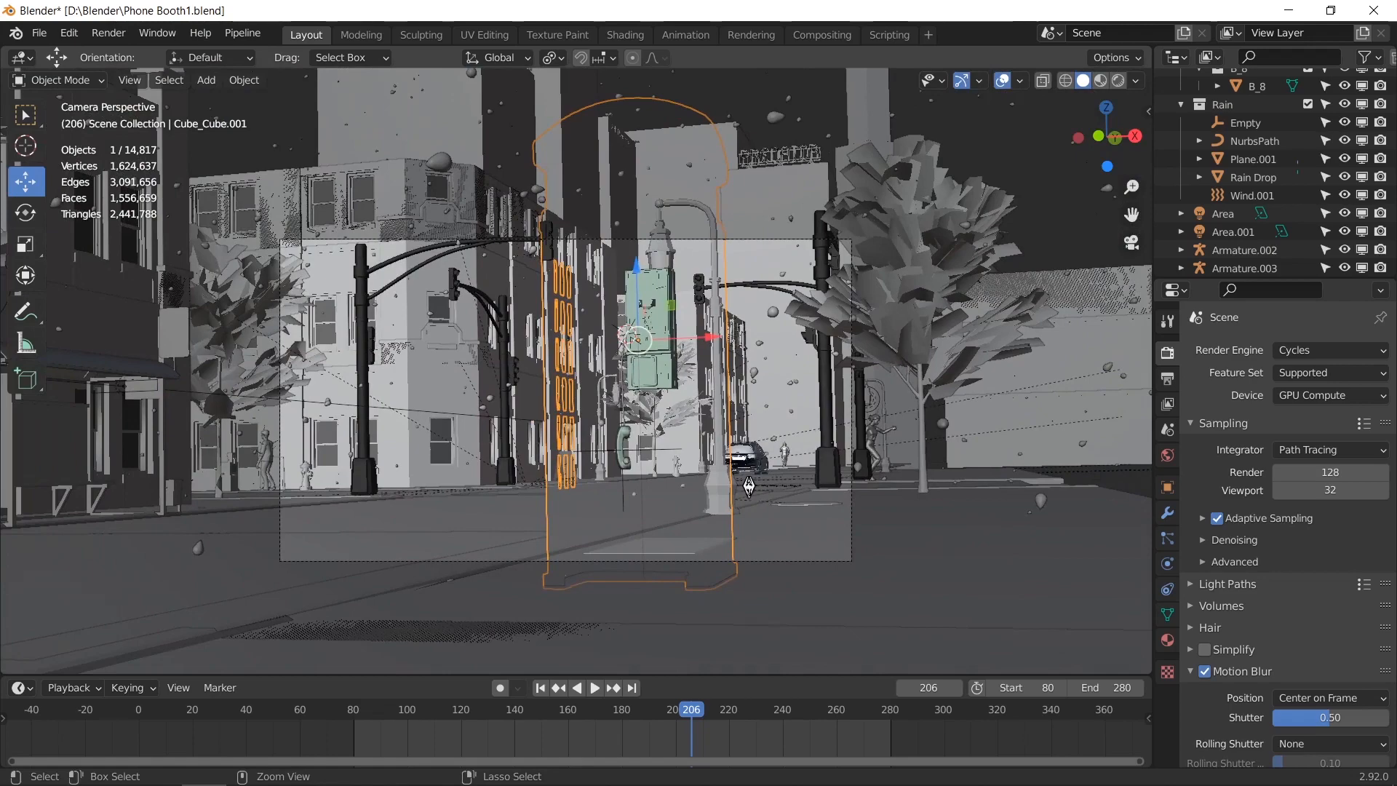
Step: Save the scene file and return to the animation's start frame, 80
key("ctrl+s")
scroll(750, 486, "up", 2)
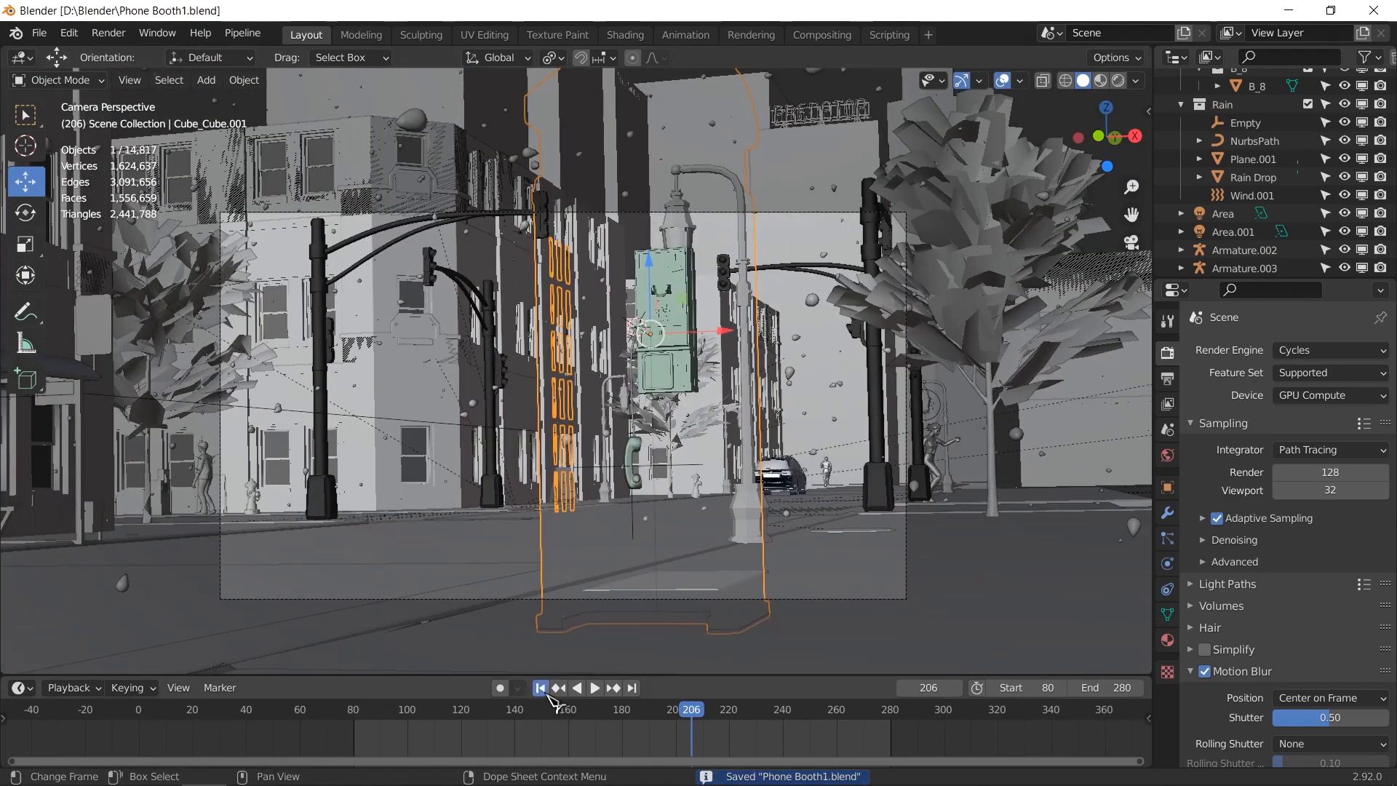
left_click(539, 688)
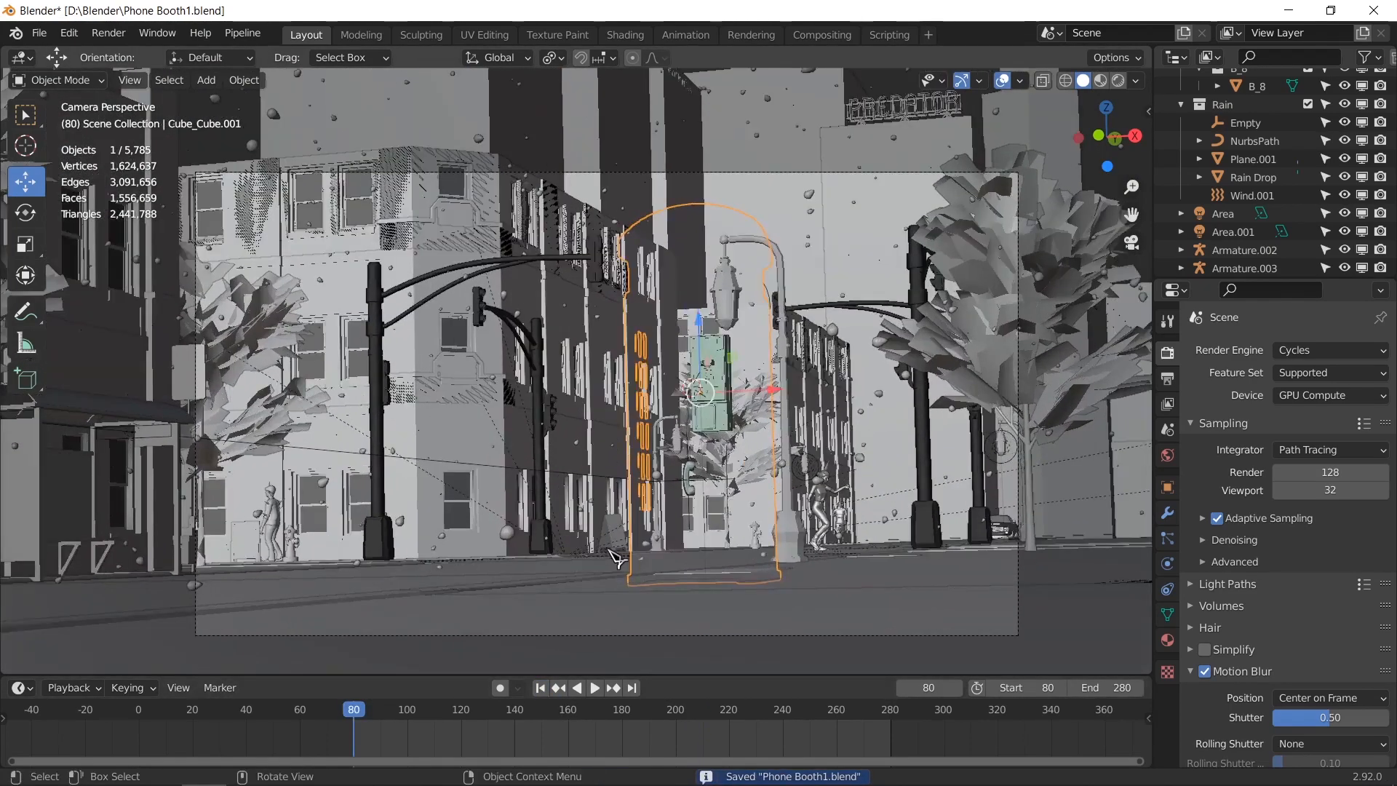
Step: Leave the camera for an elevated overview of the whole street and clear the selection
scroll(661, 553, "down", 8)
middle_click_drag(610, 551, 872, 588)
left_click(871, 588)
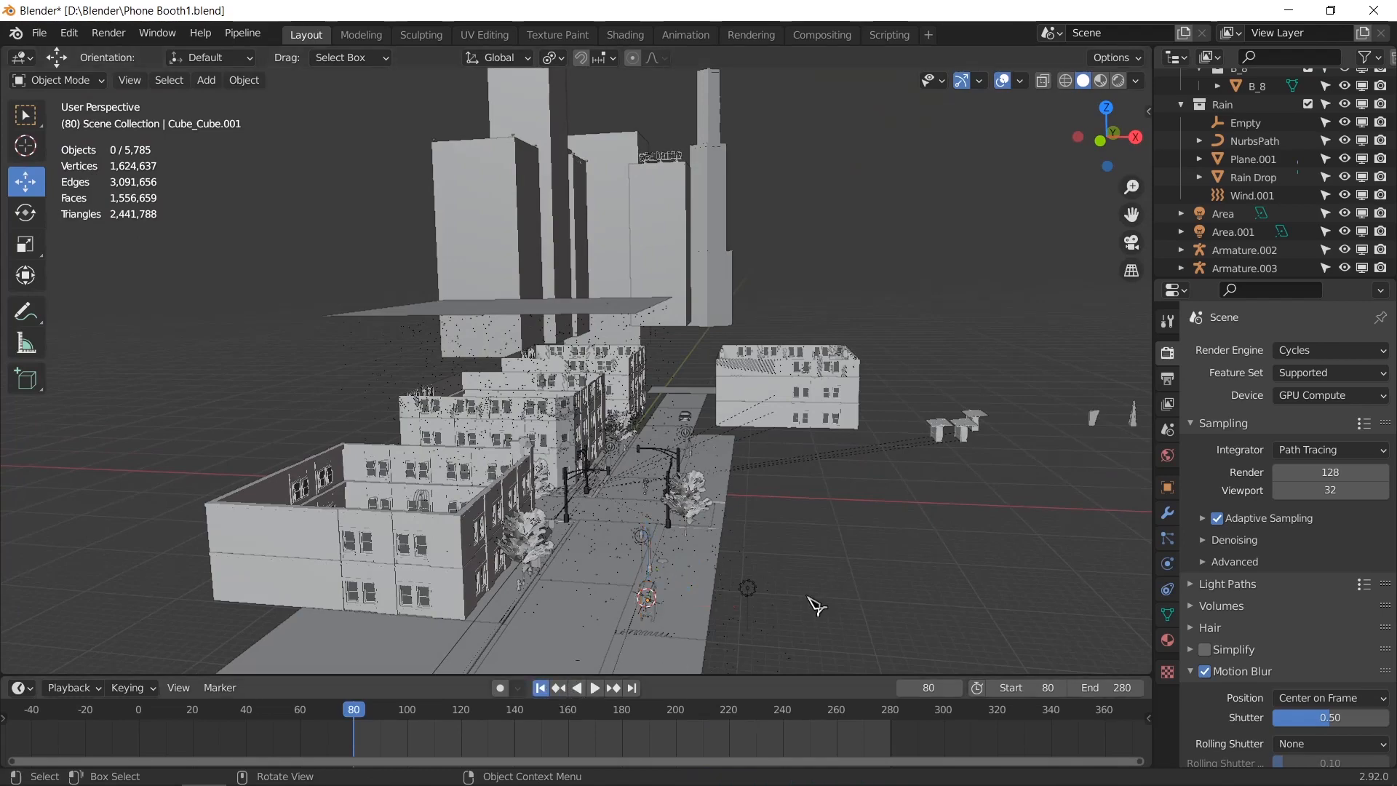
Step: Play the animation through the scene camera to check the car movement, and return to the start frame, 80
key("KP_0")
key("space")
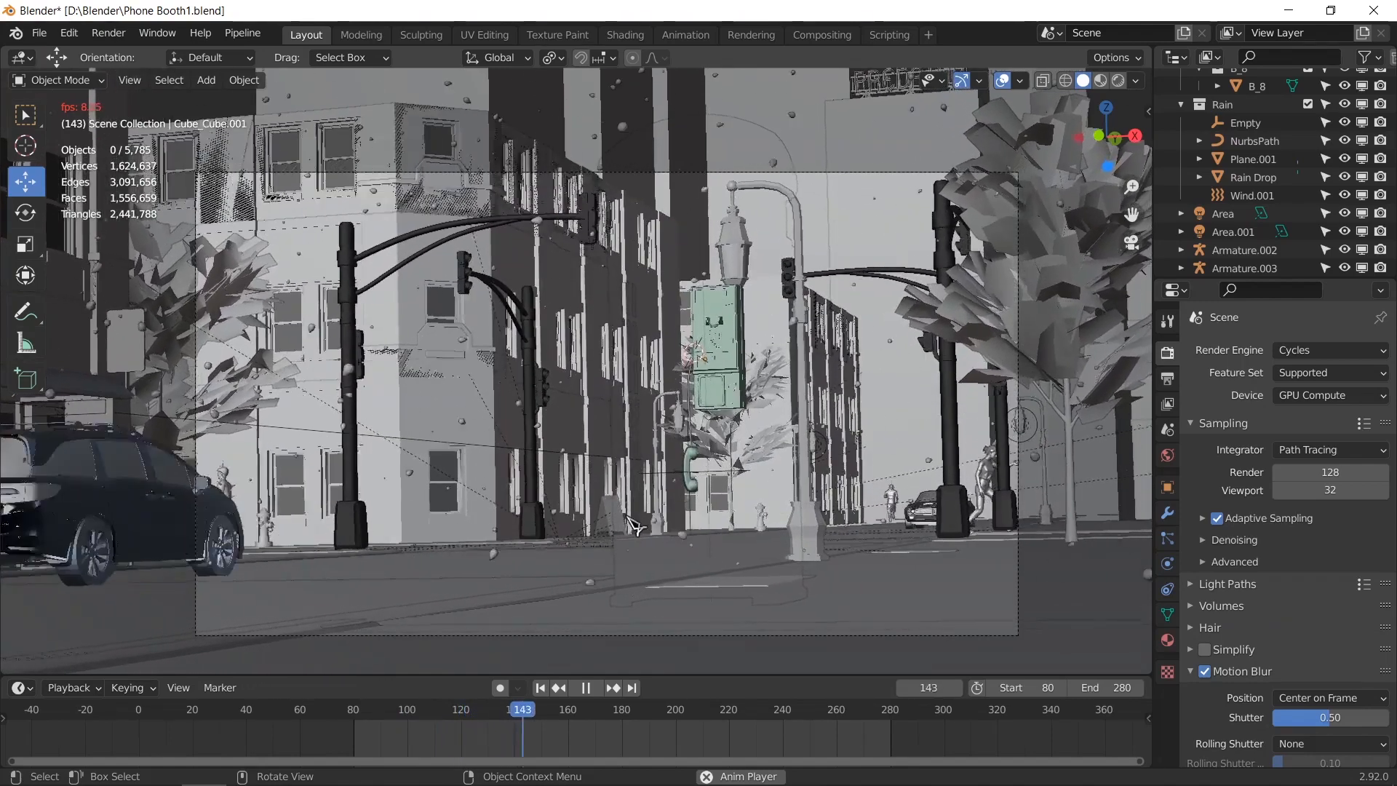
left_click(590, 689)
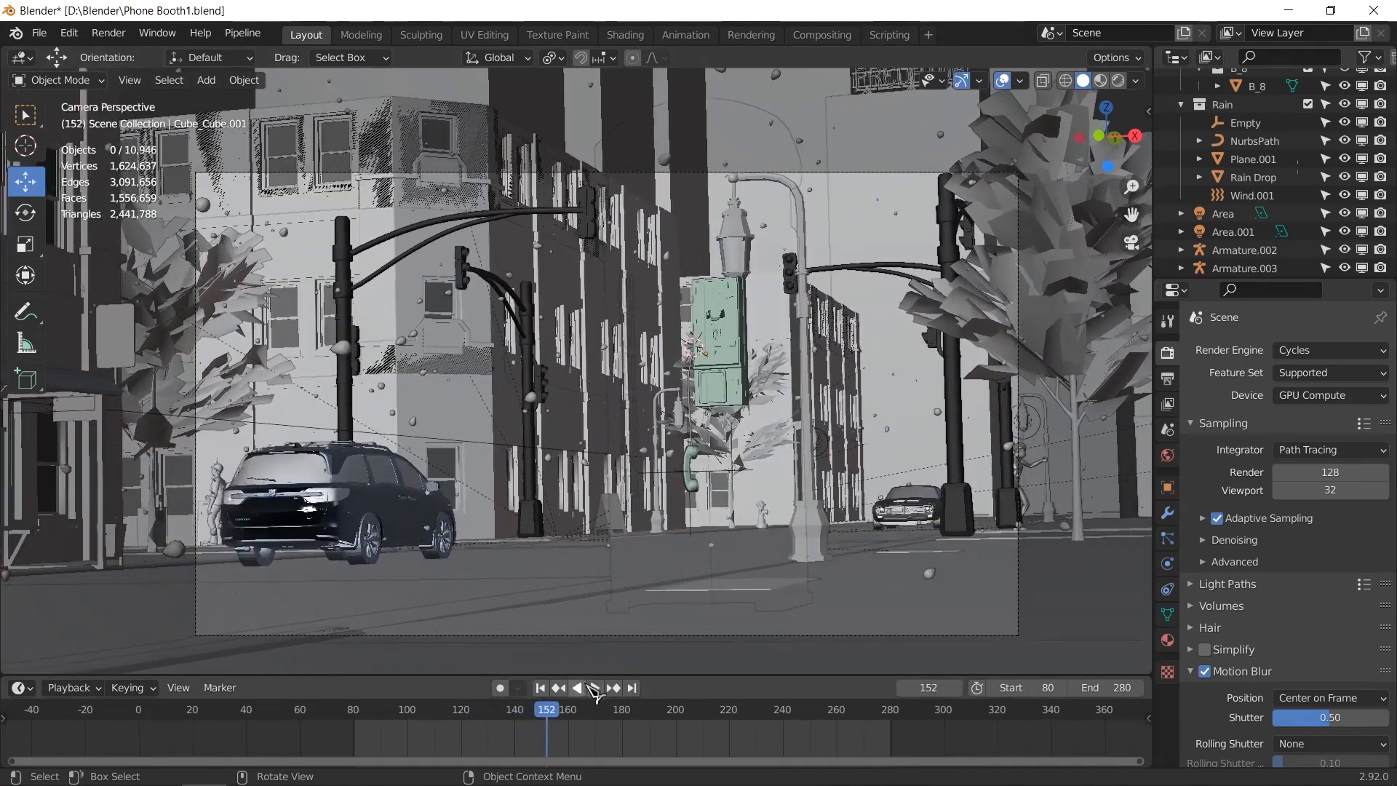
left_click(541, 689)
Step: Examine the street around the intersection up close and from an elevated overview outside the camera
middle_click_drag(629, 548, 644, 601)
scroll(644, 603, "down", 5)
scroll(645, 602, "up", 8)
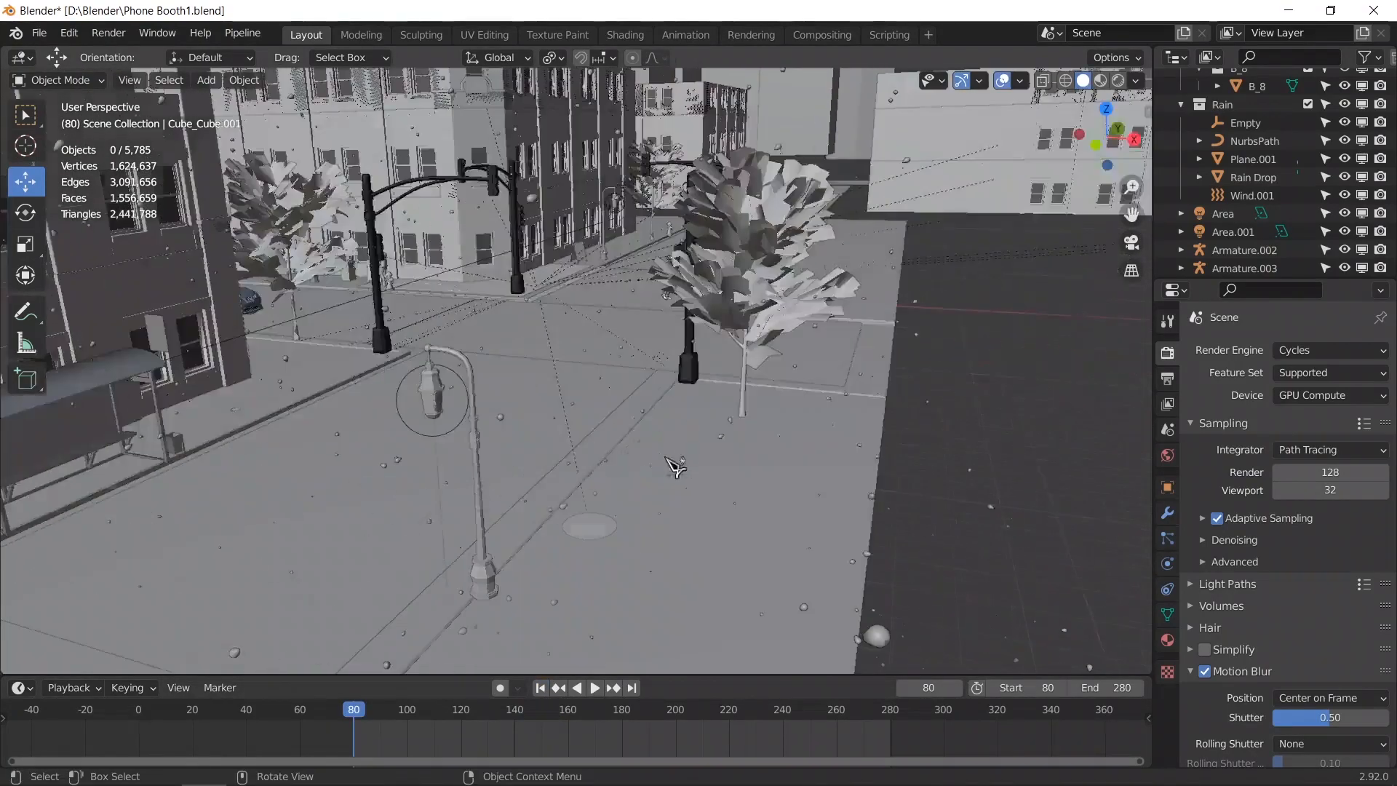
middle_click_drag(677, 468, 543, 425)
scroll(517, 406, "up", 4)
scroll(789, 186, "down", 4)
scroll(793, 182, "down", 8)
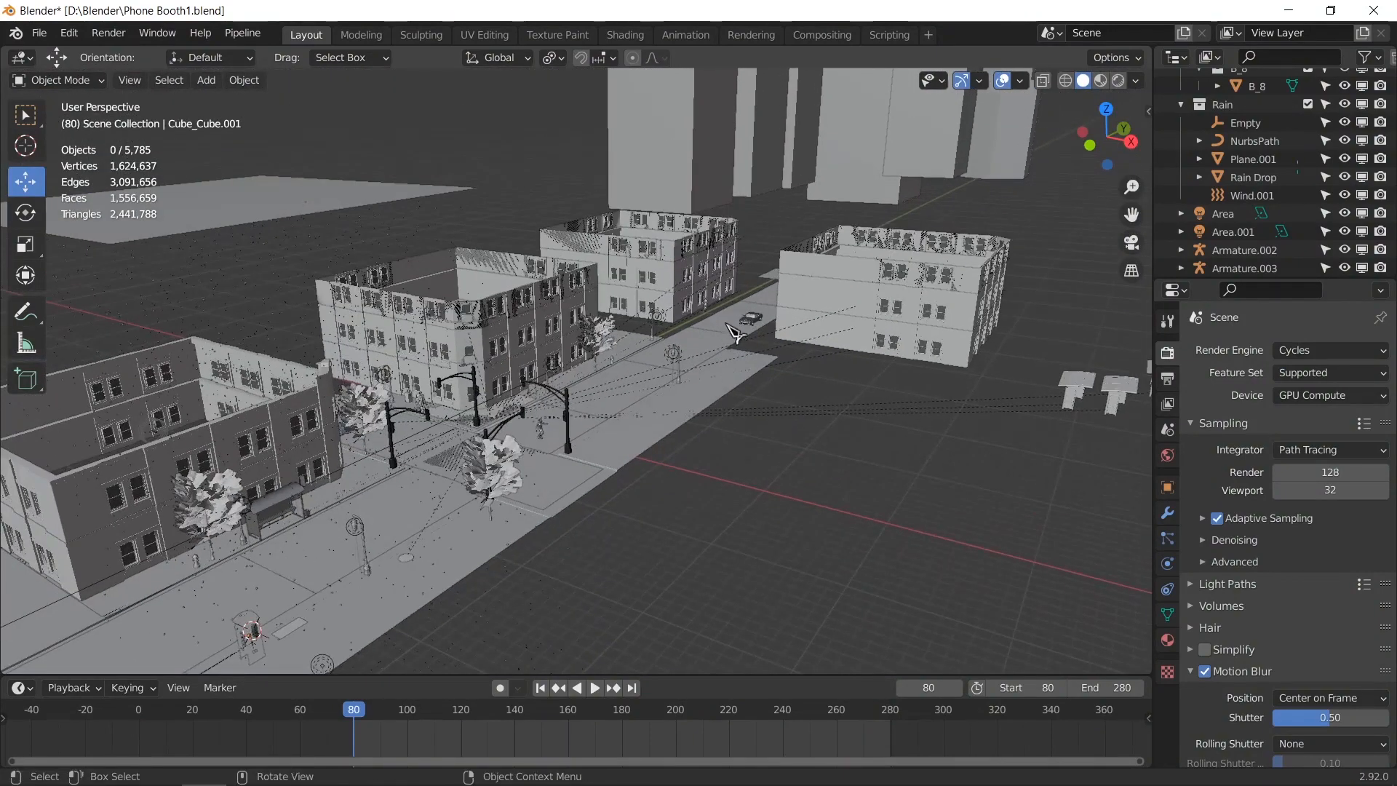
scroll(722, 384, "up", 2)
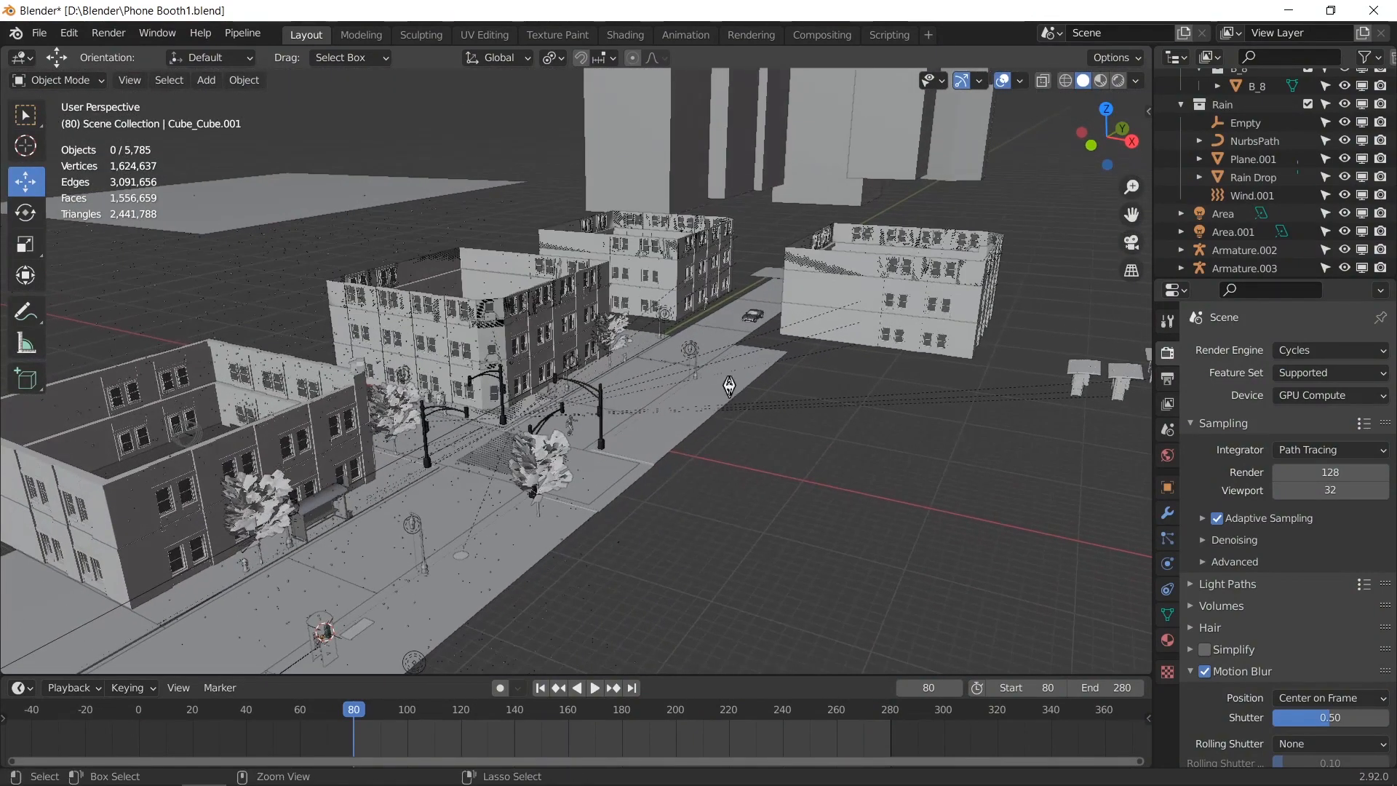
Step: Switch to the reference image board, examine the red phone booth night renders up close, and return to Blender
key("alt+Tab")
key("alt+Tab")
key("alt+Tab")
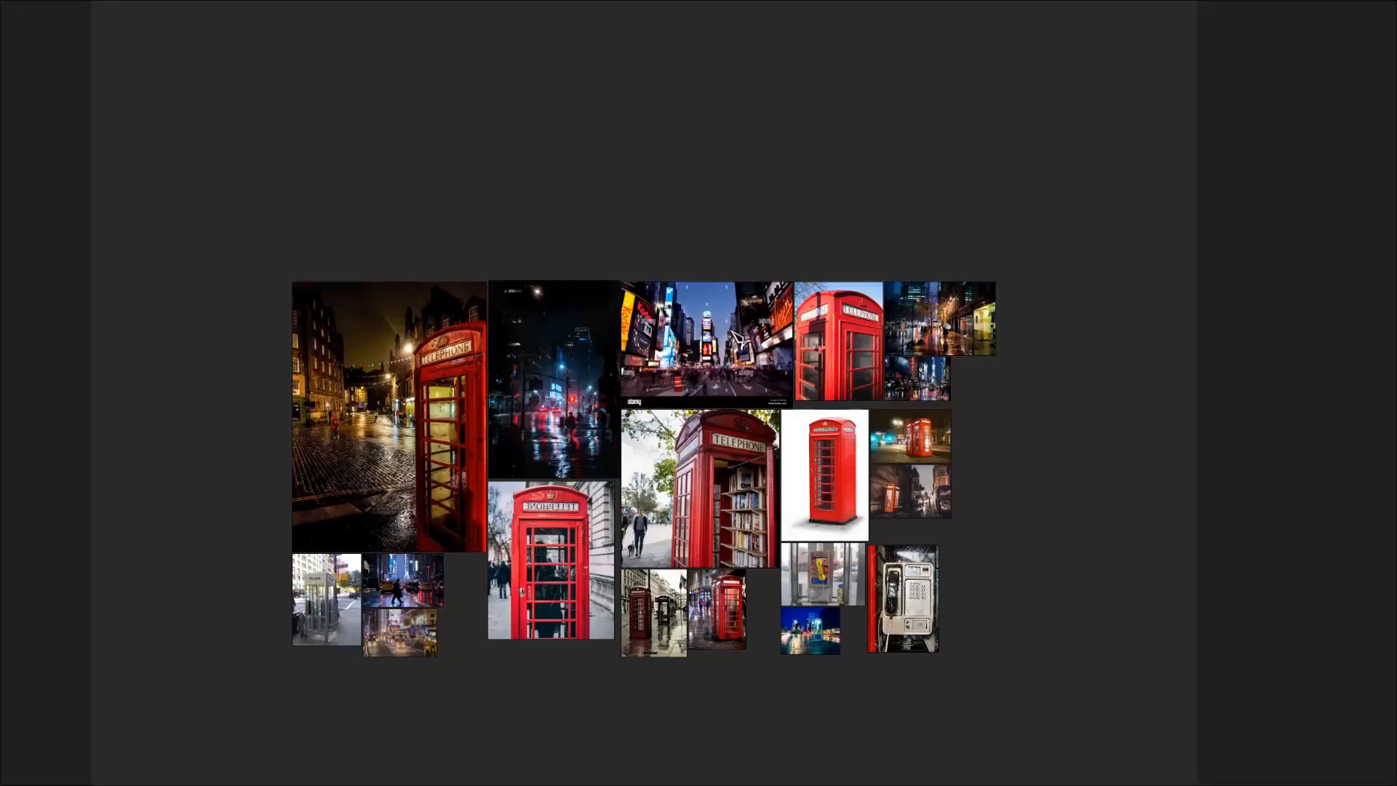
middle_click_drag(713, 246, 679, 641)
scroll(832, 401, "up", 8)
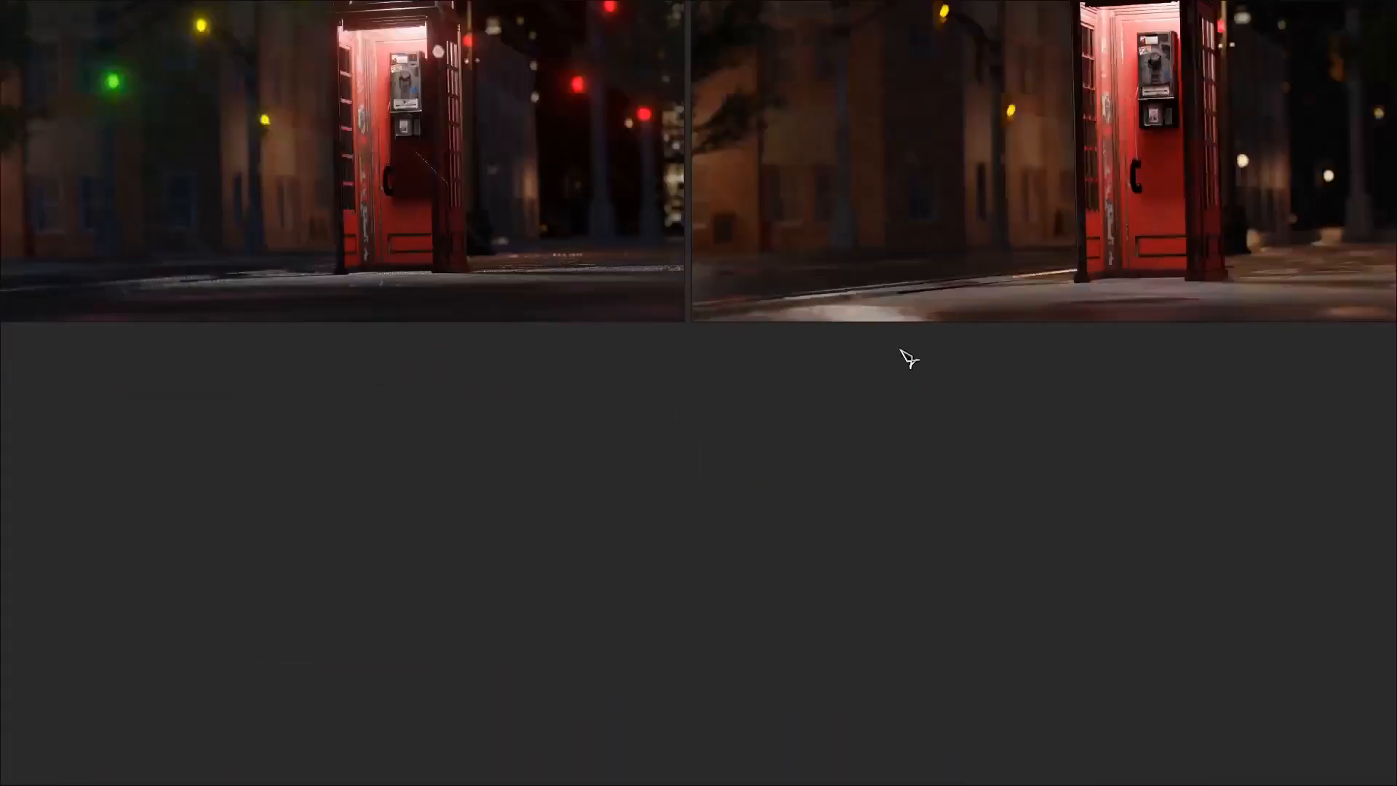
middle_click_drag(917, 342, 686, 535)
scroll(803, 502, "up", 2)
middle_click_drag(803, 502, 605, 620)
middle_click_drag(760, 562, 587, 559)
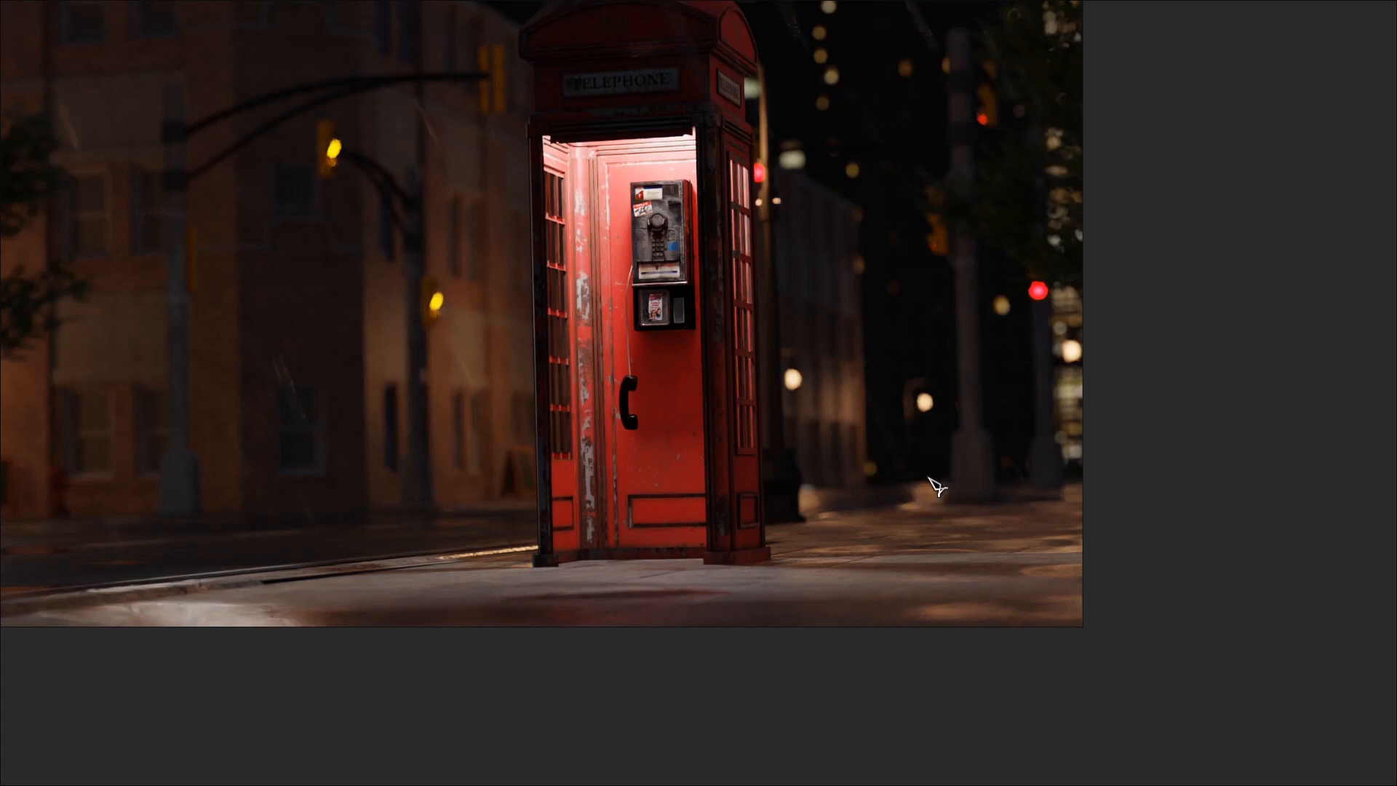
scroll(946, 481, "down", 2)
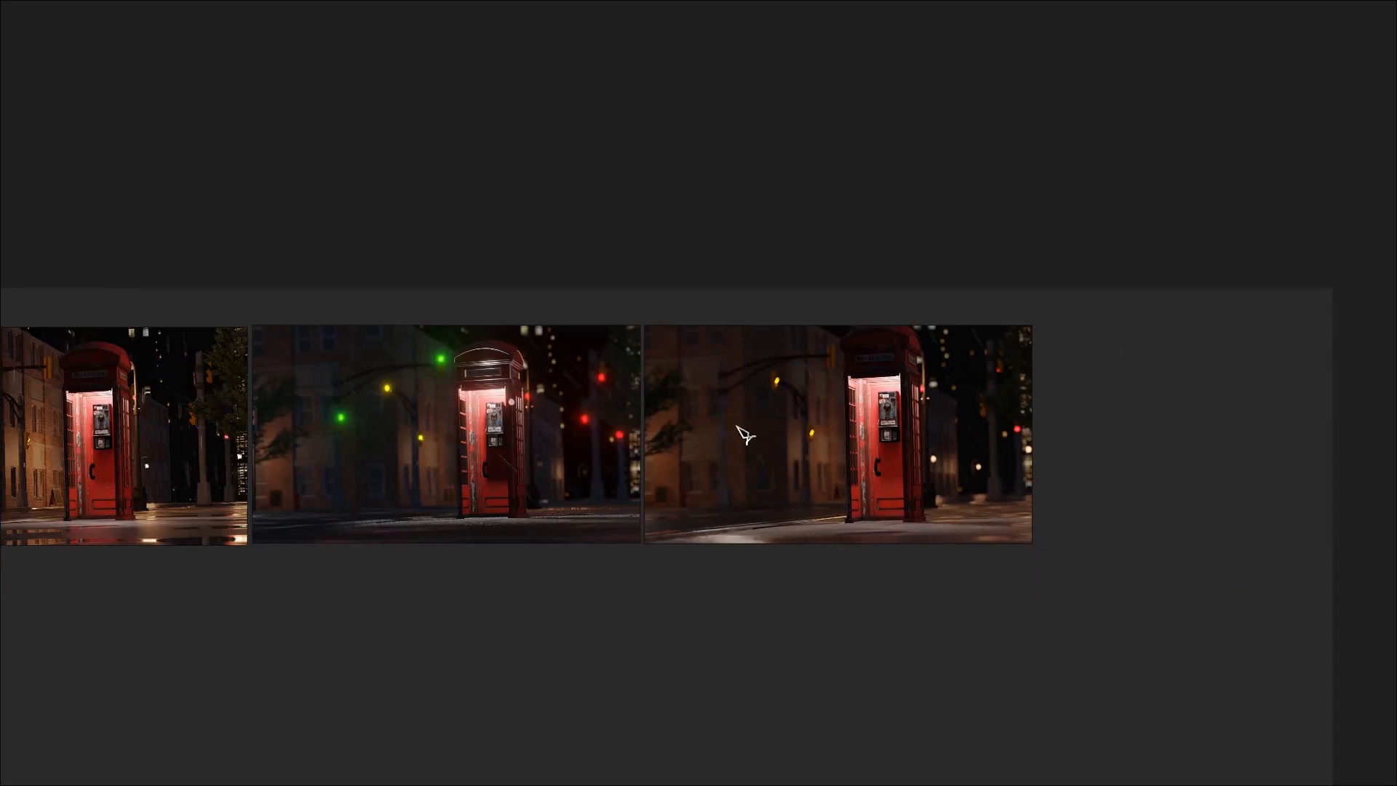
key("alt+Tab")
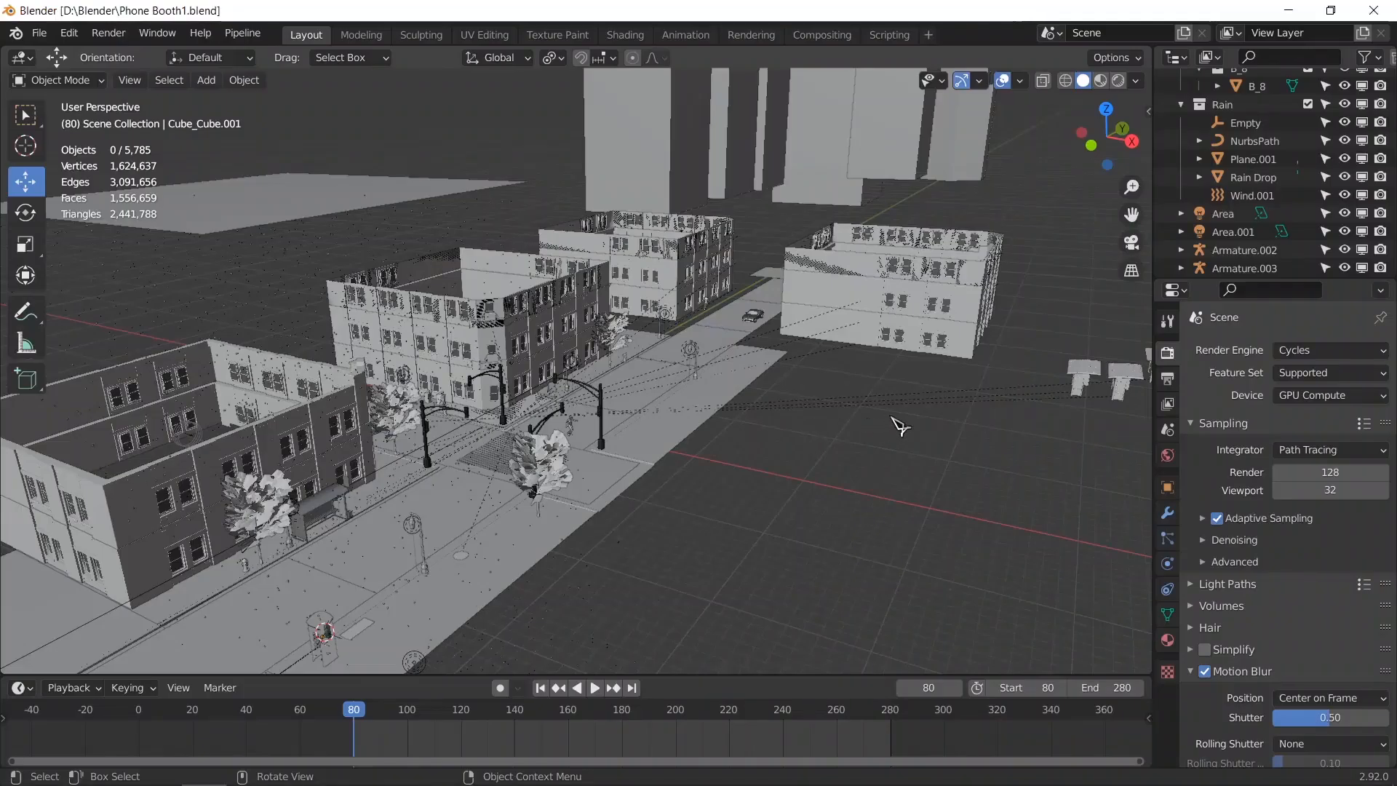
mouse_move(788, 419)
middle_mouse_down()
mouse_move(812, 424)
mouse_move(796, 424)
middle_mouse_up()
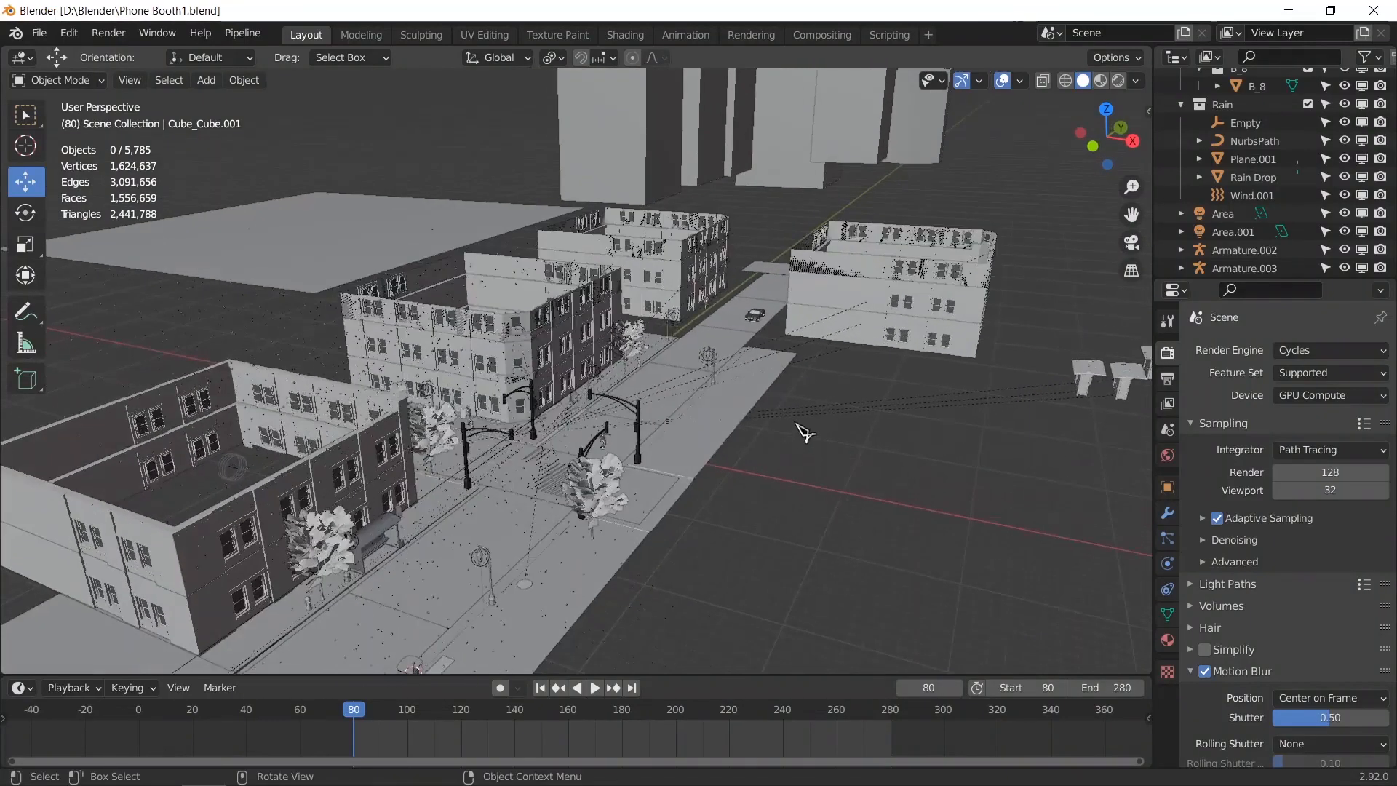
Step: Switch to Firefox and search the web for "umbrella 3d model"
key("alt+Tab")
key("alt+Tab")
key("alt+Tab")
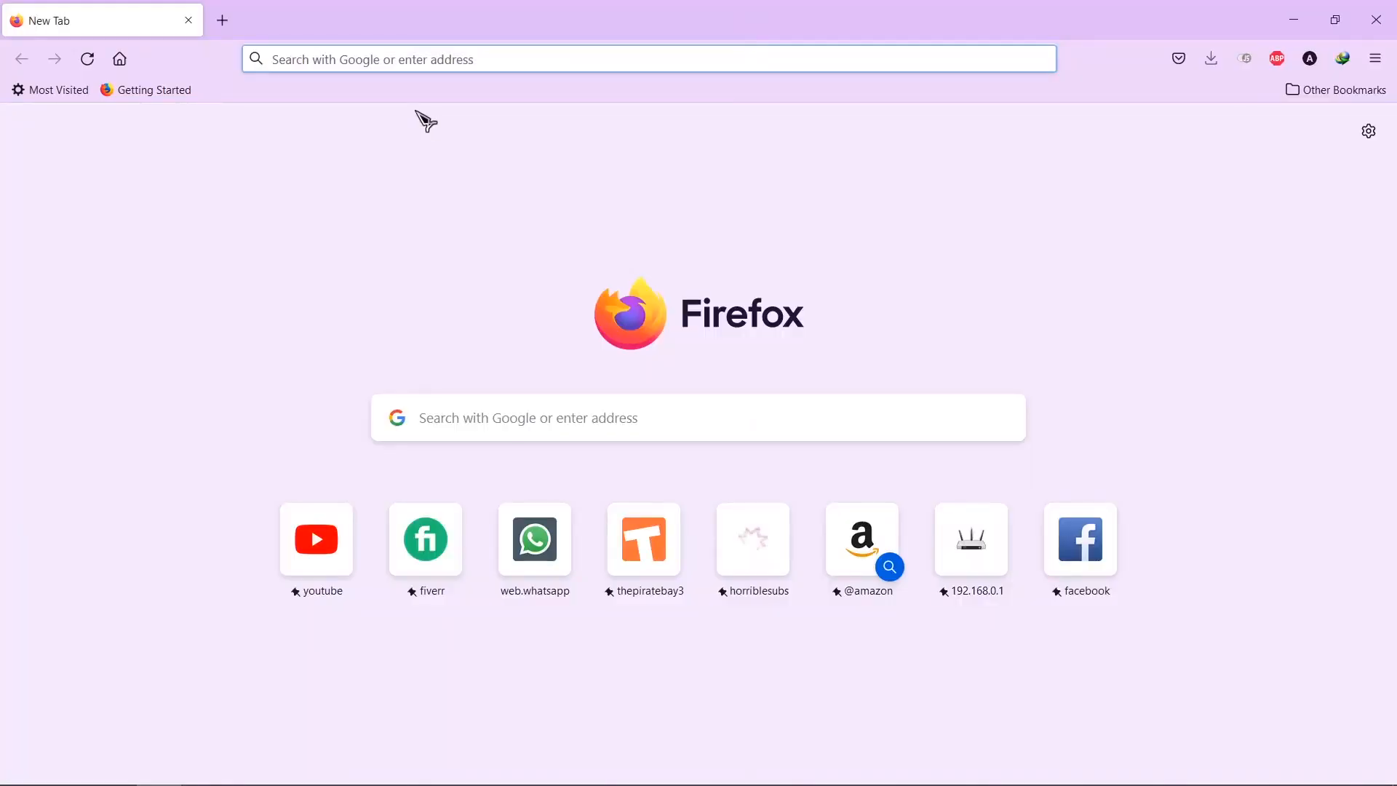
type("umbre")
type("lla 3d moe")
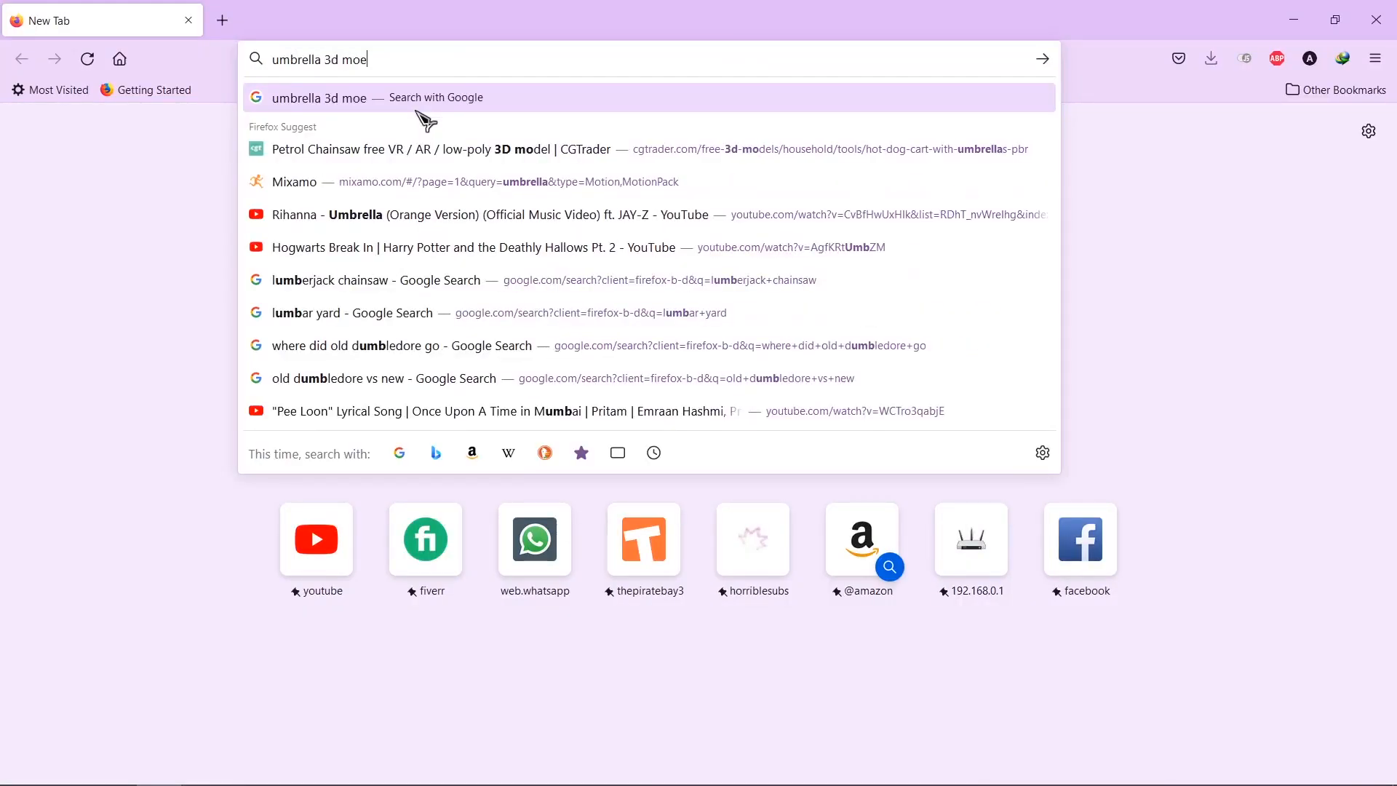
key("BackSpace")
type("del")
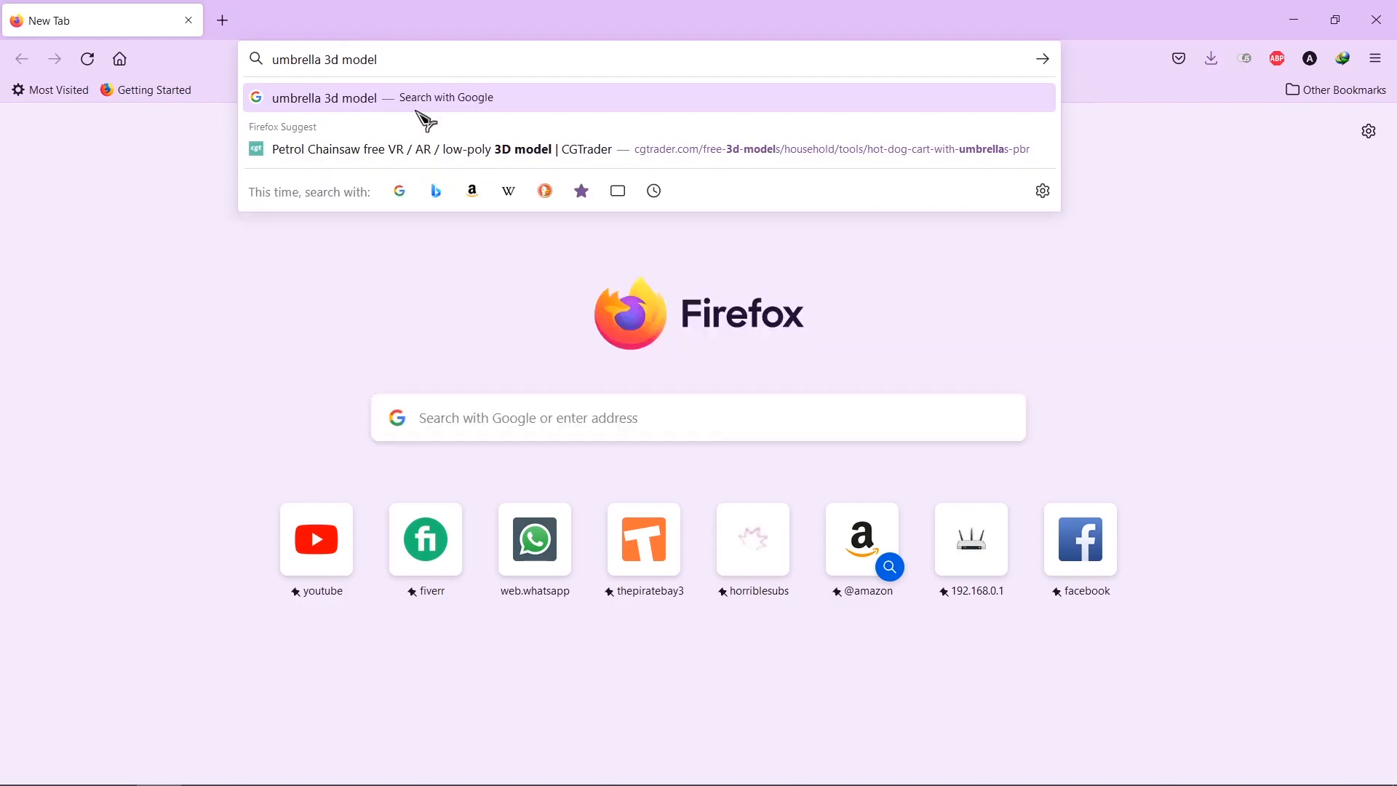
key("Return")
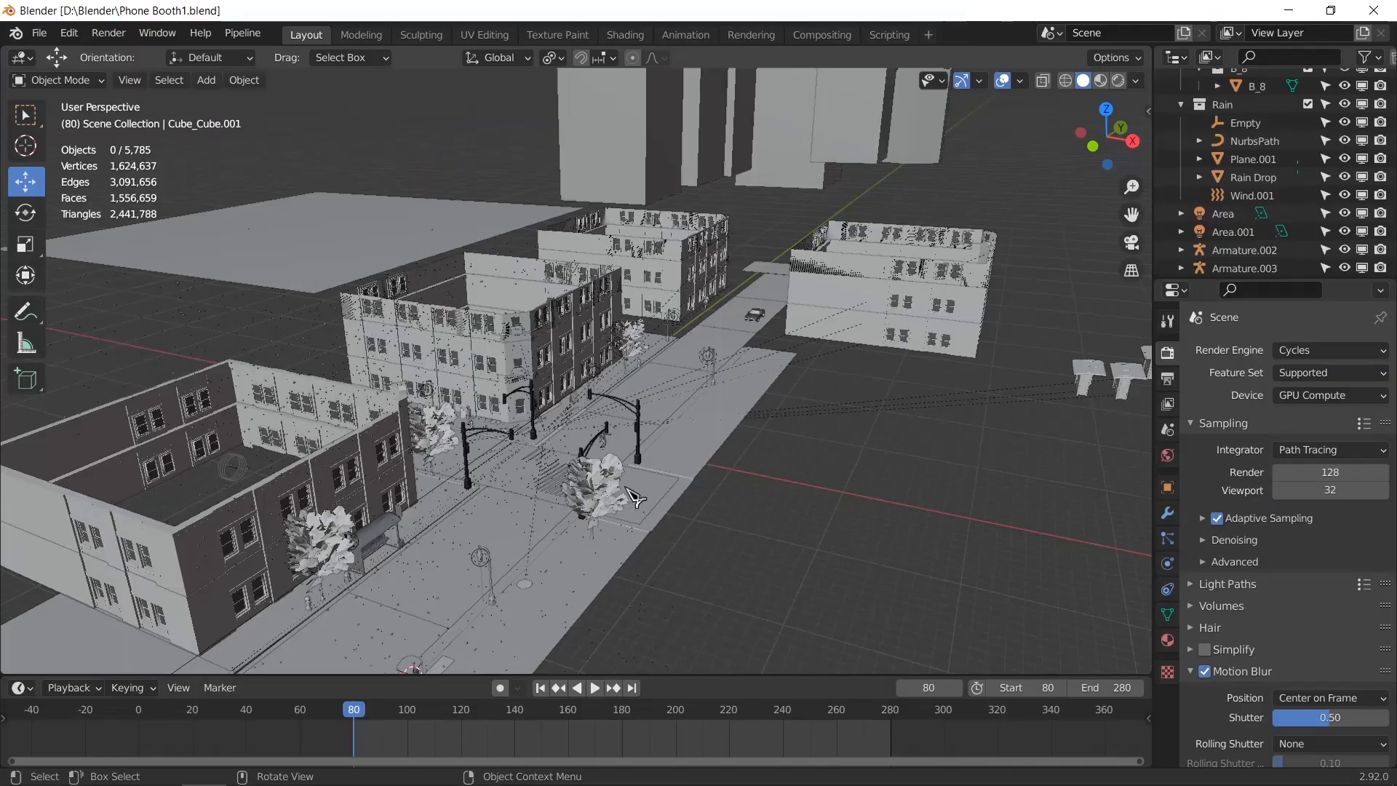
Step: Back in Blender, examine the road and sidewalk near the bus stop and the whole street from above
scroll(612, 503, "down", 1)
middle_click_drag(607, 514, 657, 451, "shift")
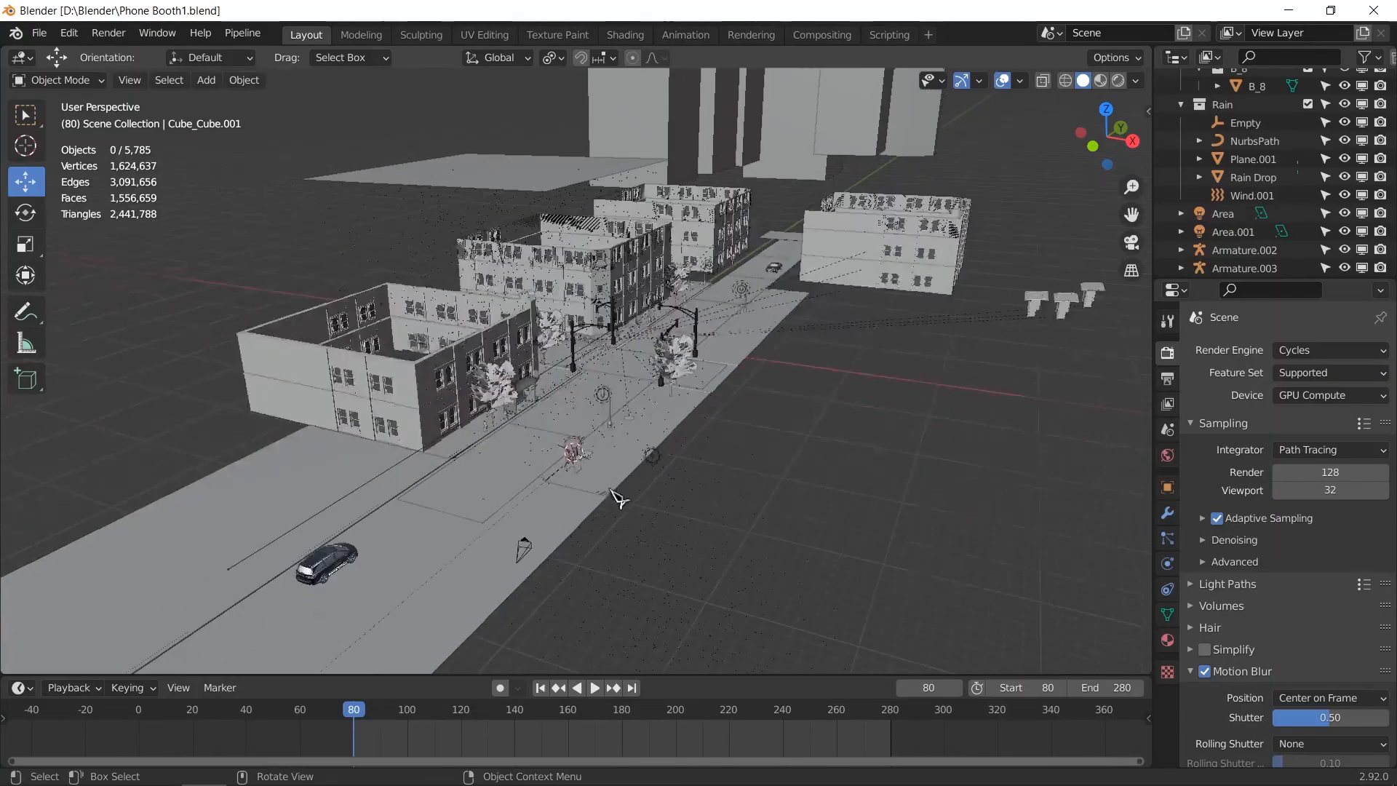
scroll(658, 449, "up", 2)
scroll(662, 460, "up", 5)
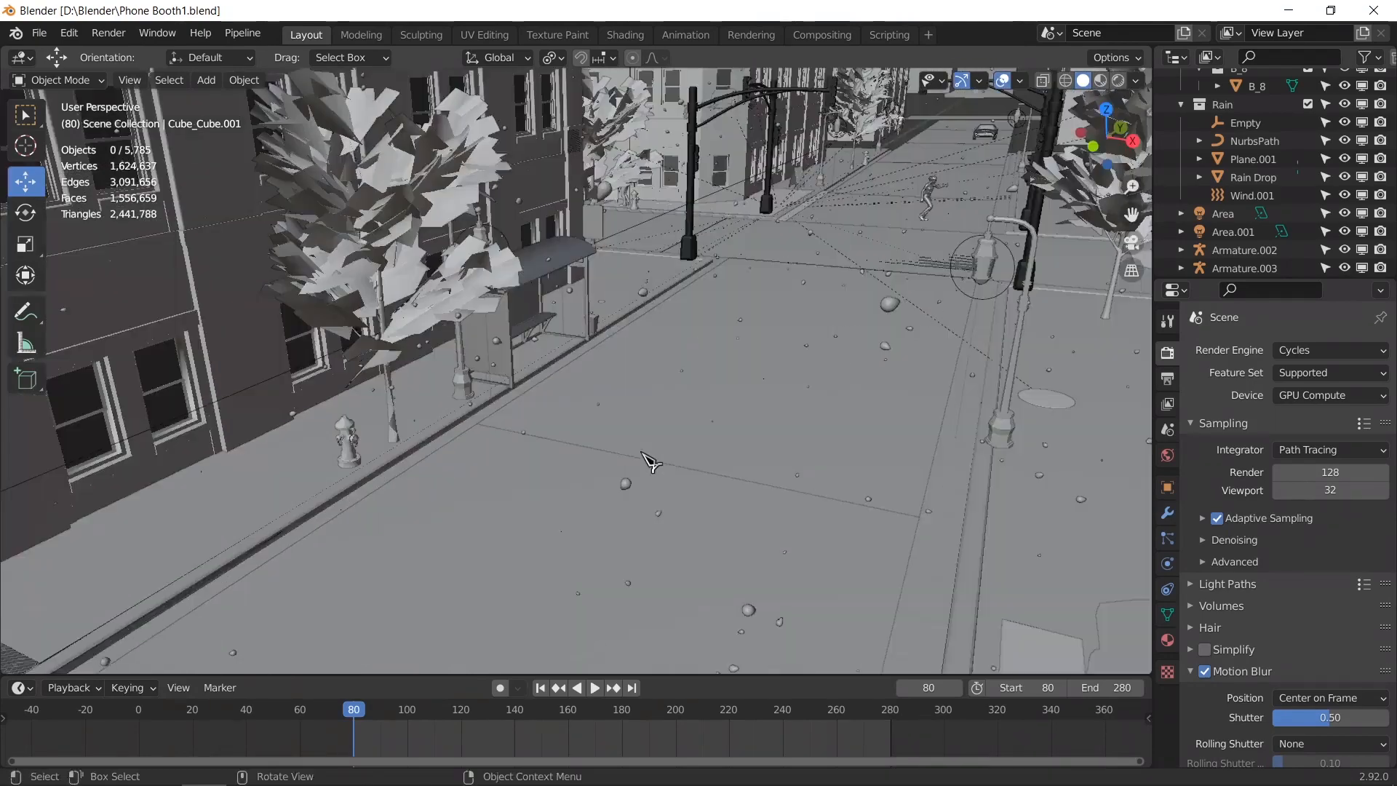
scroll(664, 473, "down", 3)
middle_click_drag(658, 492, 683, 461, "shift")
scroll(646, 451, "up", 2)
scroll(637, 440, "down", 2)
scroll(700, 435, "down", 5)
Step: Play the animation from the elevated street overview to check the cars' paths, and return to frame 80
key("space")
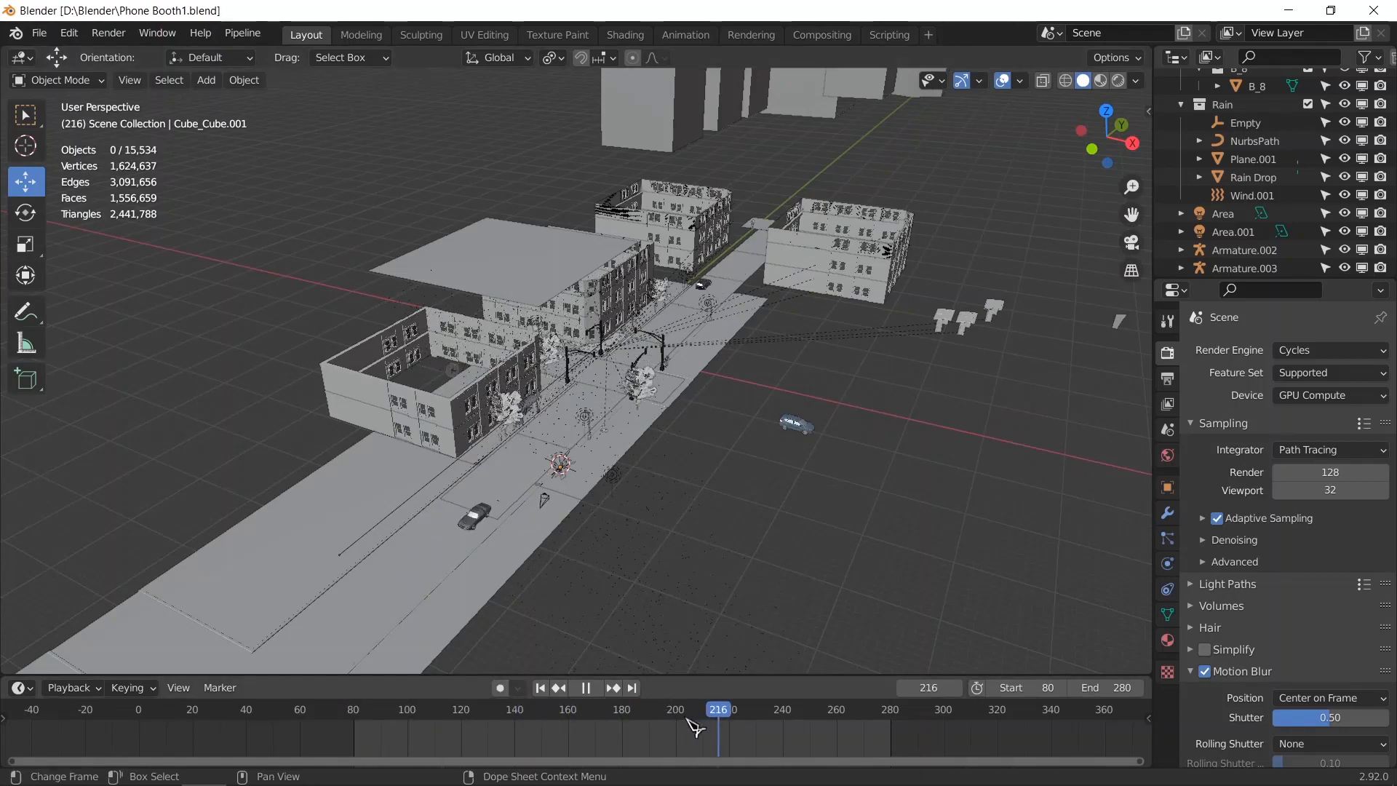
key("space")
left_click_drag(581, 716, 355, 718)
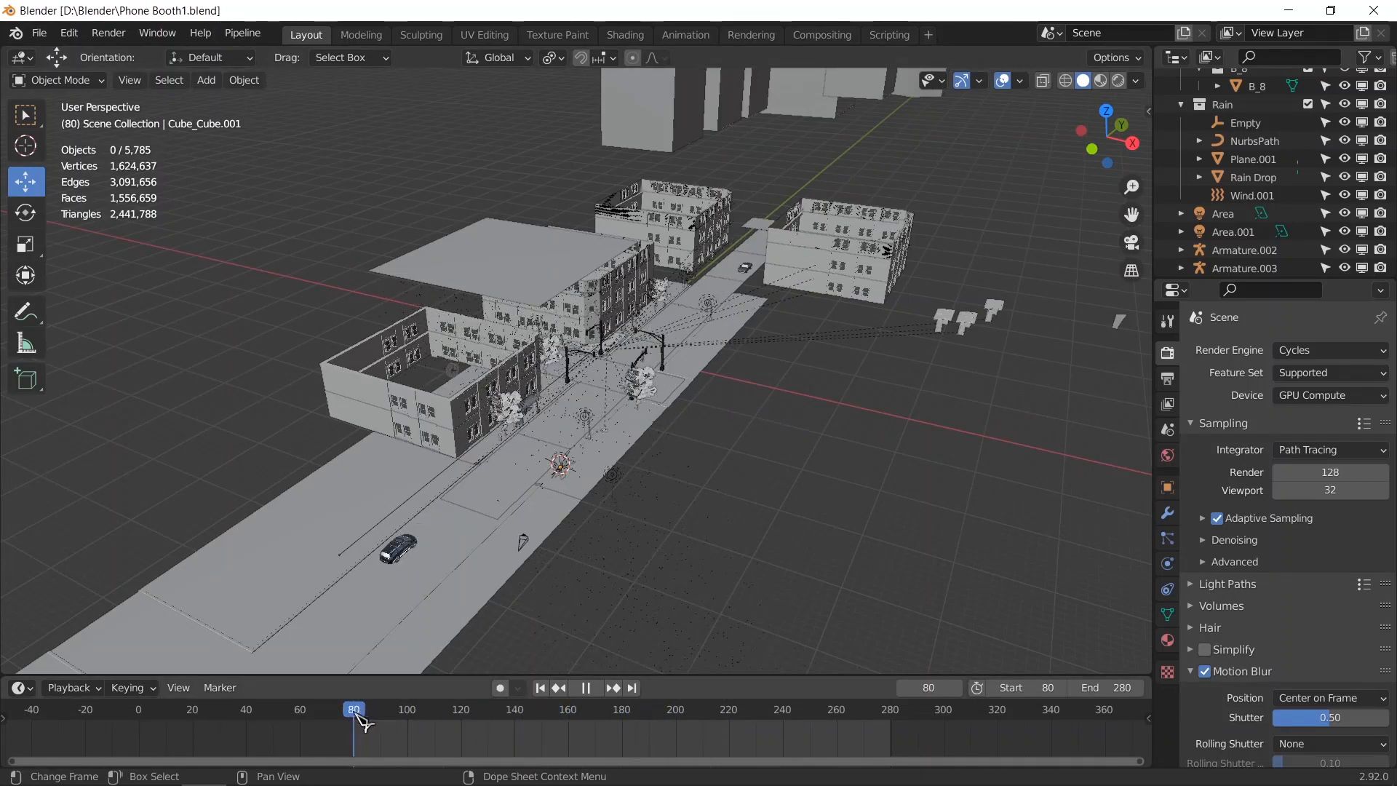
Step: Select the body of the nearest car on the street, inspect it up close, and save the scene file
left_click(406, 556)
key("KP_Decimal")
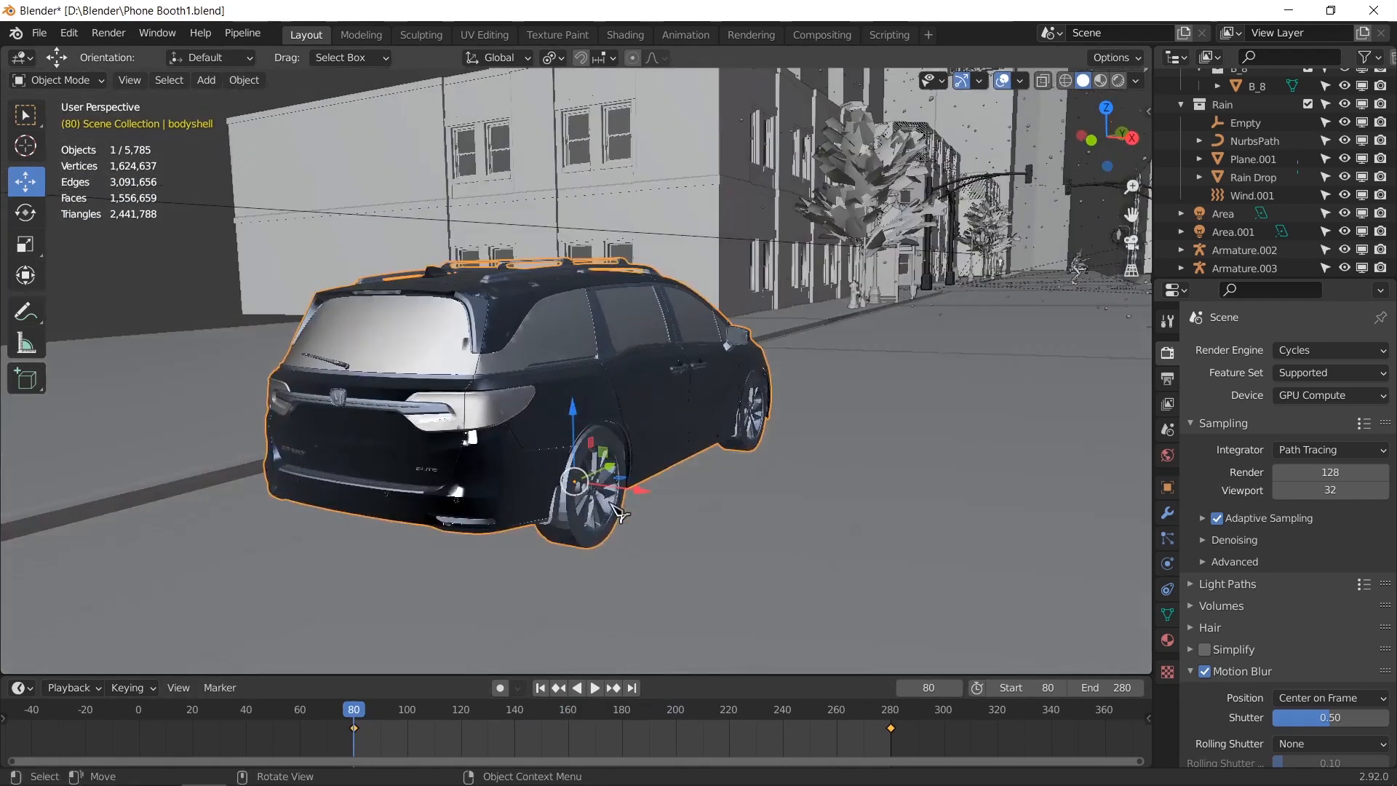
middle_click_drag(778, 454, 746, 509)
scroll(861, 421, "down", 15)
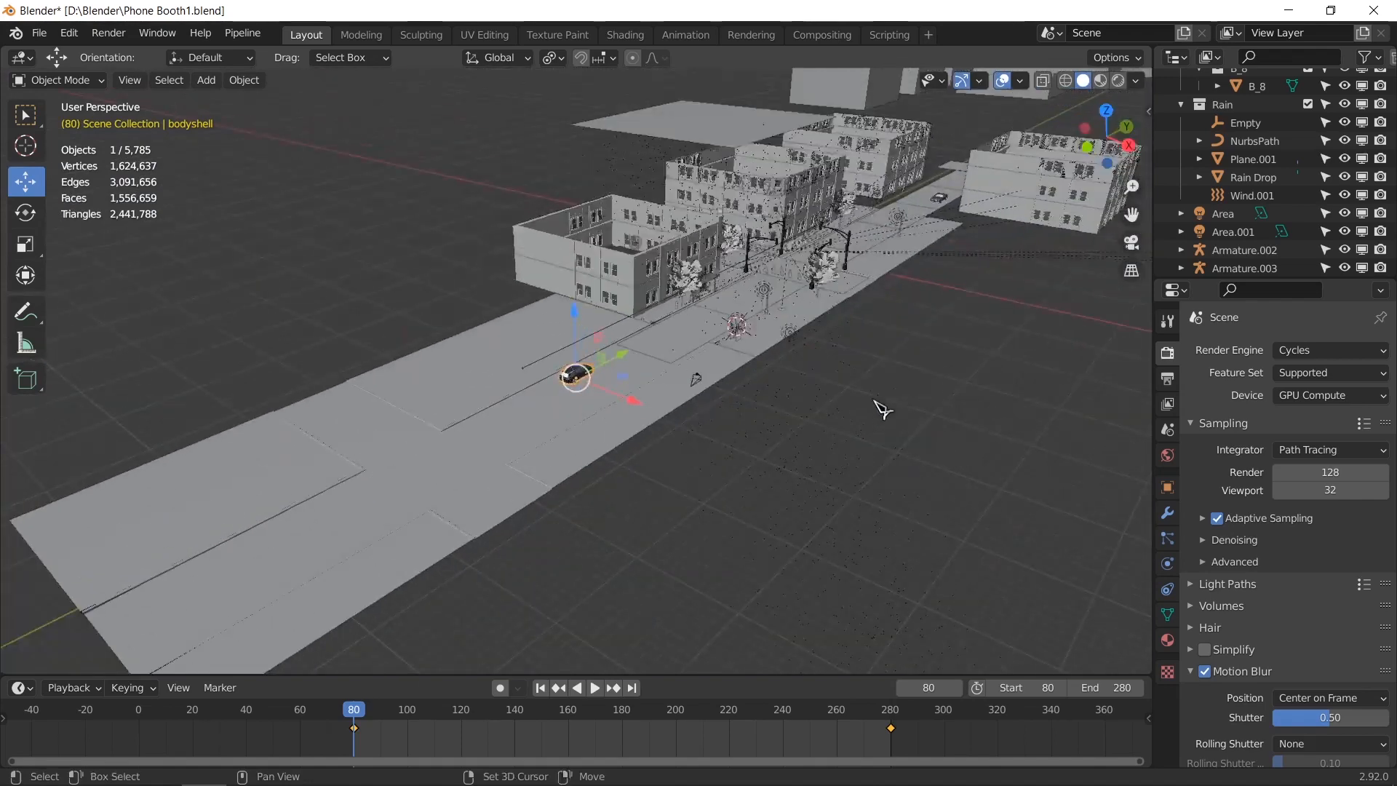
middle_click_drag(924, 373, 908, 441, "shift")
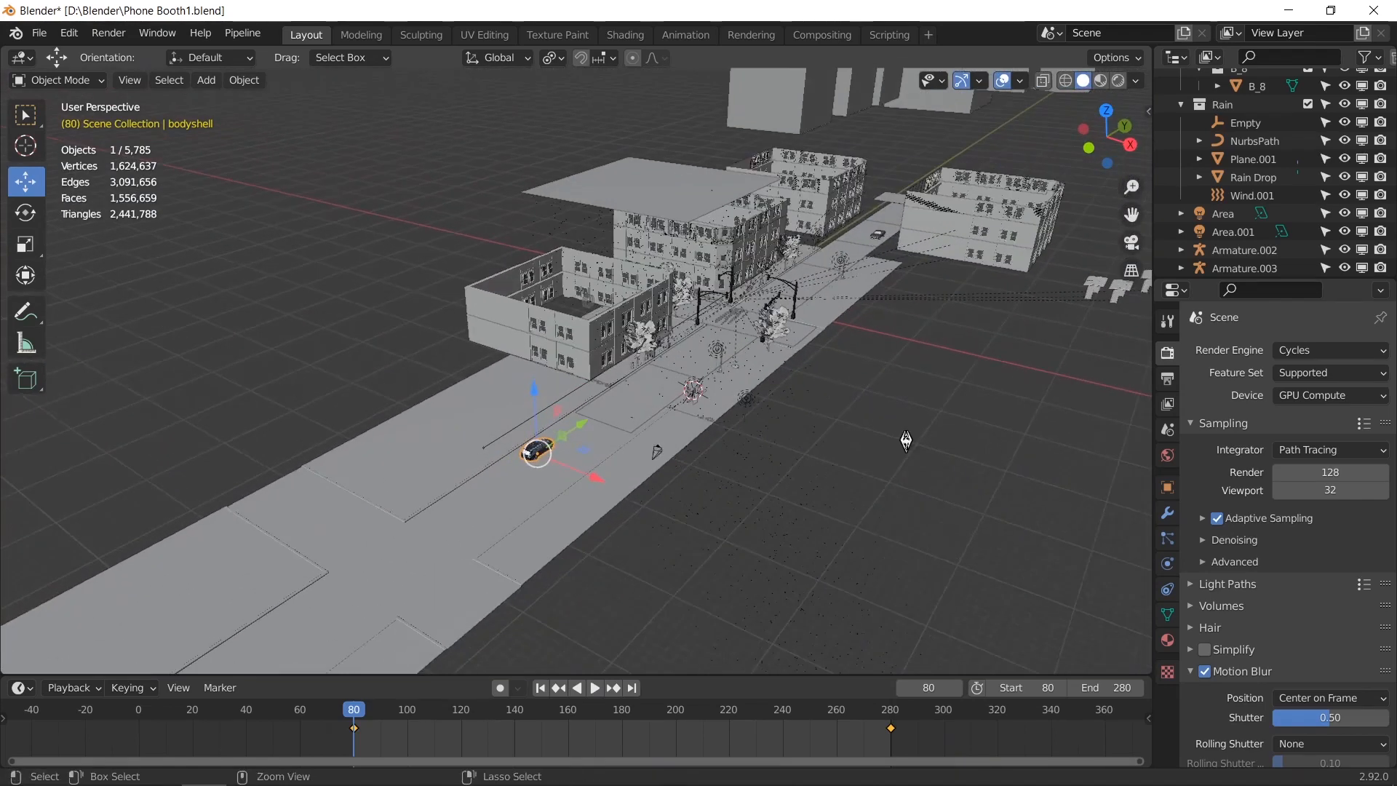
key("ctrl+s")
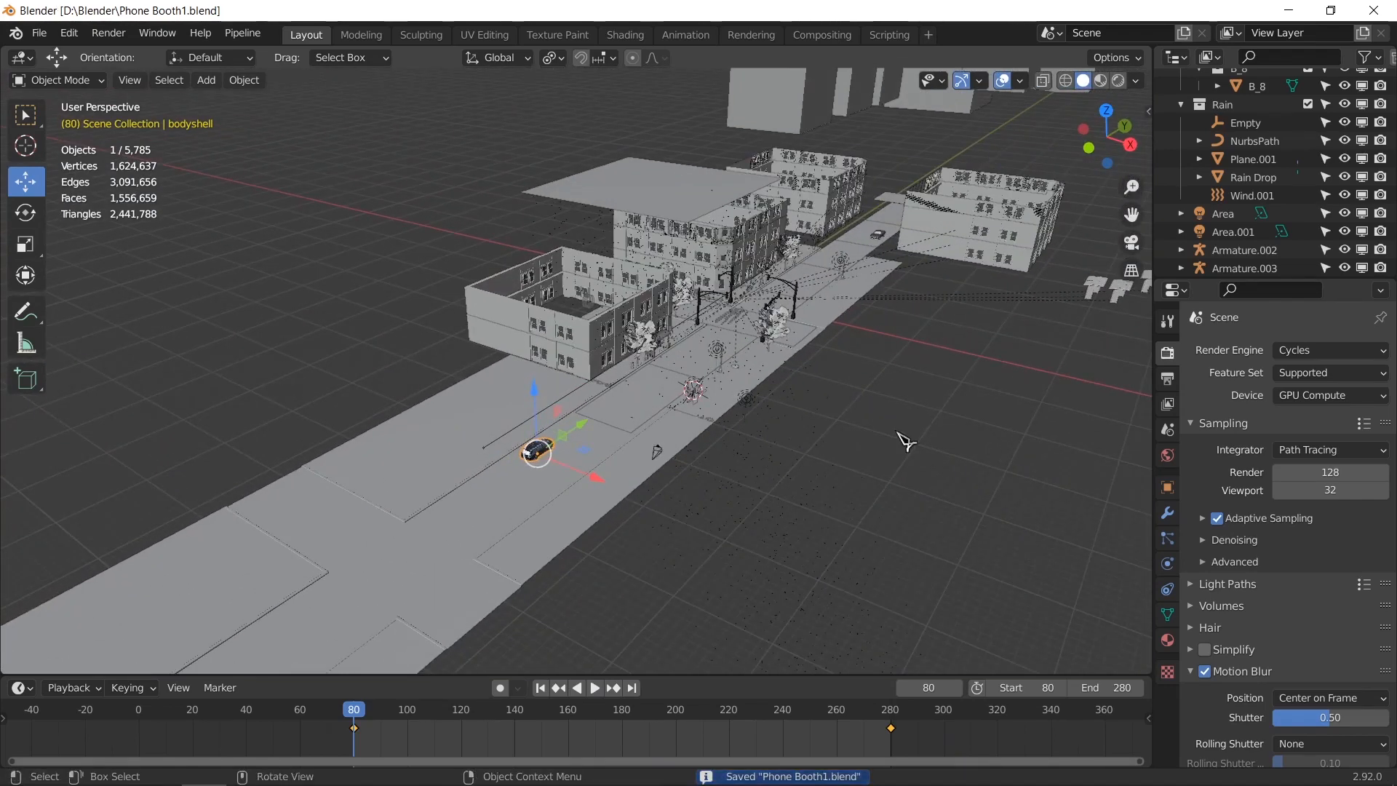
Step: Switch to the browser and open the TurboSquid, Free3D, Sketchfab and CGTrader umbrella model results in separate tabs
key("alt+Tab")
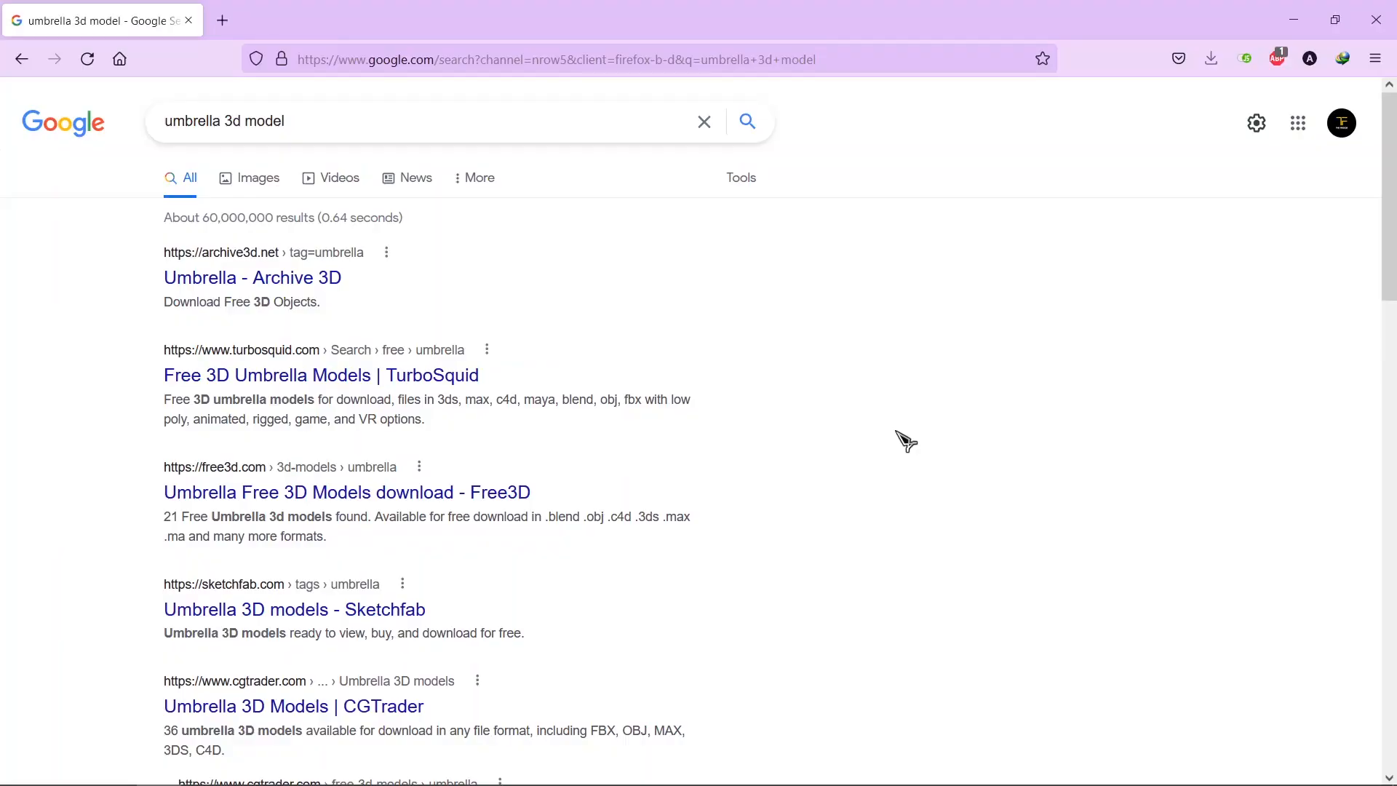
middle_click(384, 376)
scroll(682, 302, "down", 2)
scroll(682, 302, "down", 1)
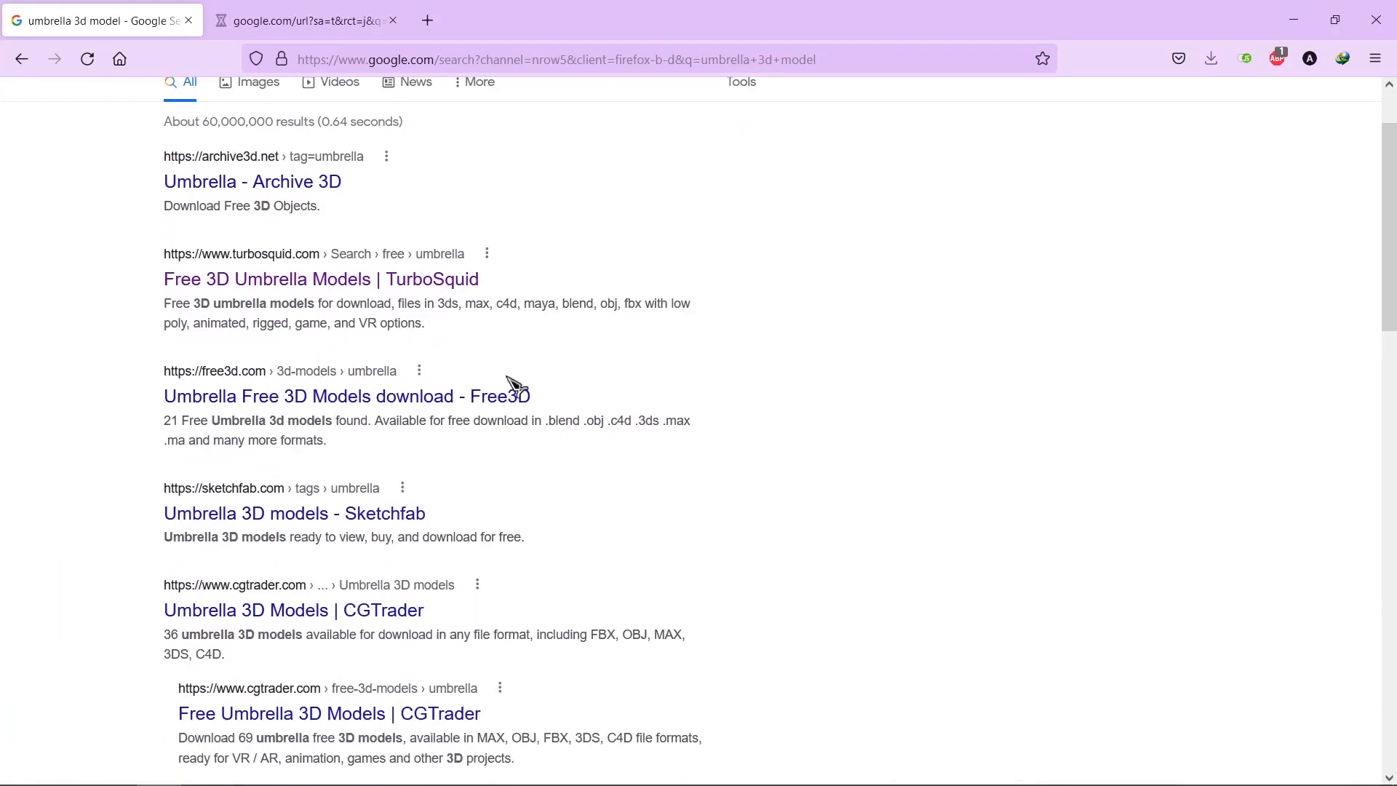
middle_click(482, 399)
middle_click(392, 514)
scroll(368, 408, "down", 5)
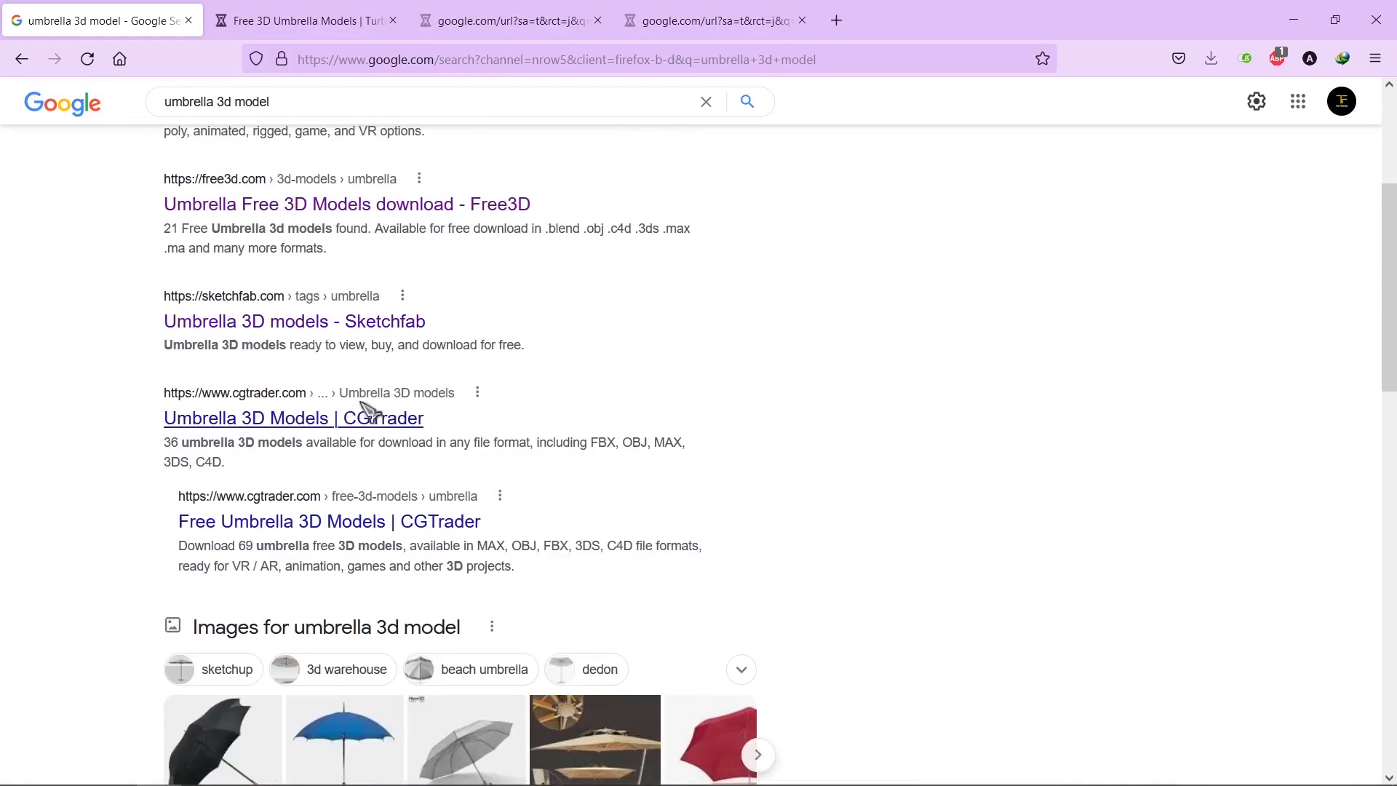
middle_click(356, 419)
scroll(601, 388, "down", 10)
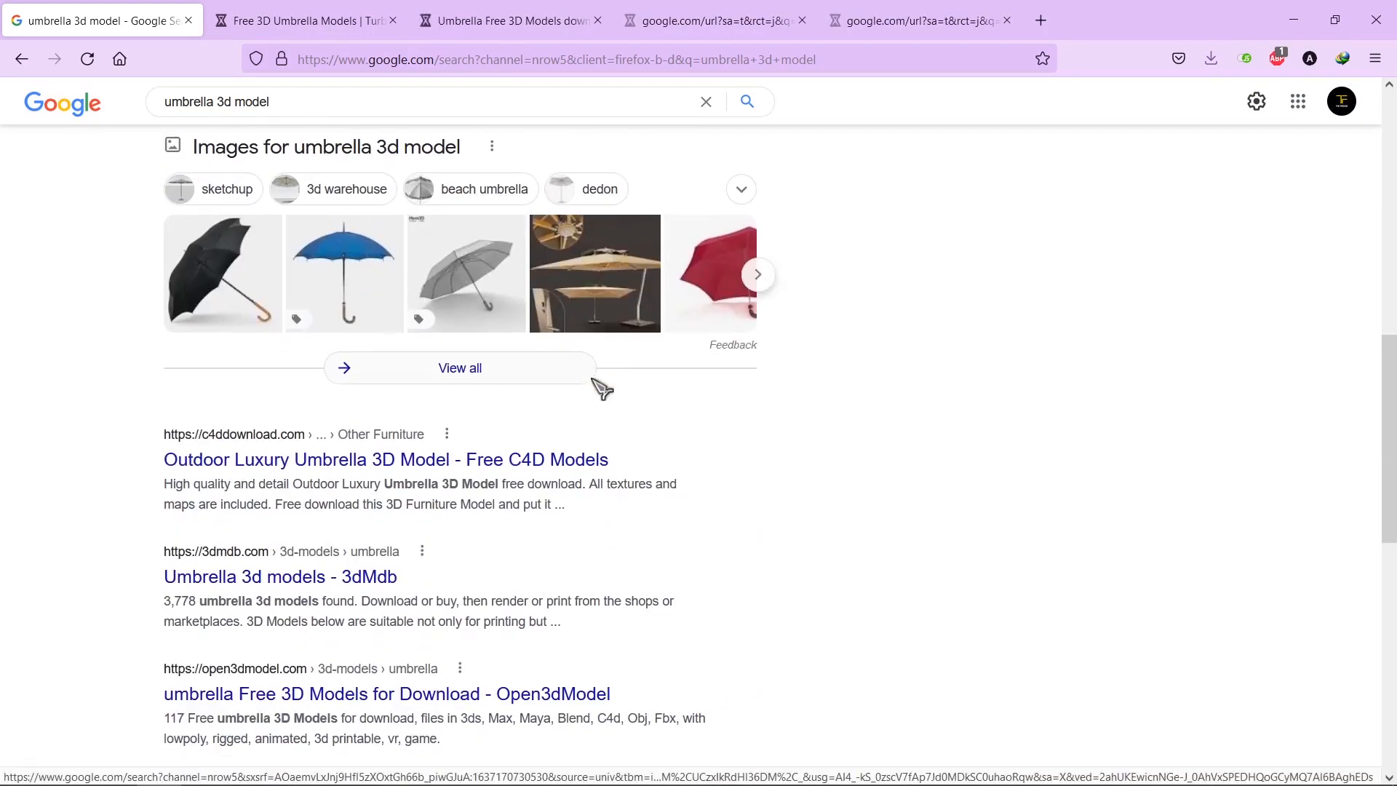
left_click(278, 29)
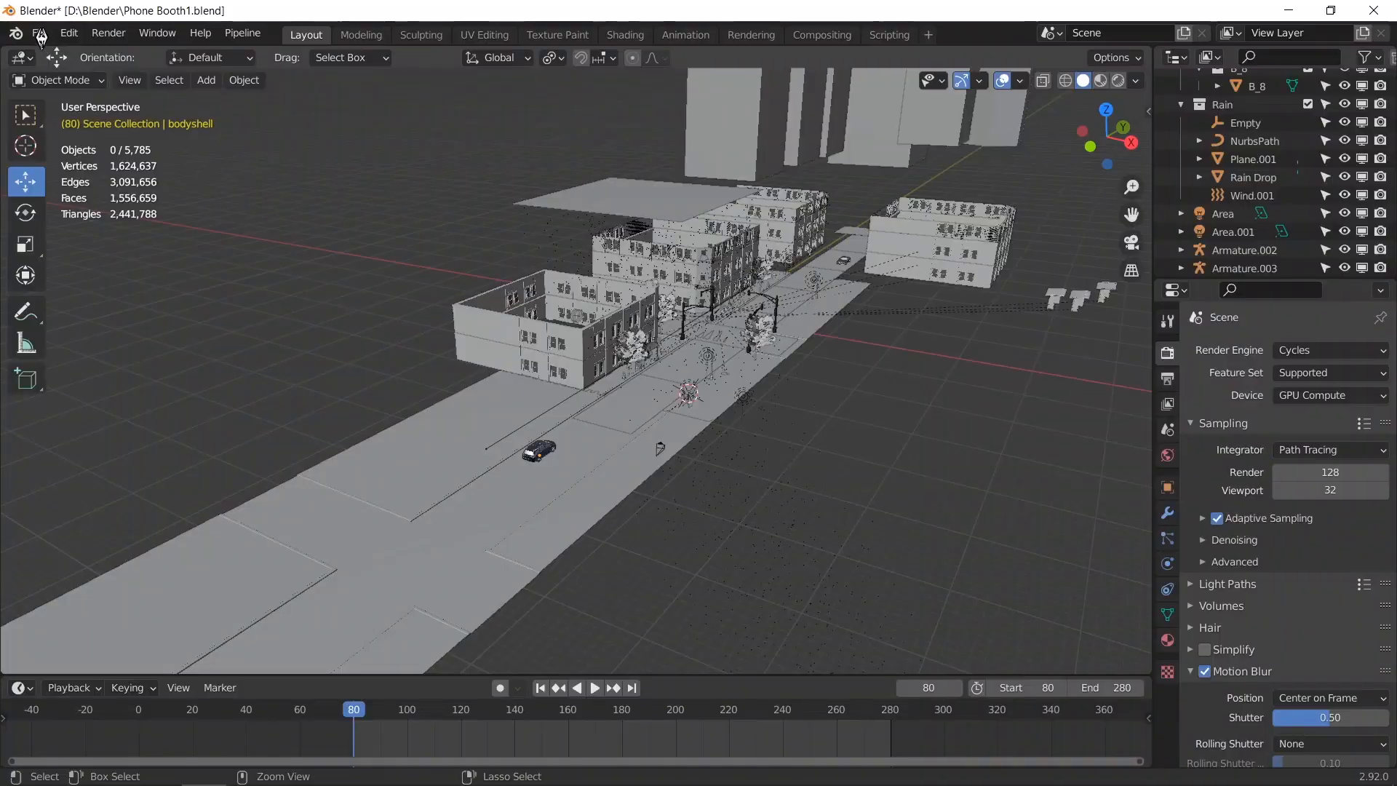
Step: Save the Blender file and import the umbrella FBX from the source folder in Downloads\Compressed\umbrella
key("ctrl+s")
left_click(40, 34)
mouse_move(116, 280)
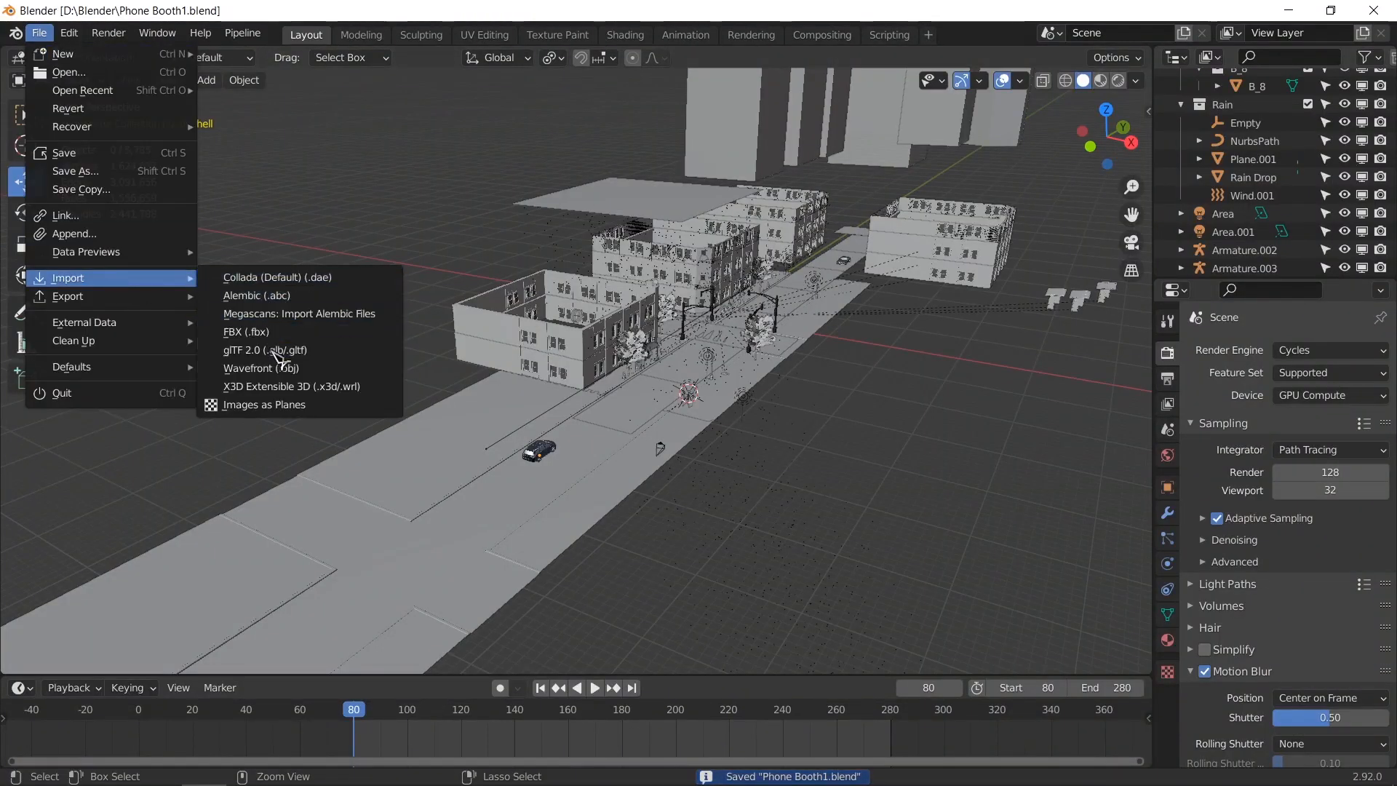
left_click(251, 332)
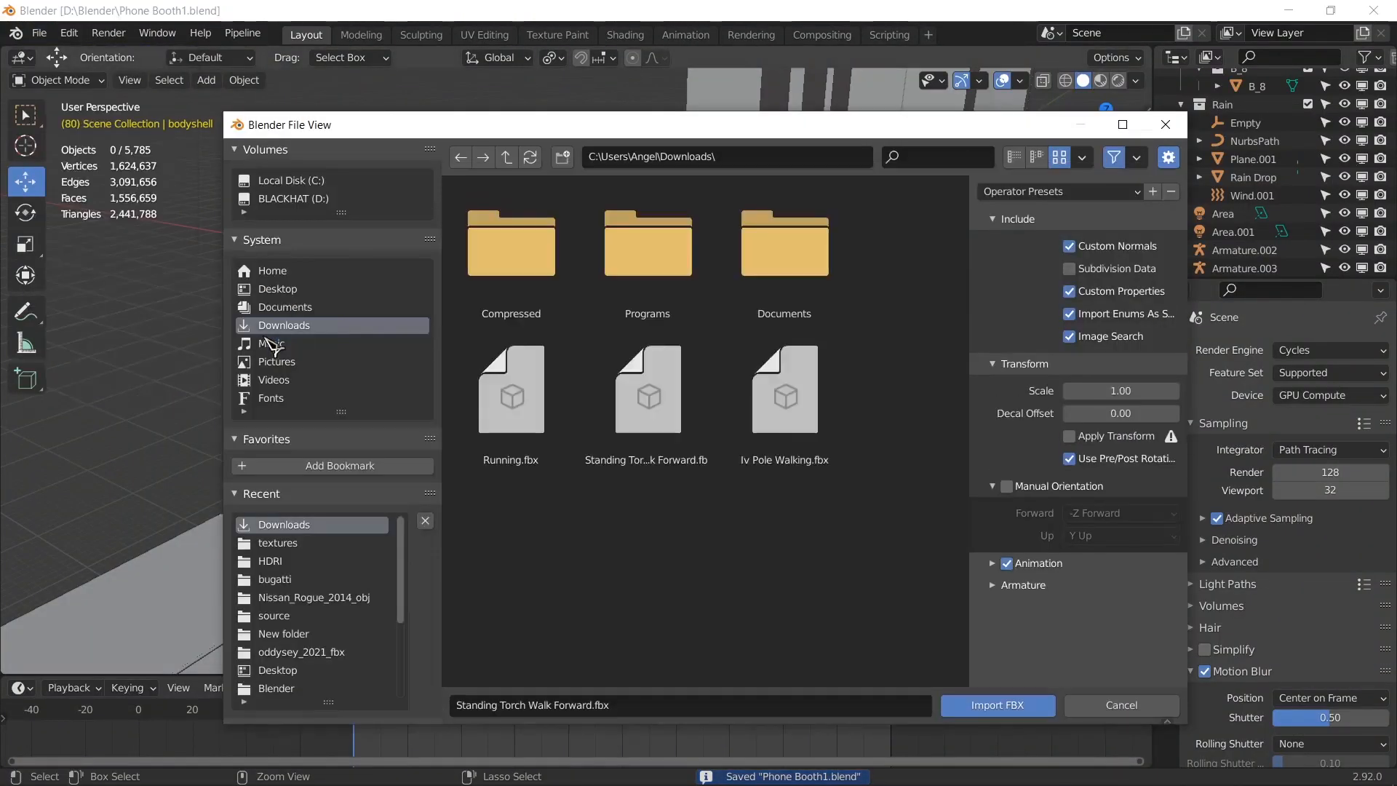
double_click(500, 284)
double_click(644, 244)
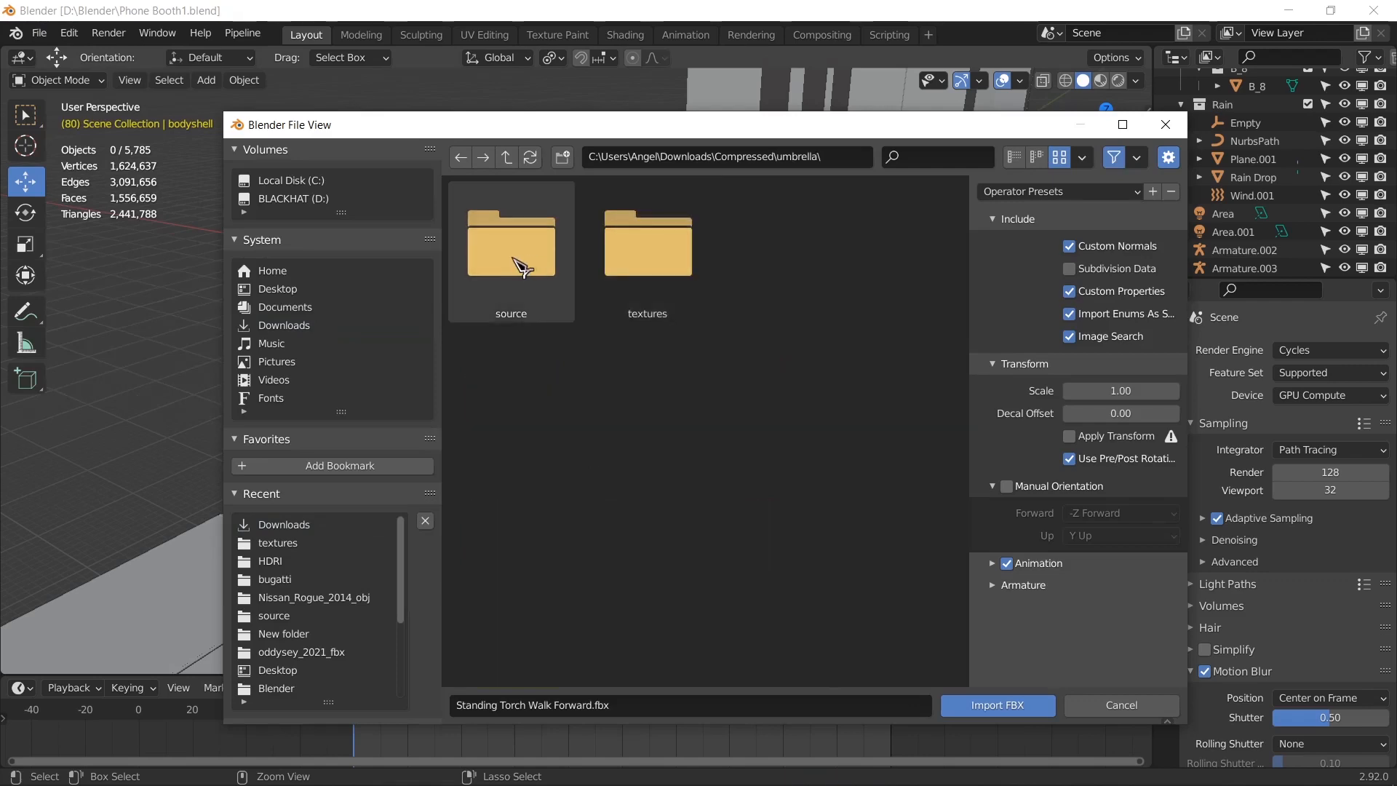
double_click(512, 244)
double_click(514, 247)
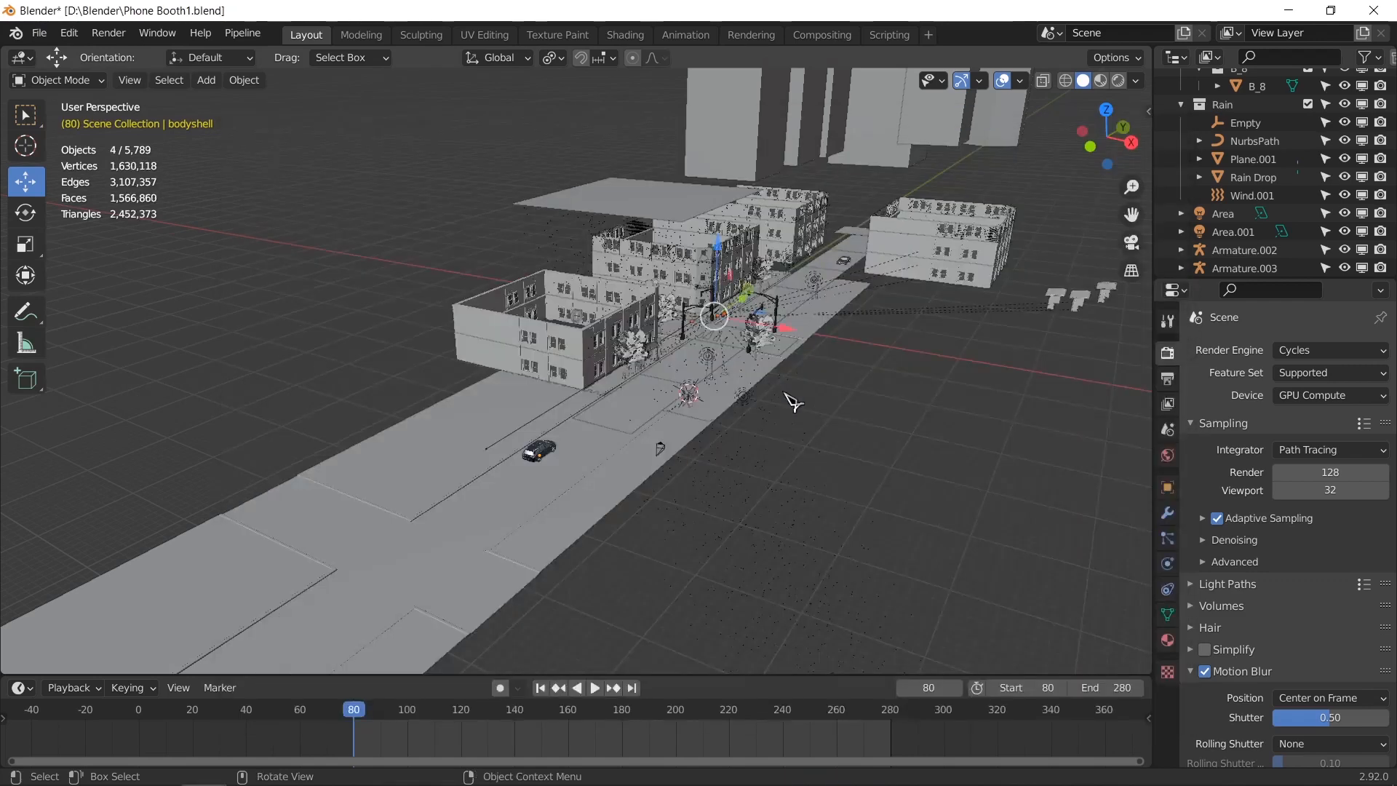
Step: Move the imported FBX umbrella along the X axis, off the street onto the empty ground beside it
middle_click_drag(815, 387, 764, 366)
key("KP_Decimal")
scroll(750, 363, "down", 3)
left_click_drag(666, 369, 850, 393)
scroll(815, 391, "down", 7)
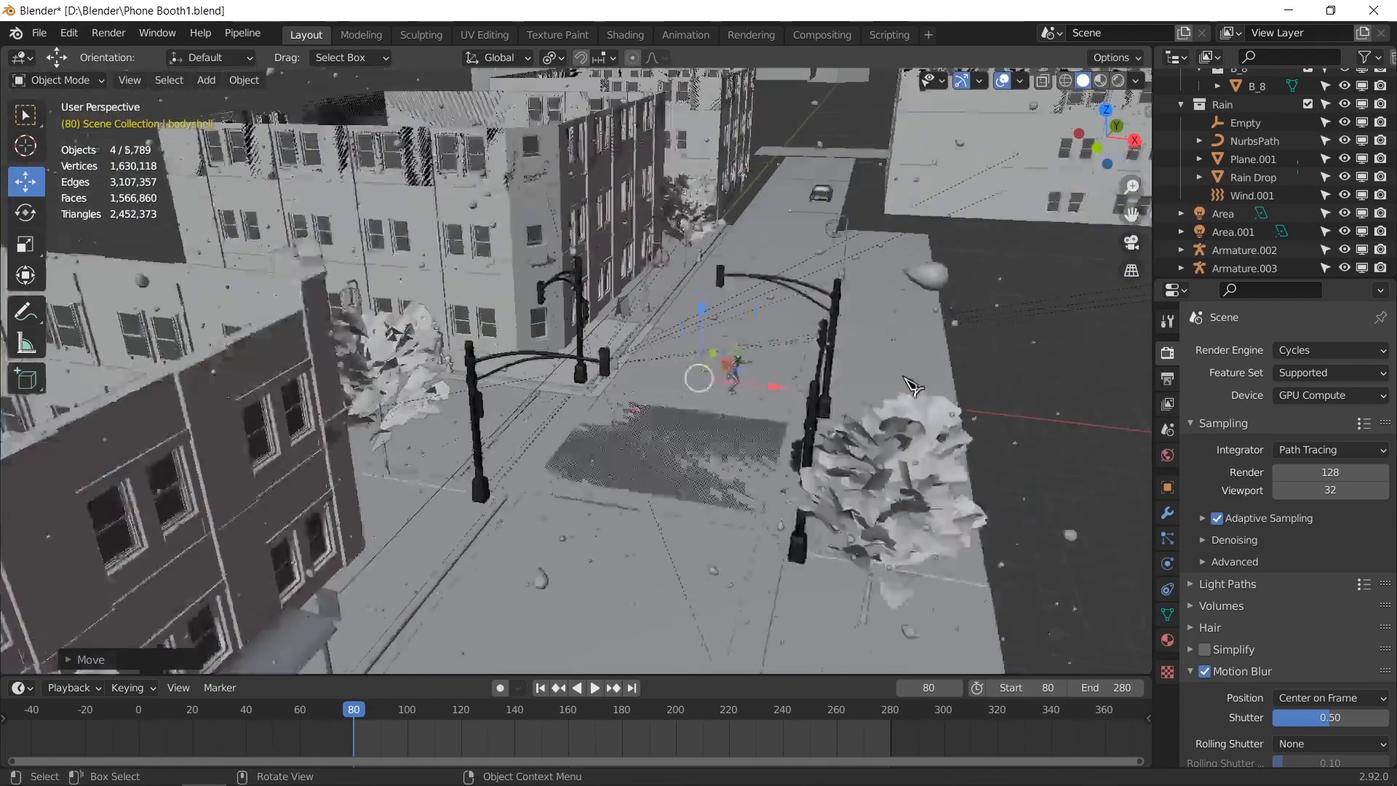
left_click_drag(707, 383, 1040, 427)
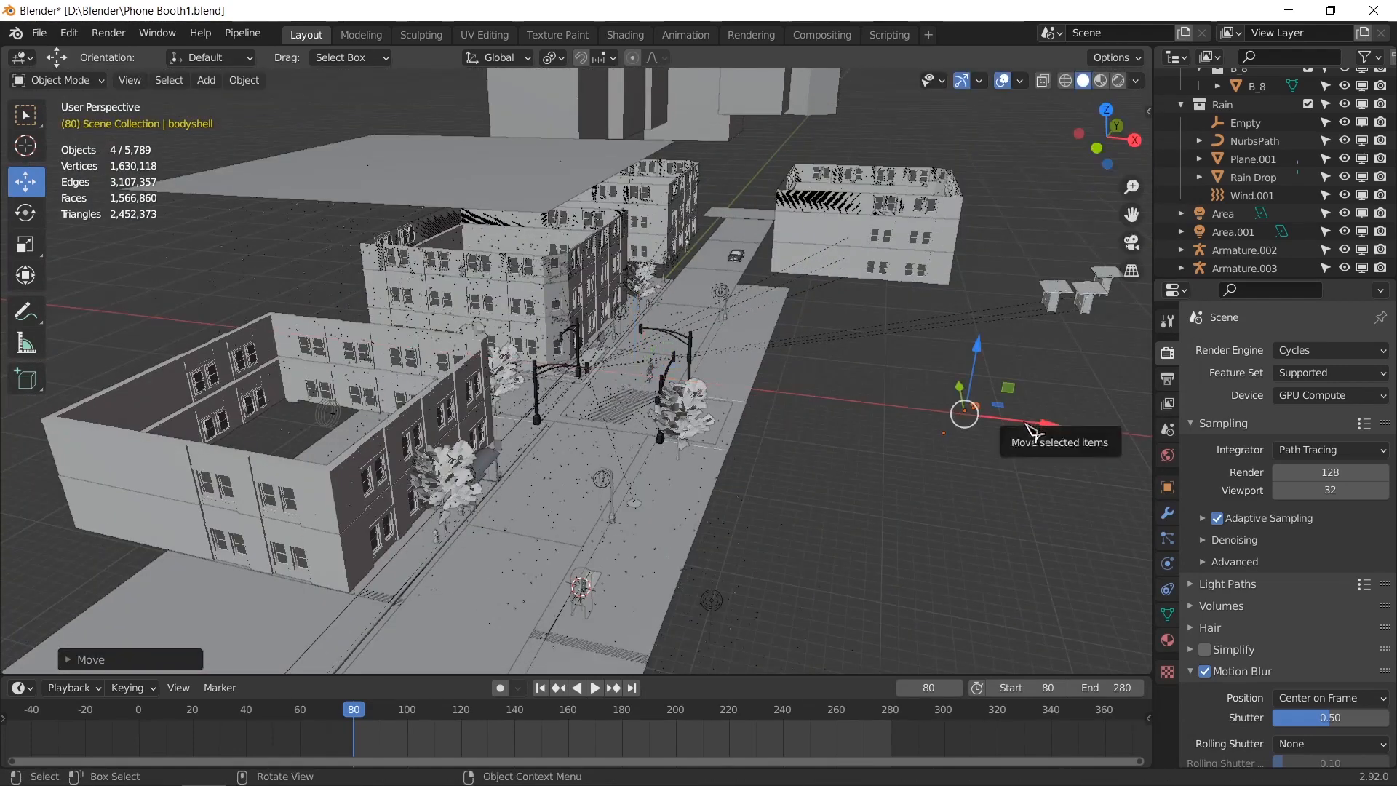
Step: Import the second umbrella as an OBJ from the umbrella_v1 folder in Downloads\Compressed
left_click(40, 33)
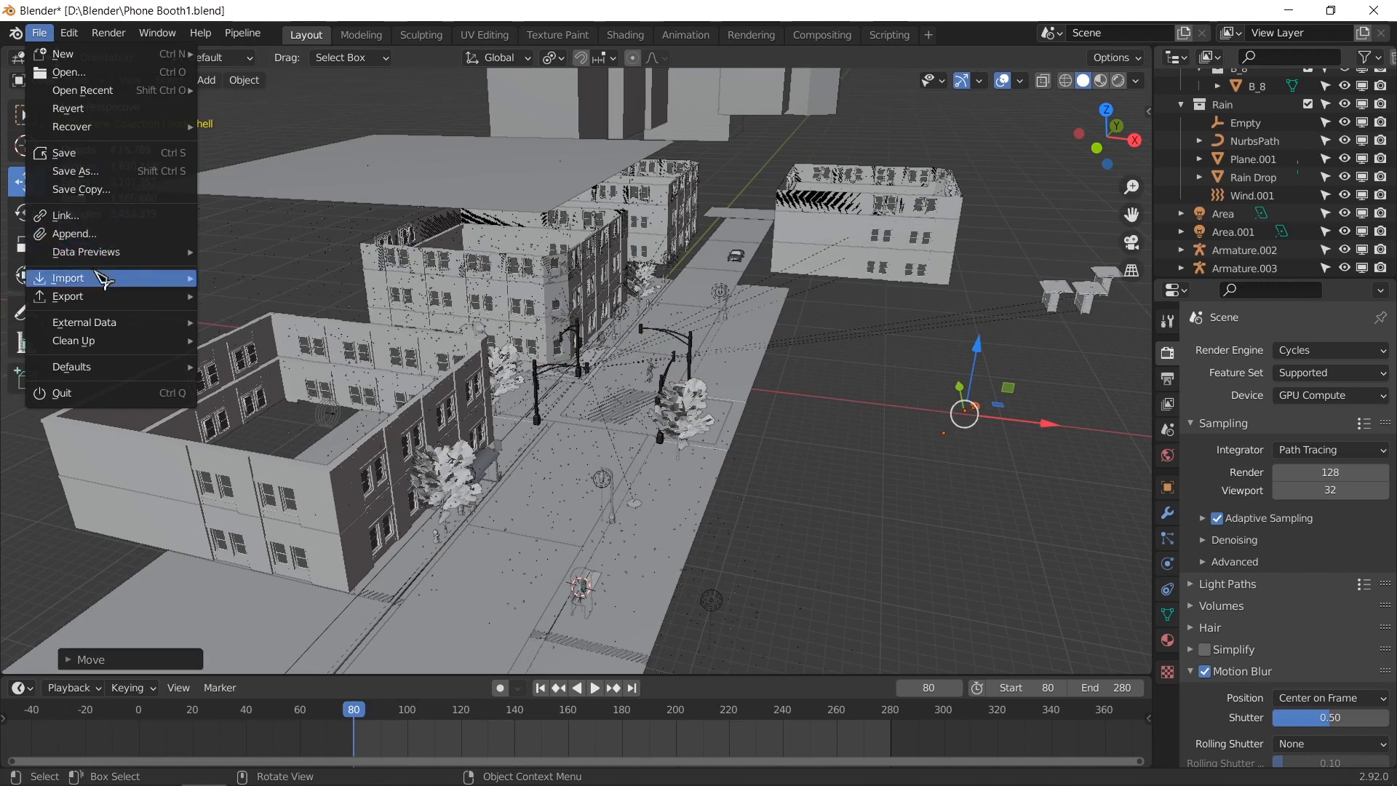
mouse_move(99, 277)
left_click(302, 367)
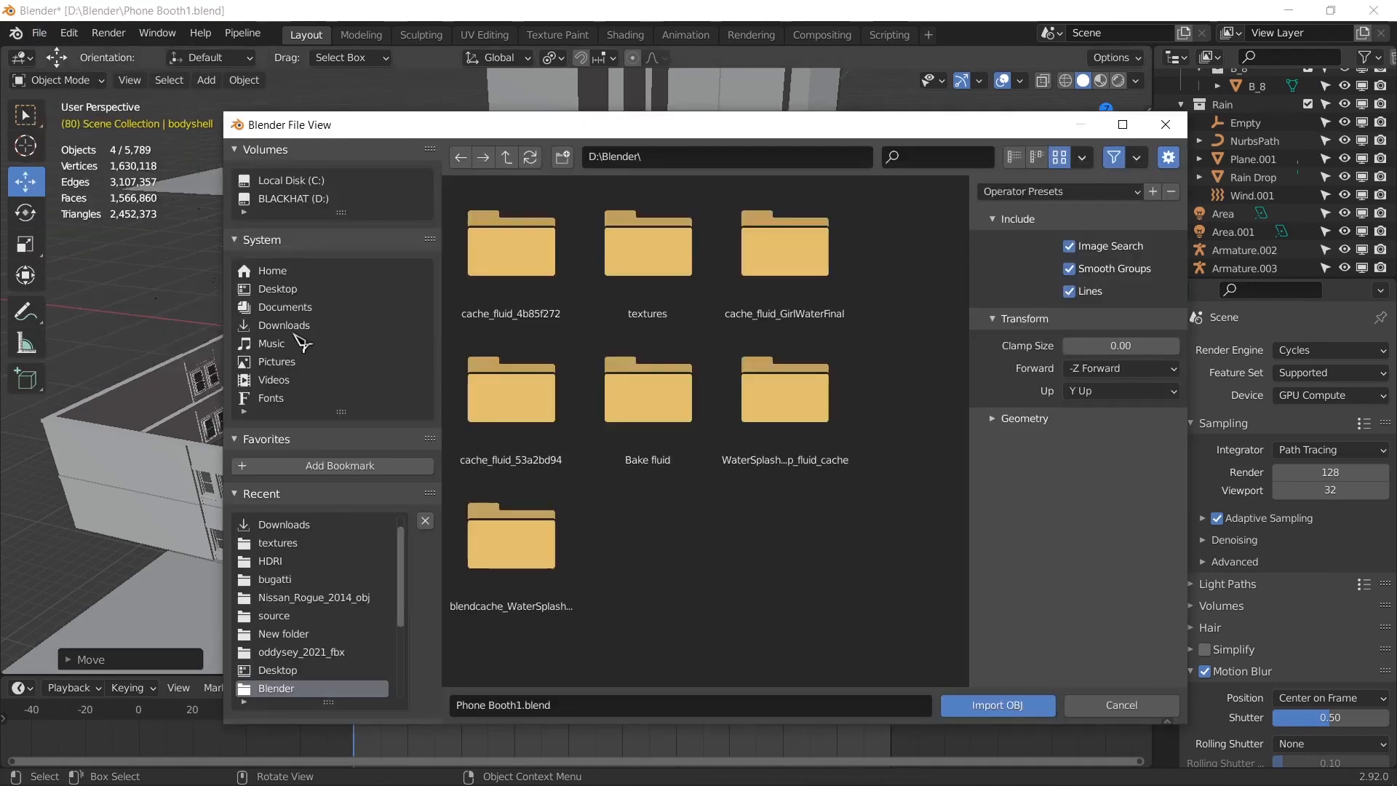
left_click(417, 322)
double_click(510, 277)
double_click(519, 288)
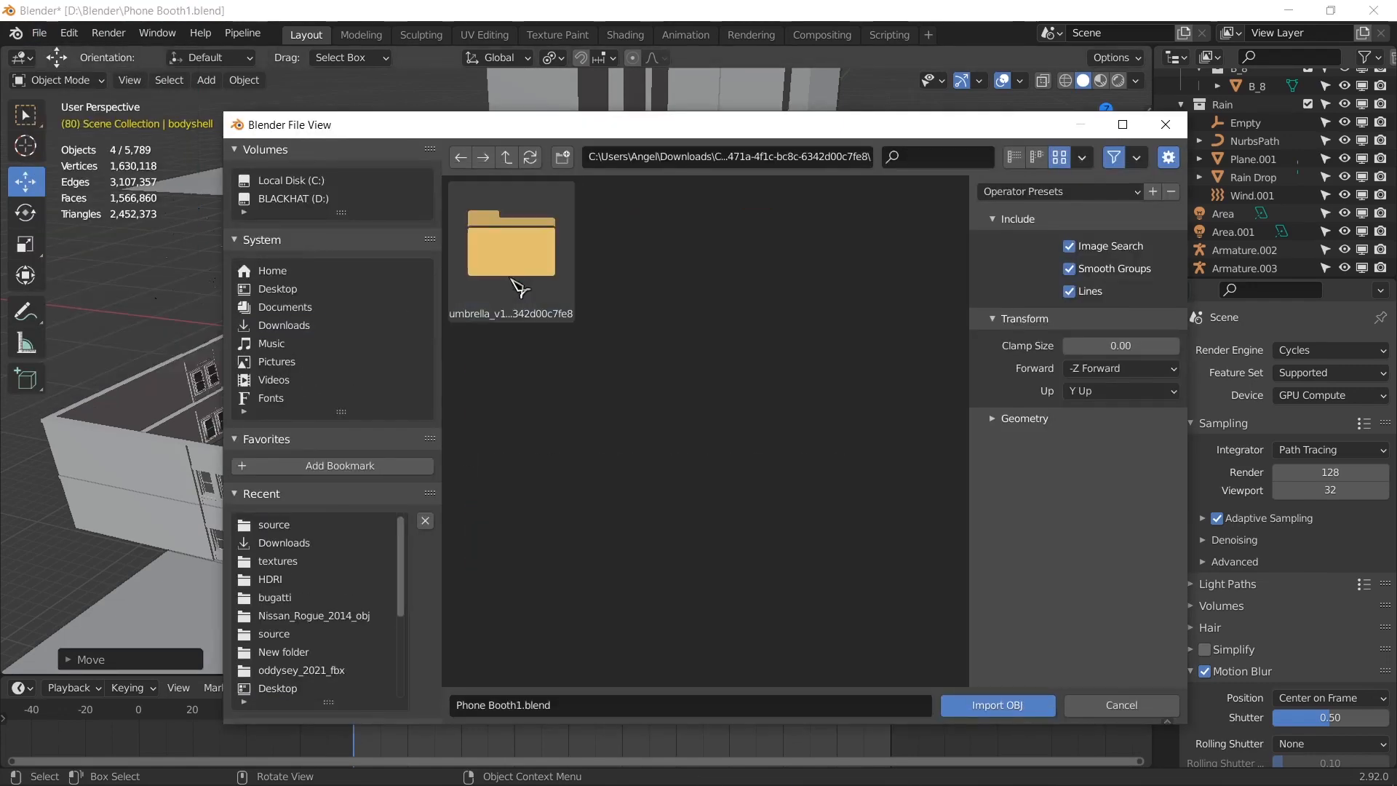
double_click(513, 262)
double_click(648, 251)
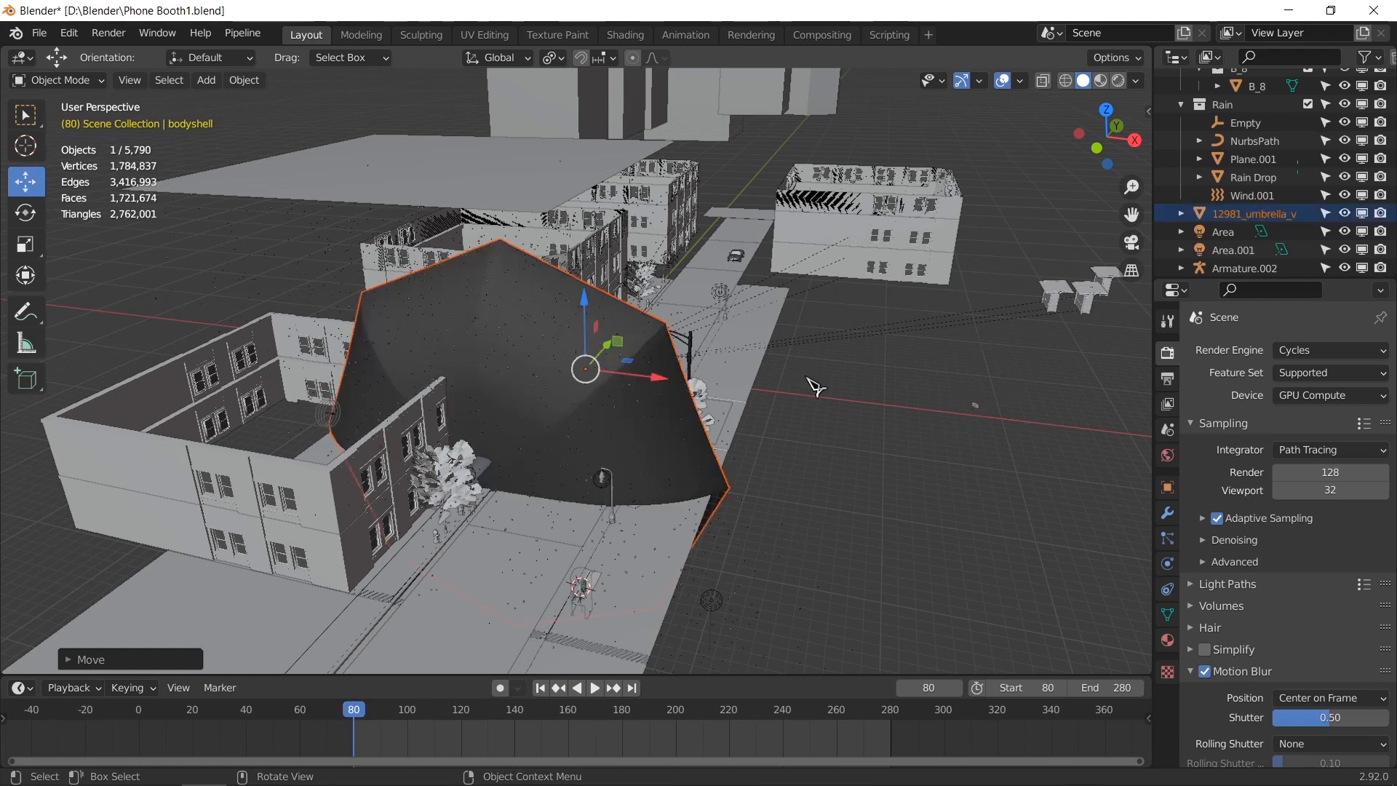
Step: Move the oversized OBJ umbrella off the street and scale it down to roughly match the FBX umbrella
left_click_drag(644, 376, 960, 416)
middle_click_drag(961, 416, 643, 372, "shift")
left_click_drag(645, 373, 656, 402)
key("s")
left_click_drag(661, 426, 652, 408)
scroll(650, 414, "up", 10)
middle_click_drag(643, 414, 570, 424)
key("s")
left_click_drag(507, 386, 507, 375)
Step: Move the OBJ umbrella along the Y and X axes until it sits right beside the FBX umbrella
key("shift+space")
key("g")
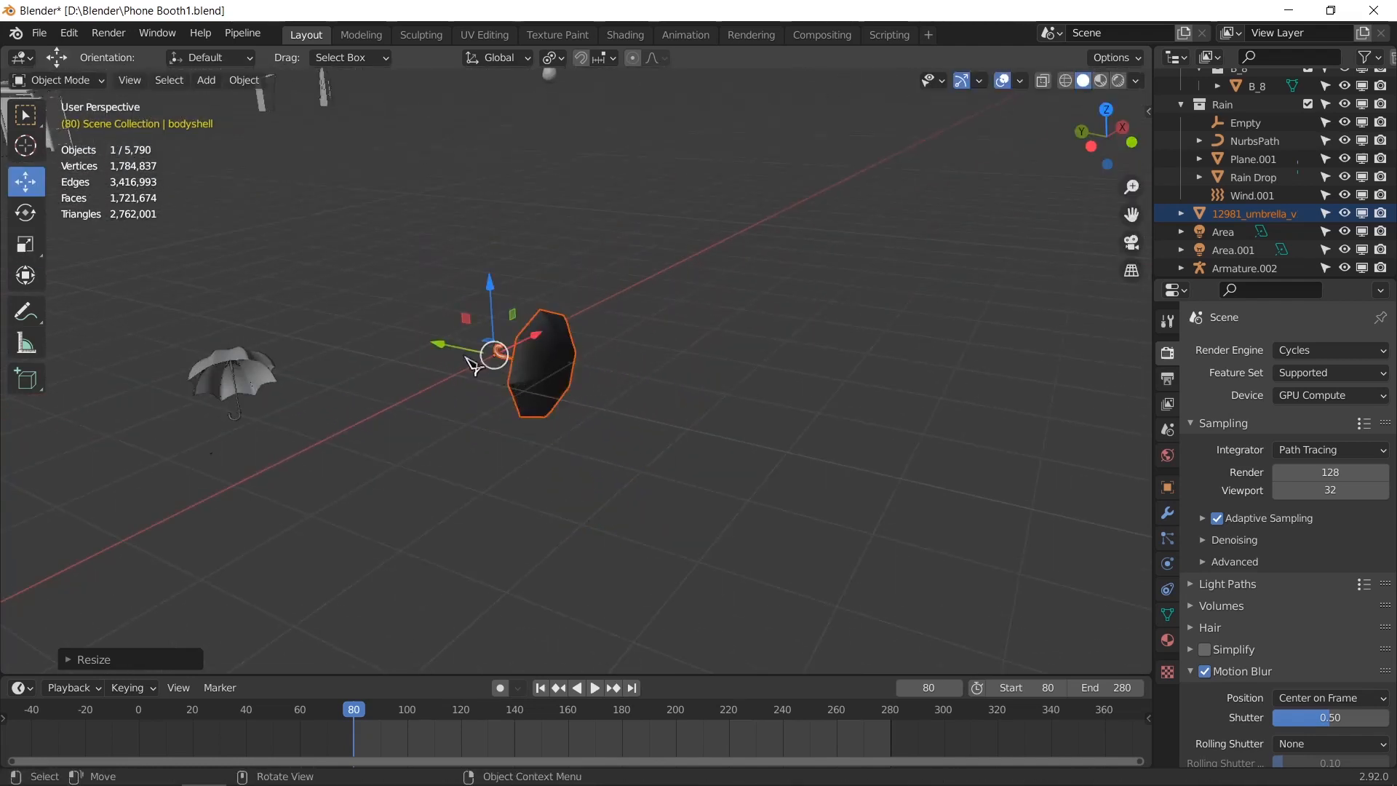
left_click_drag(437, 344, 310, 315)
key("KP_Decimal")
middle_click_drag(369, 389, 537, 403)
scroll(264, 403, "down", 2)
left_click_drag(870, 326, 408, 357)
middle_click_drag(233, 384, 678, 363, "shift")
Step: Switch to the Shading workspace and view both umbrellas in Material Preview shading
left_click(619, 40)
key("KP_Decimal")
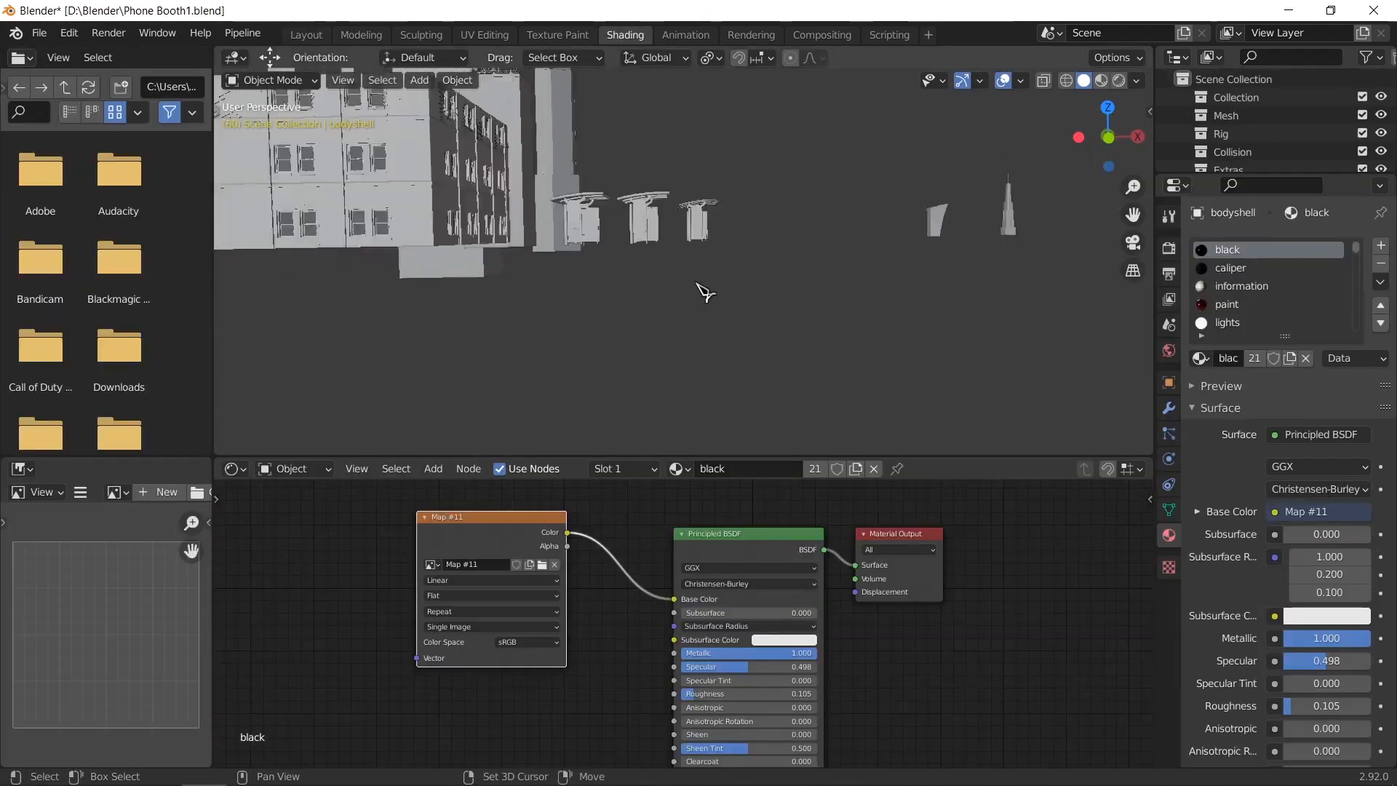
middle_click_drag(707, 309, 844, 285)
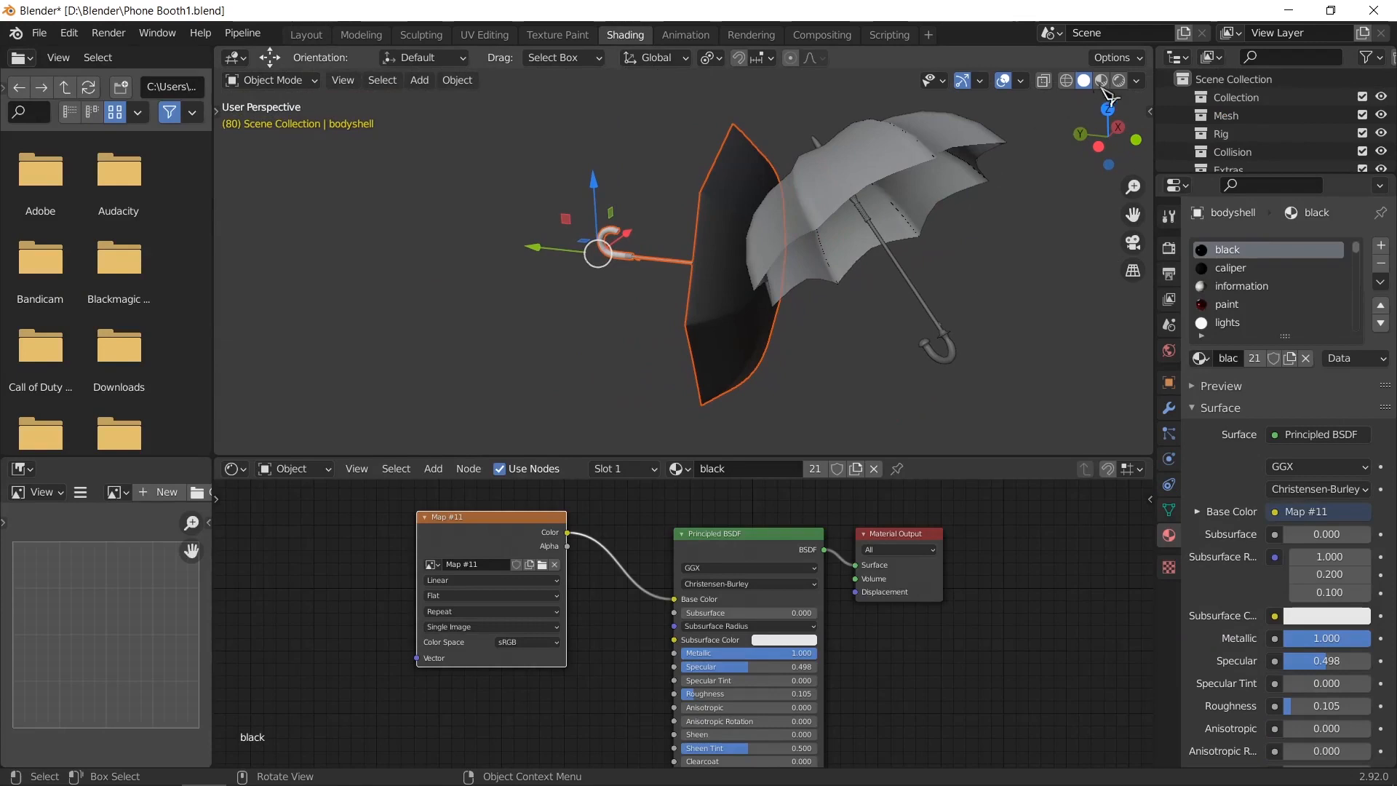
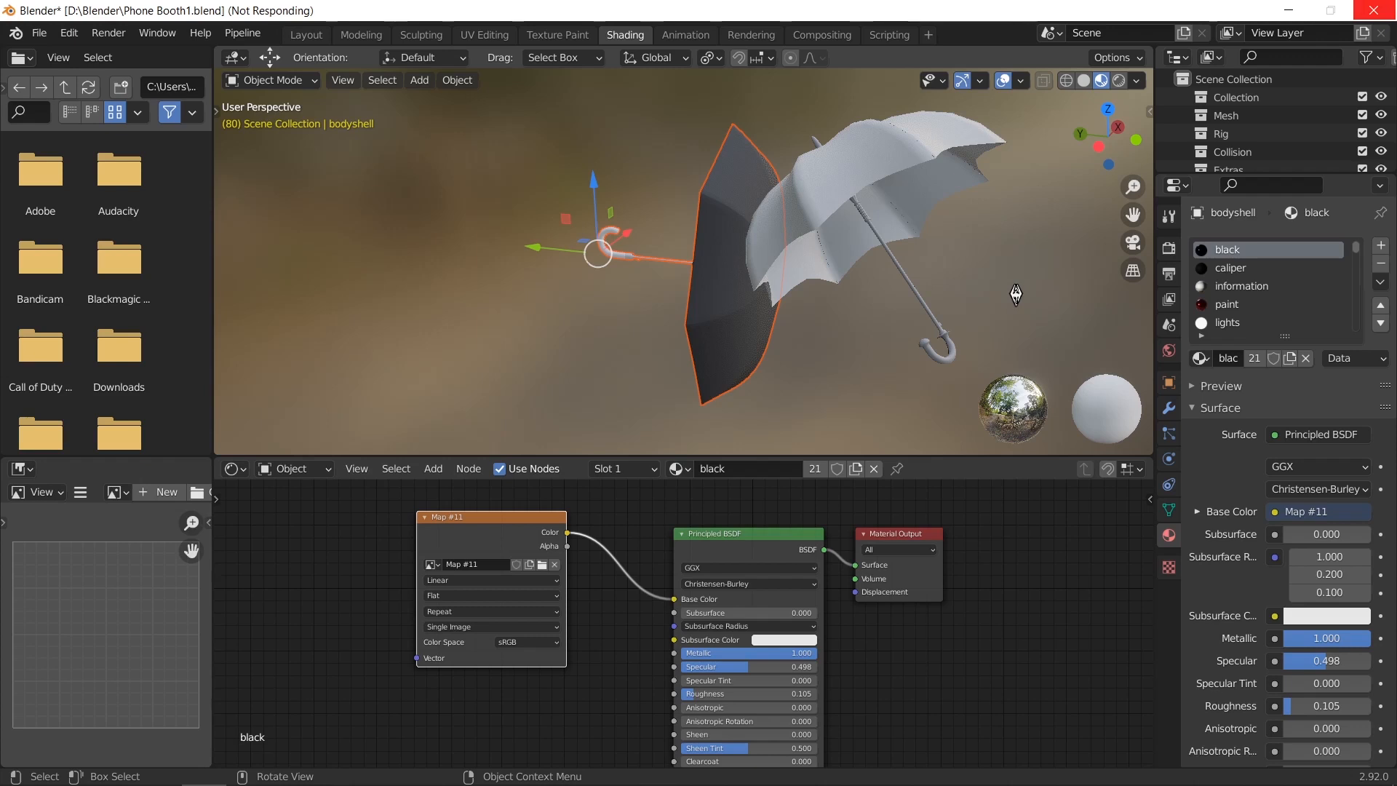
key("alt+Tab")
key("alt+Tab")
key("alt+Tab")
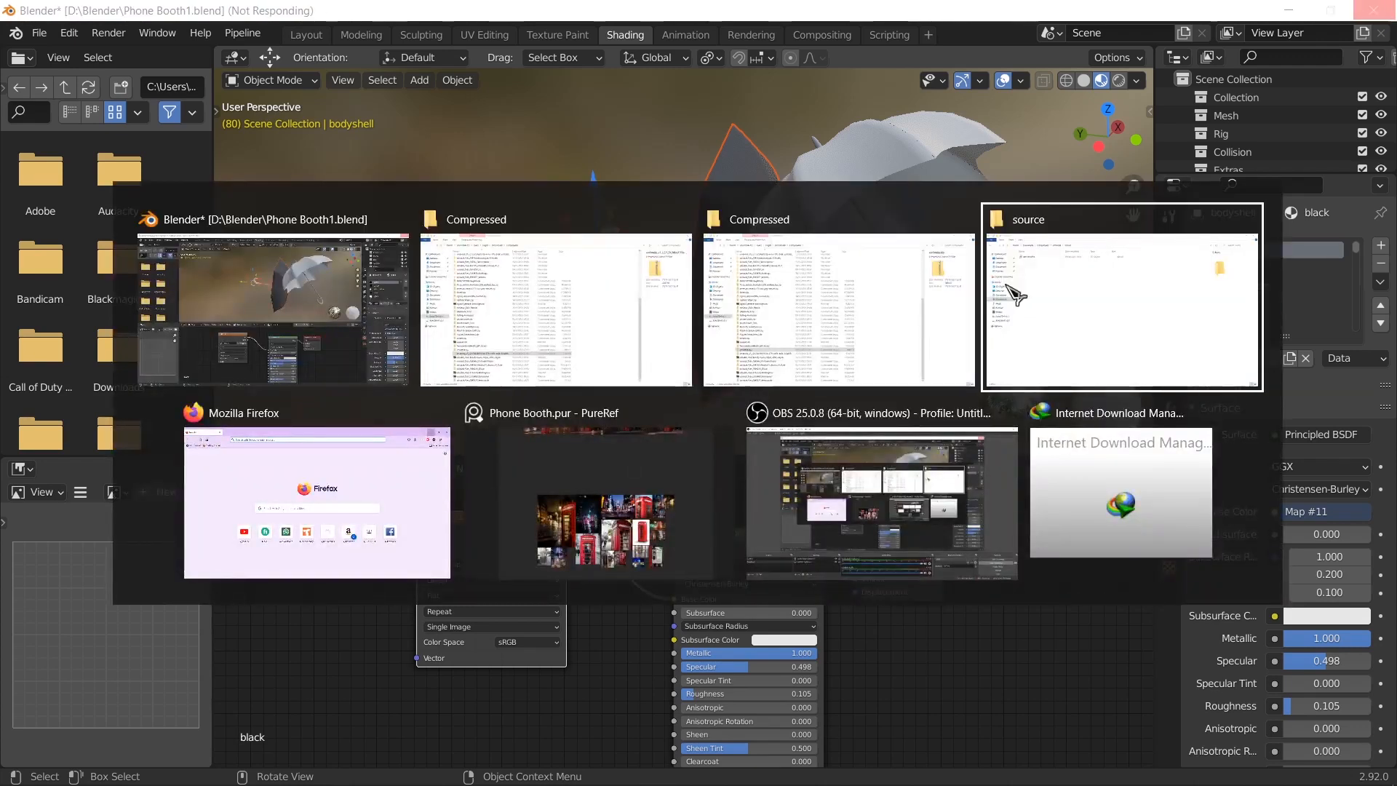
key("alt+Tab")
key("alt+Tab")
key("alt+Tab")
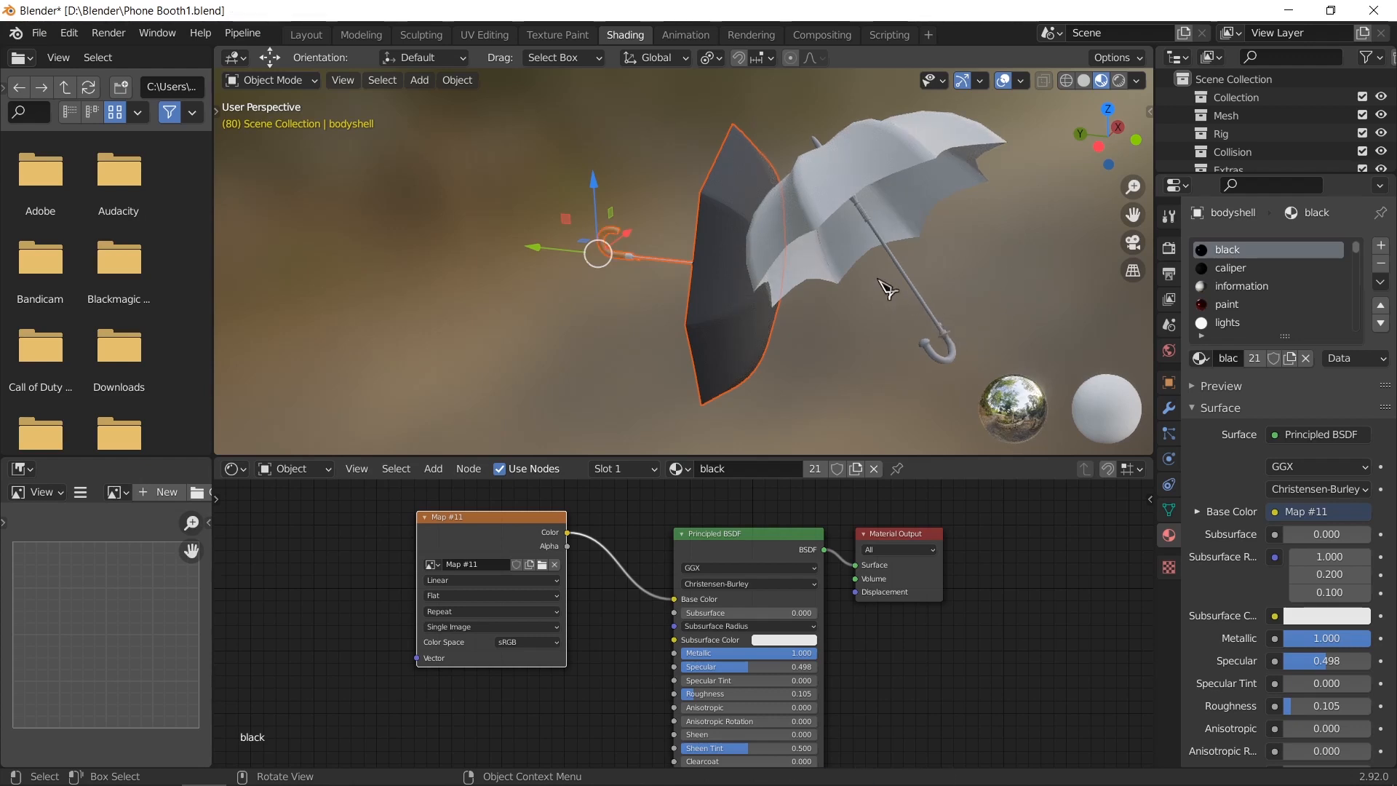
Step: Add an Image Texture with Mapping and Texture Coordinate nodes to the Base Color of the FBX umbrella canopy's Material #40
middle_click_drag(884, 286, 918, 311)
left_click(978, 280)
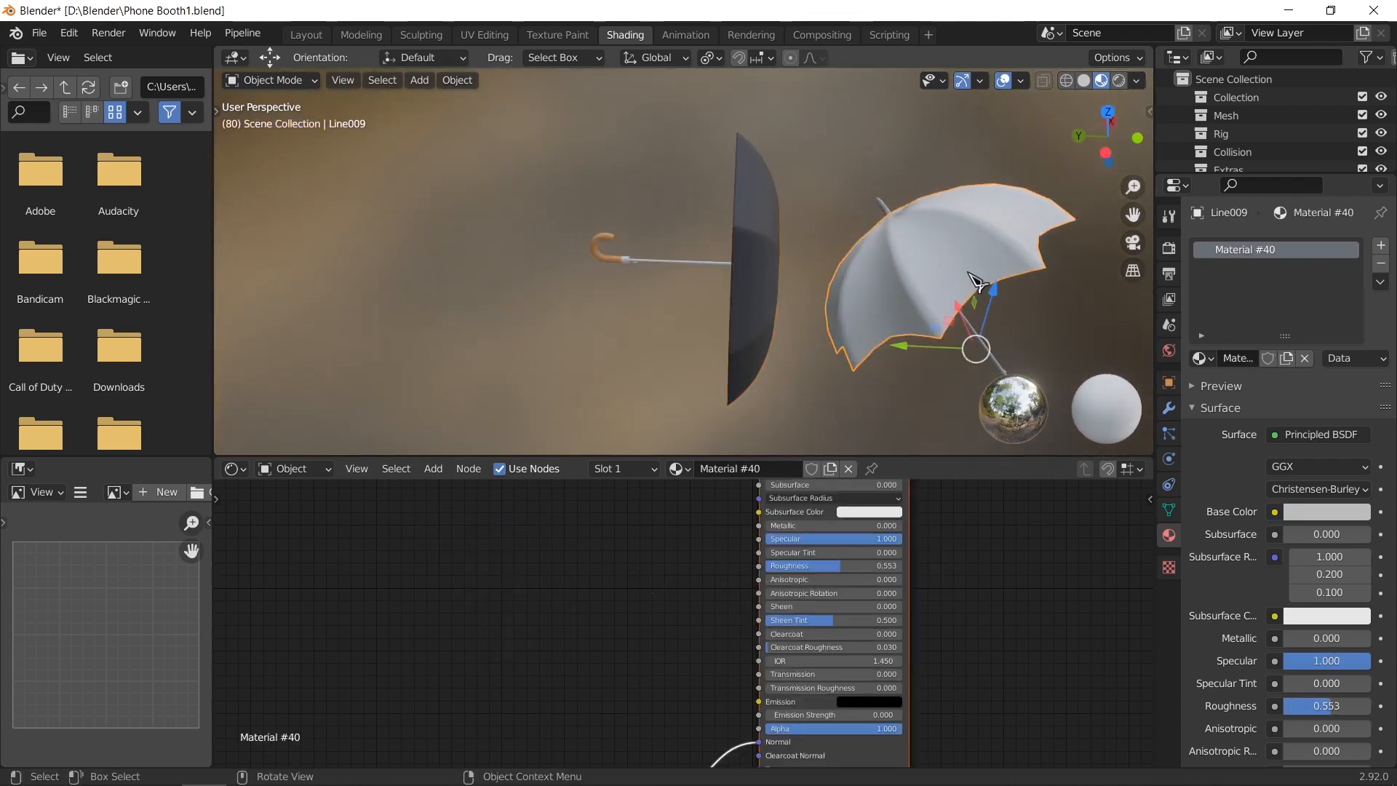
scroll(869, 528, "down", 3)
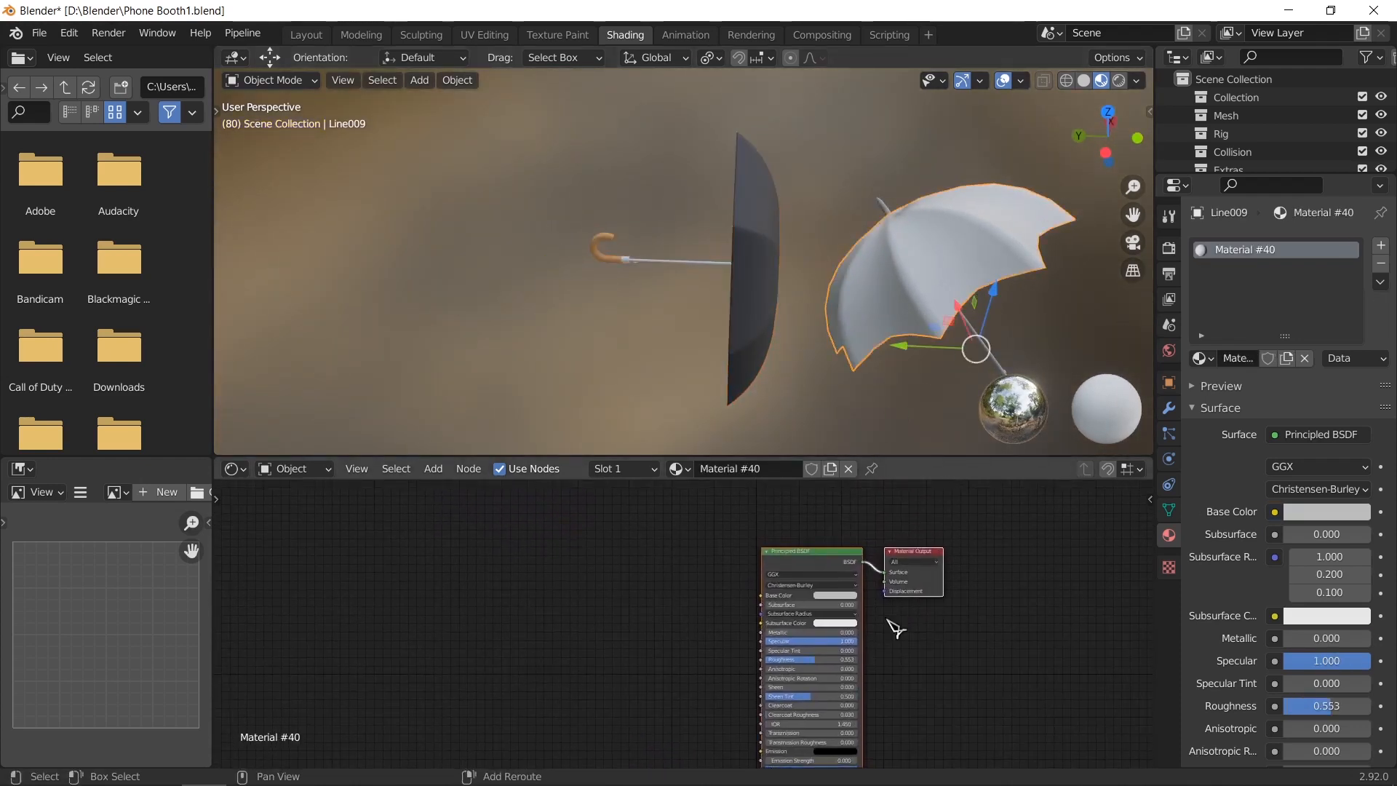
middle_click_drag(871, 620, 825, 565)
scroll(810, 572, "up", 1)
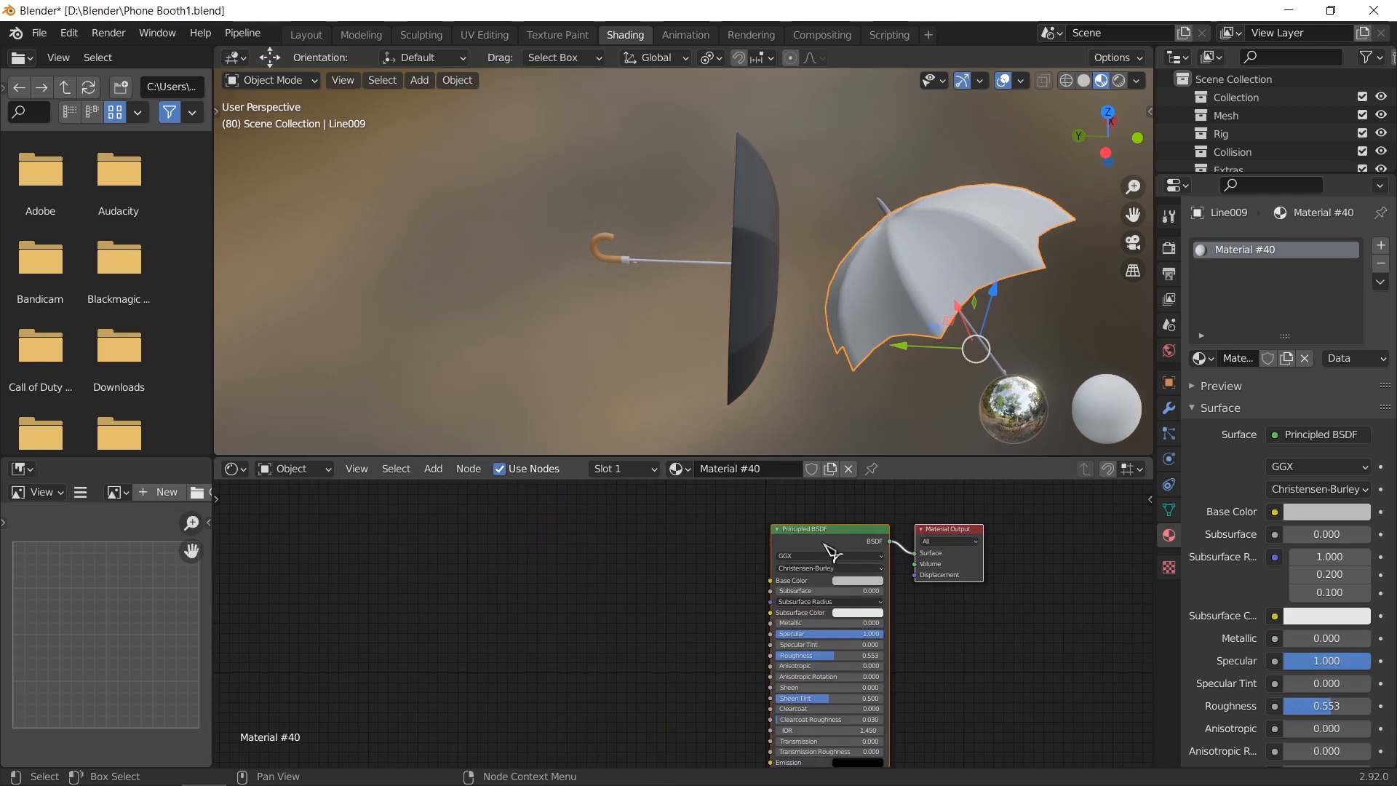
left_click(824, 543)
key("ctrl+t")
left_click_drag(730, 666, 651, 565)
Step: Load deff_umbrella.jpg from the umbrella's textures folder into the canopy's image texture node and view the canopy up close
left_click(688, 592)
left_click(284, 324)
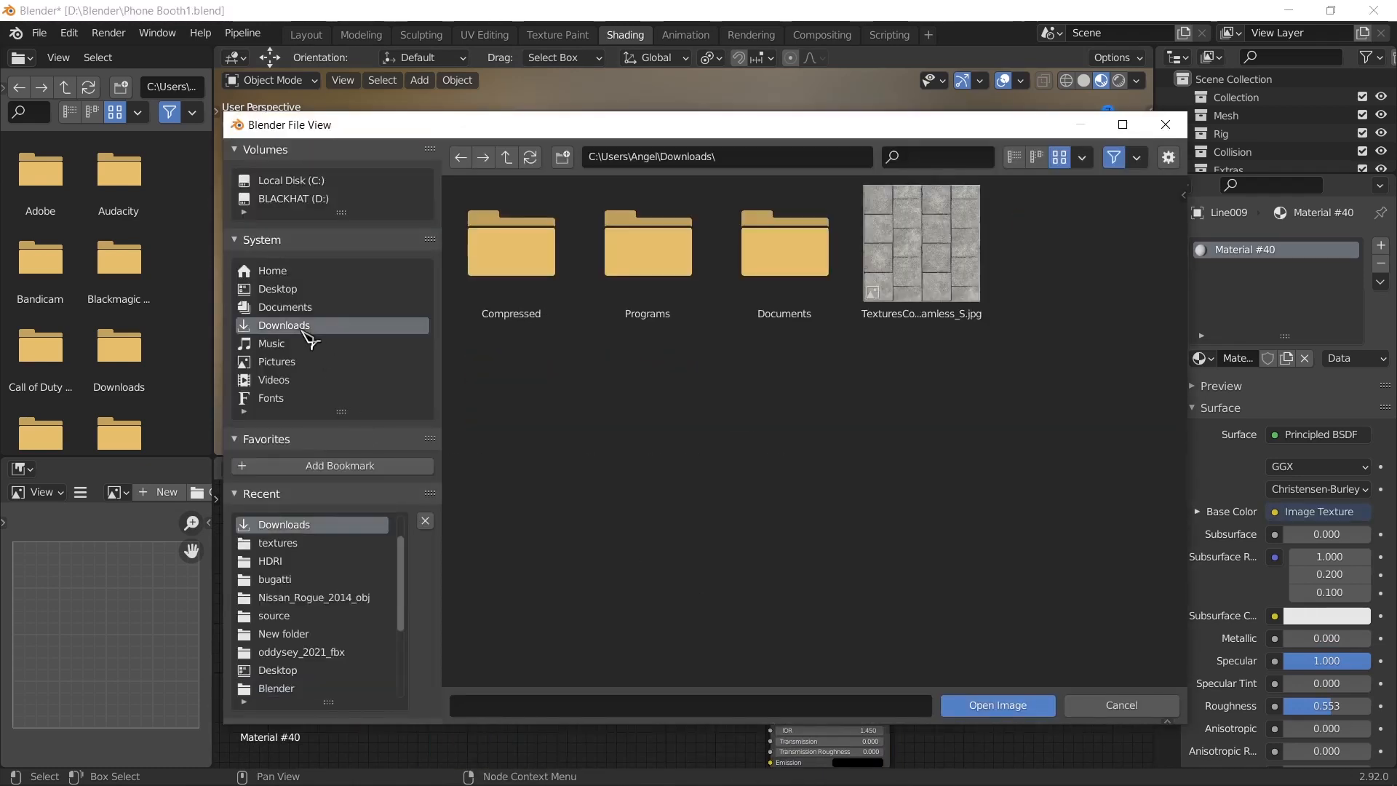
double_click(472, 261)
double_click(630, 250)
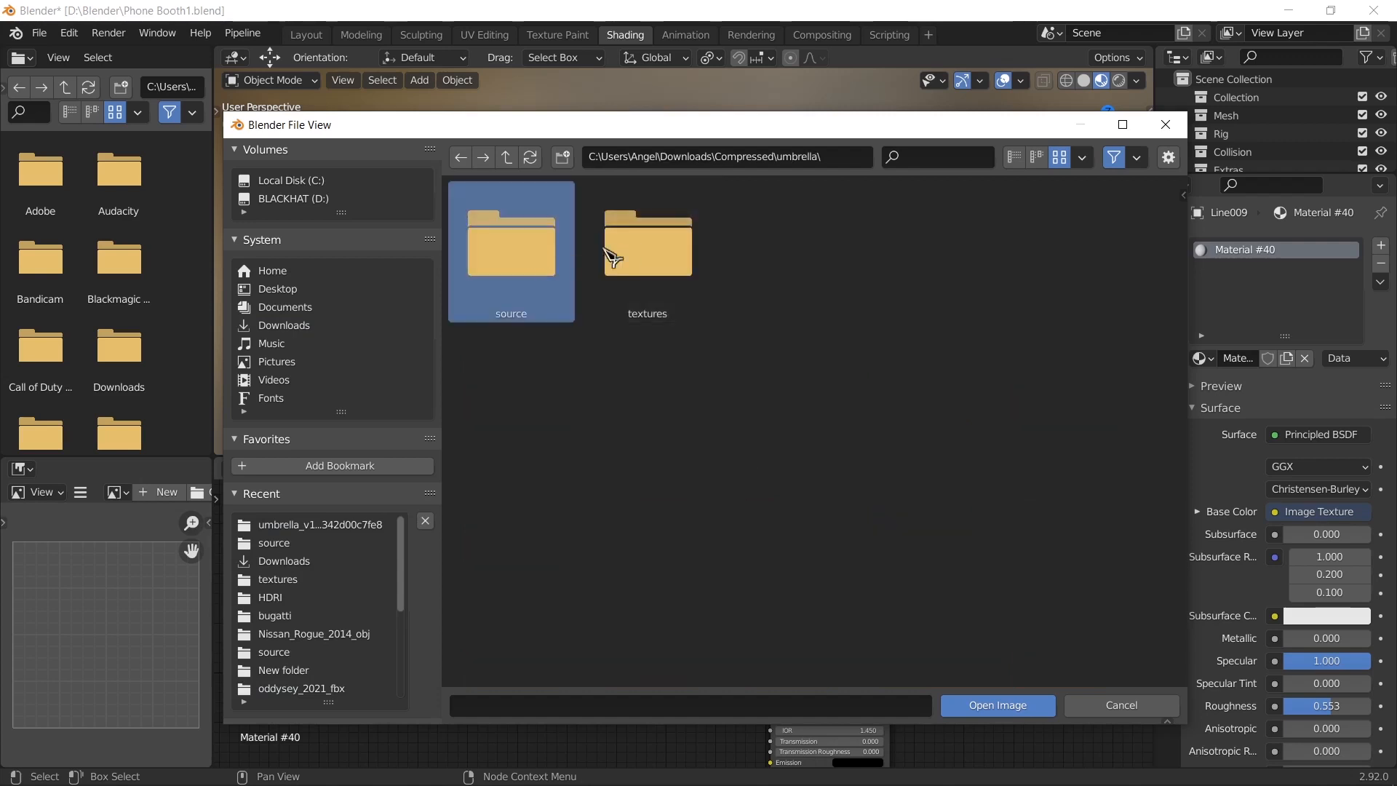
double_click(626, 252)
double_click(664, 251)
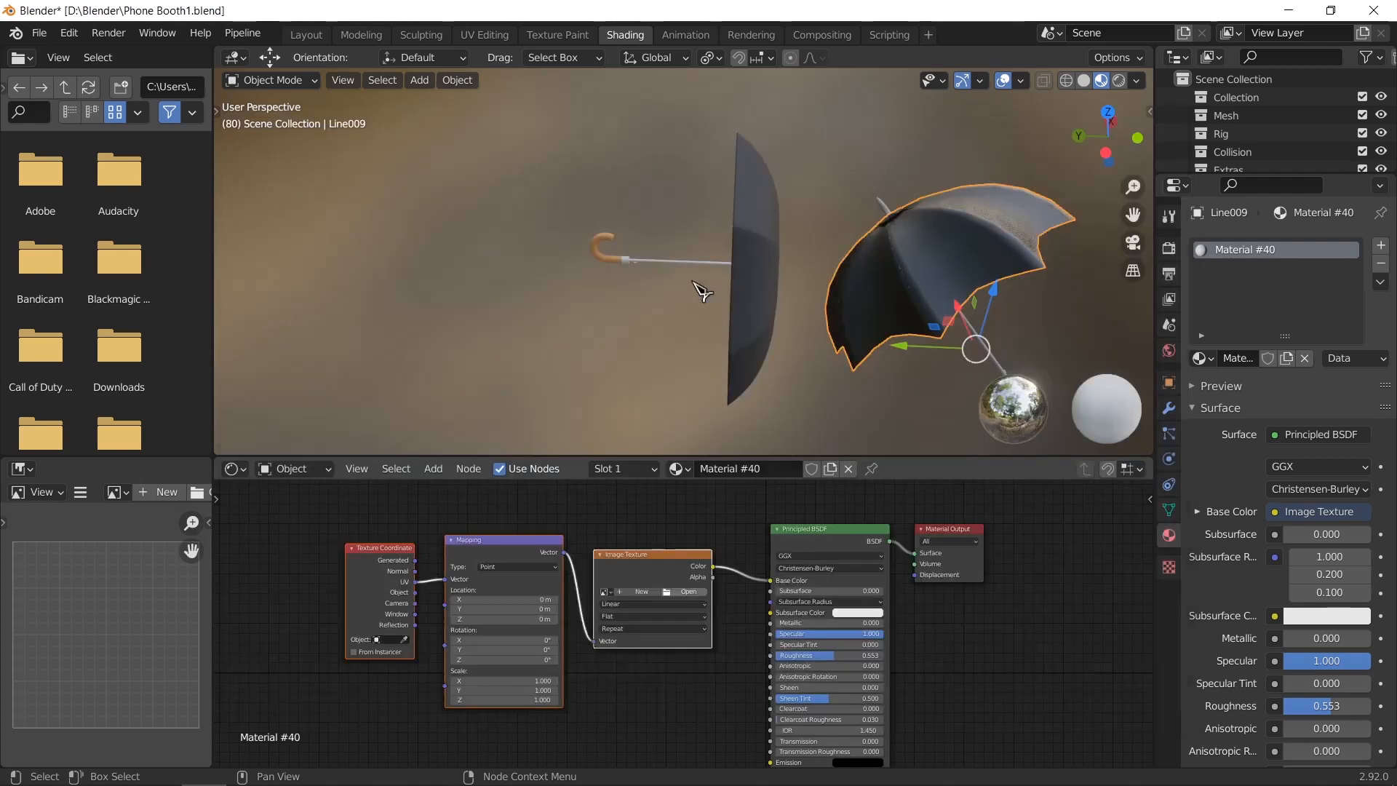
middle_click_drag(968, 351, 816, 299, "shift")
scroll(822, 273, "up", 3)
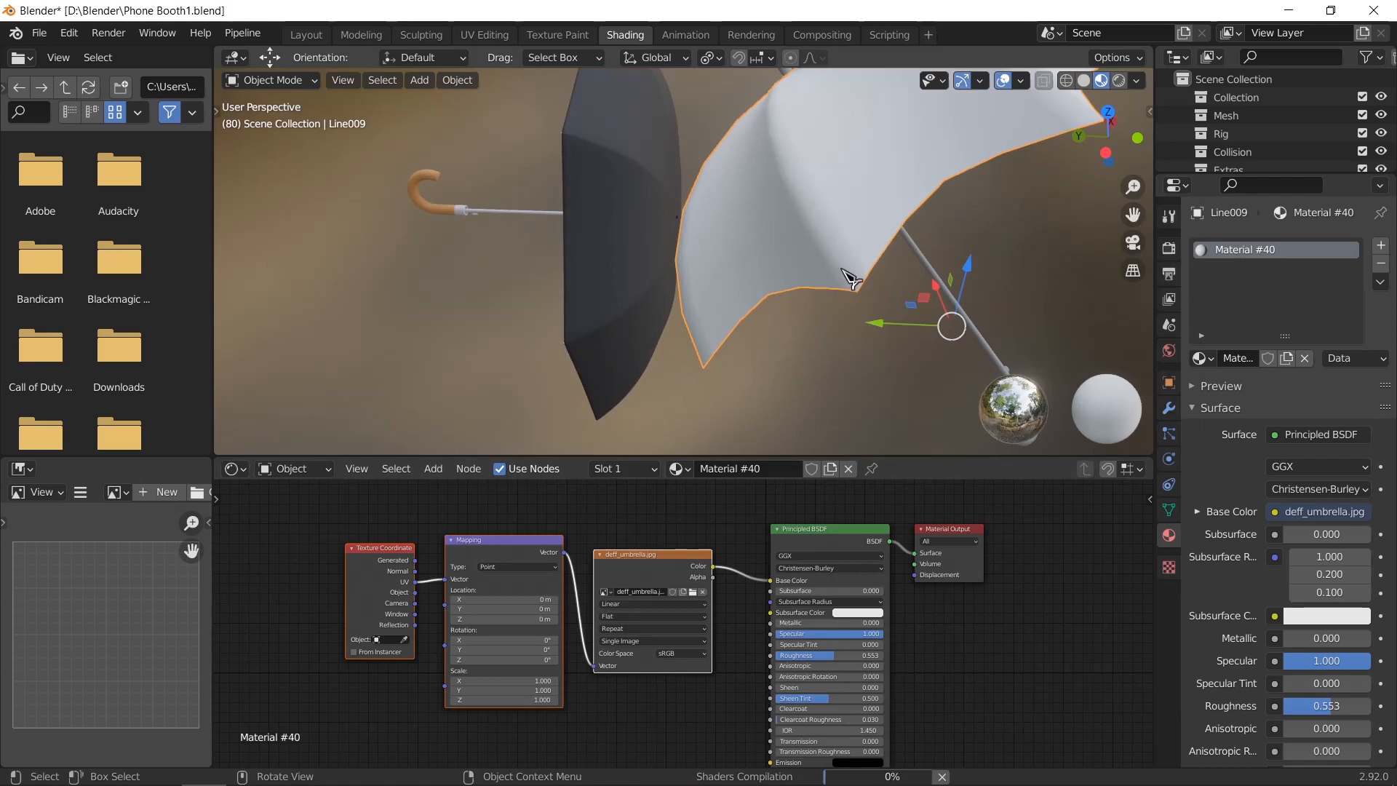
key("alt+Tab")
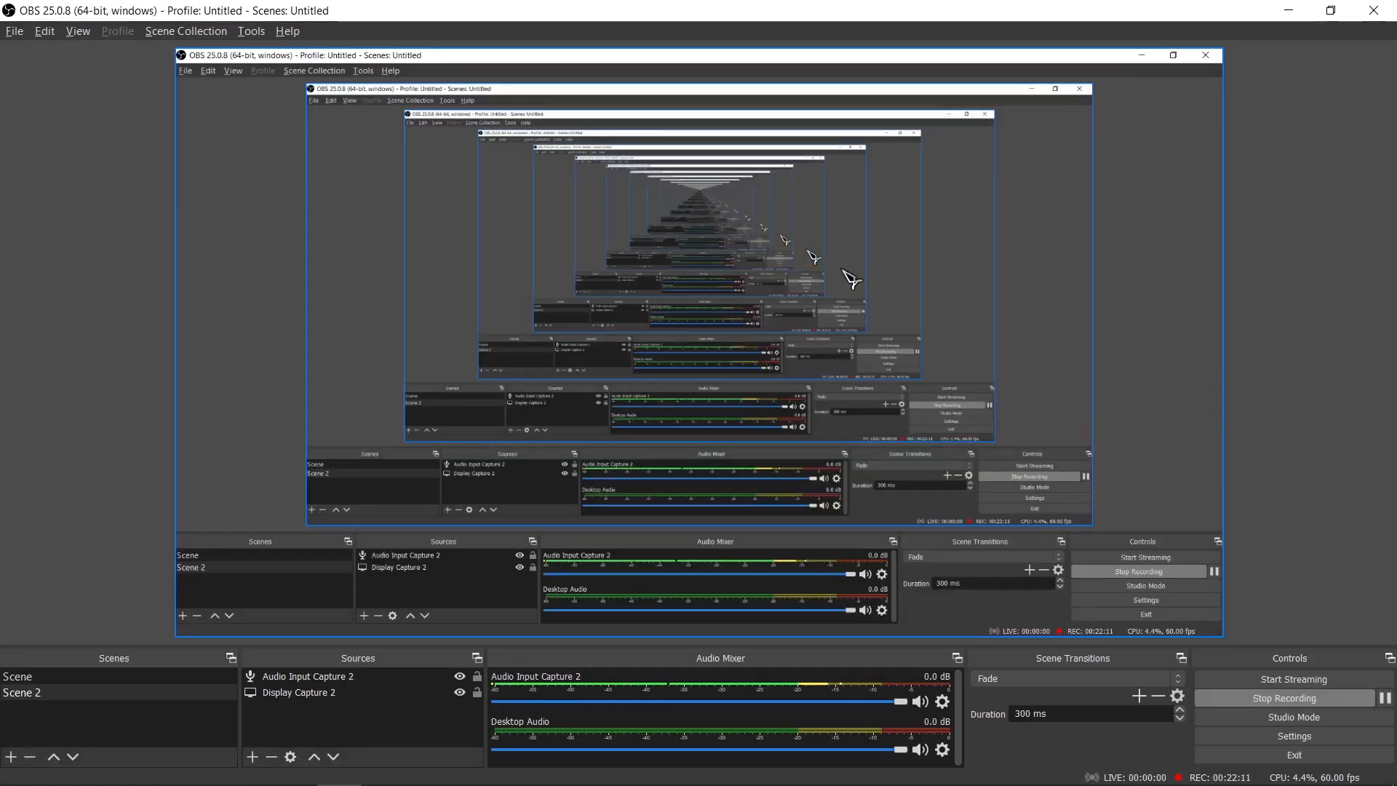
key("alt+Tab")
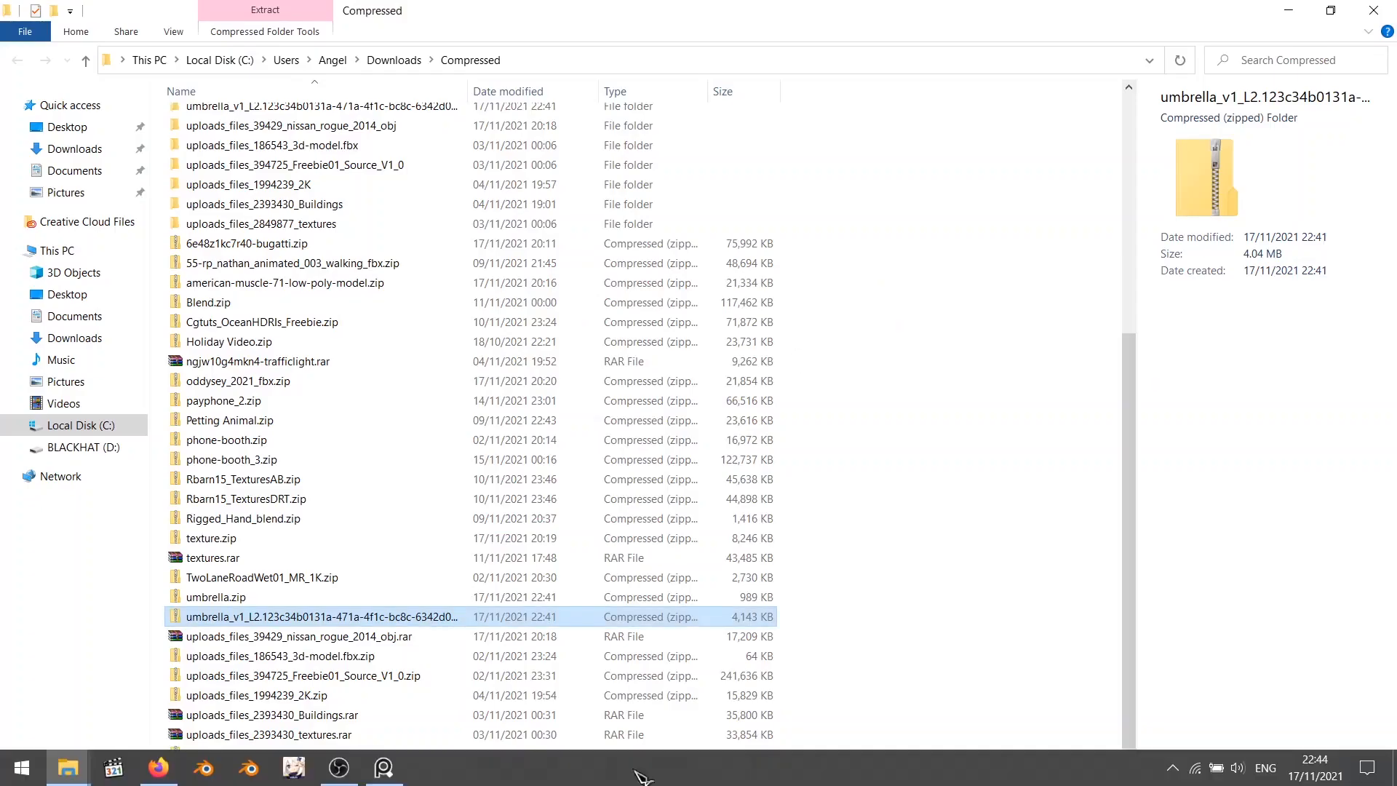
left_click(204, 767)
scroll(857, 269, "down", 10)
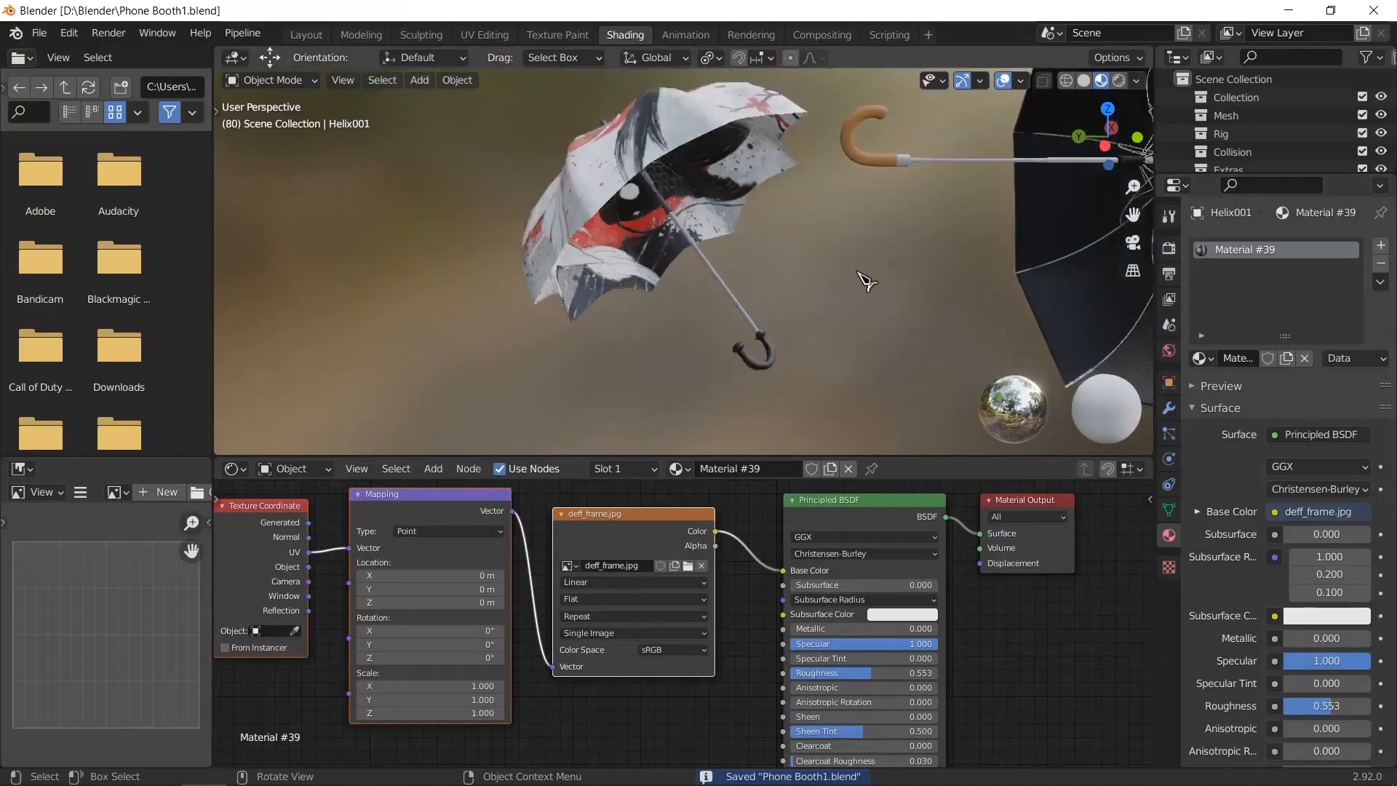
Step: Scale down the black OBJ umbrella and clear its rotation in the Layout workspace
middle_click_drag(872, 276, 804, 315)
left_click(921, 301)
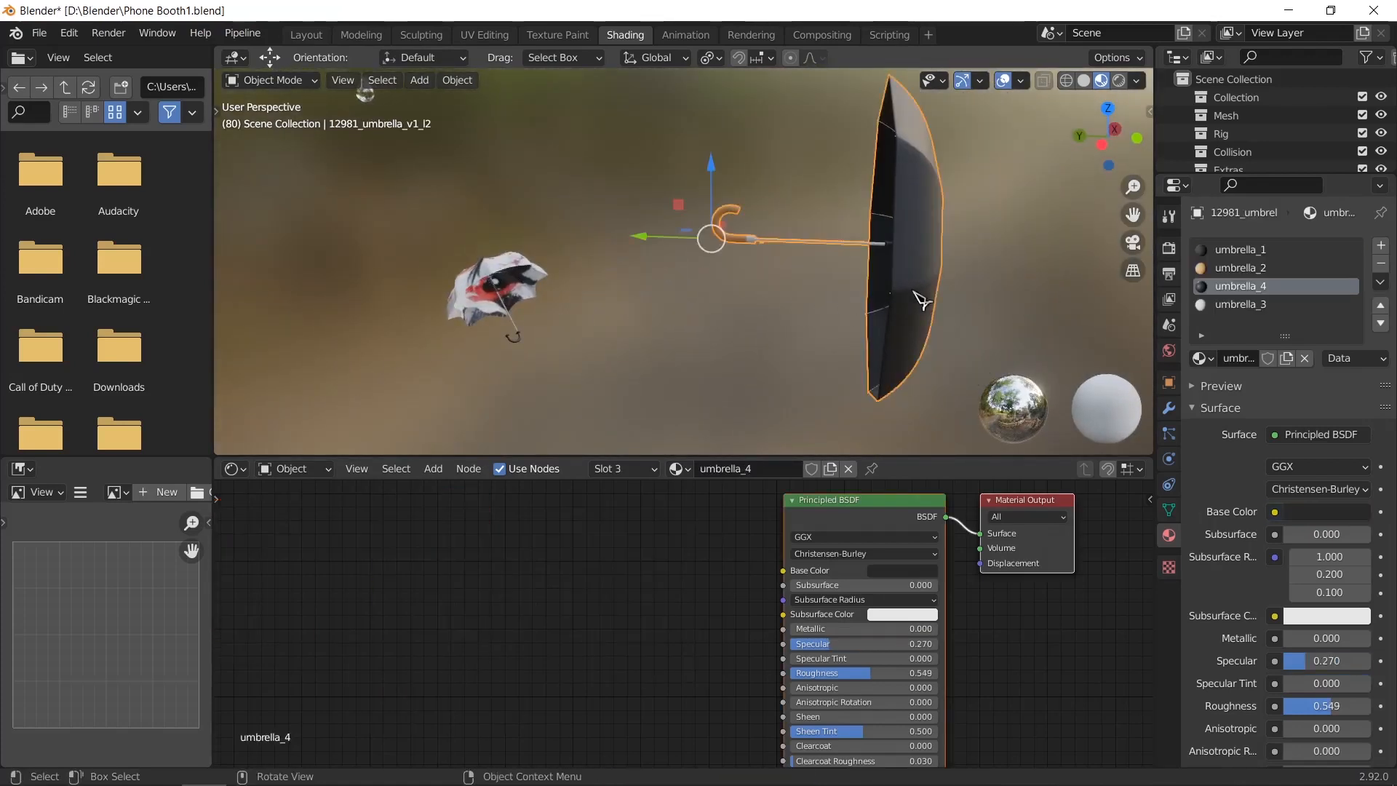
key("s")
left_click(700, 266)
mouse_move(700, 267)
middle_mouse_down()
mouse_move(777, 327)
mouse_move(748, 281)
mouse_move(671, 274)
mouse_move(727, 334)
mouse_move(866, 356)
mouse_move(910, 385)
middle_mouse_up()
left_click(304, 34)
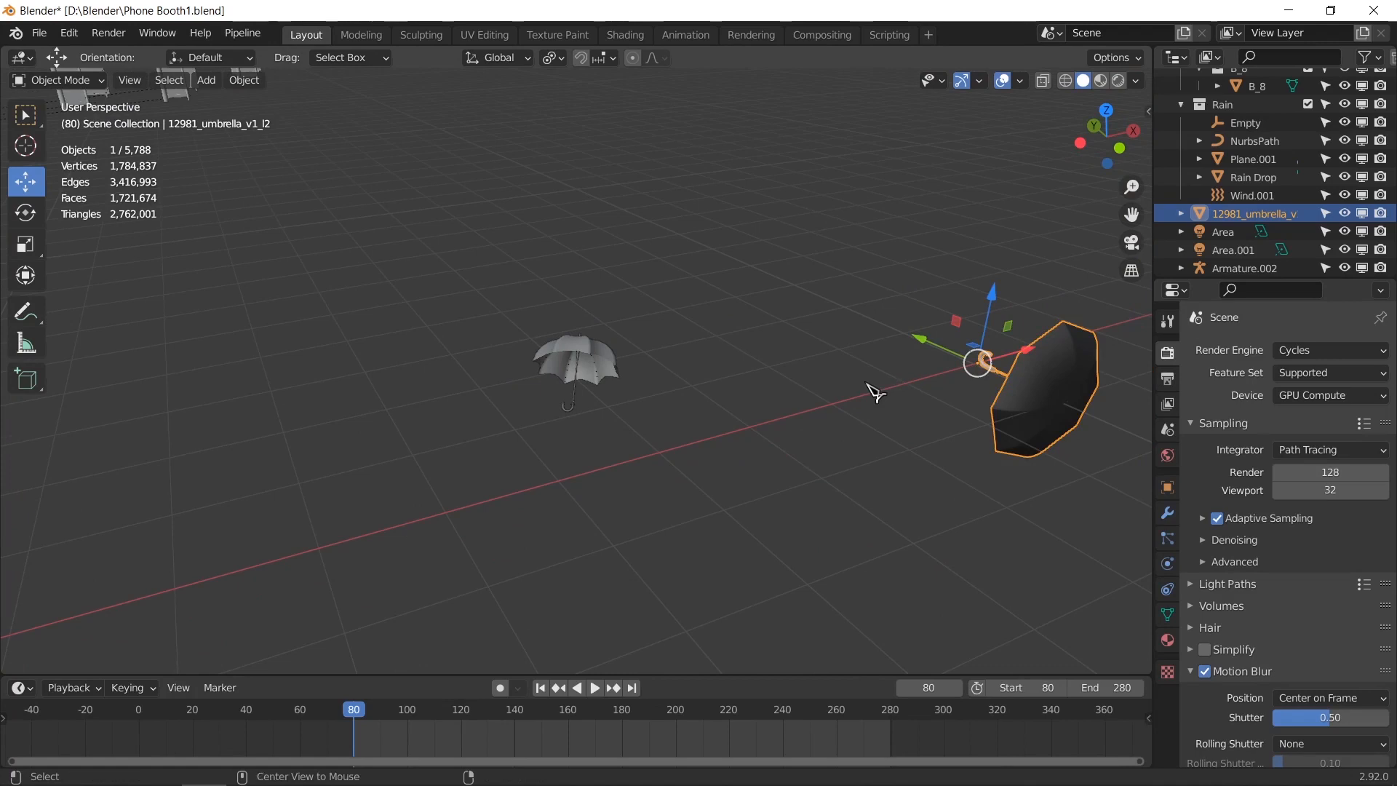
key("alt+r")
left_click(598, 379)
key("alt+r")
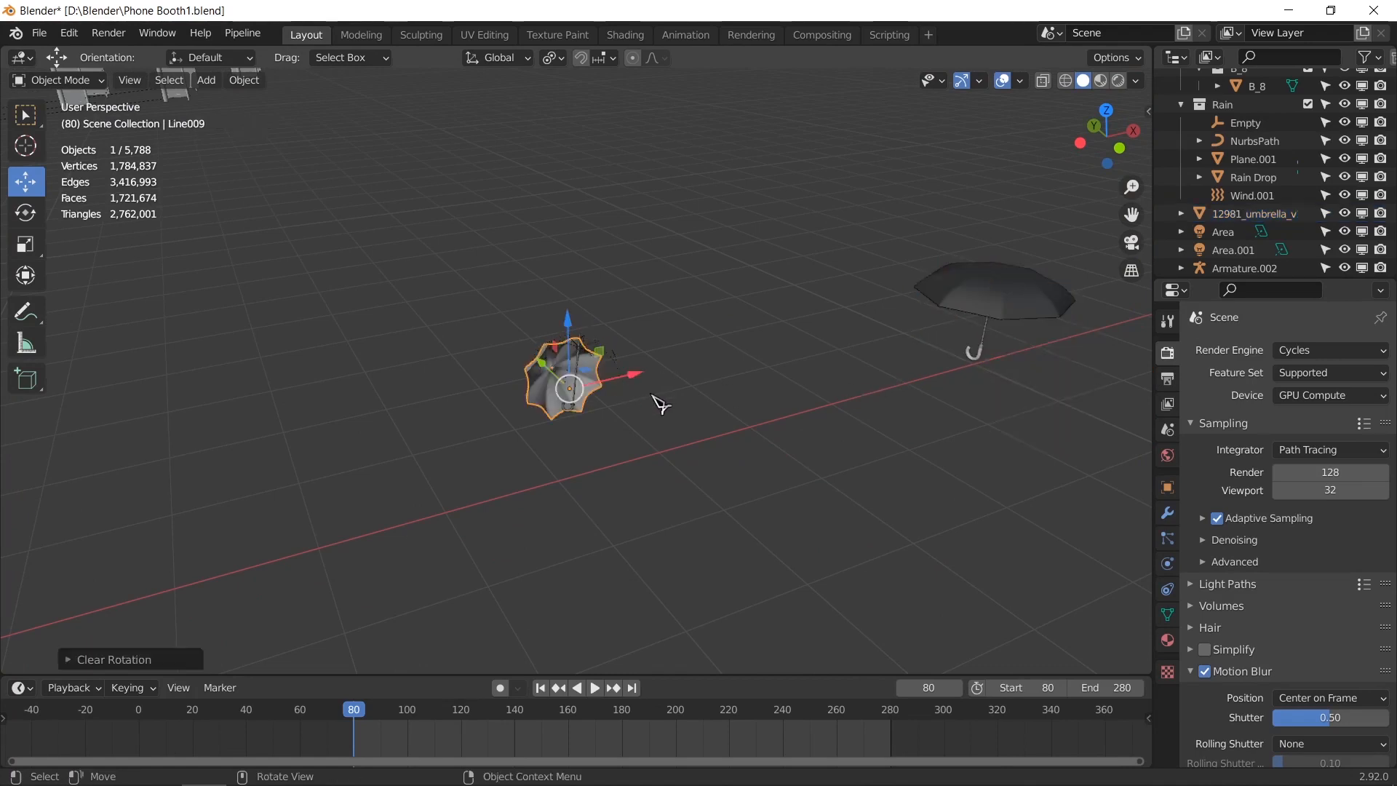
left_click_drag(633, 385, 884, 373)
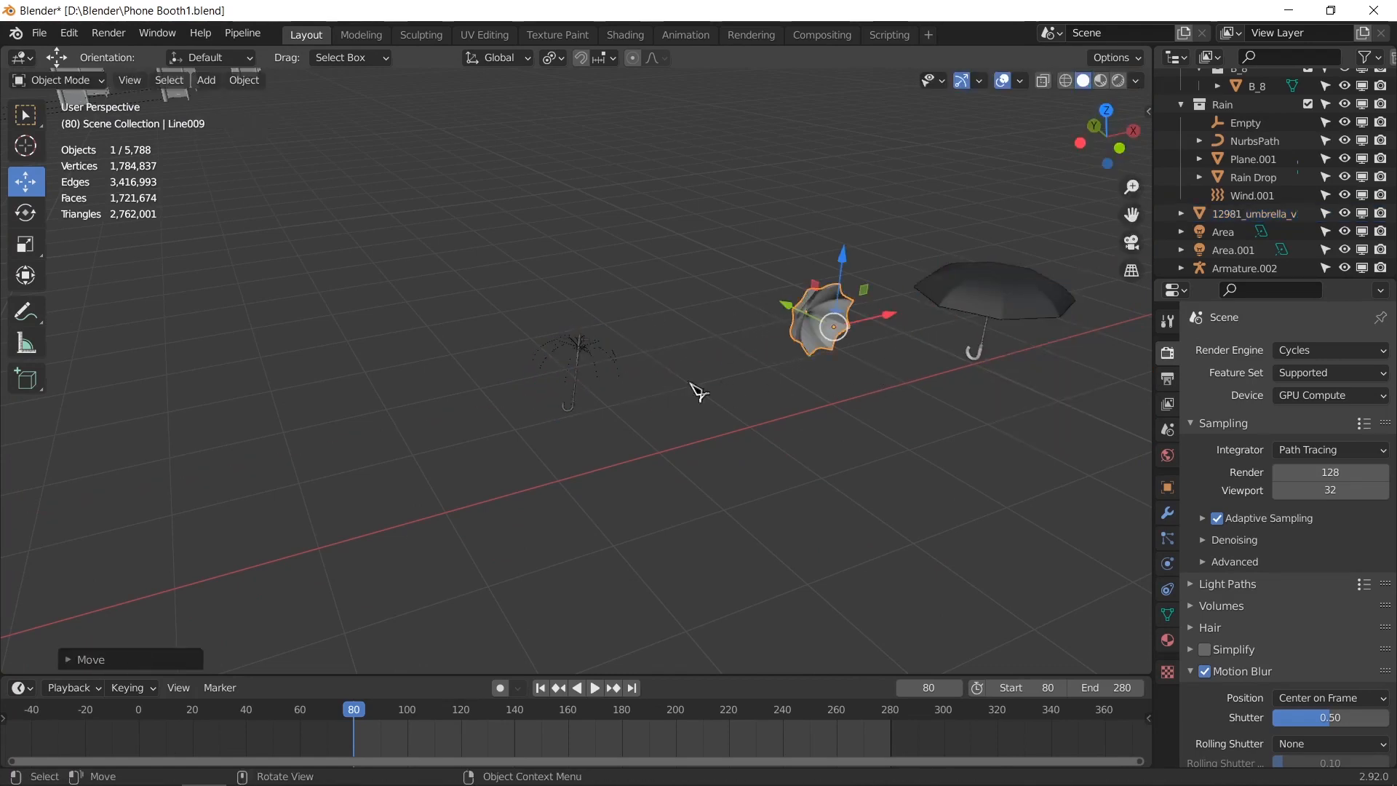
scroll(699, 393, "up", 3)
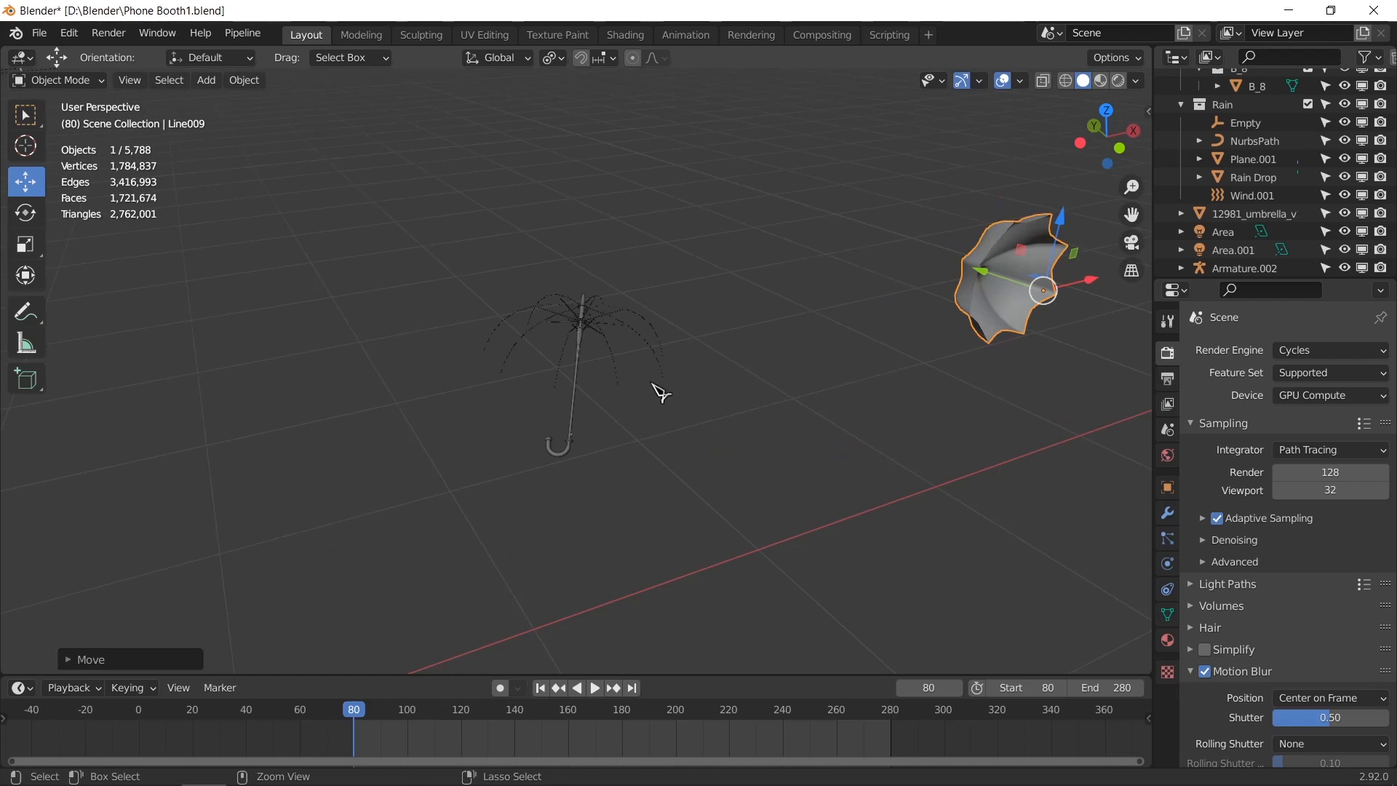
key("ctrl+z")
left_click(764, 493)
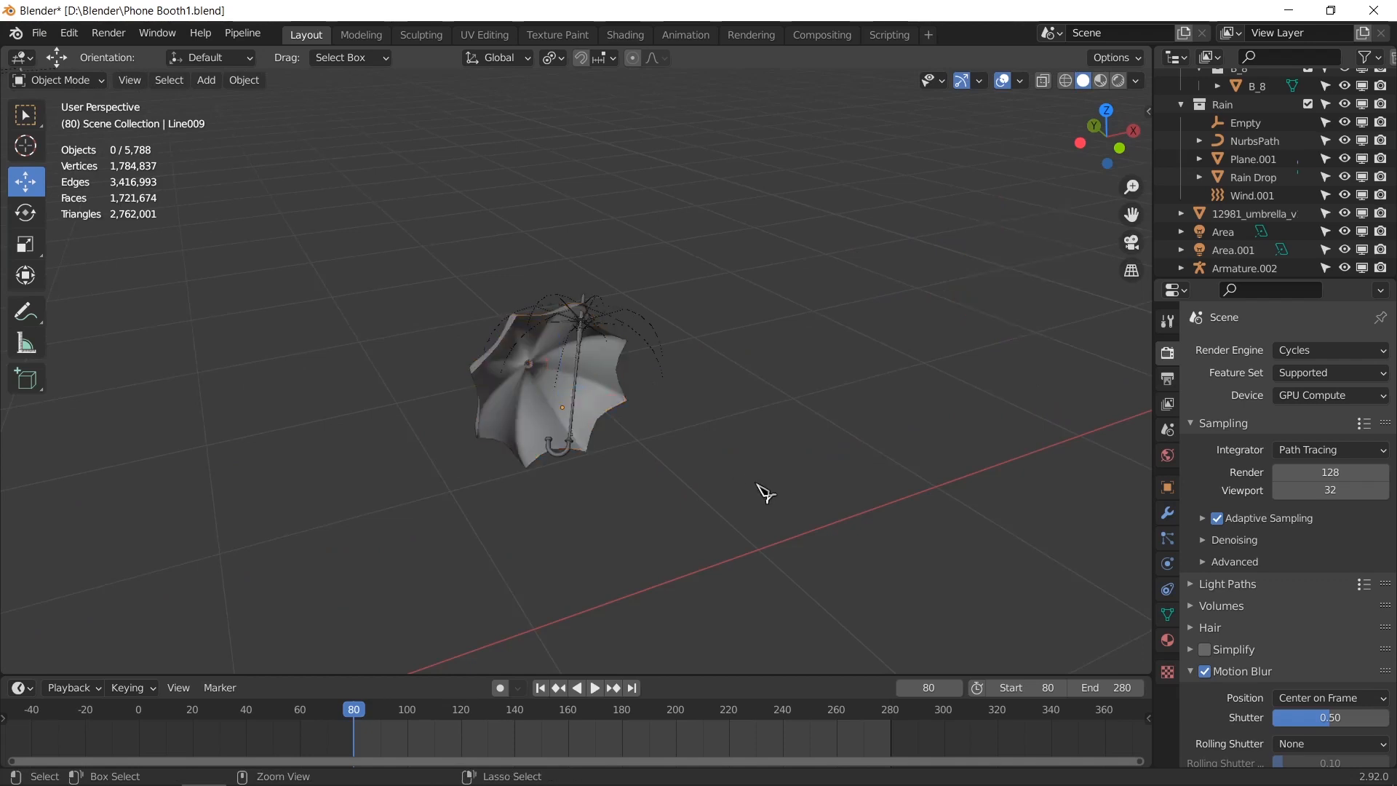
key("ctrl+z")
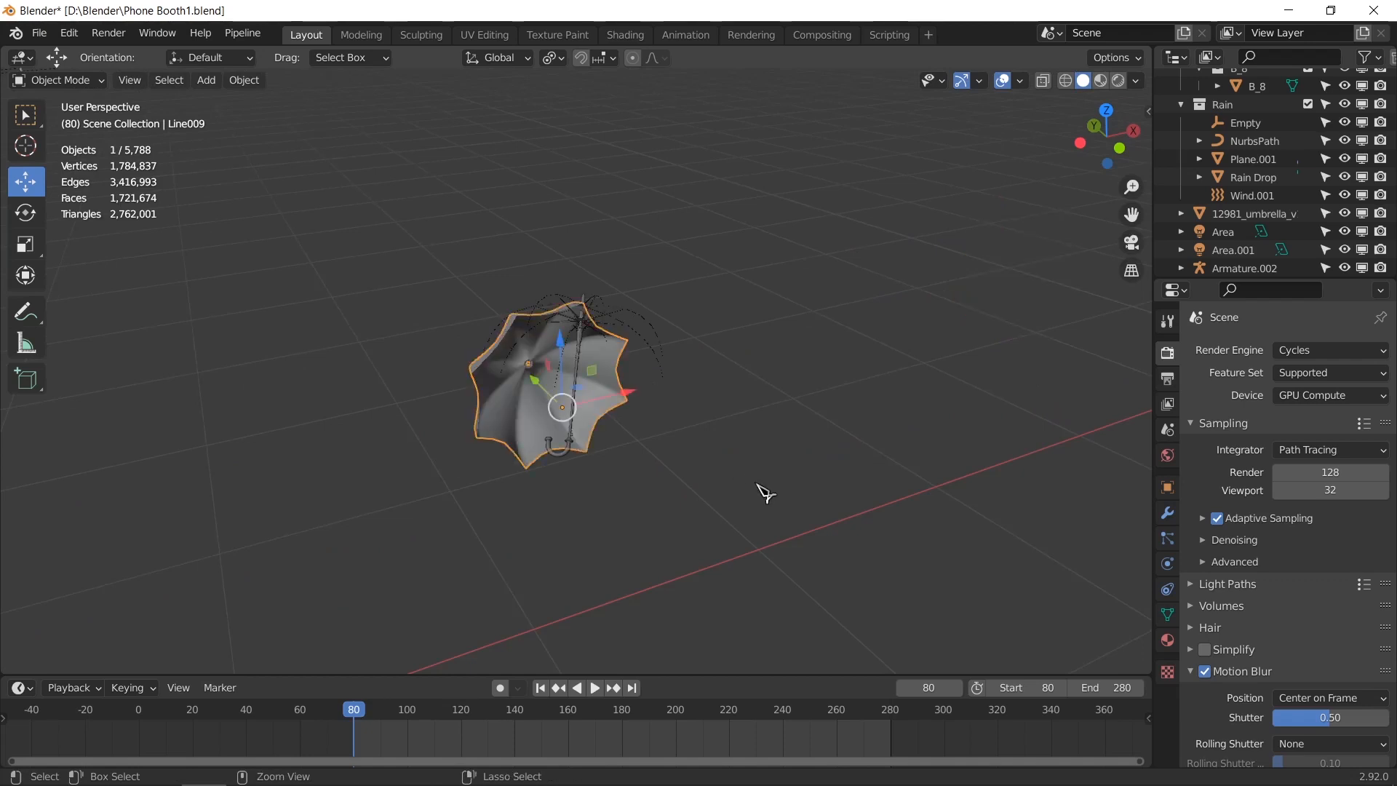
key("ctrl+z")
Step: Join all parts of the FBX umbrella into a single object
left_click_drag(758, 545, 419, 249)
key("ctrl+j")
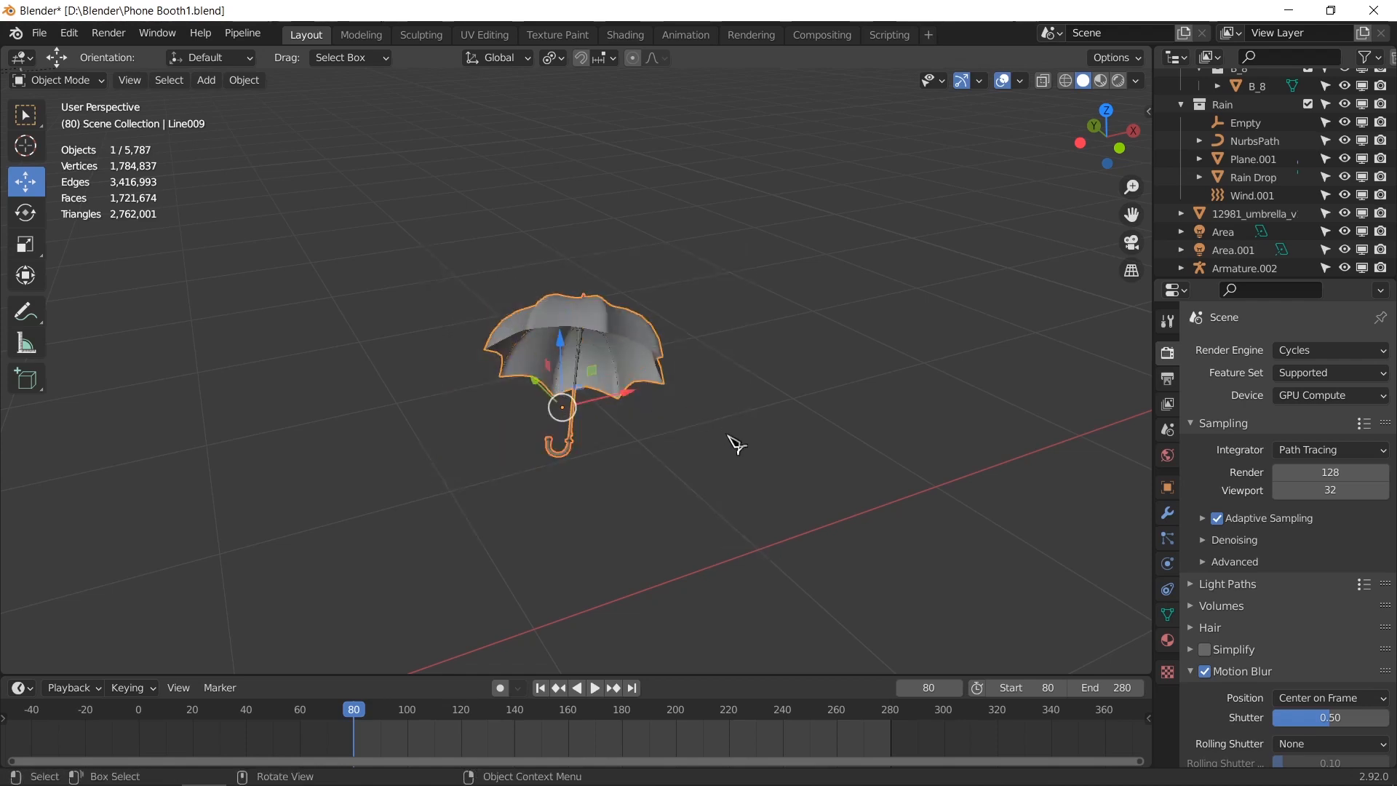
scroll(749, 437, "down", 3)
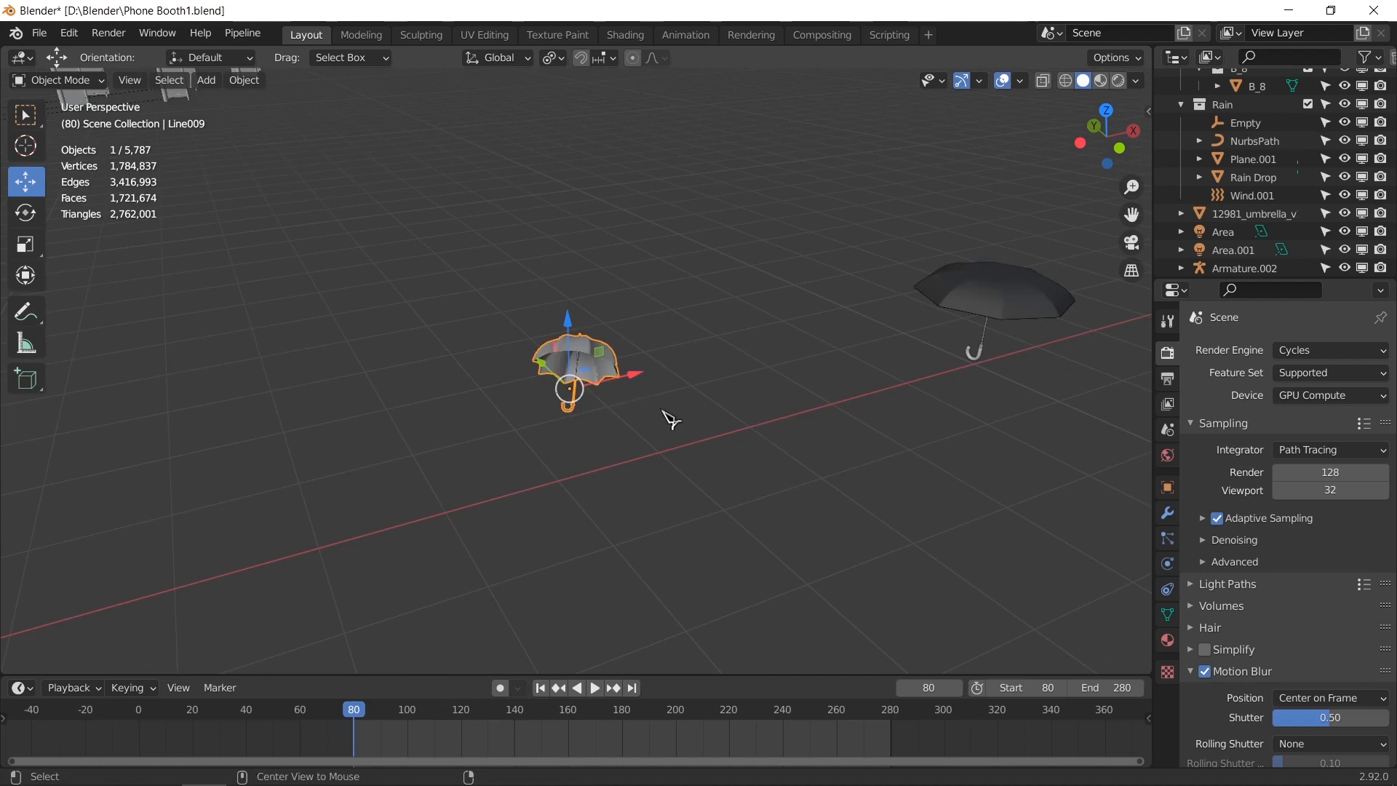
Step: Clear the joined FBX umbrella's rotation and move it close to the black umbrella
key("alt+r")
middle_click_drag(670, 408, 624, 415)
key("g")
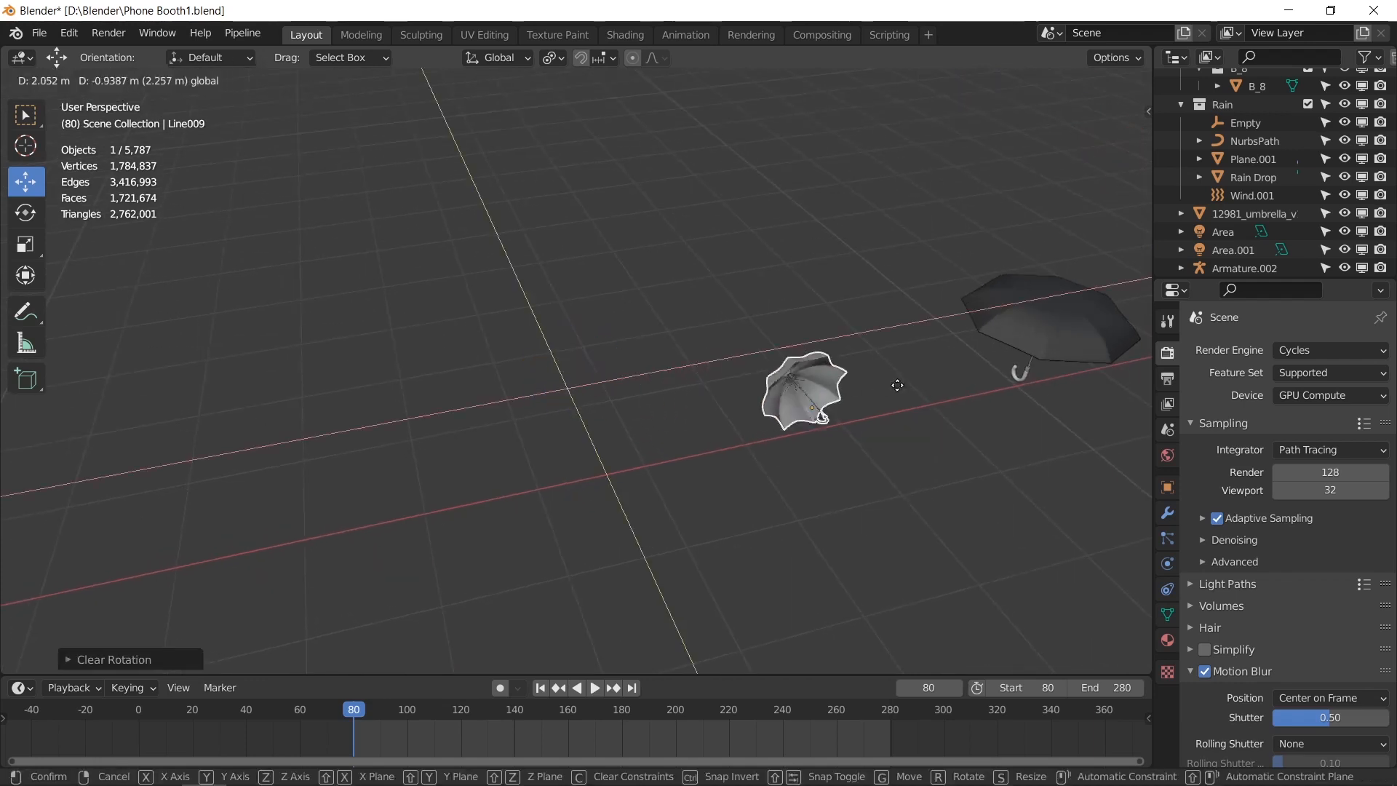
left_click(907, 387)
Step: Set the origin of both the black umbrella and the joined FBX umbrella to their geometry
left_click(1071, 336)
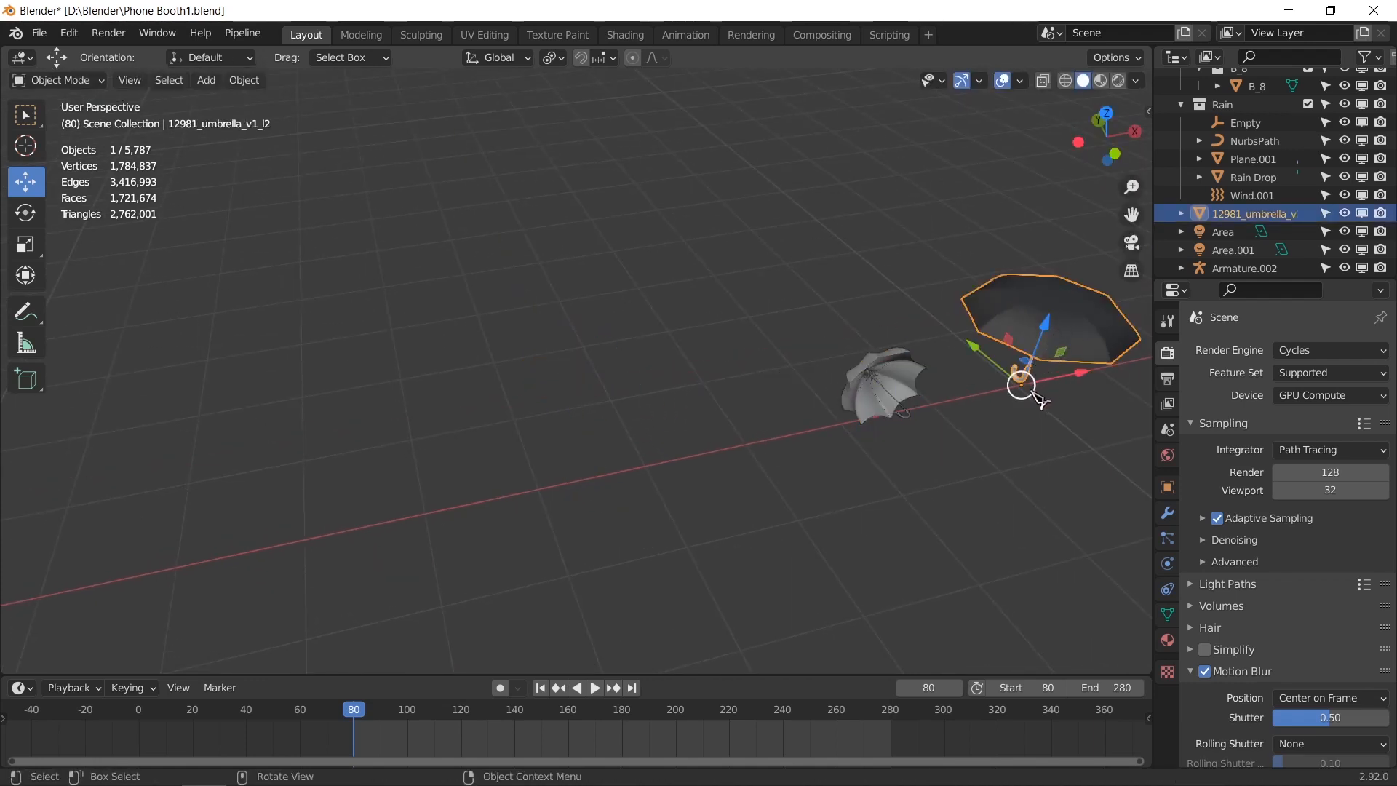
left_click(245, 80)
mouse_move(352, 118)
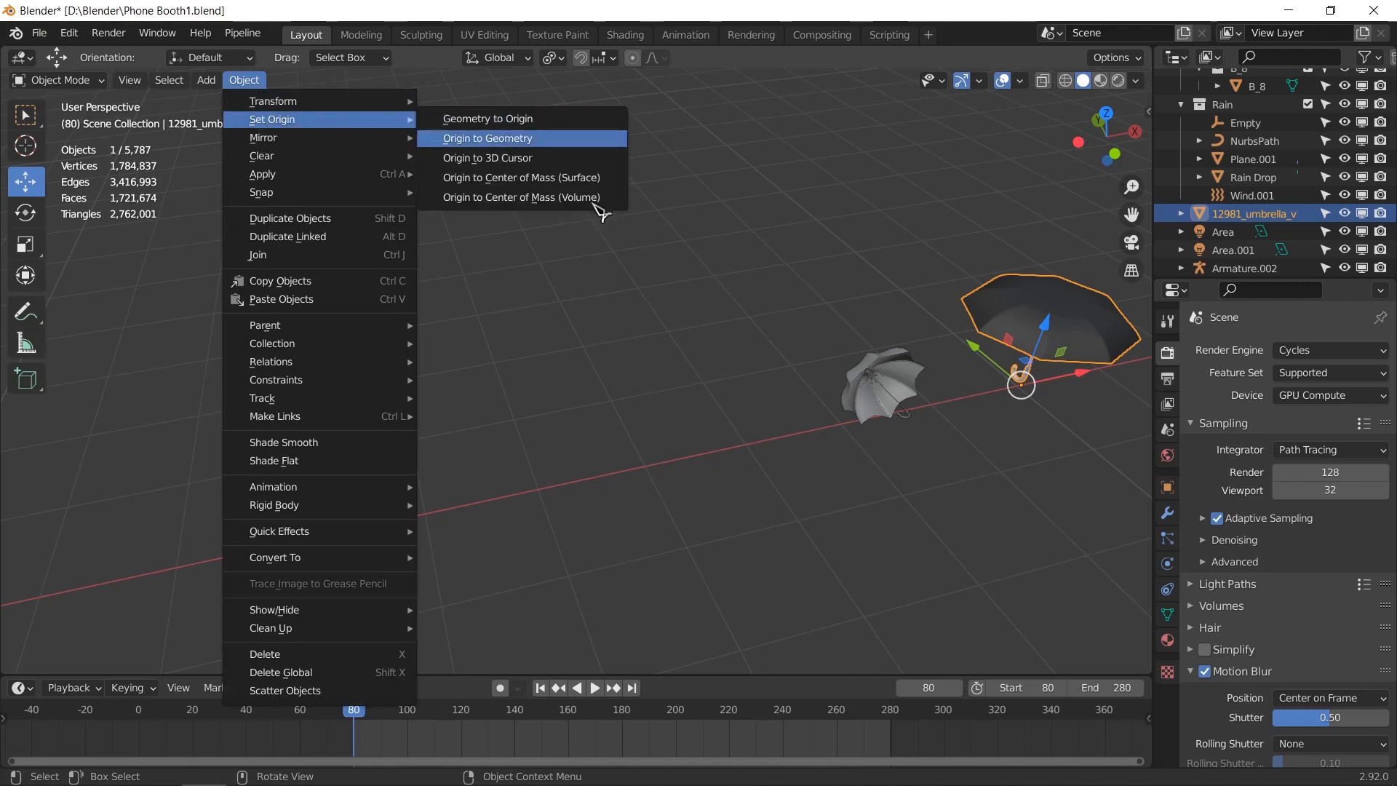
left_click(502, 139)
left_click(884, 382)
left_click(245, 81)
mouse_move(254, 120)
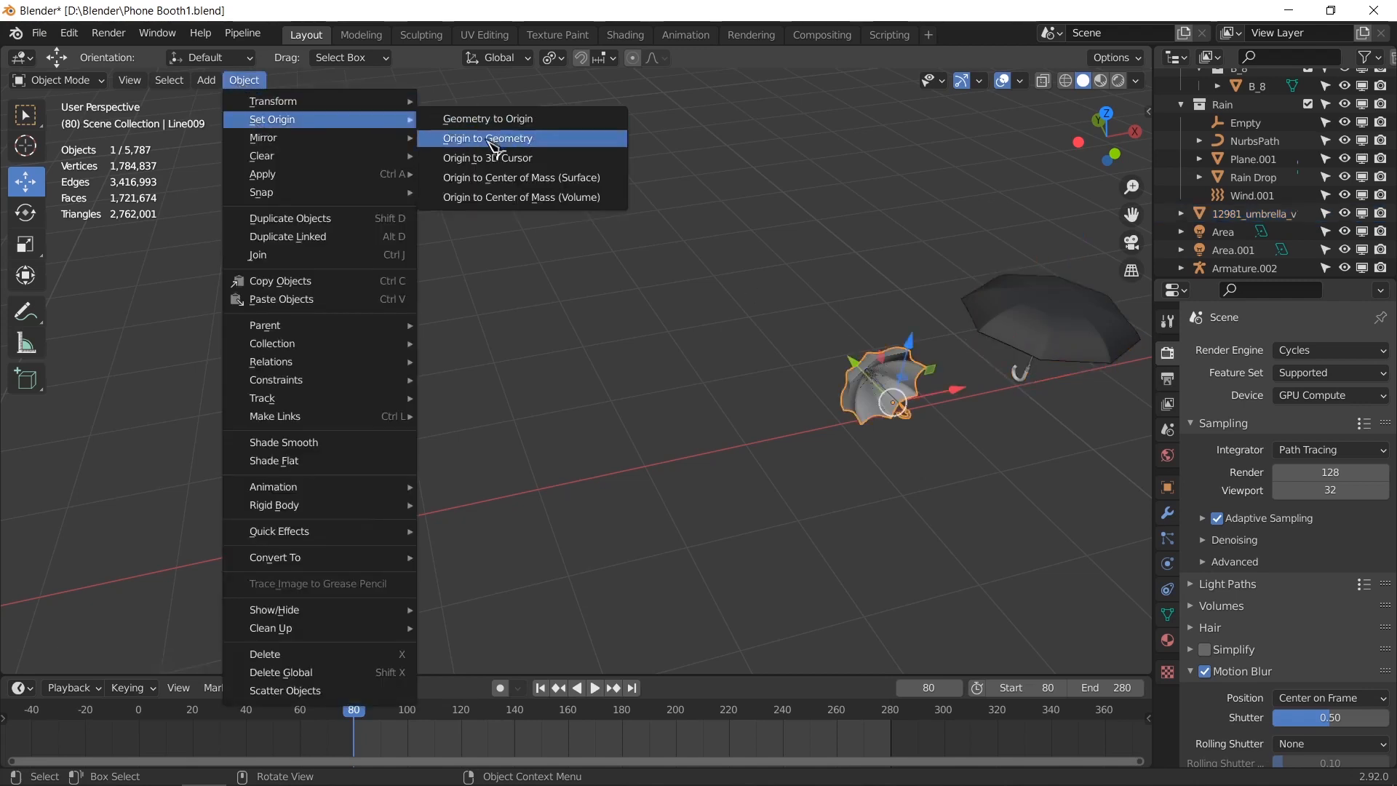
left_click(494, 140)
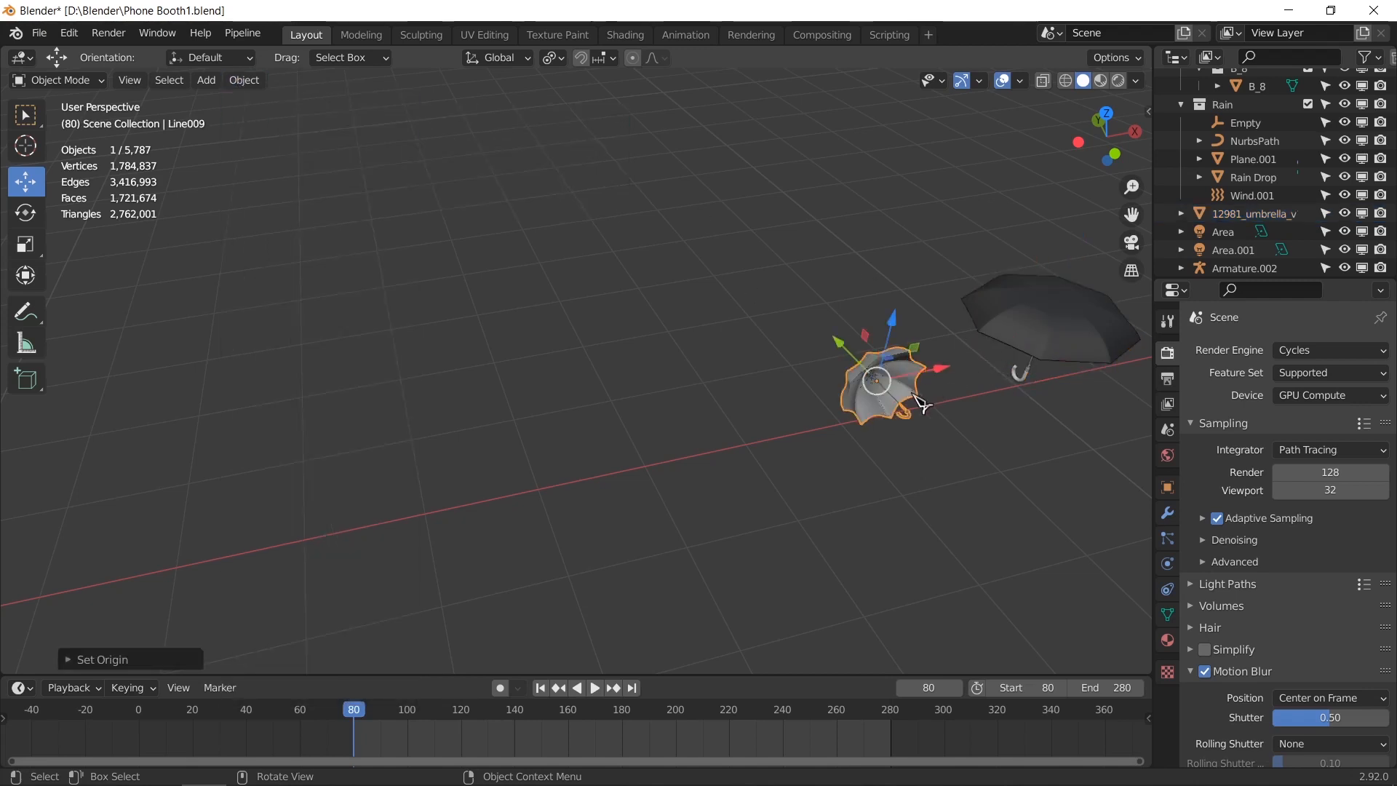
Step: Rotate the joined FBX umbrella until it stands upright, checking it from the right view
key("KP_Decimal")
middle_click_drag(975, 392, 863, 349)
key("r")
mouse_move(577, 336)
left_mouse_down()
mouse_move(562, 333)
mouse_move(579, 342)
left_mouse_up()
key("KP_3")
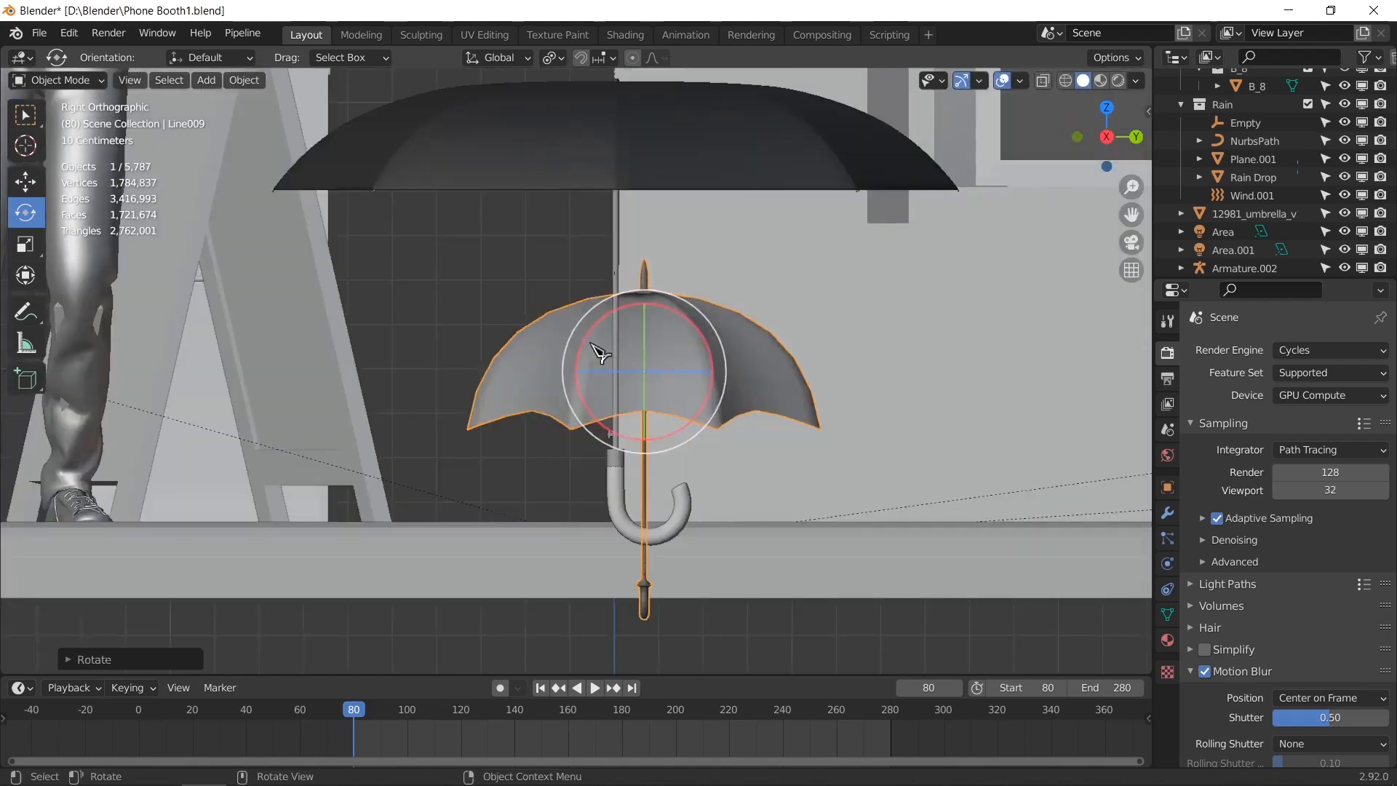
Step: Reposition the upright FBX umbrella in front view so it stands clear of the black umbrella
key("KP_1")
key("g")
scroll(632, 349, "down", 3)
left_click_drag(607, 336, 676, 266)
middle_click_drag(877, 285, 735, 298, "shift")
Step: Shrink the black umbrella in front view to roughly the FBX umbrella's size and move it level beside it
left_click(878, 361)
middle_click_drag(878, 360, 904, 298)
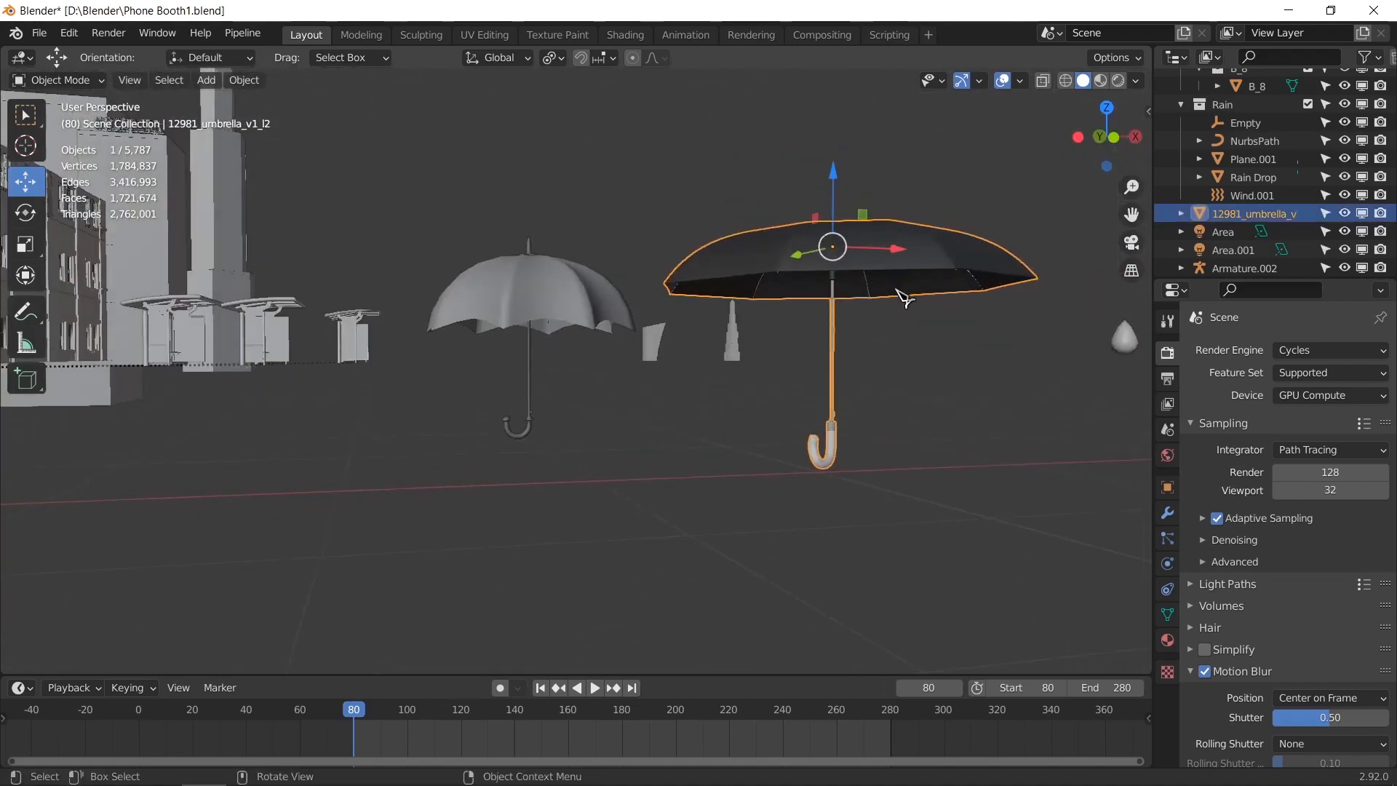
key("KP_0")
key("KP_3")
key("KP_1")
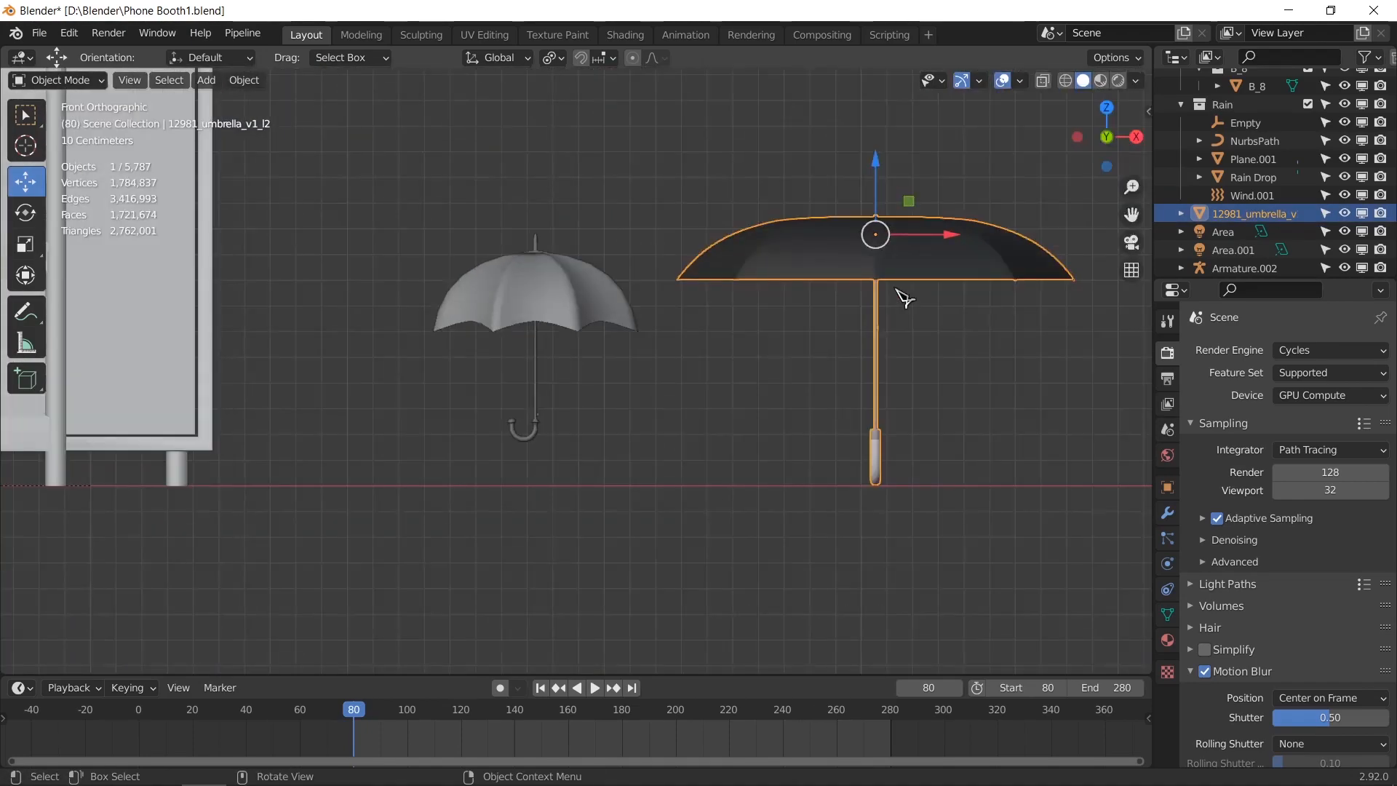
key("shift+space")
key("s")
left_click_drag(904, 299, 804, 277)
key("g")
key("s")
left_click(855, 318)
Step: Rotate the black umbrella about the Z axis by -90° and by a further 180° so its handle hooks like the other umbrella's
key("shift+space")
key("r")
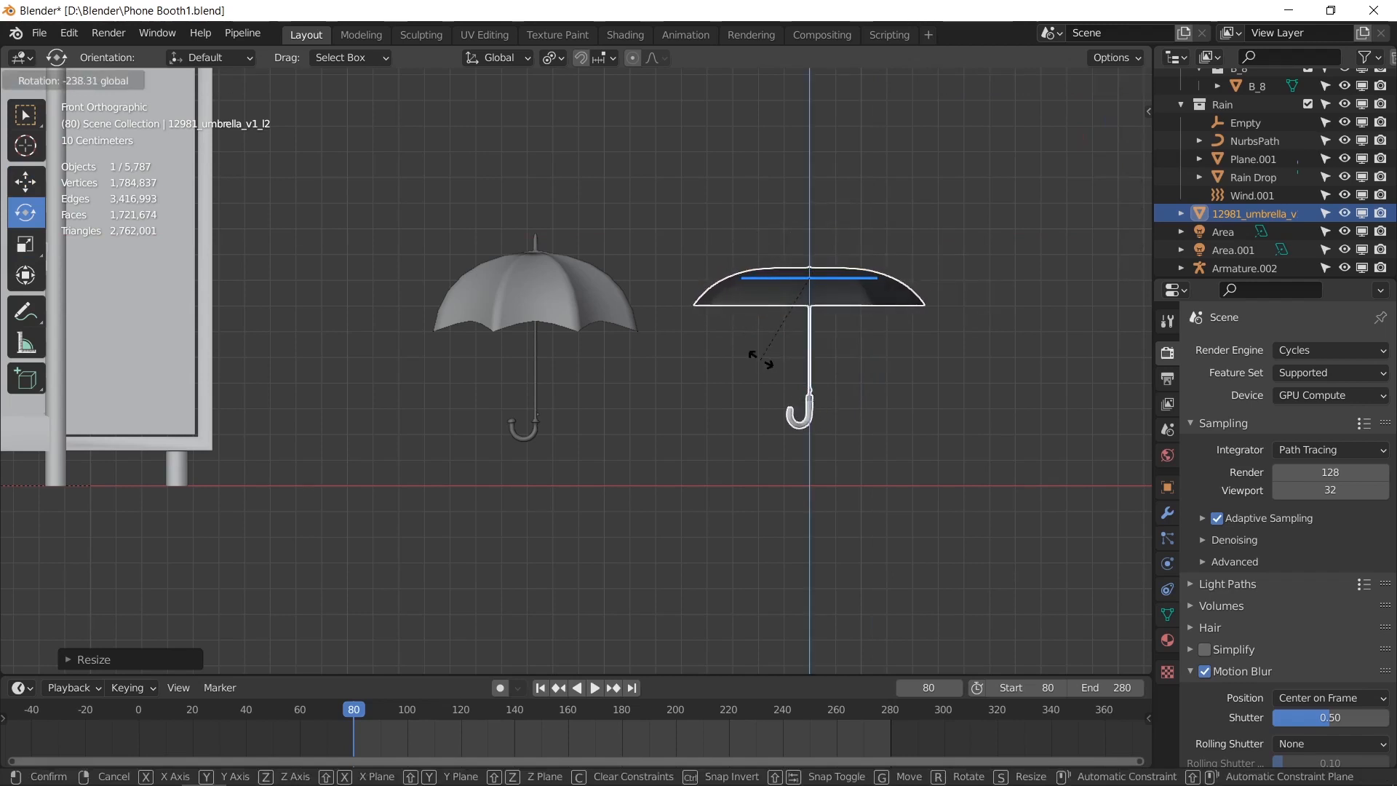
type("-90")
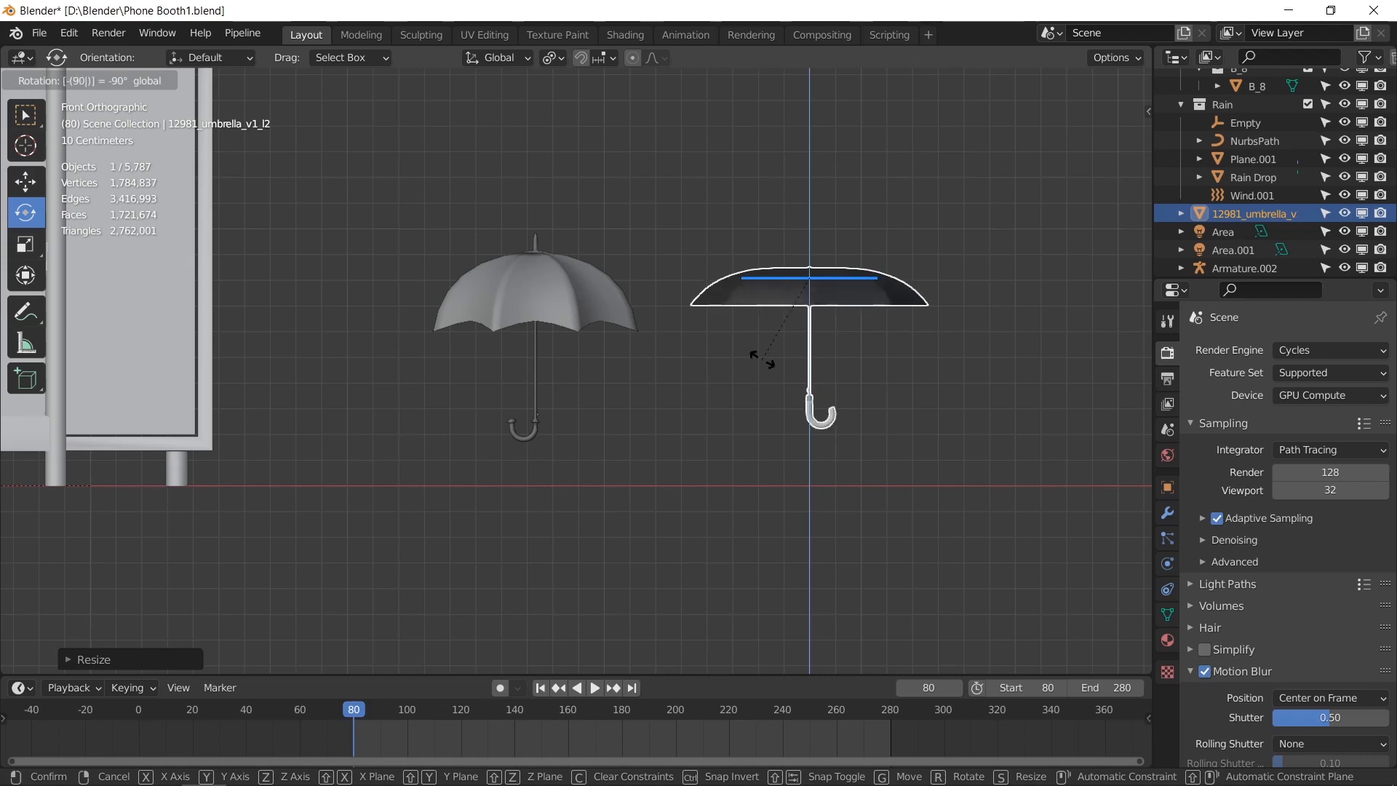
key("Return")
left_click_drag(842, 284, 843, 277)
type("1")
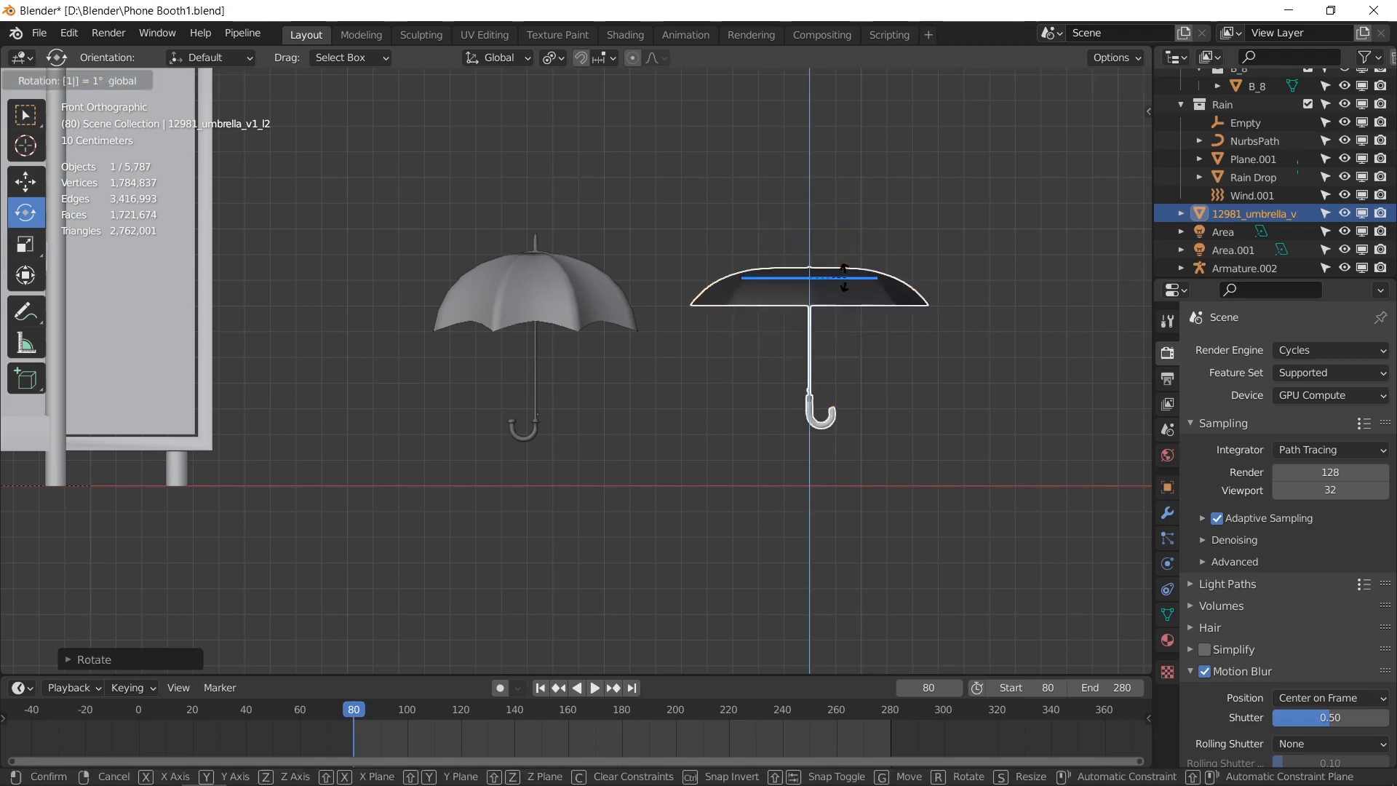
type("80")
key("Return")
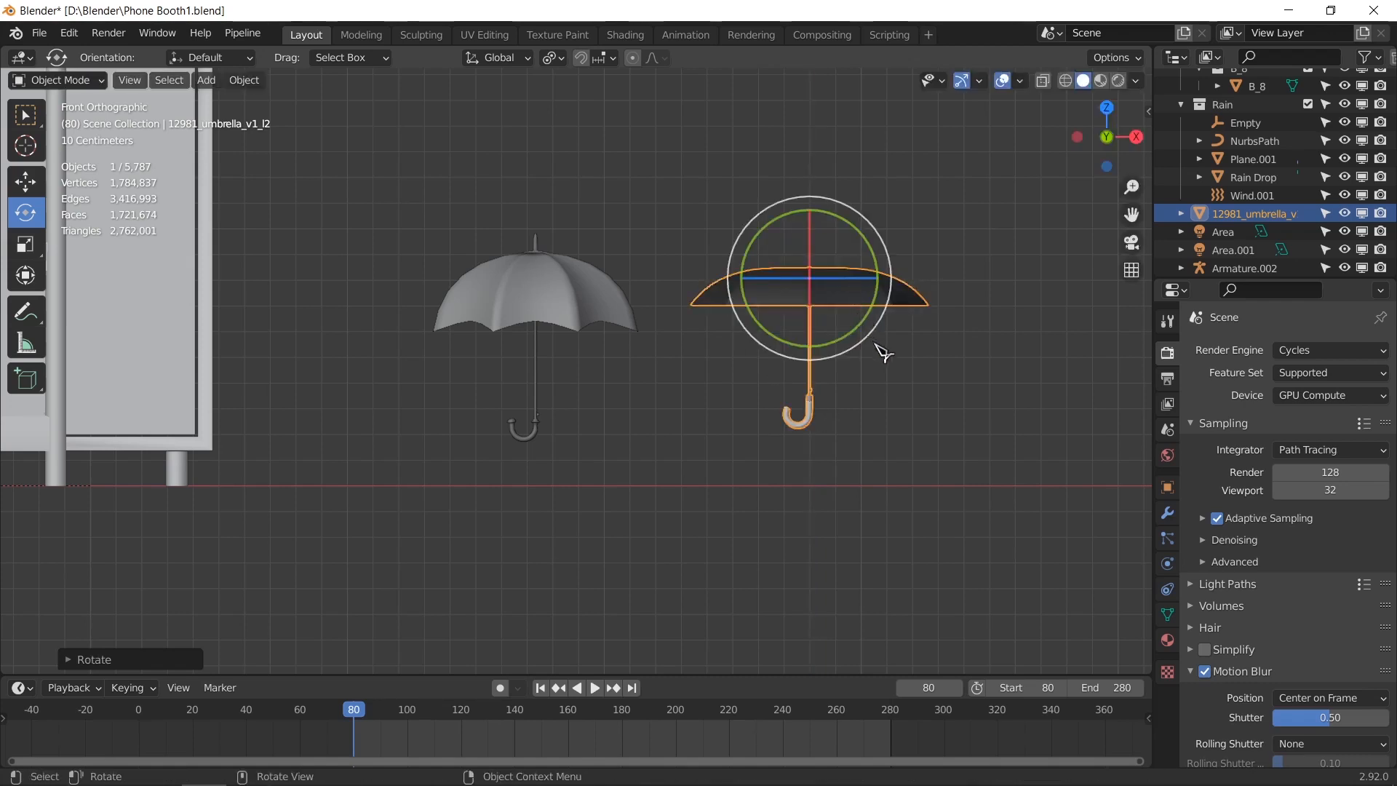
Step: Select only the centre vertex on the black umbrella's top cap in Edit Mode
key("Tab")
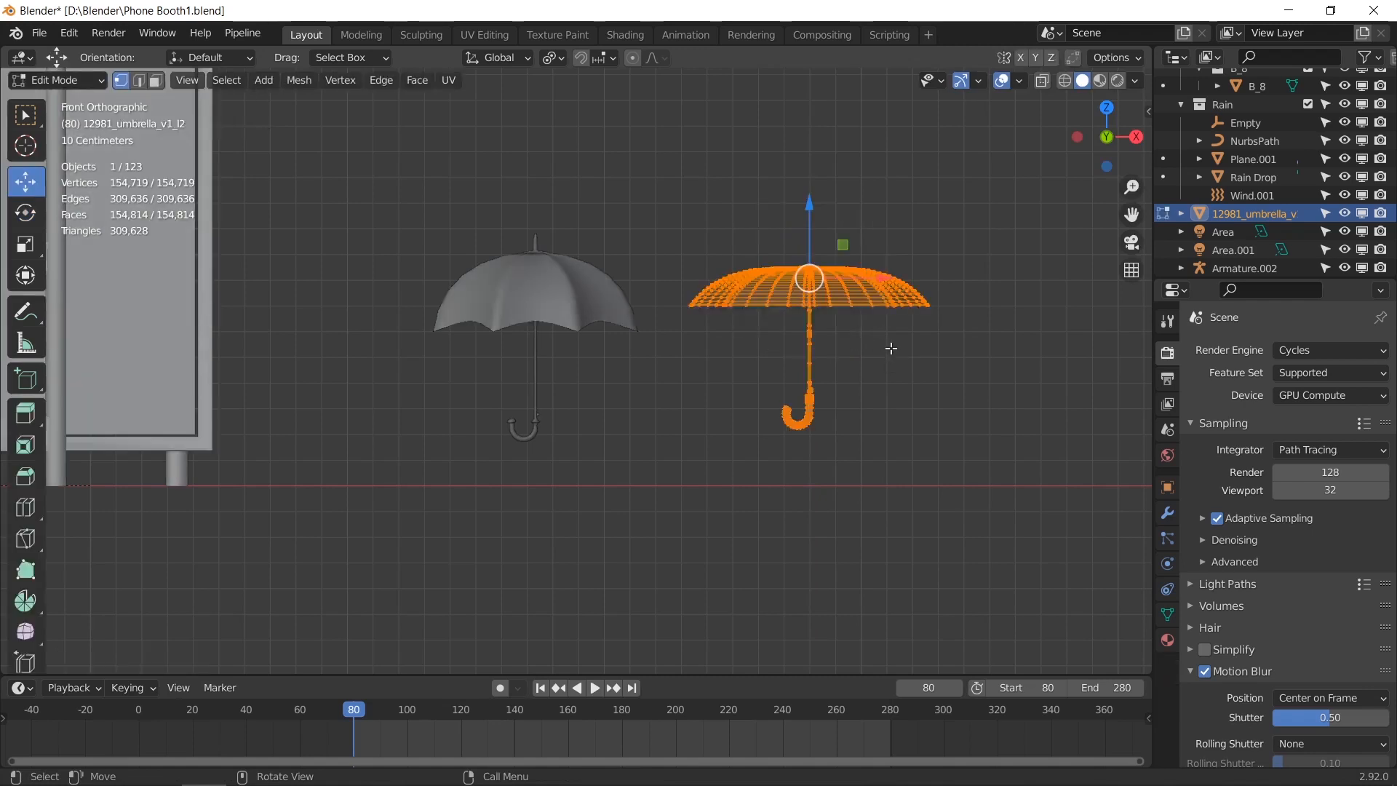
key("alt+a")
middle_click_drag(920, 277, 873, 228)
left_click(873, 228)
key("KP_Decimal")
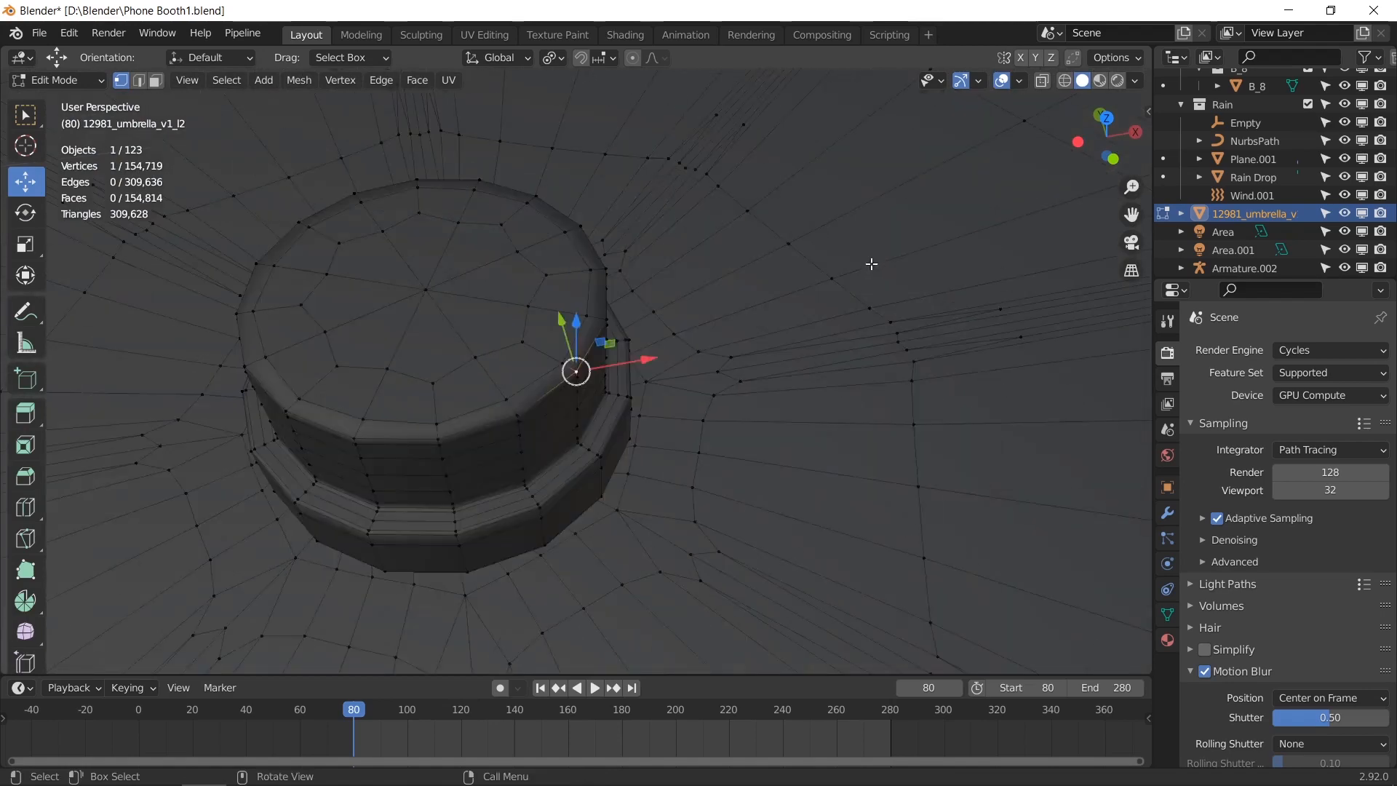
left_click(435, 287)
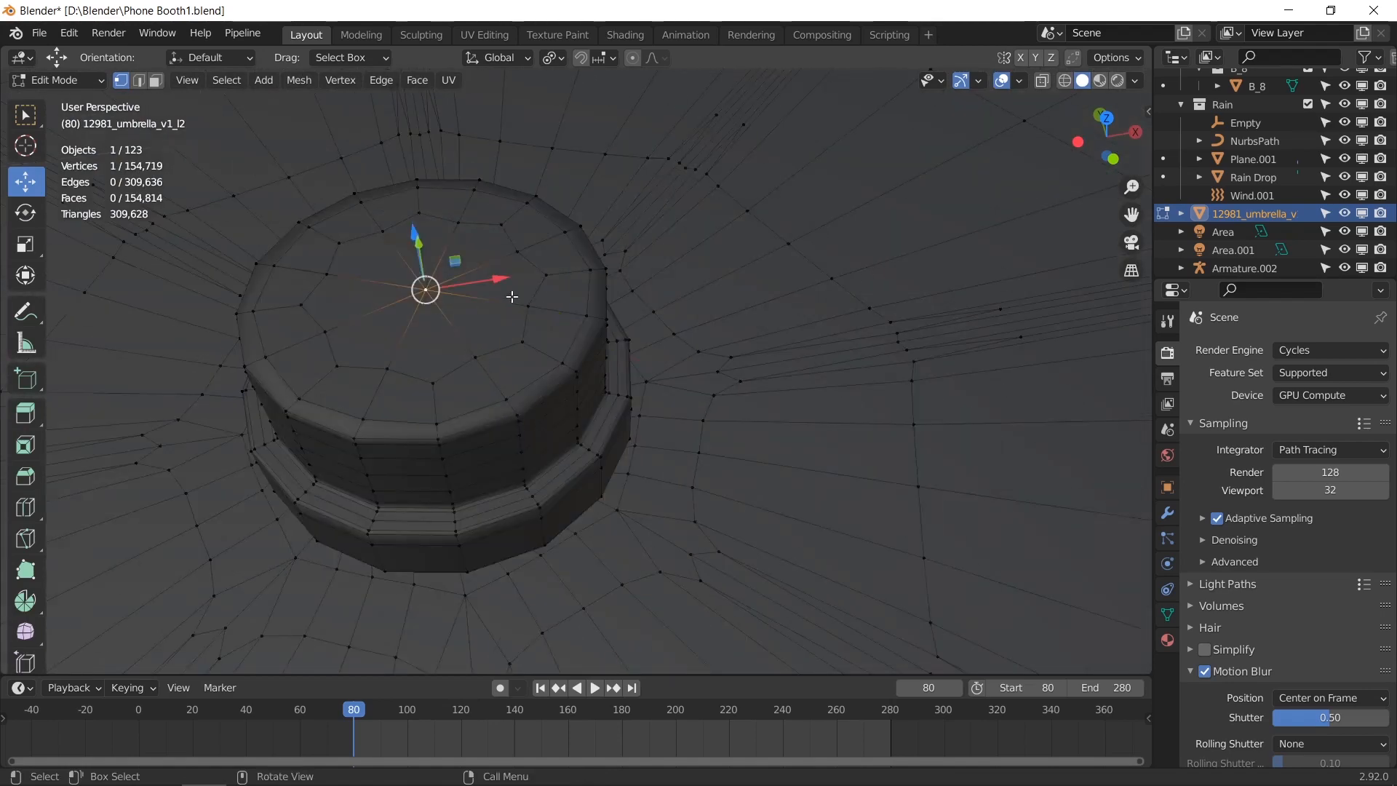
Step: Raise the top vertex along Z with proportional editing, adjusting the influence radius to shape the canopy into a rounder dome
key("KP_1")
scroll(555, 287, "down", 6)
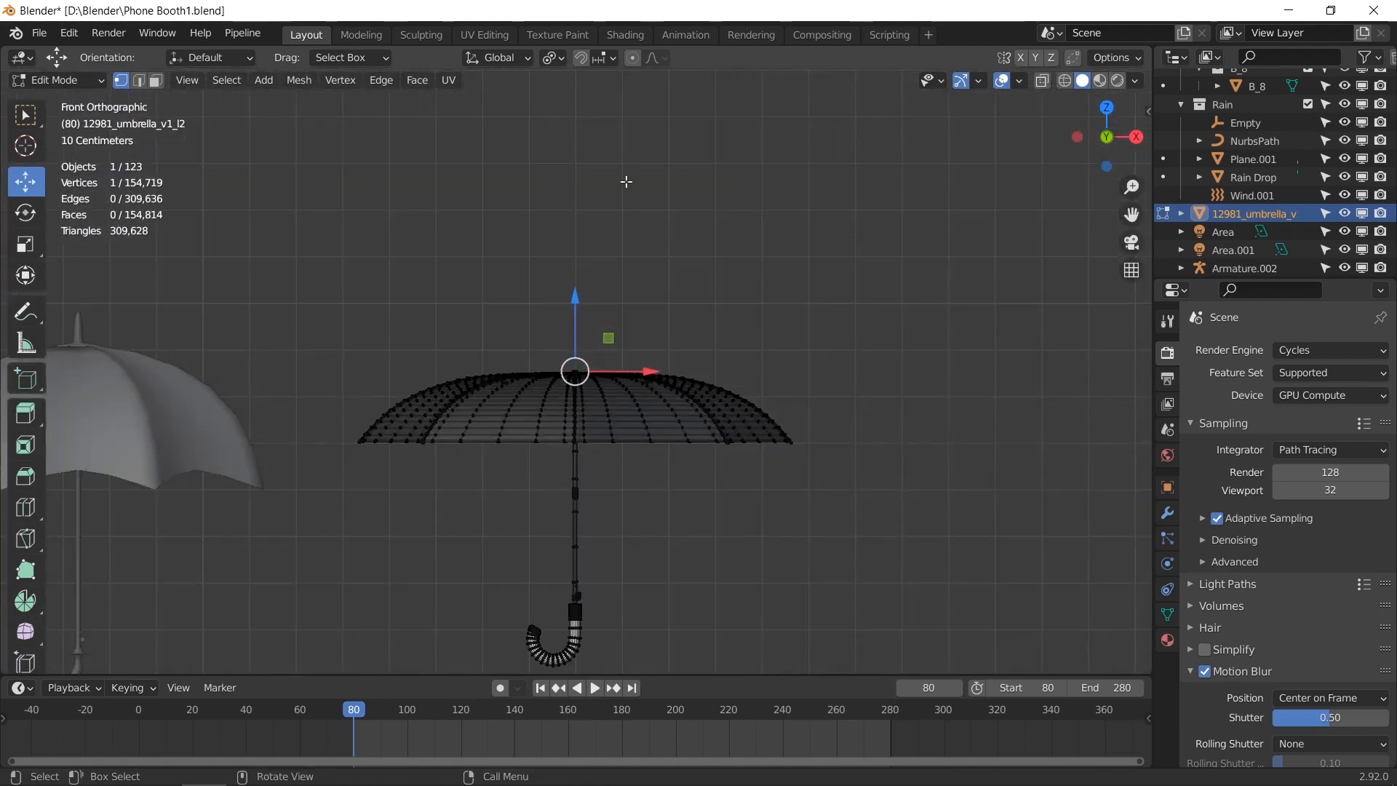
middle_click_drag(559, 325, 735, 309, "shift")
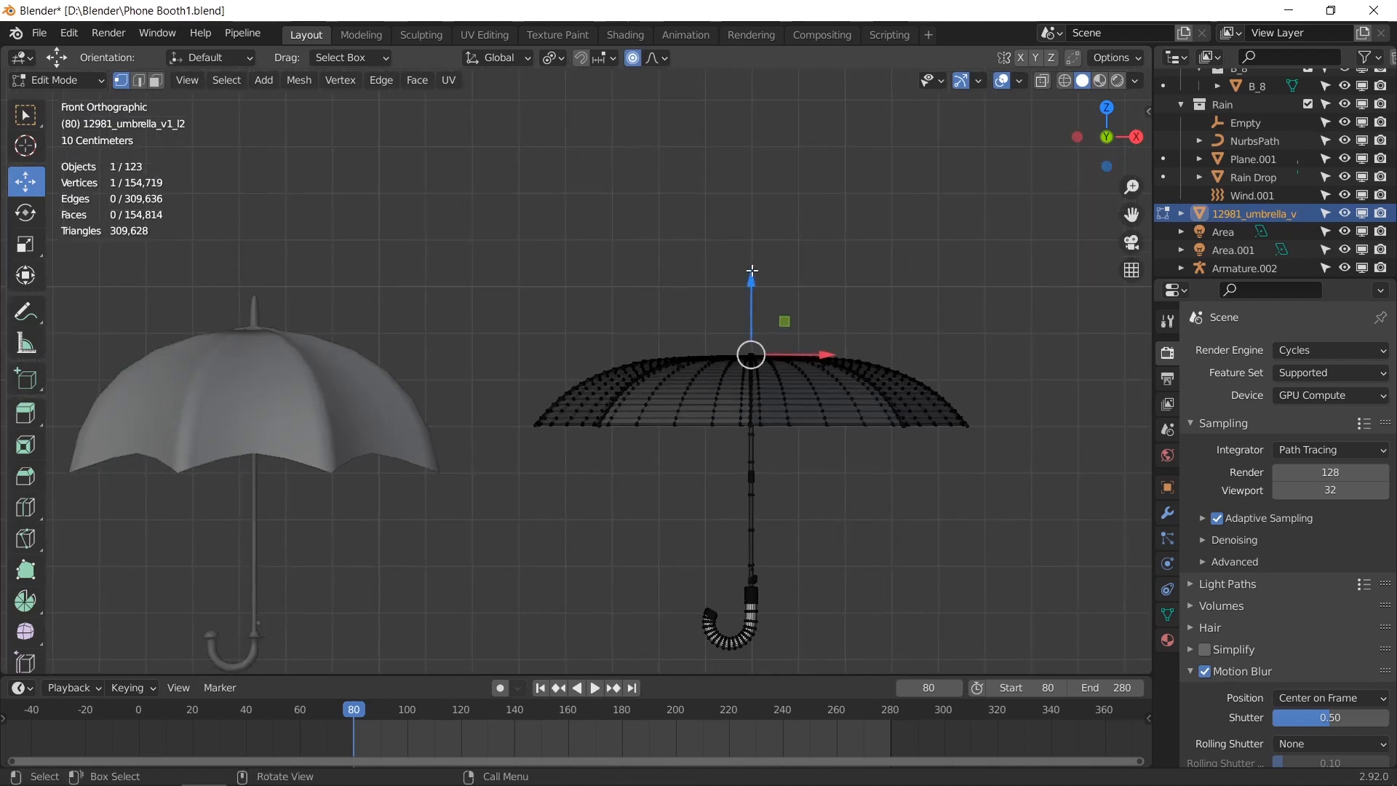
mouse_move(750, 257)
left_mouse_down()
mouse_move(748, 238)
mouse_move(750, 259)
left_mouse_up()
scroll(748, 239, "down", 11)
scroll(751, 250, "down", 3)
scroll(748, 241, "up", 3)
scroll(750, 240, "down", 2)
scroll(750, 249, "down", 1)
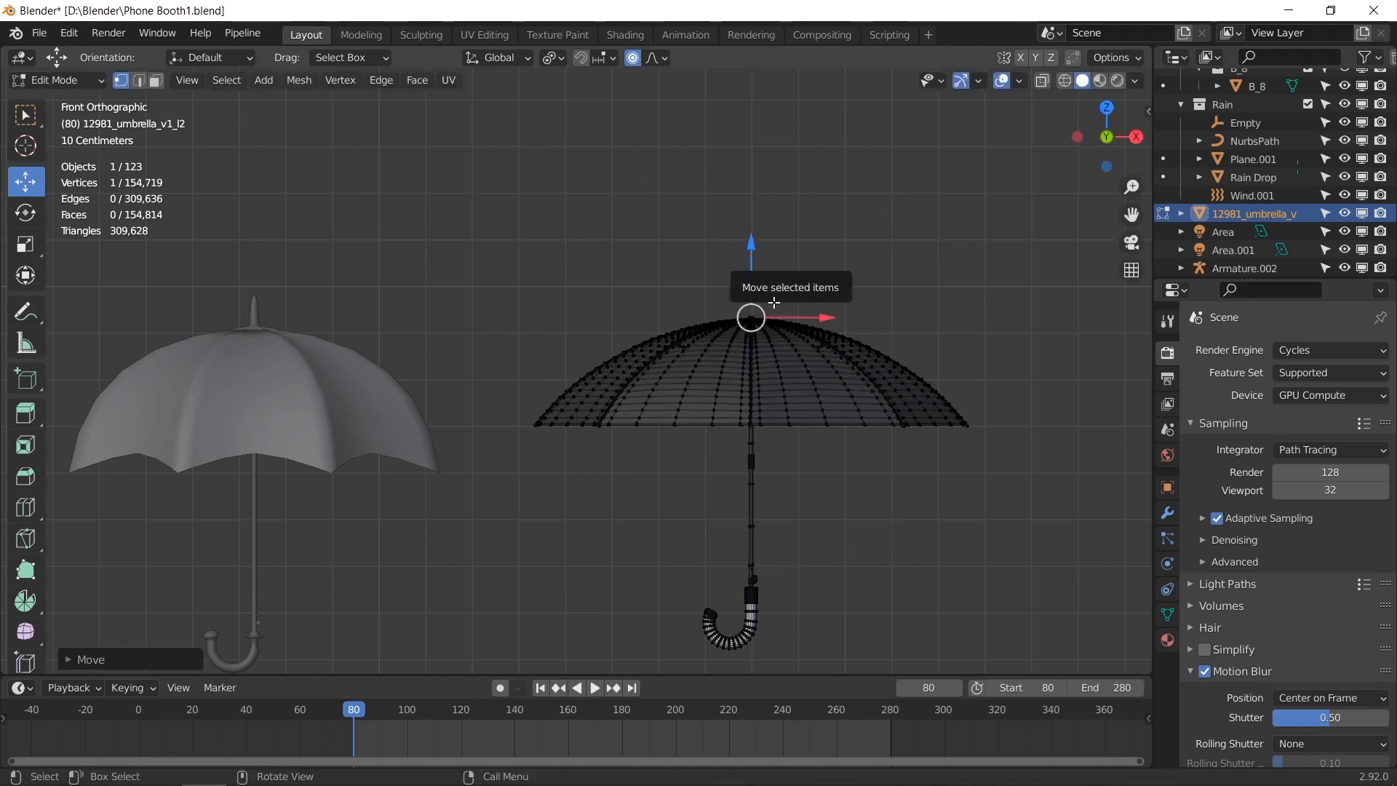
Step: Return the black umbrella to Object Mode and save the file
key("Tab")
middle_click_drag(631, 427, 736, 361, "shift")
scroll(695, 415, "down", 1)
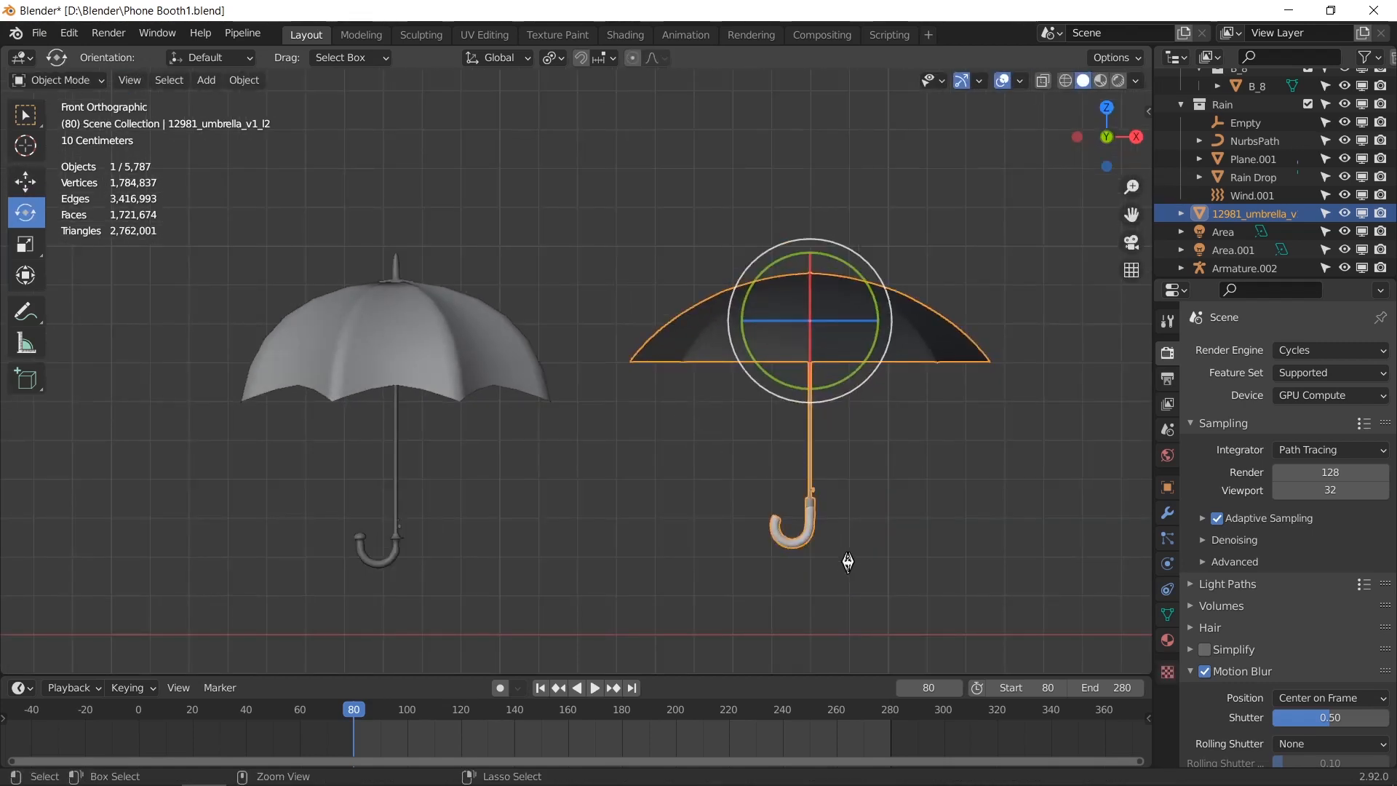
key("ctrl+s")
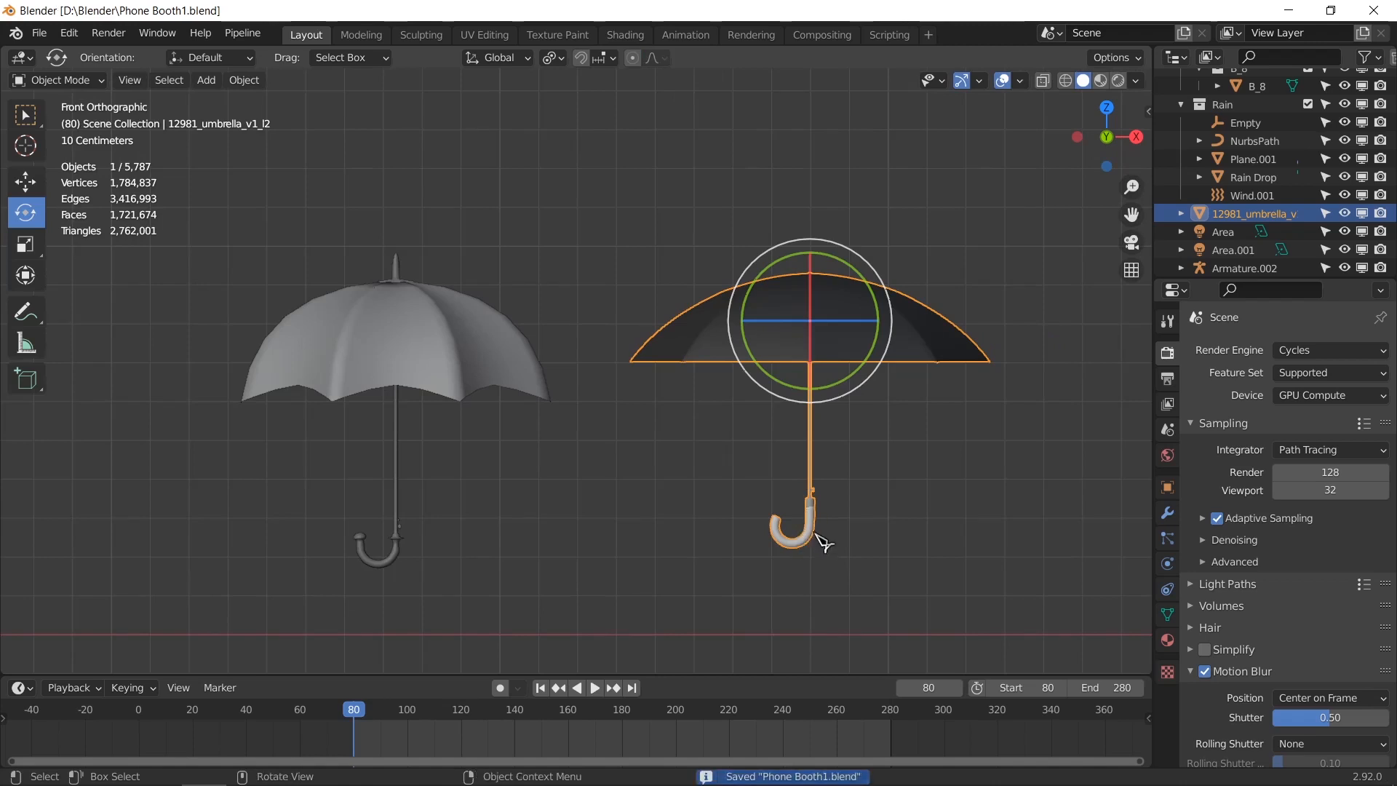
Step: Select the curved handle vertices of the black umbrella and snap the 3D cursor to them
key("Tab")
left_click_drag(856, 585, 751, 506)
key("shift+s")
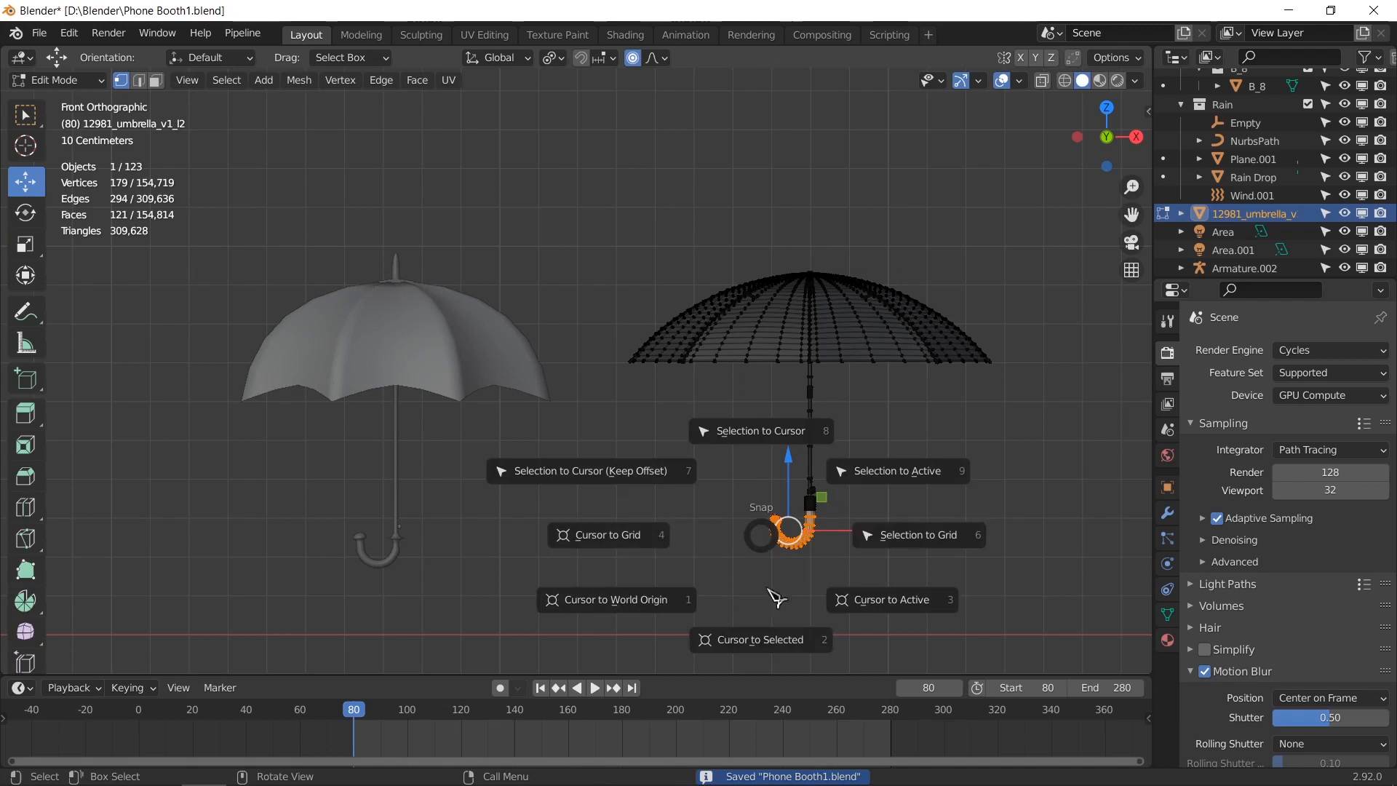
left_click(766, 626)
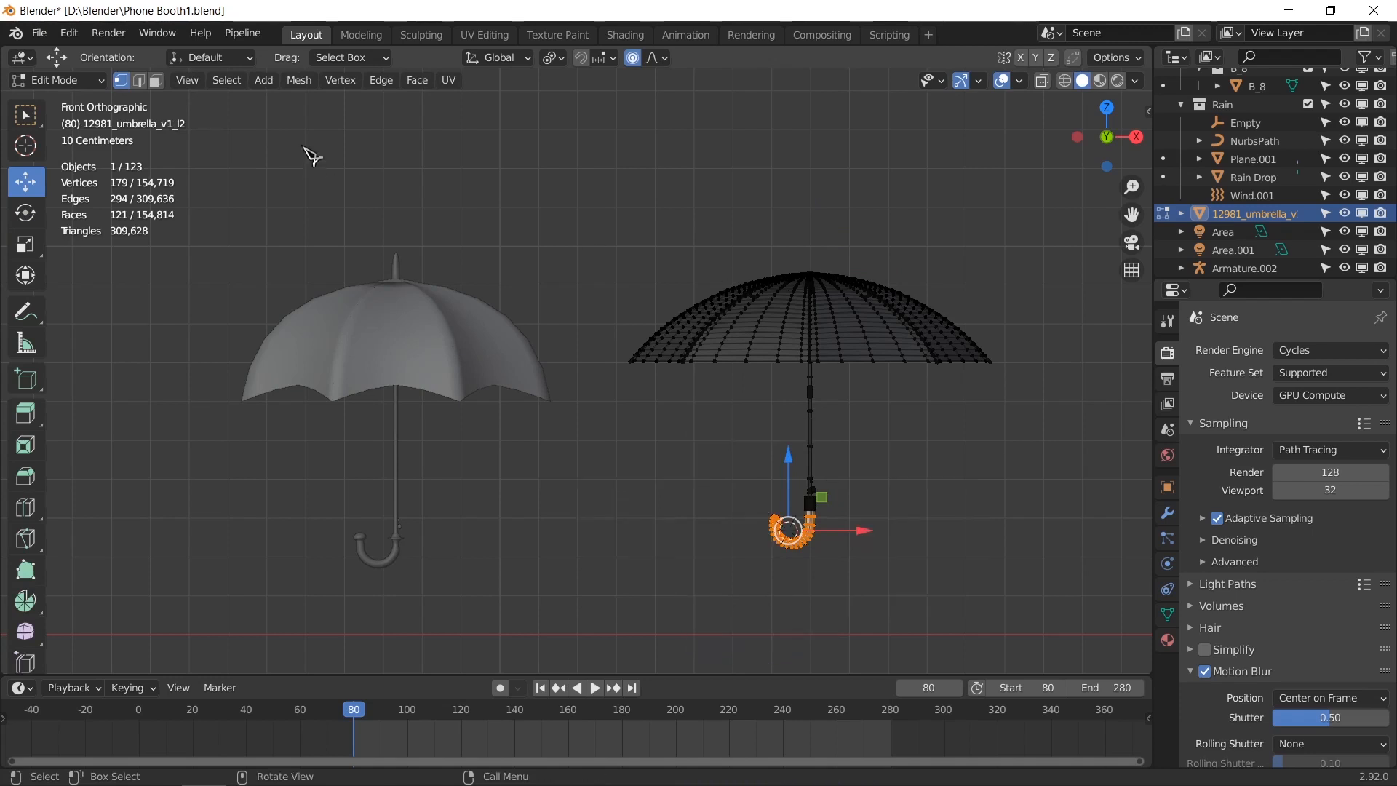
Step: Set the black umbrella's origin to the 3D cursor at its handle and activate the Move tool
key("Tab")
left_click(244, 80)
mouse_move(271, 118)
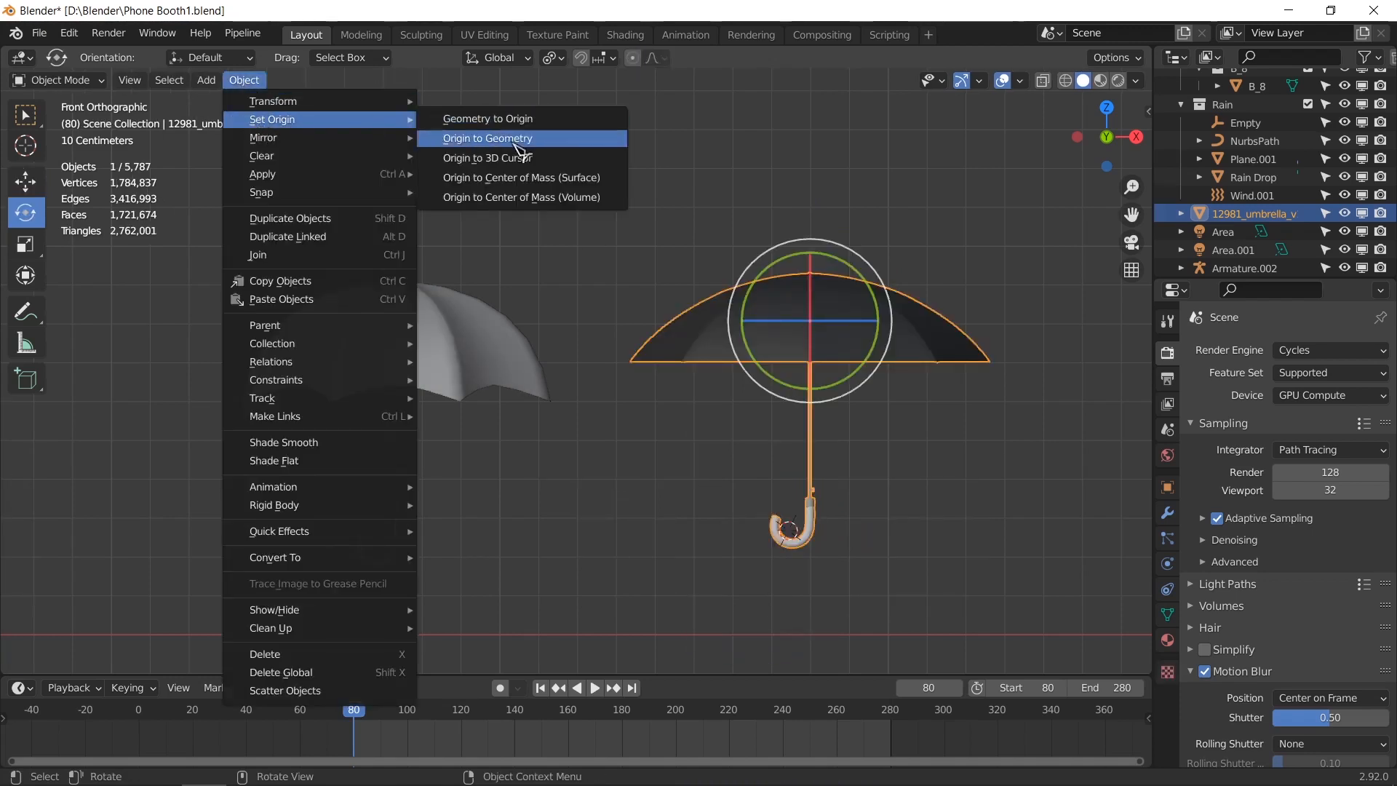
left_click(518, 156)
left_click(912, 501)
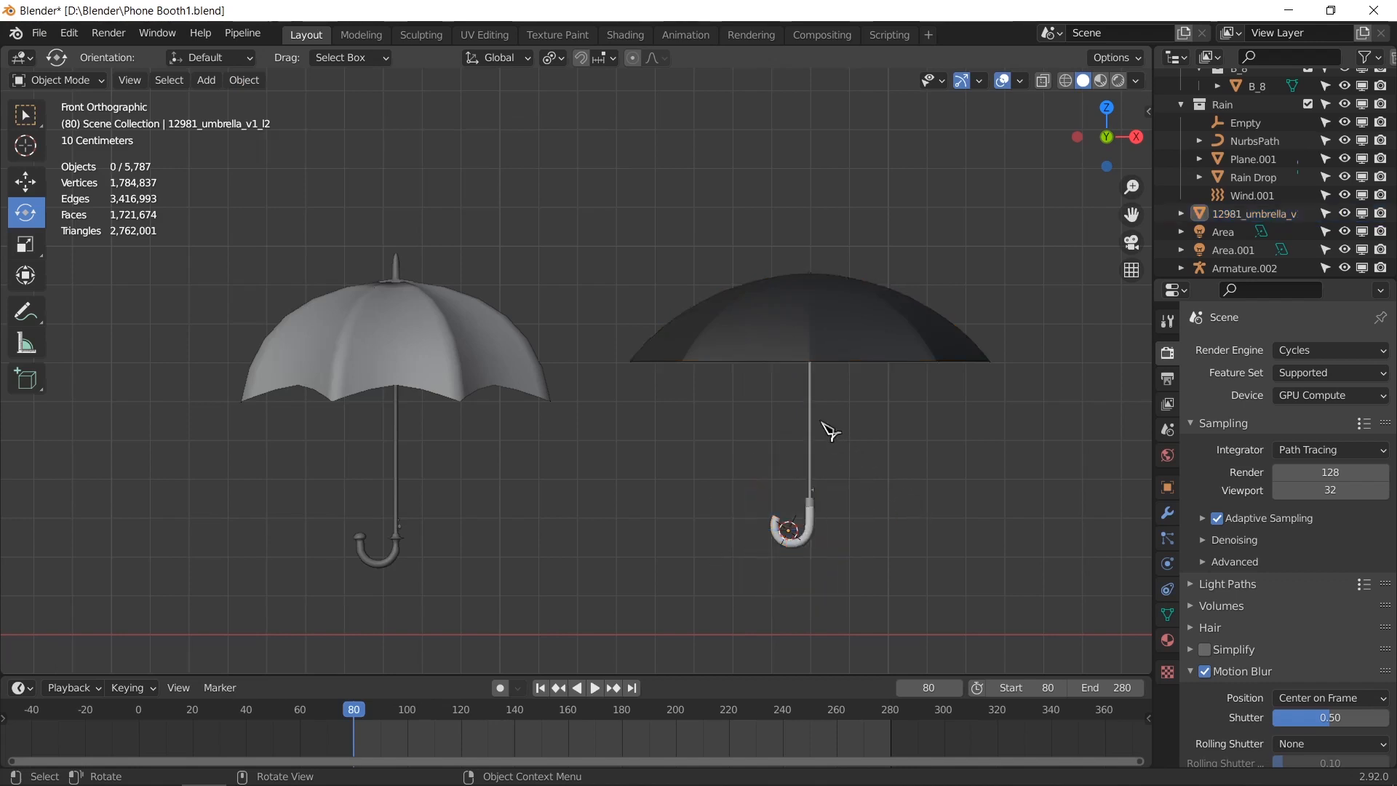
left_click(822, 422)
key("shift+space")
key("g")
Step: Select the curved handle vertices of the grey umbrella in Edit Mode and snap the 3D cursor to them
left_click(405, 375)
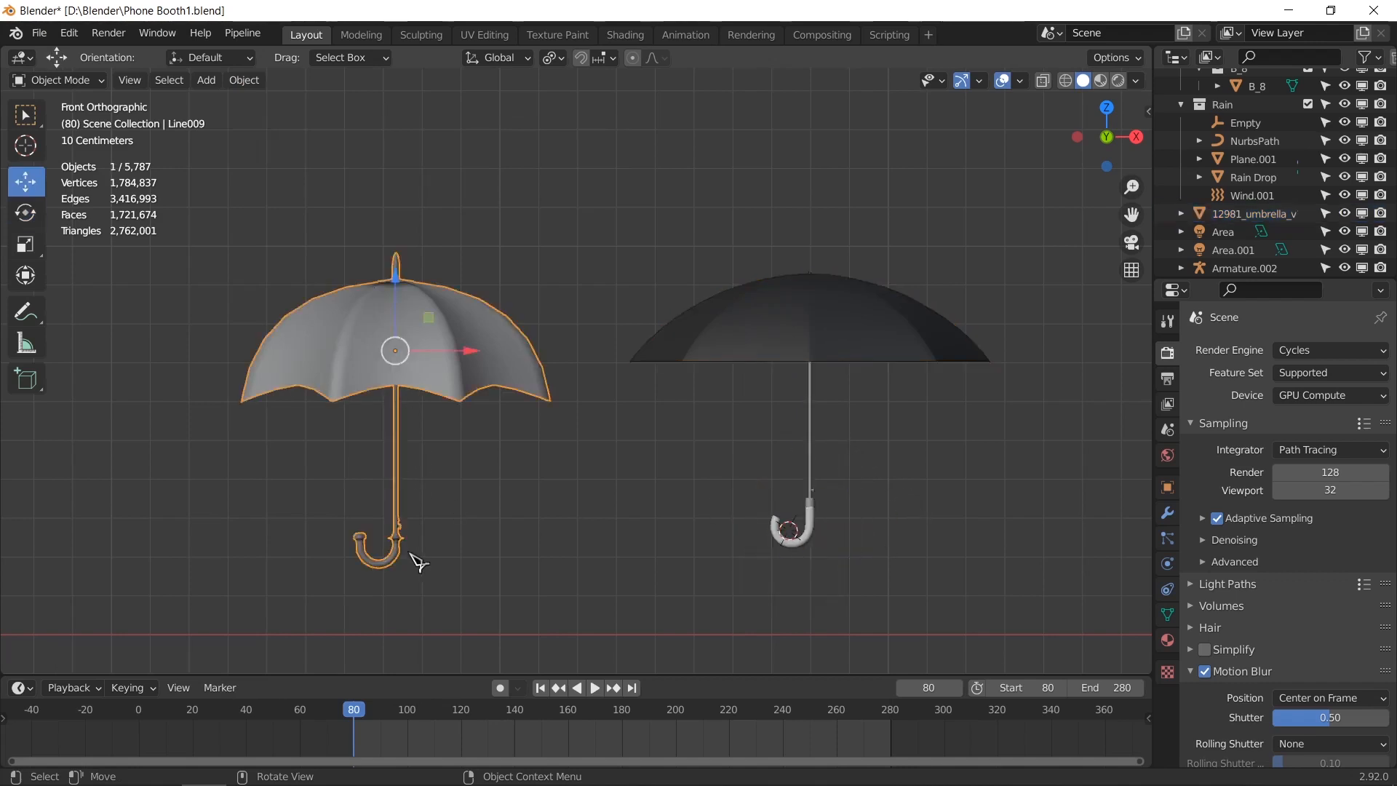
key("Tab")
left_click_drag(425, 586, 324, 523)
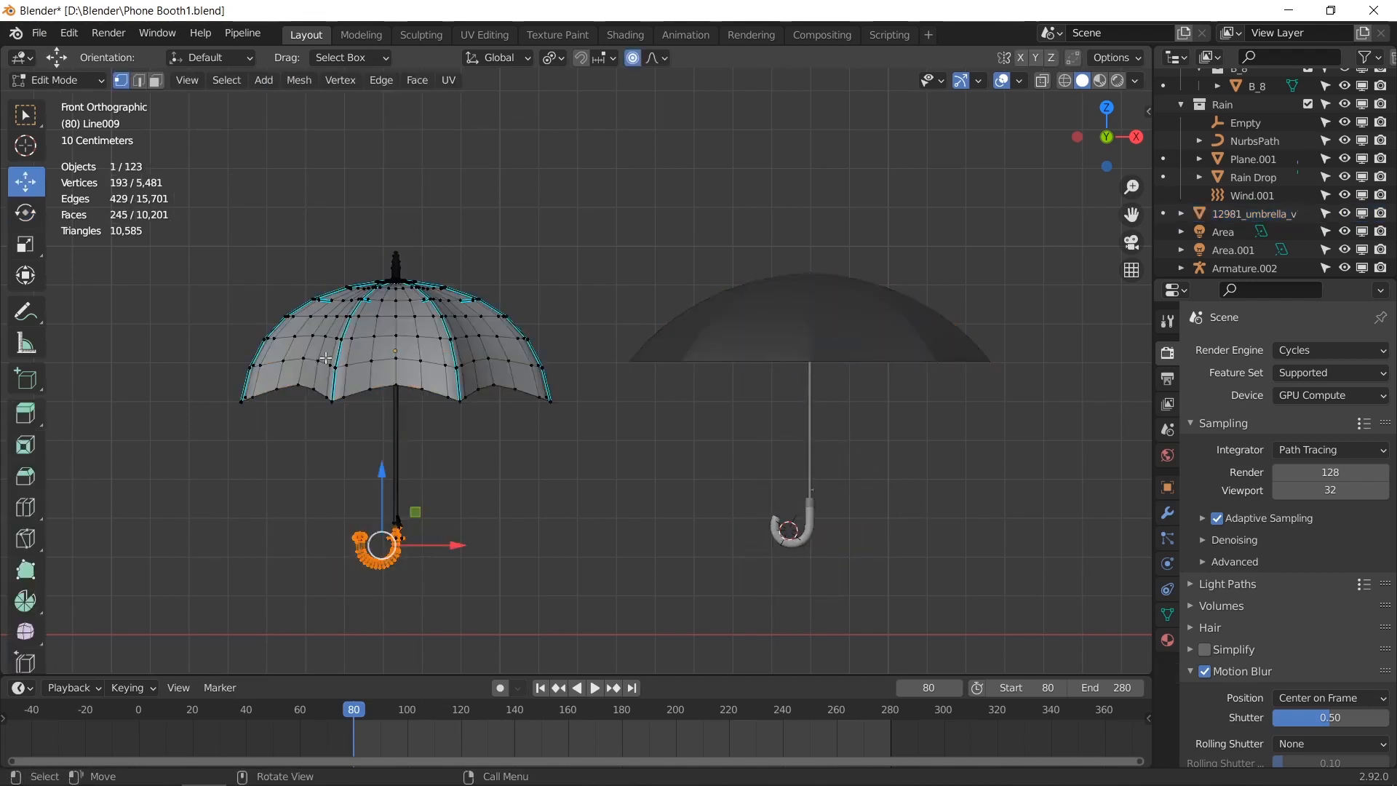
key("shift+s")
key("Escape")
key("shift+s")
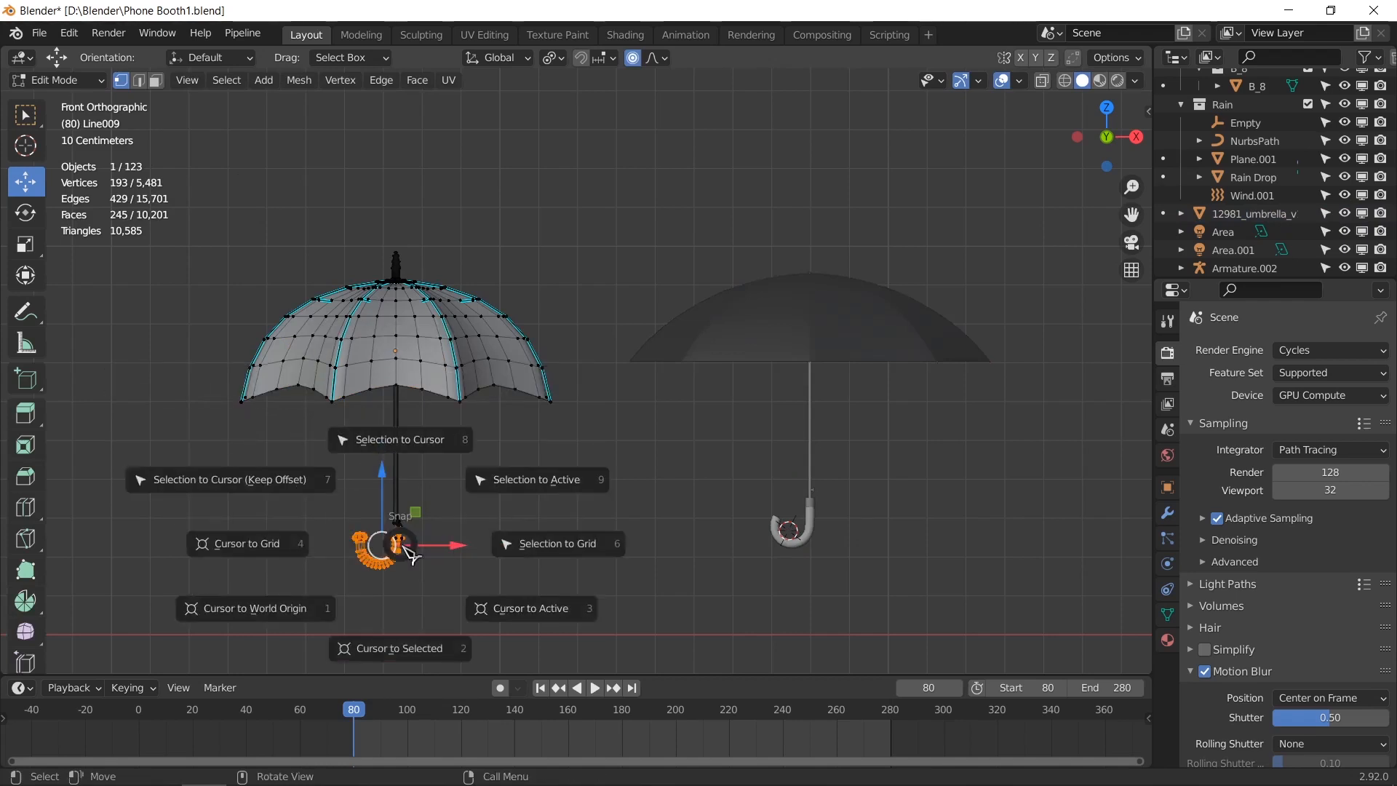
left_click(420, 646)
Step: Set the grey umbrella's origin to the 3D cursor in Object Mode and save the file
key("Tab")
left_click(244, 80)
mouse_move(288, 124)
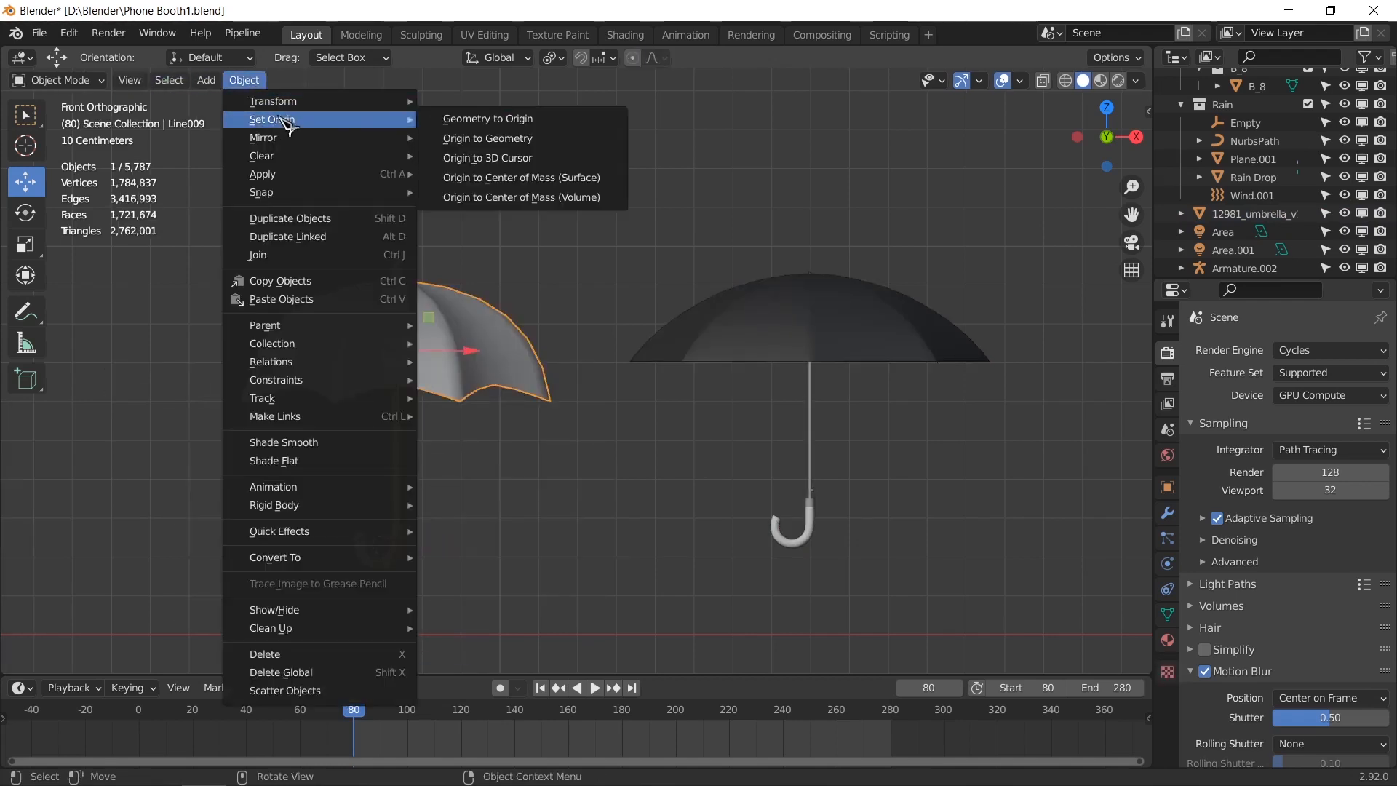
left_click(500, 165)
left_click(505, 467)
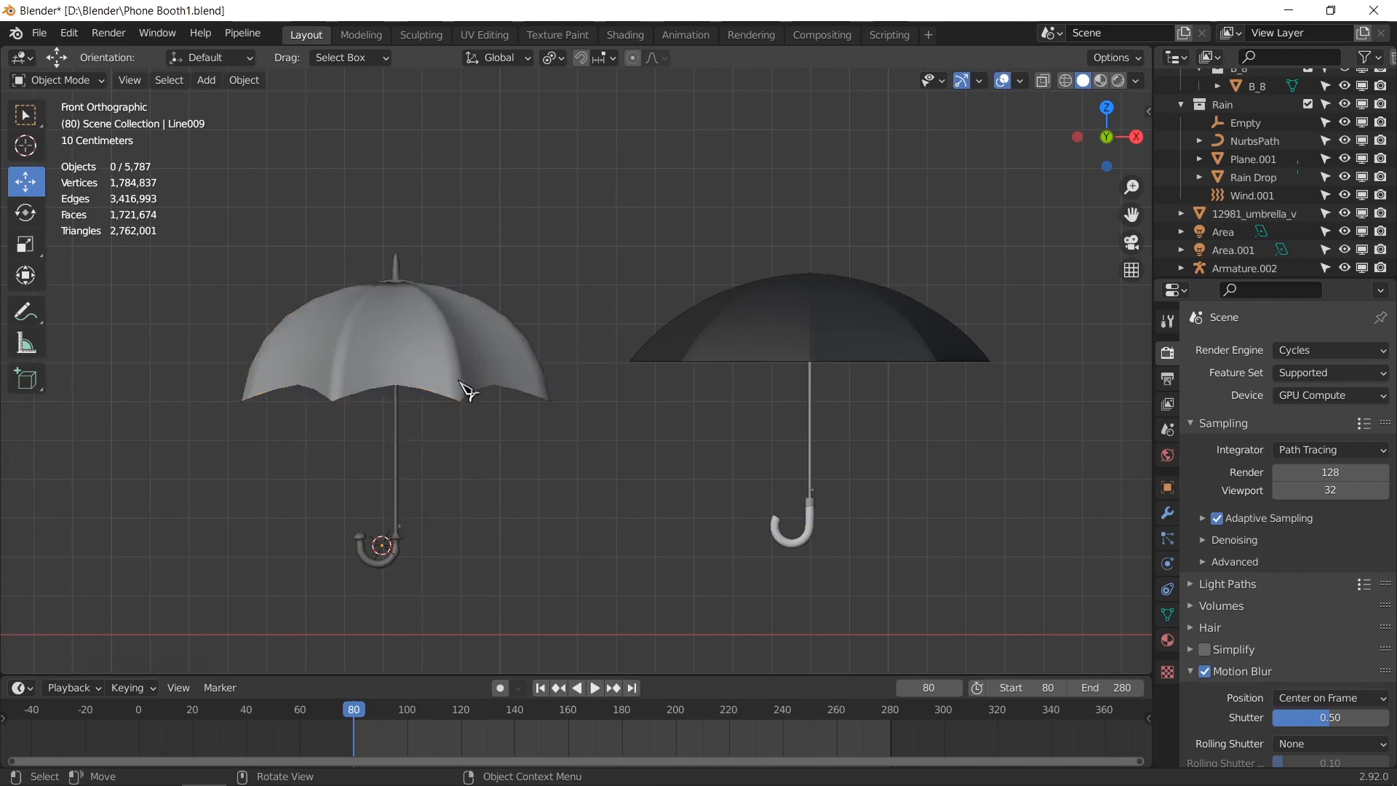
left_click(466, 389)
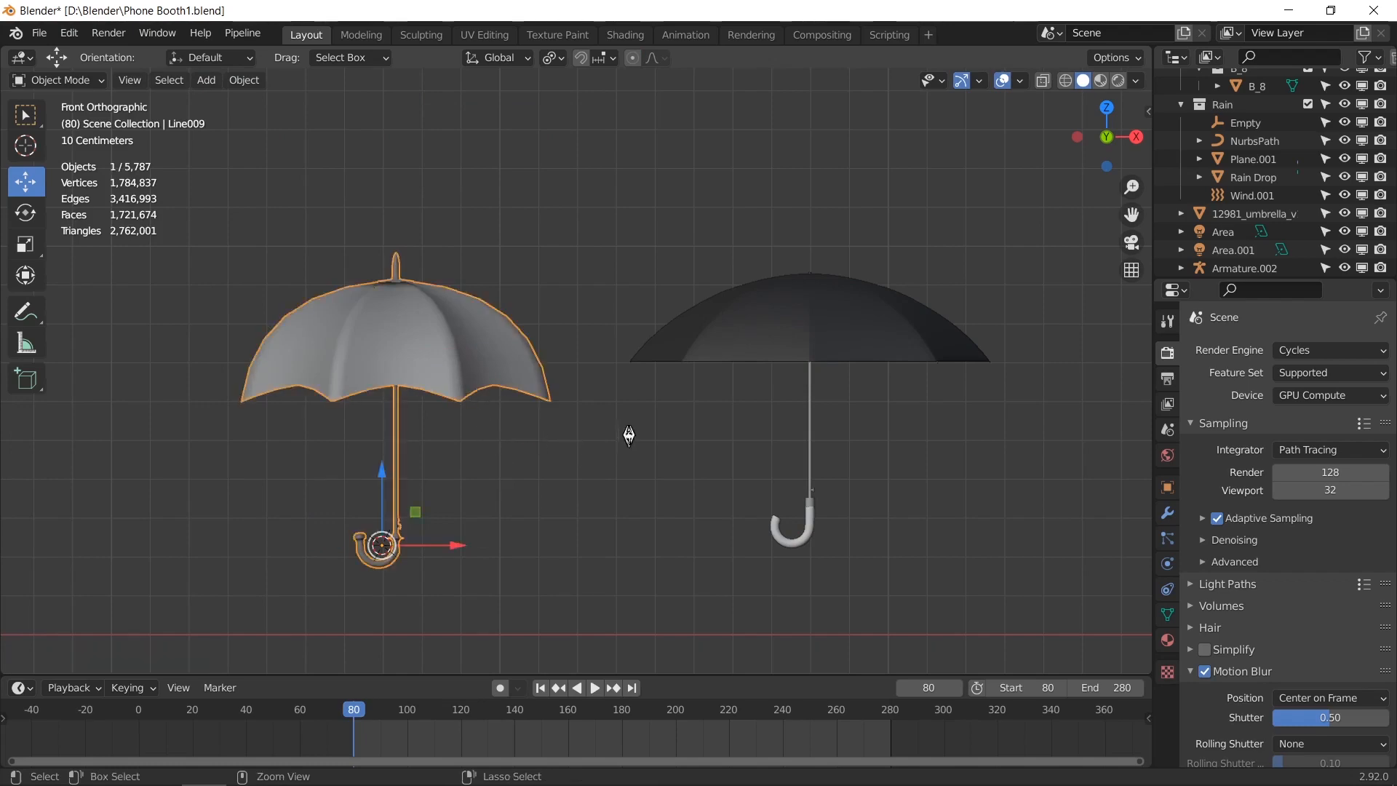
key("ctrl+s")
Step: Move the grey umbrella from beside the black umbrella into the street near the buildings
middle_click_drag(602, 418, 571, 412)
scroll(590, 429, "down", 13)
scroll(577, 436, "down", 8)
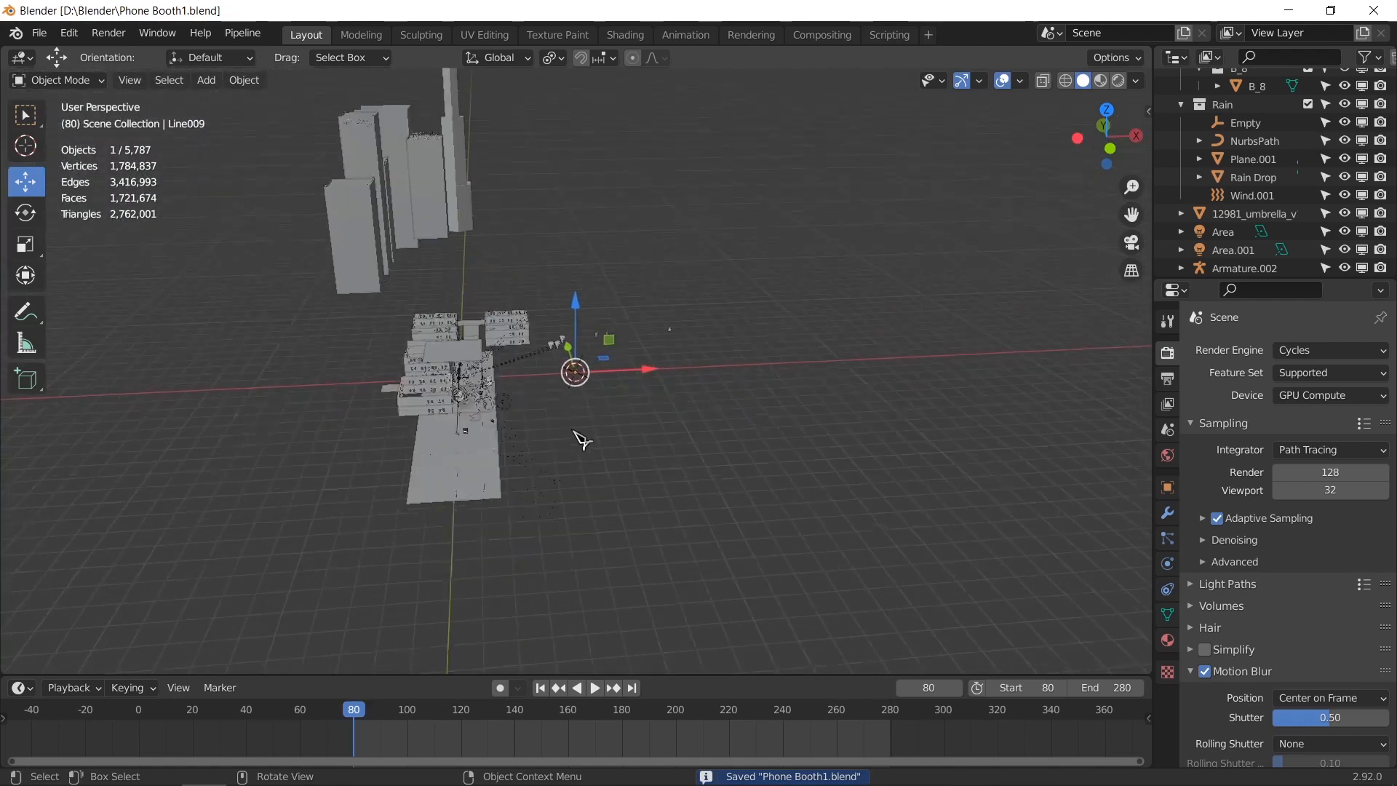
key("g")
left_click(504, 392)
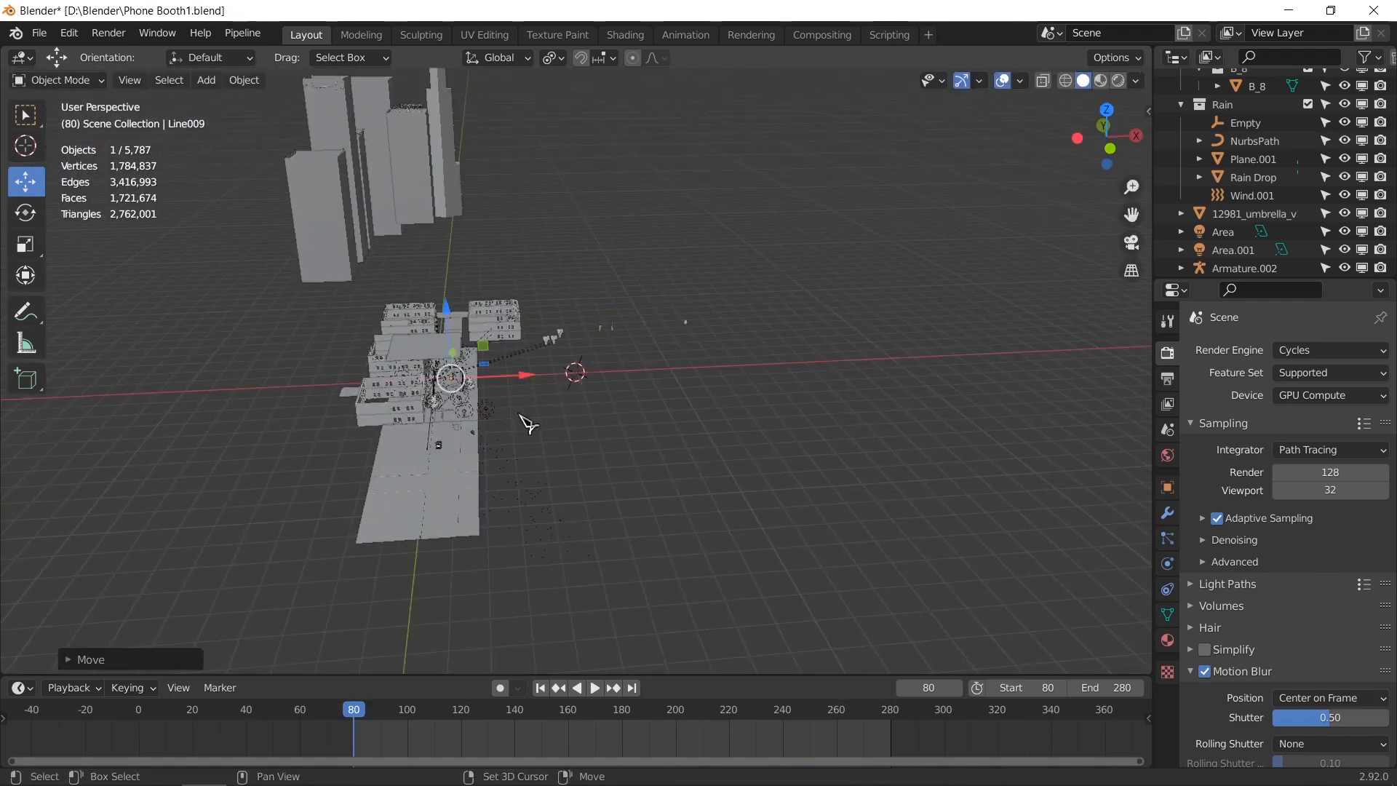
Step: Move the grey umbrella in the right view up to the woman's raised hand
key("KP_Decimal")
scroll(530, 409, "down", 6)
scroll(530, 410, "down", 2)
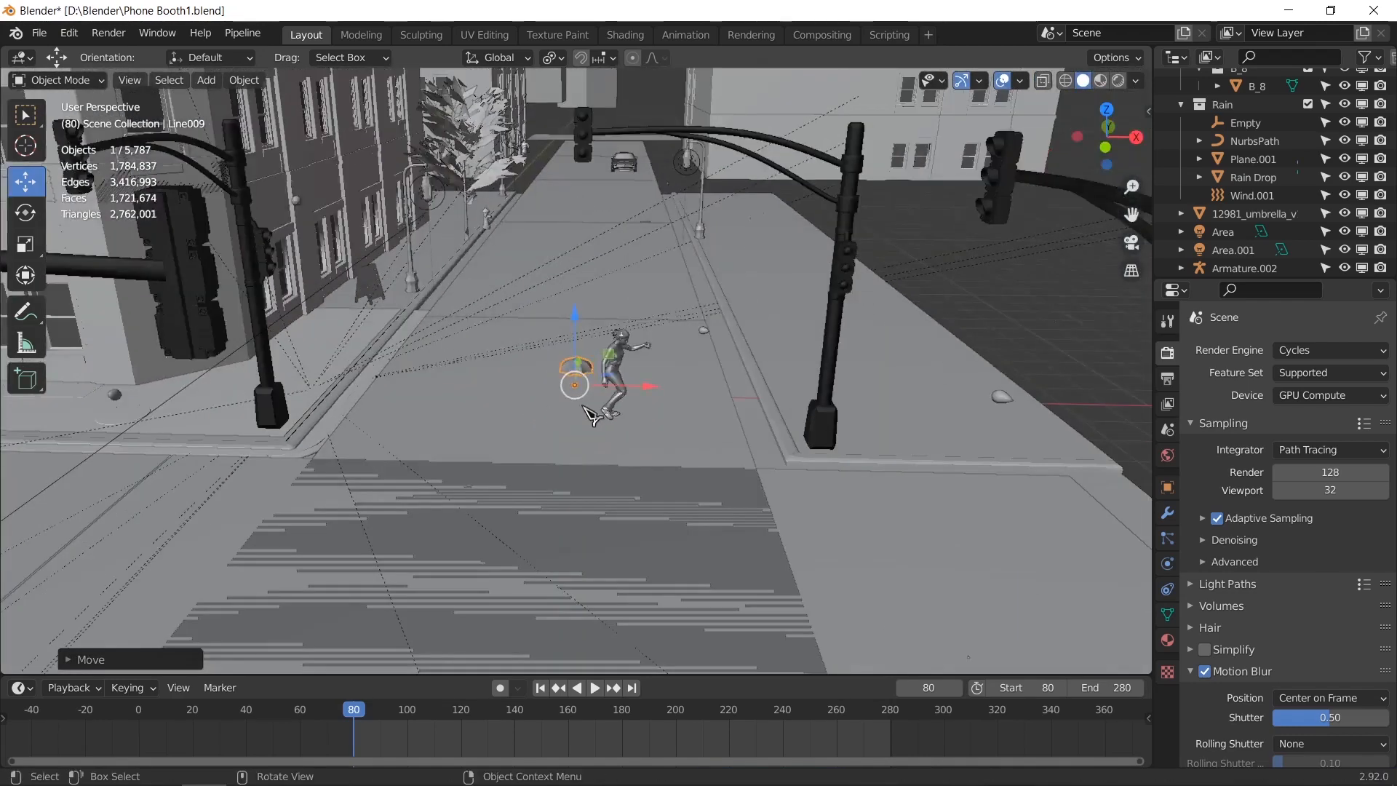
key("KP_3")
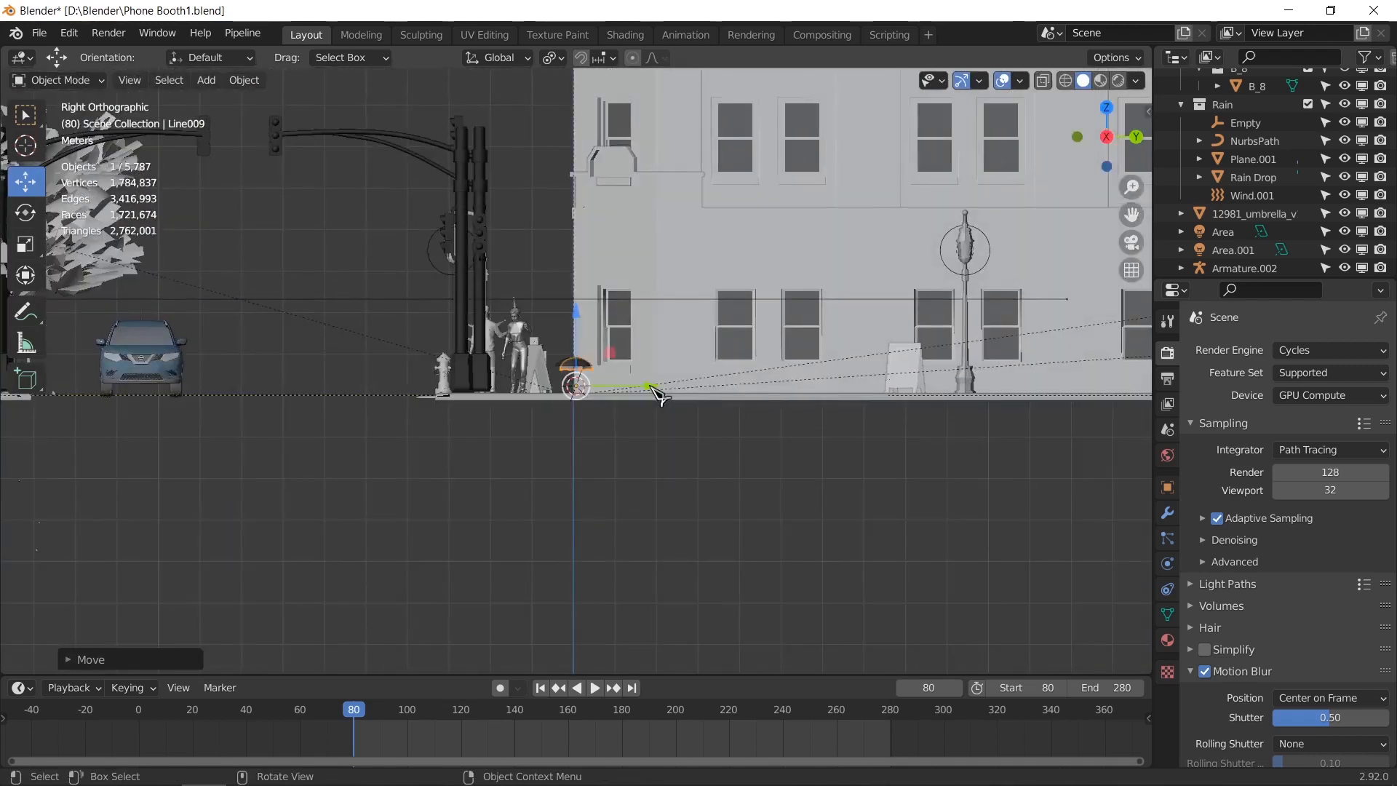
scroll(658, 395, "up", 7)
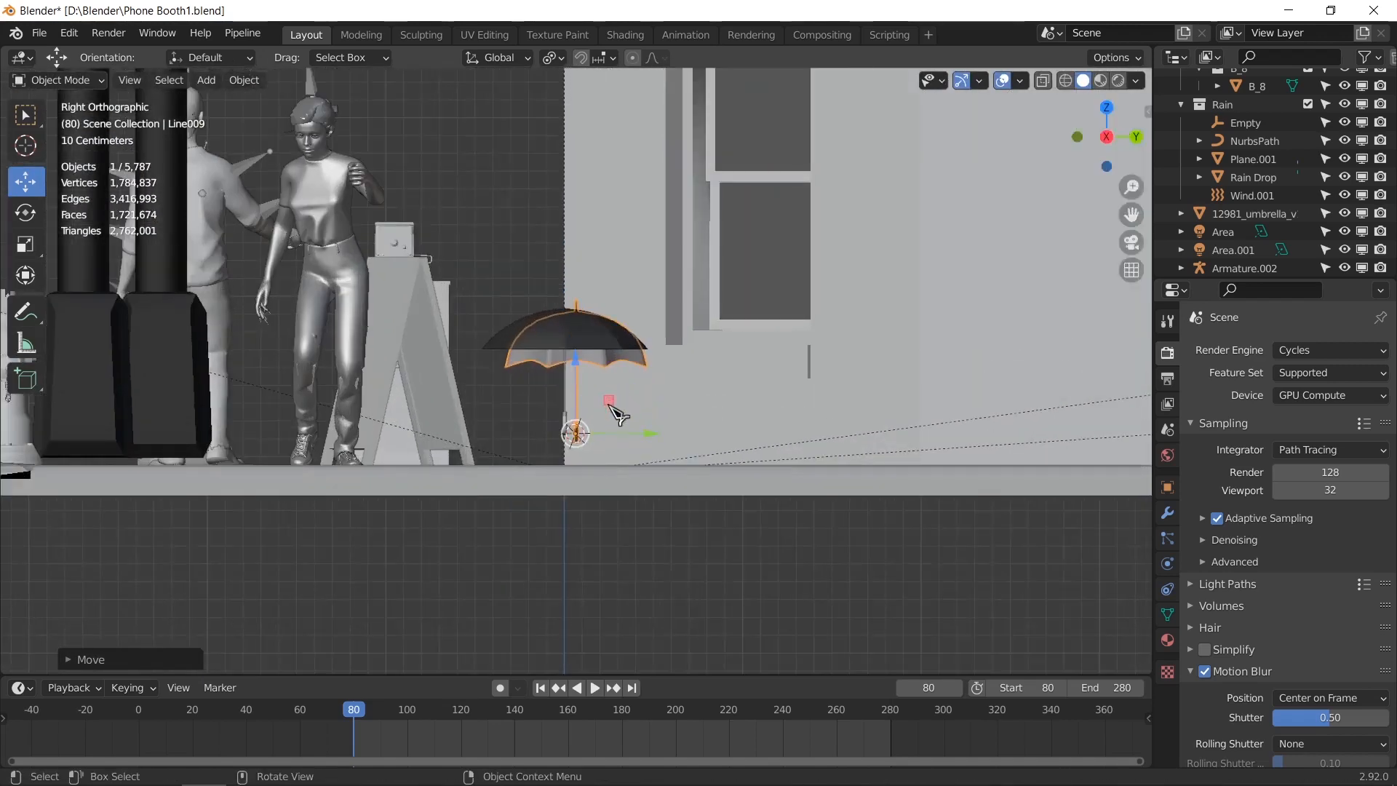
left_click_drag(614, 407, 421, 222)
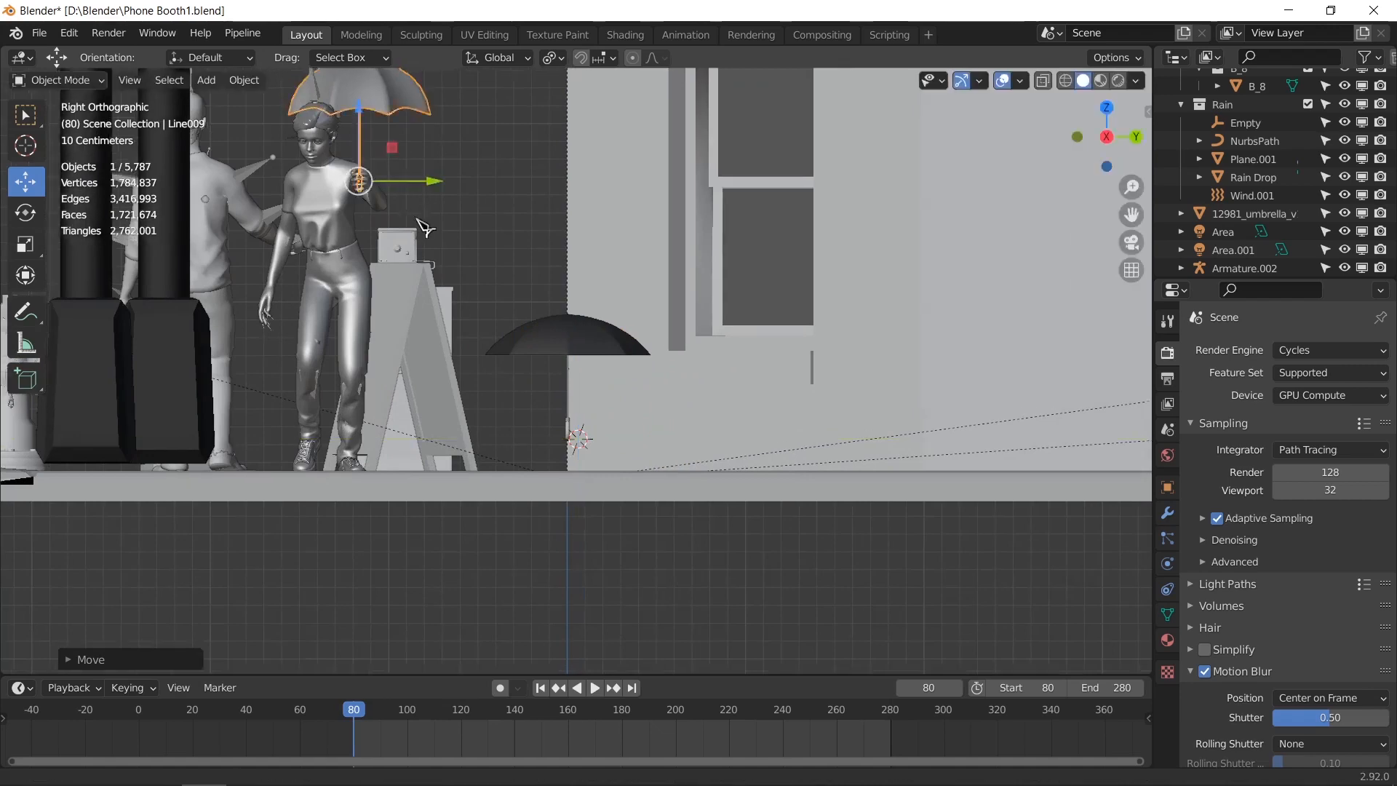
Step: Scale the grey umbrella up uniformly around its handle until its canopy suits the woman's size
scroll(420, 225, "up", 4)
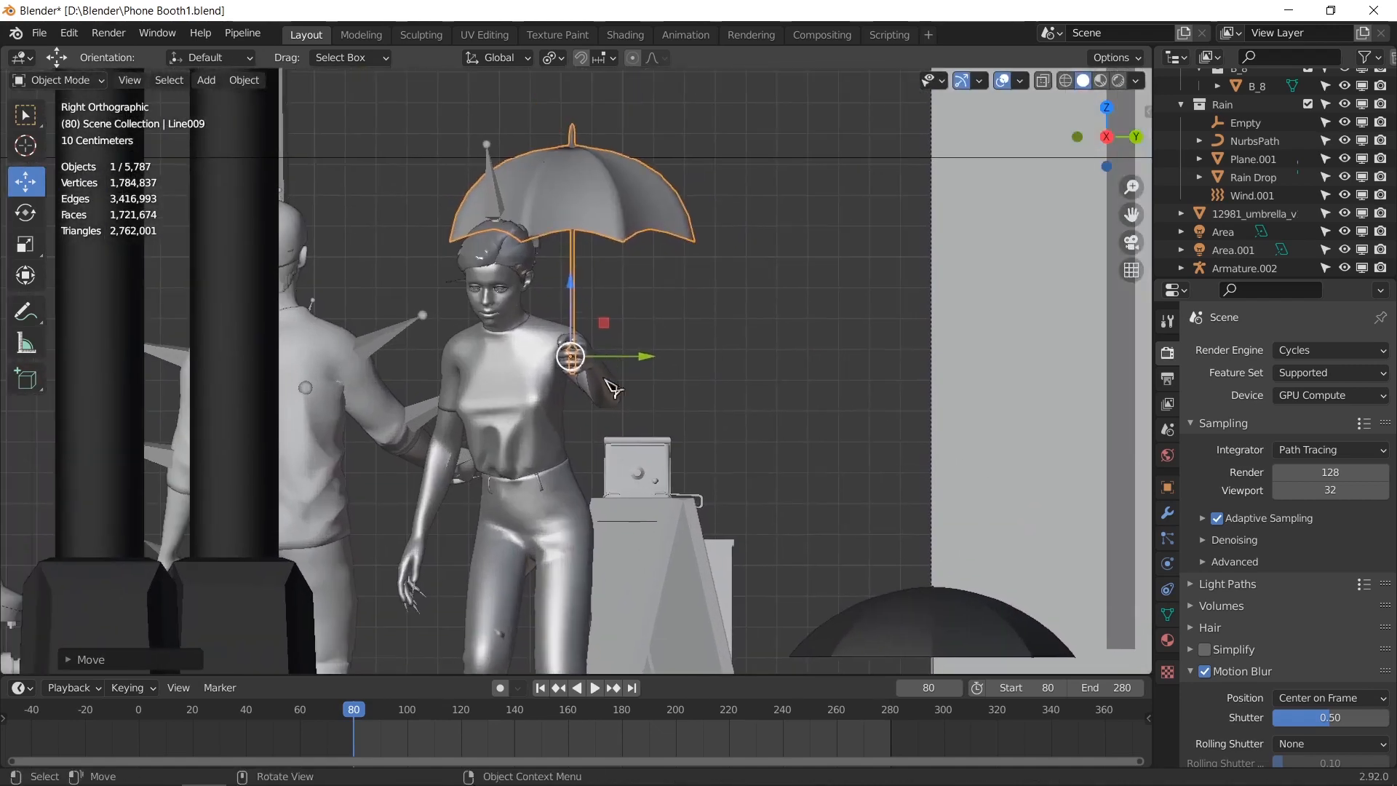
key("s")
left_click_drag(595, 372, 619, 380)
scroll(617, 373, "up", 2)
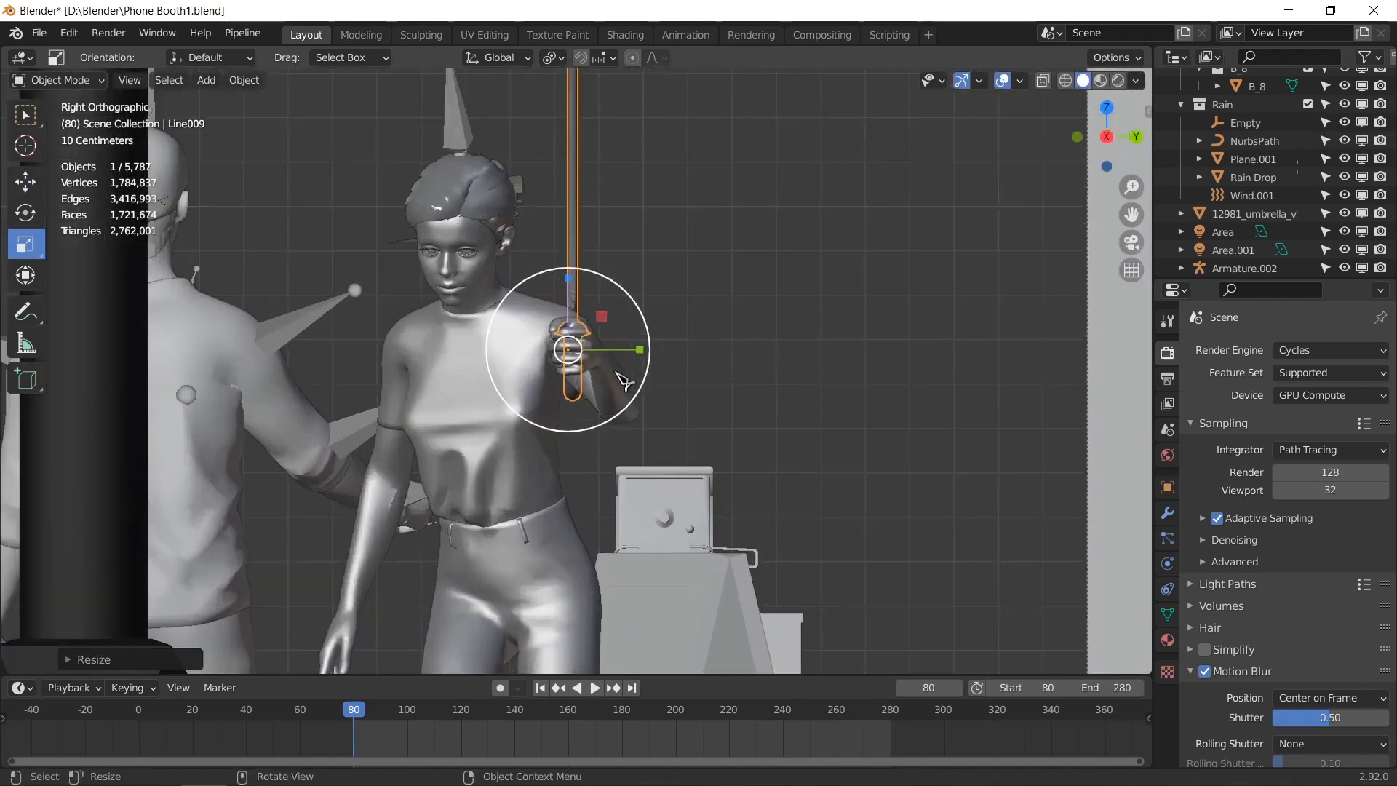
scroll(624, 380, "down", 5)
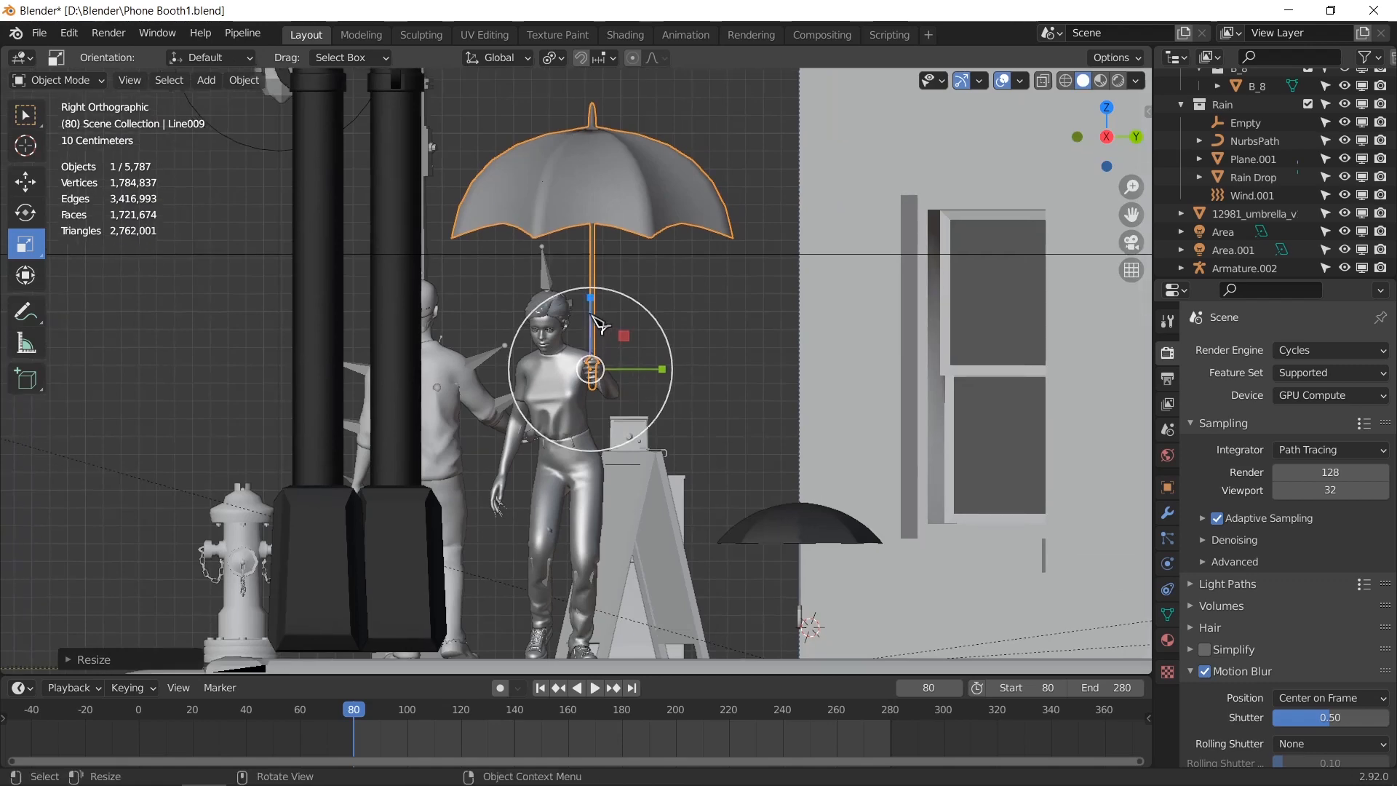
left_click_drag(615, 346, 591, 318)
Step: Align the grey umbrella's handle with the woman's fist in the right view and rotate the umbrella slightly
key("g")
left_click(596, 330)
scroll(614, 394, "up", 4)
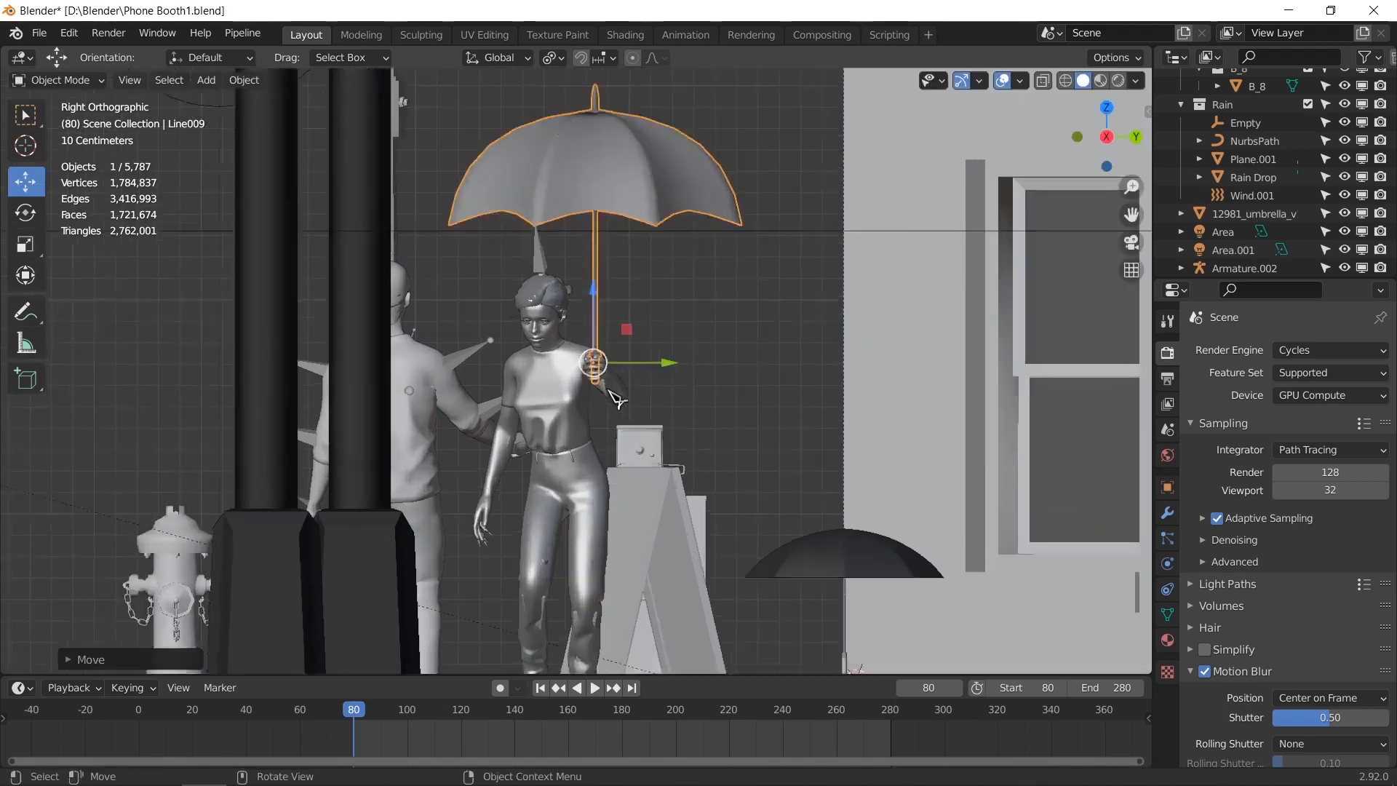
key("r")
left_click_drag(645, 366, 608, 353)
middle_click_drag(609, 354, 614, 404)
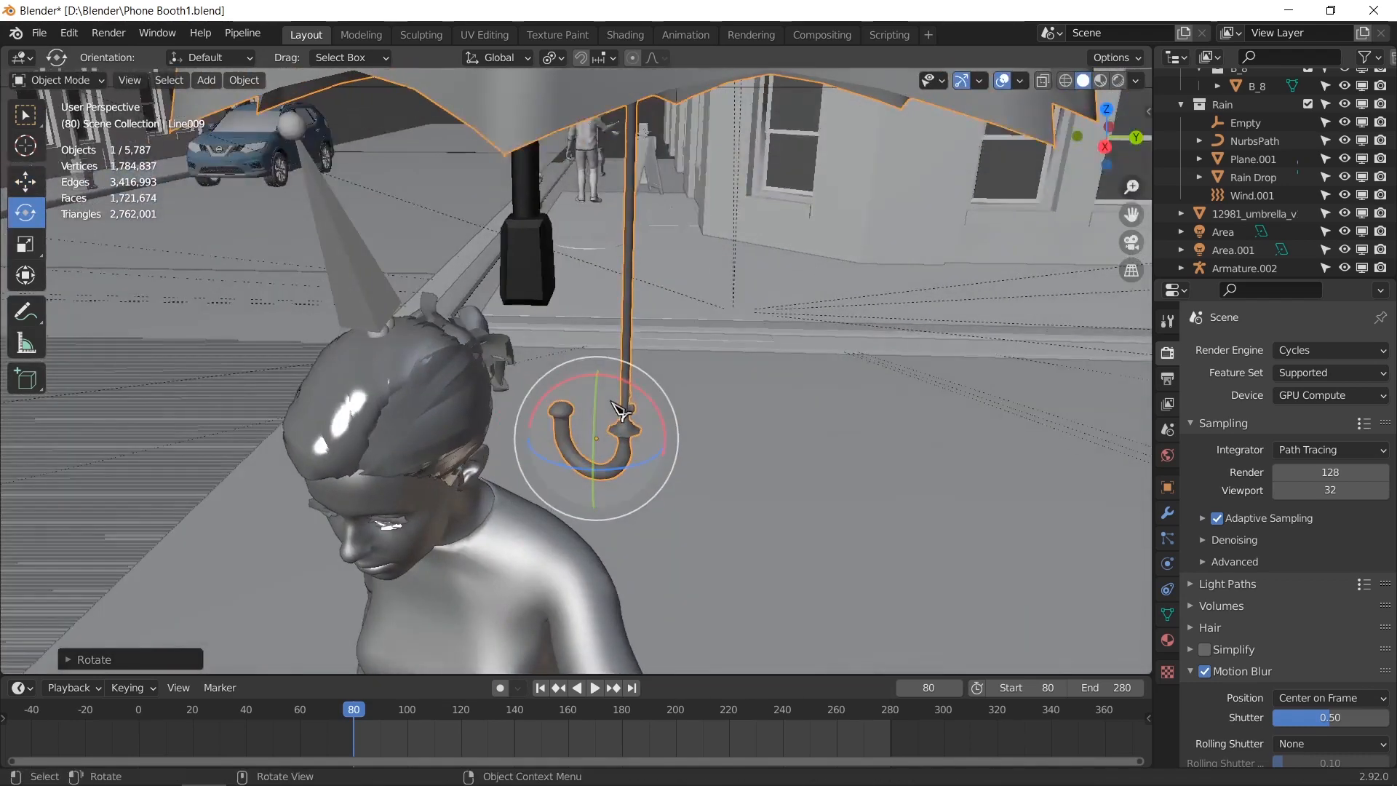
Step: Move the grey umbrella along X in the front view until its handle meets the woman's outstretched hand
key("KP_1")
key("g")
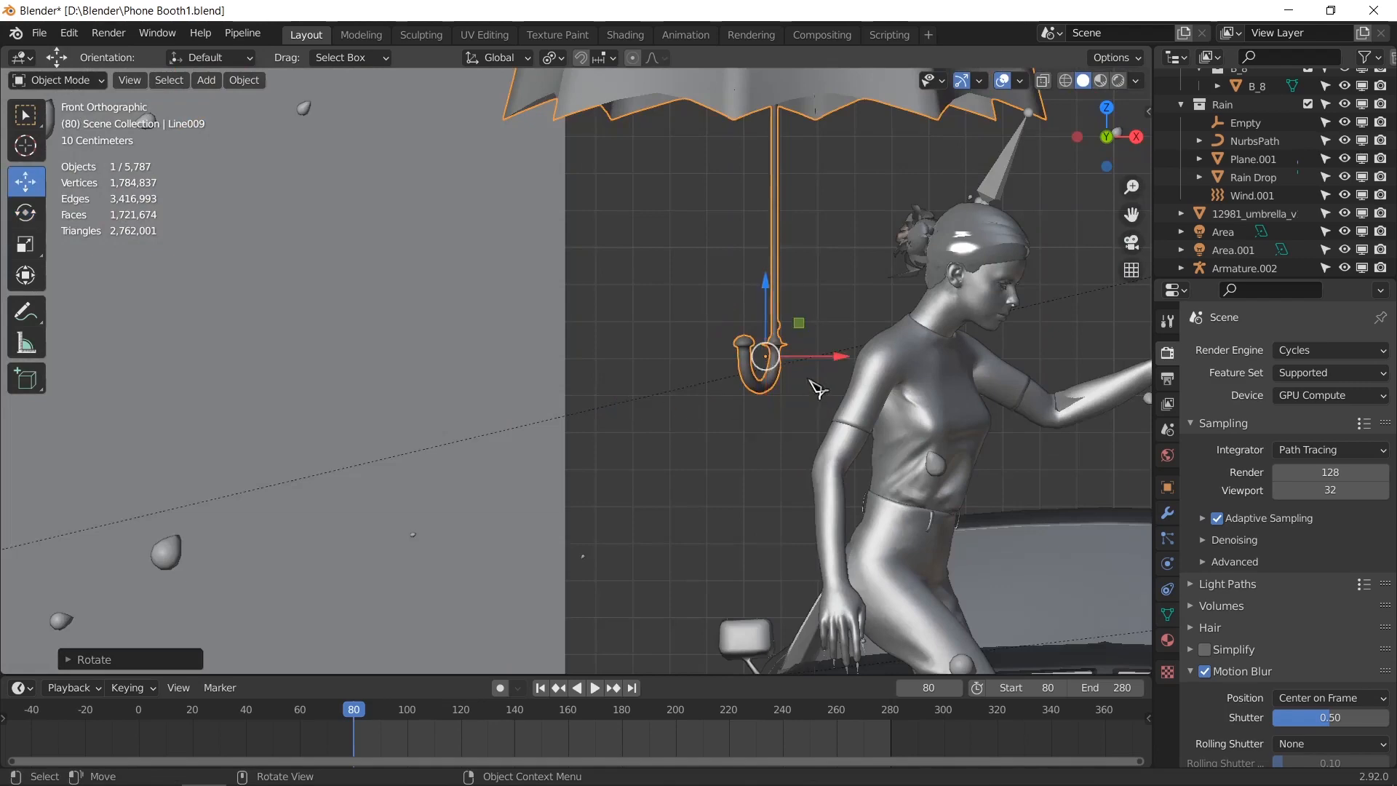
scroll(811, 383, "down", 3)
scroll(809, 382, "up", 1)
middle_click_drag(808, 381, 662, 392, "shift")
left_click_drag(629, 375, 906, 374)
scroll(661, 397, "up", 3)
middle_click_drag(850, 395, 543, 412, "shift")
scroll(543, 412, "up", 4)
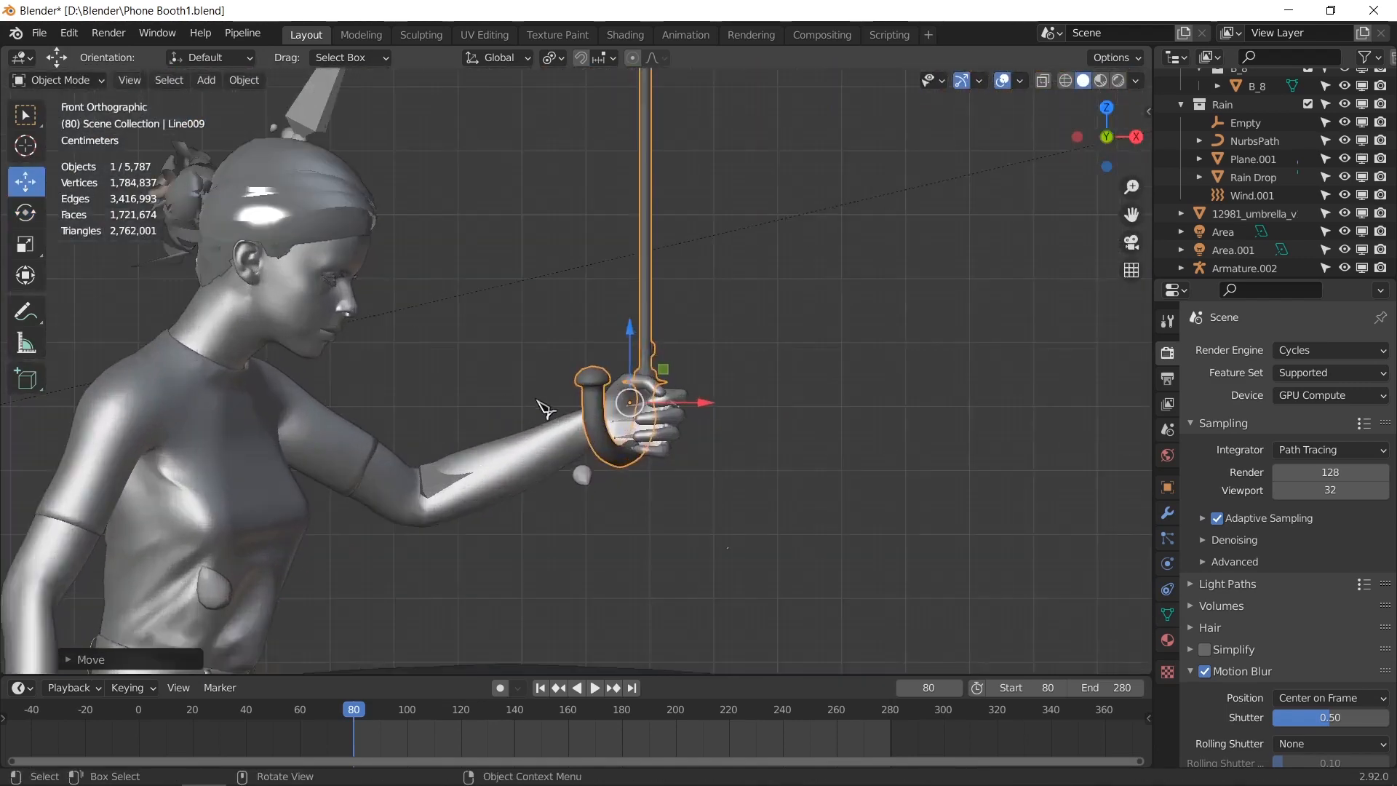
Step: Rotate the grey umbrella around Z and shift its hooked handle closer to the woman's fingers
key("r")
key("r")
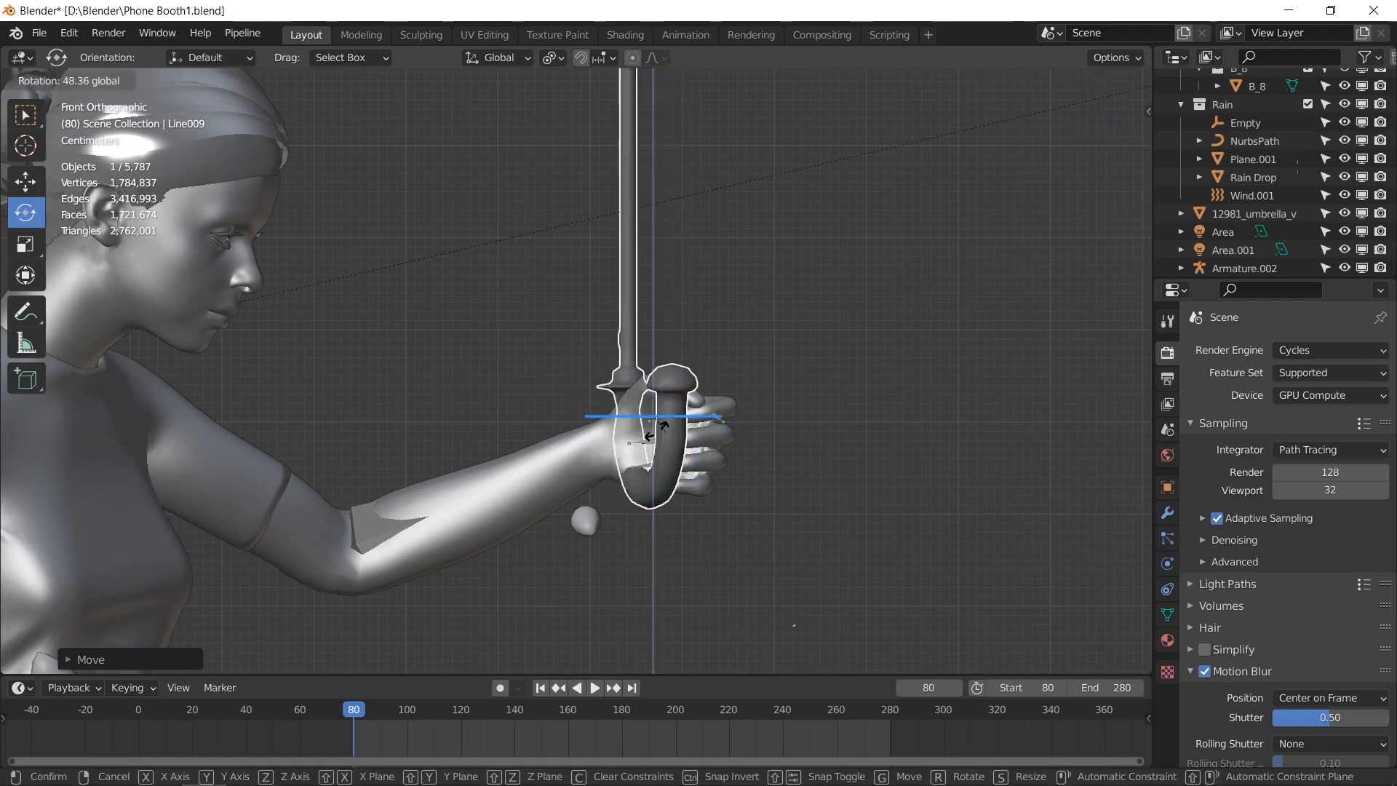
left_click(582, 435)
middle_click_drag(546, 443, 687, 487)
key("g")
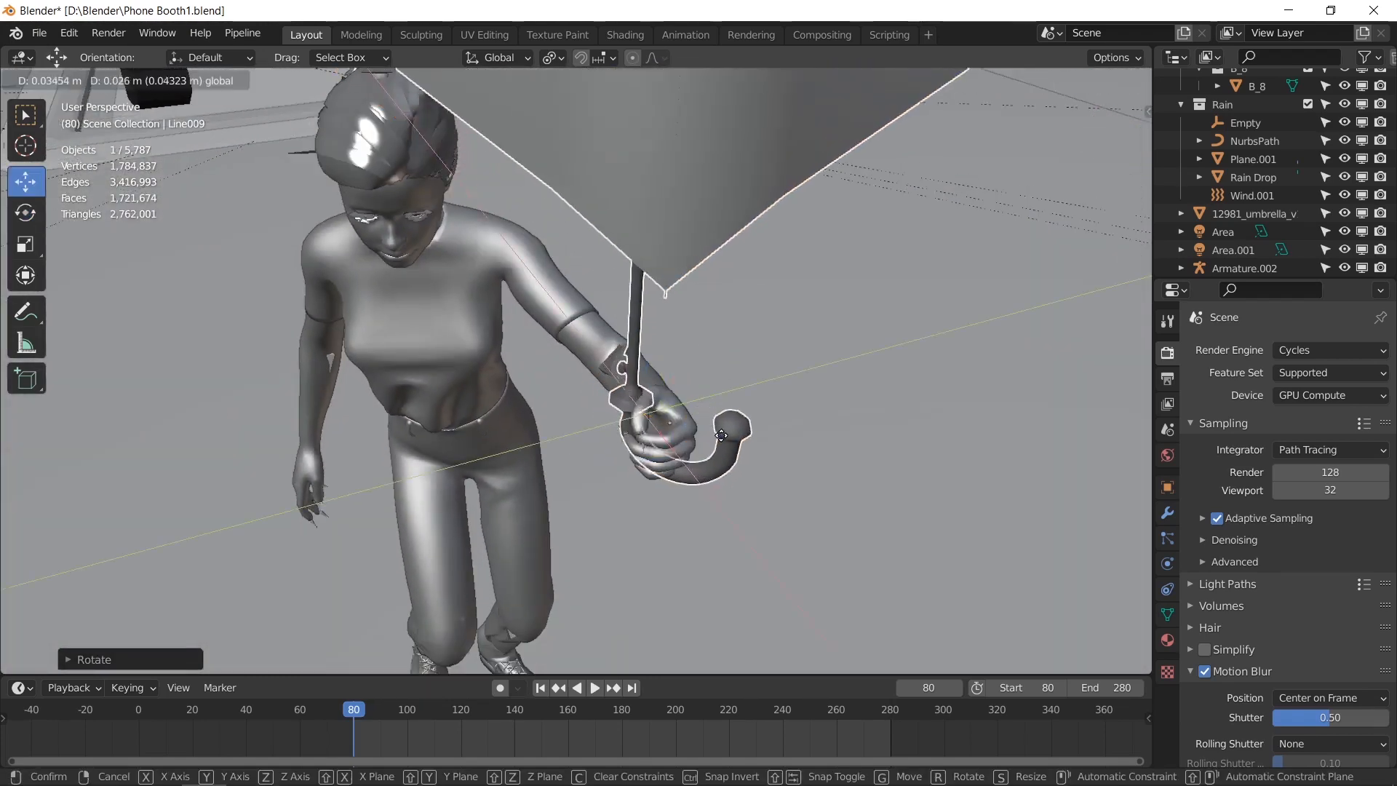
left_click(738, 446)
Step: Turn the grey umbrella about half a turn around Z and move its handle into the woman's fist
middle_click_drag(739, 447, 796, 387)
key("r")
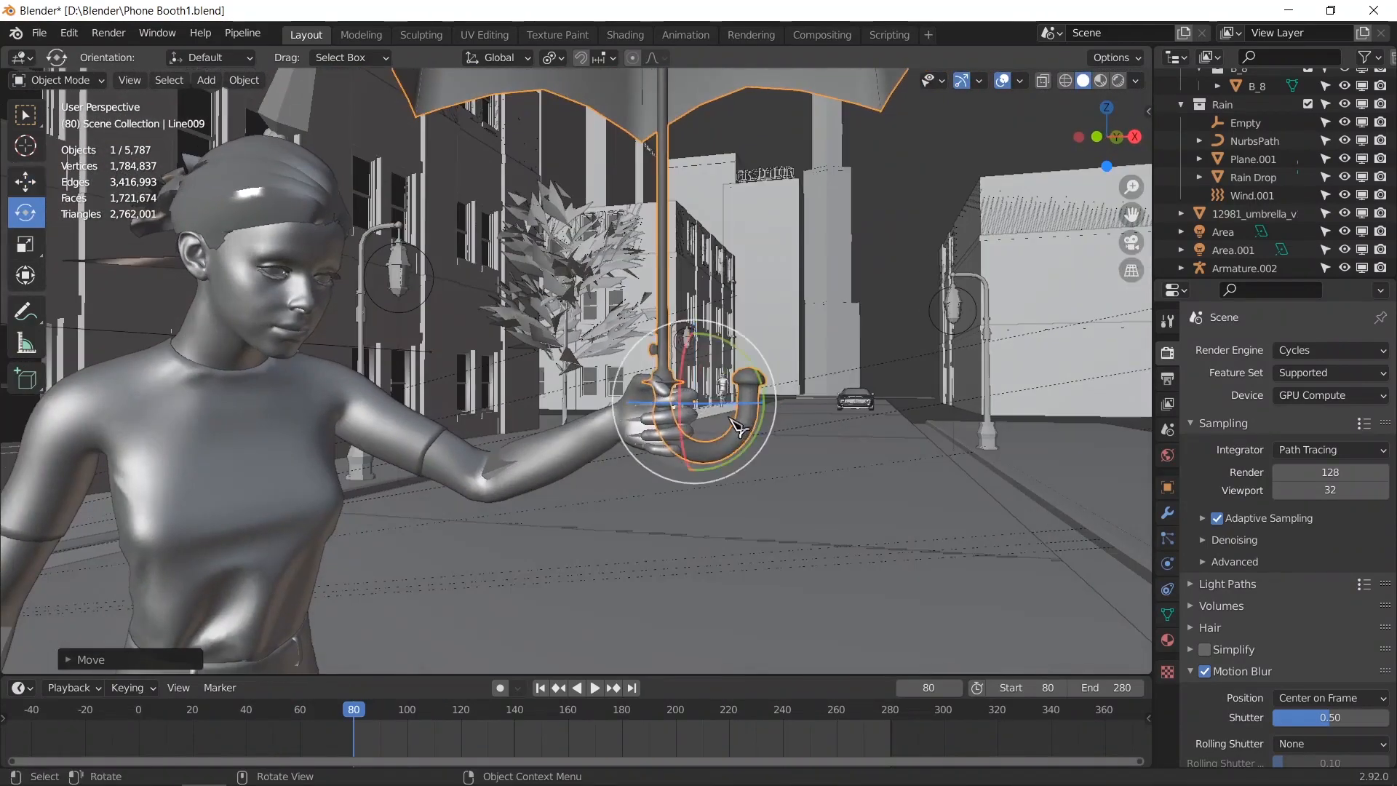
left_click_drag(759, 398, 630, 371)
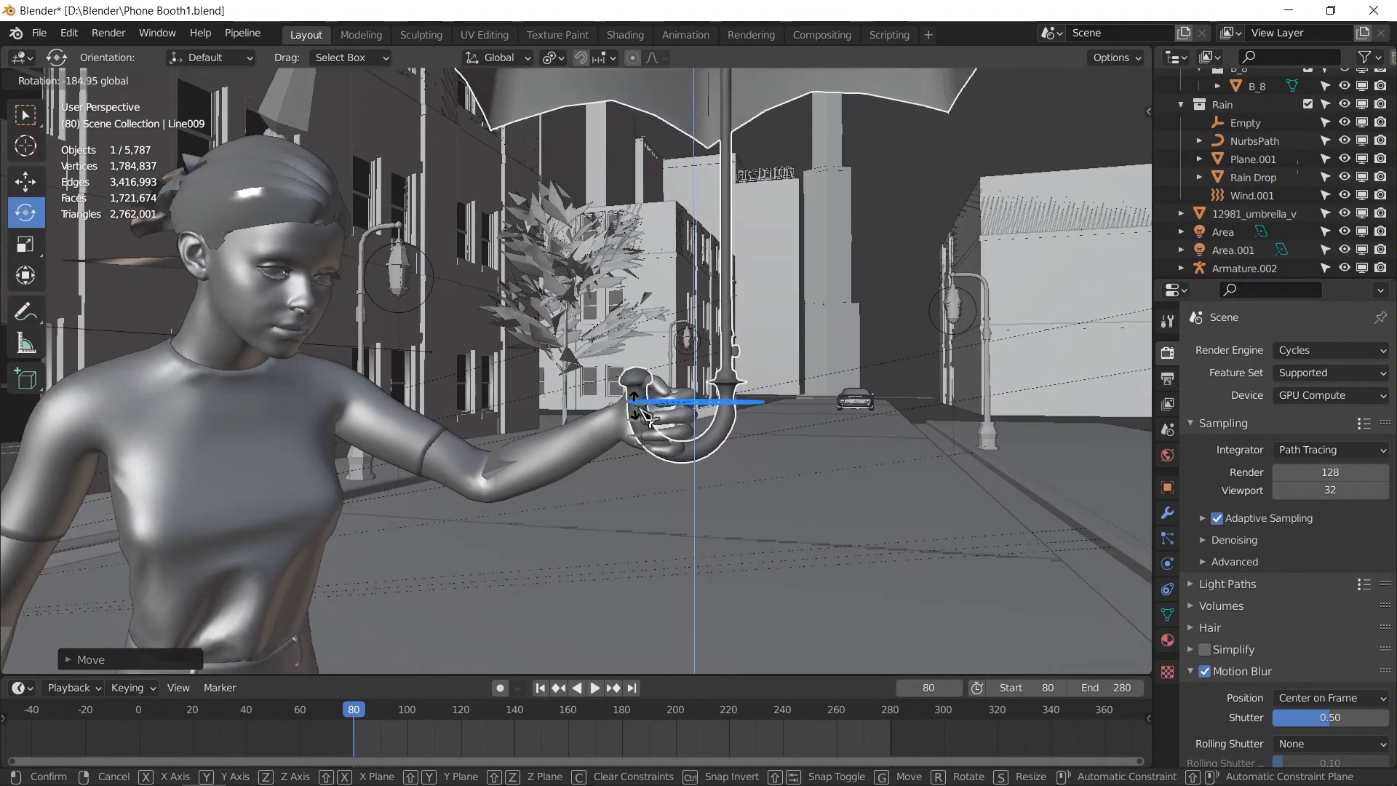
left_click(647, 399)
middle_click_drag(648, 399, 723, 424)
left_click_drag(735, 391, 665, 390)
left_click(678, 409)
scroll(724, 385, "down", 6)
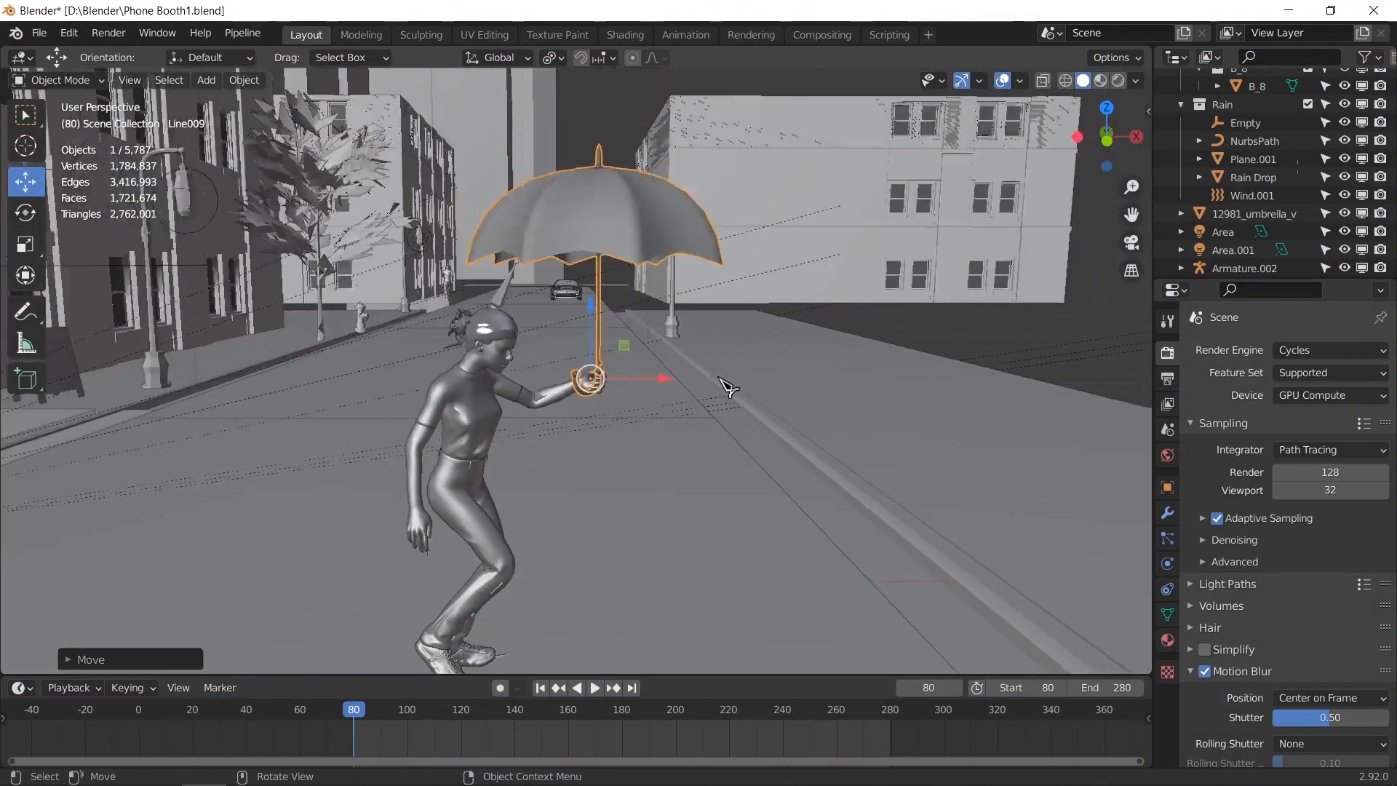
Step: Try a different size for the grey umbrella and undo the scaling
middle_click_drag(569, 406, 614, 413)
key("s")
left_click_drag(615, 416, 631, 435)
middle_click_drag(630, 435, 600, 420)
key("ctrl+z")
Step: Tilt the grey umbrella around Y so its canopy leans back over the woman's head
scroll(599, 386, "up", 3)
key("r")
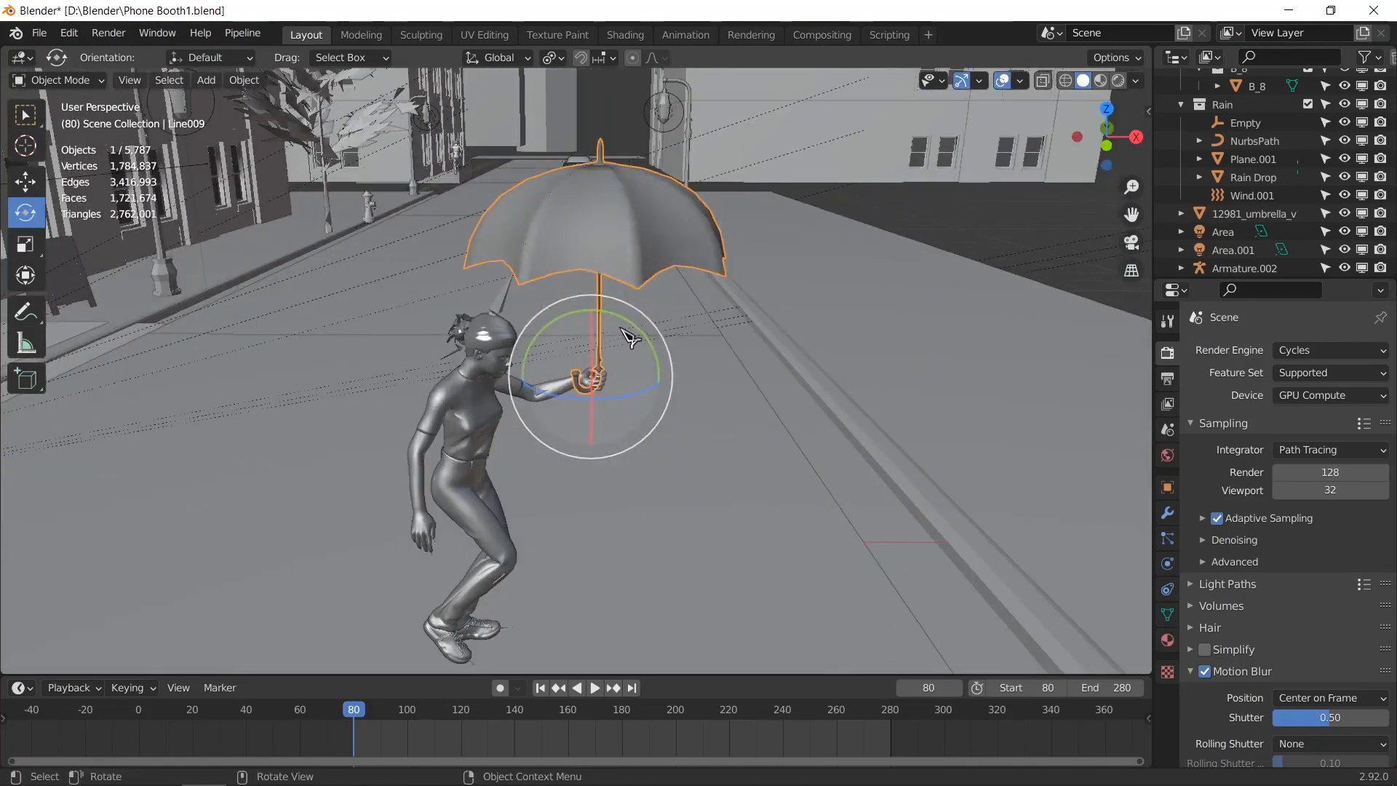
mouse_move(630, 337)
left_mouse_down()
mouse_move(619, 313)
mouse_move(636, 346)
left_mouse_up()
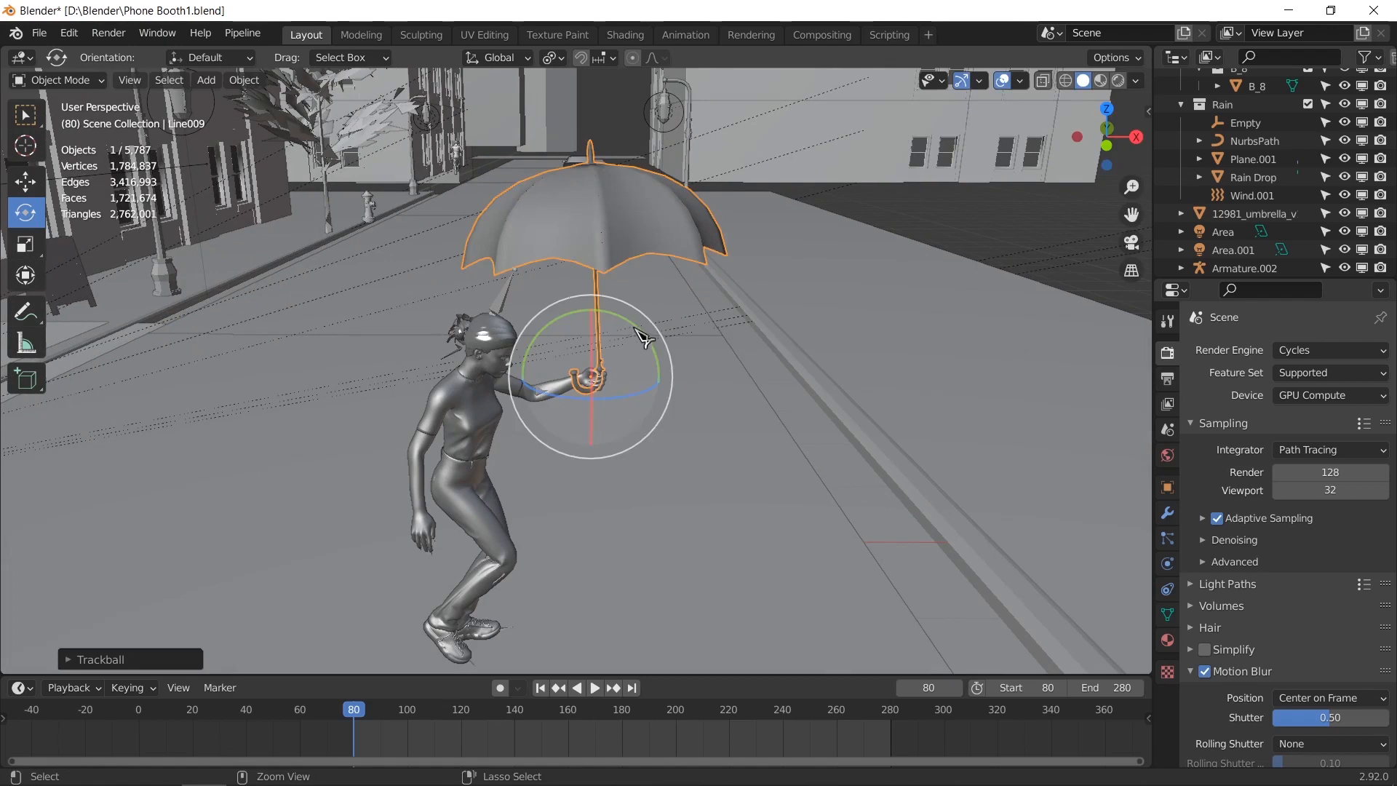
key("r")
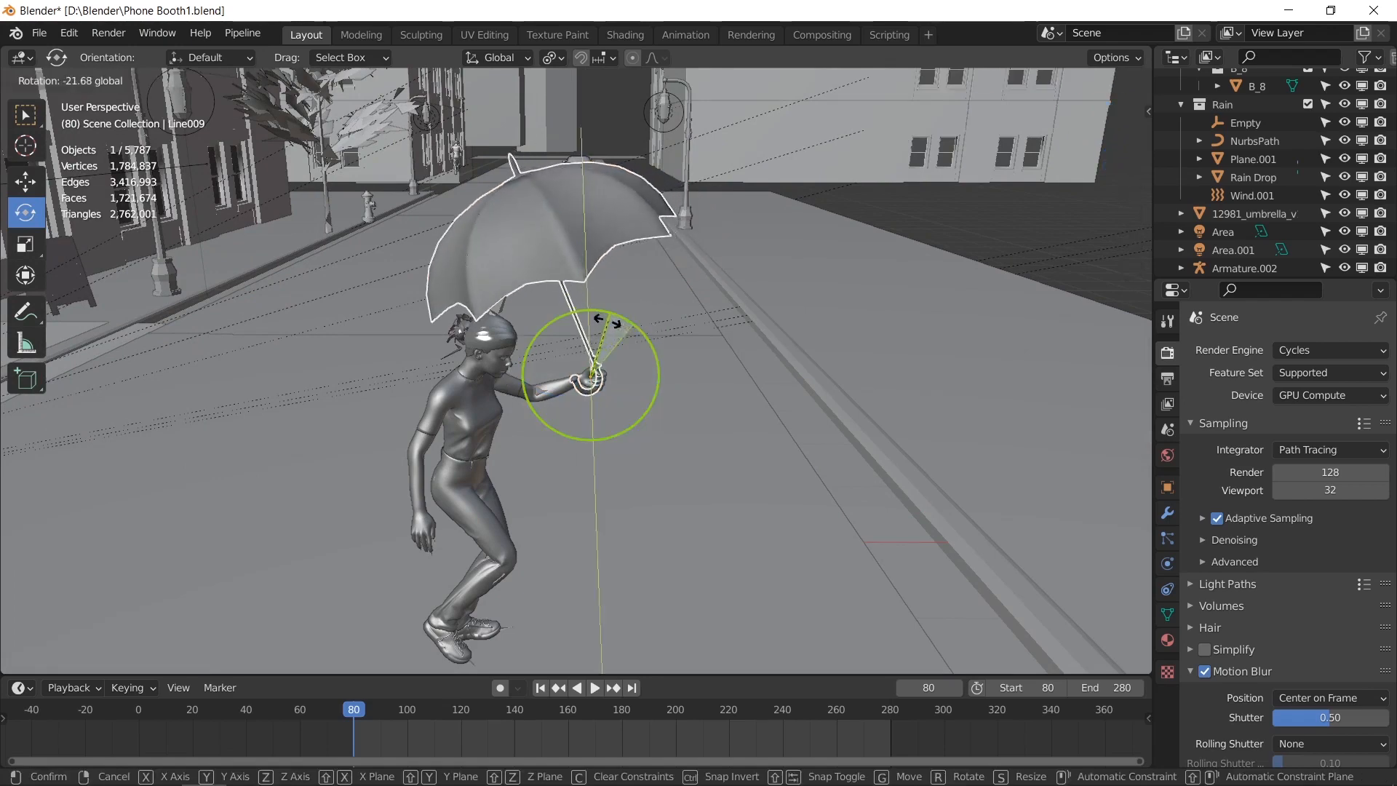
left_click(601, 320)
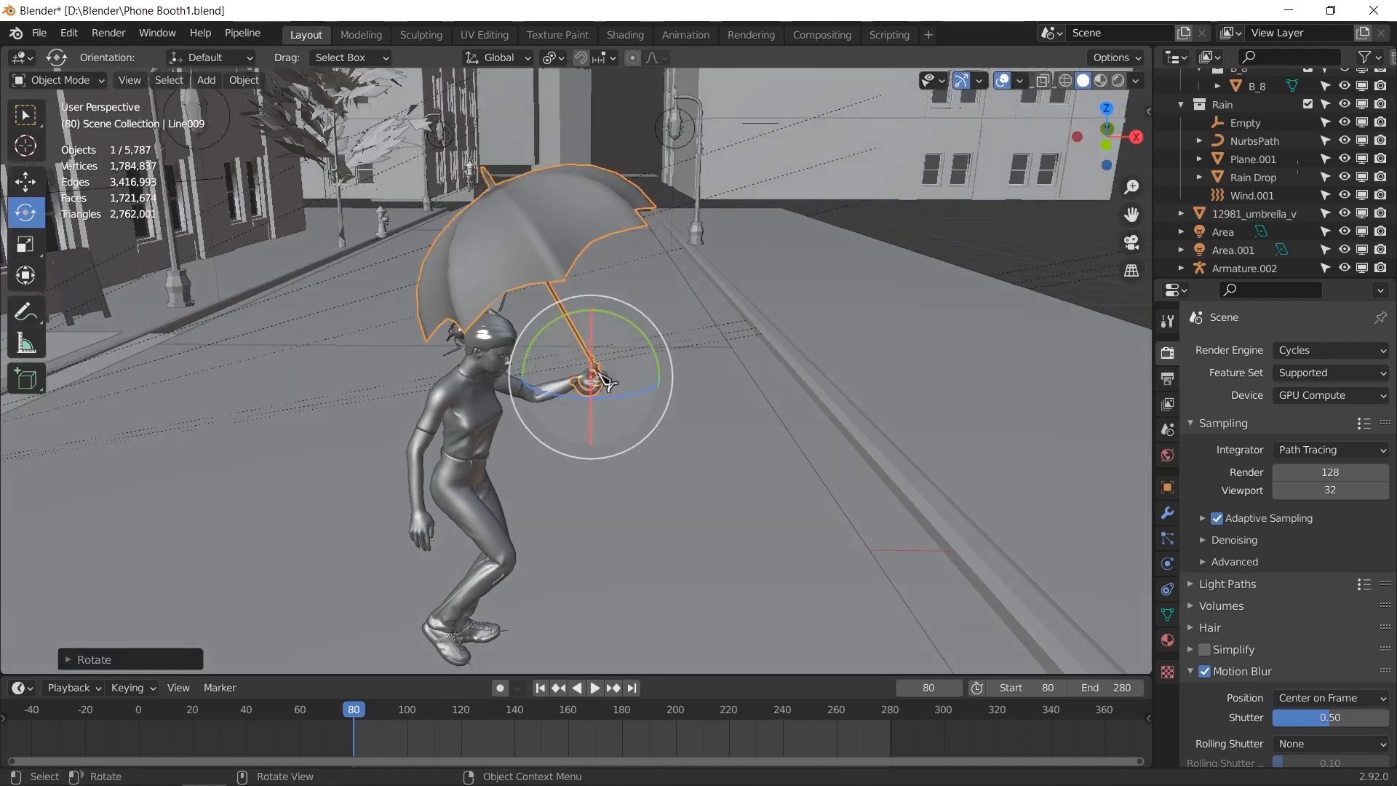
Step: Add a Child Of object constraint to the grey umbrella
middle_click_drag(568, 355, 577, 405)
scroll(577, 405, "up", 8)
left_click(1168, 539)
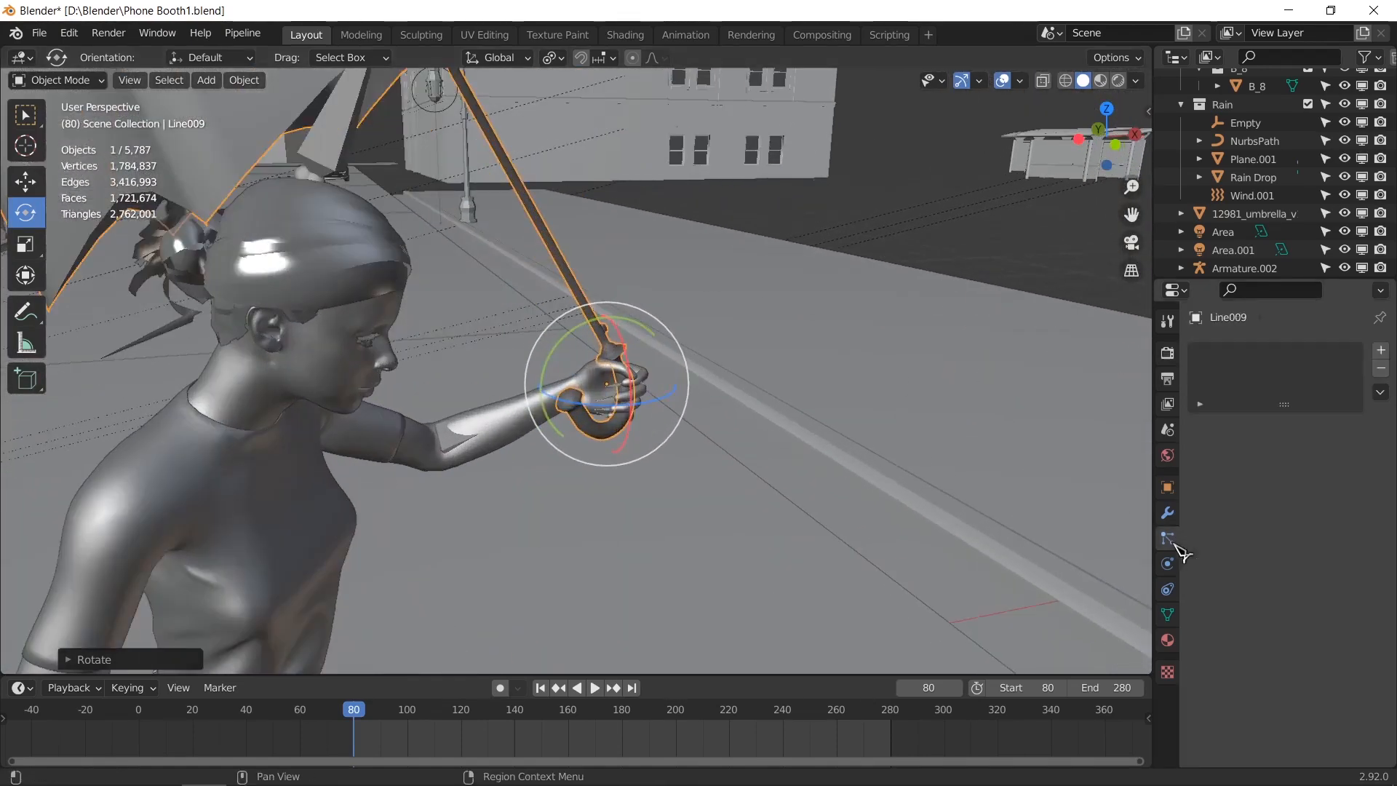
left_click(1168, 563)
left_click(1168, 588)
left_click(1275, 351)
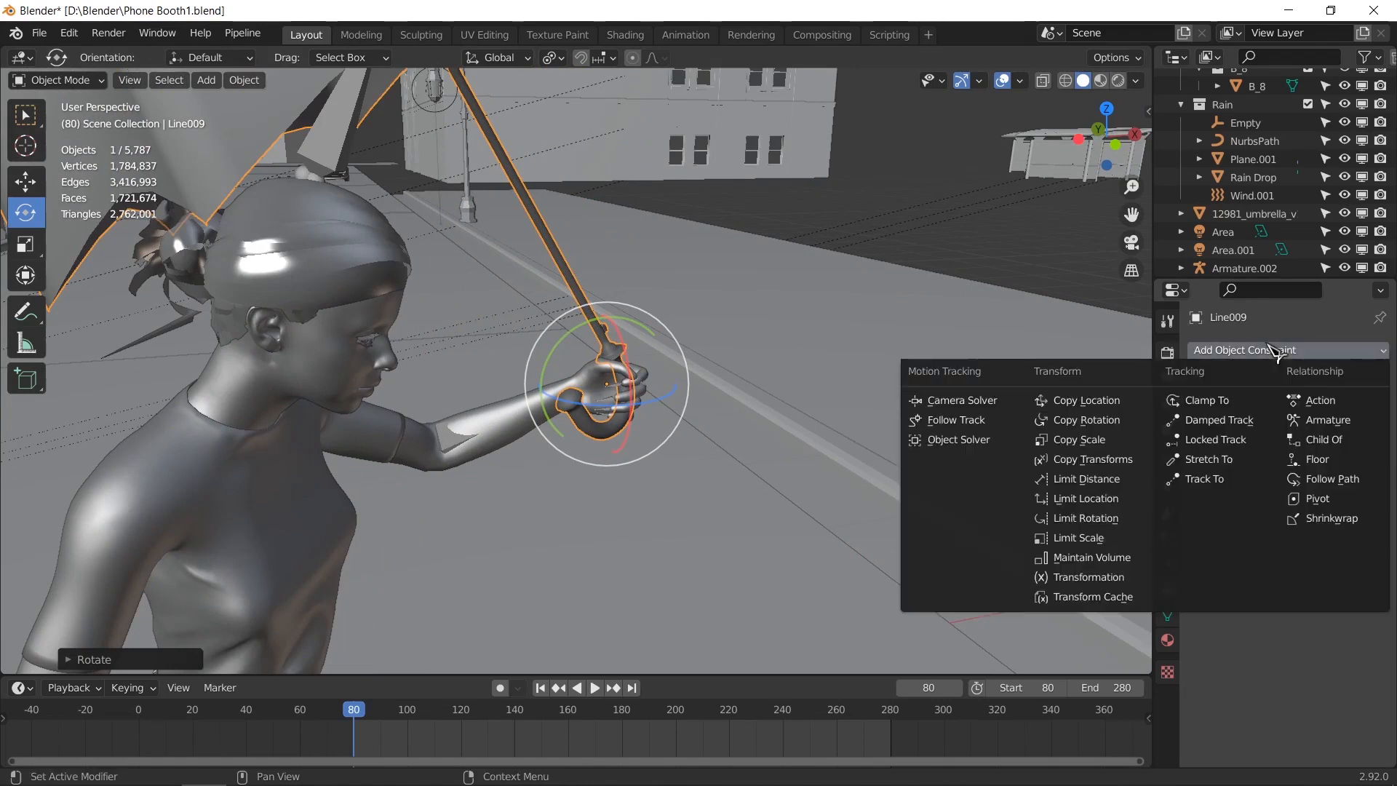
left_click(1324, 439)
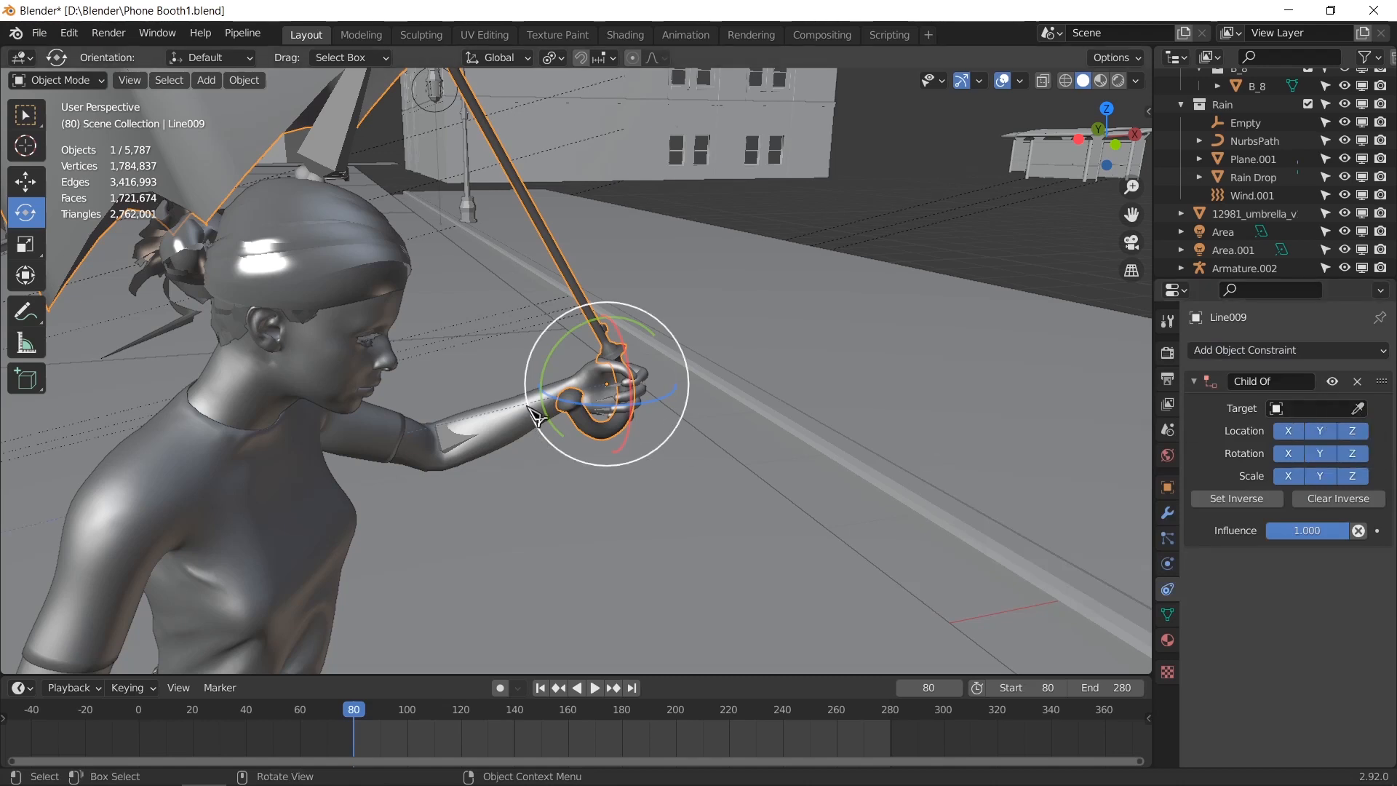
Step: Set the woman's body mesh as the target of the umbrella's Child Of constraint
left_click(530, 409)
left_click(449, 444)
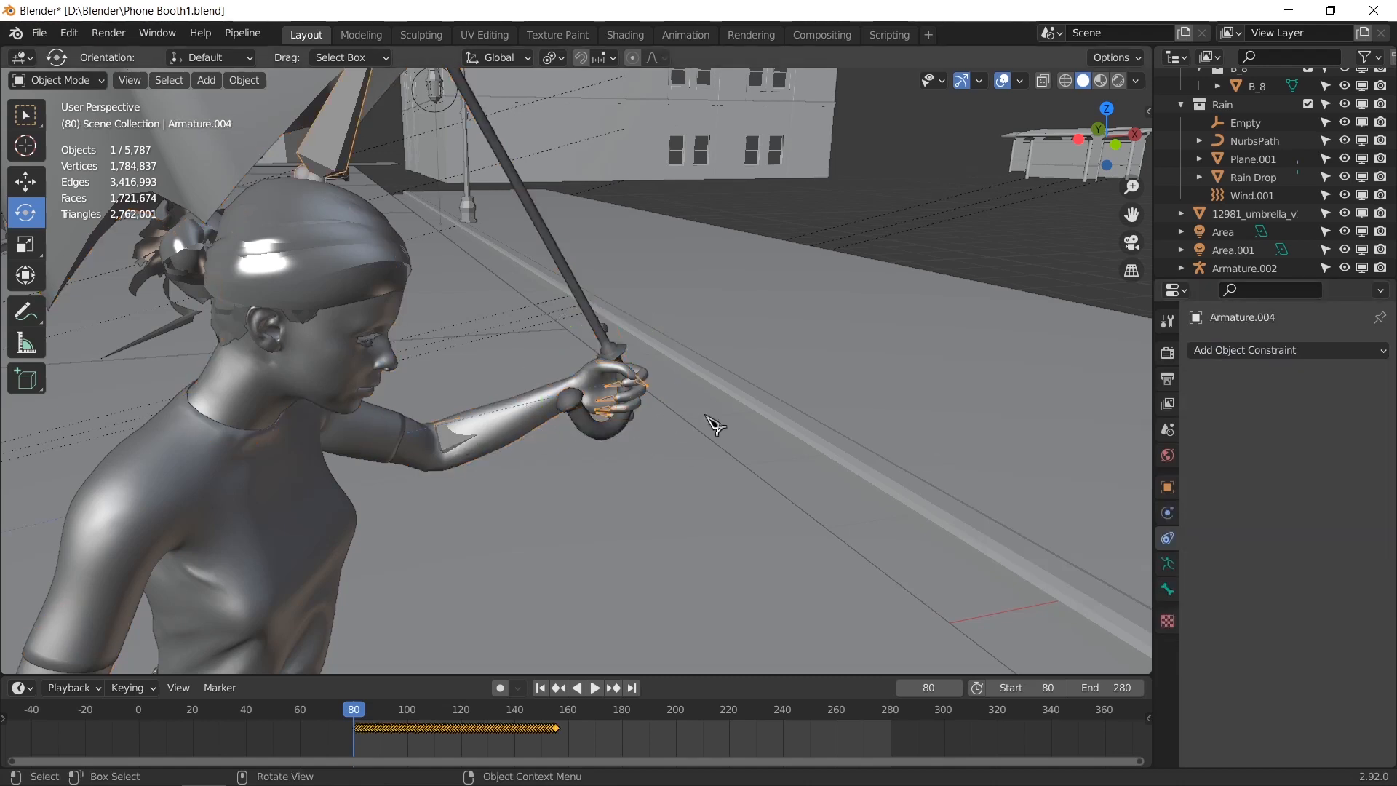
left_click(607, 342)
left_click(1359, 409)
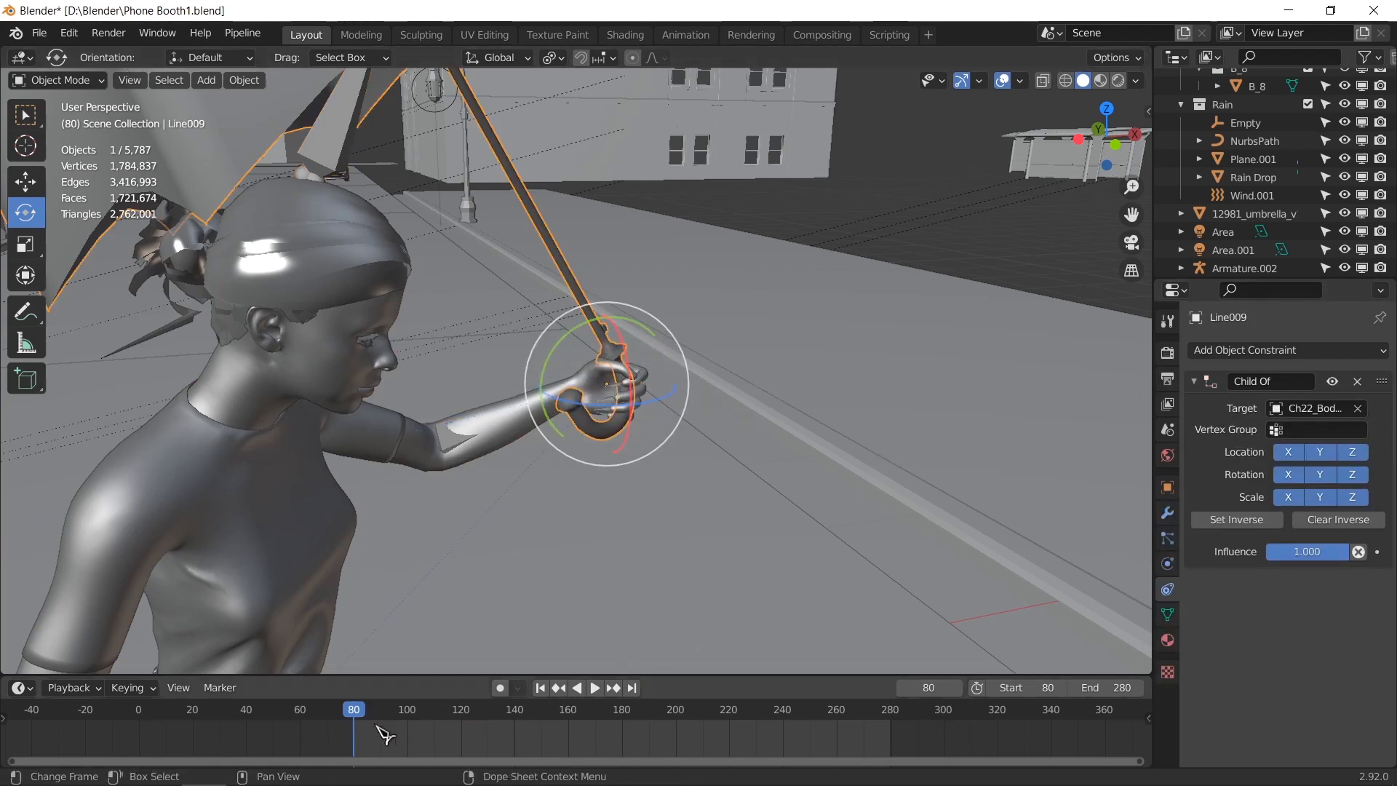
Step: Play and scrub the animation from frame 80 to check whether the umbrella follows the woman
key("space")
left_click_drag(386, 720, 366, 721)
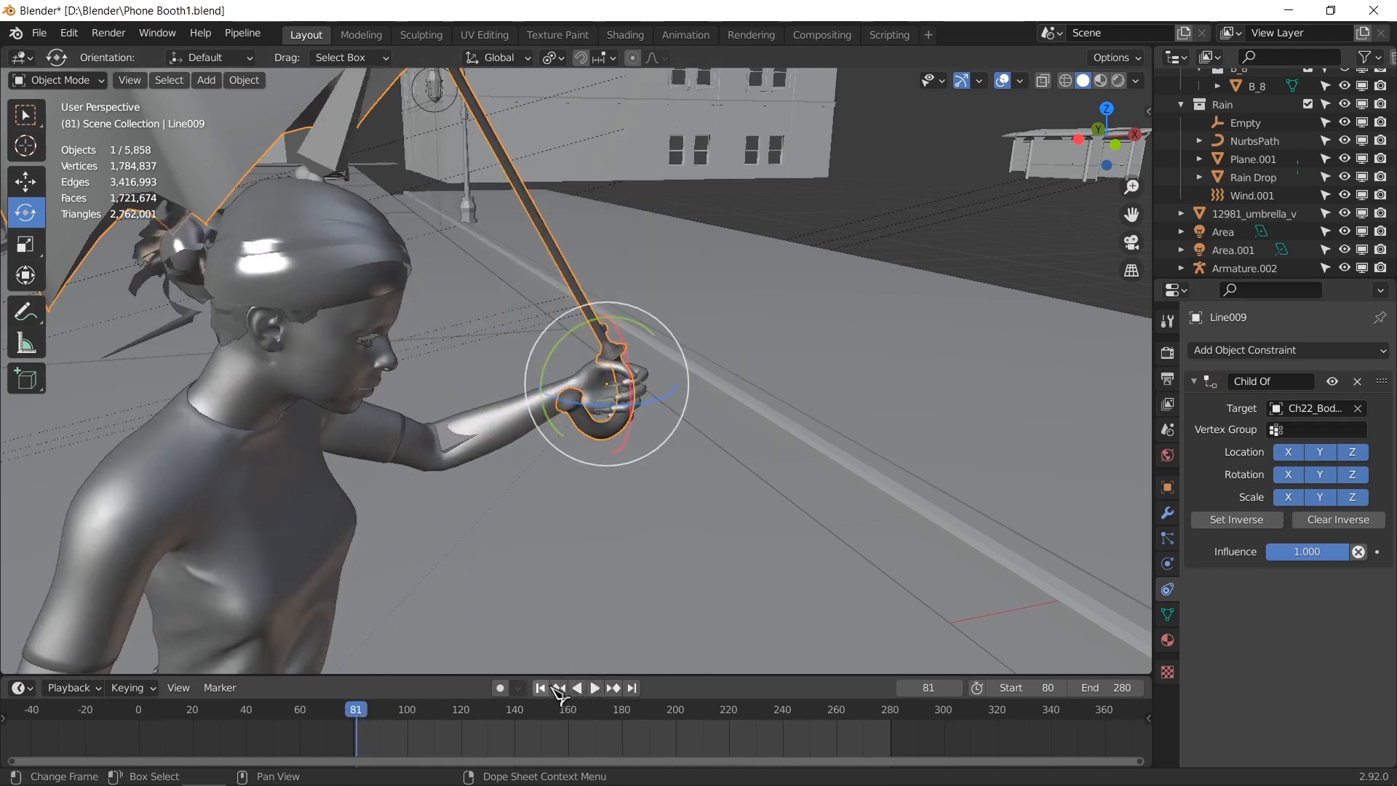
key("Escape")
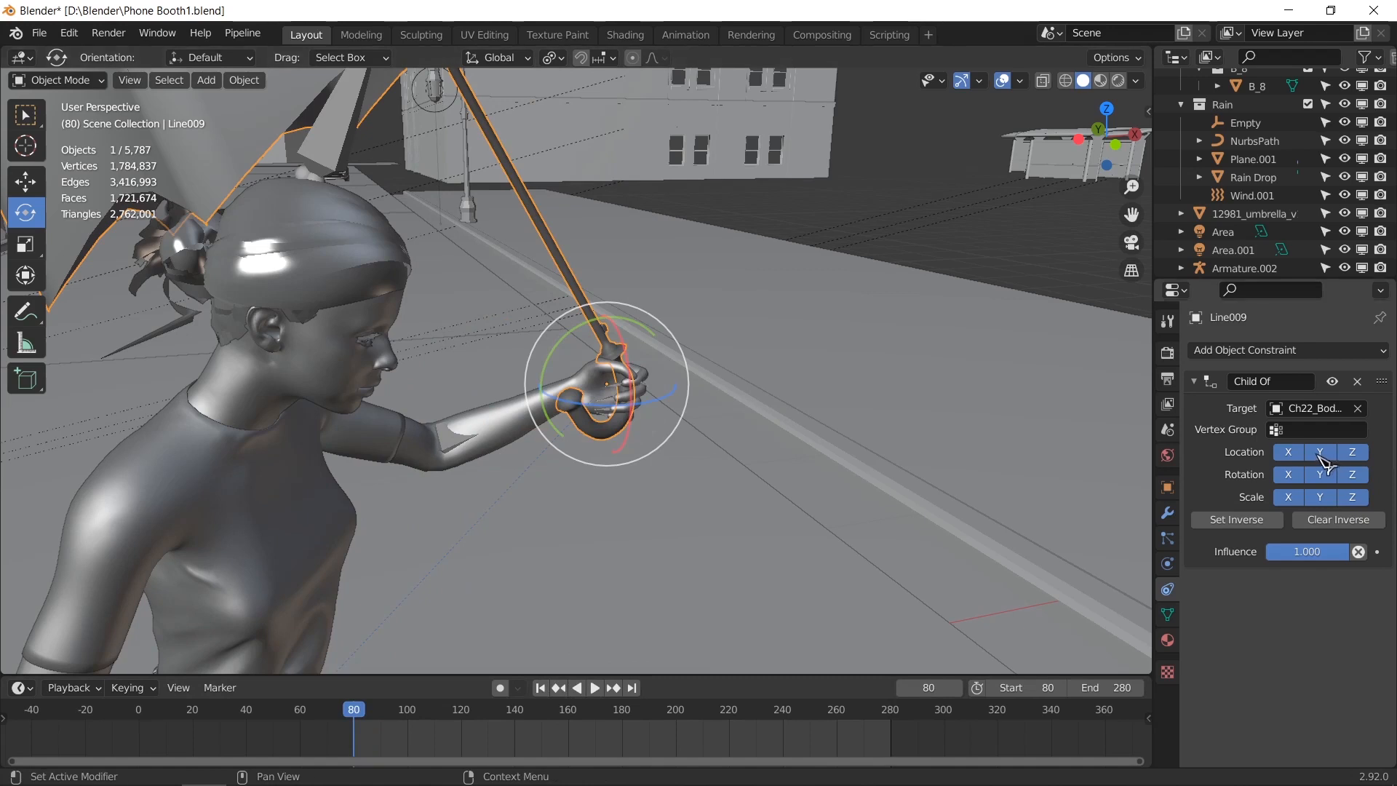
Step: Bind the grey umbrella's Child Of constraint to the mixamorig2:LeftHand vertex group with its inverse set, and scrub to frame 143
left_click(1338, 430)
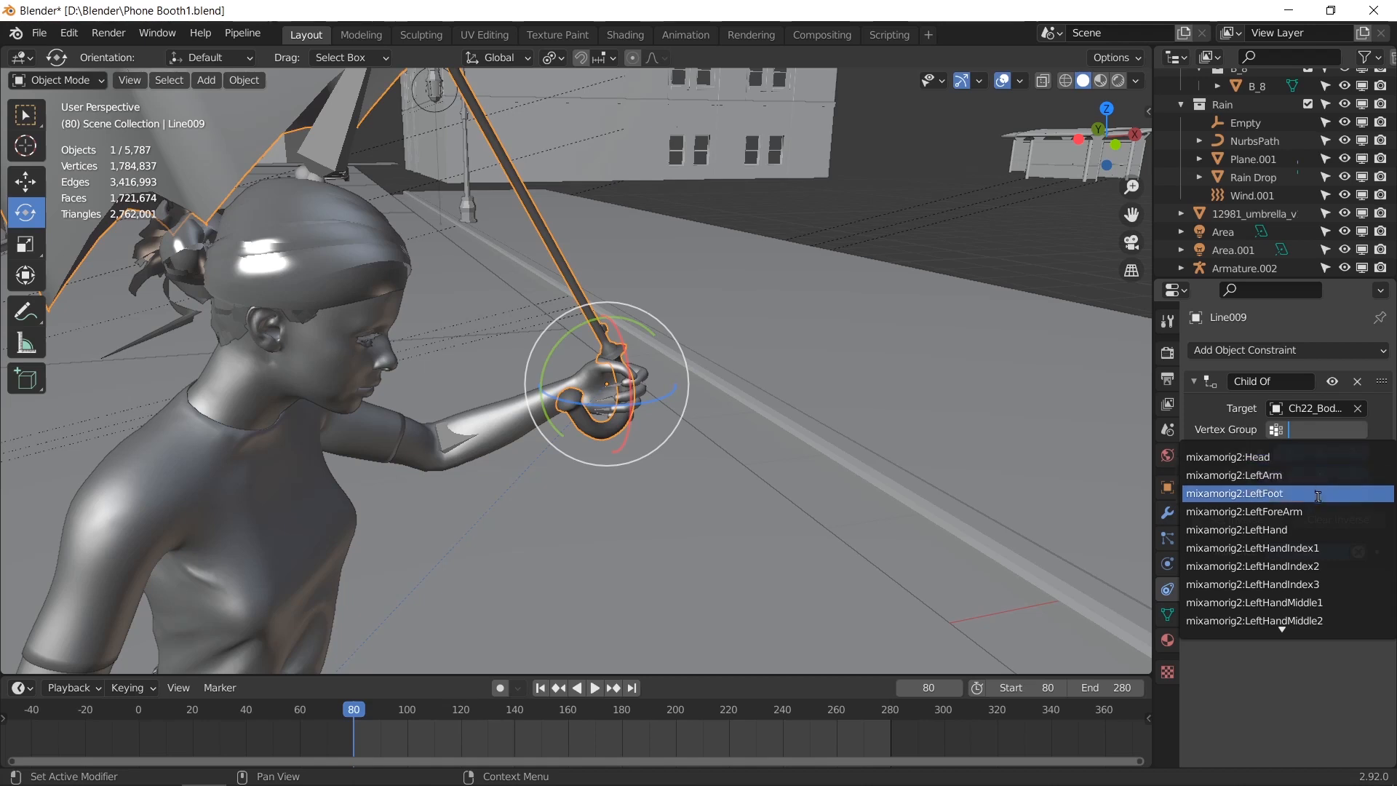
left_click(1331, 530)
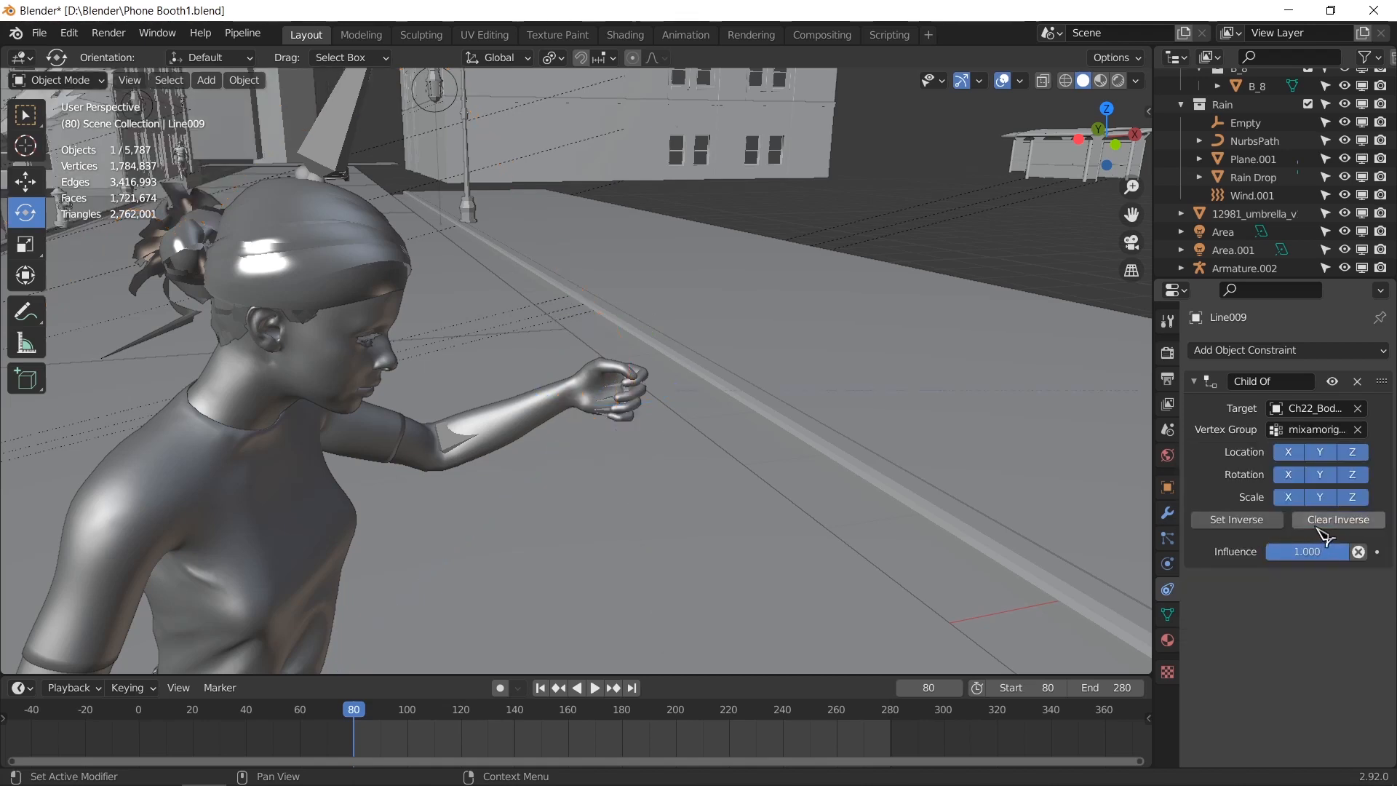
left_click(1262, 522)
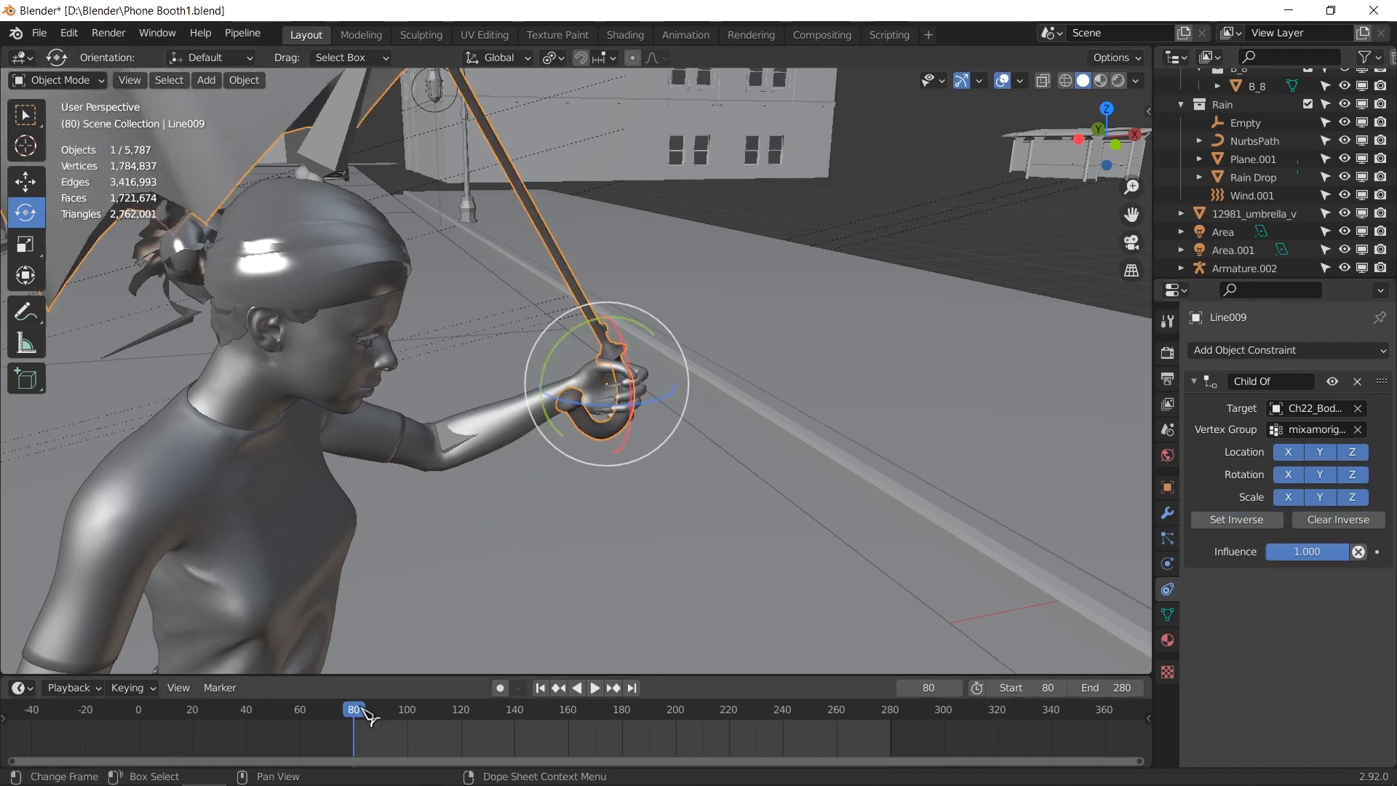
left_click_drag(353, 712, 522, 711)
Step: Select the black umbrella lying outside the street and move it horizontally in top view to beside the man on the sidewalk
scroll(460, 593, "down", 6)
scroll(619, 483, "down", 14)
middle_click_drag(876, 426, 837, 426)
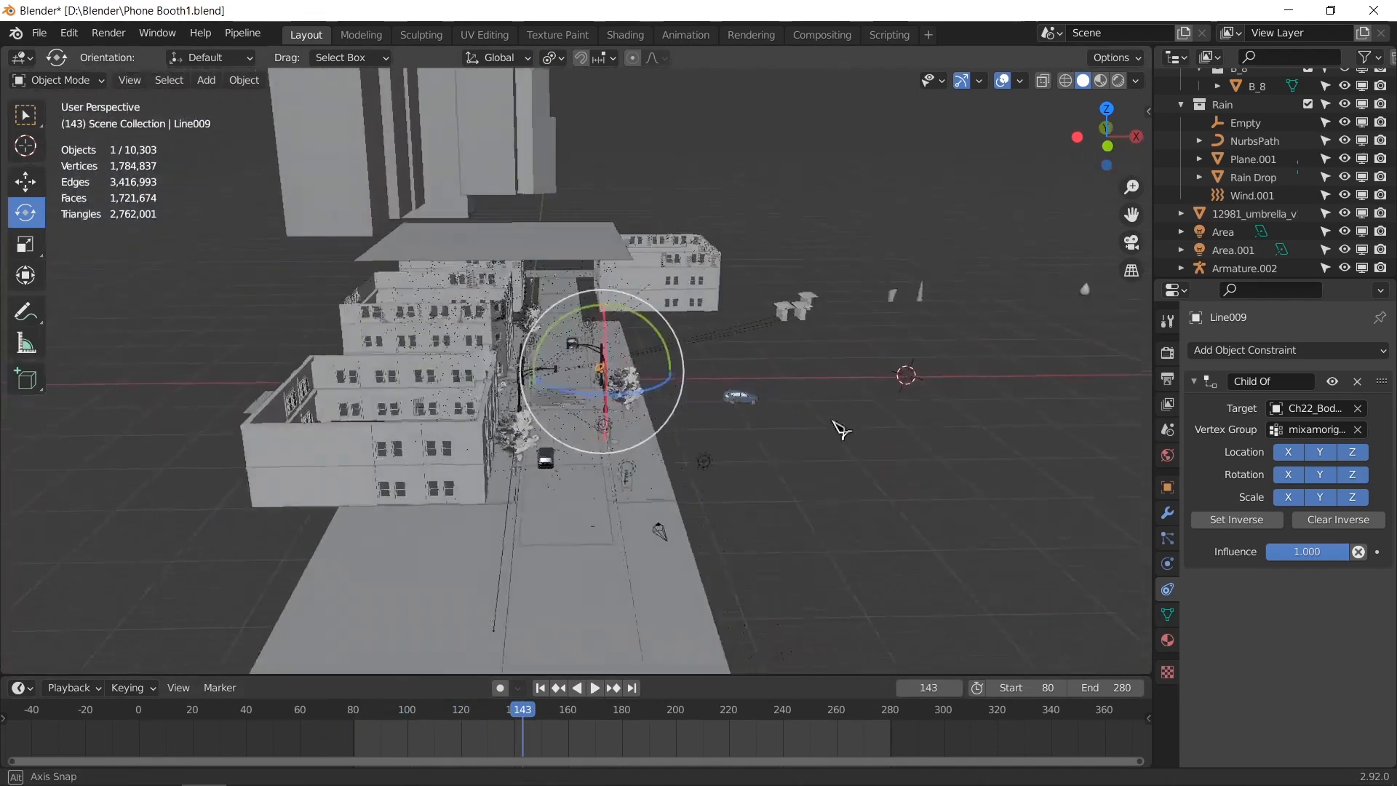
scroll(1030, 411, "up", 5)
middle_click_drag(1029, 411, 555, 411, "shift")
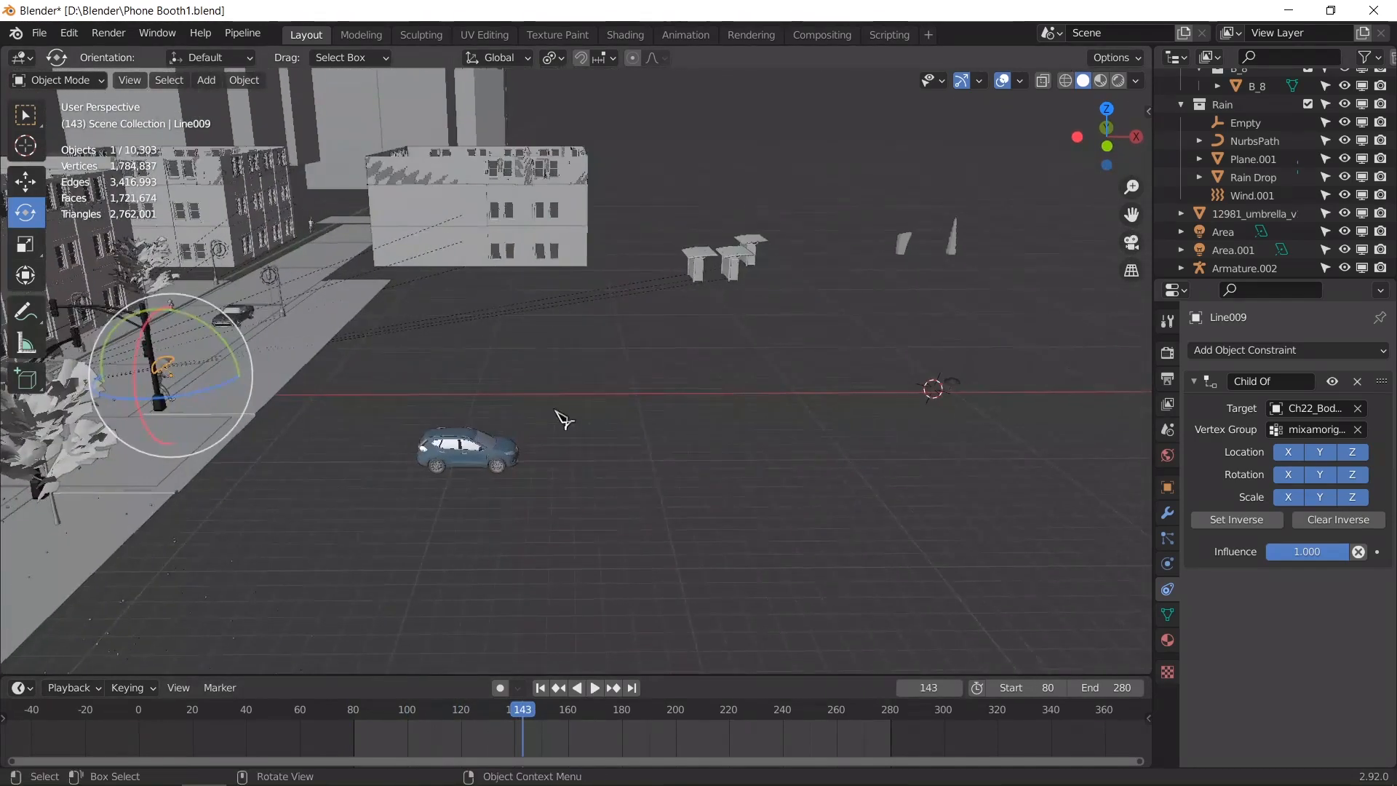
left_click(971, 390)
key("KP_7")
key("shift+space")
key("g")
scroll(964, 393, "down", 4)
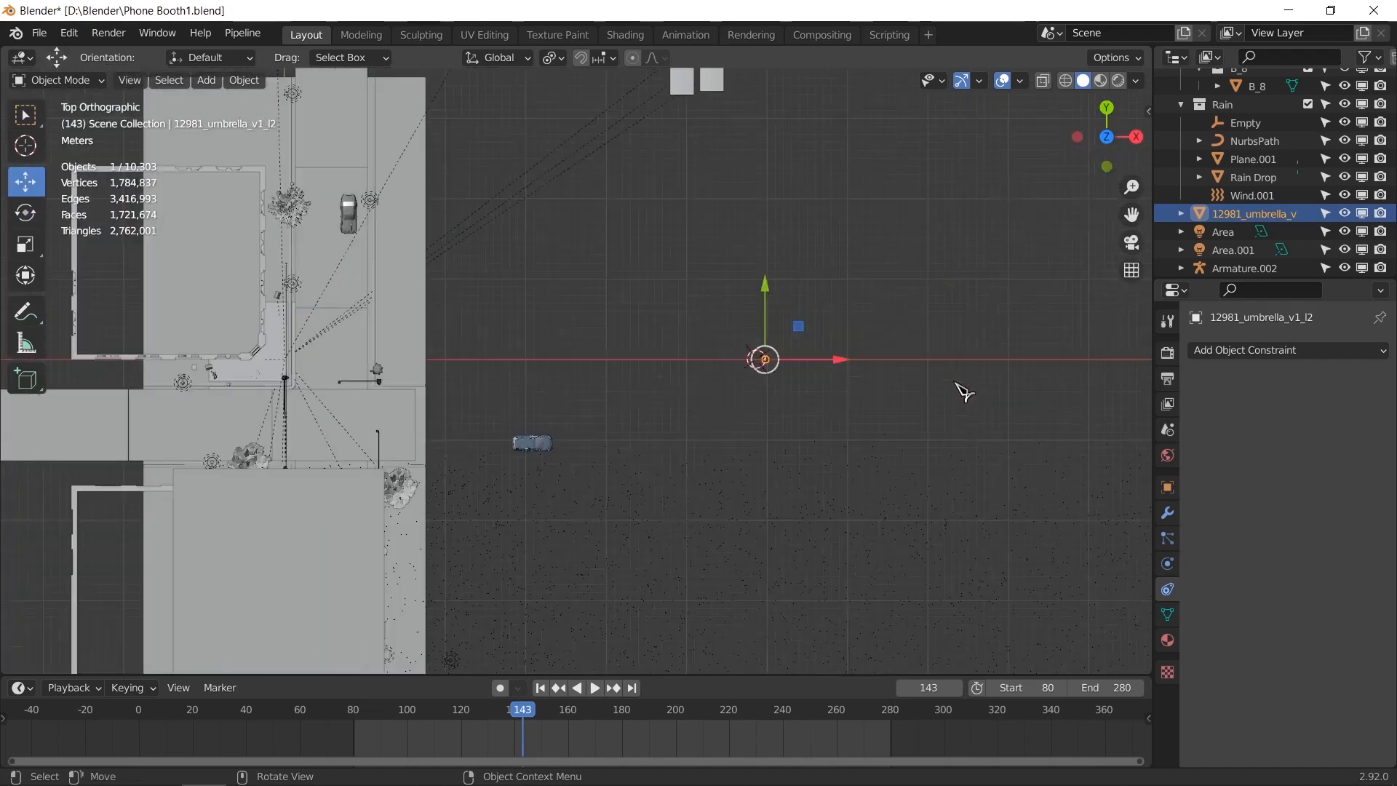
left_click_drag(800, 326, 243, 342)
scroll(211, 374, "up", 6)
middle_click_drag(335, 397, 489, 321)
key("KP_Decimal")
scroll(514, 285, "up", 5)
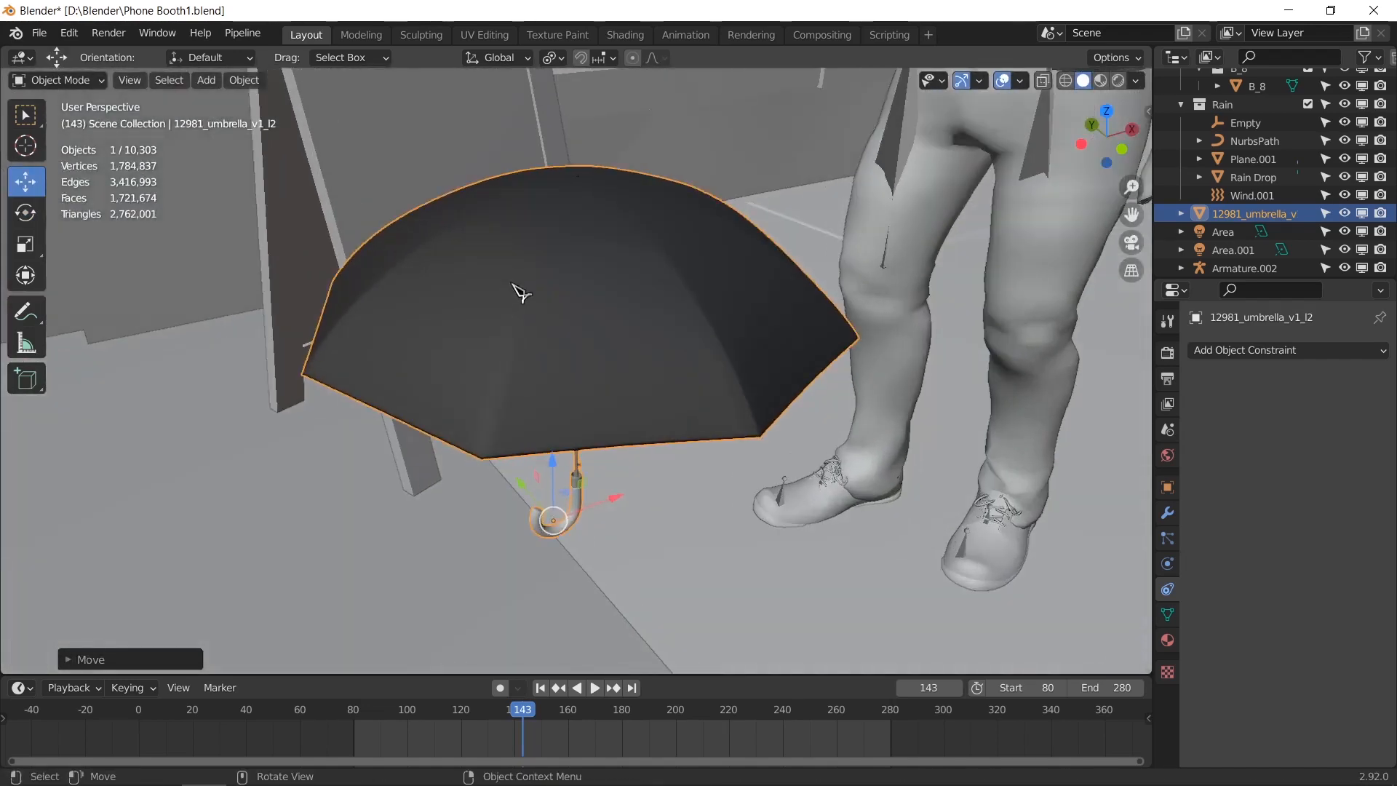
Step: Raise the black umbrella to about the man's hand height and scale it up to suit his size
scroll(557, 329, "down", 6)
scroll(582, 305, "up", 2)
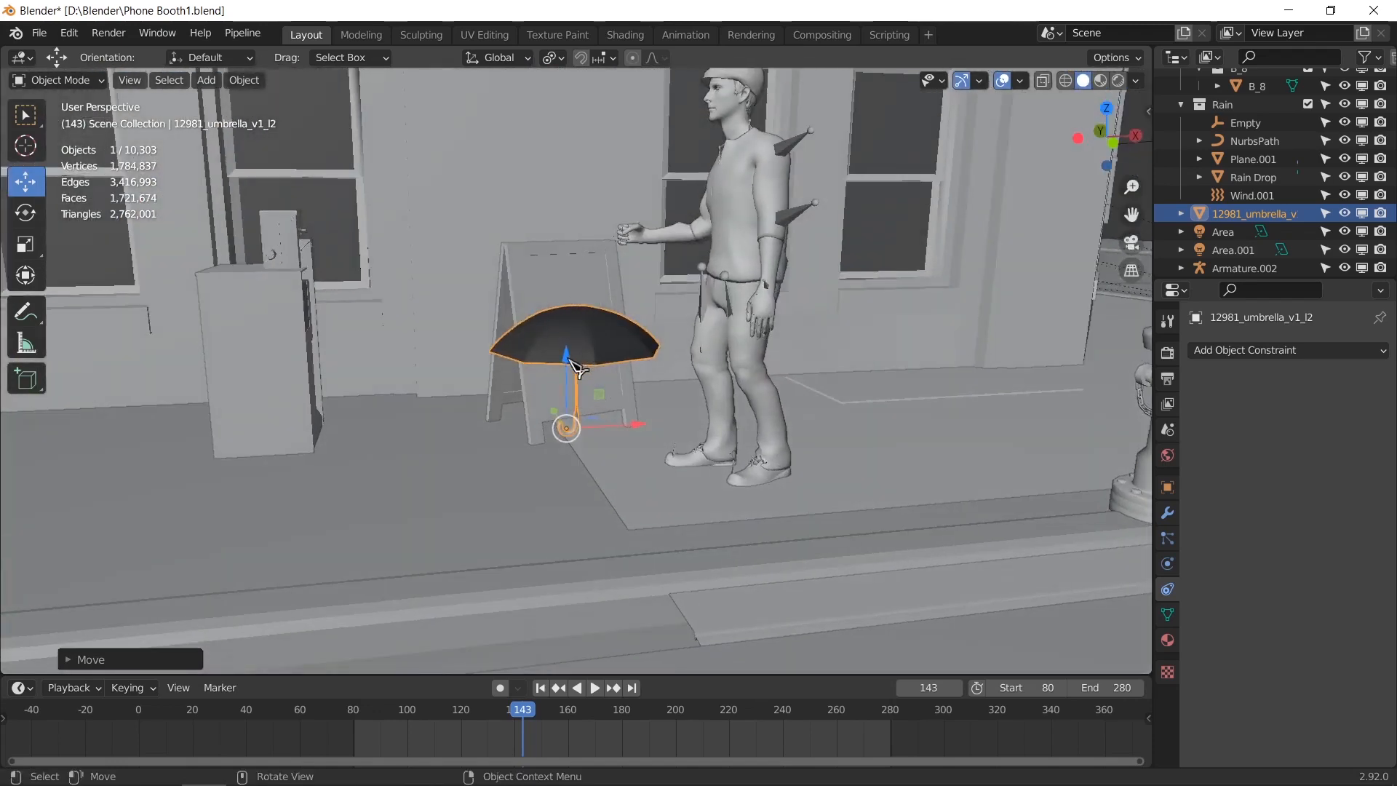
left_click_drag(569, 360, 570, 196)
middle_click_drag(633, 297, 526, 343, "shift")
scroll(502, 353, "up", 2)
key("s")
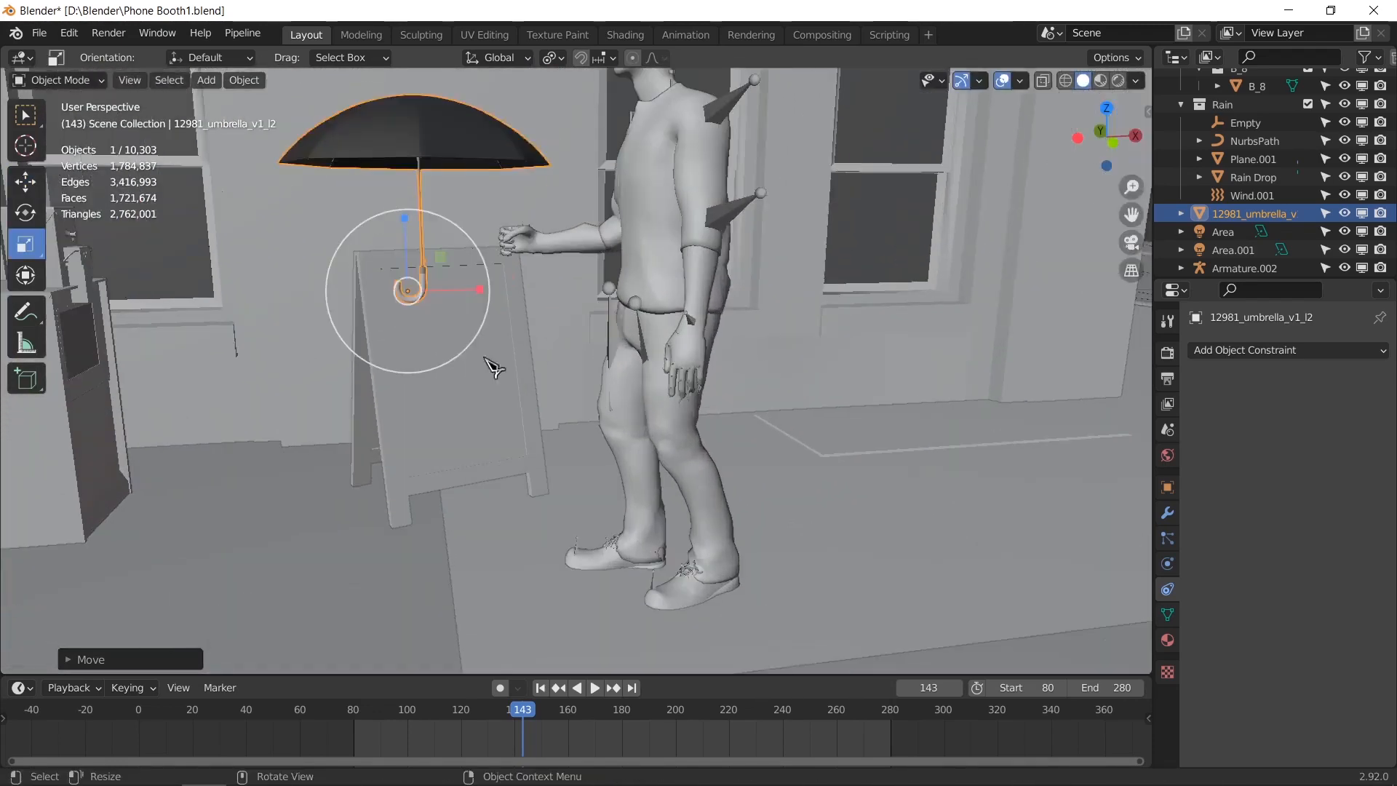
left_click_drag(452, 339, 494, 365)
middle_click_drag(537, 276, 510, 361, "shift")
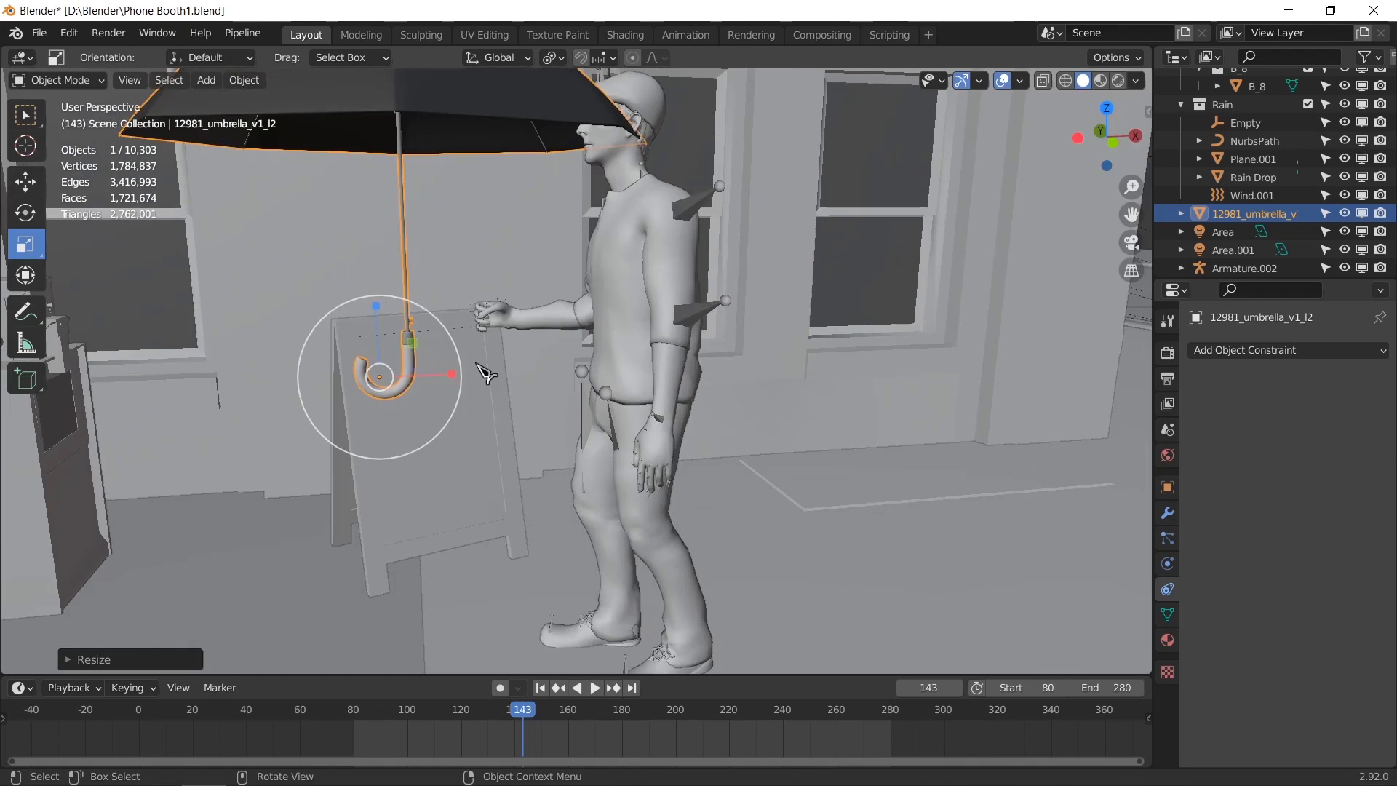
Step: Align the black umbrella's shaft with the man's raised hand in a see-through top view
key("KP_7")
key("alt+z")
scroll(505, 379, "up", 5)
key("g")
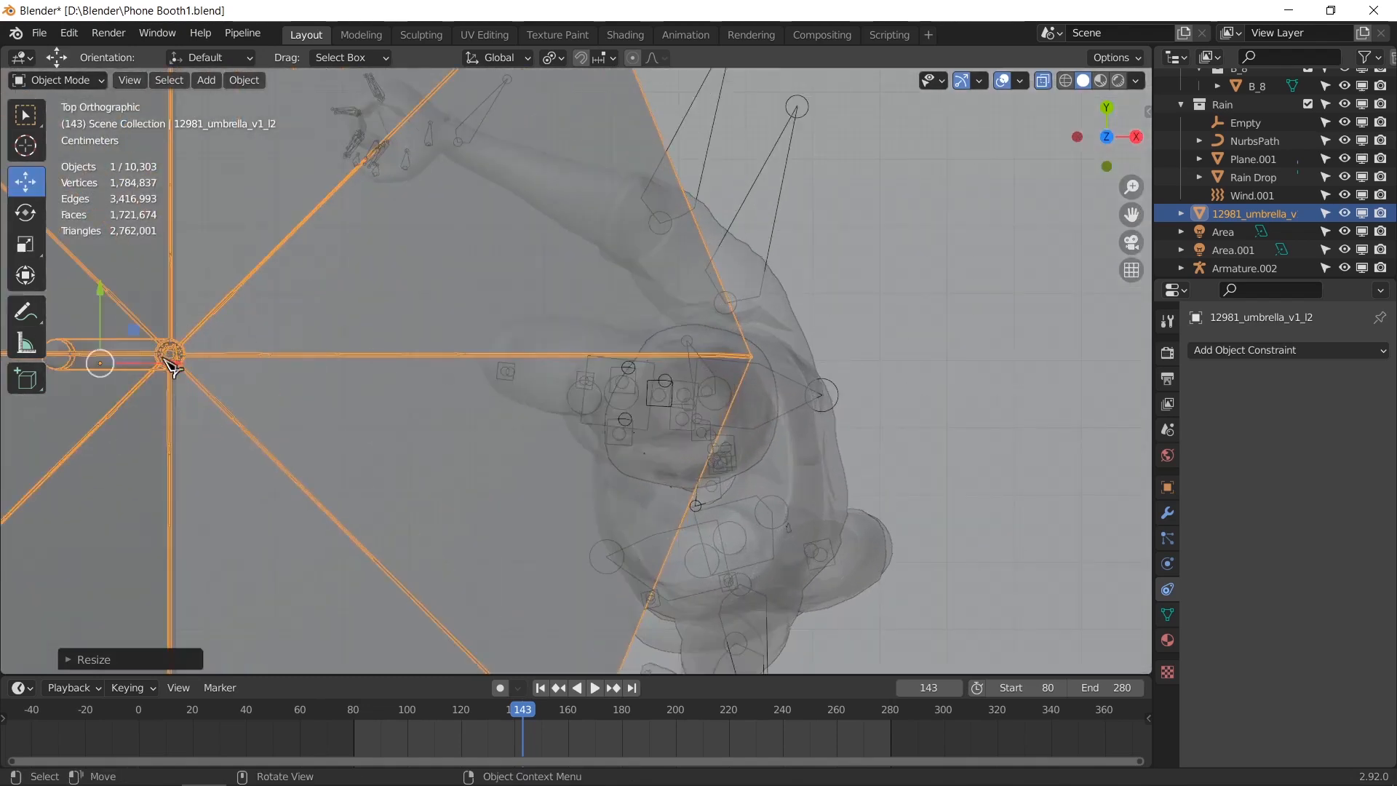
left_click_drag(136, 331, 344, 187)
middle_click_drag(412, 204, 470, 374, "shift")
scroll(467, 368, "up", 1)
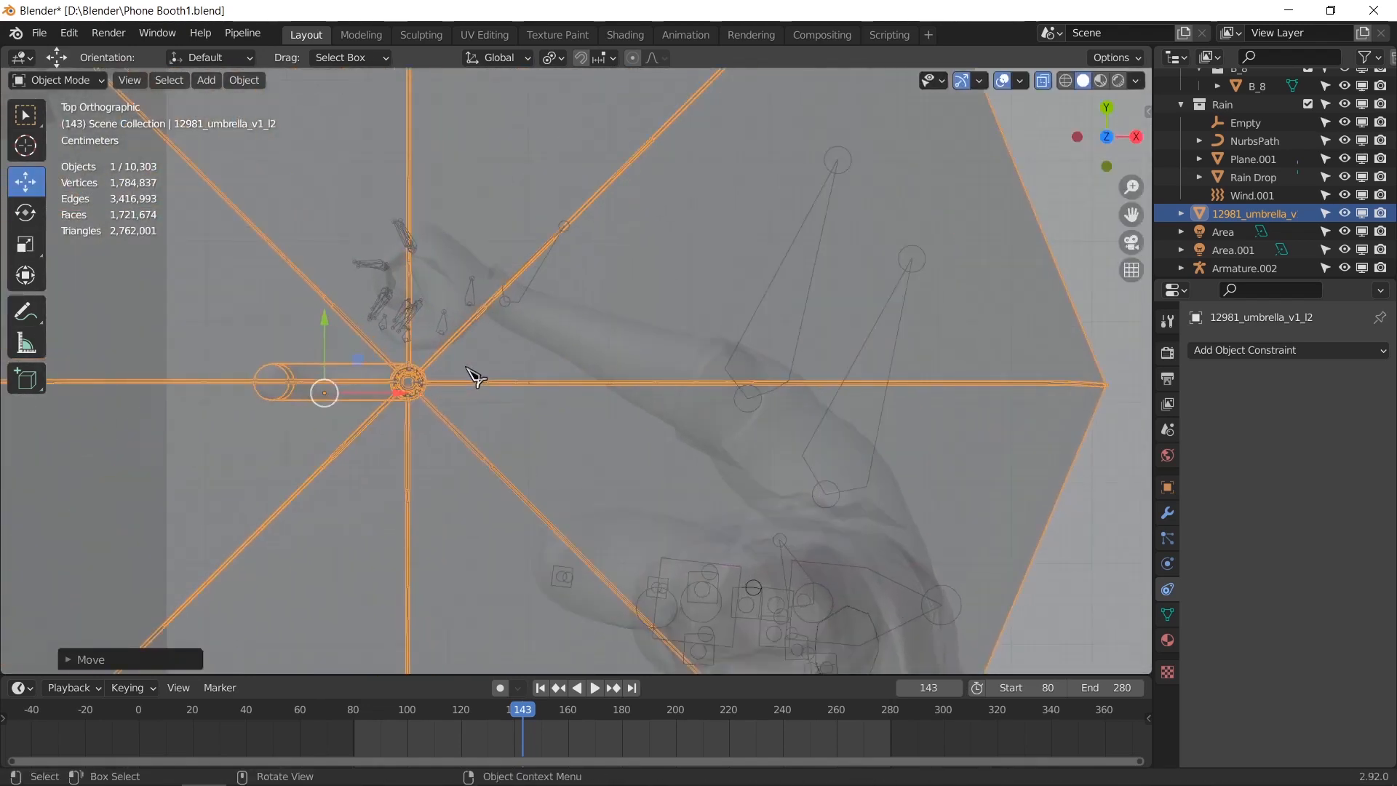
scroll(474, 377, "down", 3)
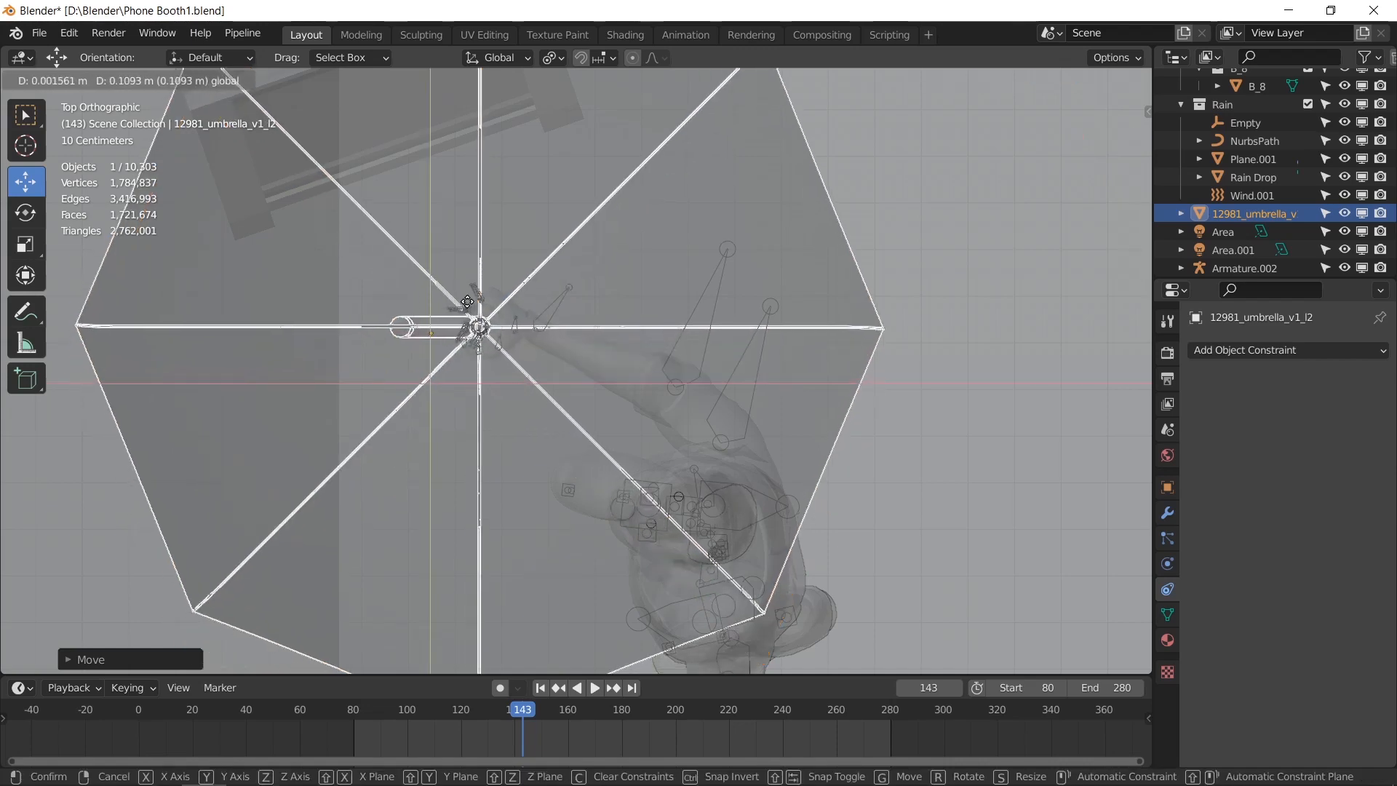
mouse_move(478, 369)
middle_mouse_down()
mouse_move(555, 290)
mouse_move(582, 285)
middle_mouse_up()
key("alt+z")
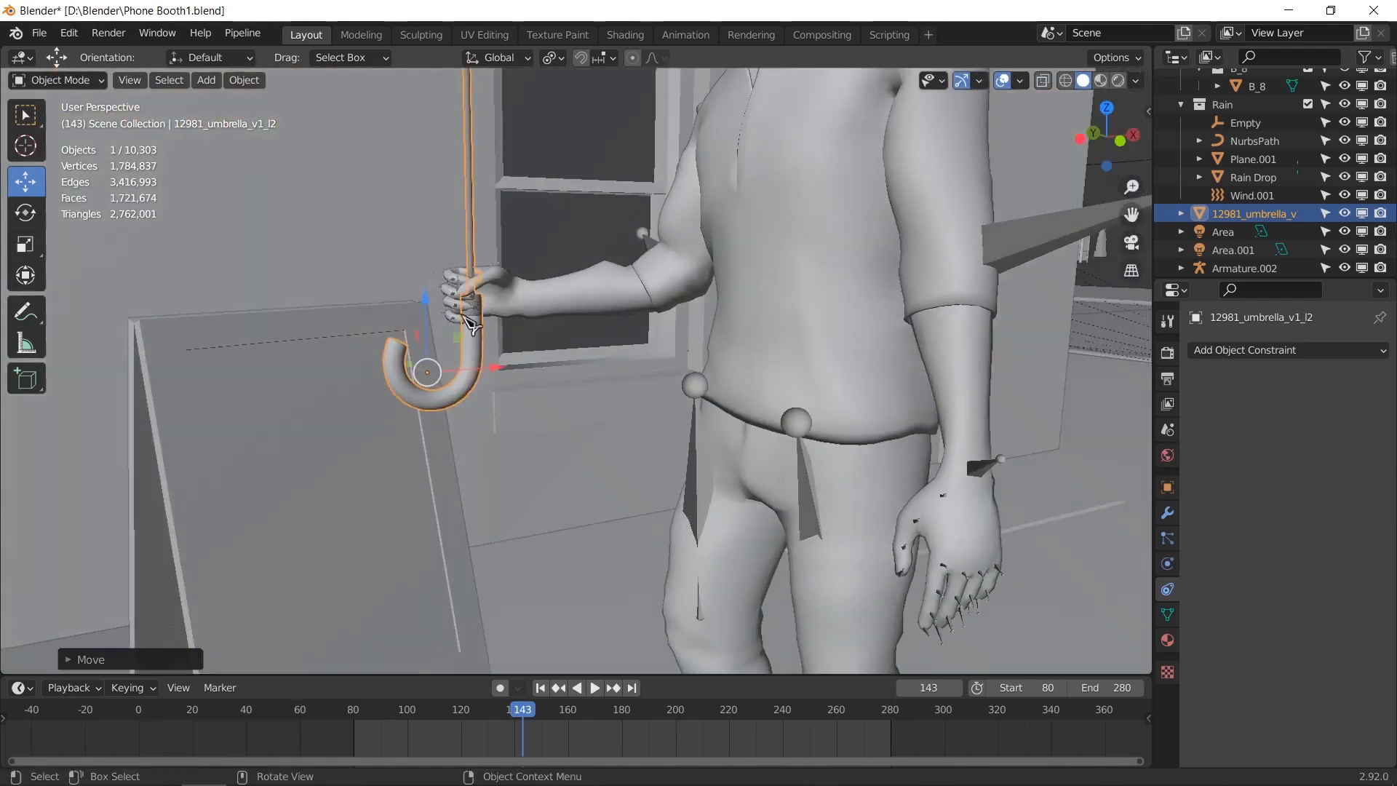
Step: Fine-tune the black umbrella's height and sideways position so the handle sits inside the man's closed fist
left_click_drag(423, 297, 420, 253)
left_click_drag(476, 302, 475, 301)
scroll(466, 300, "up", 4)
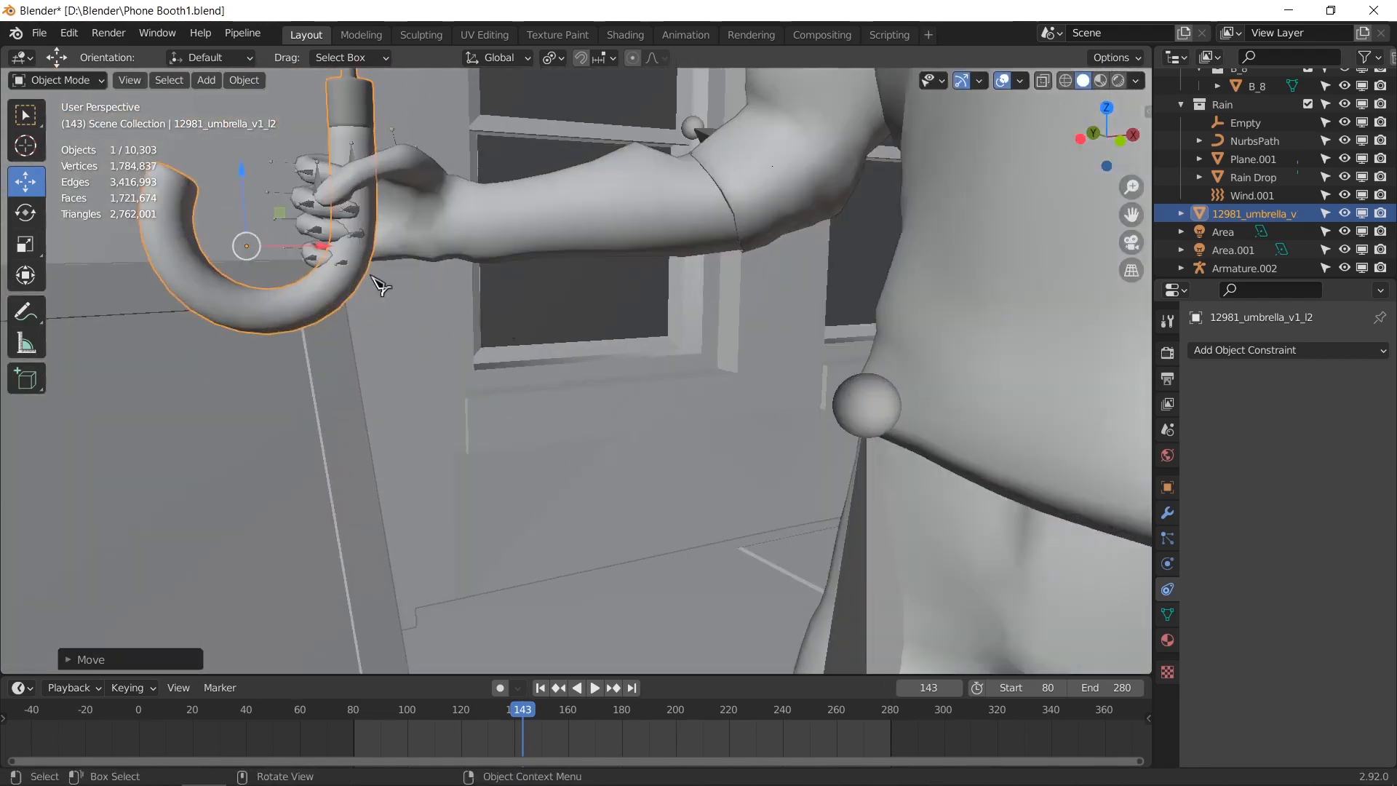
middle_click_drag(379, 278, 512, 354)
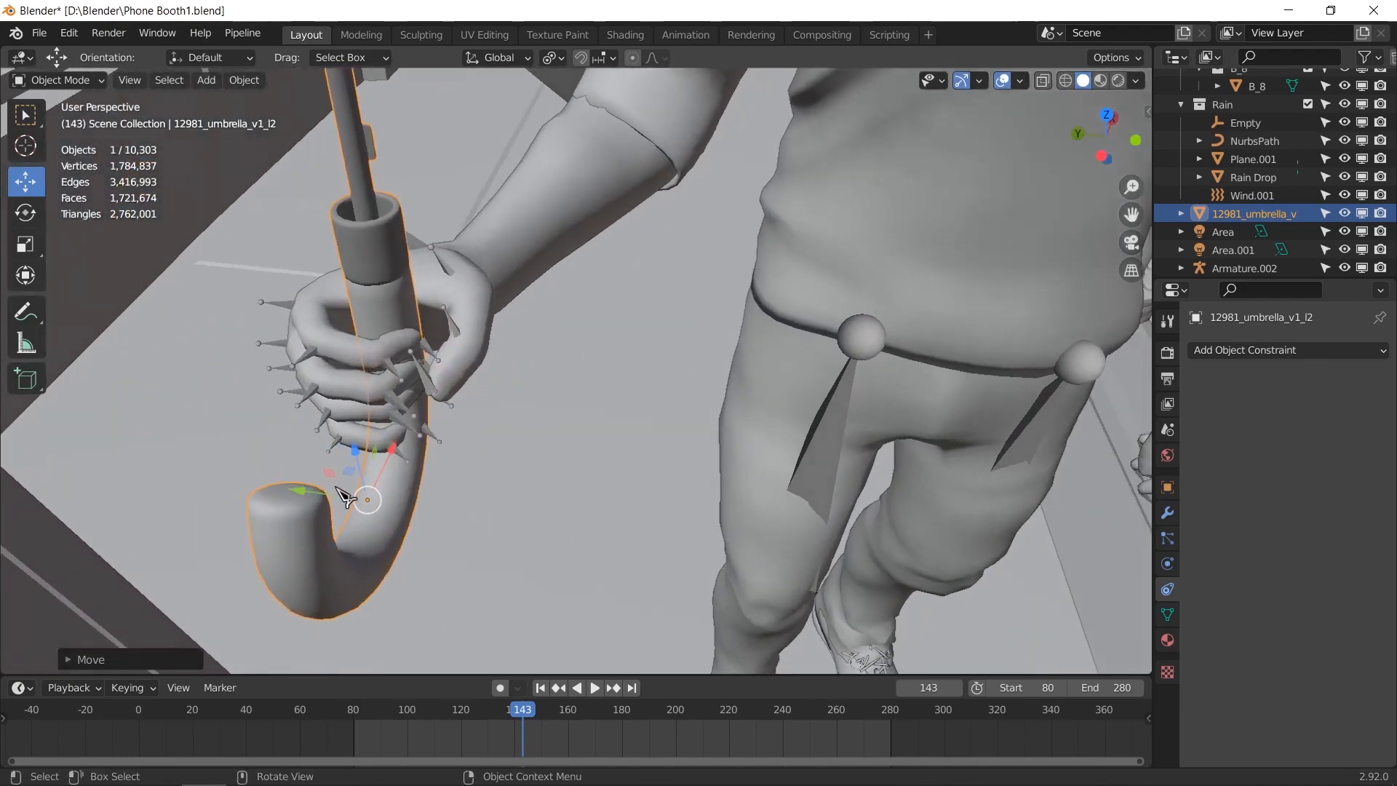
left_click_drag(313, 492, 289, 488)
middle_click_drag(445, 438, 377, 376)
scroll(377, 376, "down", 8)
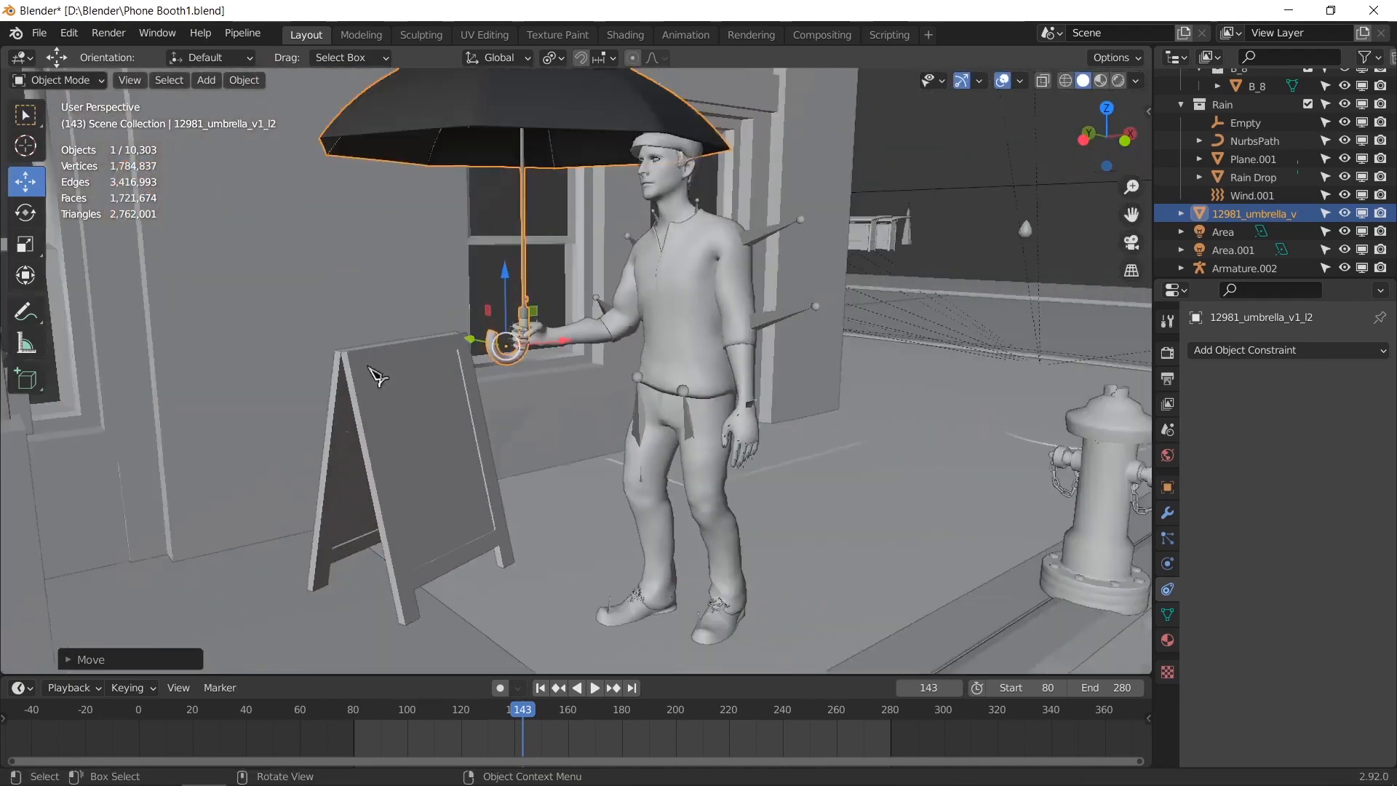
Step: Inspect the grip from several sides and slightly adjust the black umbrella's overall scale
scroll(377, 376, "down", 3)
scroll(738, 202, "up", 7)
middle_click_drag(773, 195, 666, 286)
middle_click_drag(666, 285, 614, 226)
scroll(586, 333, "down", 2)
scroll(617, 205, "down", 2)
left_click(25, 244)
left_click_drag(468, 456, 474, 461)
Step: Rotate the black umbrella so its shaft leans toward the man while the handle stays in his grip
middle_click_drag(475, 461, 655, 380)
left_click(25, 213)
left_click_drag(544, 382, 469, 378)
middle_click_drag(470, 378, 507, 388)
middle_click_drag(443, 338, 564, 395)
Step: Add a Child Of object constraint to the black umbrella with the man's Body mesh as its target
left_click(1235, 351)
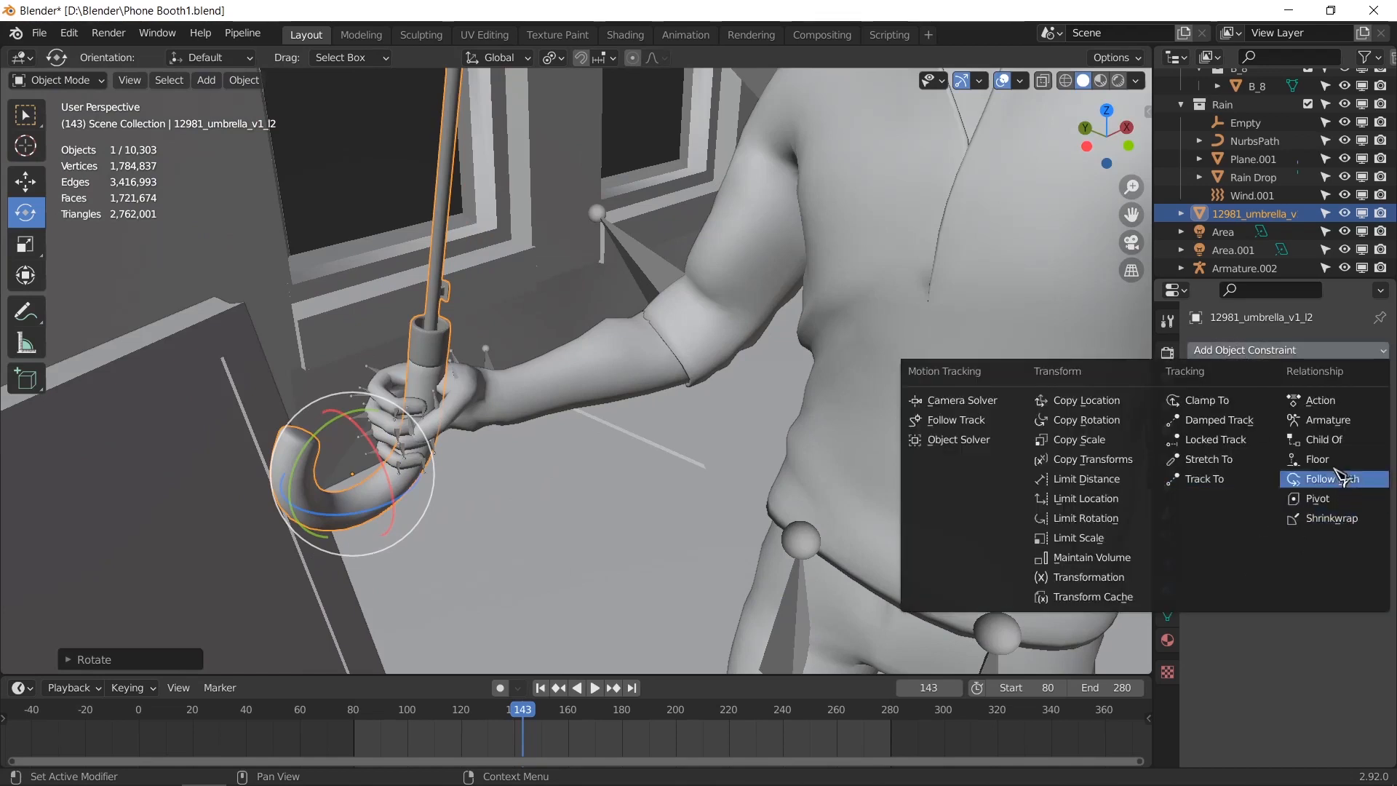
left_click(1353, 439)
left_click(1358, 409)
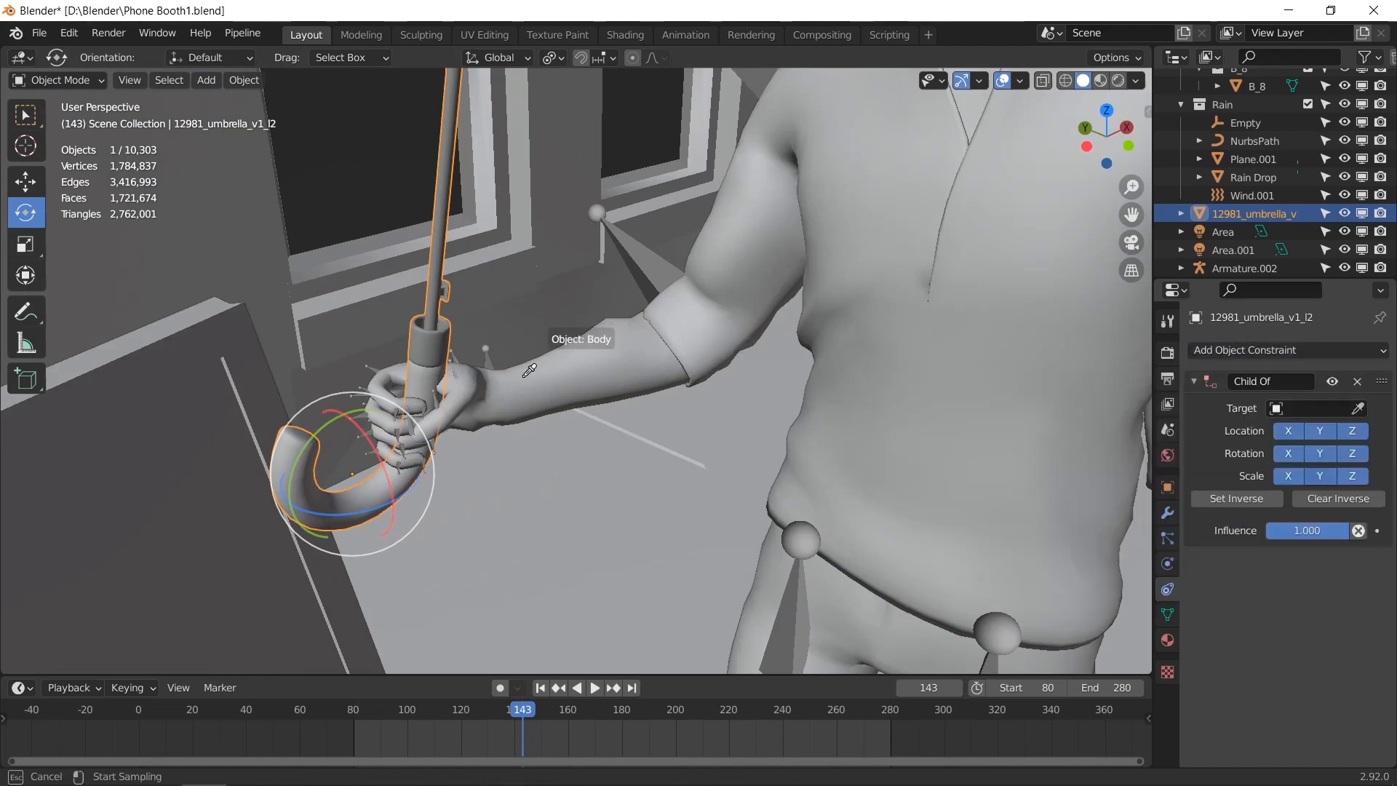
left_click(553, 406)
Step: Assign the man's right-hand vertex group to the black umbrella's Child Of constraint and set its inverse
left_click(1317, 429)
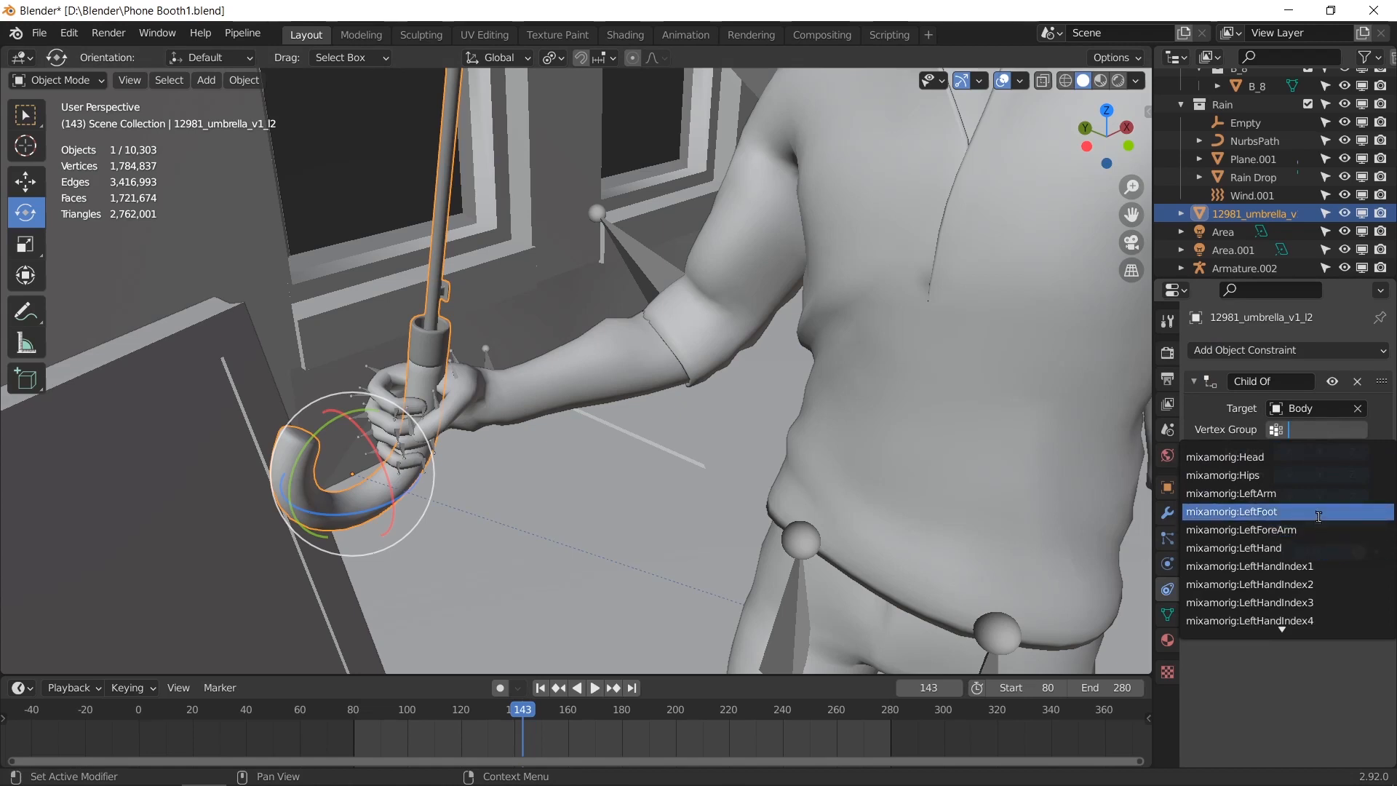
scroll(1319, 515, "down", 10)
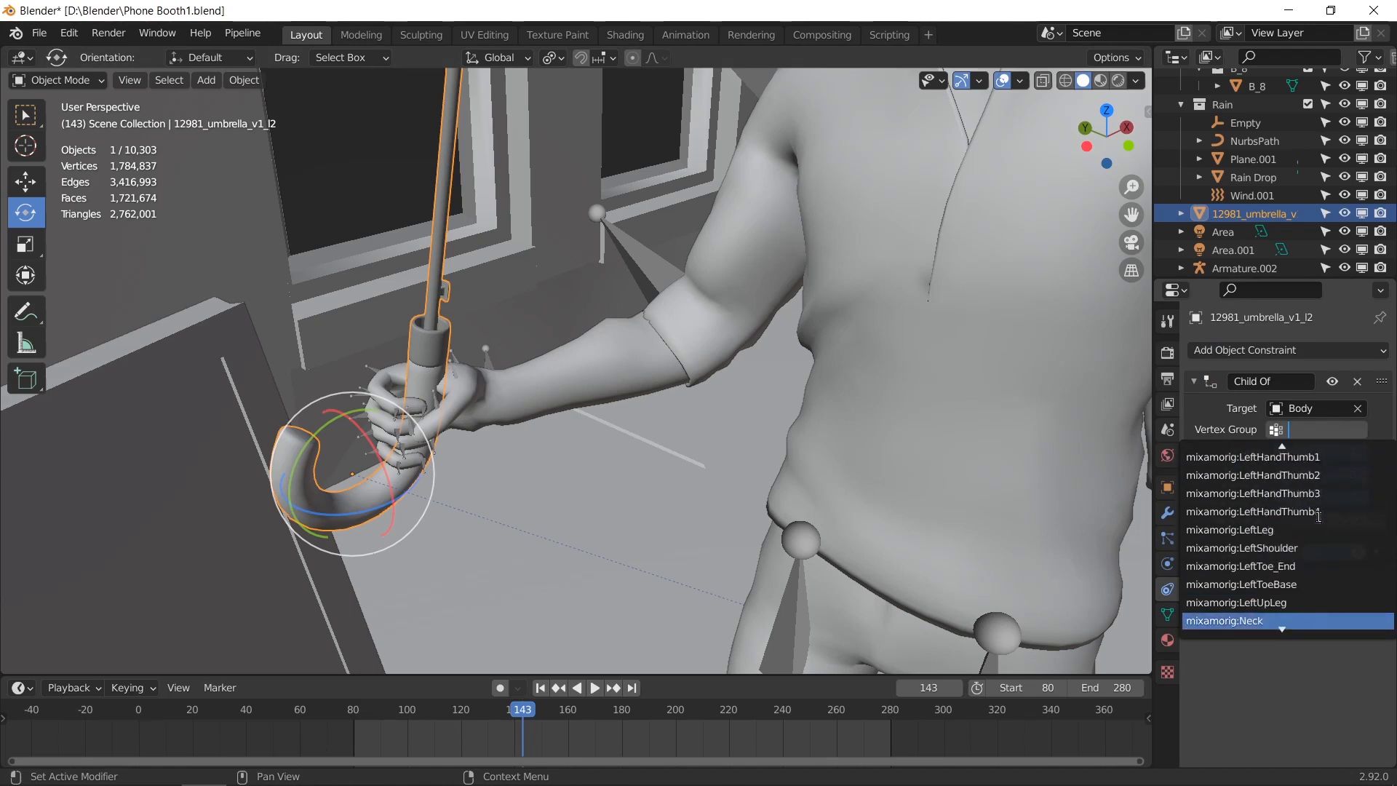
scroll(1318, 516, "down", 8)
scroll(1302, 502, "up", 6)
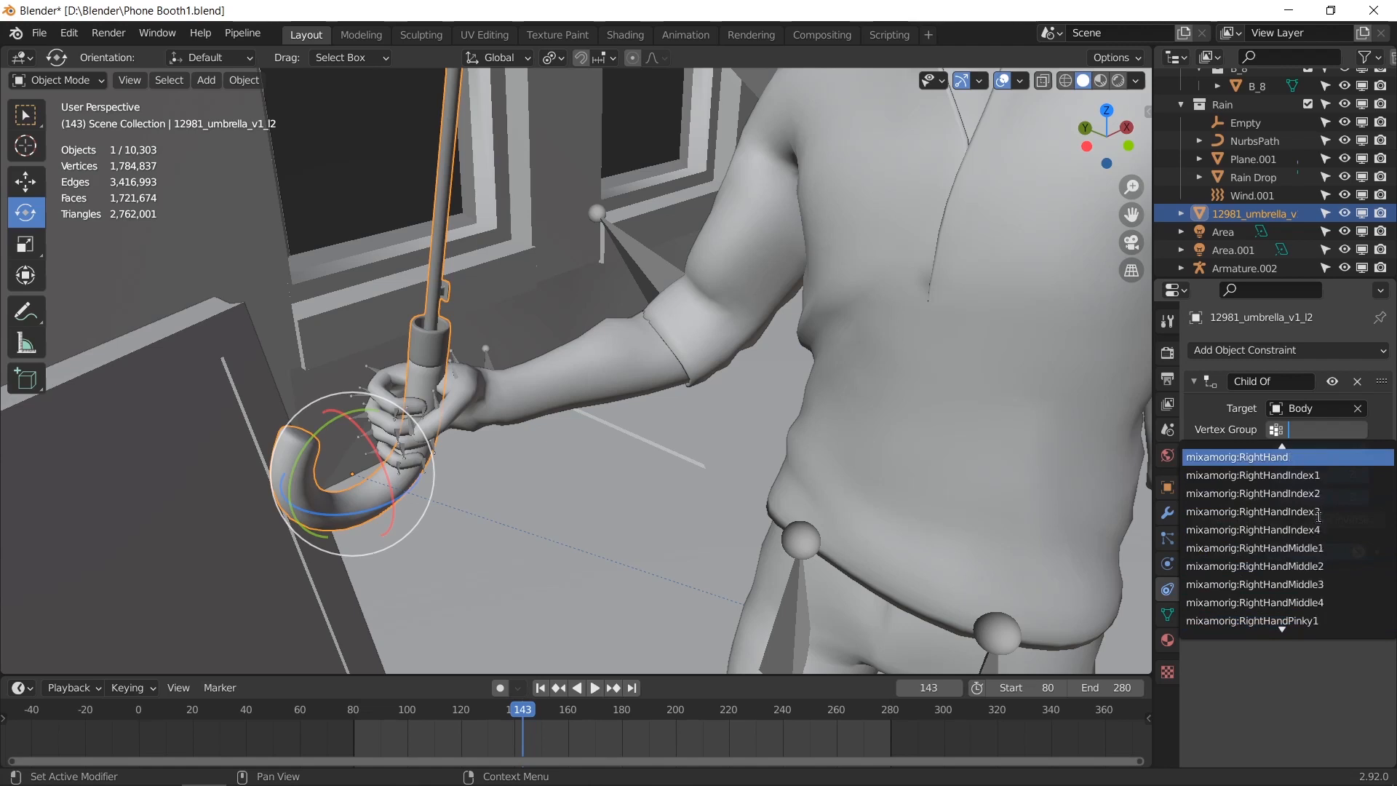
left_click(1294, 476)
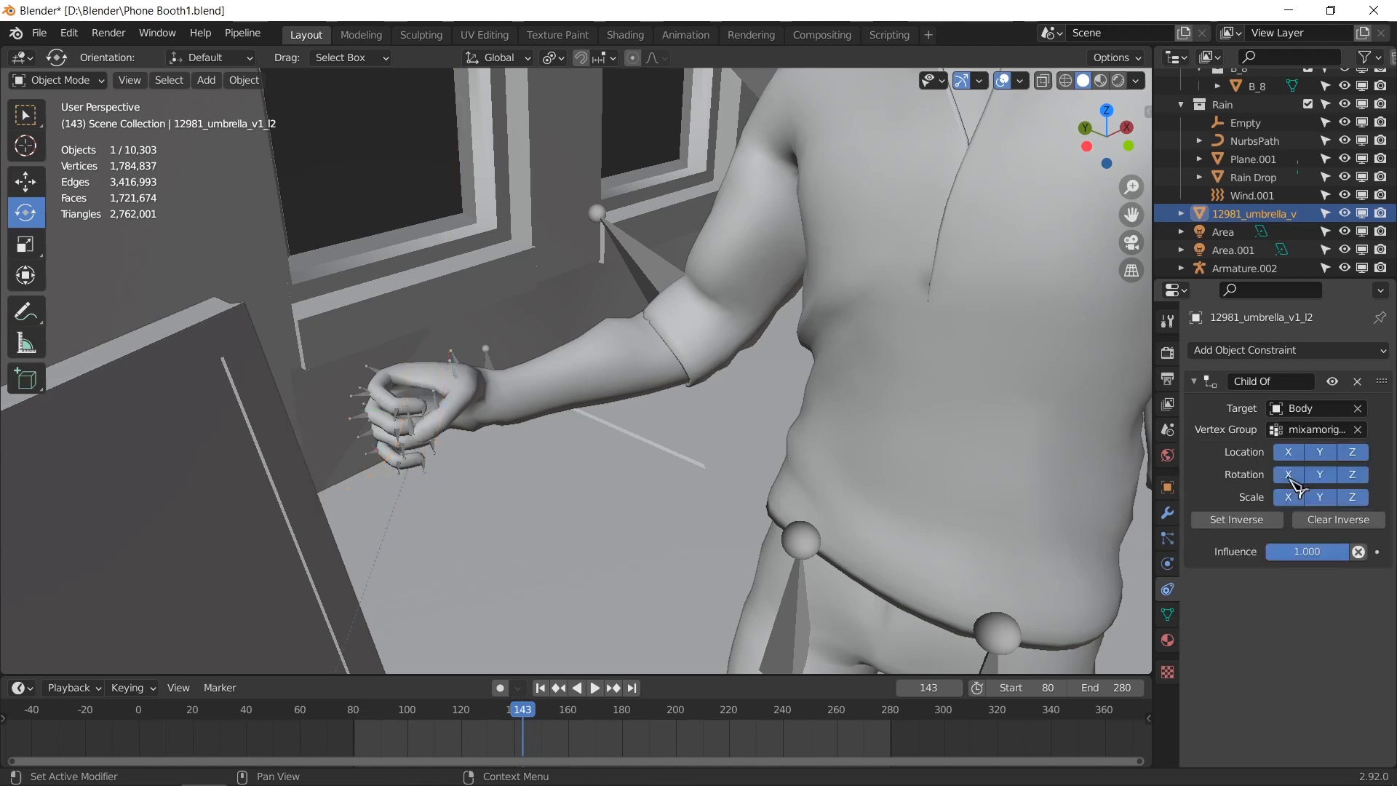
left_click(1241, 520)
left_click(1324, 521)
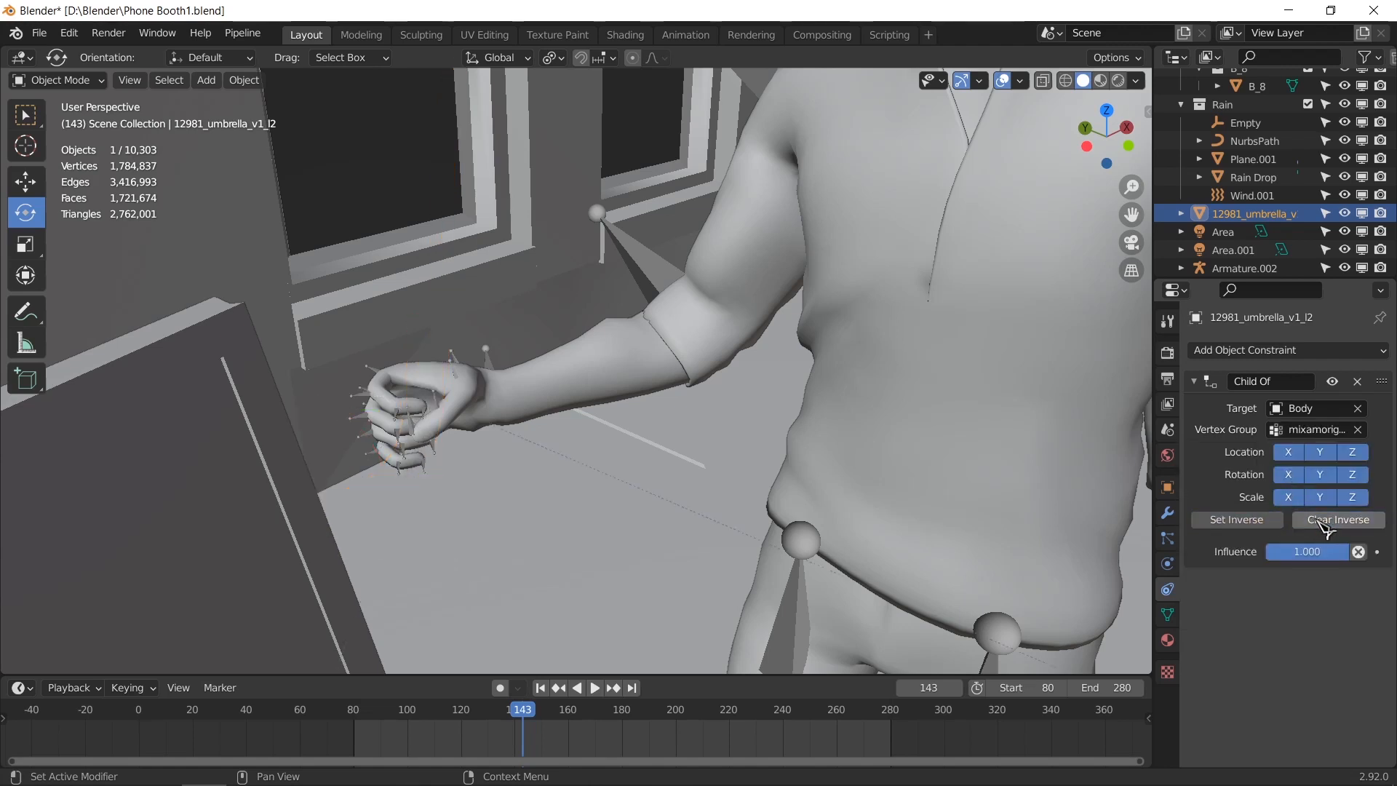
left_click(1239, 521)
Step: Play and scrub the animation from near frame 80 to check whether the black umbrella follows the man's hand
scroll(631, 525, "down", 3)
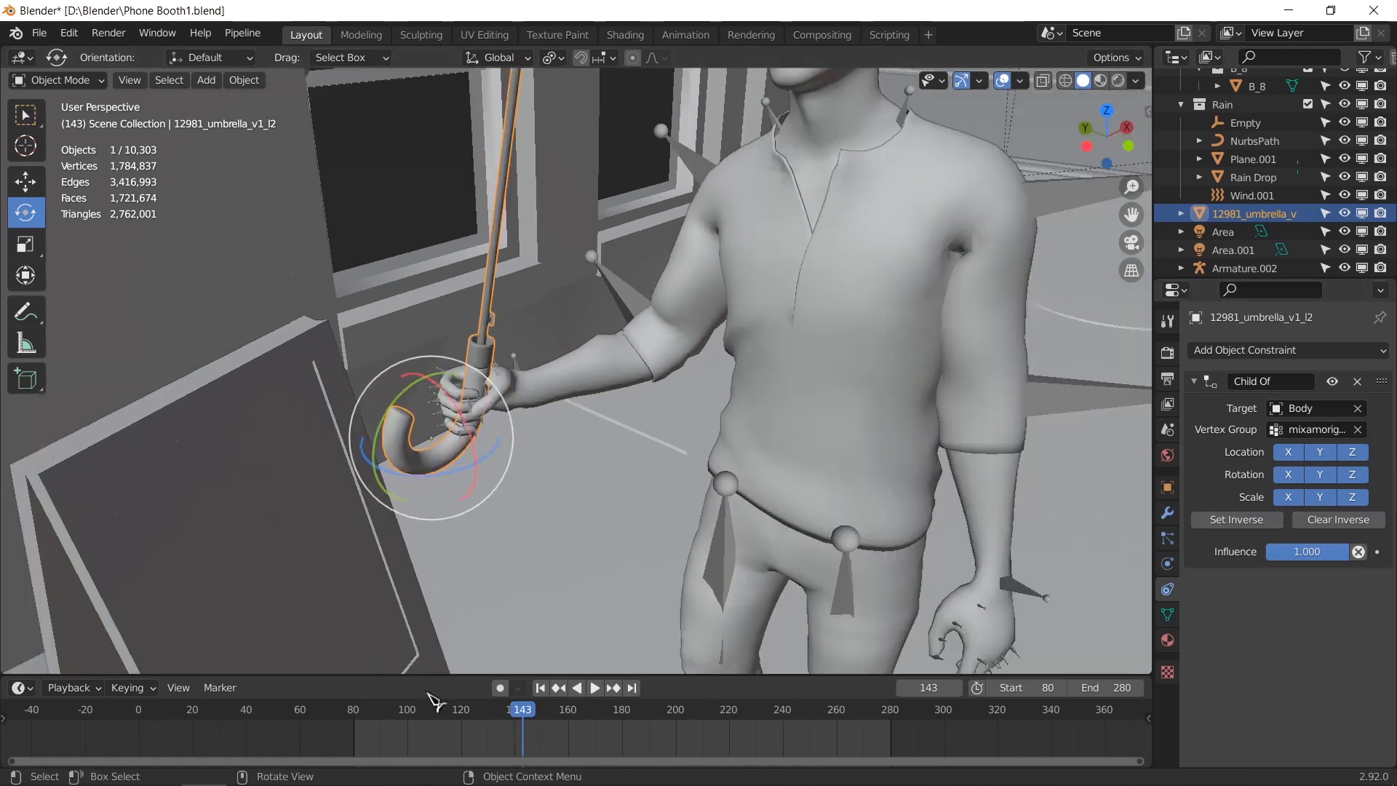
left_click(364, 712)
key("space")
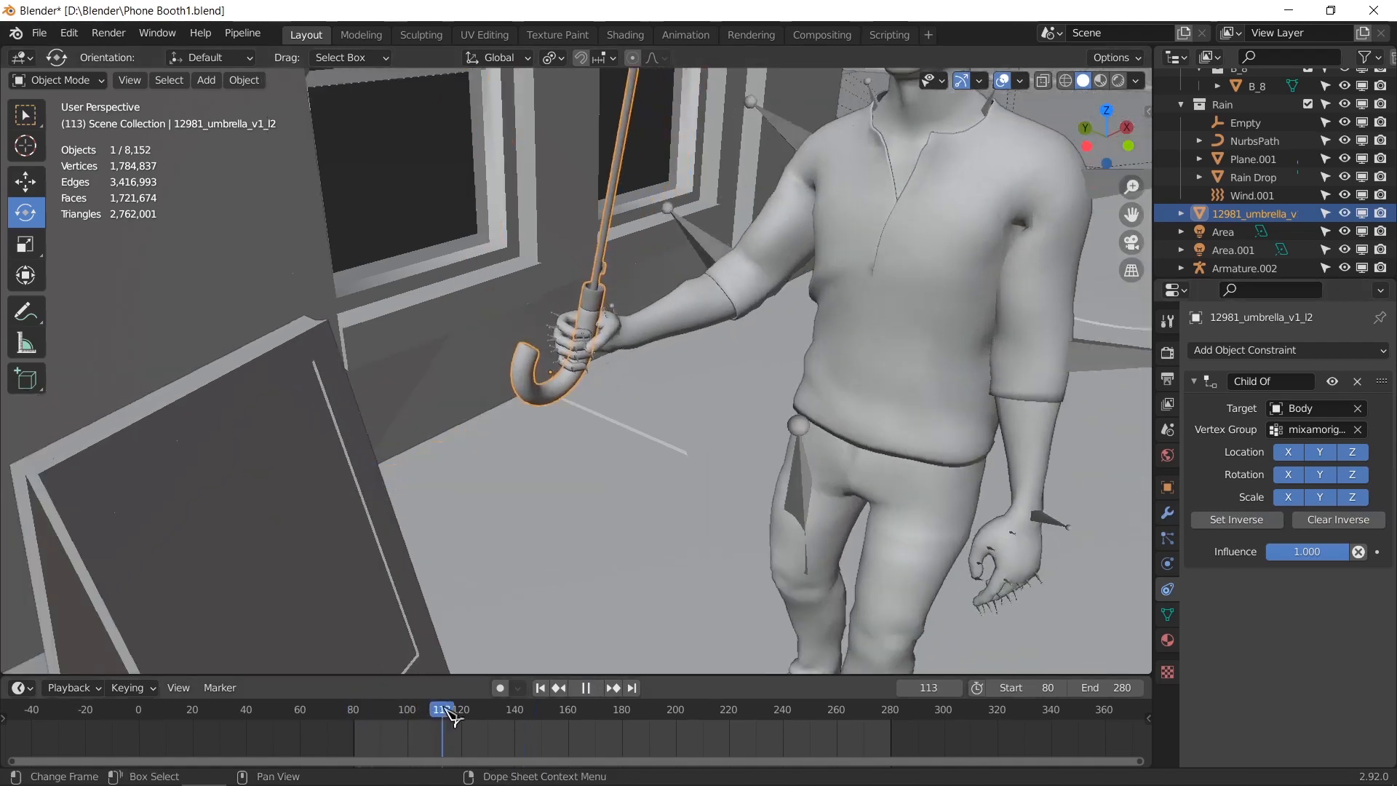
left_click_drag(395, 706, 548, 647)
key("space")
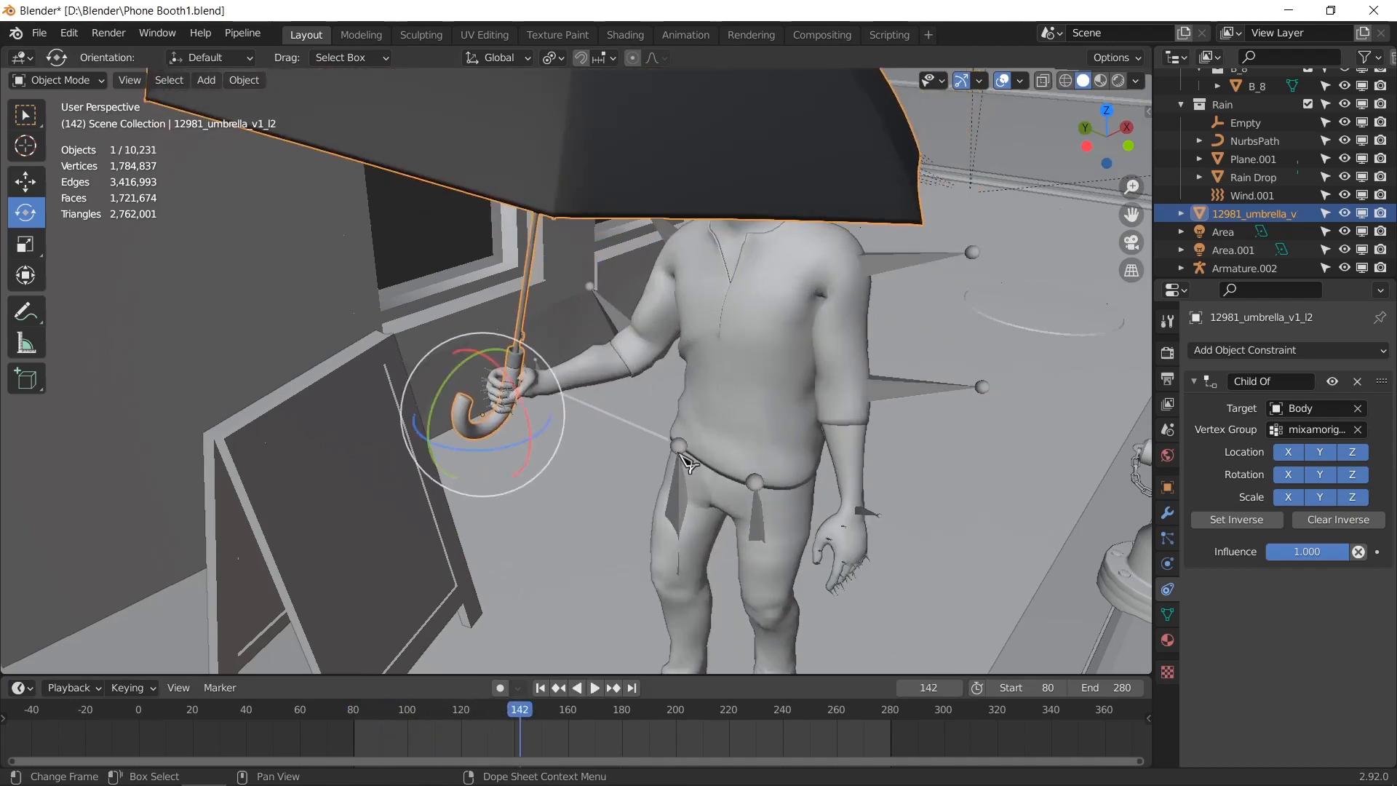
Step: Zoom out to the whole street and save the scene file
scroll(713, 440, "down", 6)
scroll(715, 436, "down", 4)
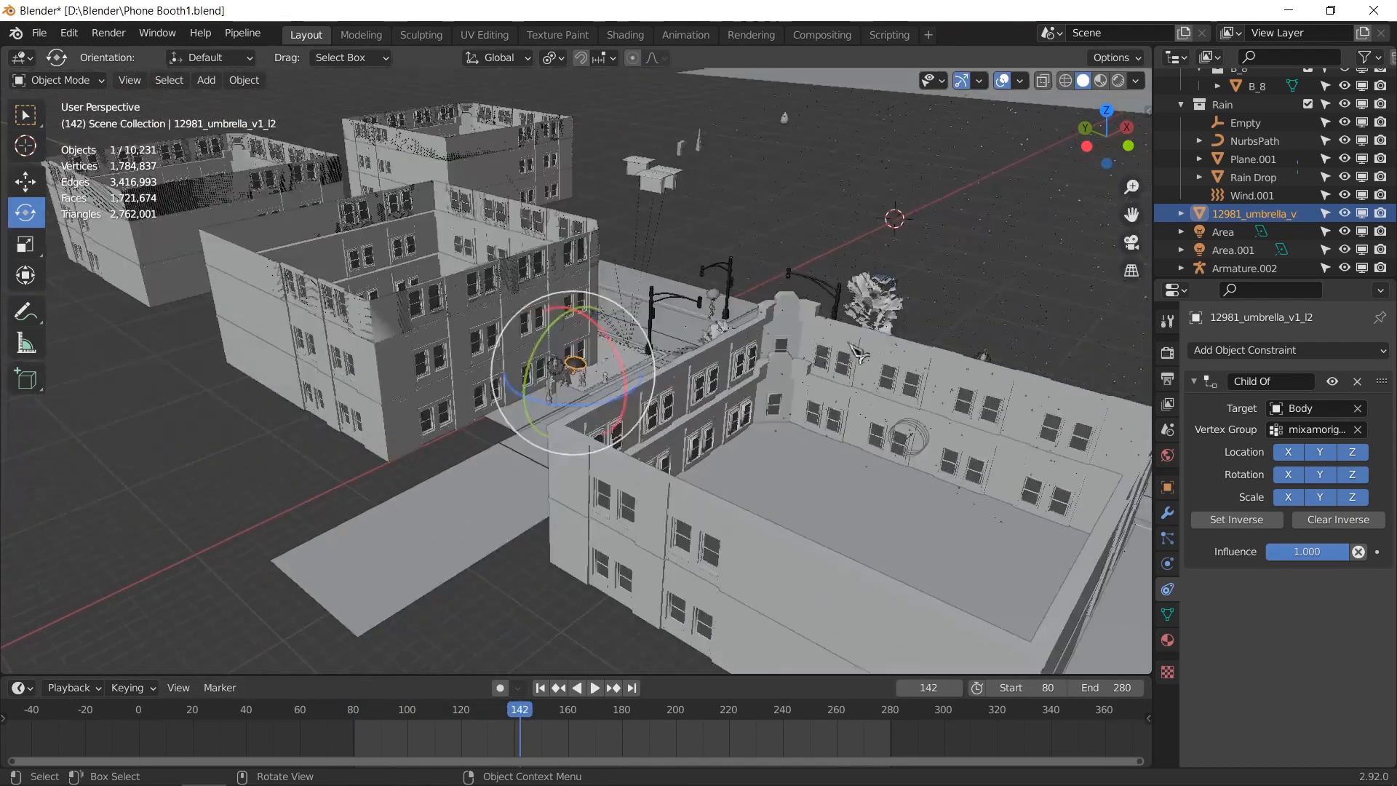
left_click(940, 289)
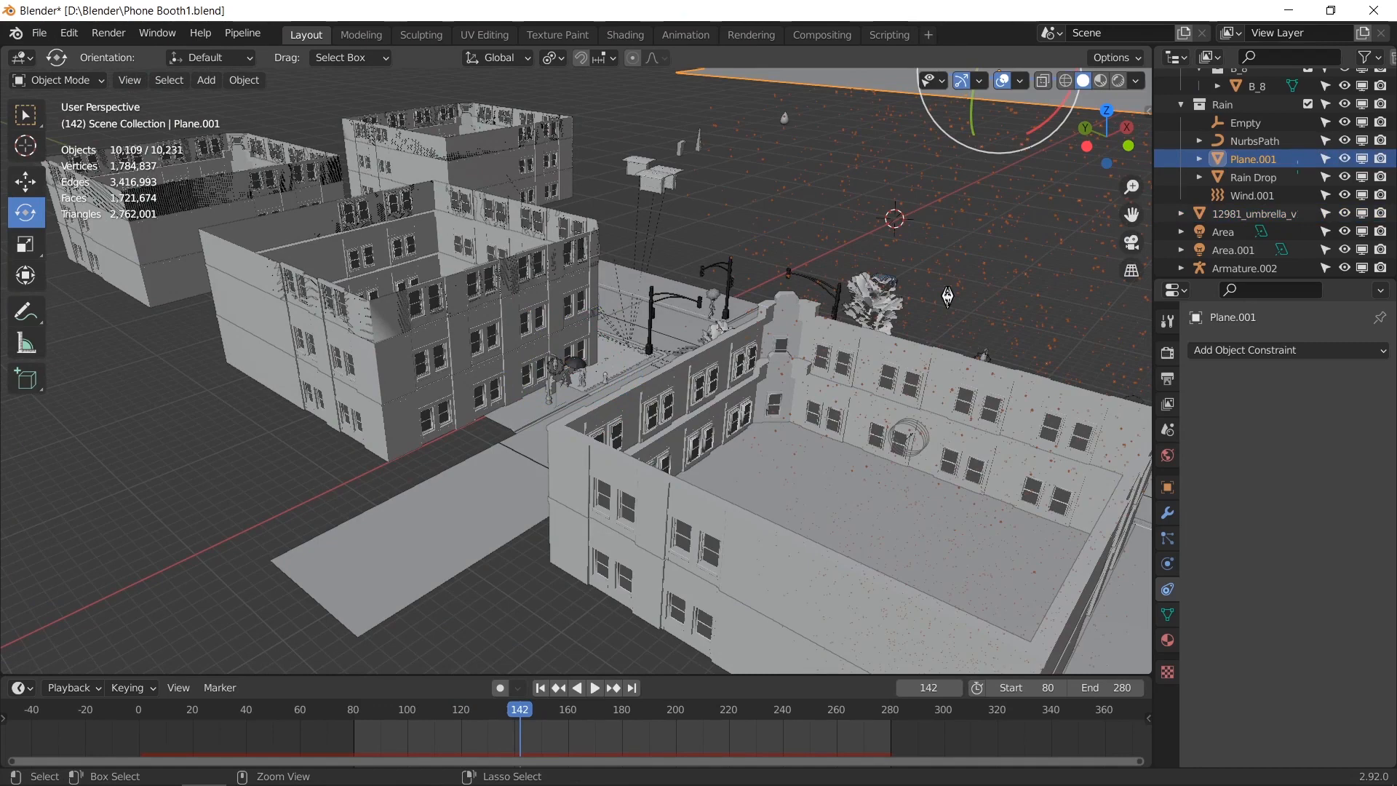
key("ctrl+s")
Step: Play the animation from frame 80 through the camera to review both umbrella-carrying characters, and return to the start frame
key("KP_0")
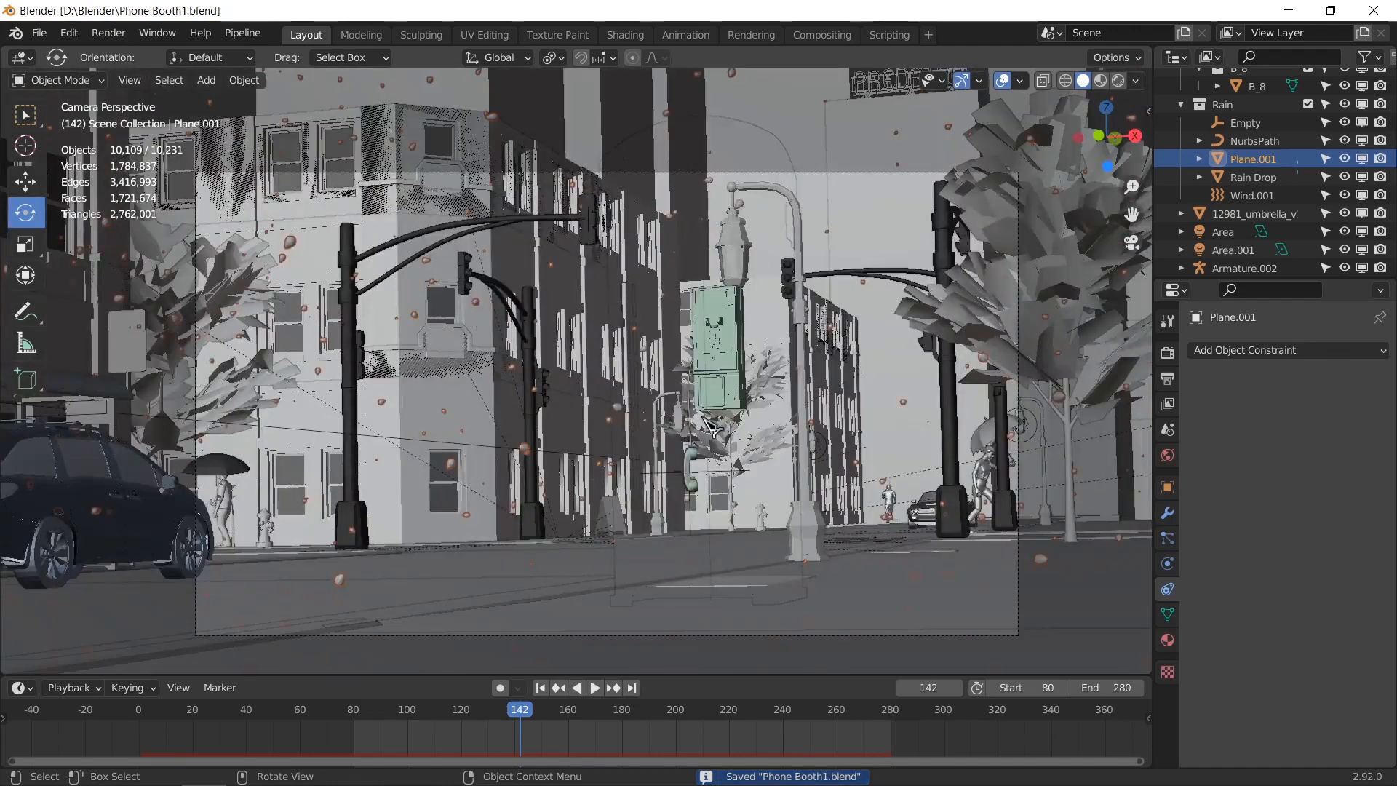
left_click(539, 687)
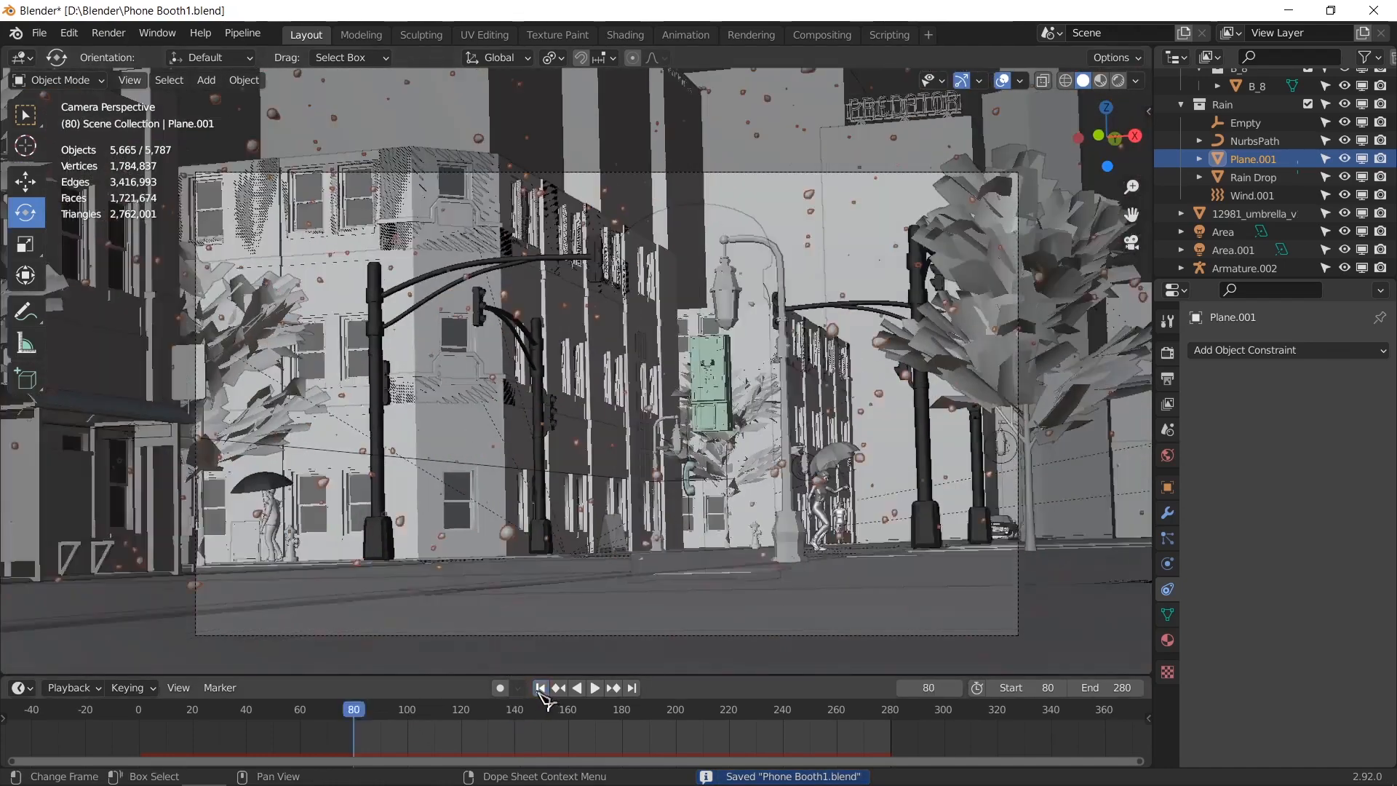
key("space")
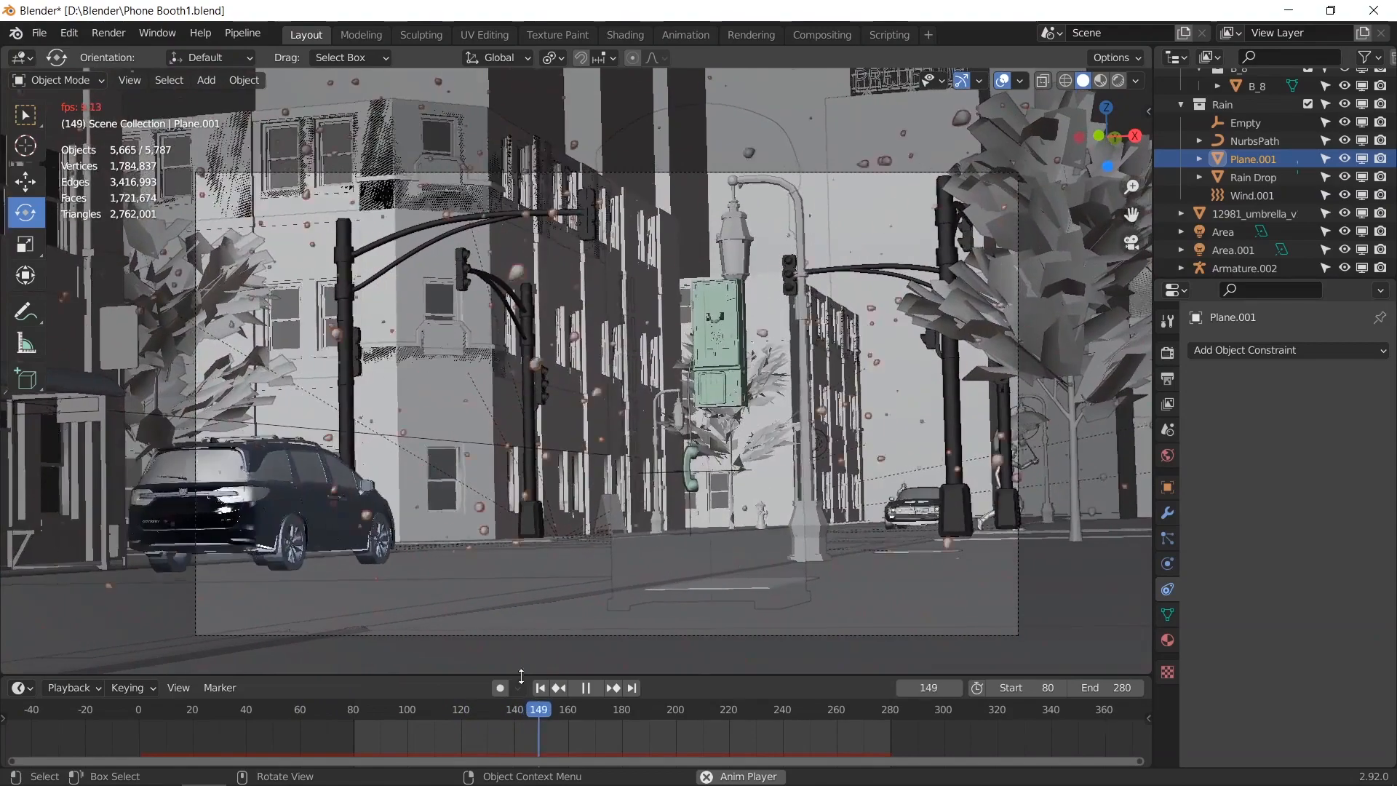
left_click(540, 687)
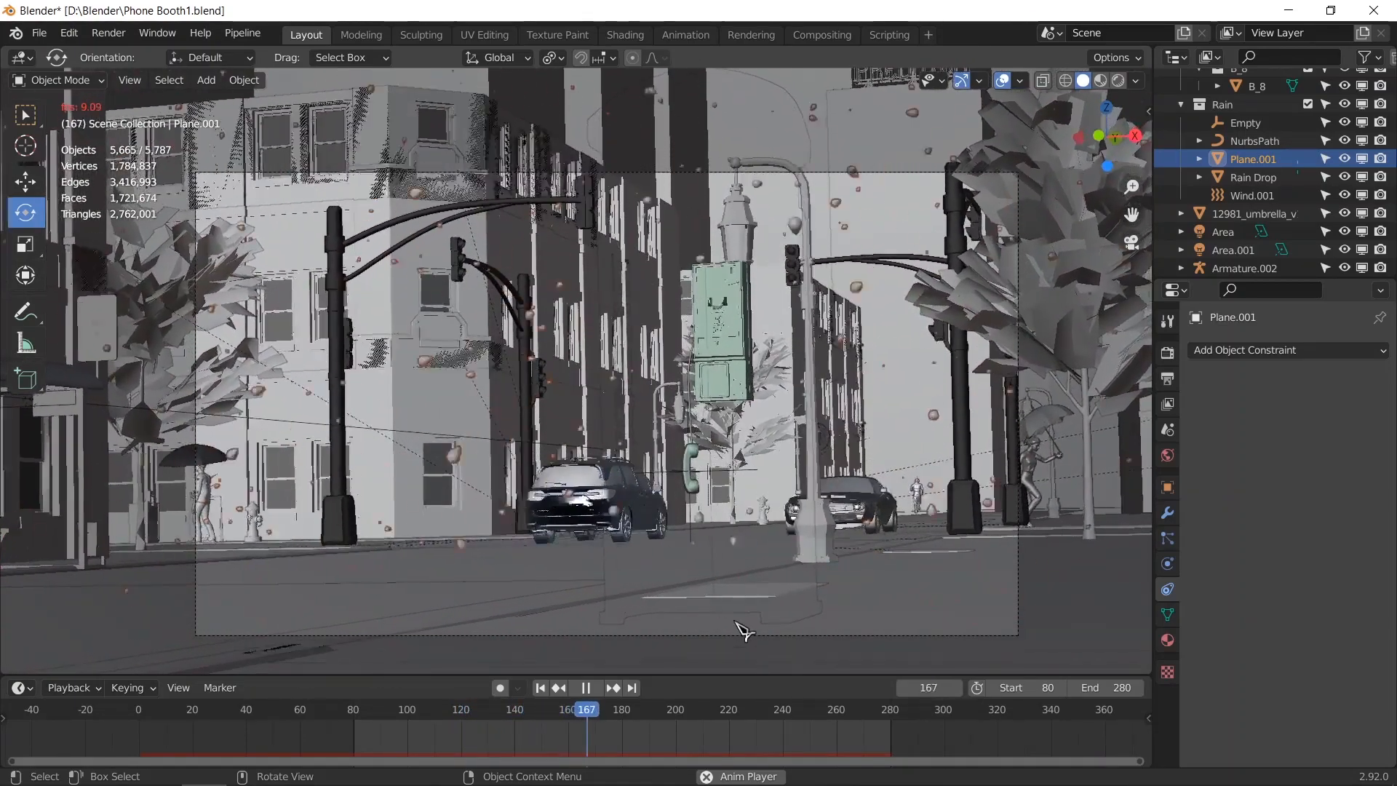
key("space")
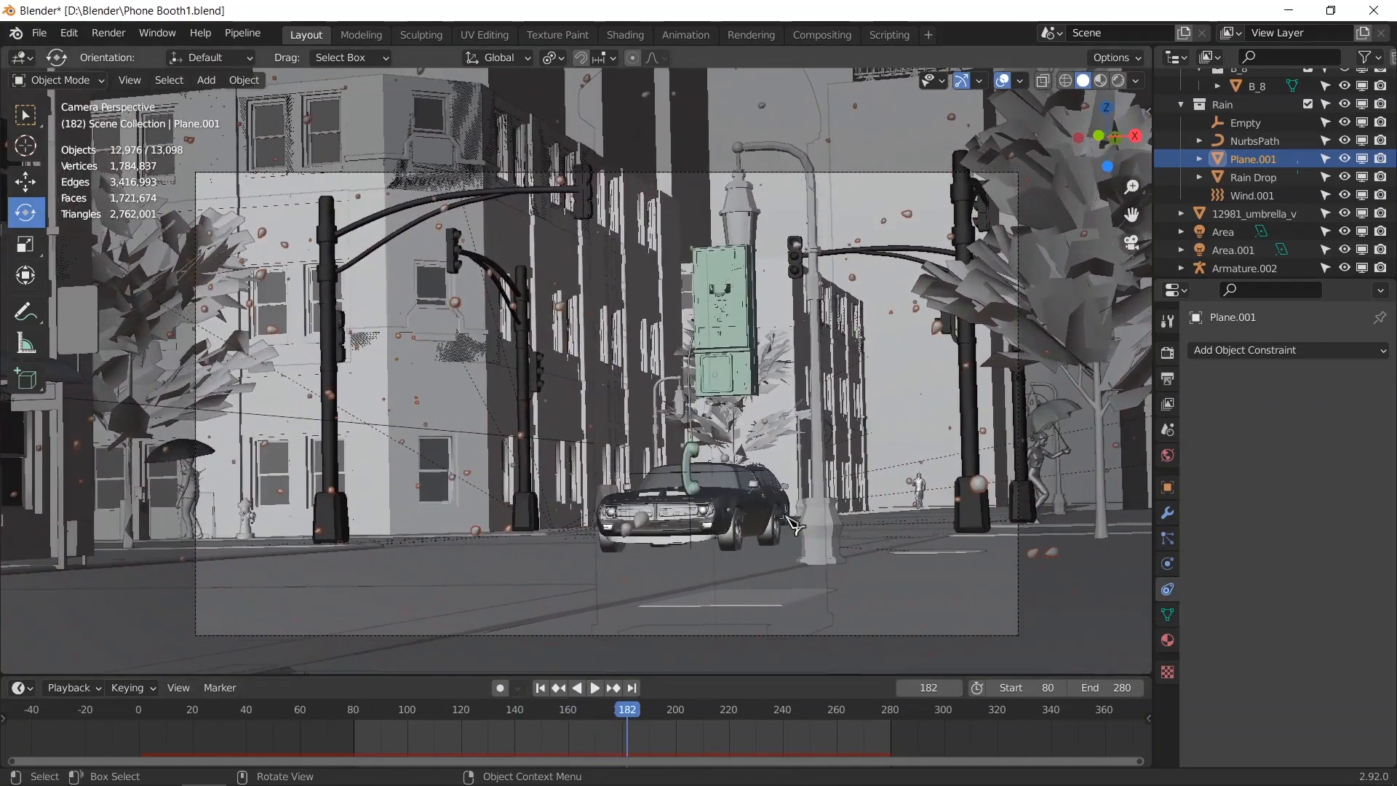
left_click(539, 688)
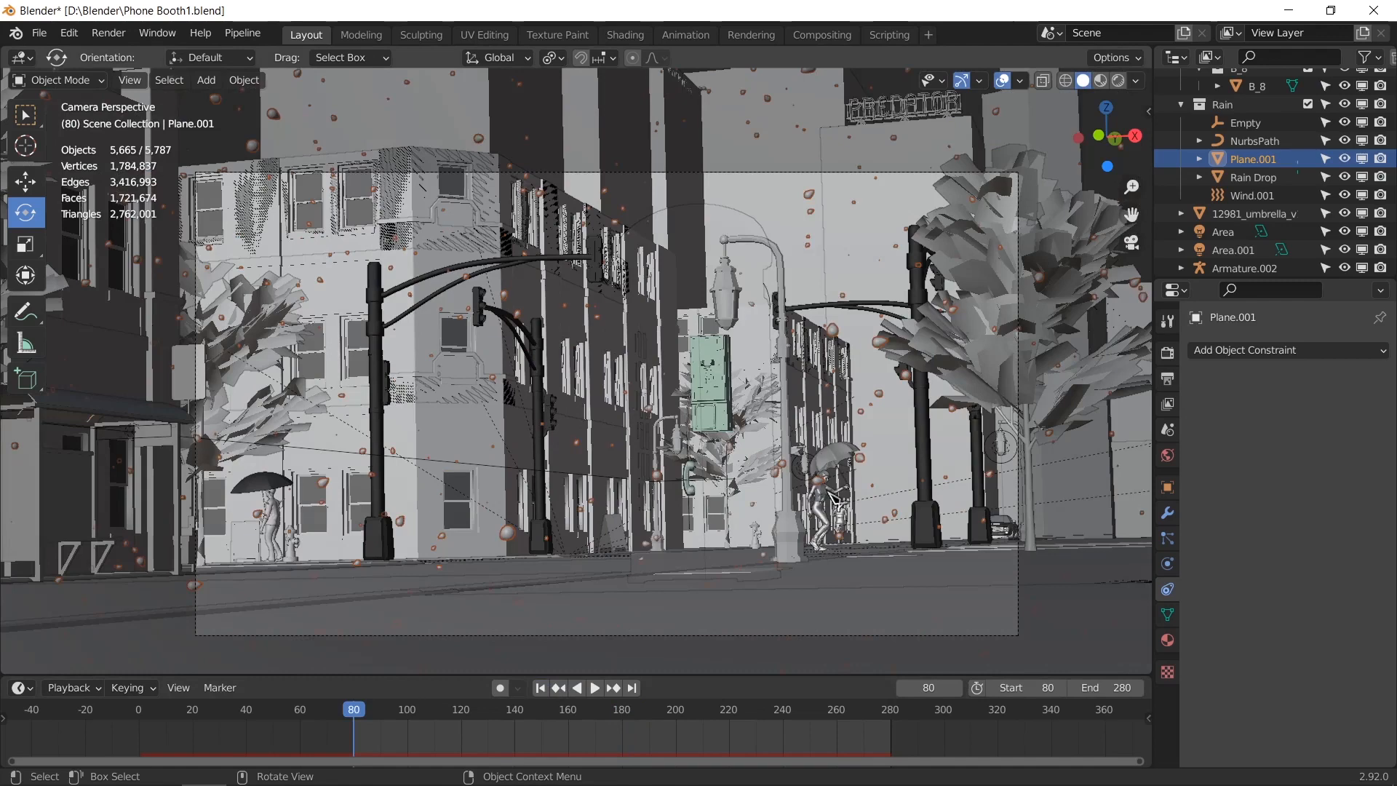
Step: Deselect all objects in the street scene and save the scene file
key("ctrl+s")
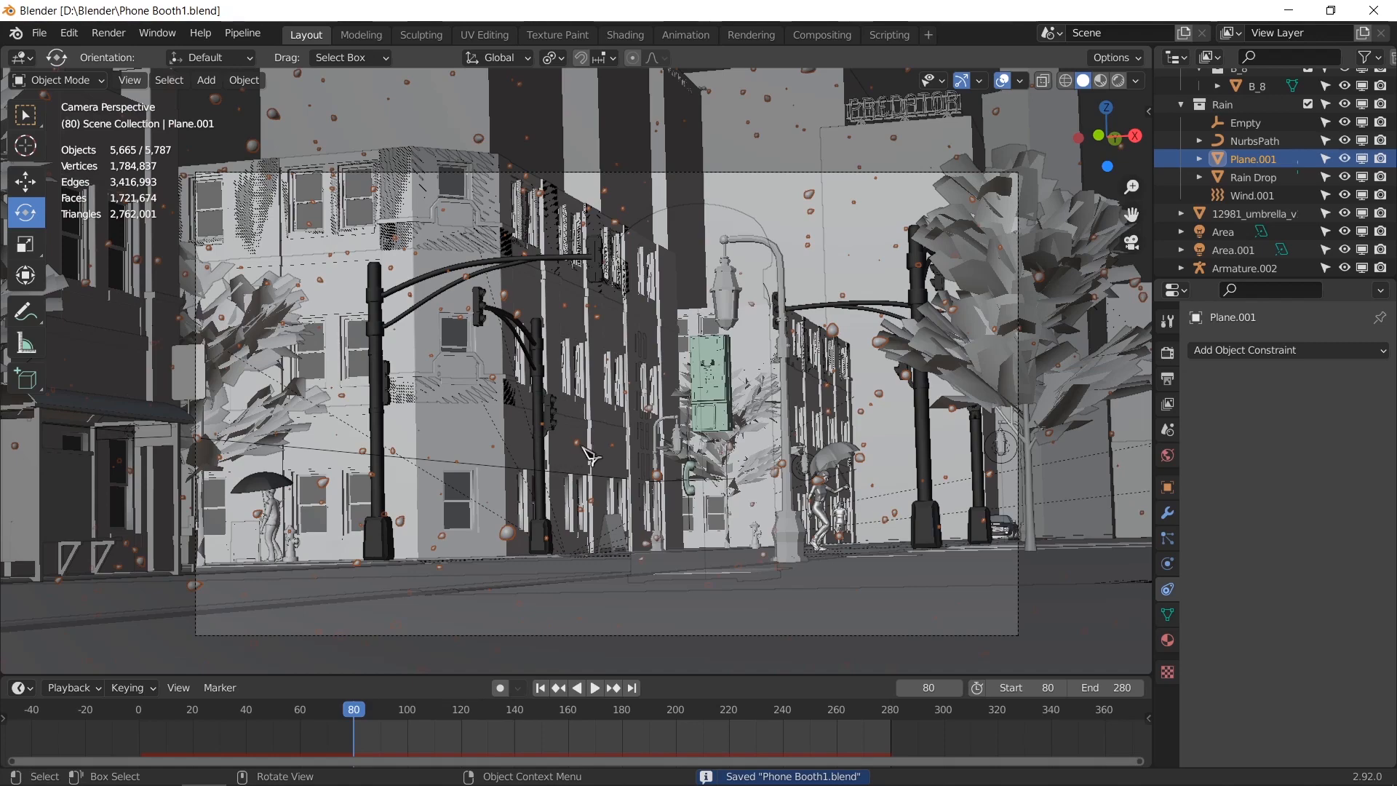
key("KP_0")
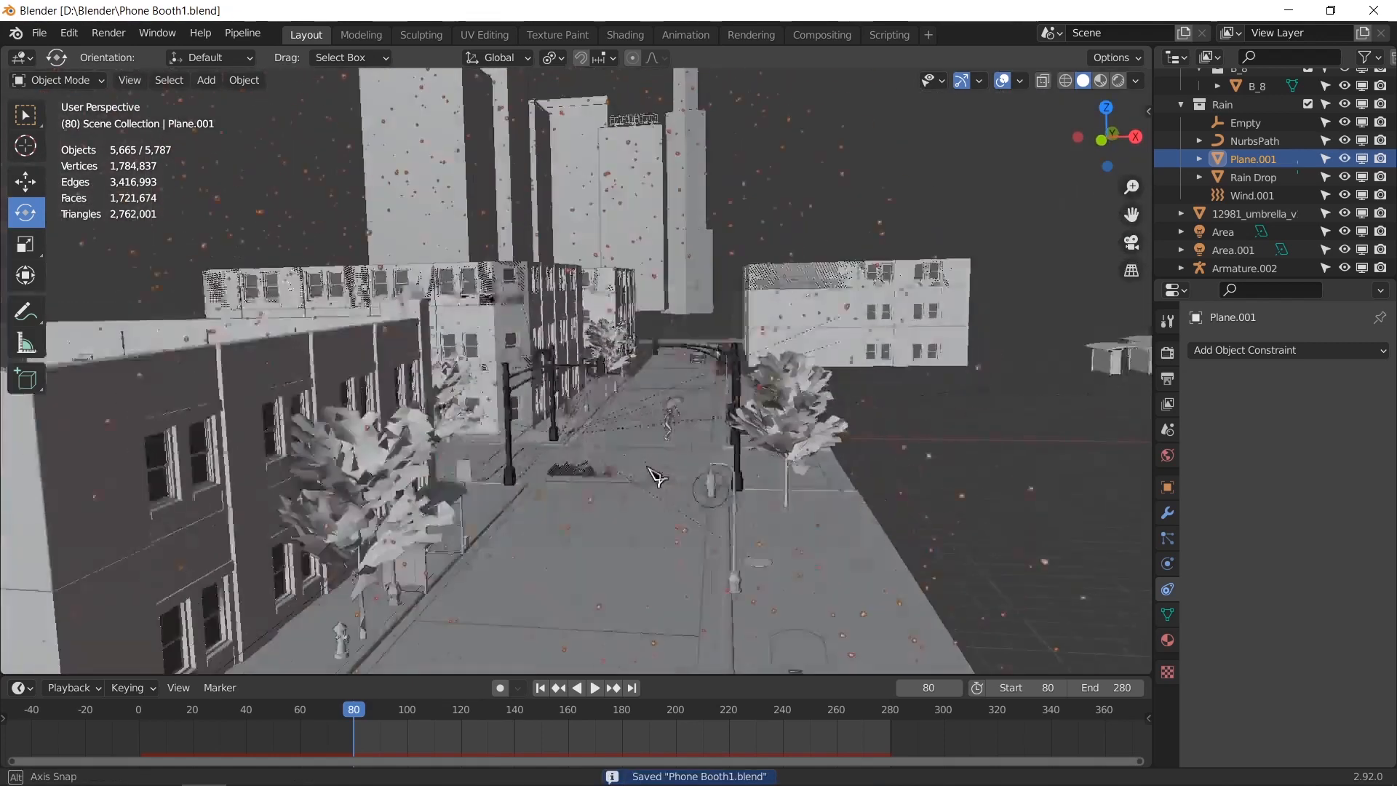
key("alt+a")
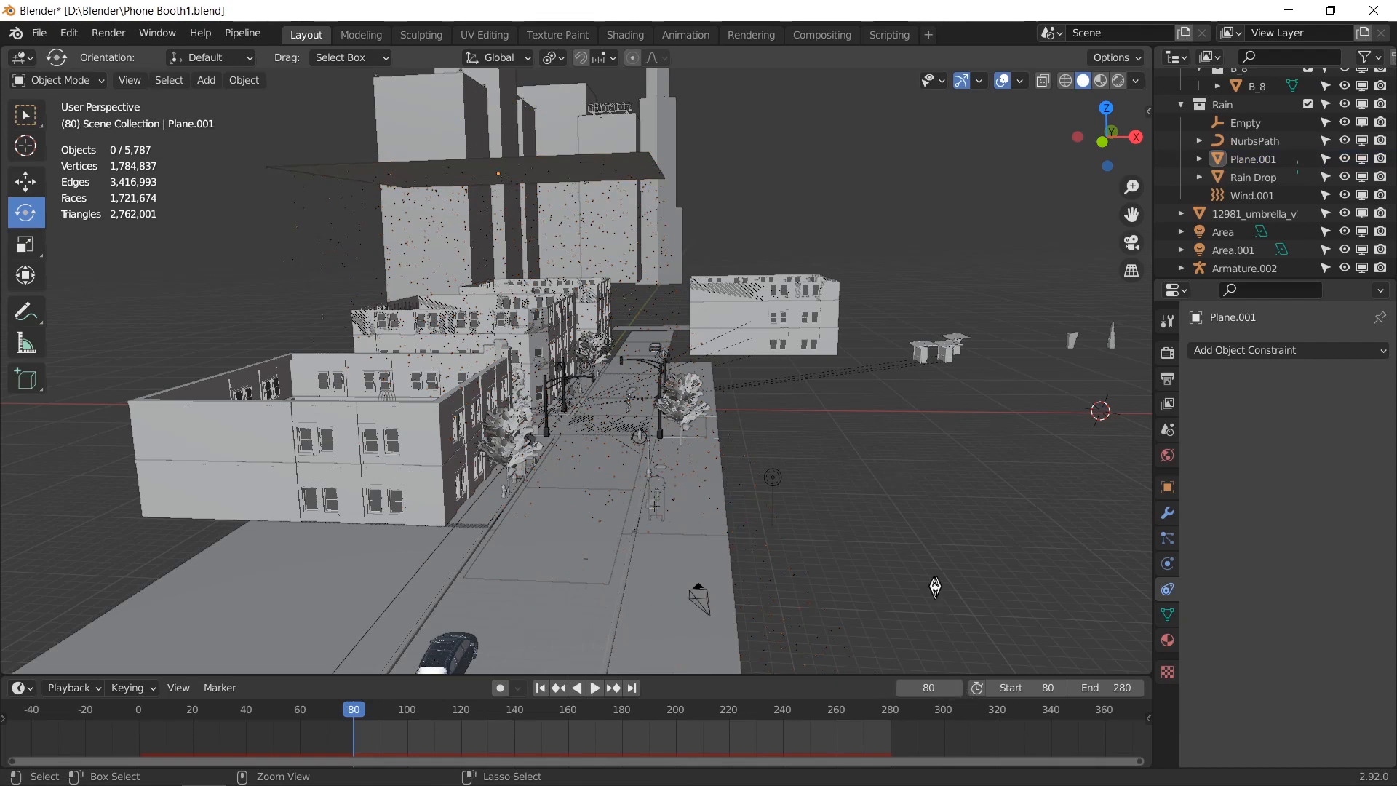
key("ctrl+s")
Step: Return to the camera view, show the render settings and render the current frame
key("KP_0")
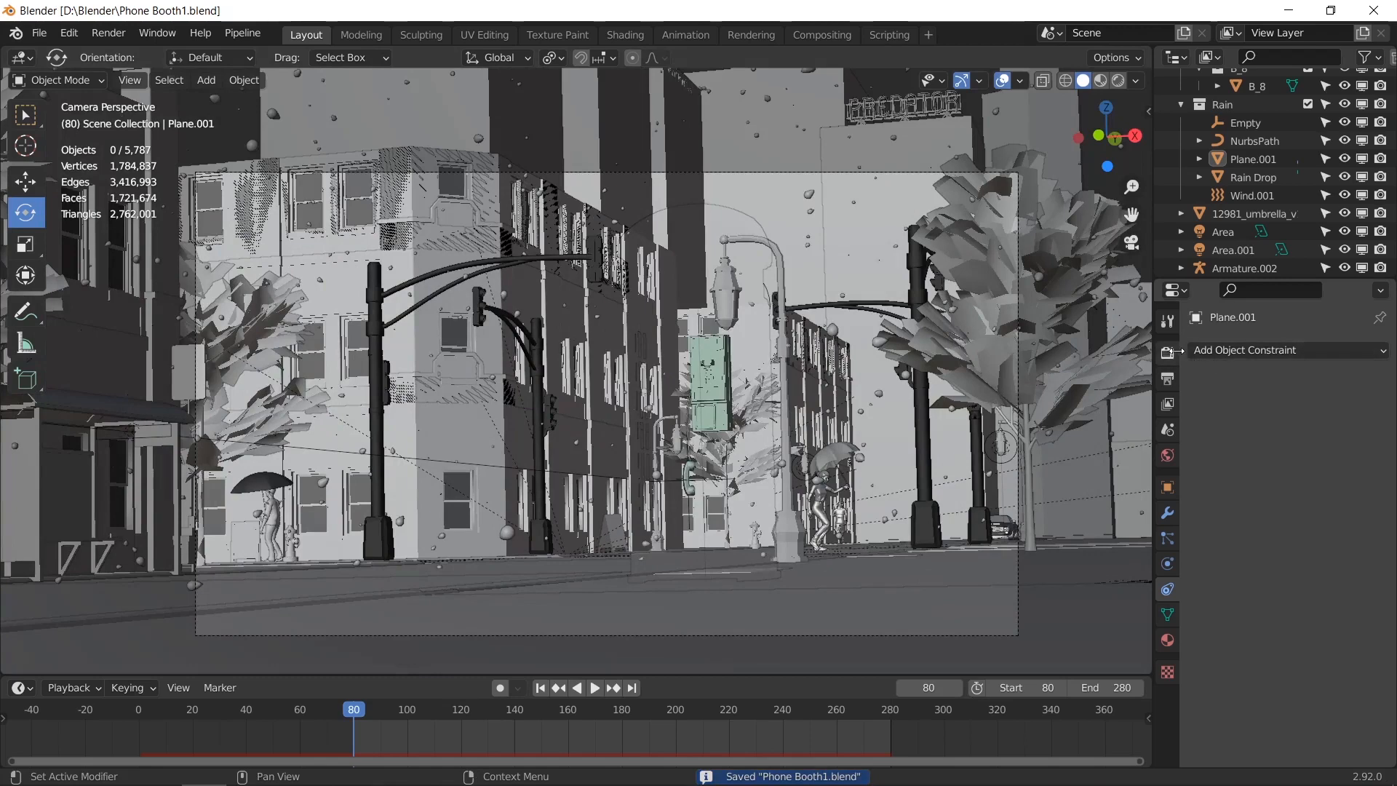
left_click(1168, 352)
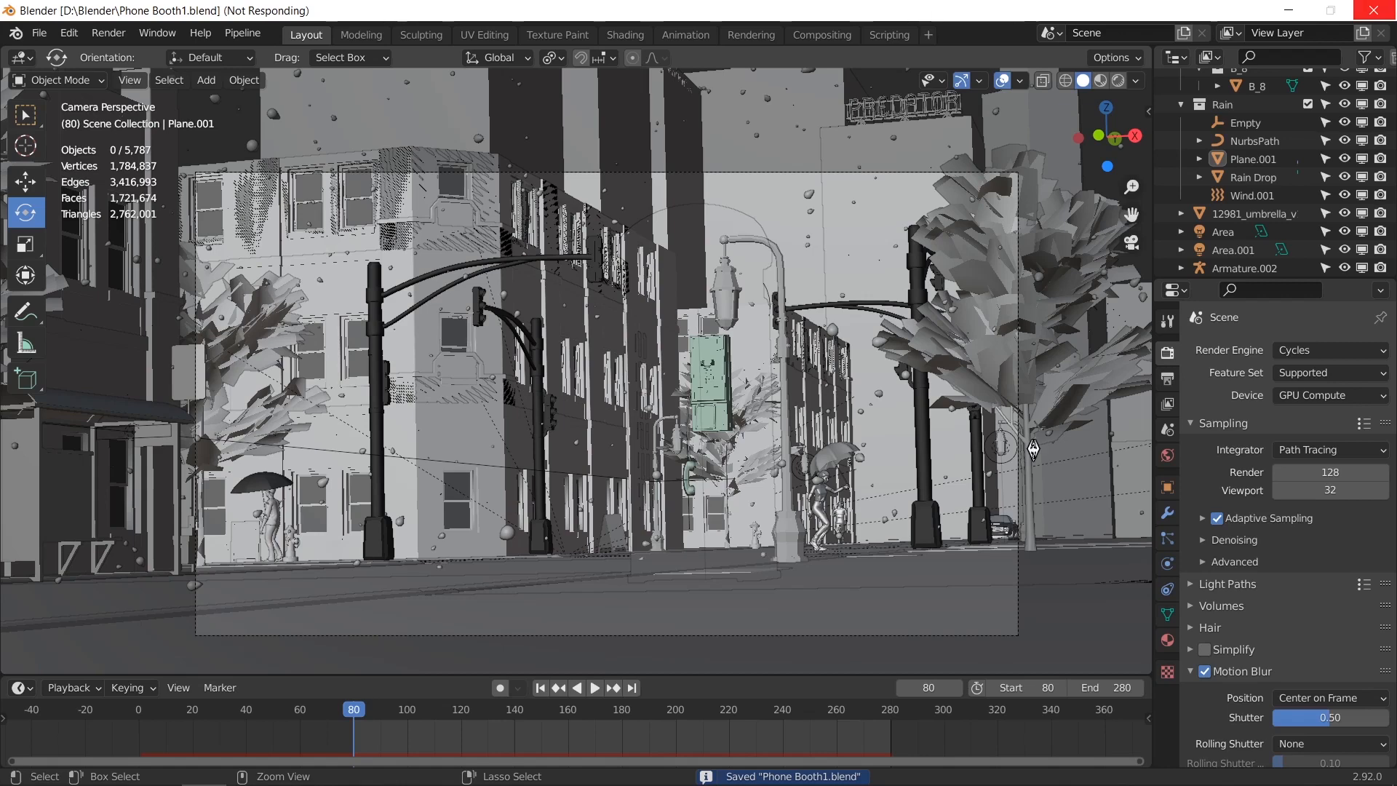
key("F12")
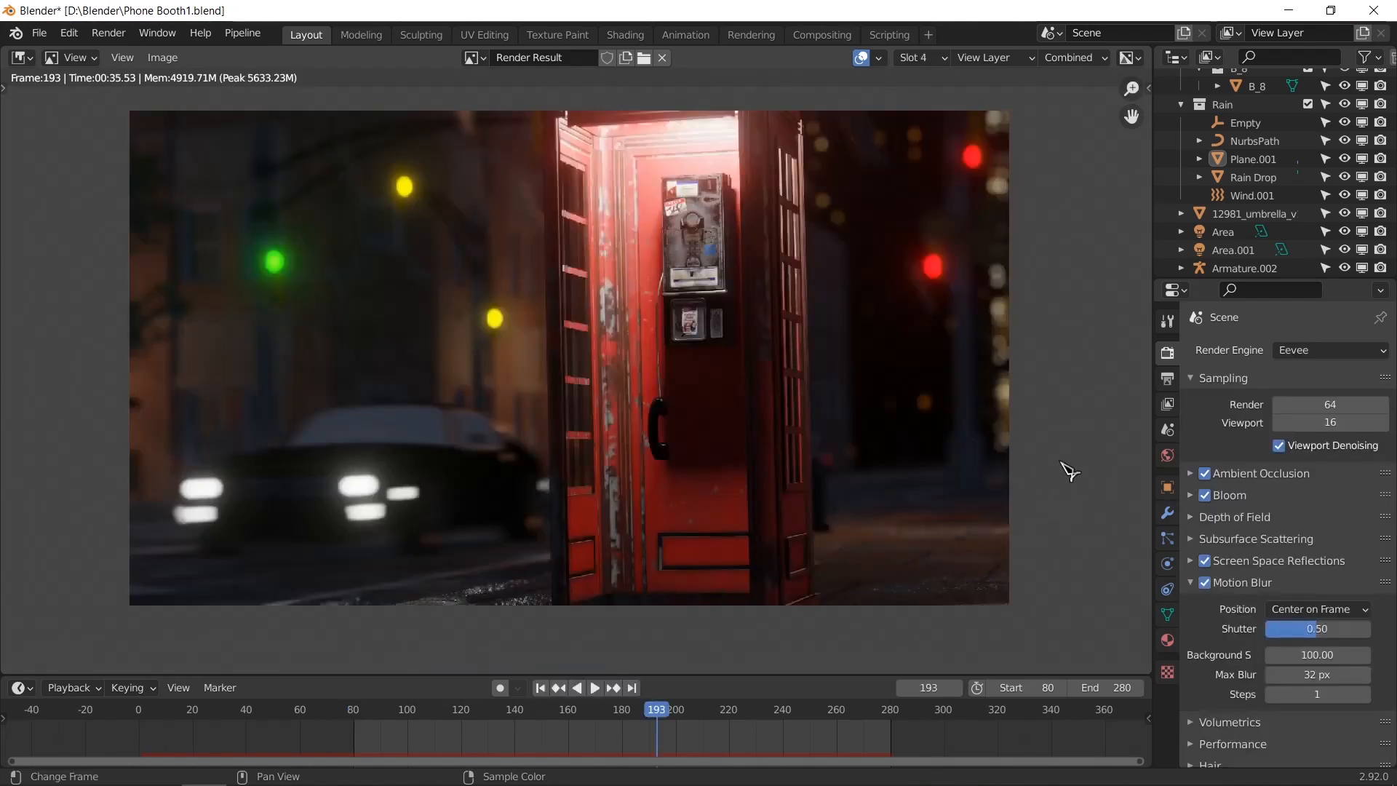
Step: Examine the frame 80 render in slot 1 up close, checking both umbrella-carrying characters beside the phone booth
key("j")
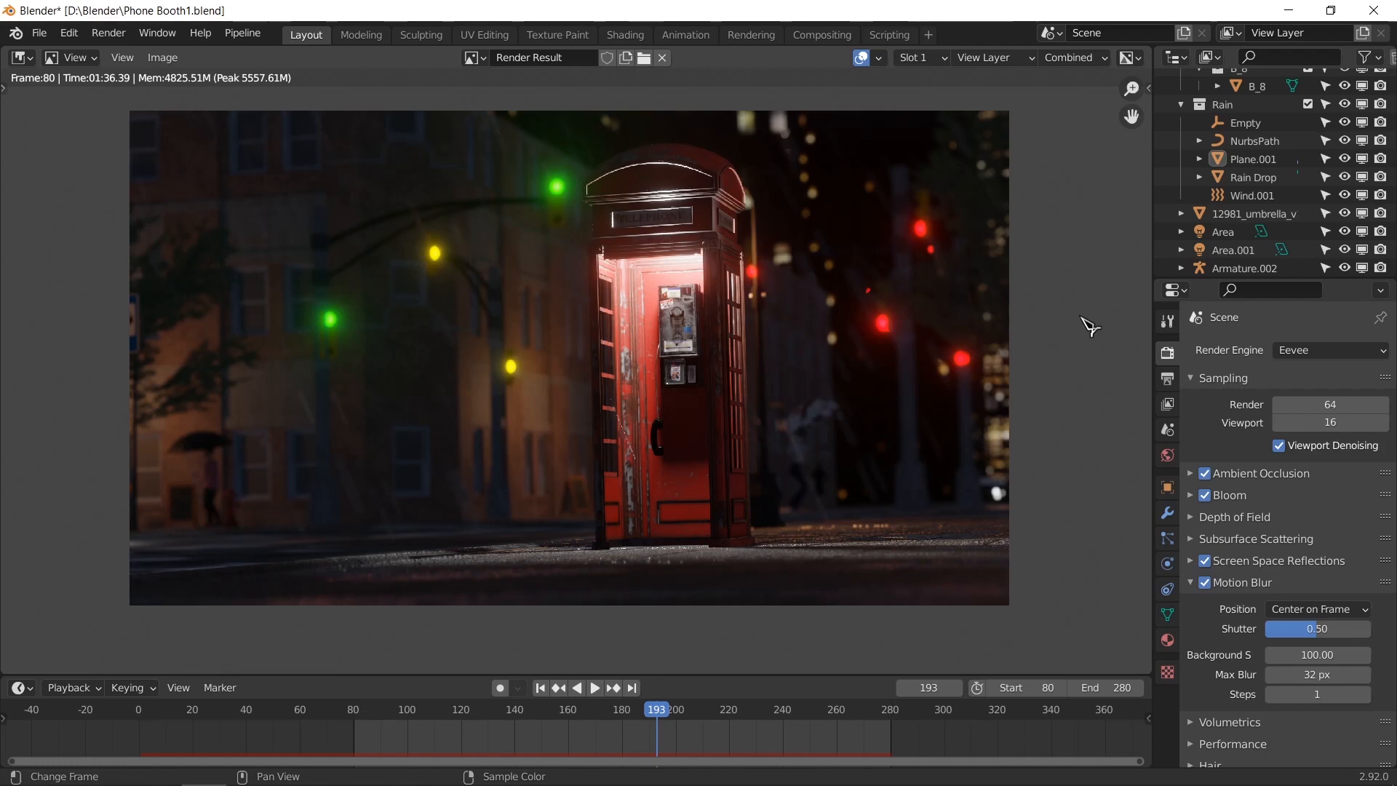
scroll(842, 472, "up", 4)
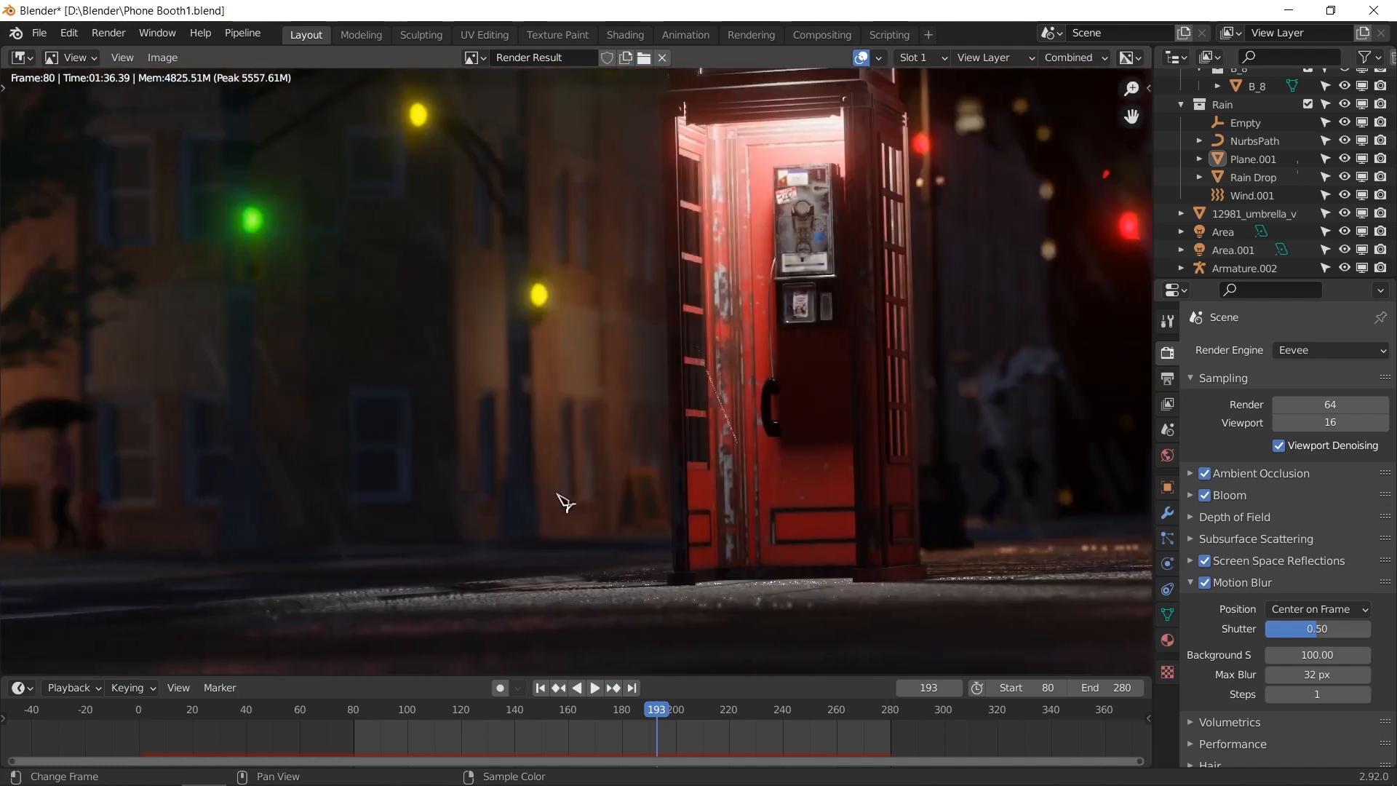
middle_click_drag(567, 502, 847, 487)
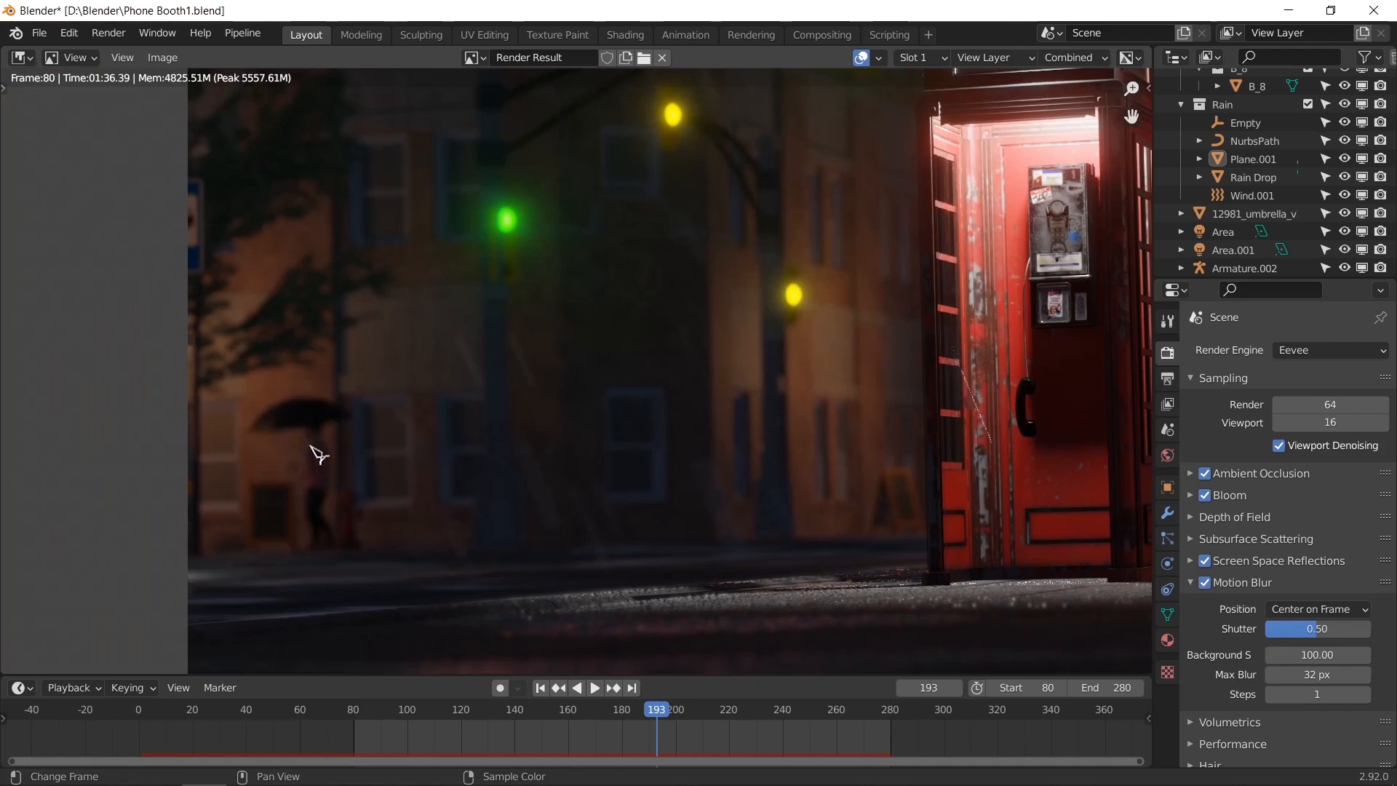
scroll(285, 442, "down", 1)
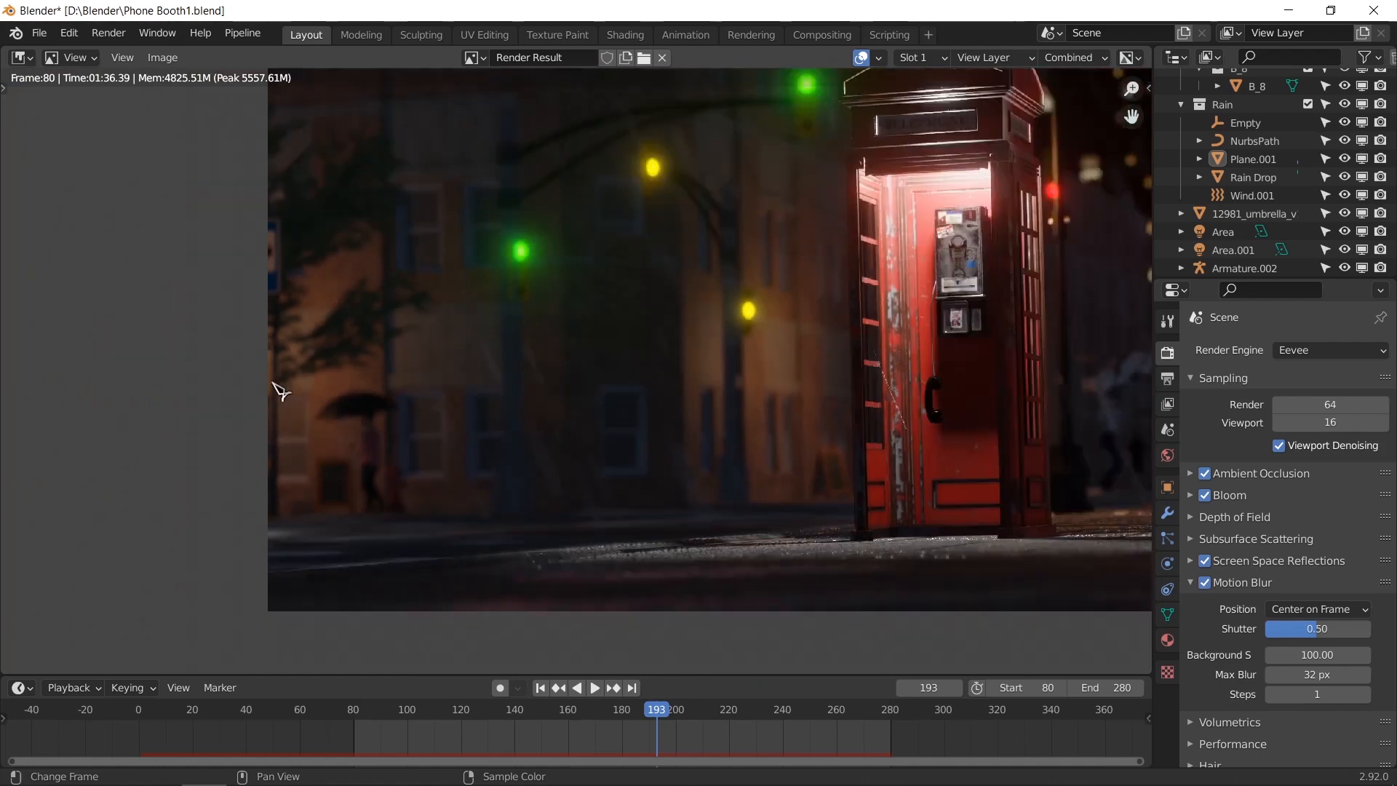
middle_click_drag(649, 429, 518, 431)
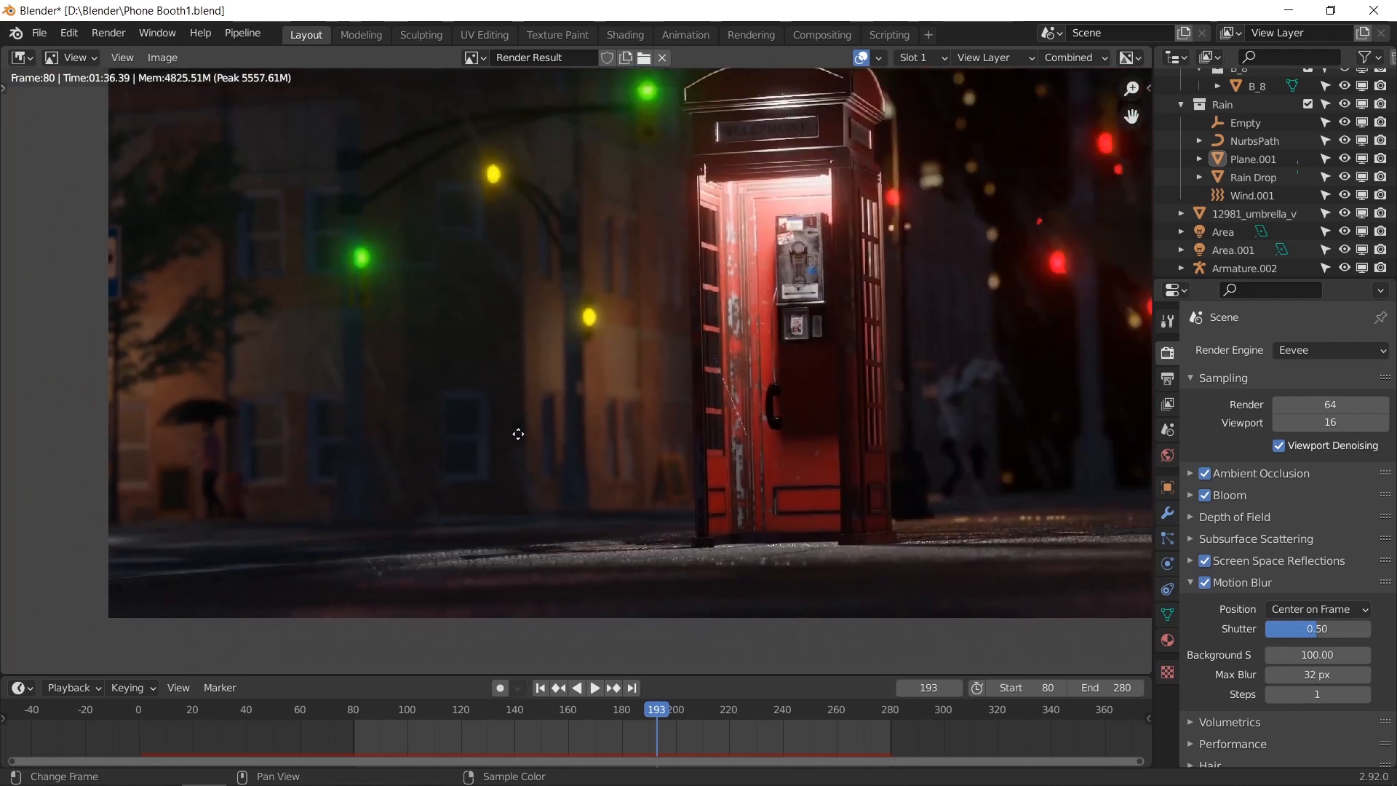
scroll(528, 440, "down", 1)
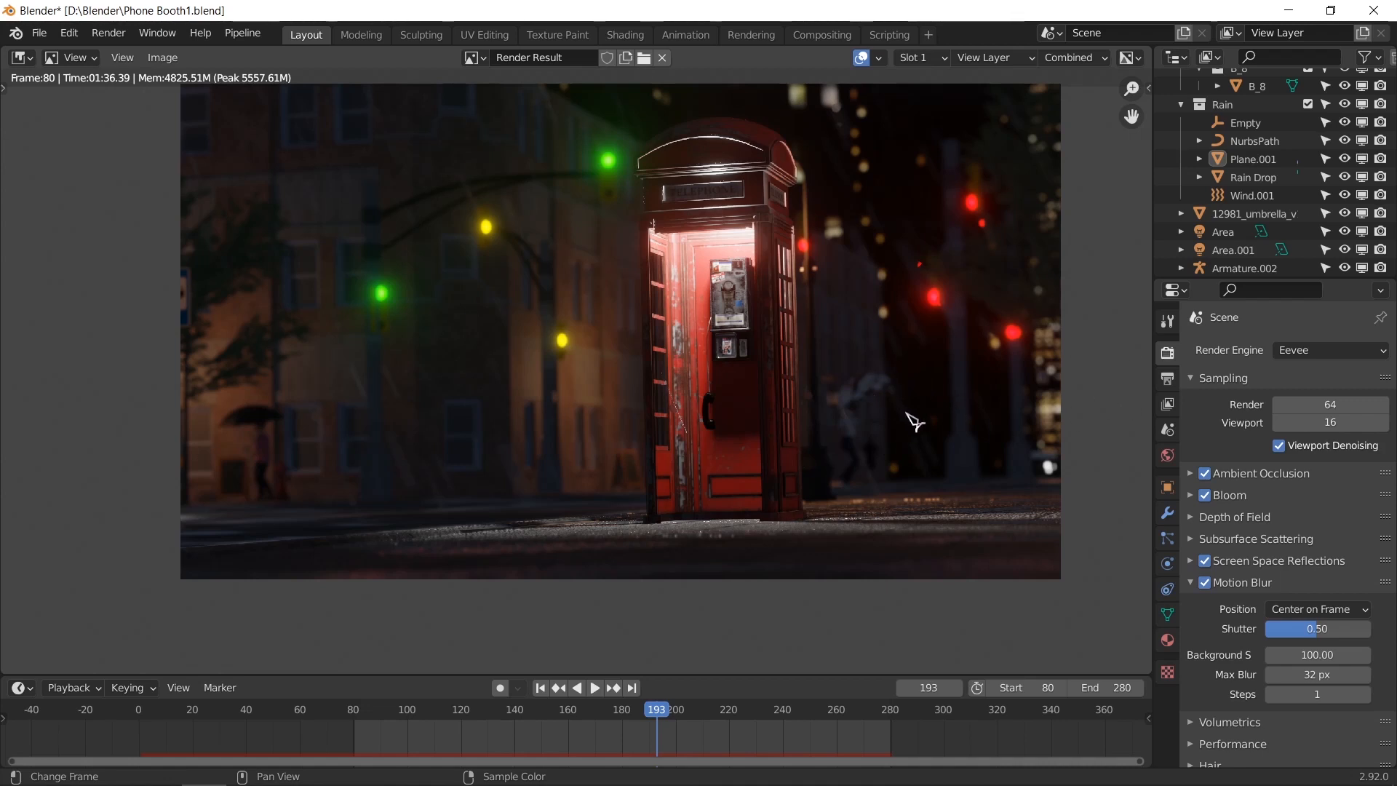
scroll(894, 489, "up", 3)
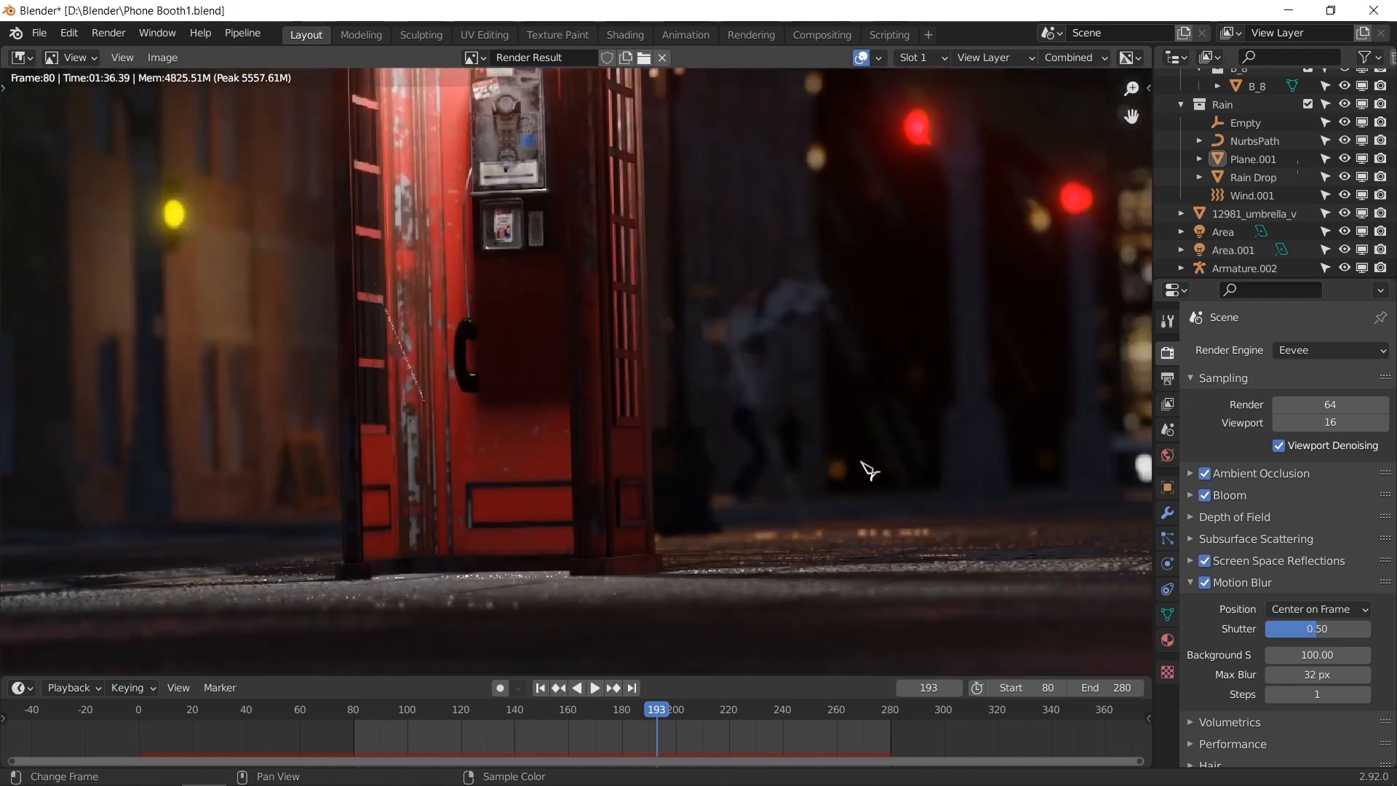
scroll(867, 468, "down", 2)
middle_click_drag(762, 432, 794, 474)
scroll(867, 472, "down", 1)
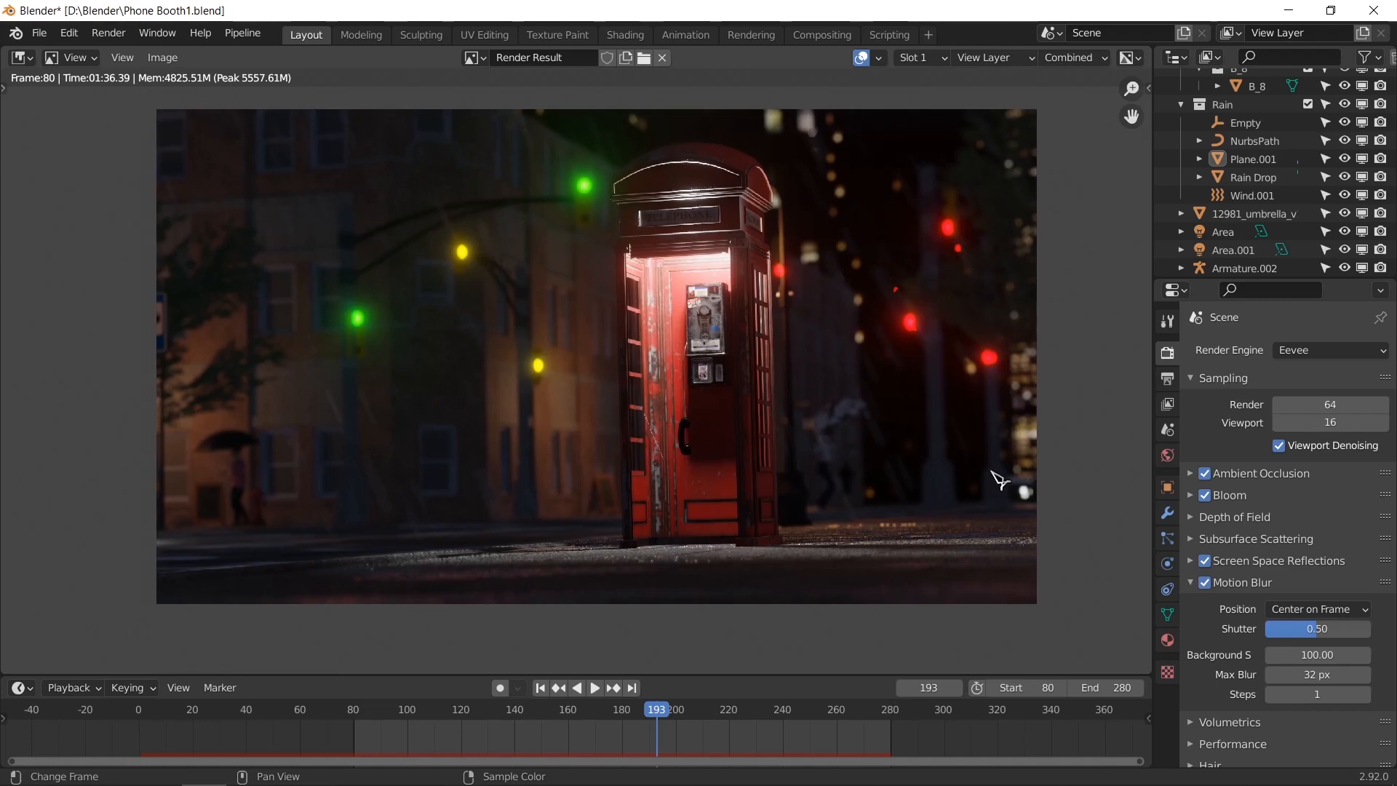
Step: Cycle through the four render slots to compare the renders of frames 80, 156, 107 and 193
key("j")
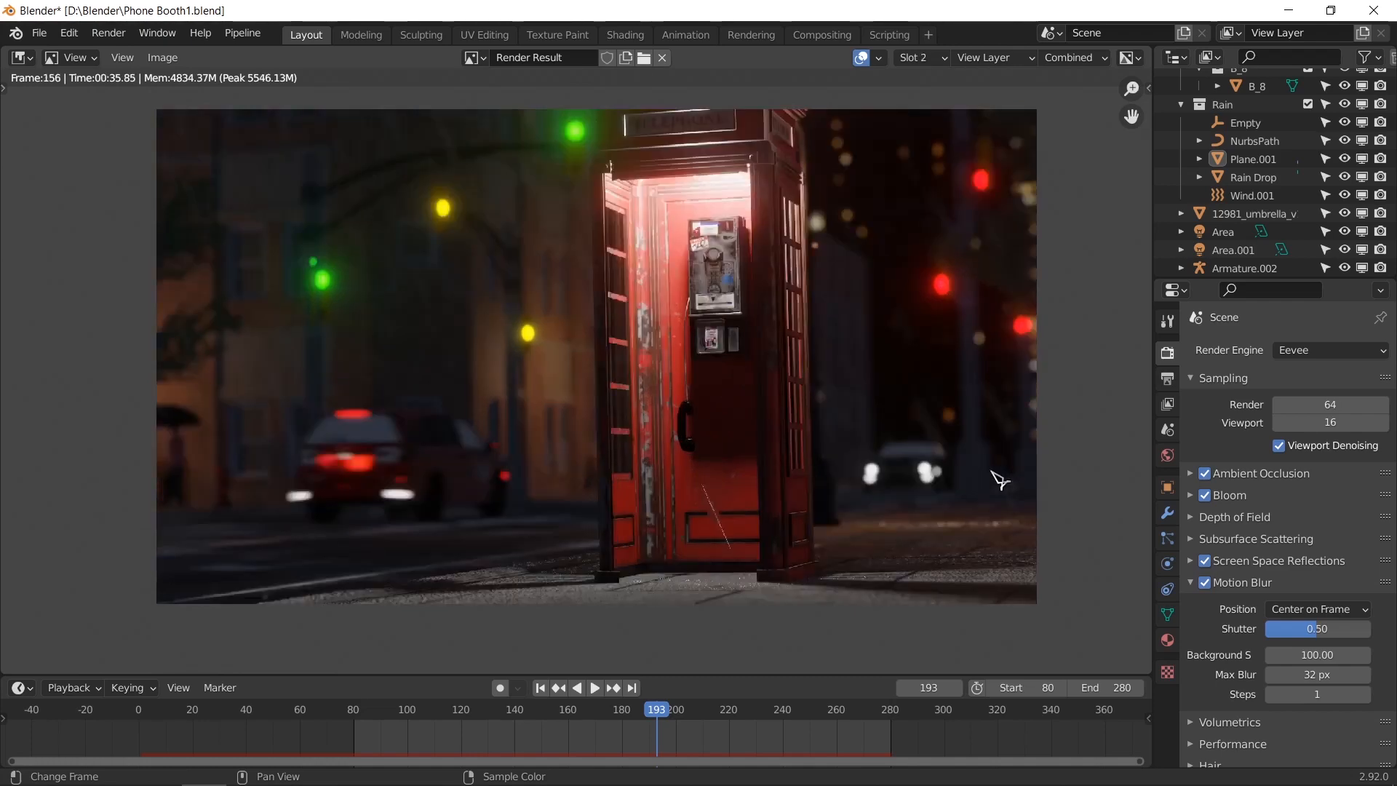
key("j")
key("j")
key("j")
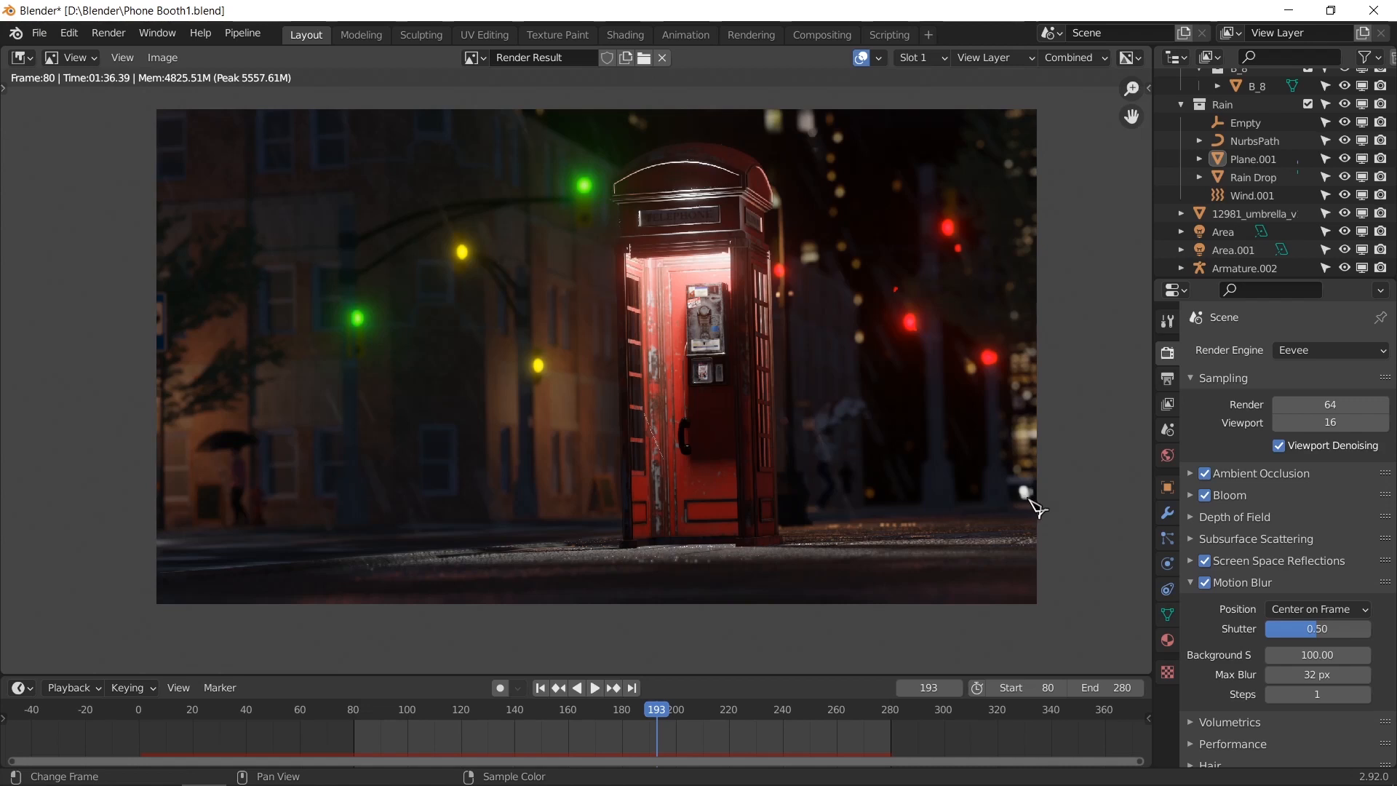
key("j")
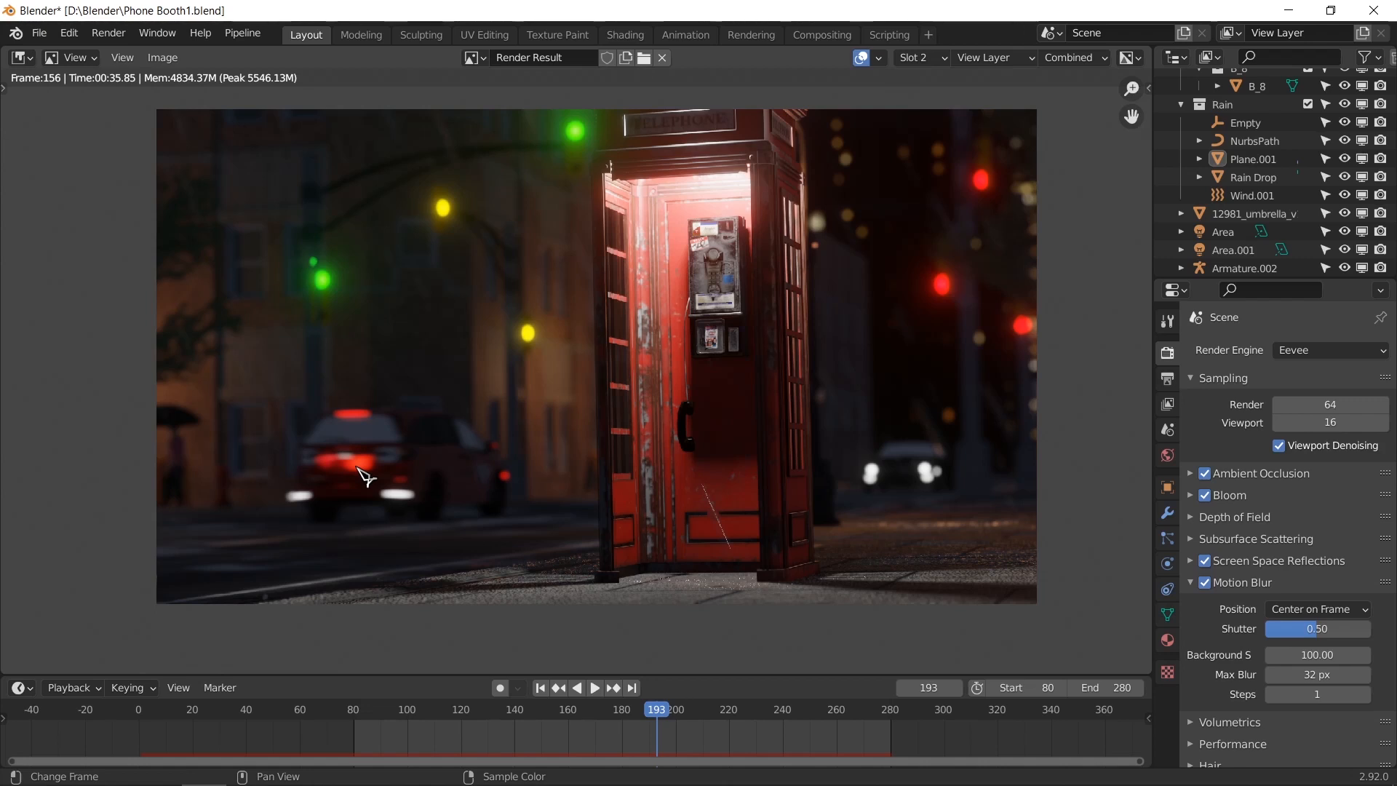
key("j")
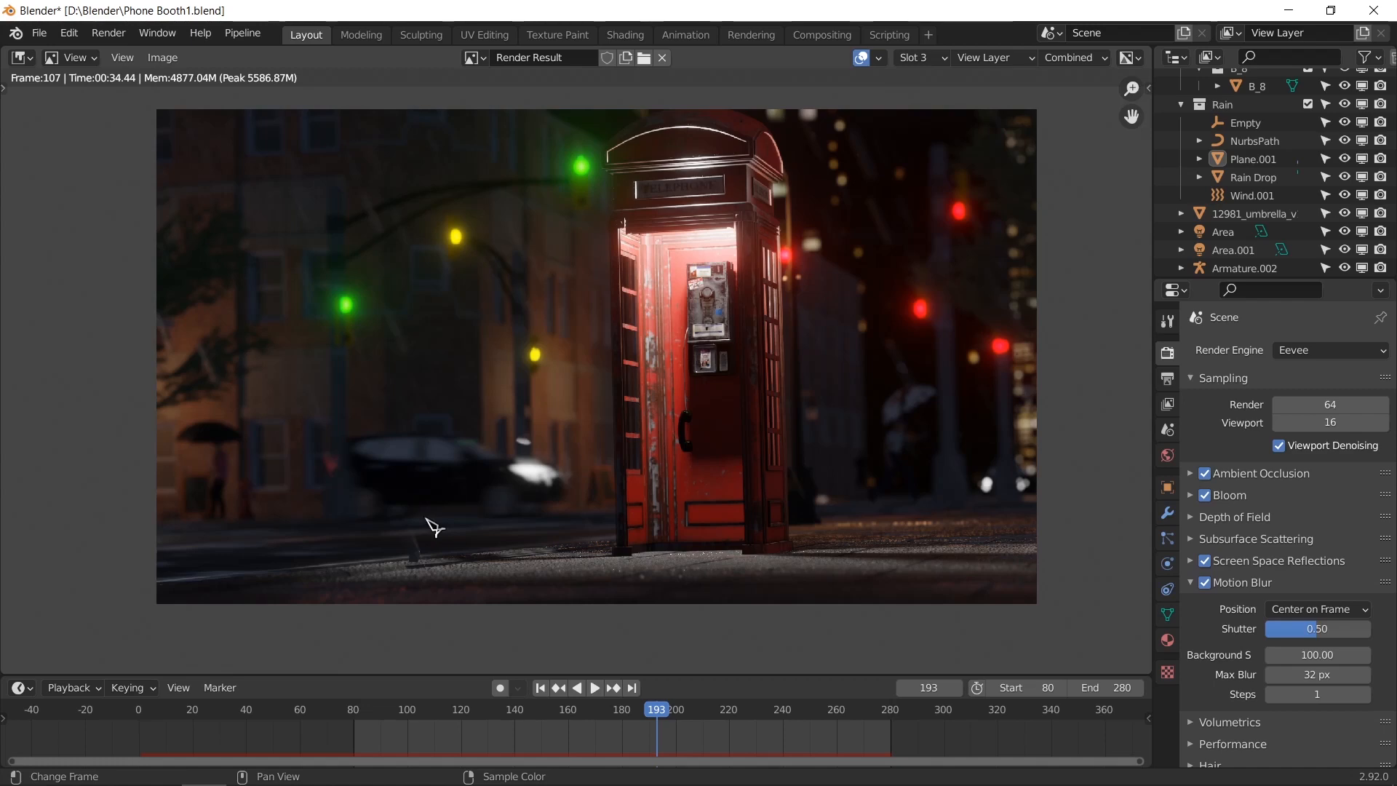
key("j")
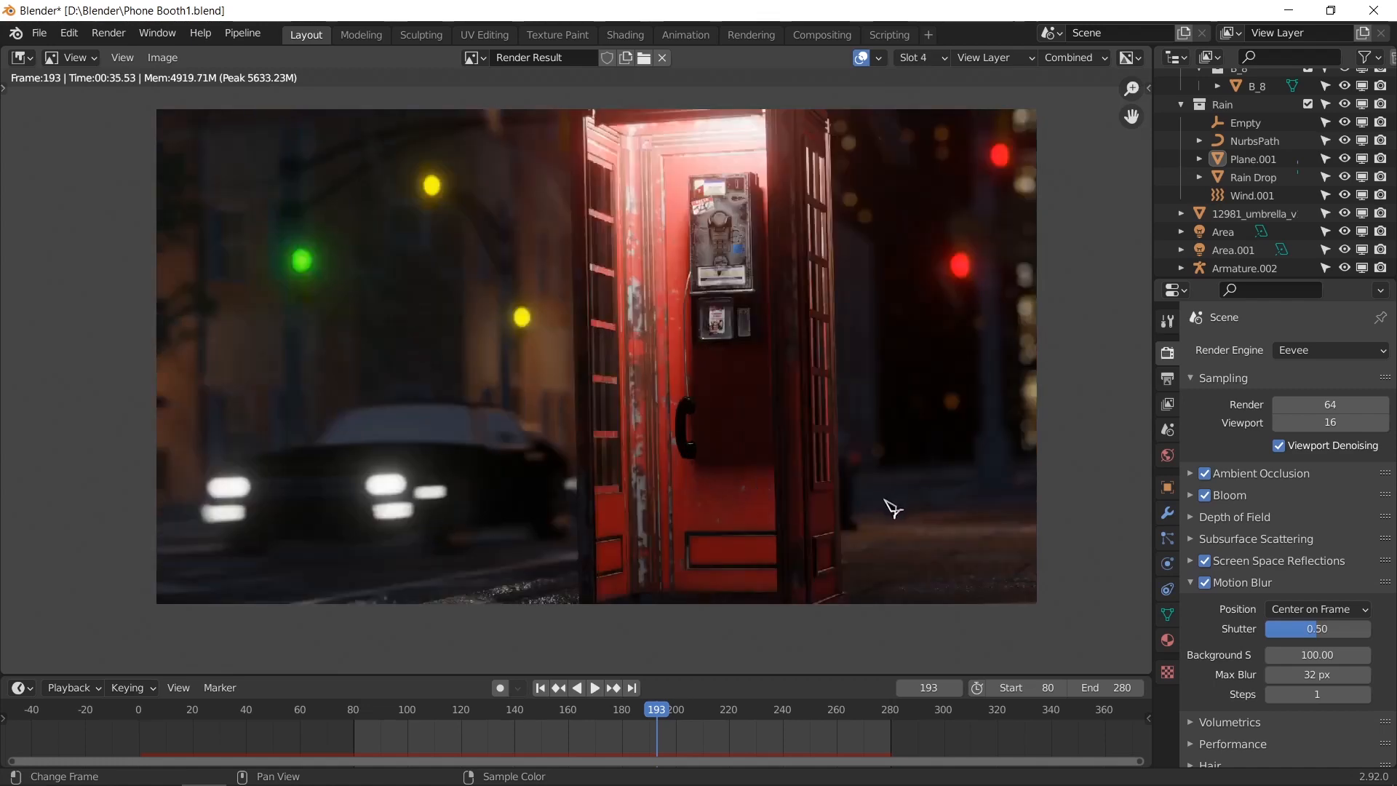
key("j")
key("j")
key("j")
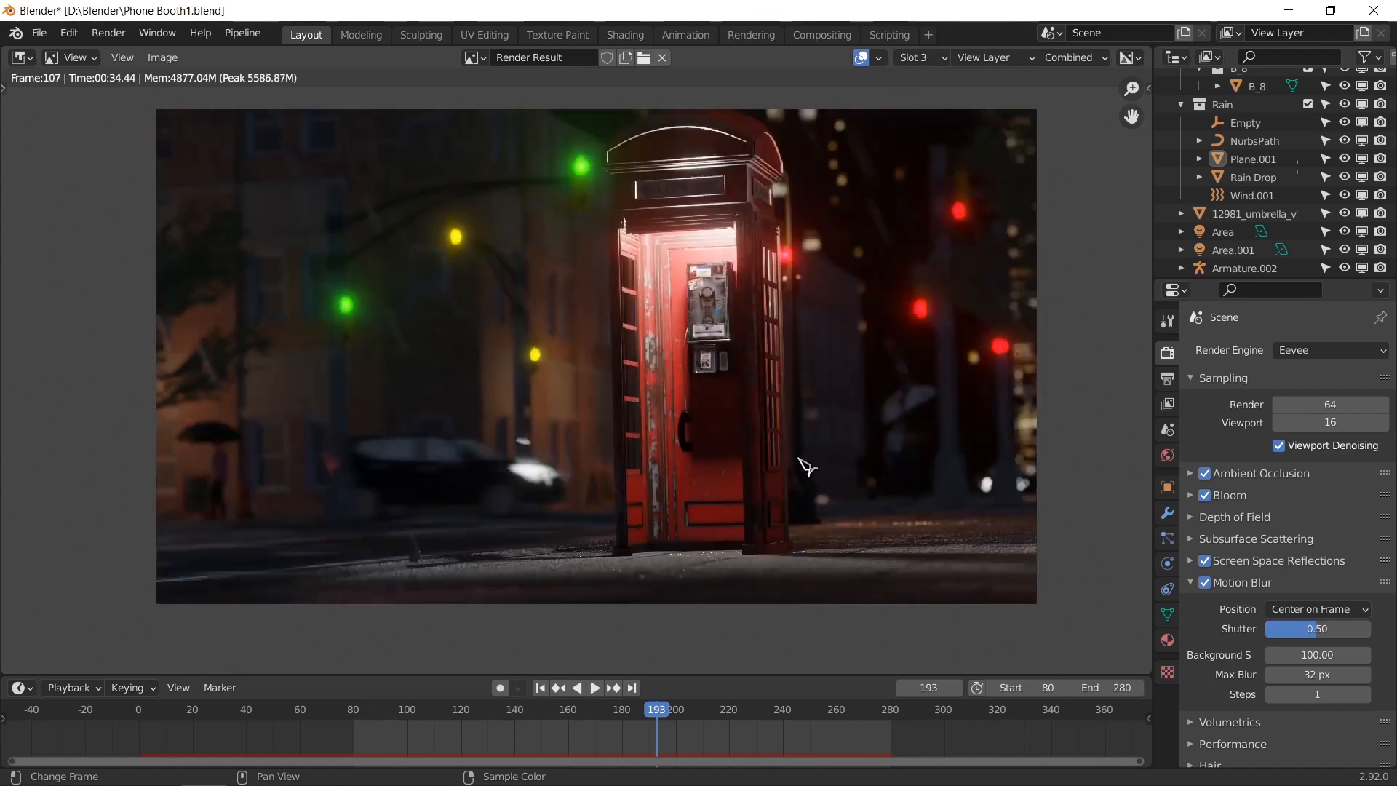
key("j")
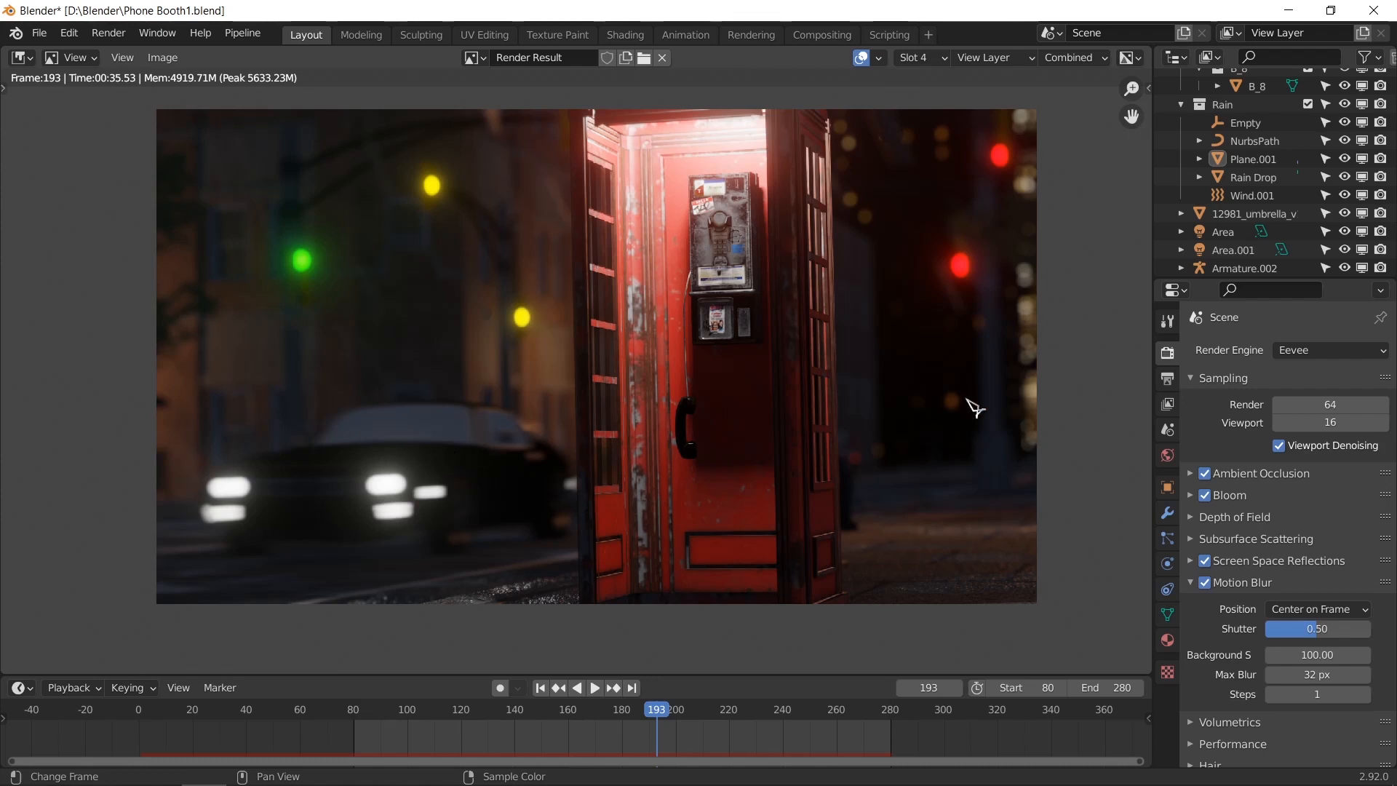
Step: Show the World settings and go backward and forward through the render slots to review the scene's lighting
left_click(1168, 455)
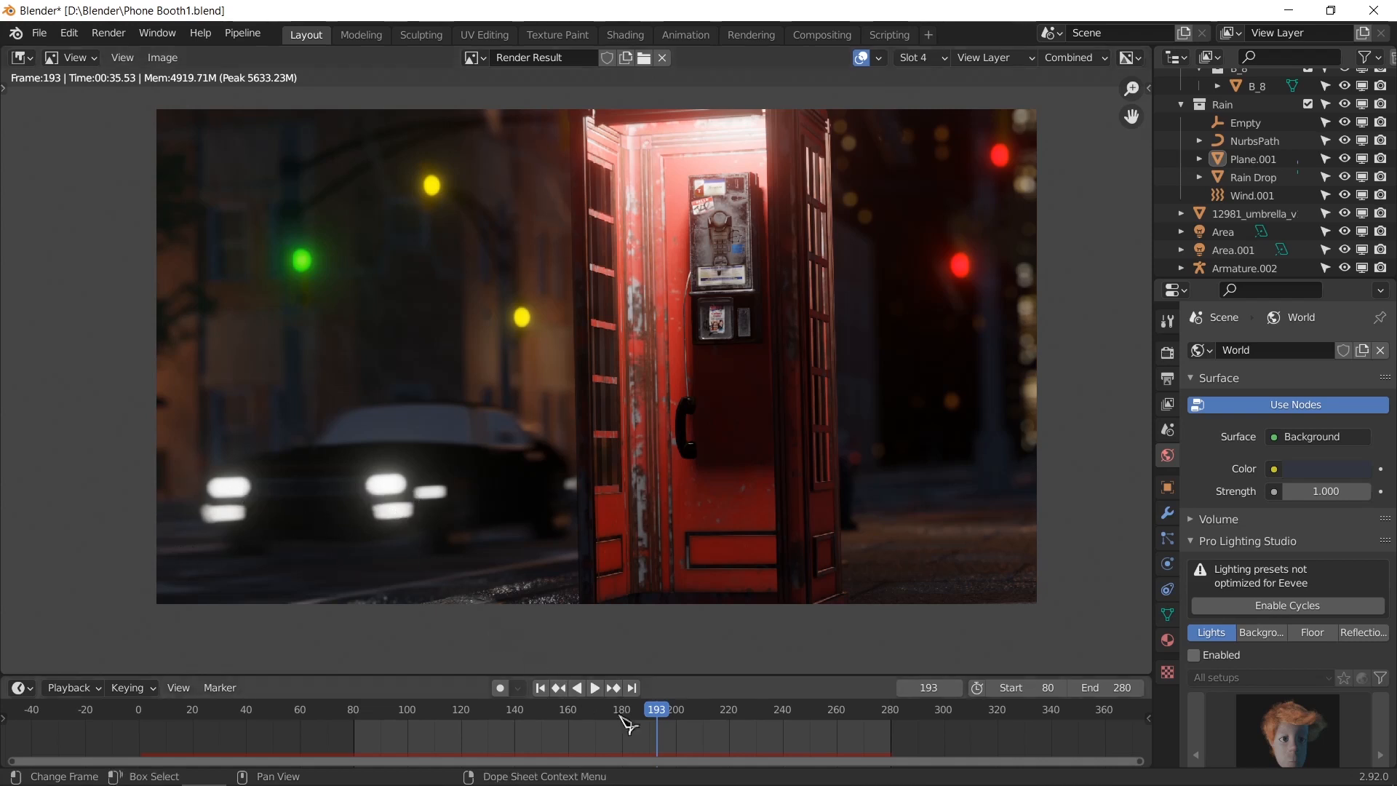
key("Left")
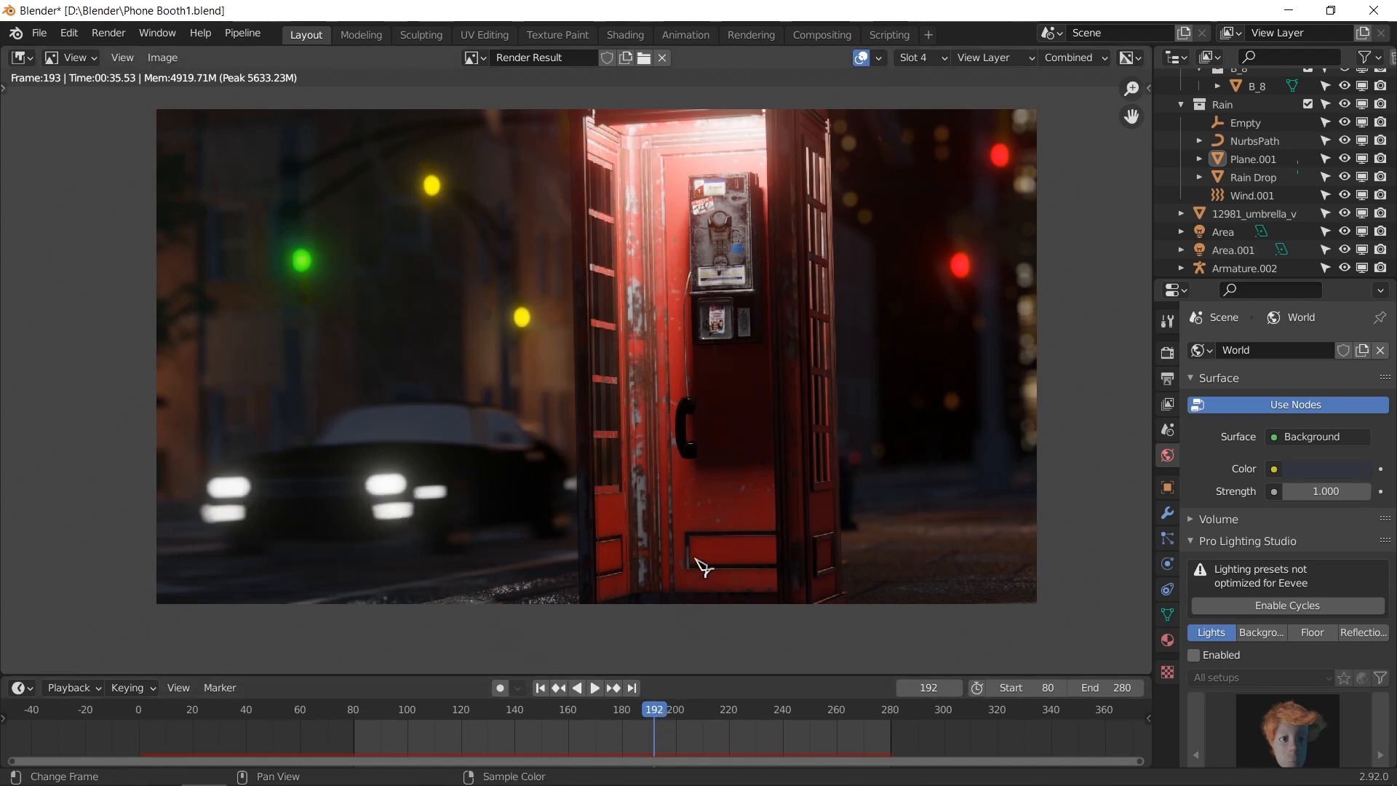
key("alt+j")
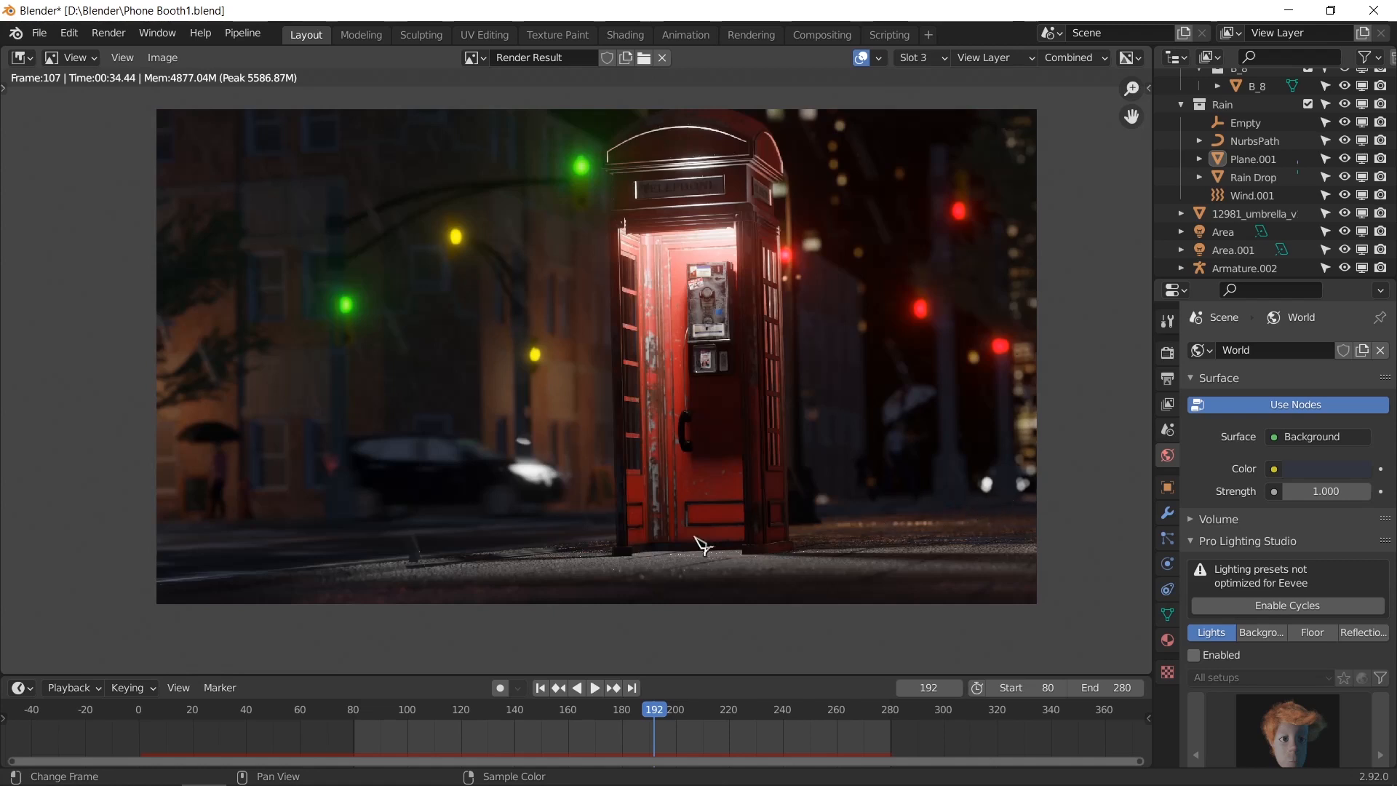
key("alt+j")
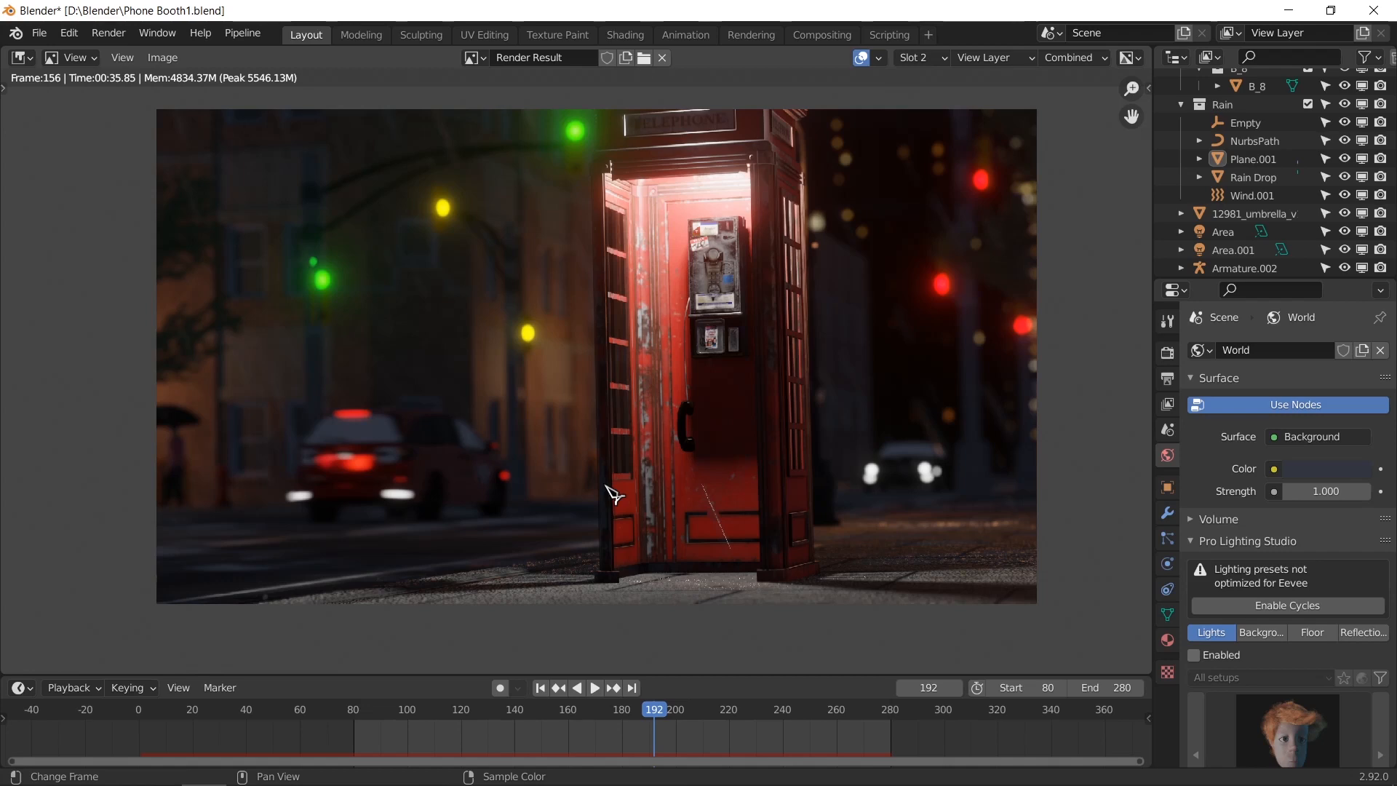
key("alt+j")
key("j")
key("j")
key("j")
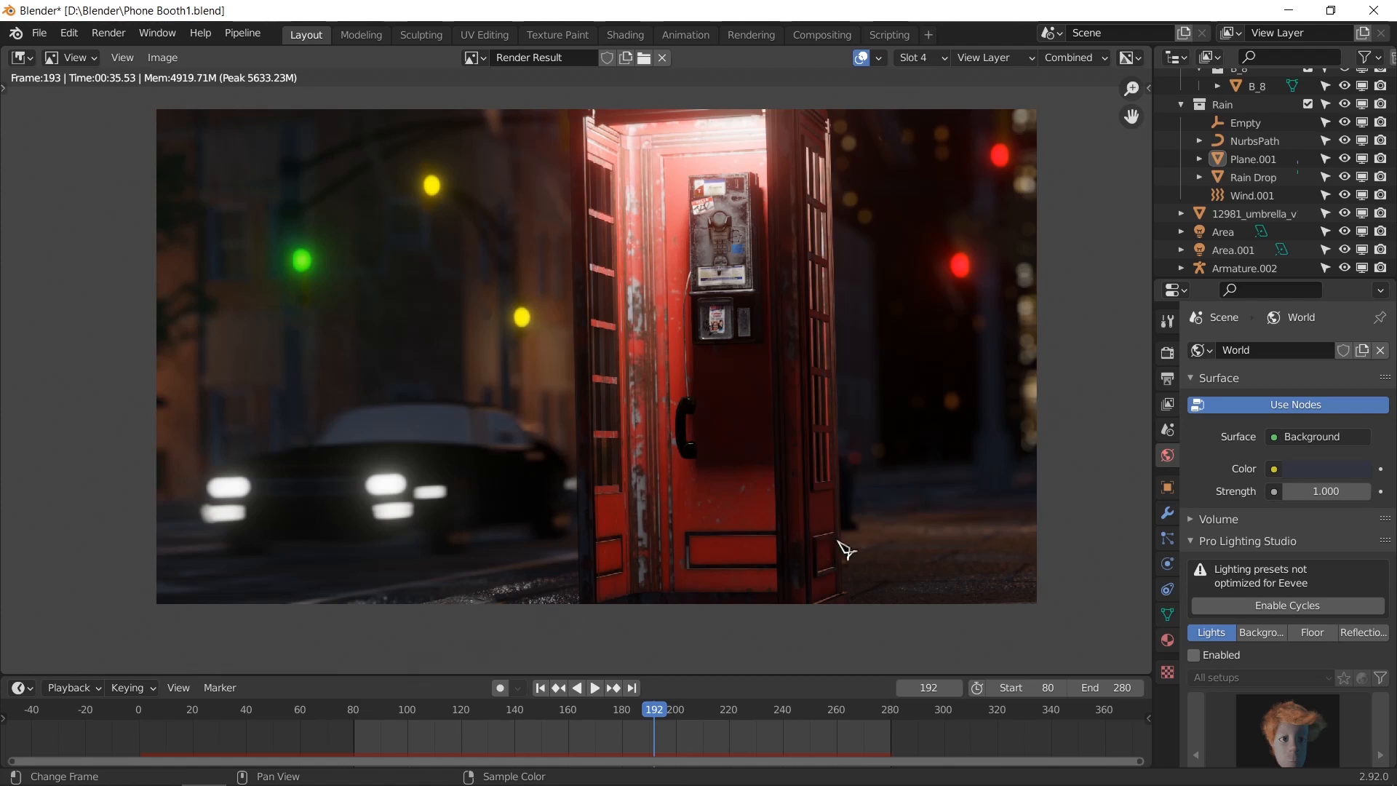
Step: Jump directly between render slots 1 to 4, comparing slots 2 and 3 repeatedly for the cars and pedestrians
key("1")
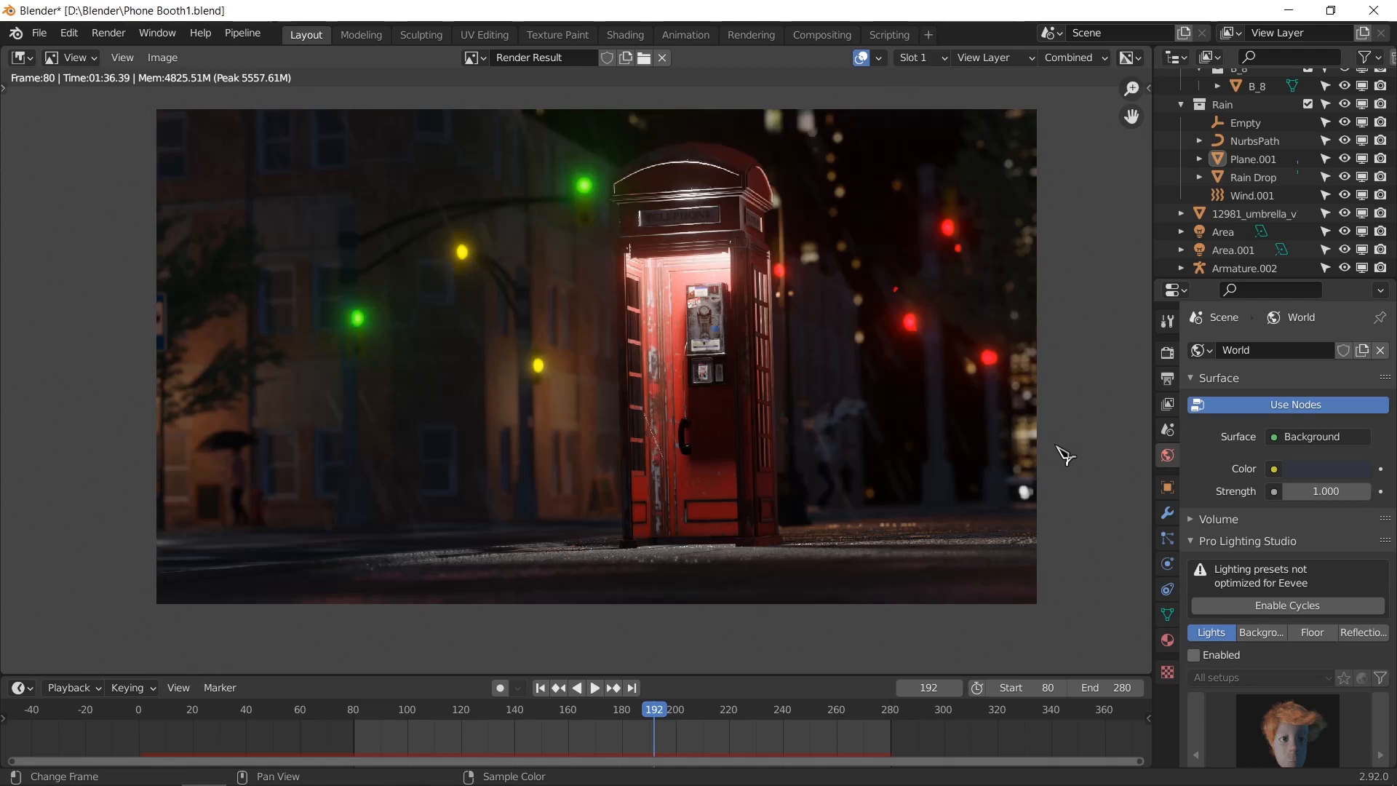
key("2")
key("3")
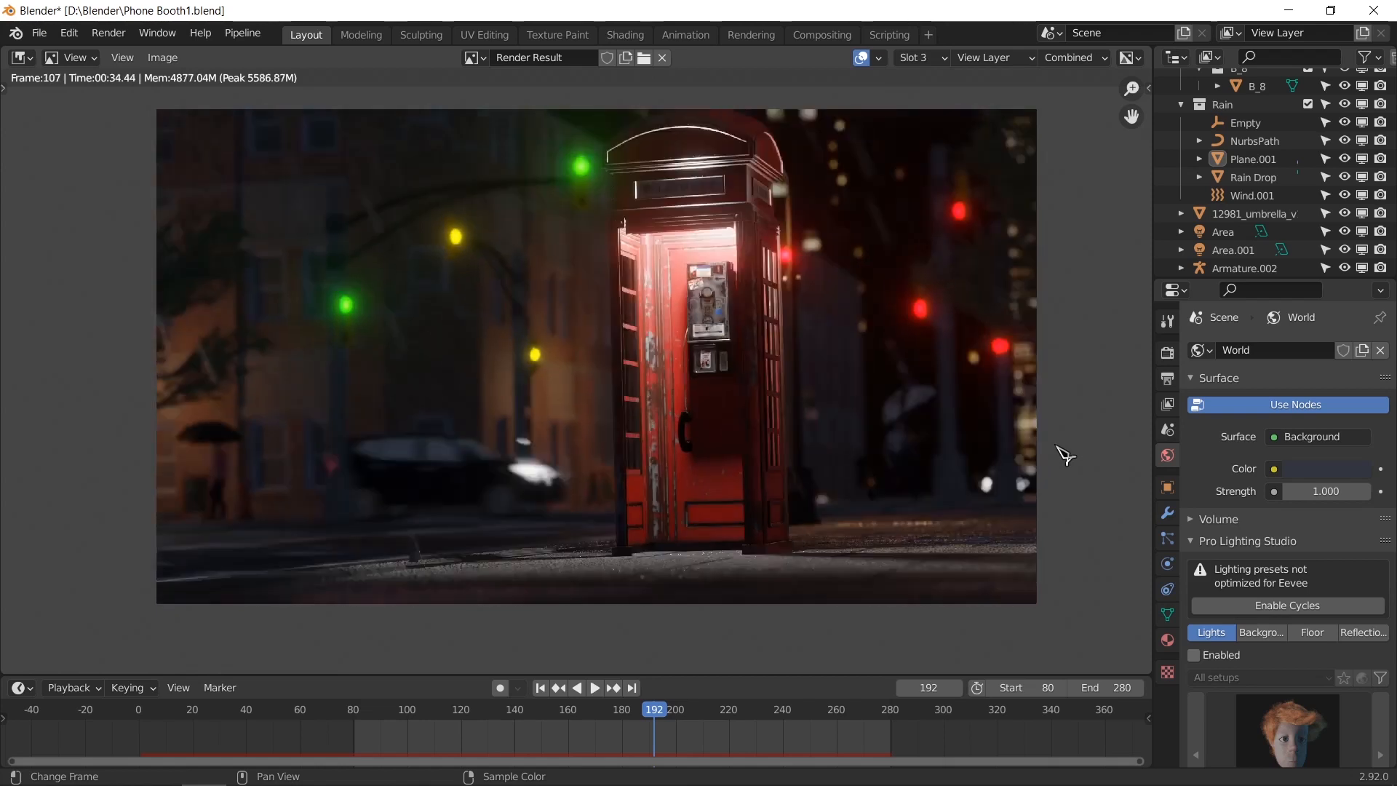
key("2")
key("3")
key("2")
key("3")
key("2")
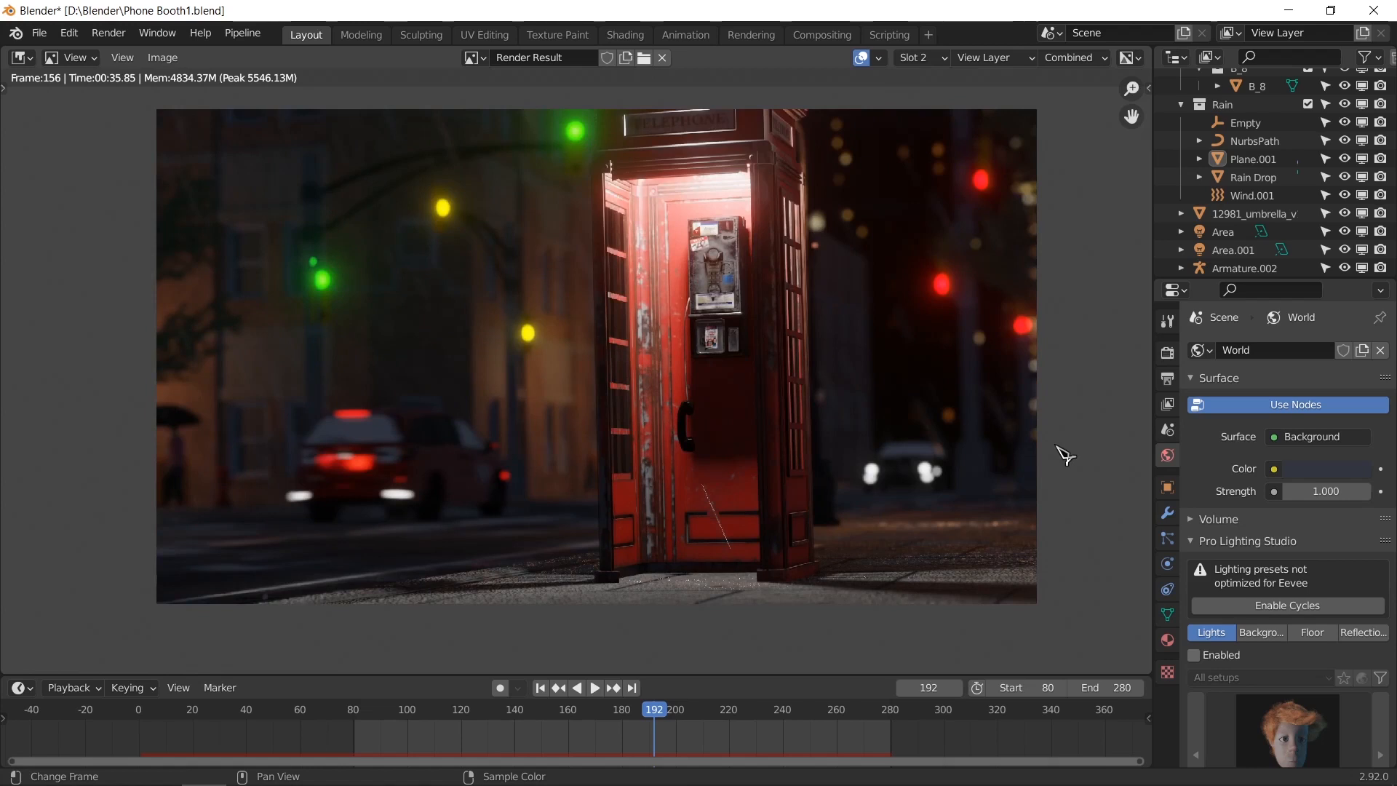
key("4")
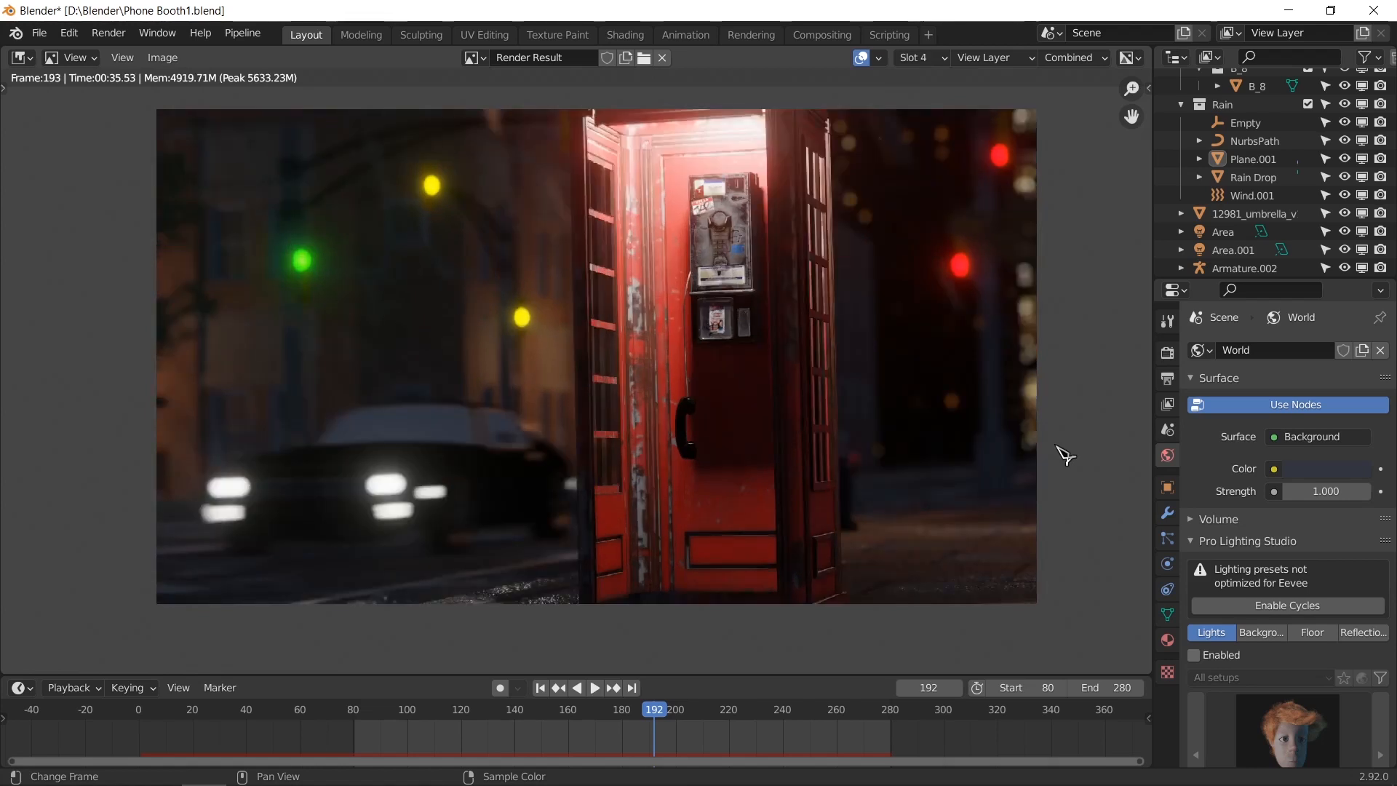
key("3")
key("2")
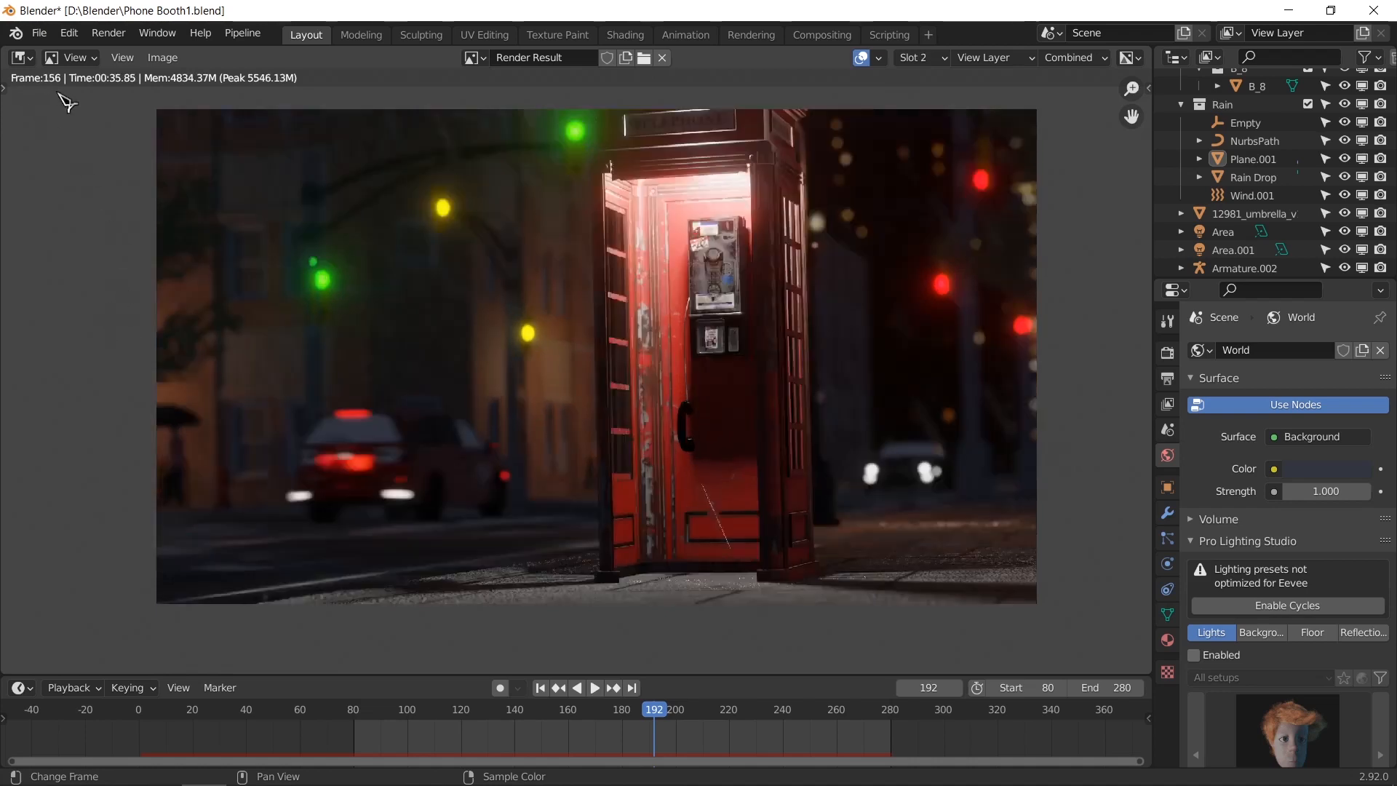
Step: Go through the remaining render slots and examine the phone booth and wet ground in slot 4 up close
key("3")
key("j")
key("j")
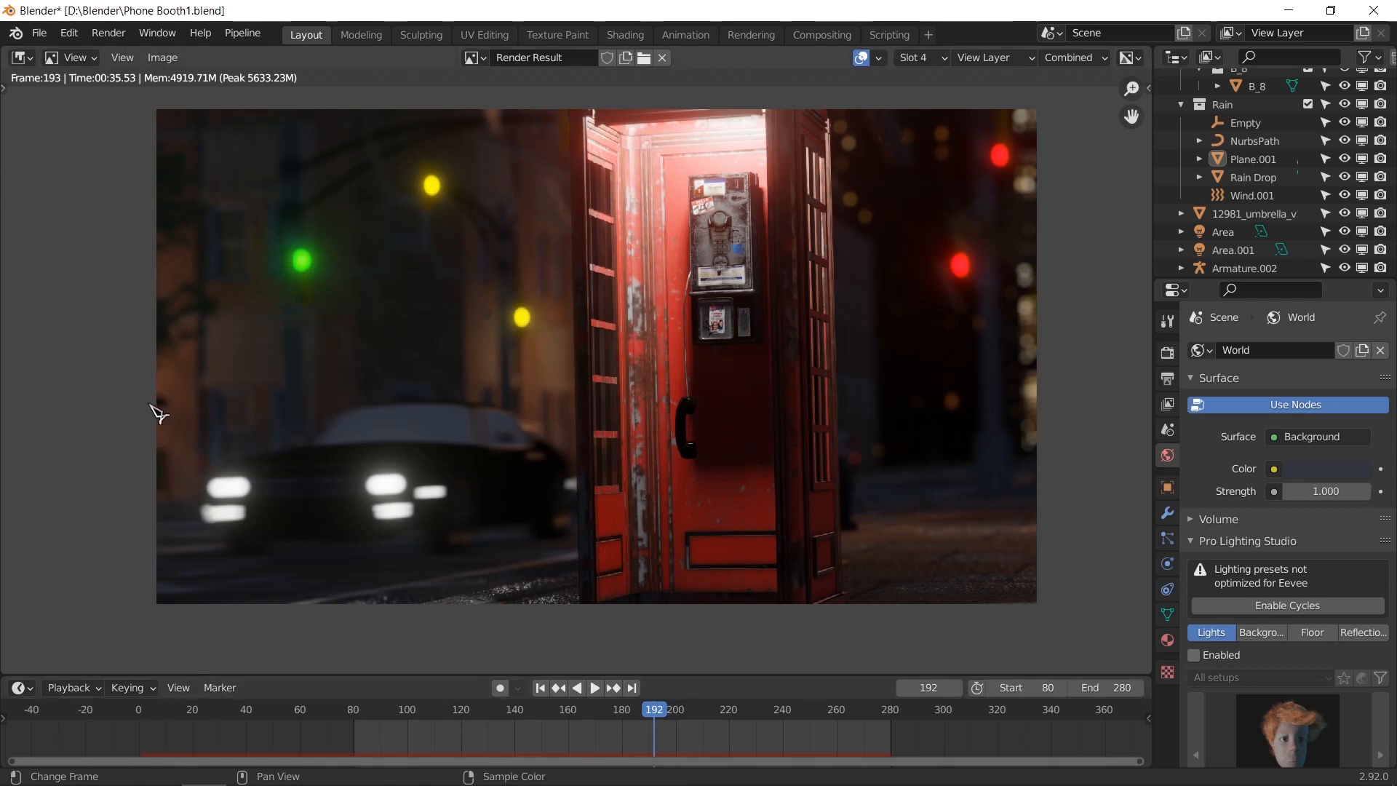
key("j")
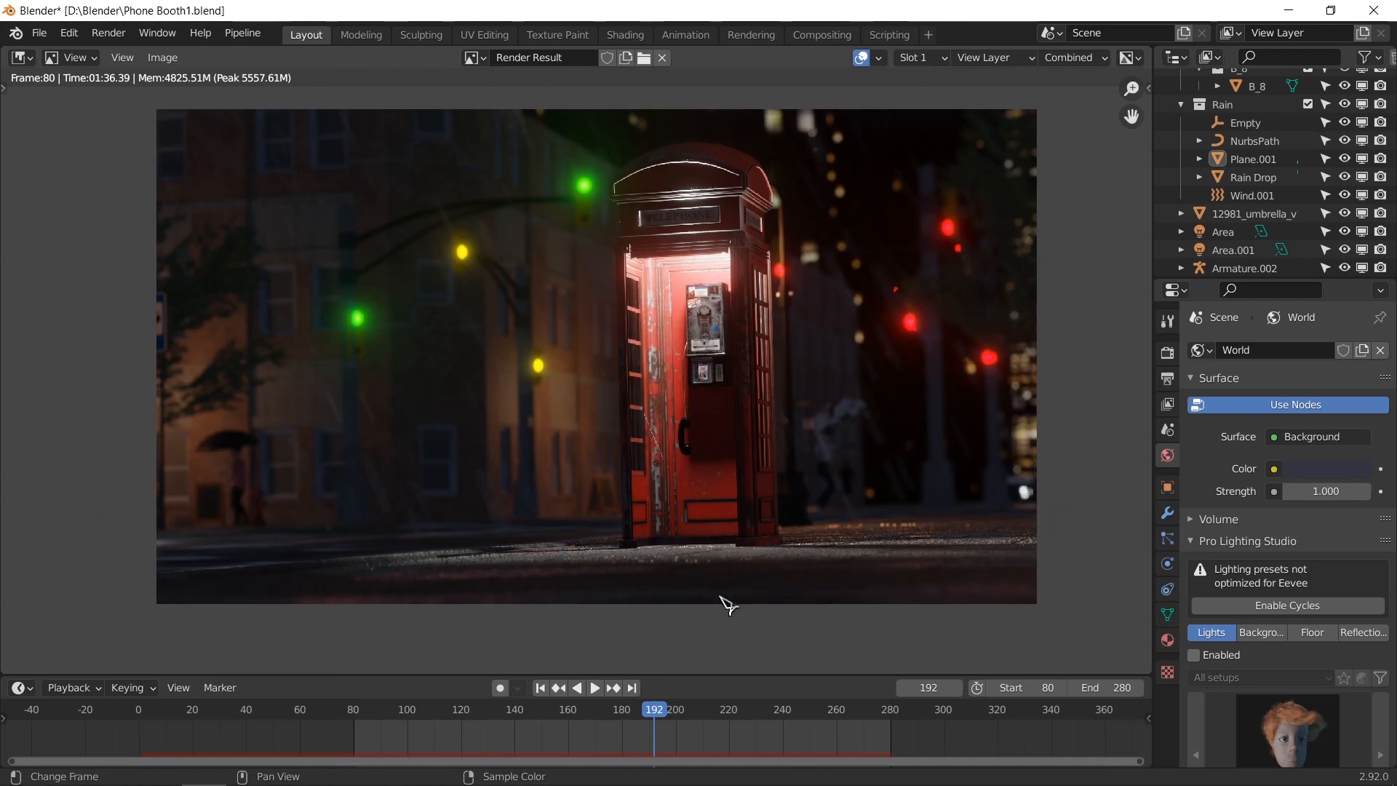
key("4")
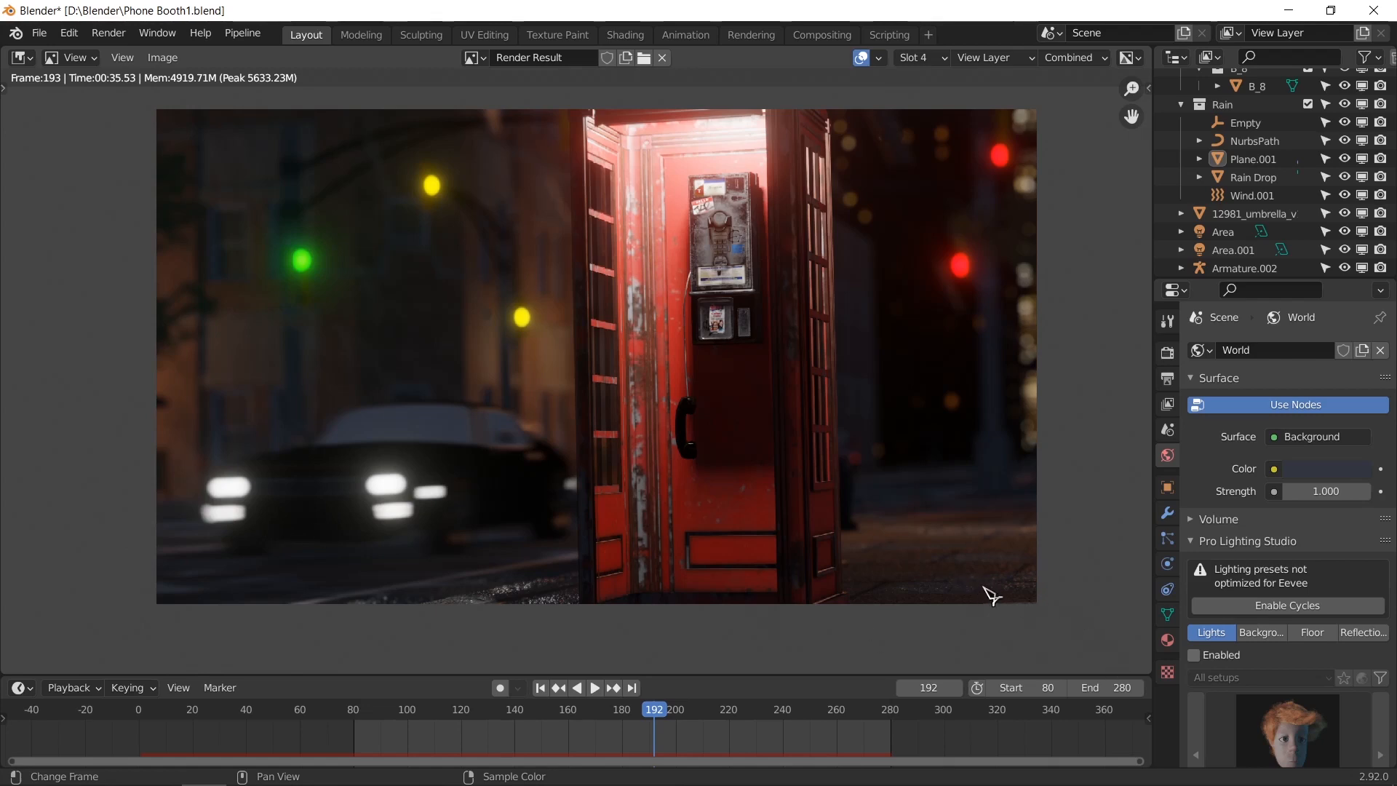
scroll(976, 598, "up", 2)
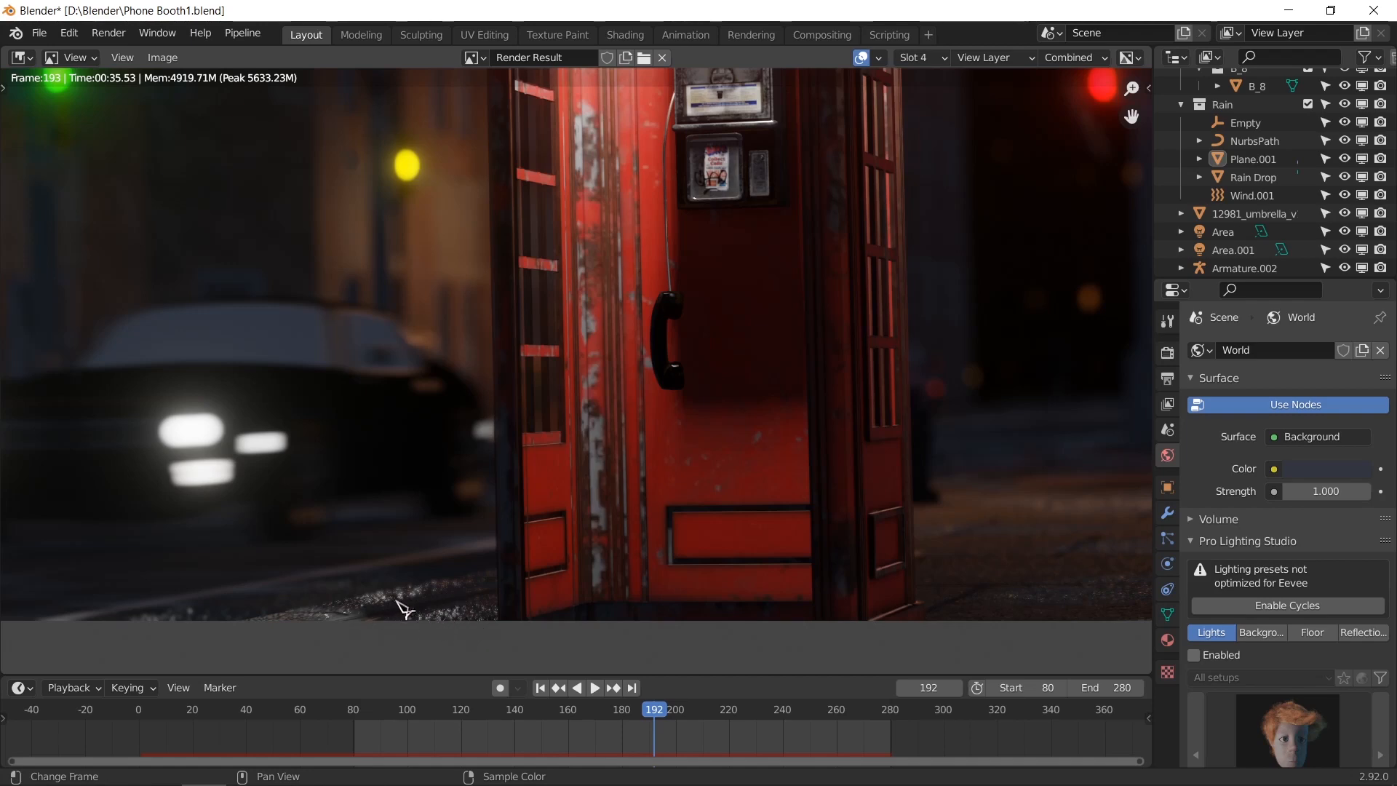
Step: Go back through the render slots from 4 to 1, then compare slots 1 and 2 with the whole booth in view
key("alt+j")
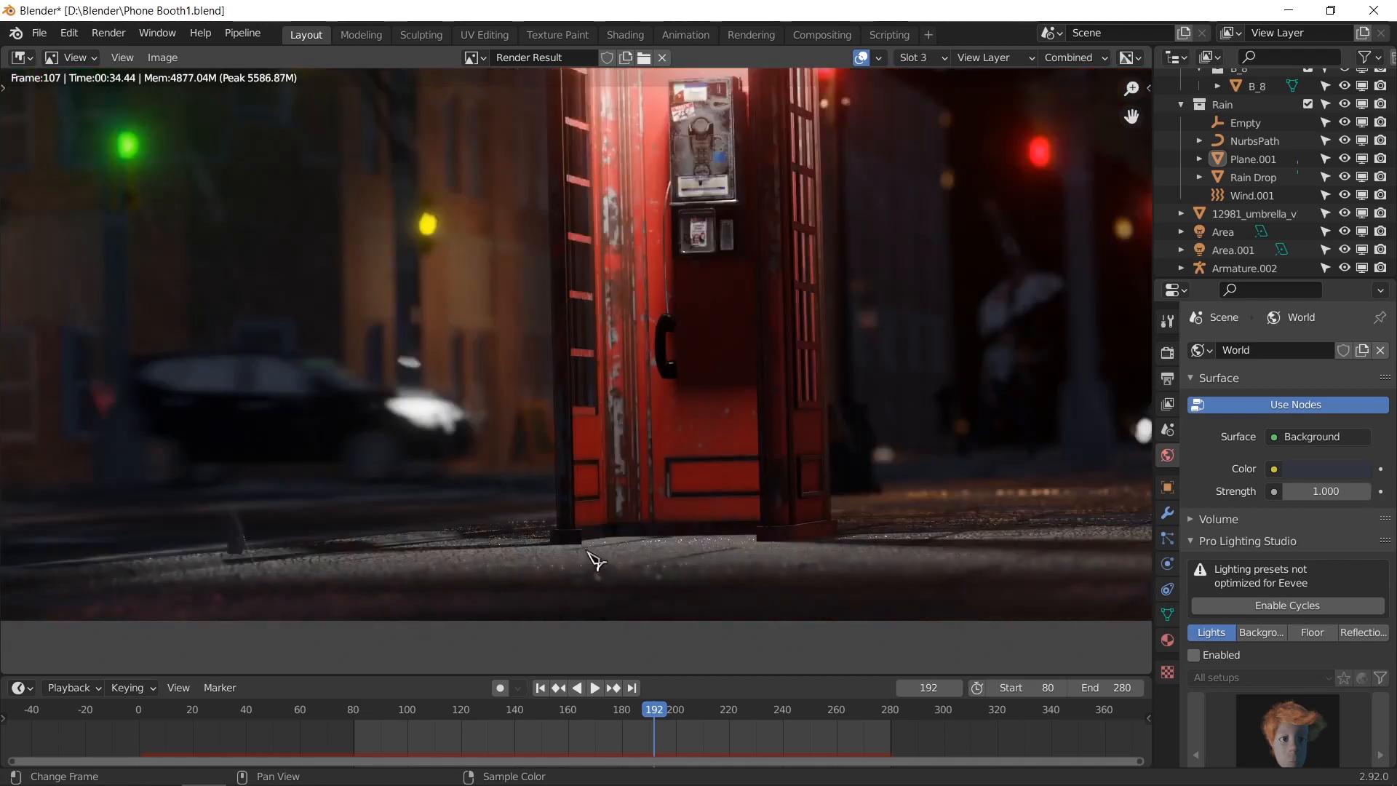
key("alt+j")
key("alt+j")
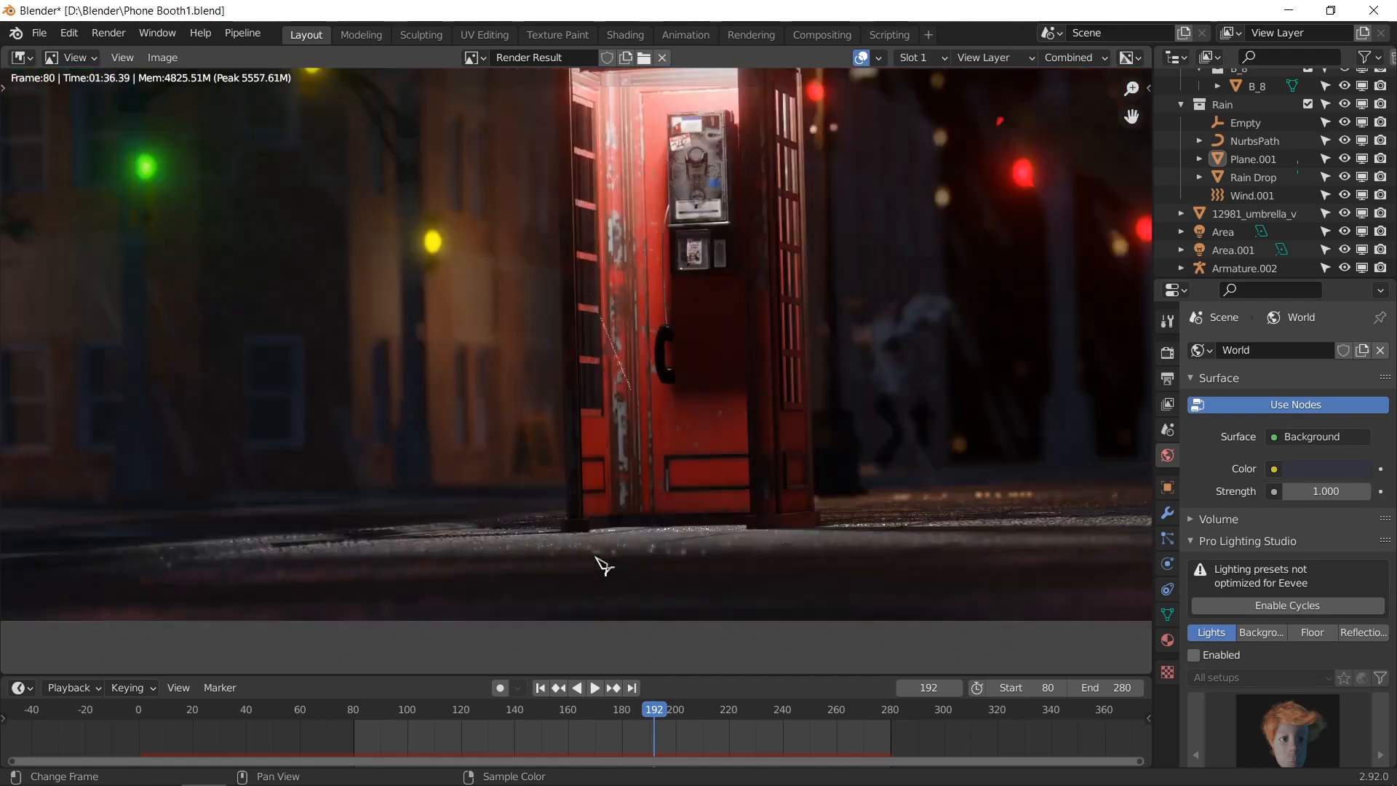
middle_click_drag(665, 442, 692, 523)
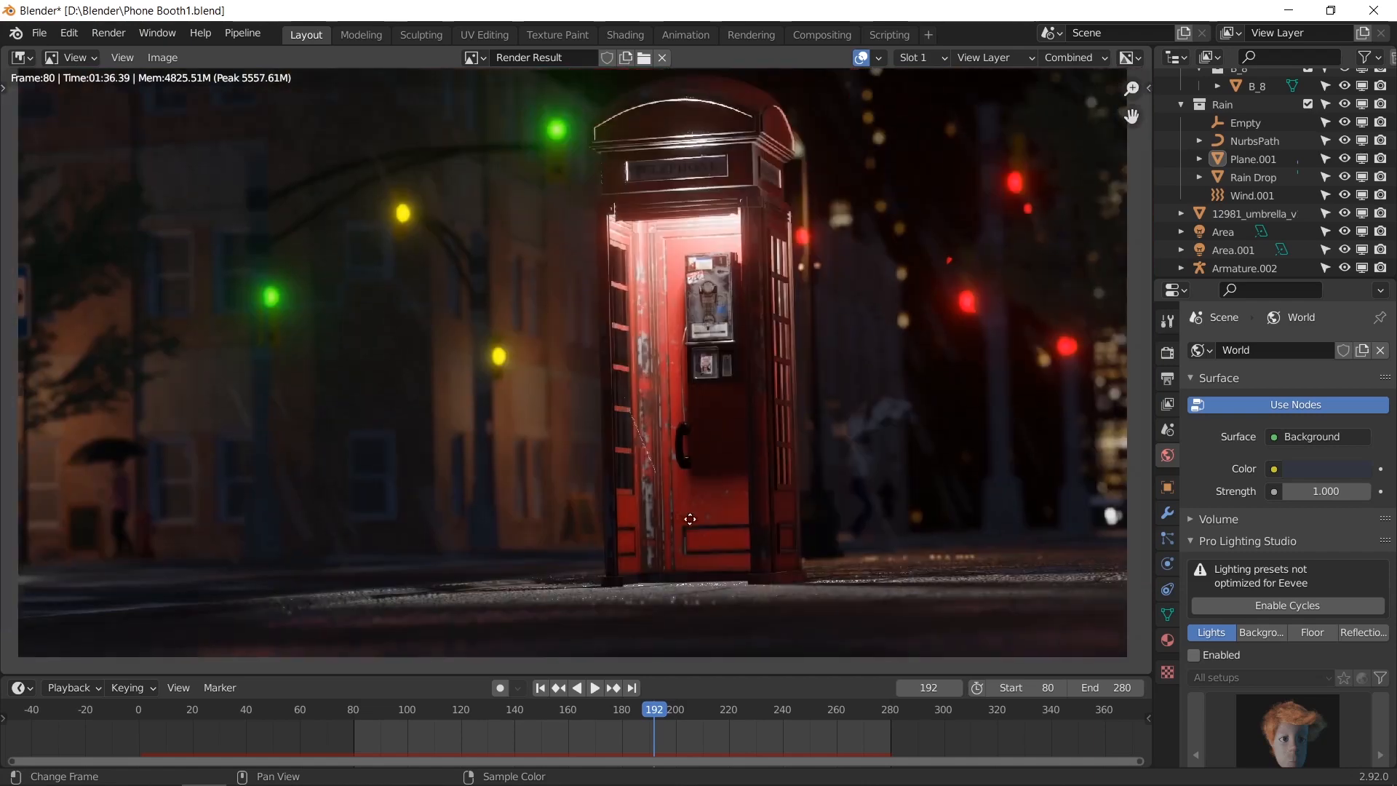
key("j")
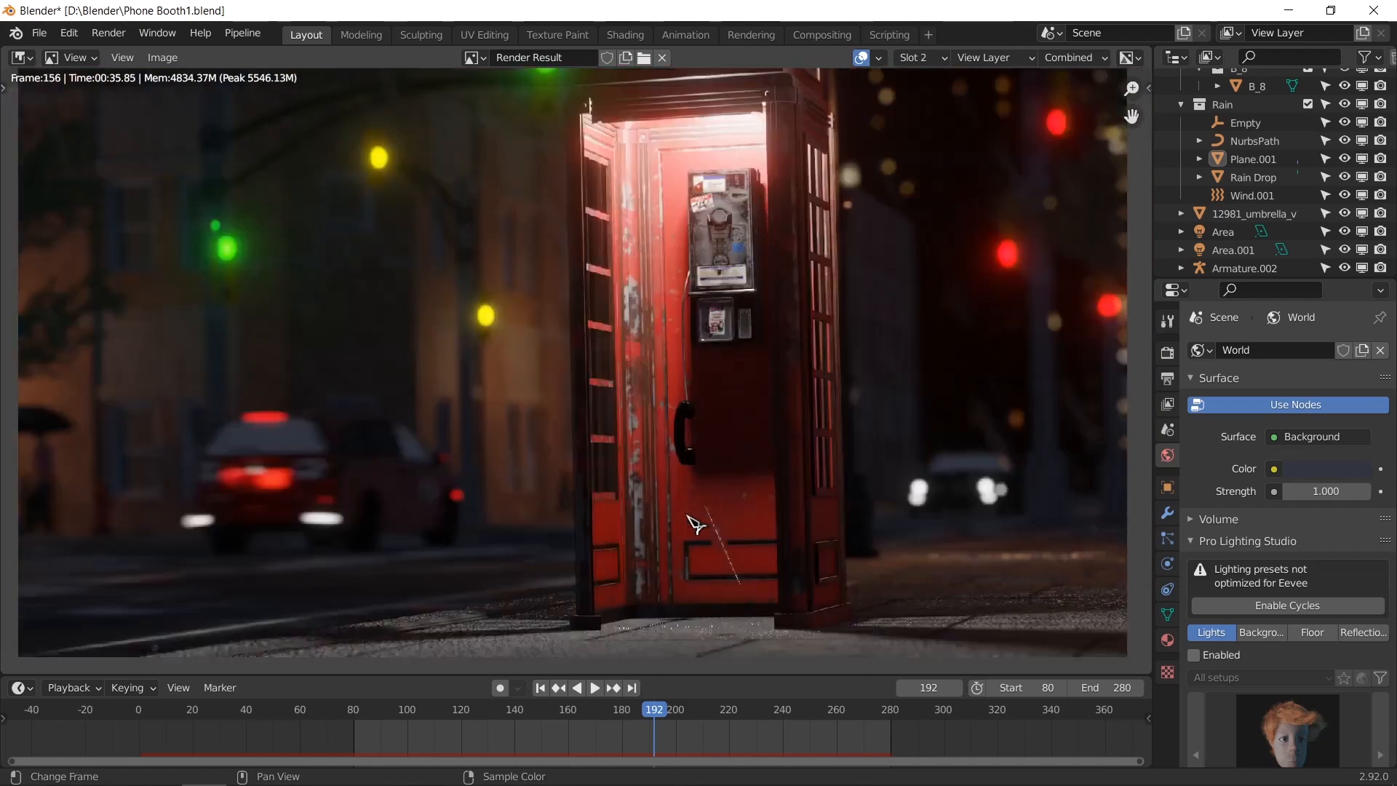
key("alt+j")
Step: Show the Render settings and view the entire frame 156 render in slot 2
left_click(1167, 353)
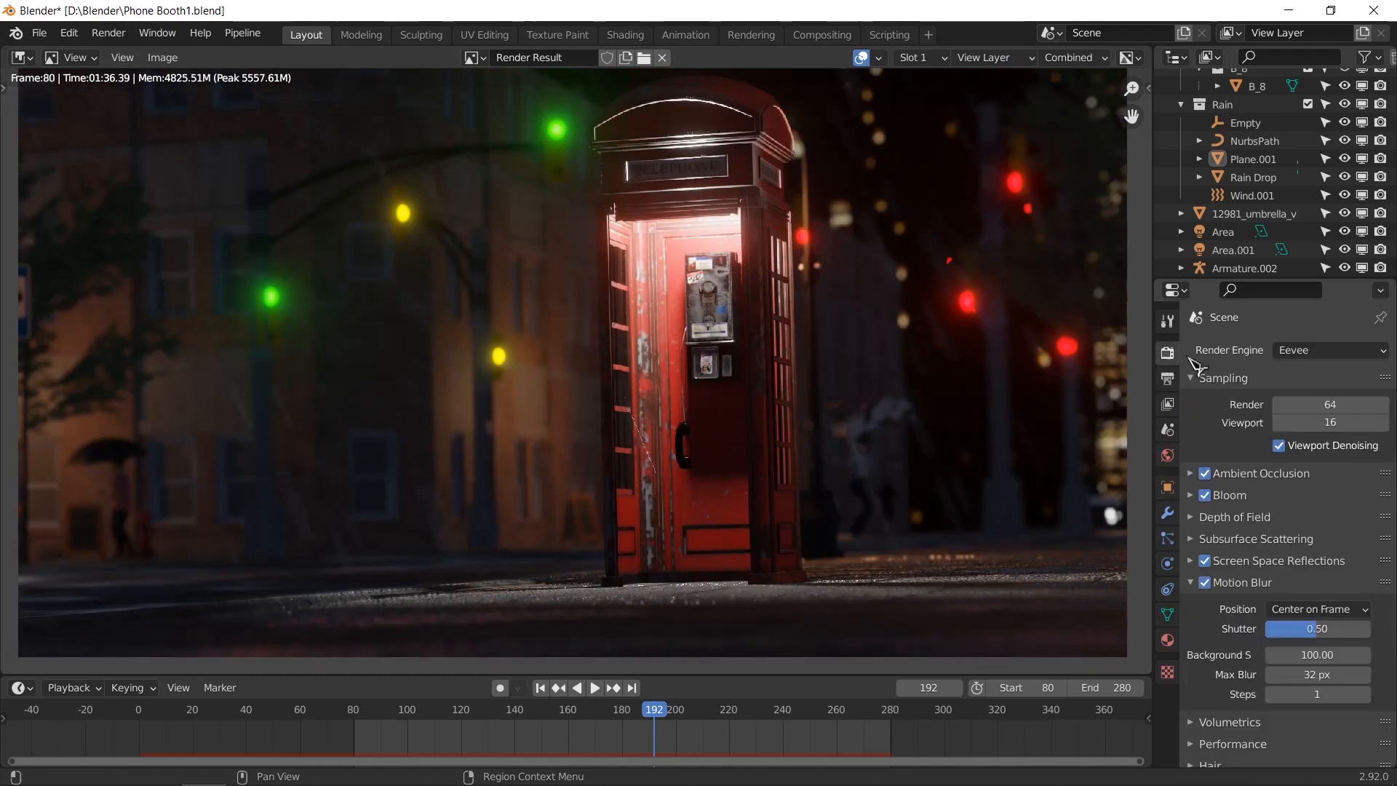
key("j")
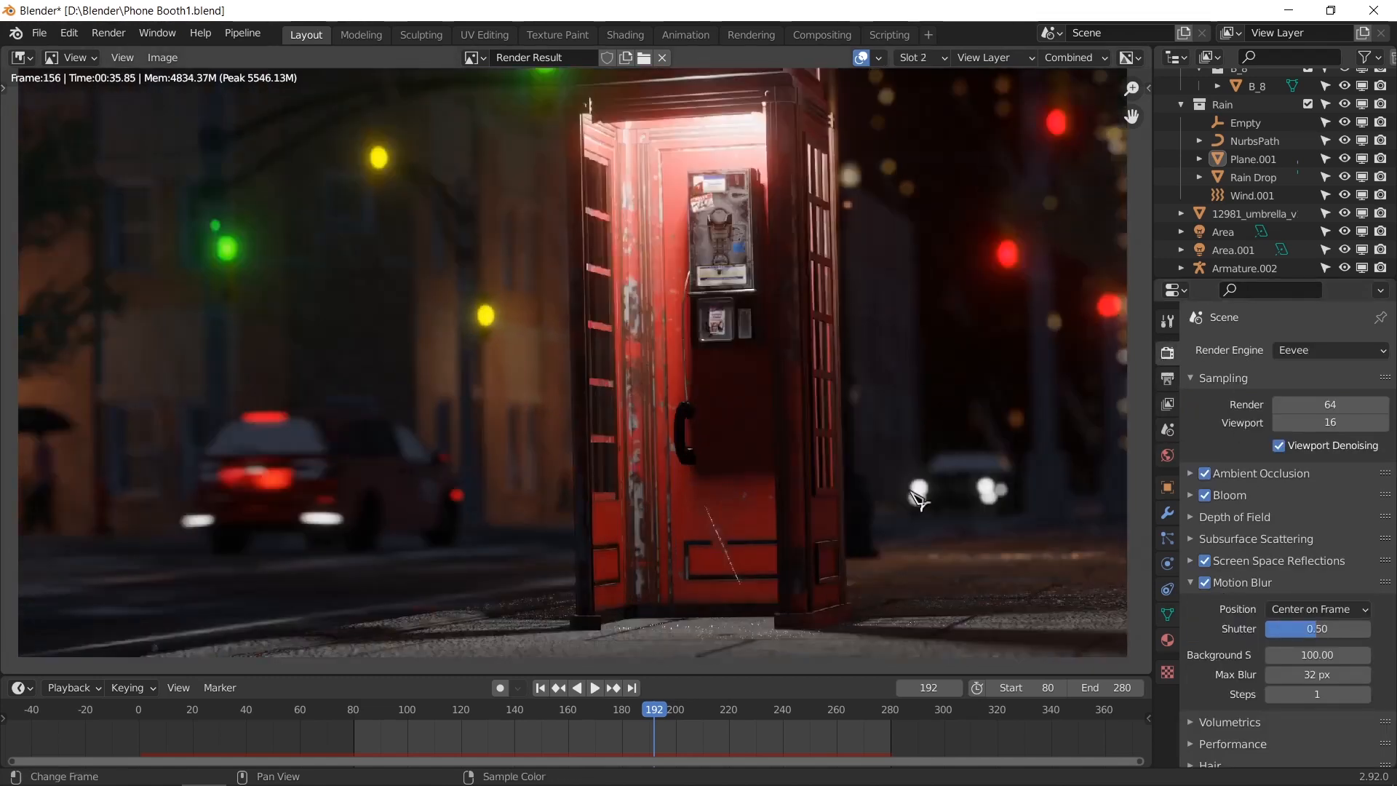
scroll(919, 501, "down", 1)
middle_click_drag(848, 474, 825, 512)
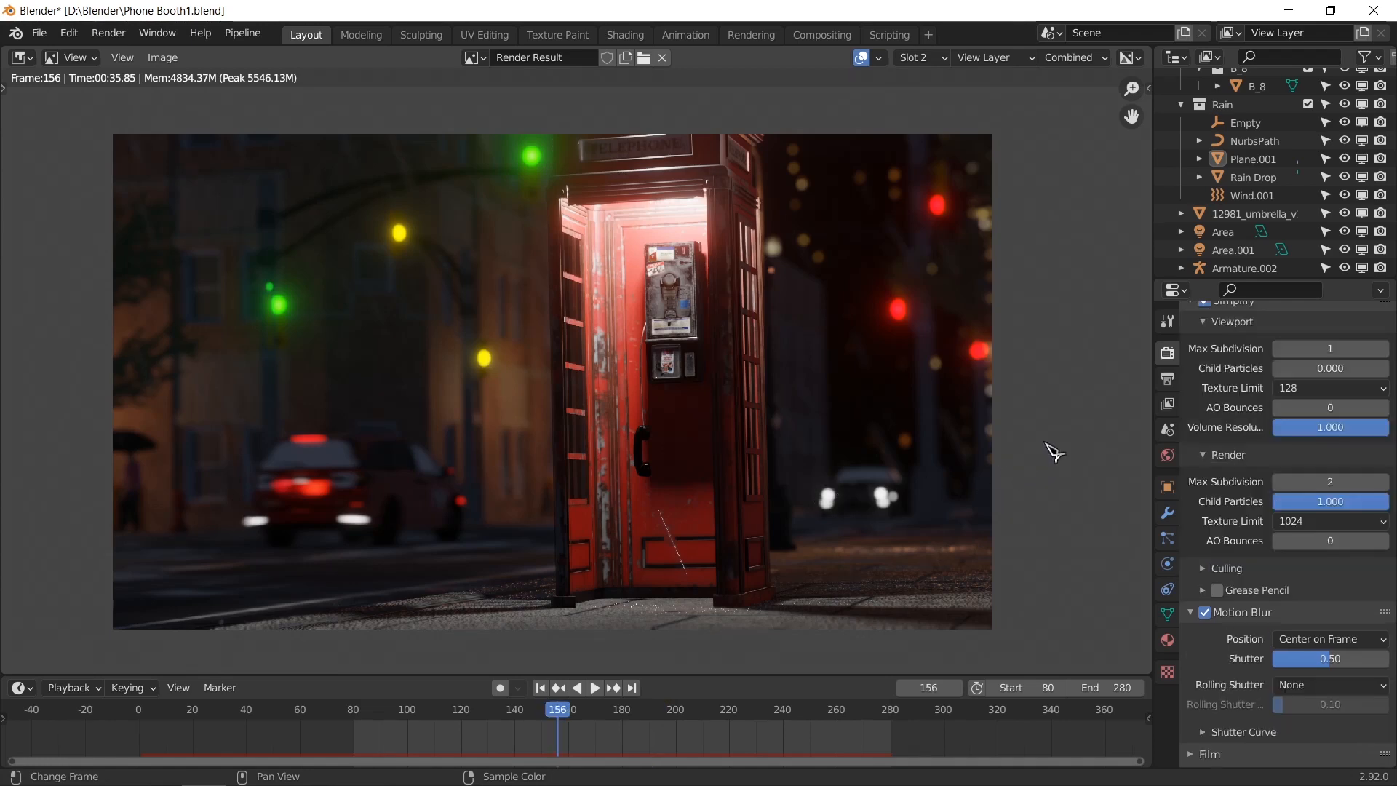
Step: Compare the two renders of frame 156 by switching between render slots 2 and 5
key("j")
key("j")
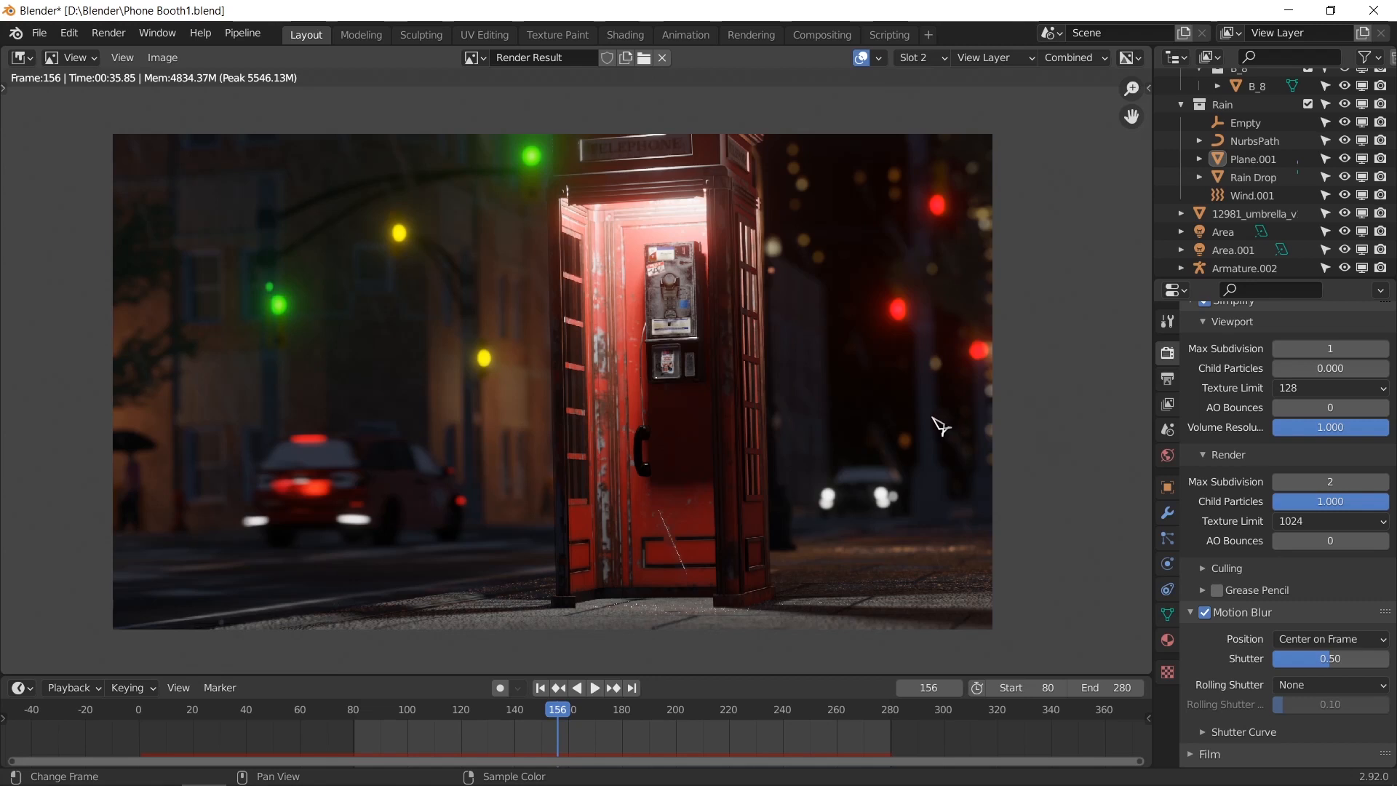
key("5")
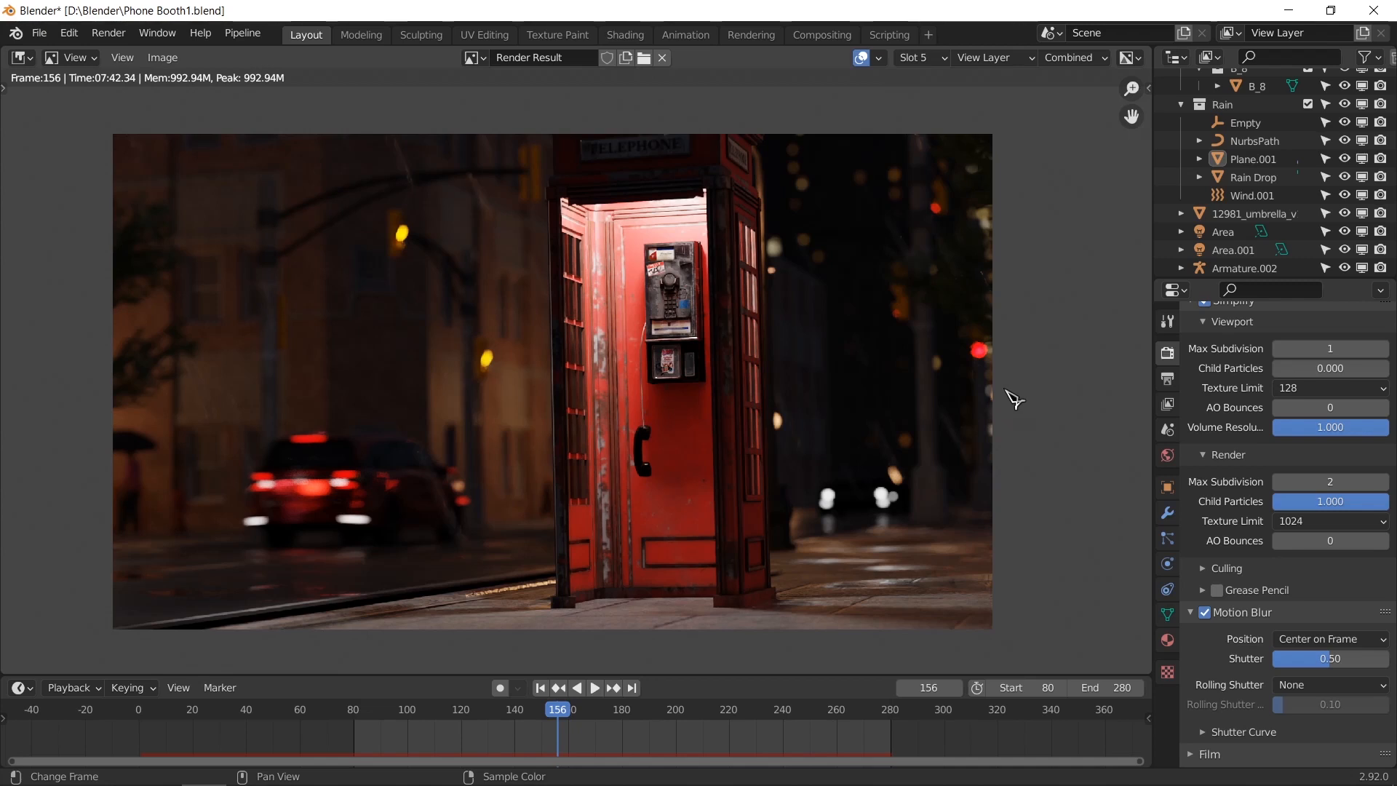
key("2")
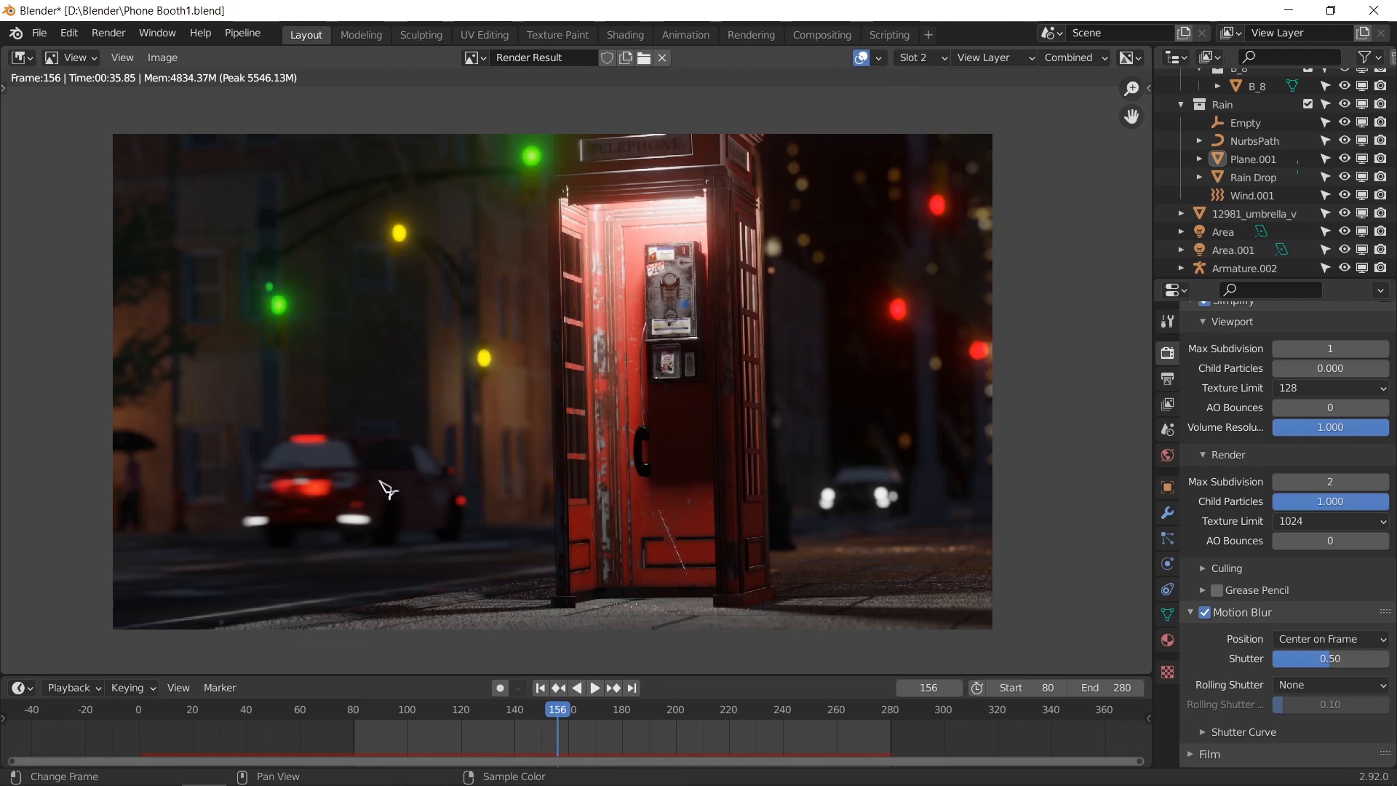
key("5")
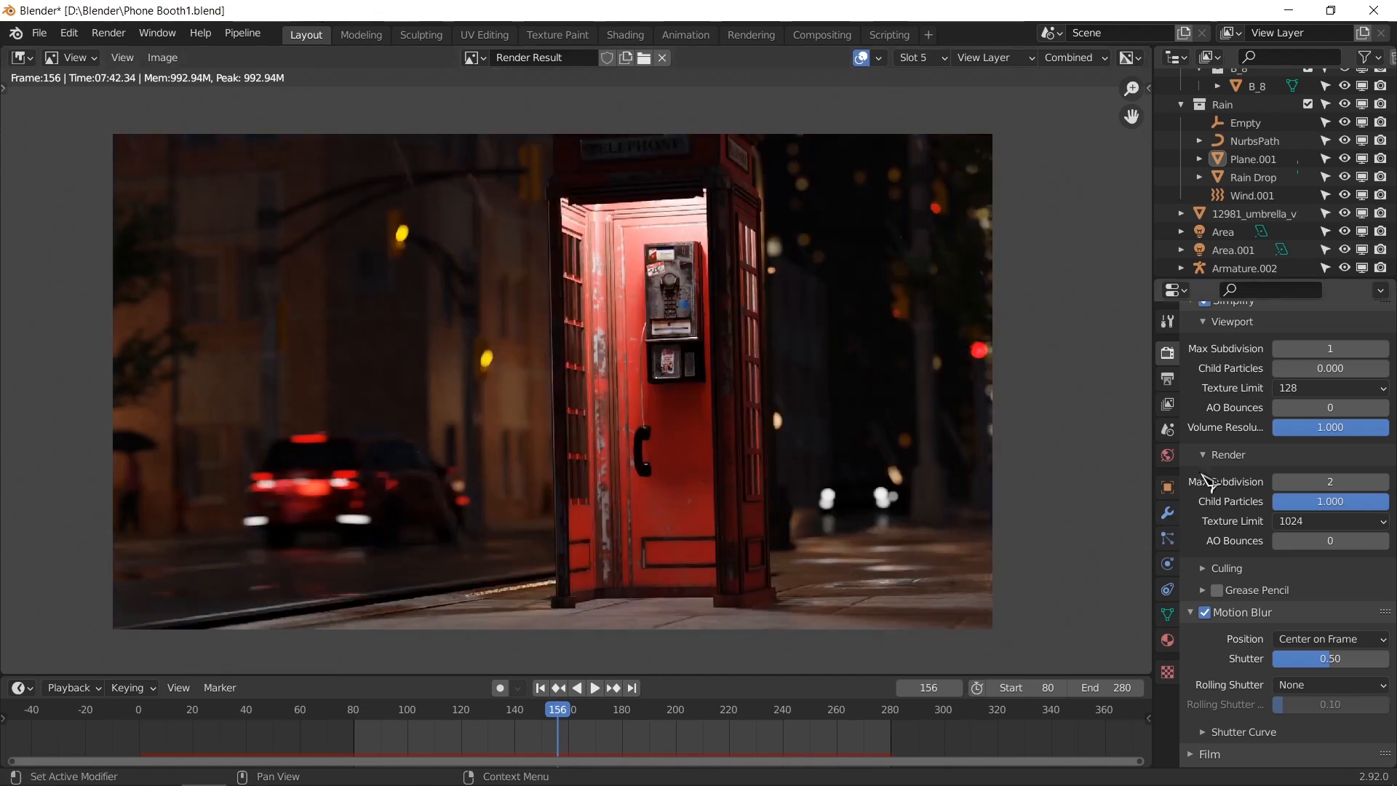
Step: Show the World settings and alternate repeatedly between render slots 2 and 5 to compare the scene's overall lighting
left_click(1167, 455)
scroll(1266, 530, "up", 8)
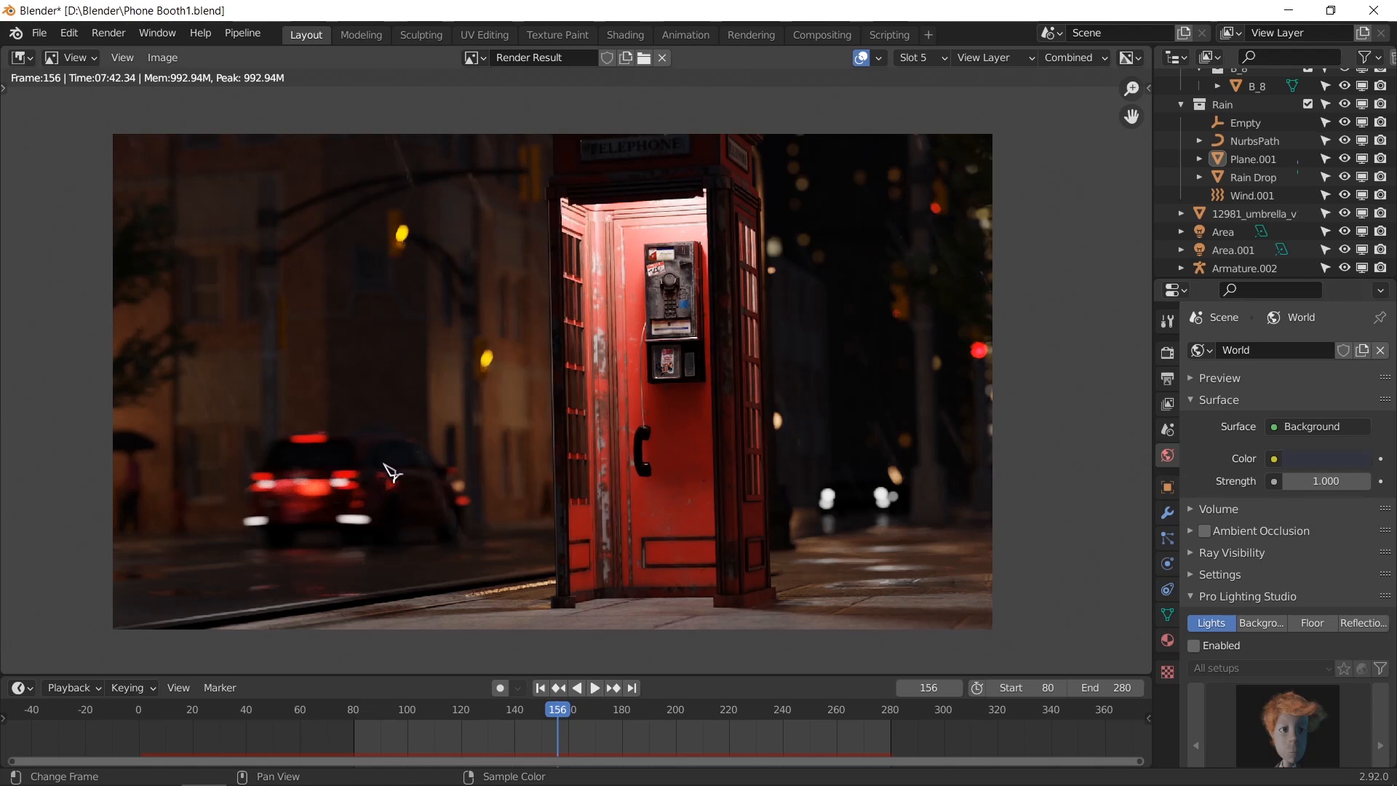
key("2")
key("5")
key("2")
key("5")
key("2")
key("5")
key("2")
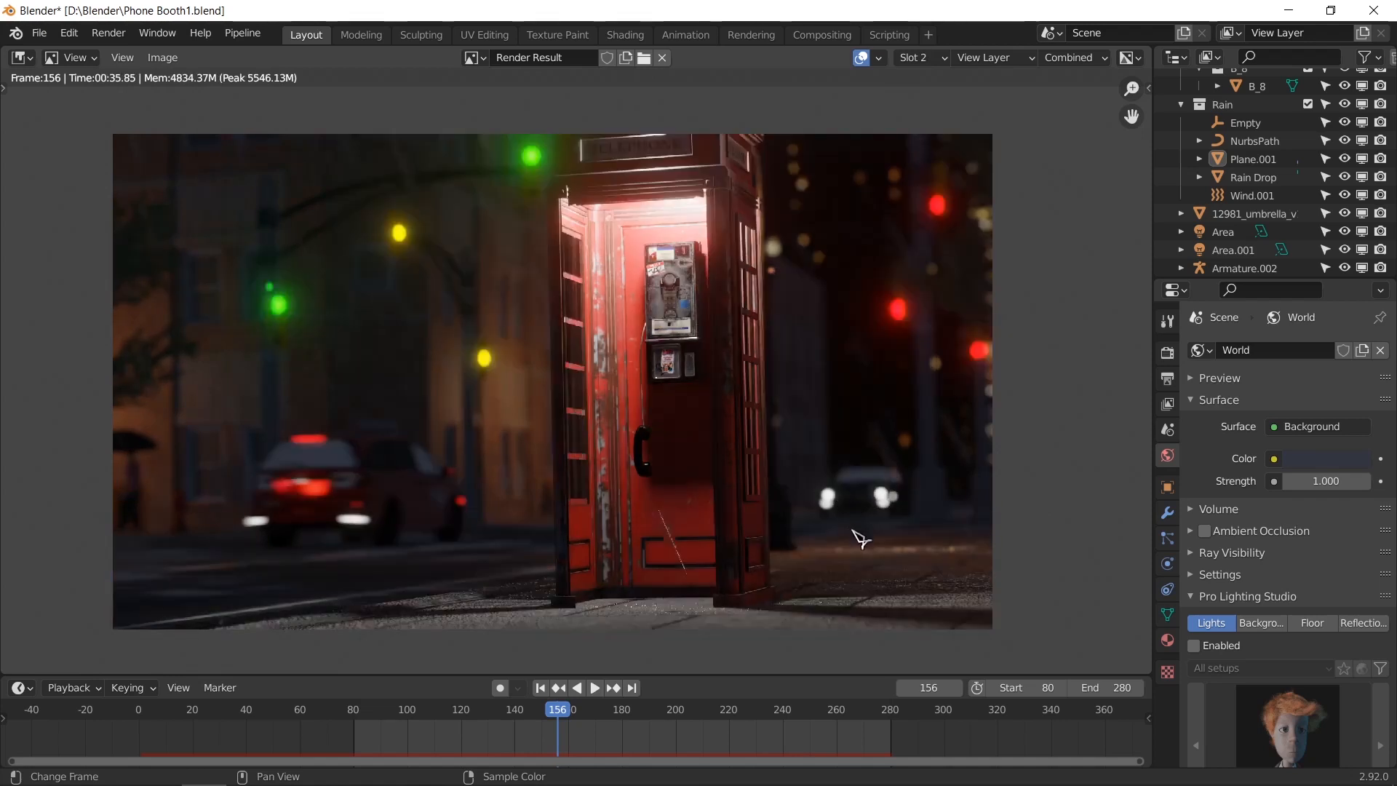
Step: Keep switching between slots 5 and 2 to compare the booth, background lights and pavement in the frame 156 renders
key("5")
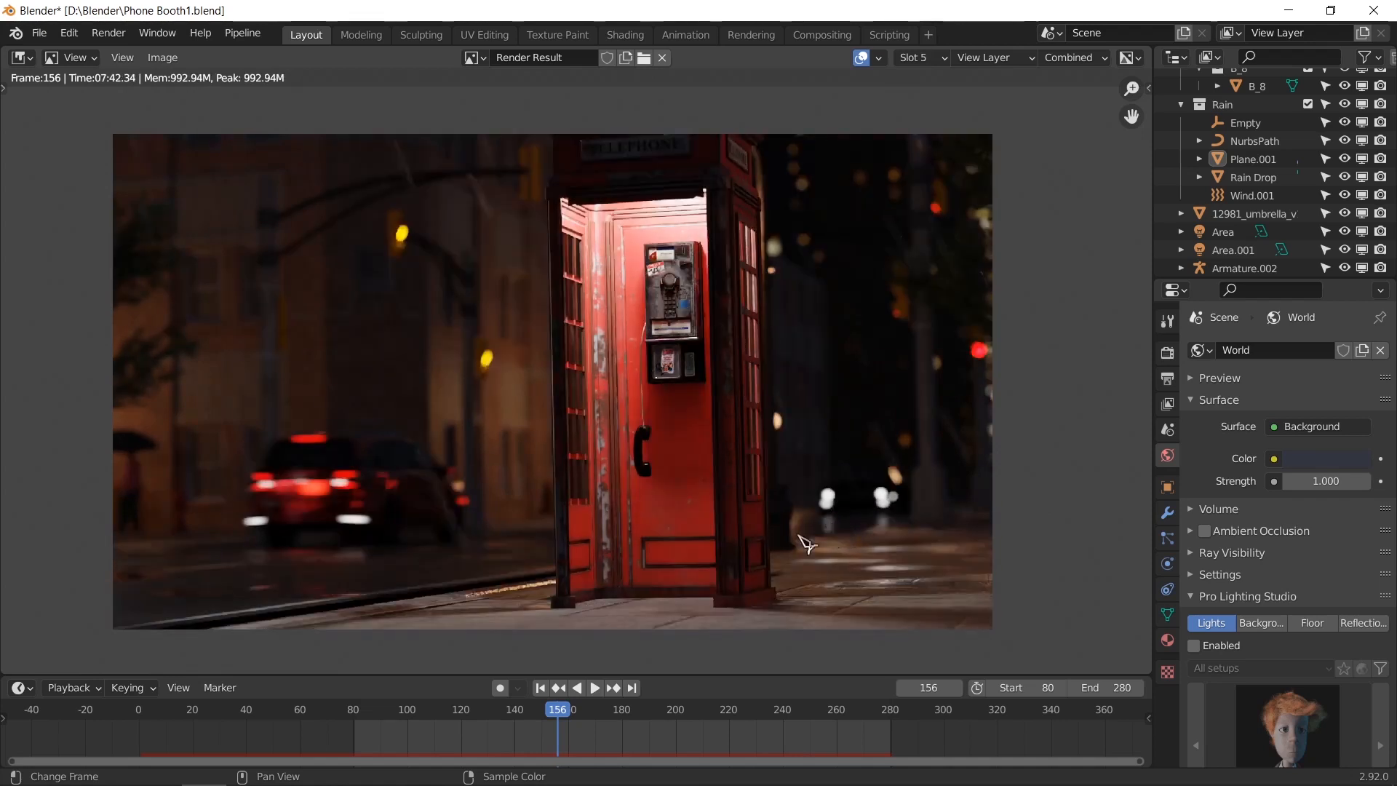
key("2")
key("5")
key("2")
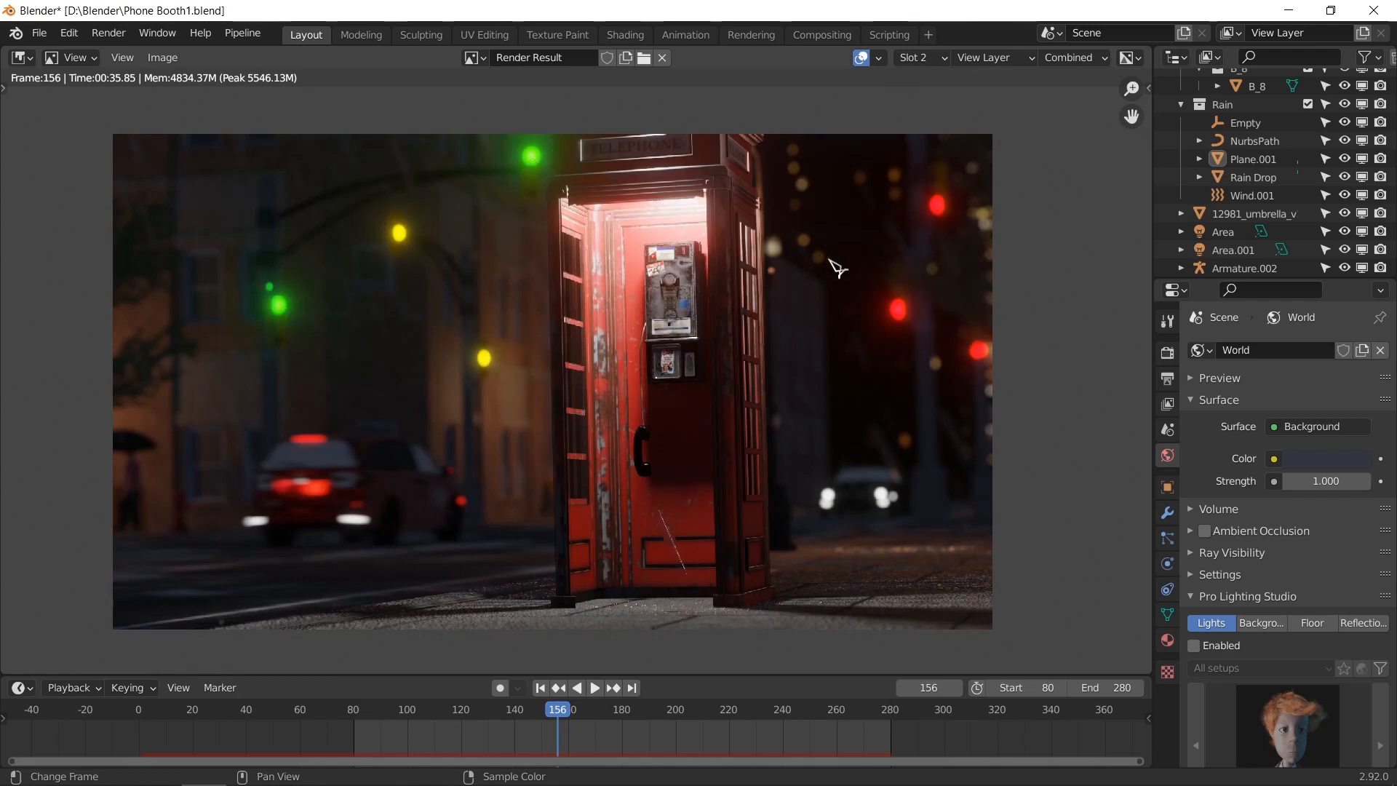
key("5")
scroll(849, 346, "down", 1)
key("2")
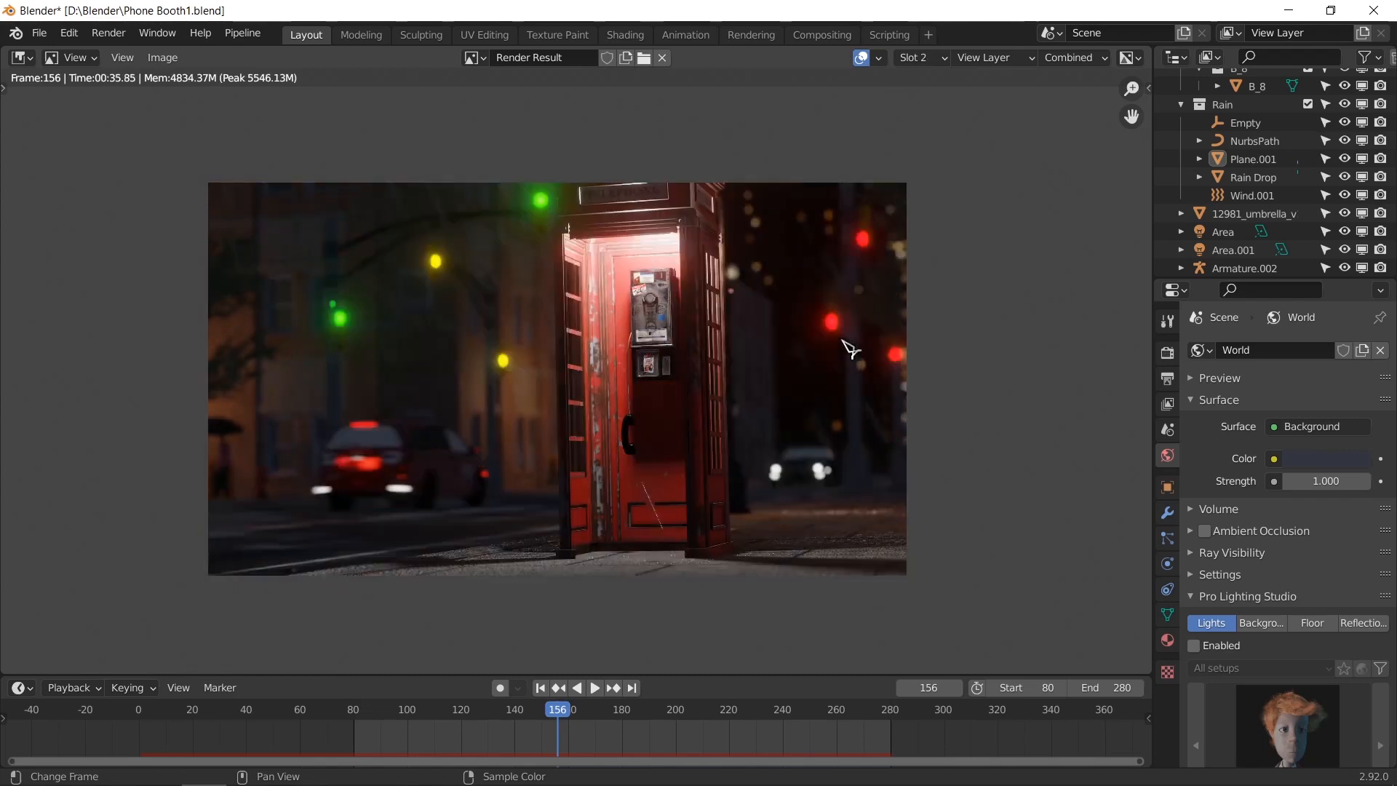
scroll(815, 386, "up", 1)
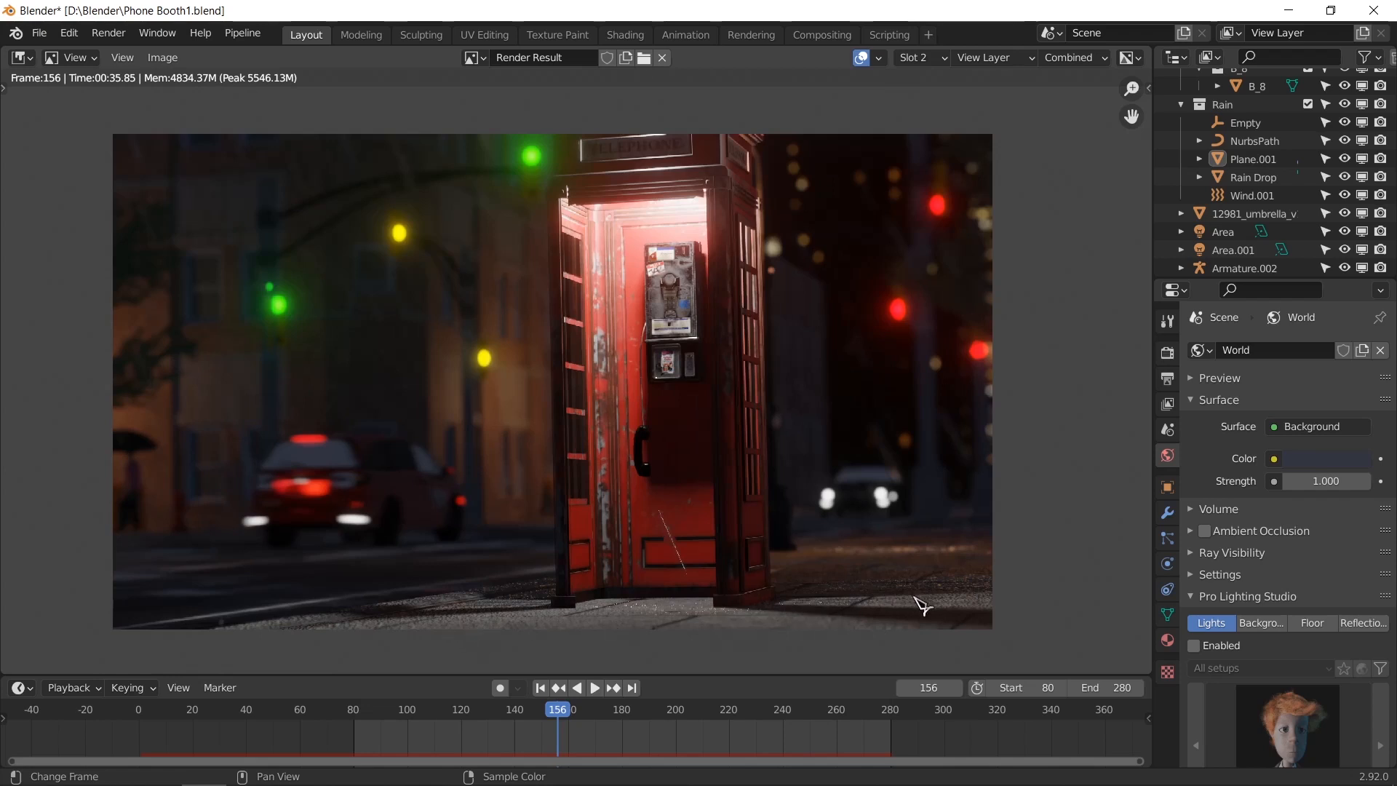
key("5")
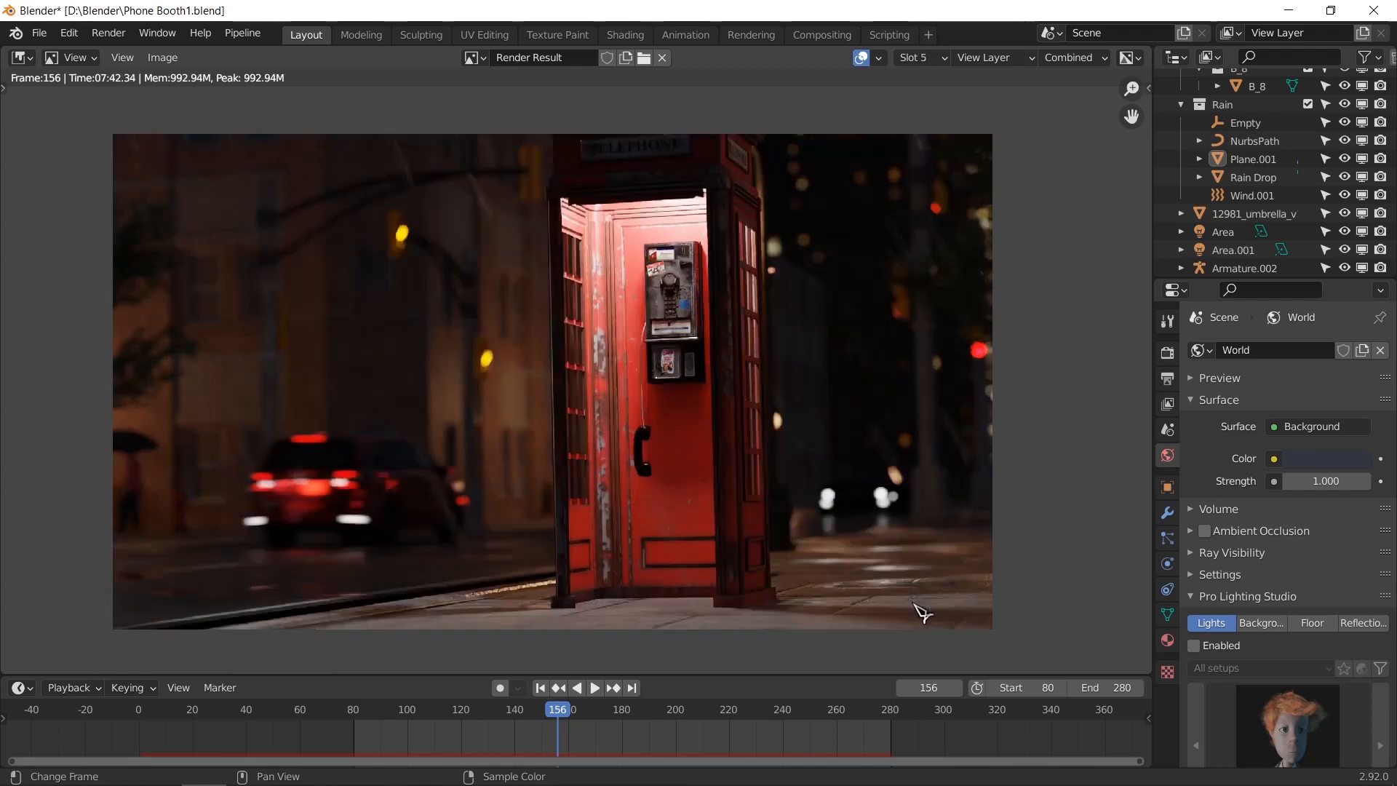
Step: Examine the wet ground and the booth's base up close in slots 2 and 5, then return to the full image
key("2")
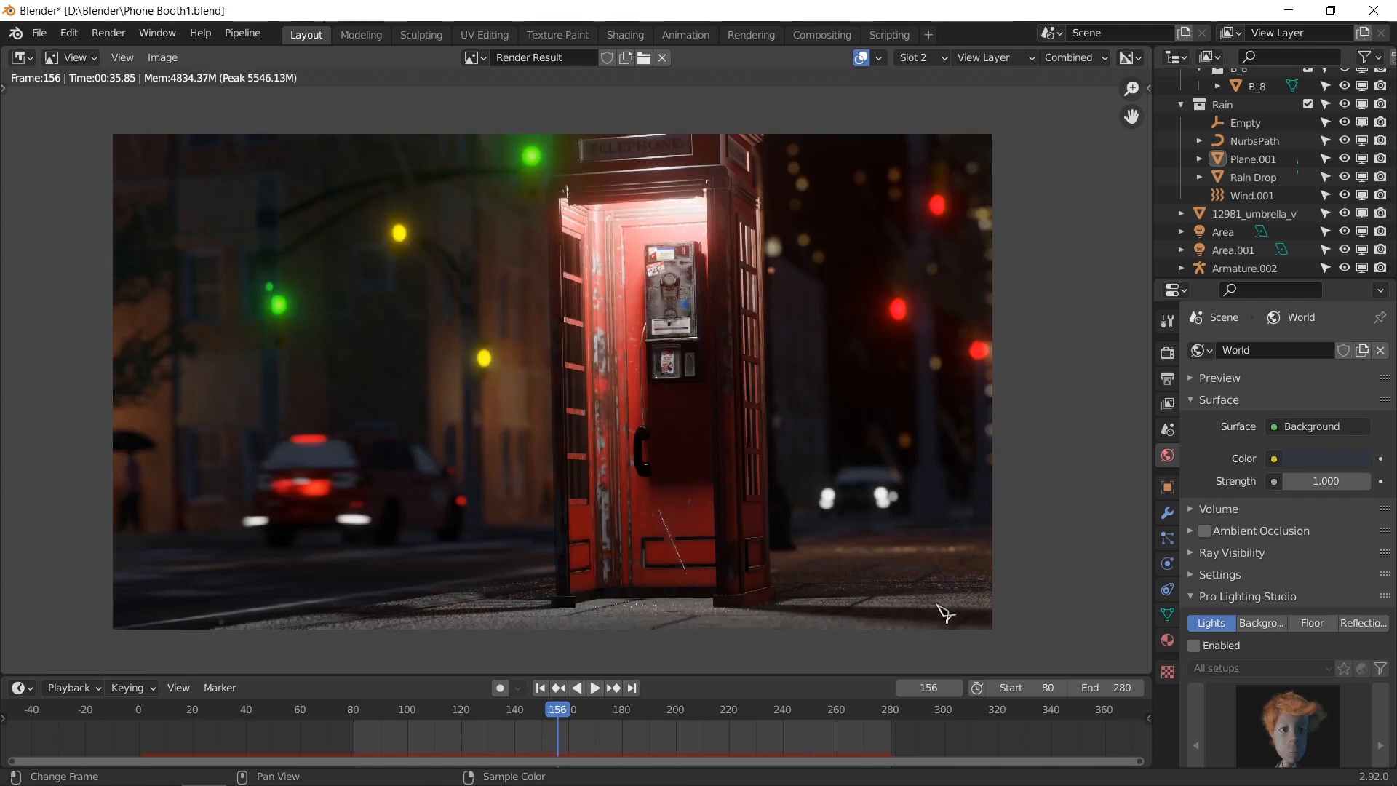
key("5")
middle_click_drag(889, 611, 660, 318, "ctrl")
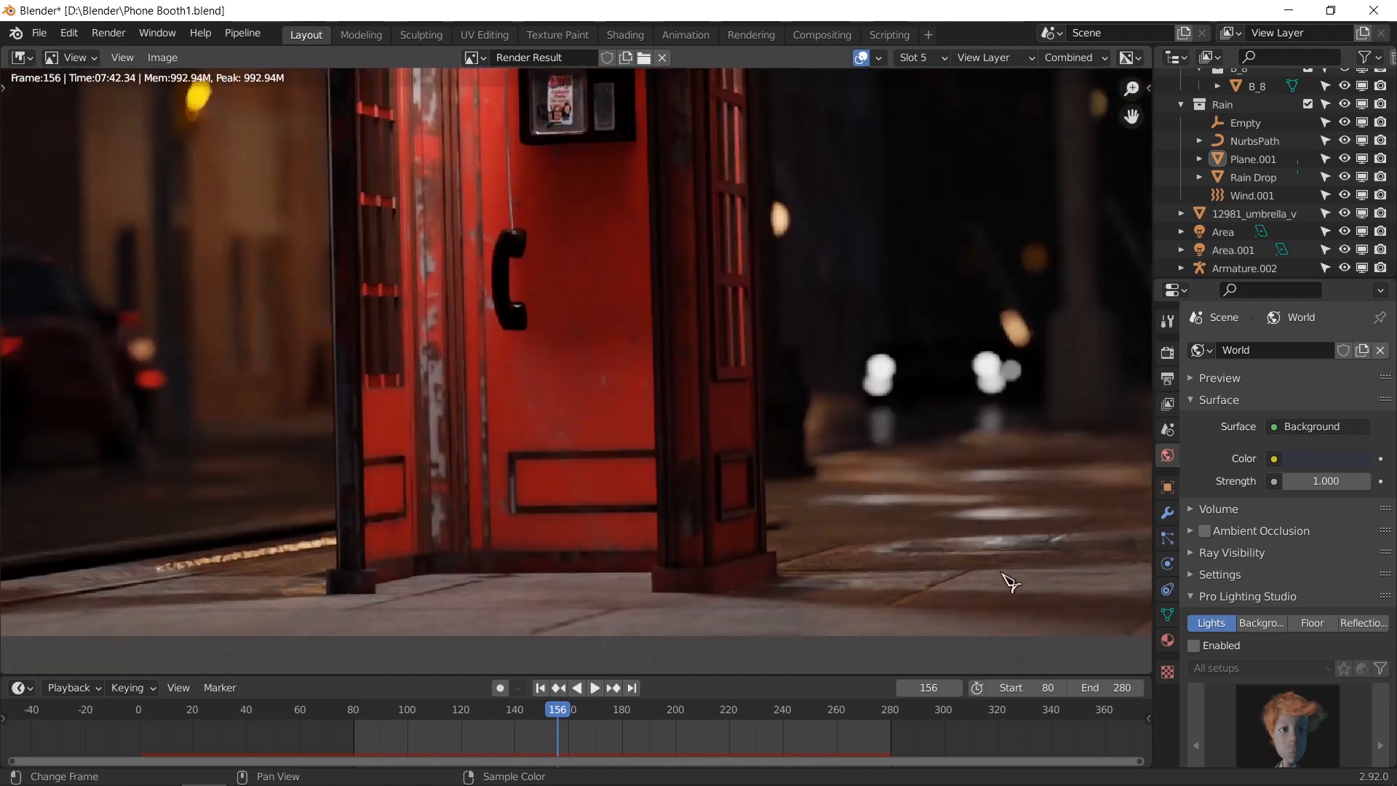
key("2")
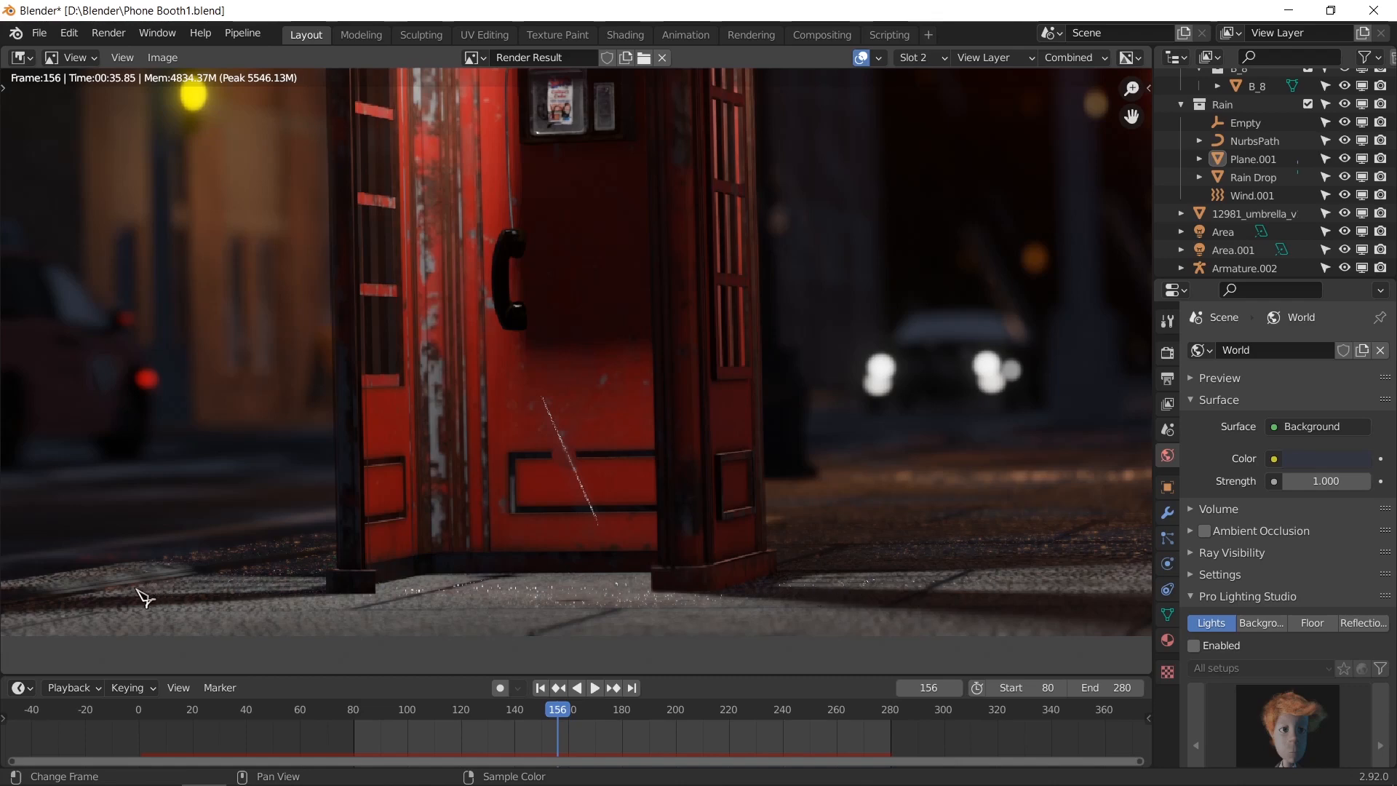
key("5")
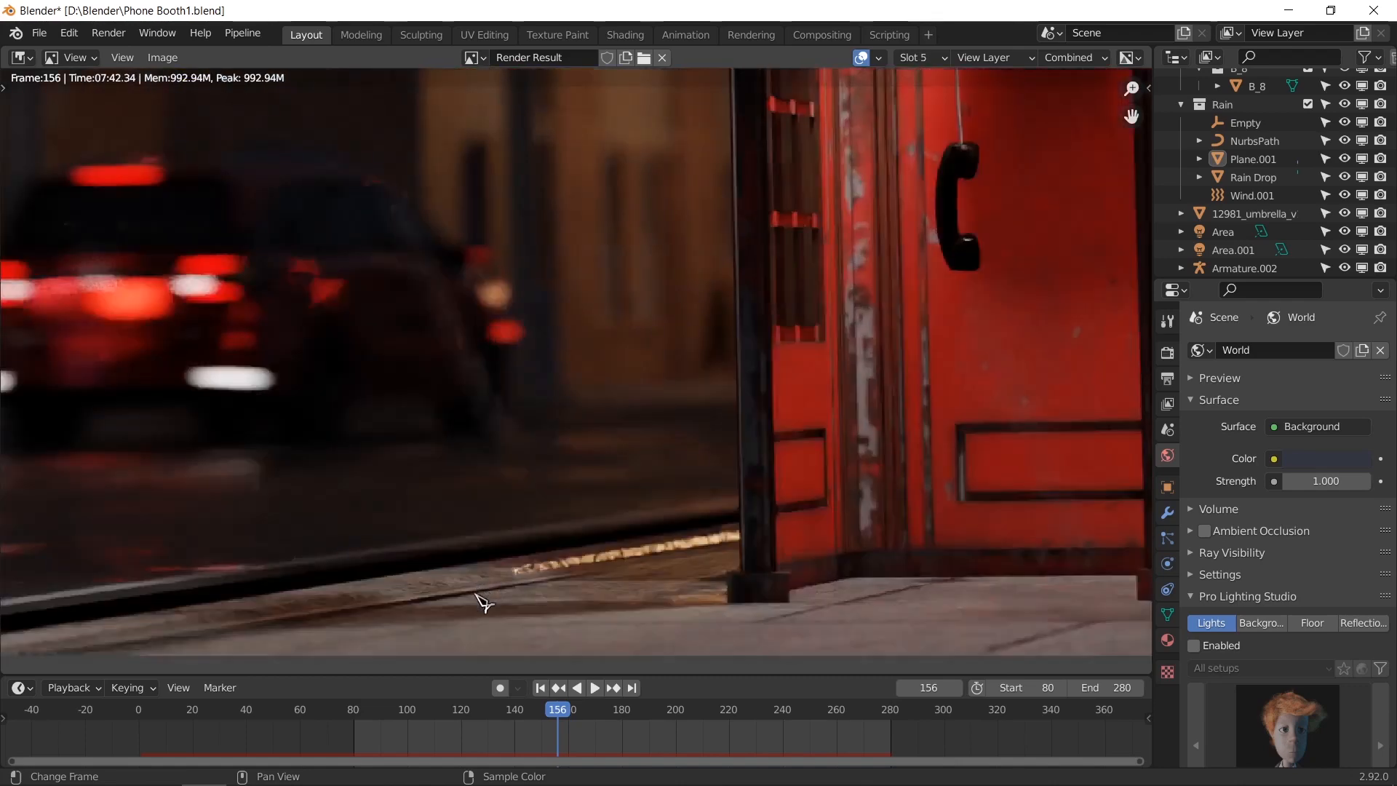
scroll(480, 603, "down", 5)
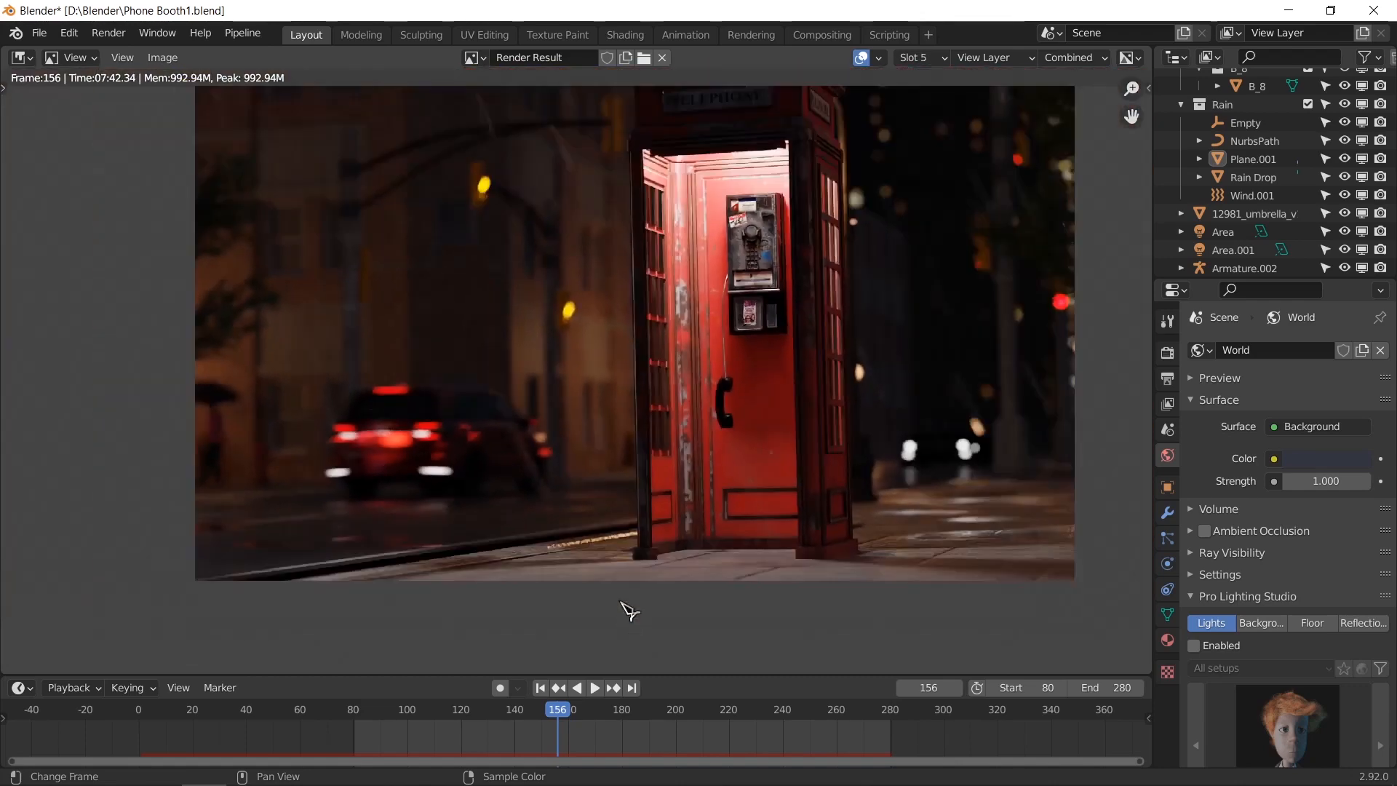
middle_click_drag(627, 611, 635, 564)
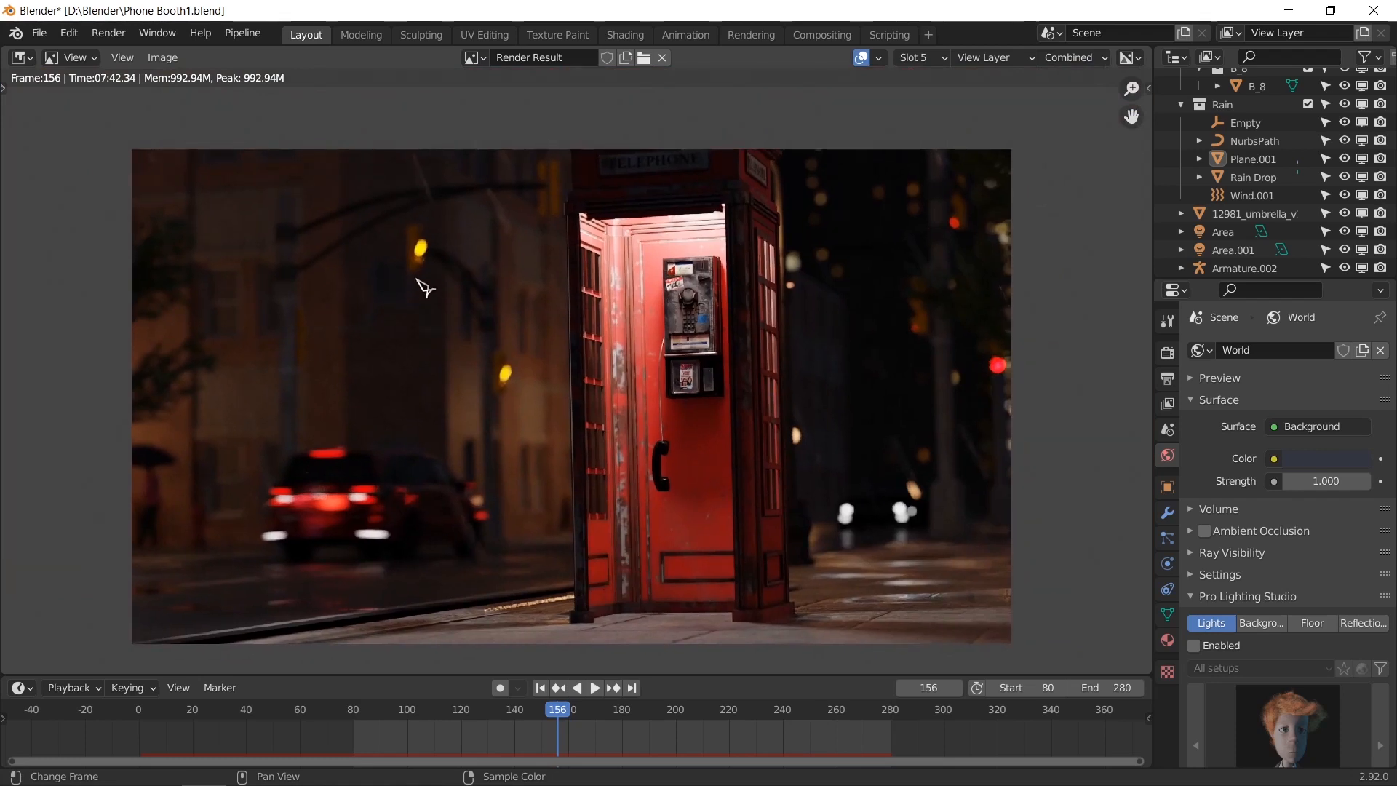
Step: Alternate between render slots 2 and 5 to compare the traffic lights in the full image
key("2")
key("5")
key("2")
key("5")
key("2")
Step: Review render slots 1 to 4 in order, ending on the frame 193 render
key("1")
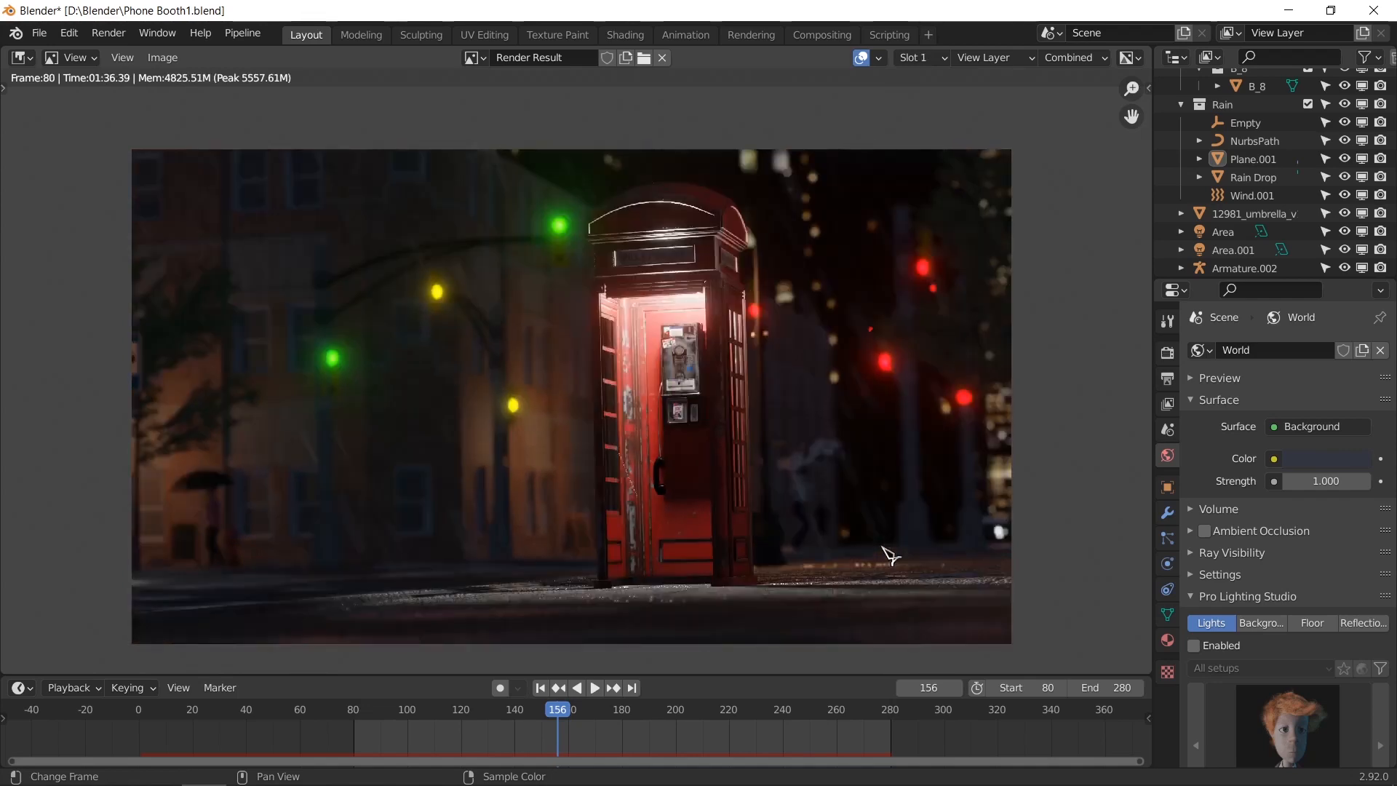
key("2")
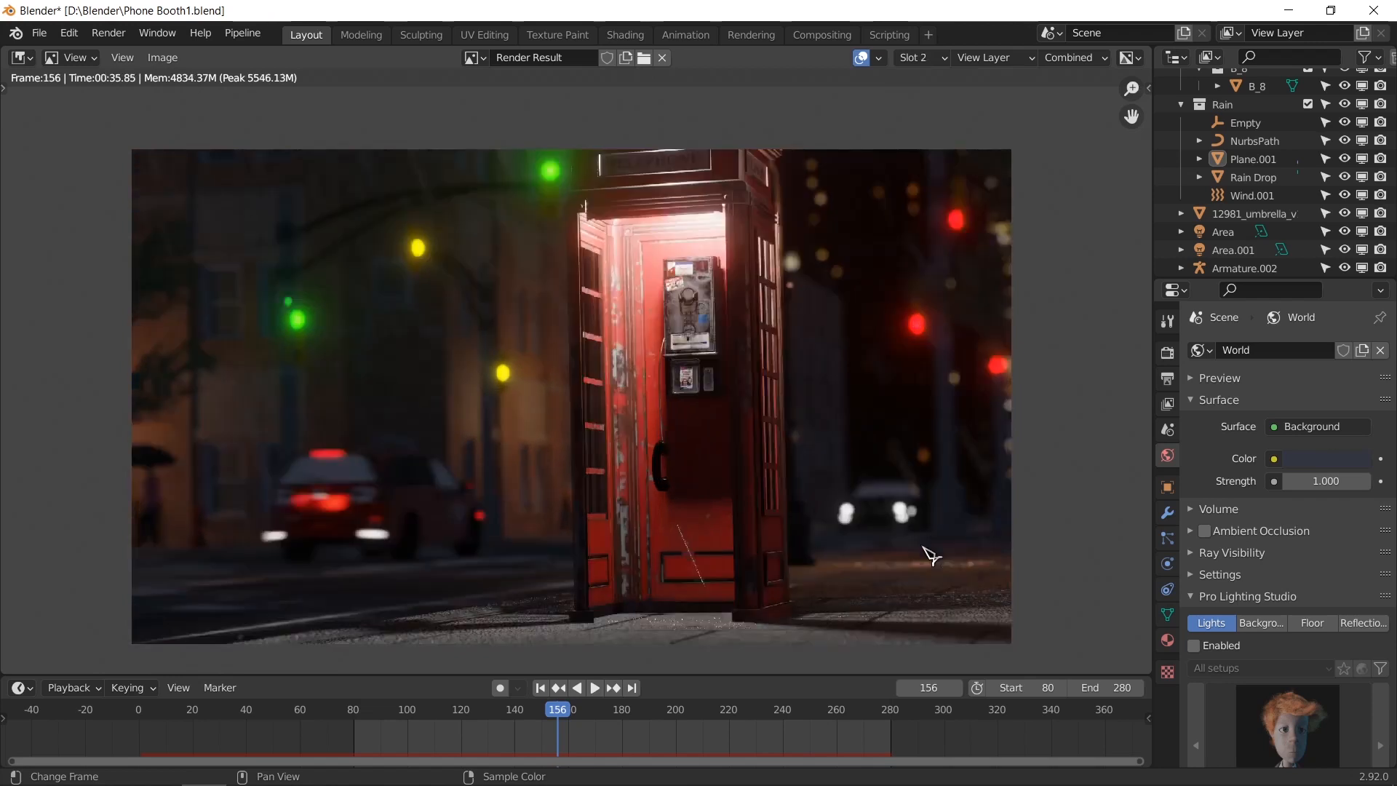
key("3")
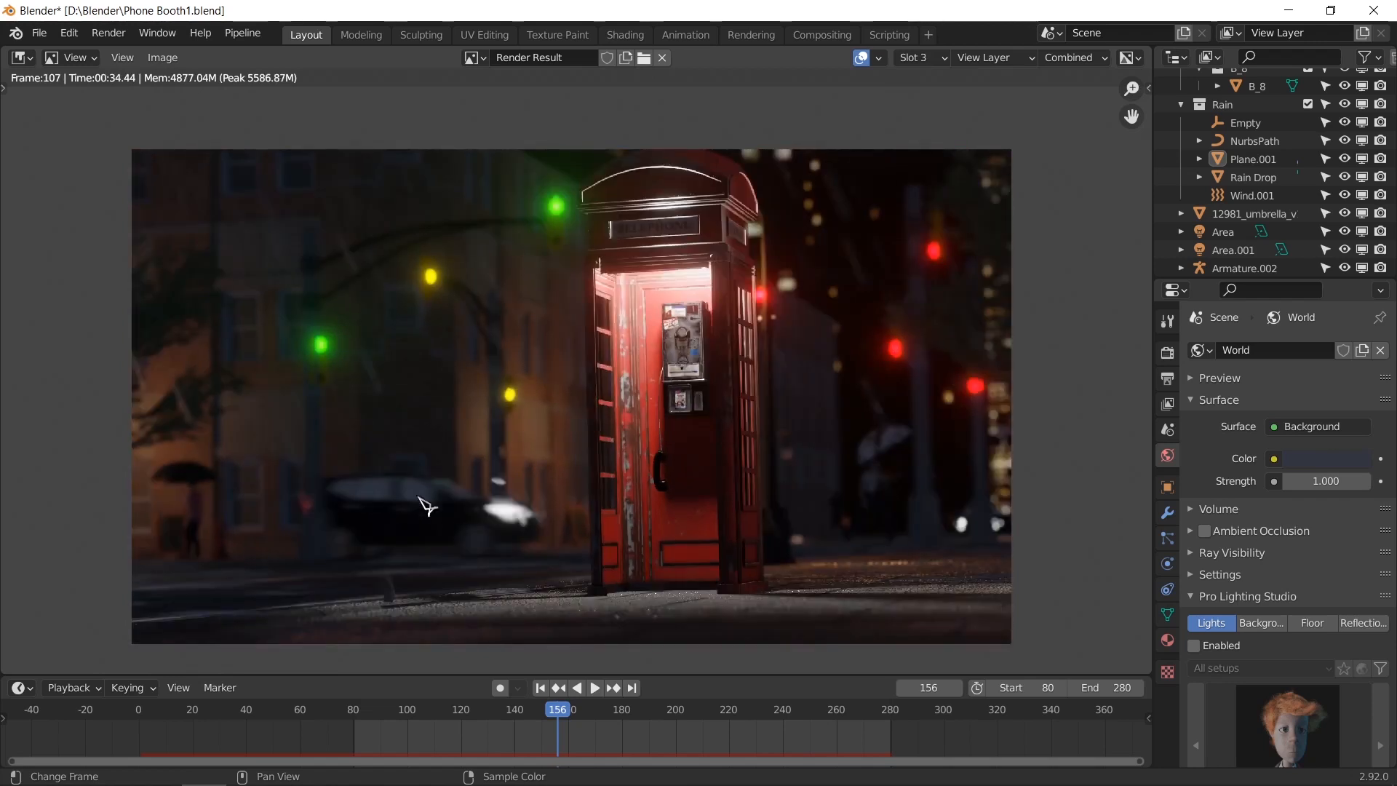
key("4")
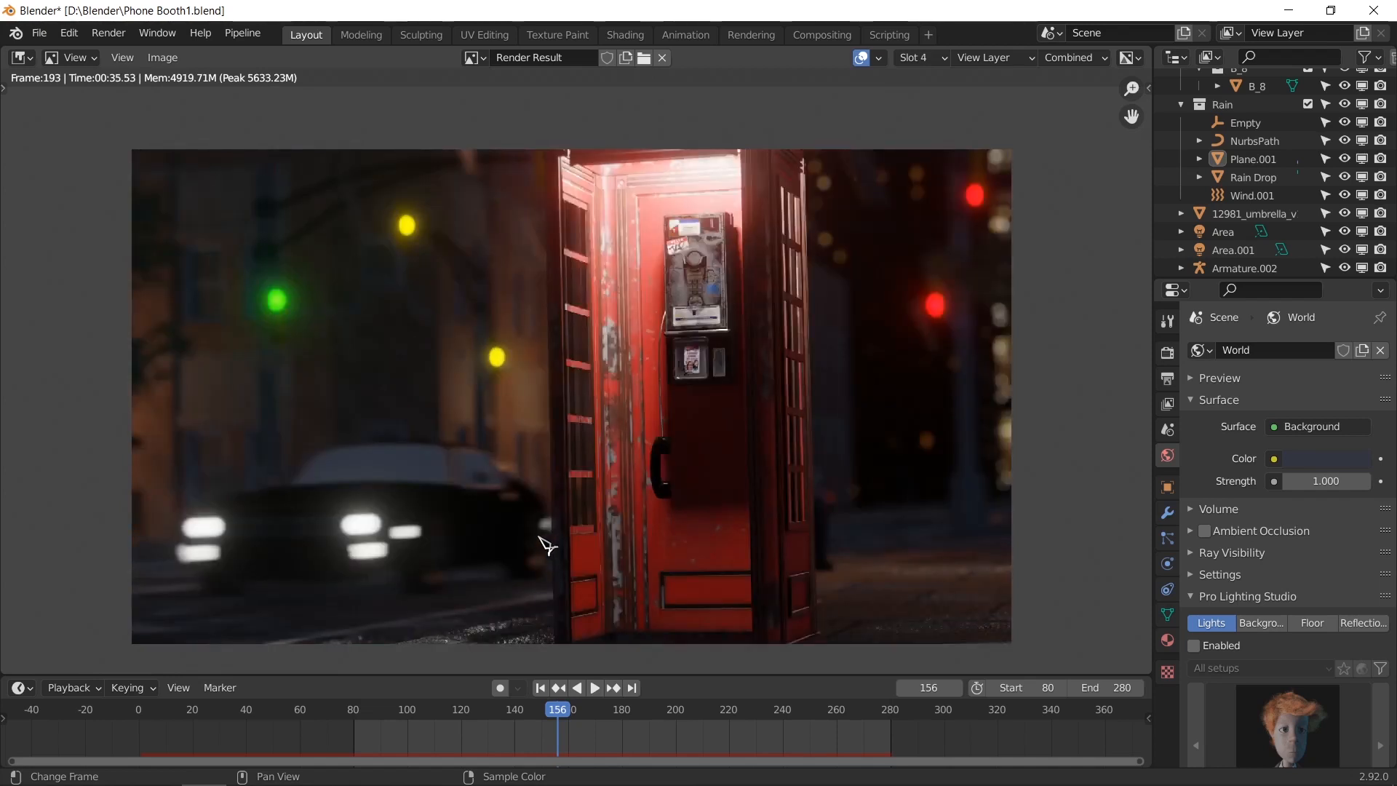
Step: Mark a render region around the car and the booth's edge, and render that part of frame 193 into slot 6
key("b")
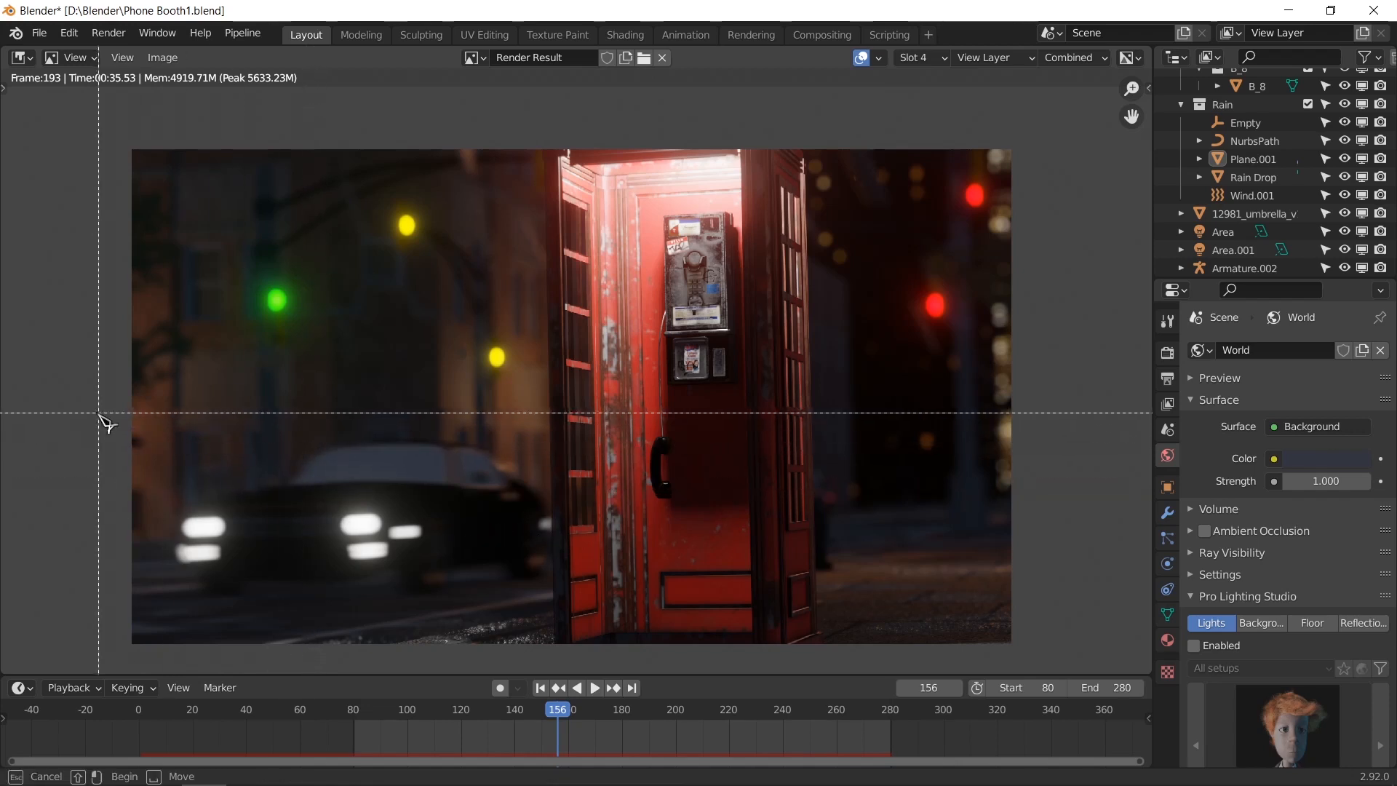
left_click_drag(96, 382, 614, 644)
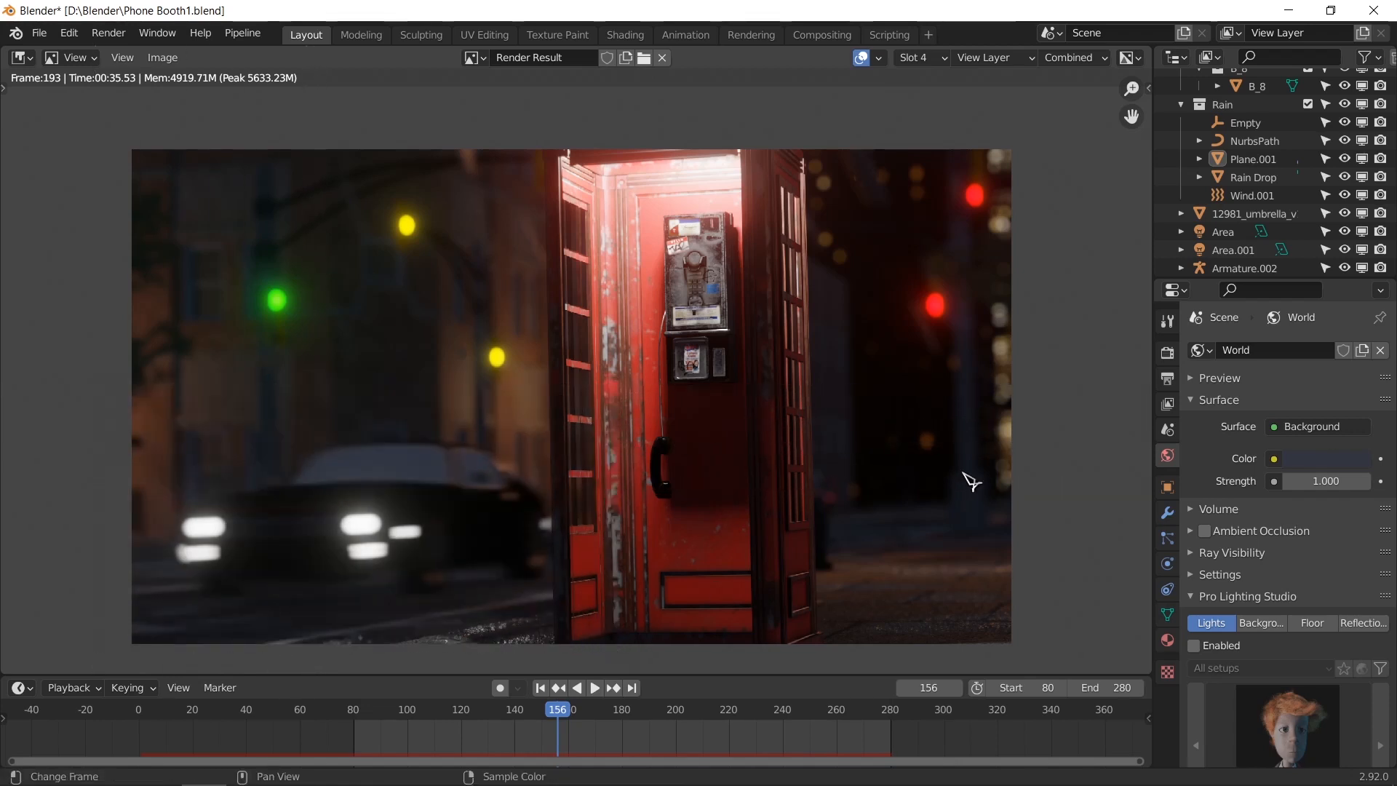
key("j")
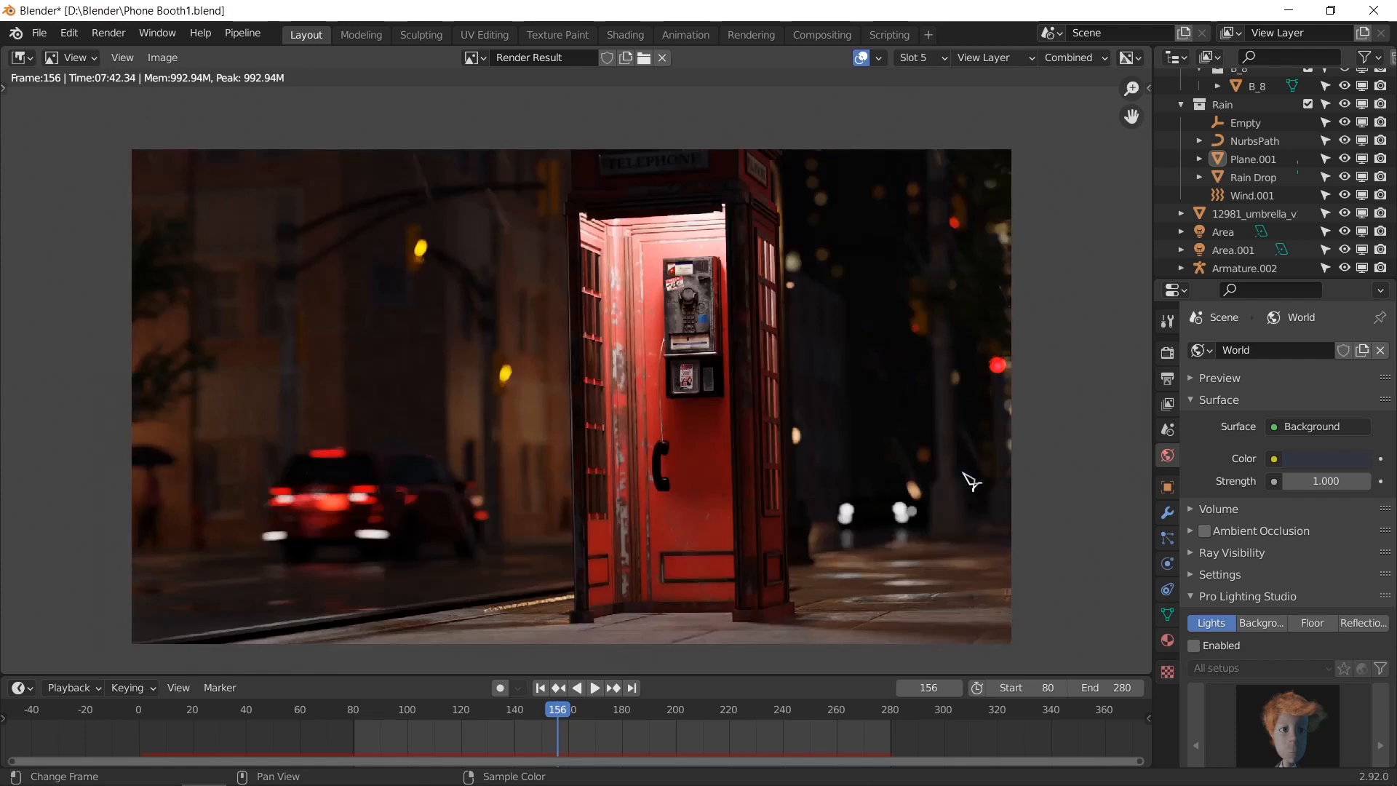
key("j")
key("F12")
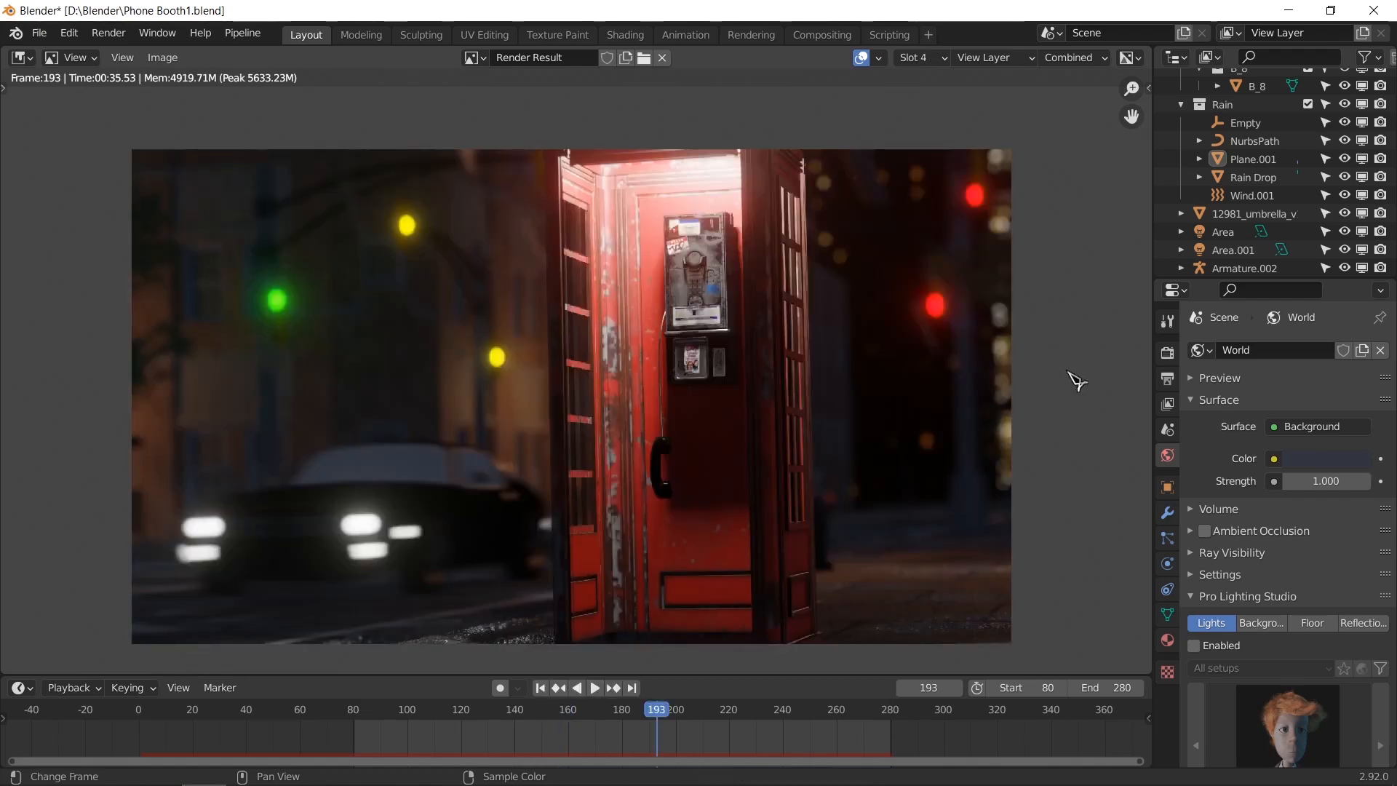
Step: Cycle through the render slots to bring up the partial frame 193 render in slot 6
key("j")
key("j")
key("j")
key("j")
key("j")
key("j")
key("j")
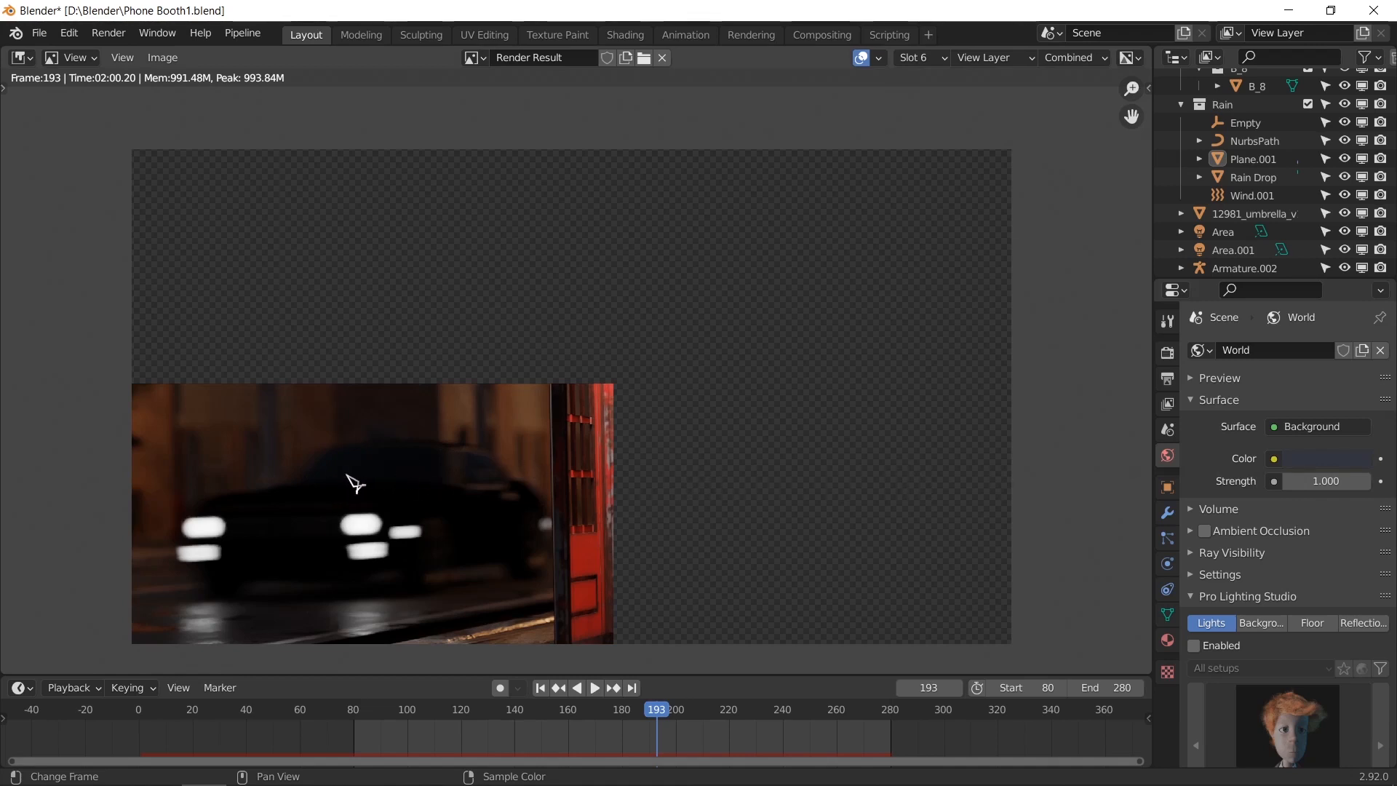
Step: Compare the car in frame 193 by switching between render slots 4 and 6
key("4")
key("6")
key("4")
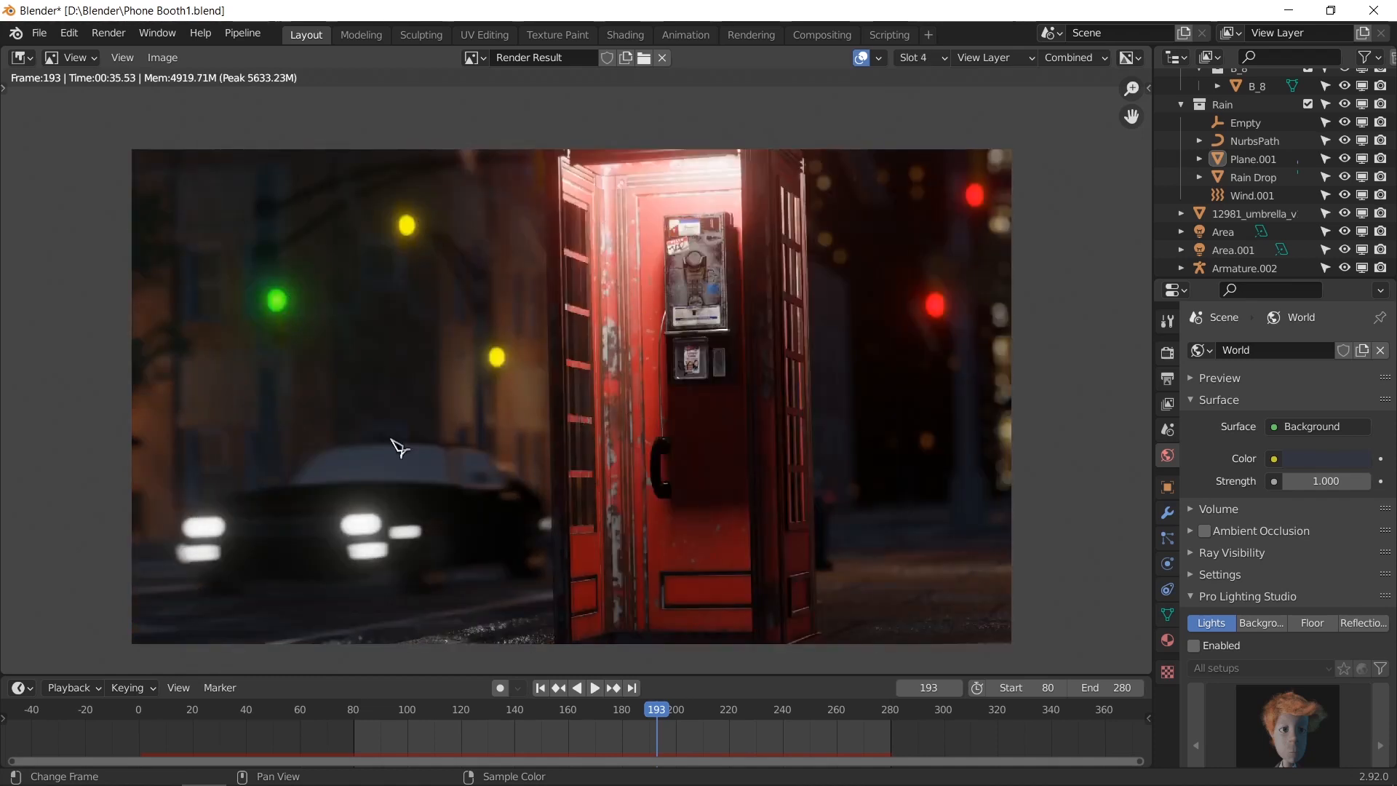
key("6")
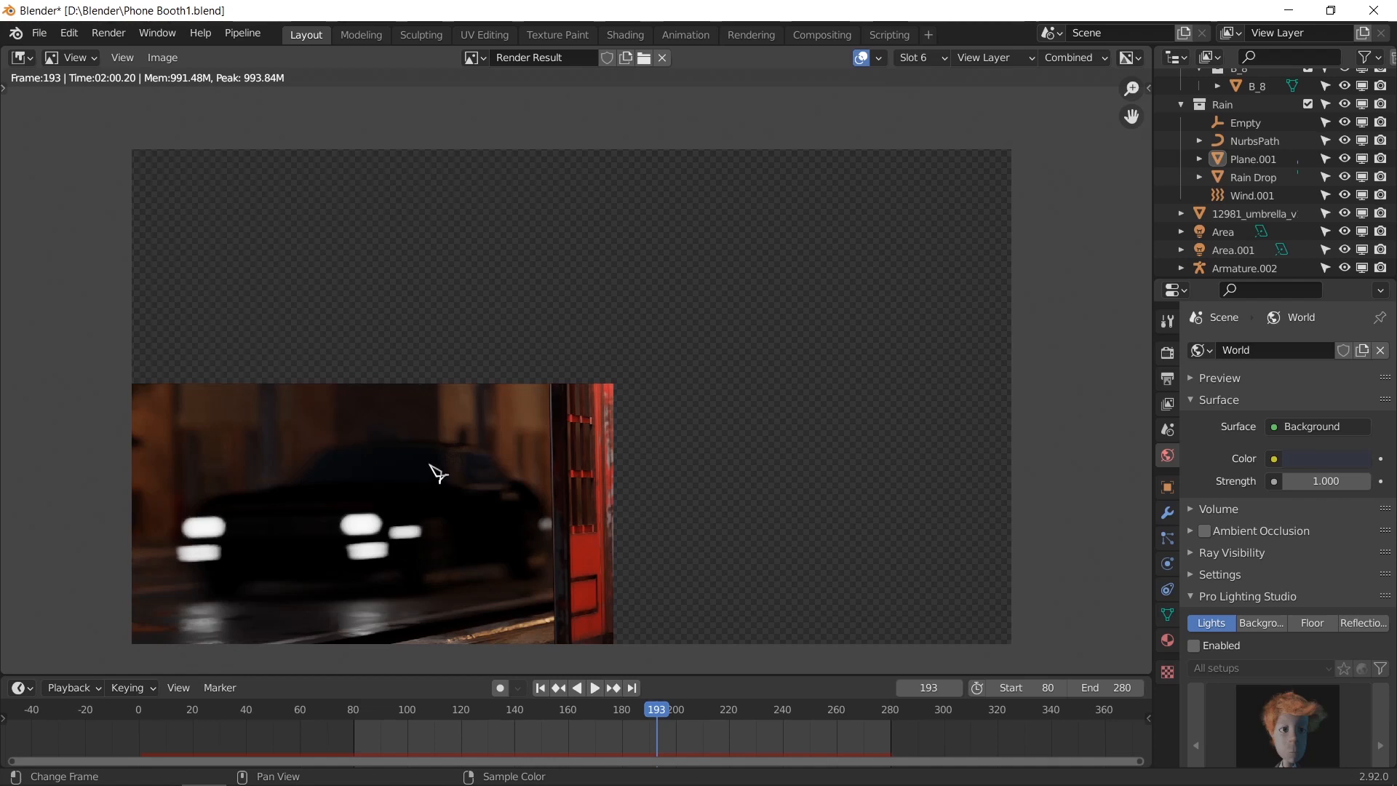
Step: Check the road in render slot 4, then examine the car's headlight reflections on the wet road up close in slot 6
key("4")
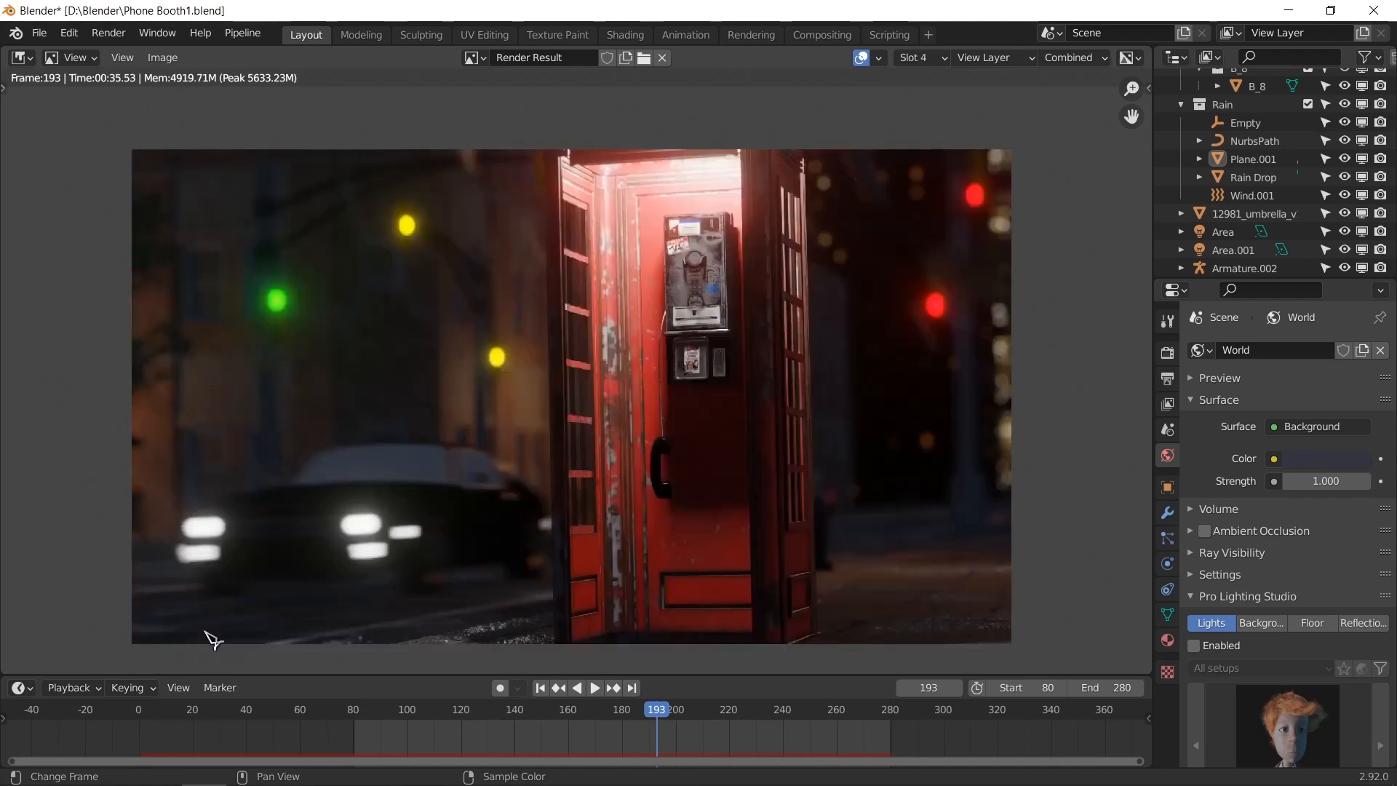
key("6")
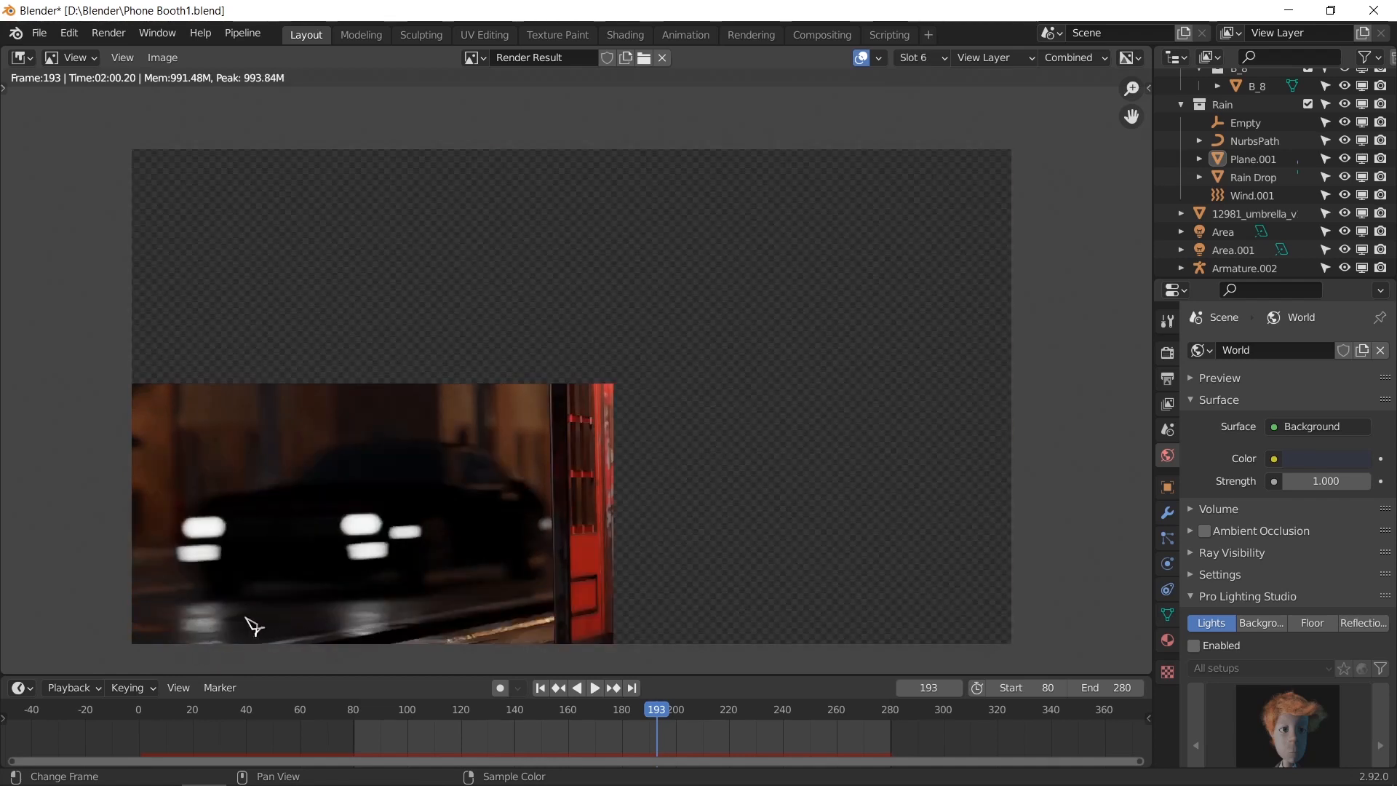
scroll(195, 641, "up", 3)
scroll(195, 640, "up", 1)
middle_click_drag(280, 521, 601, 280)
middle_click_drag(337, 540, 596, 328)
middle_click_drag(396, 518, 571, 347)
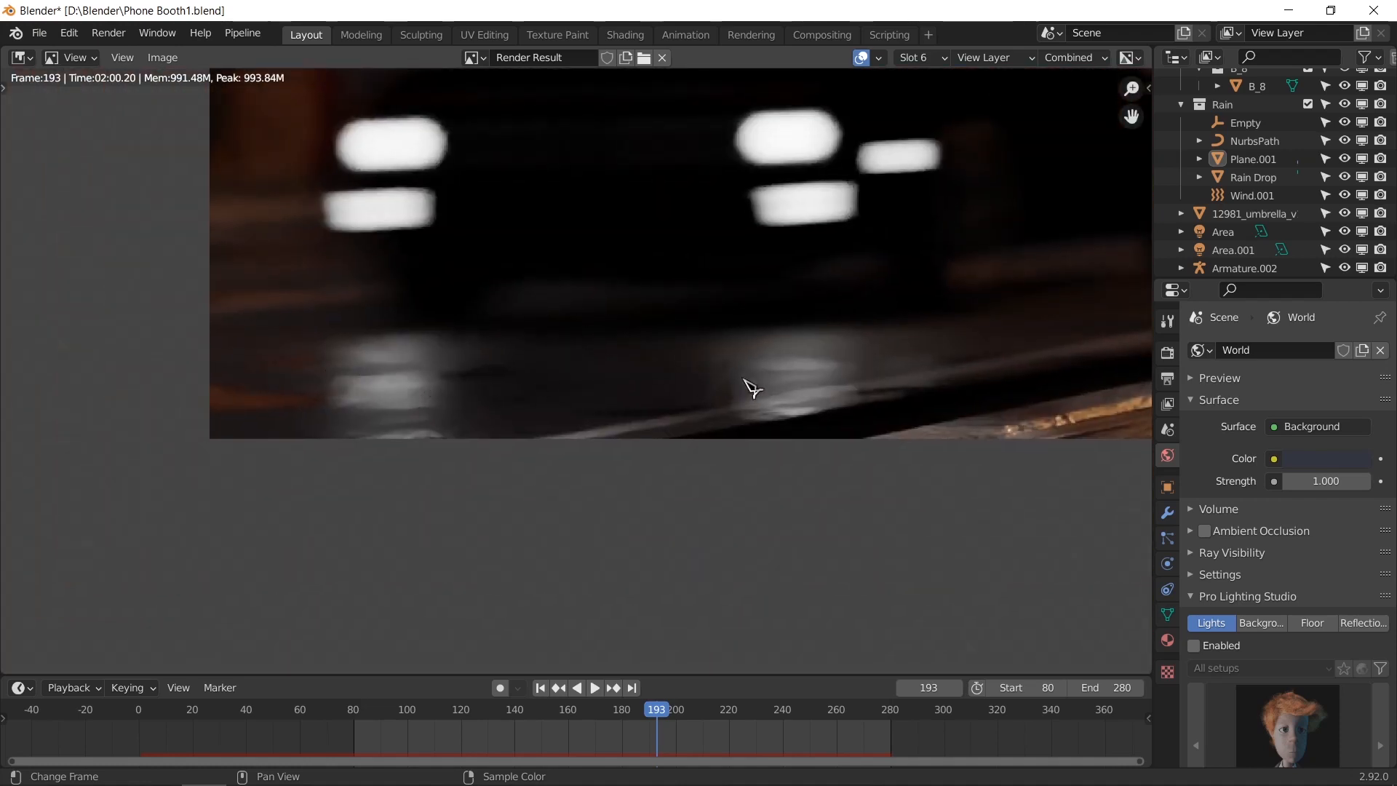
scroll(433, 374, "down", 3)
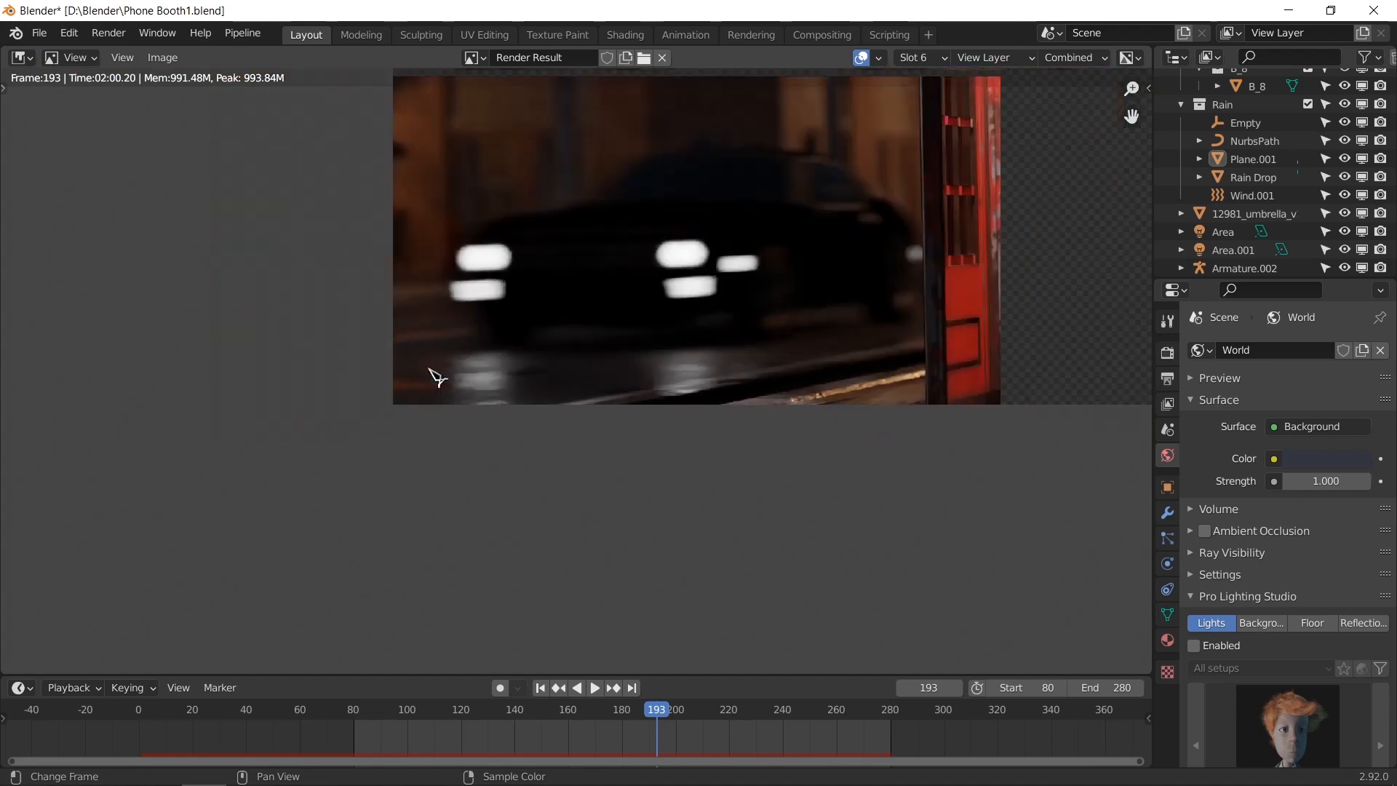
middle_click_drag(568, 375, 402, 473)
scroll(419, 469, "down", 1)
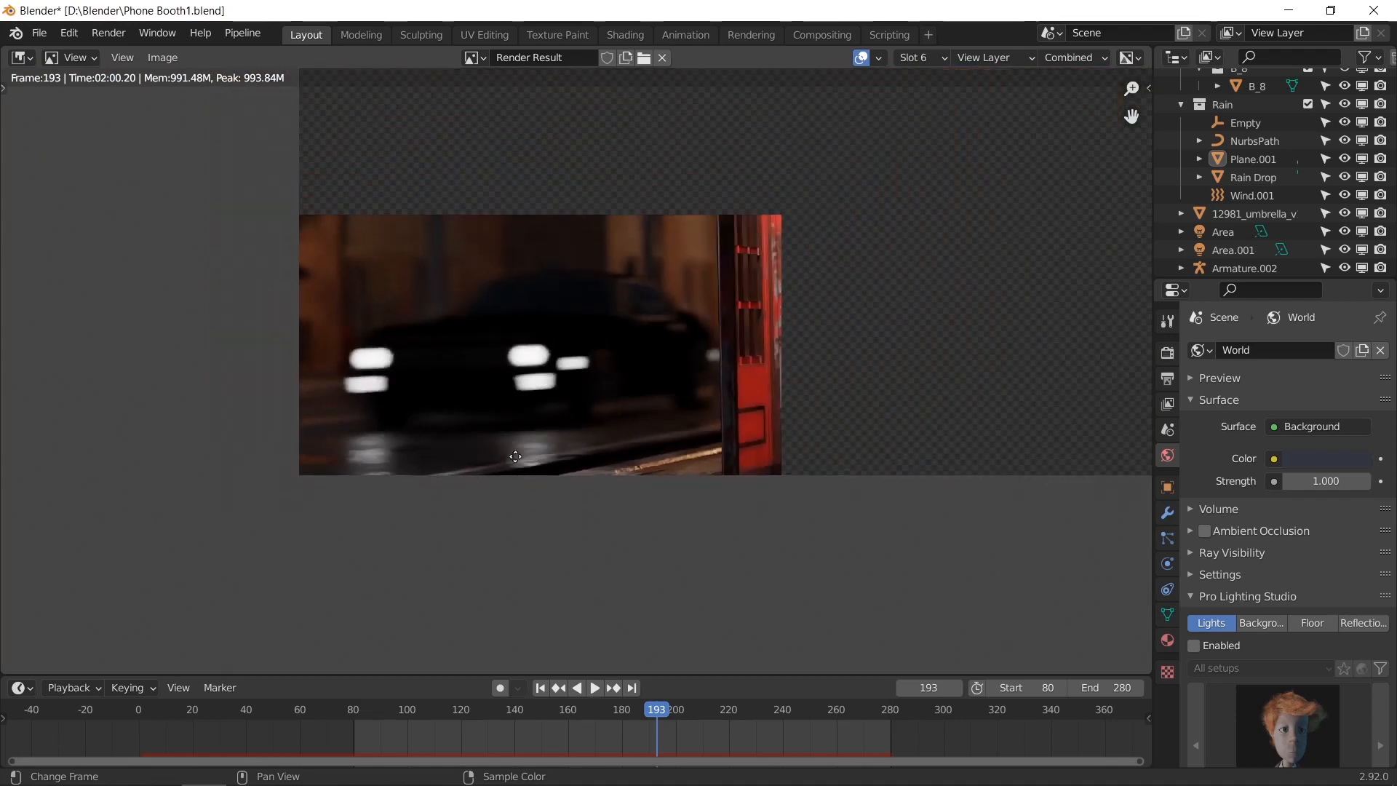
middle_click_drag(515, 455, 502, 489)
Step: Compare the car and road surface in frame 193 by alternating between render slots 4 and 6, ending on slot 6
key("4")
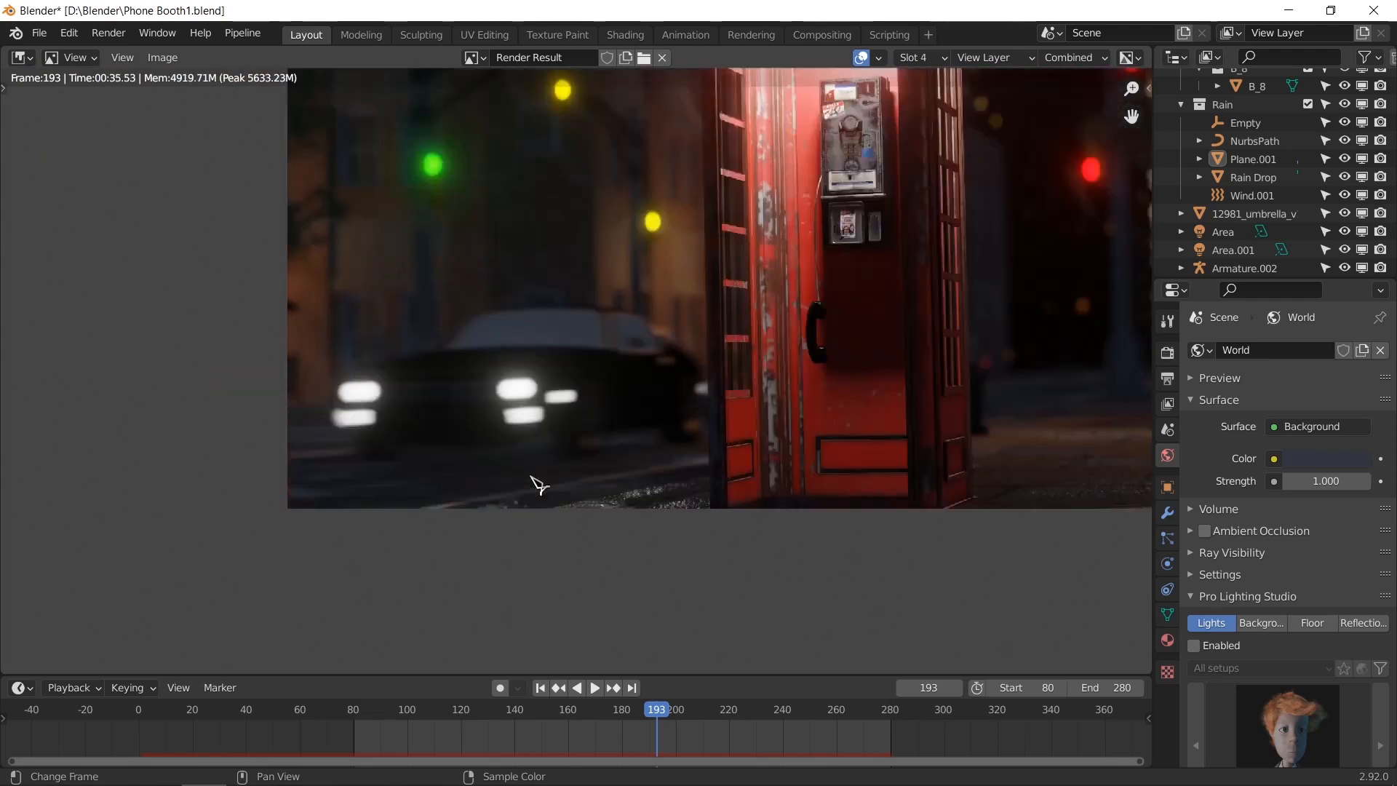
scroll(582, 445, "down", 1)
key("6")
middle_click_drag(639, 423, 626, 454)
scroll(623, 448, "down", 1)
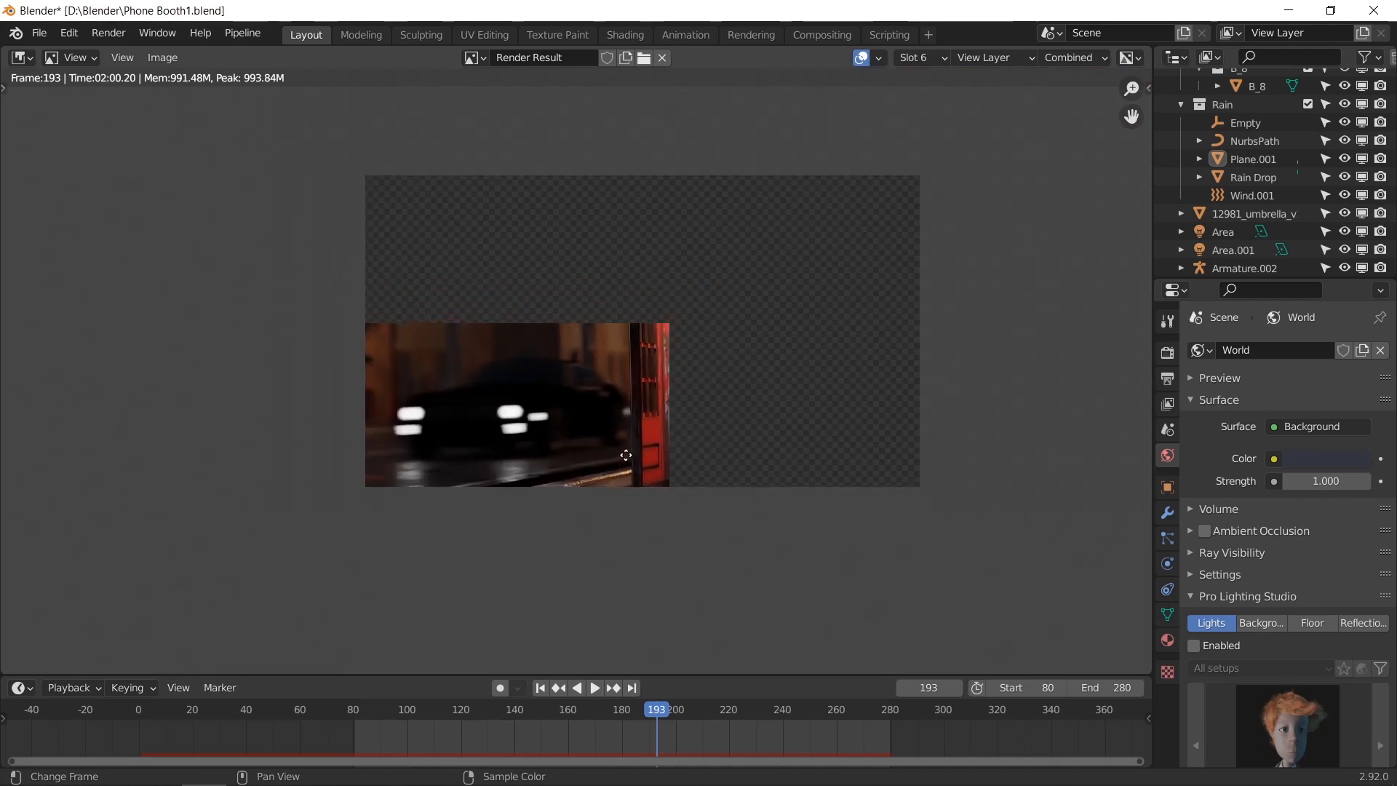
scroll(620, 473, "up", 2)
scroll(615, 476, "down", 2)
scroll(625, 484, "up", 2)
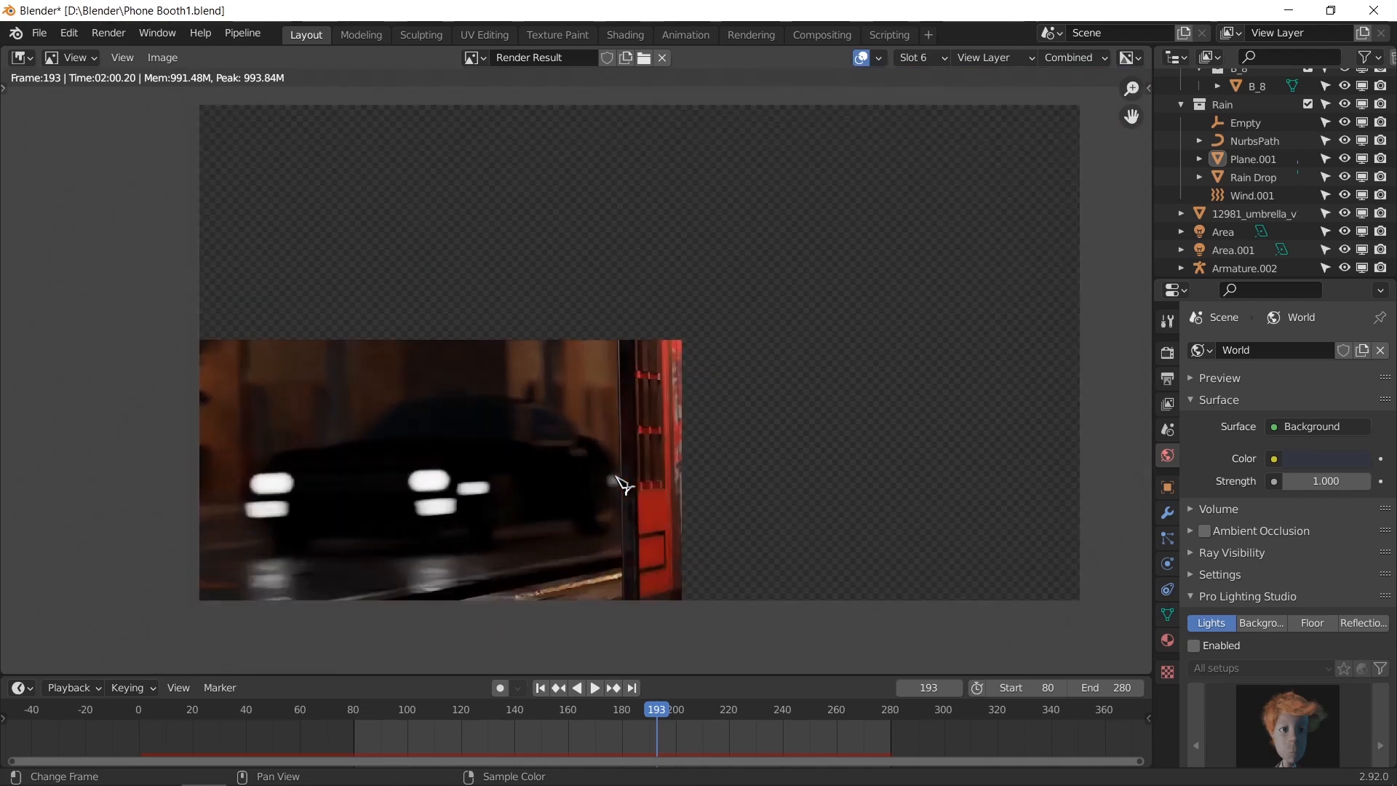
key("4")
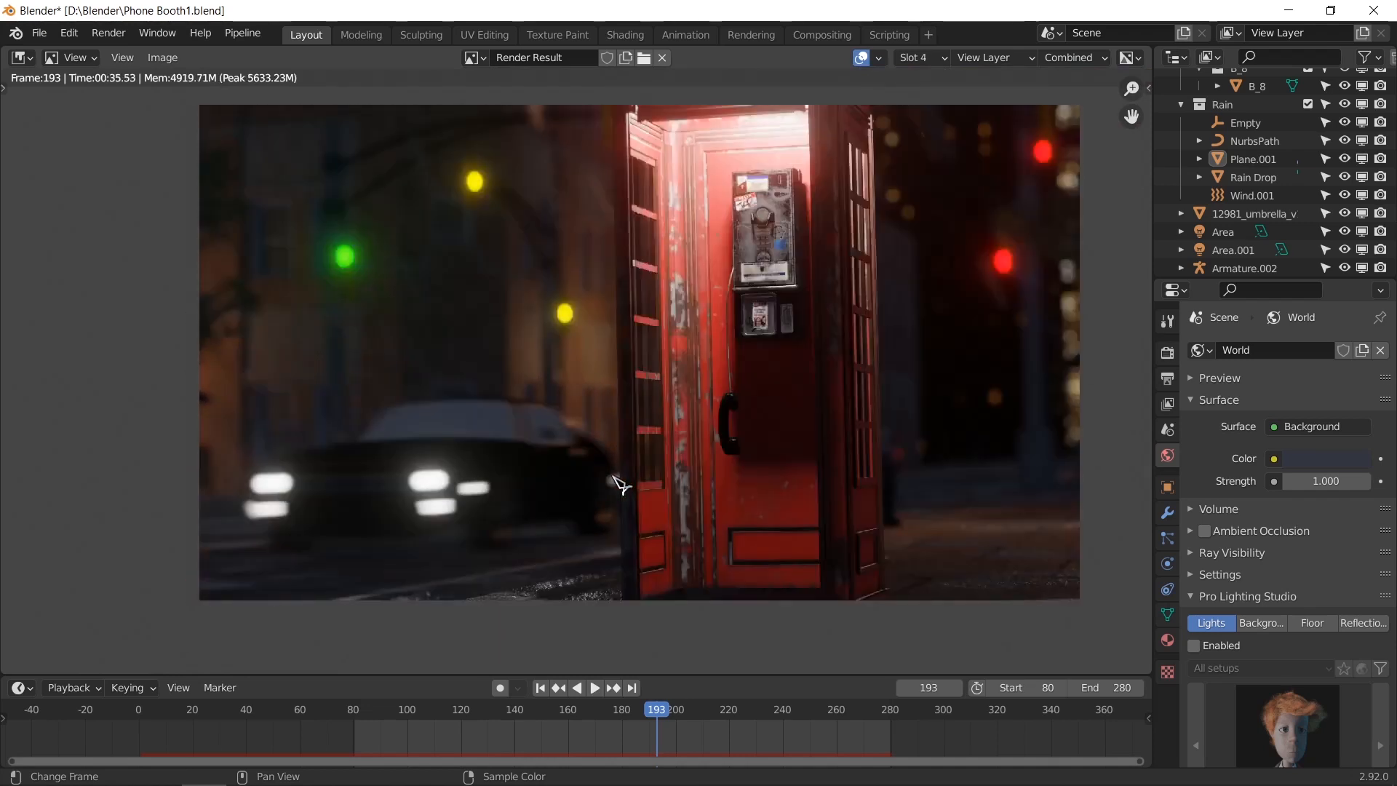
key("6")
key("4")
key("6")
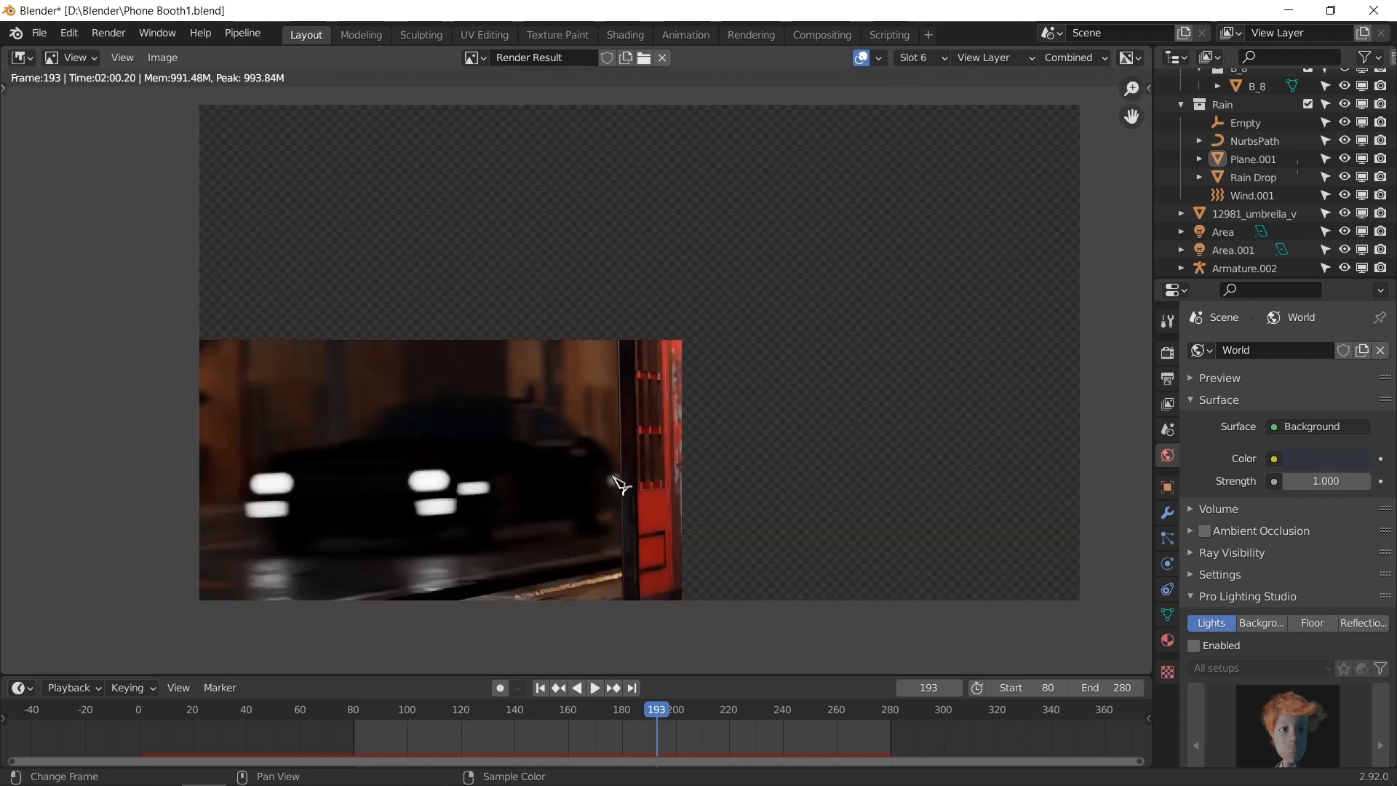
Step: Compare the render times of the two frame 156 renders in slots 5 and 2
key("5")
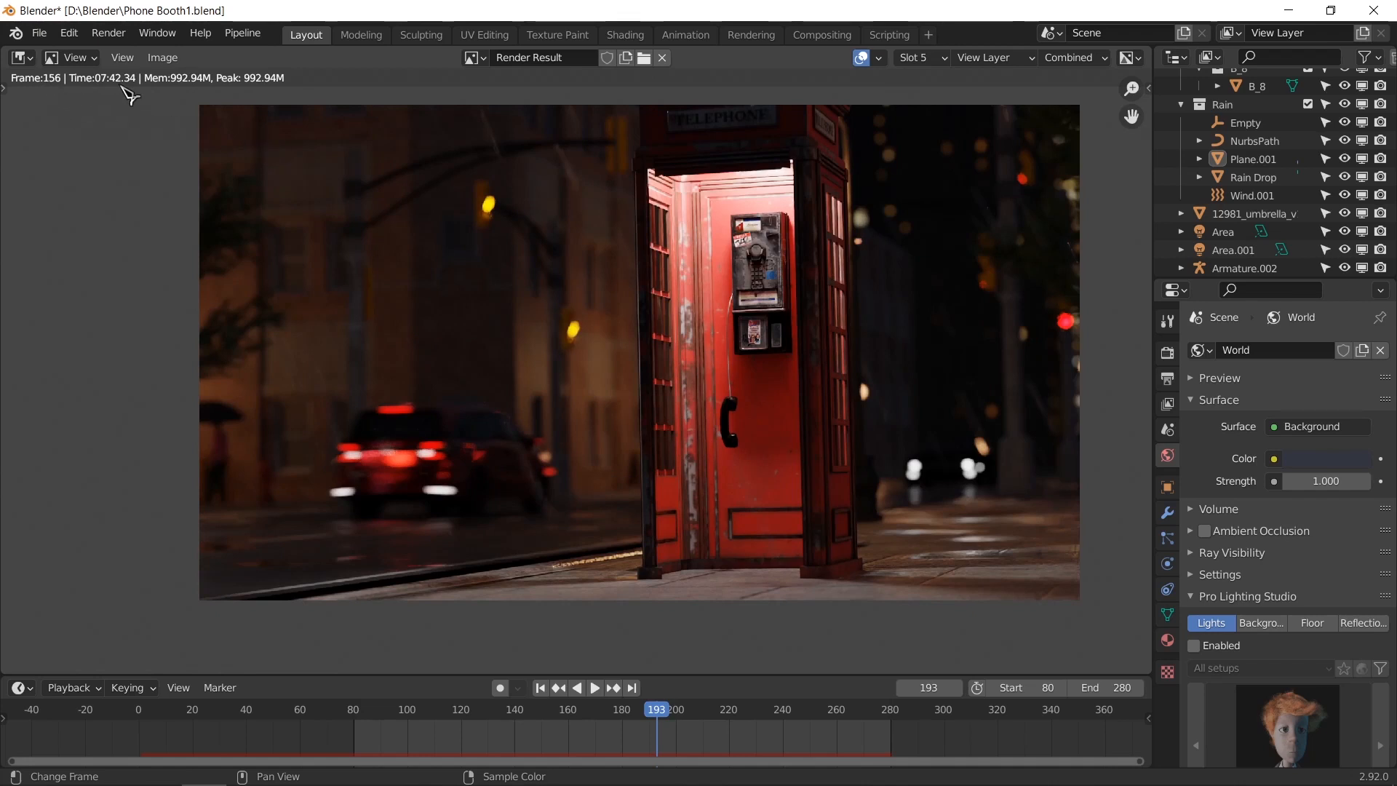
key("2")
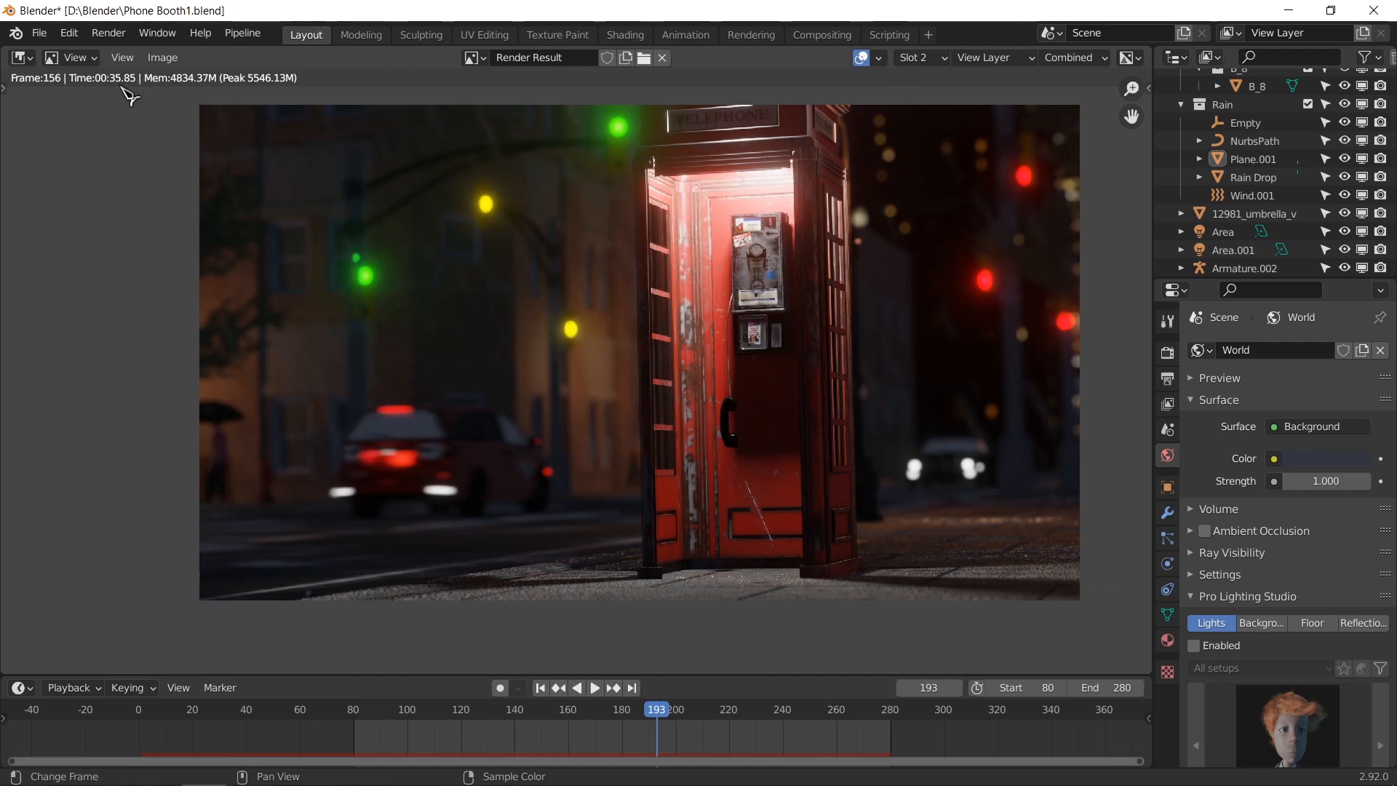
key("5")
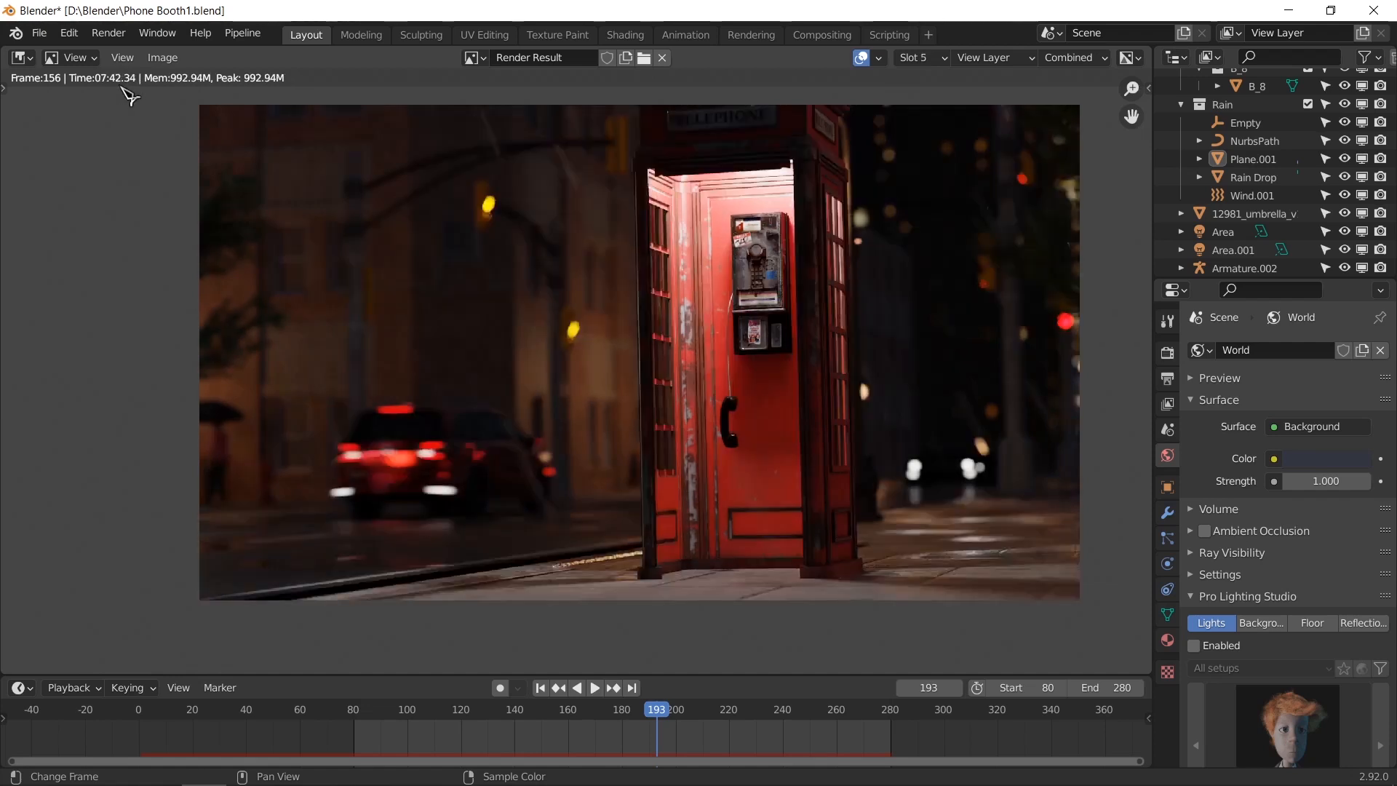
Step: Compare the street and traffic lights in frame 156 by alternating between render slots 2 and 5
key("2")
key("5")
key("2")
key("5")
key("2")
key("5")
key("2")
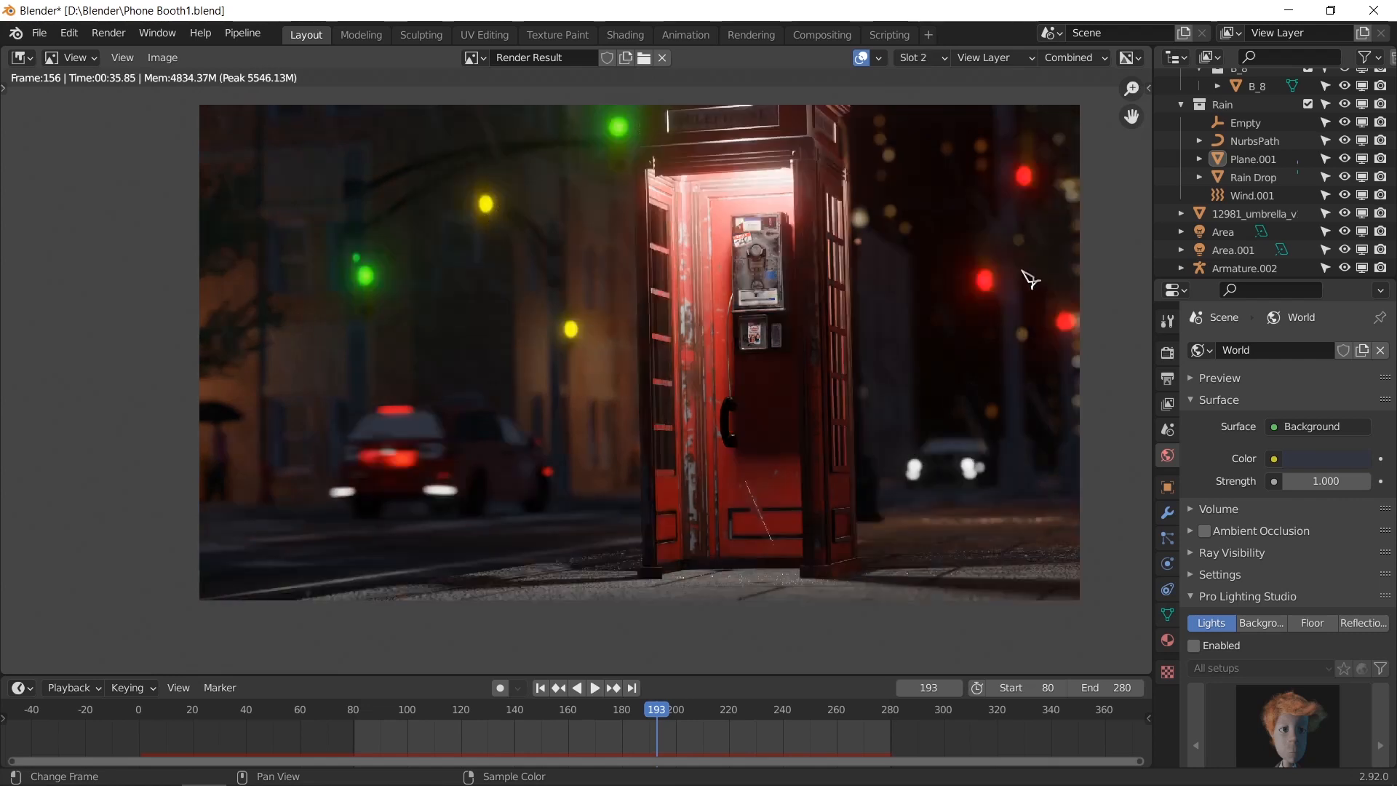
key("5")
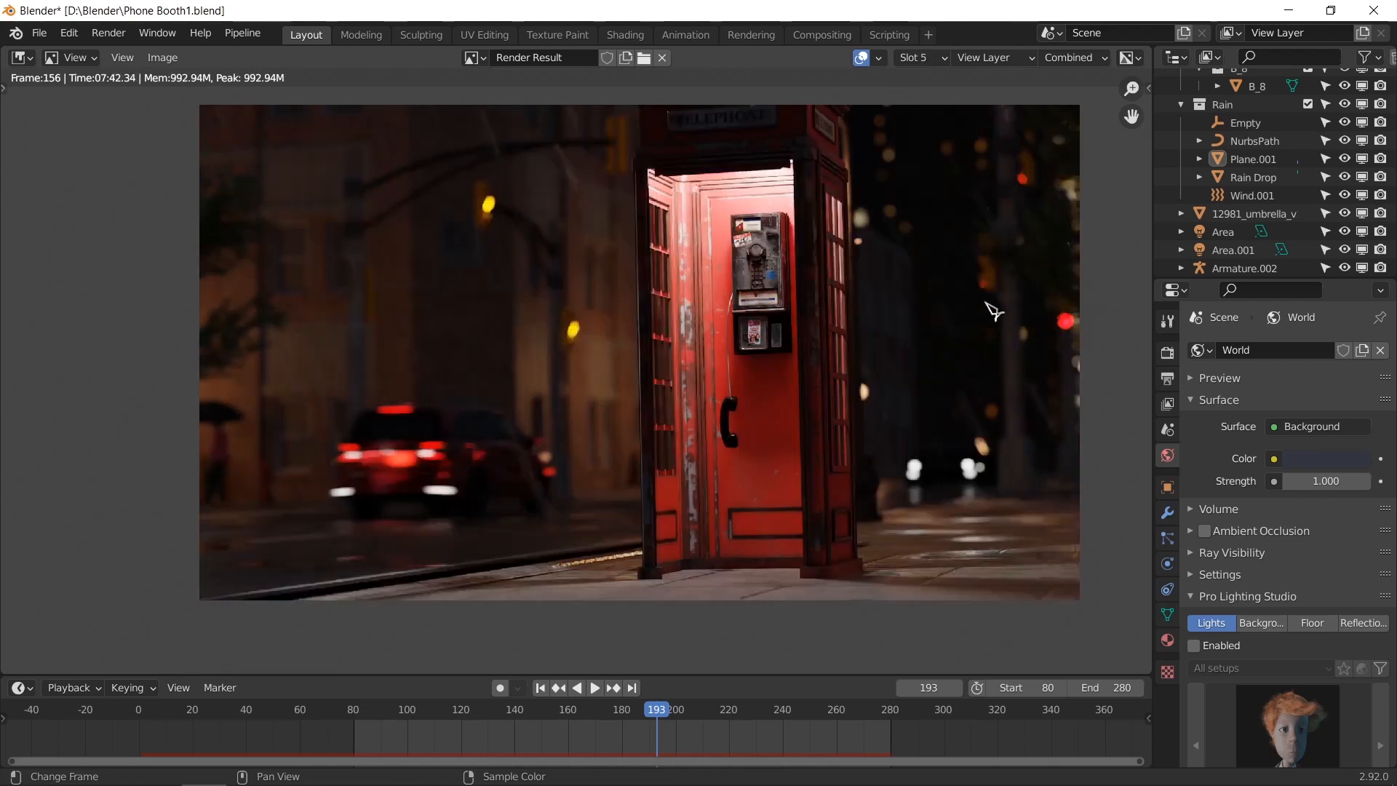
key("2")
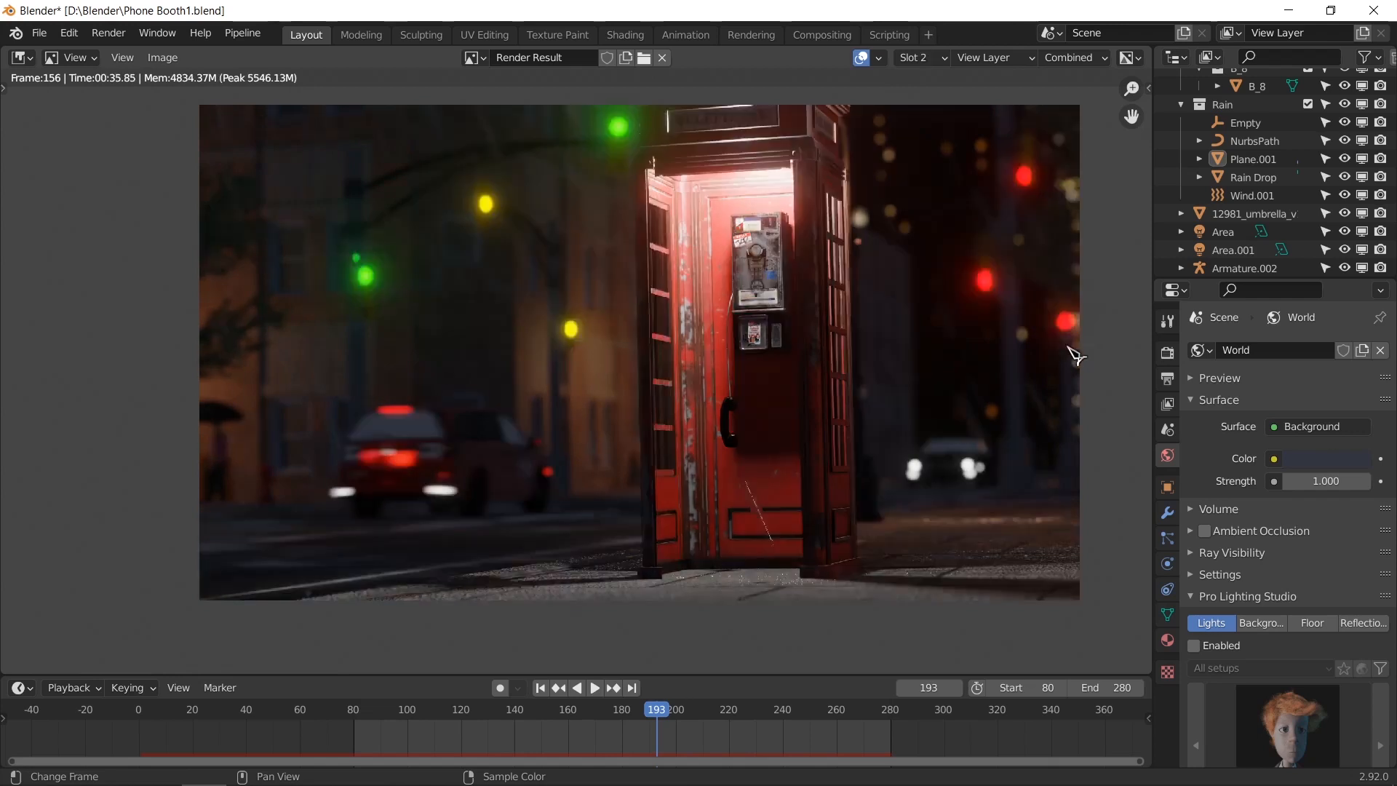
Step: Compare the distant car and the pavement beside the booth in frame 156 between render slots 5 and 2, ending on slot 5
key("5")
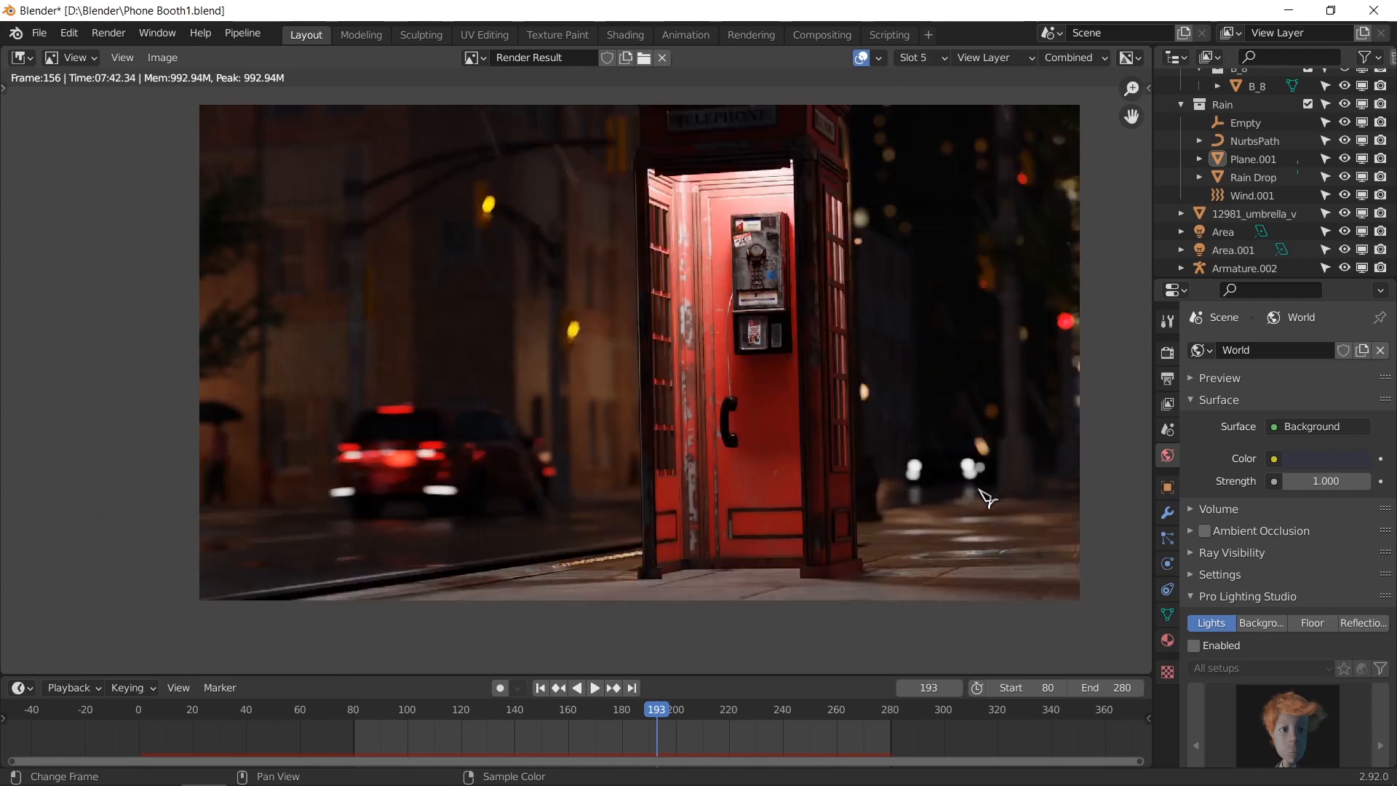
key("2")
key("5")
key("2")
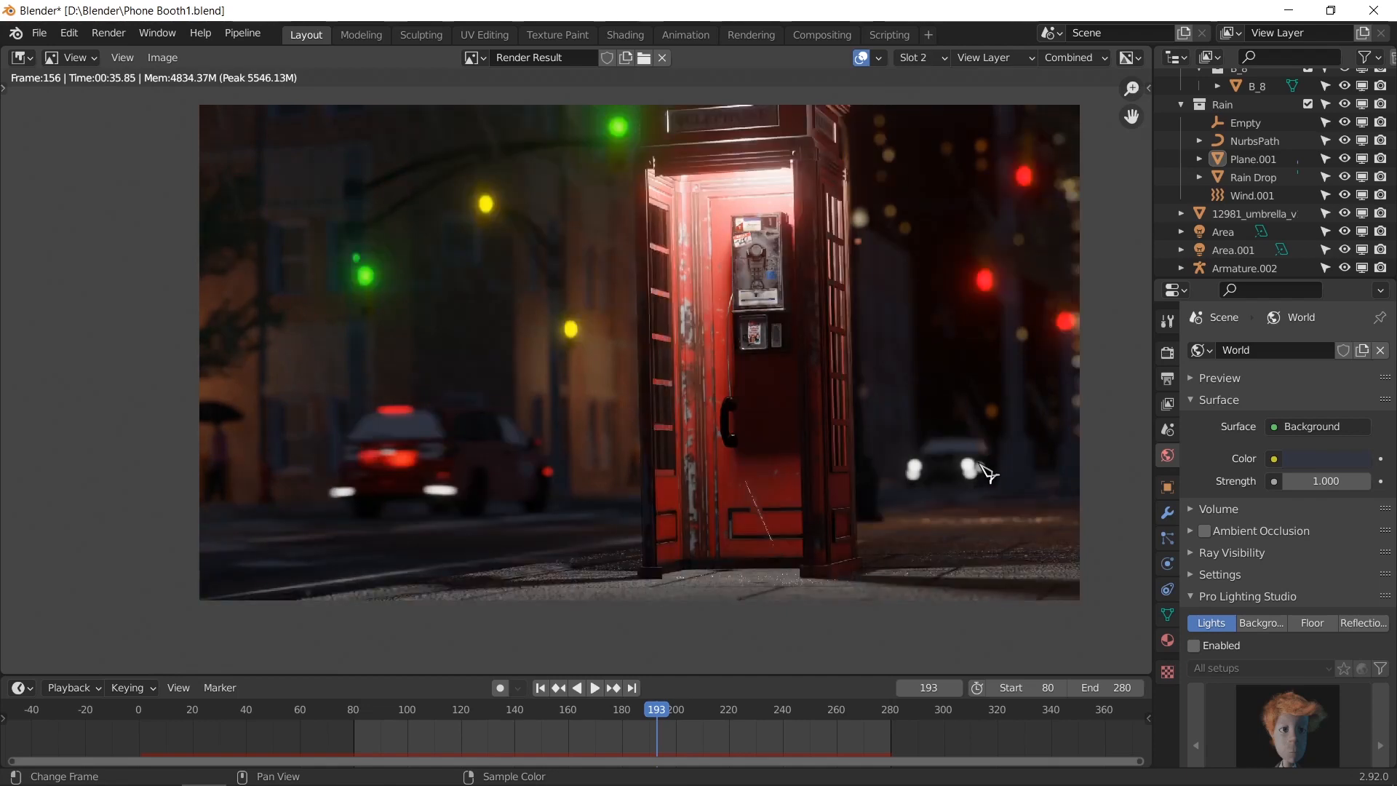
key("5")
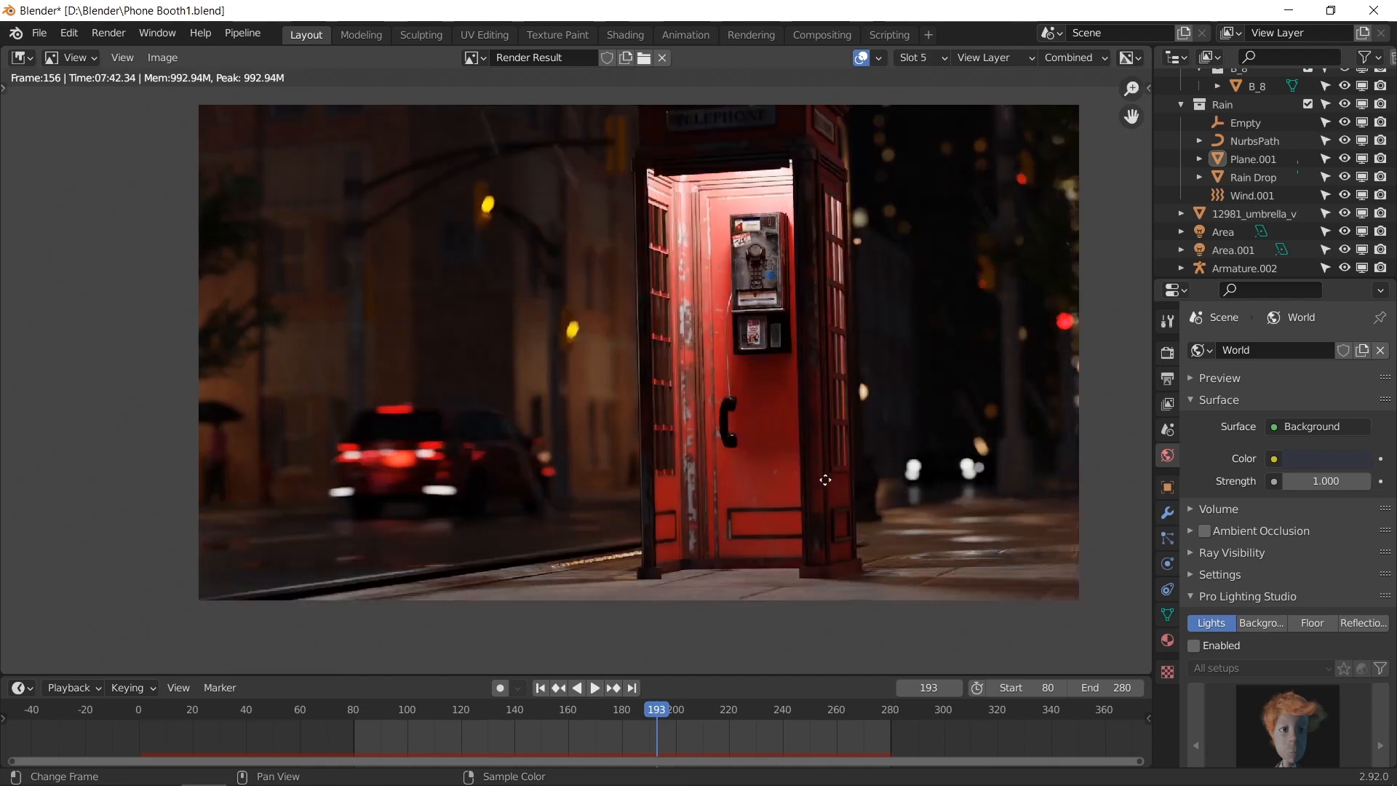